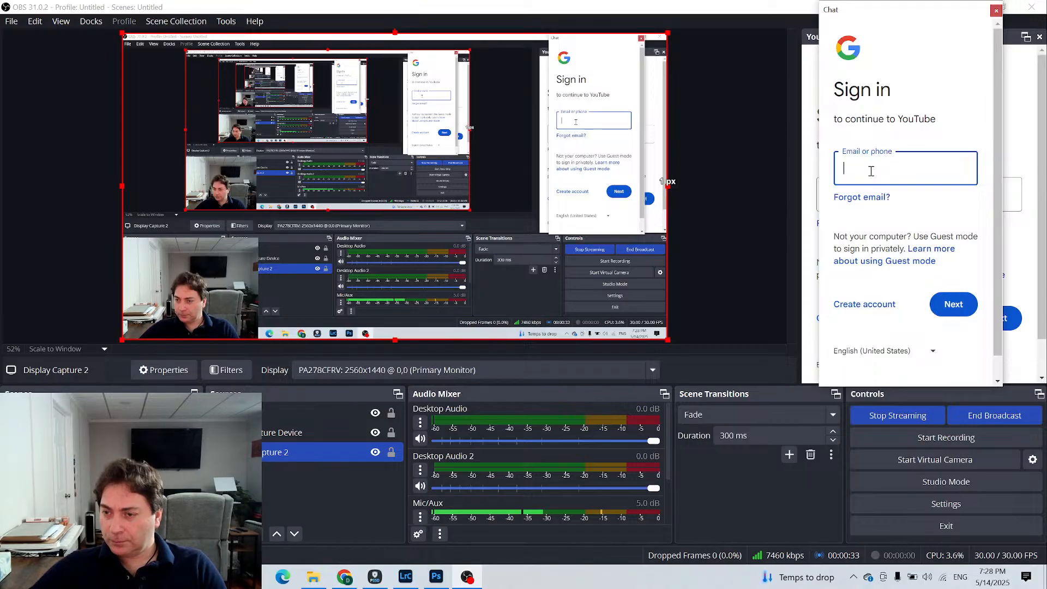
- Close the Chat and YouTube Live Control Panel docks and acknowledge both closing notices
drag(894, 8, 592, 70)
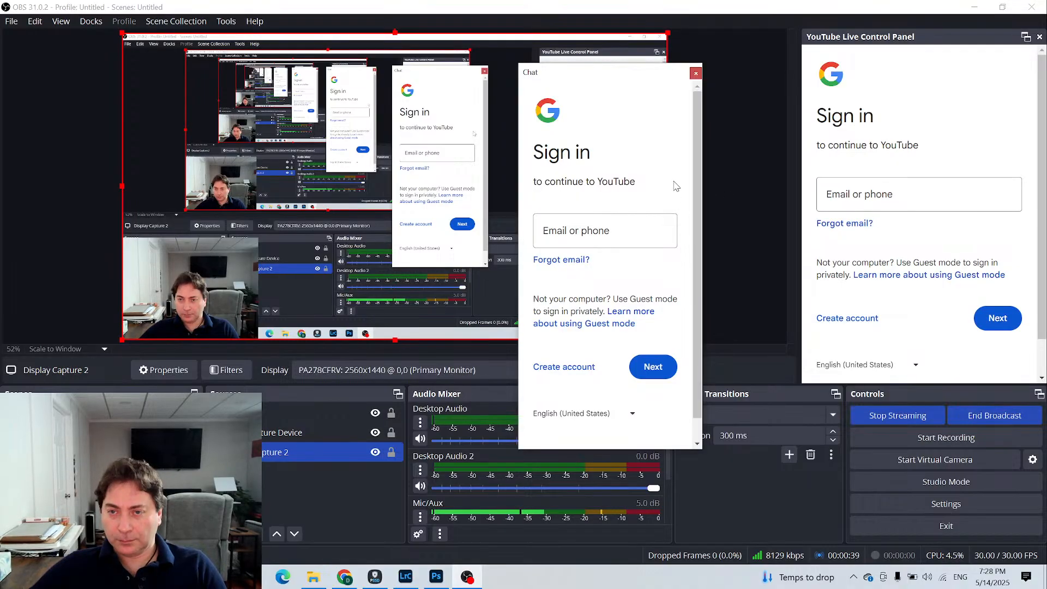
click(694, 73)
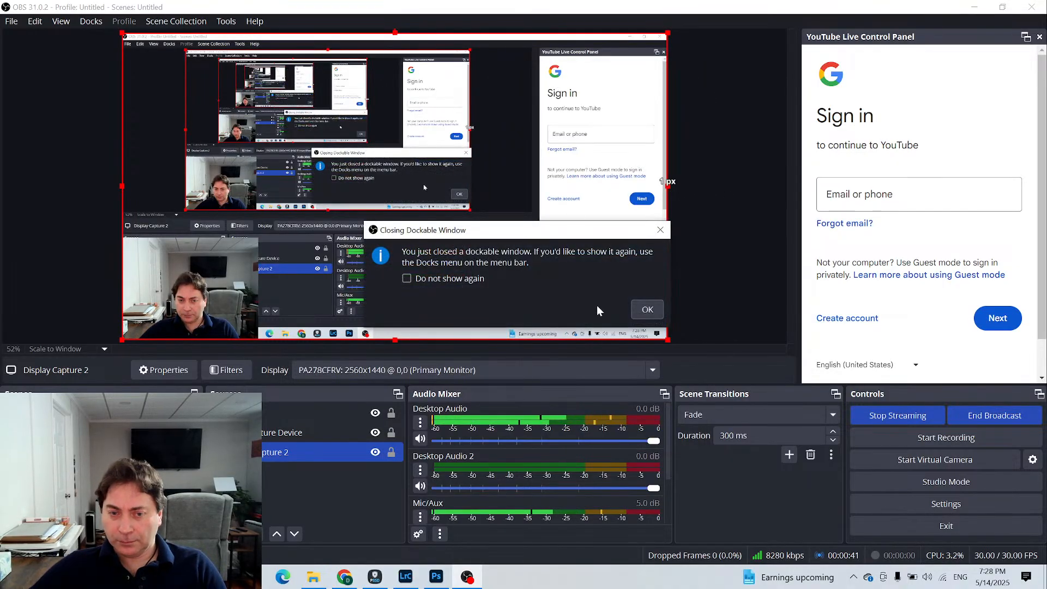
click(641, 309)
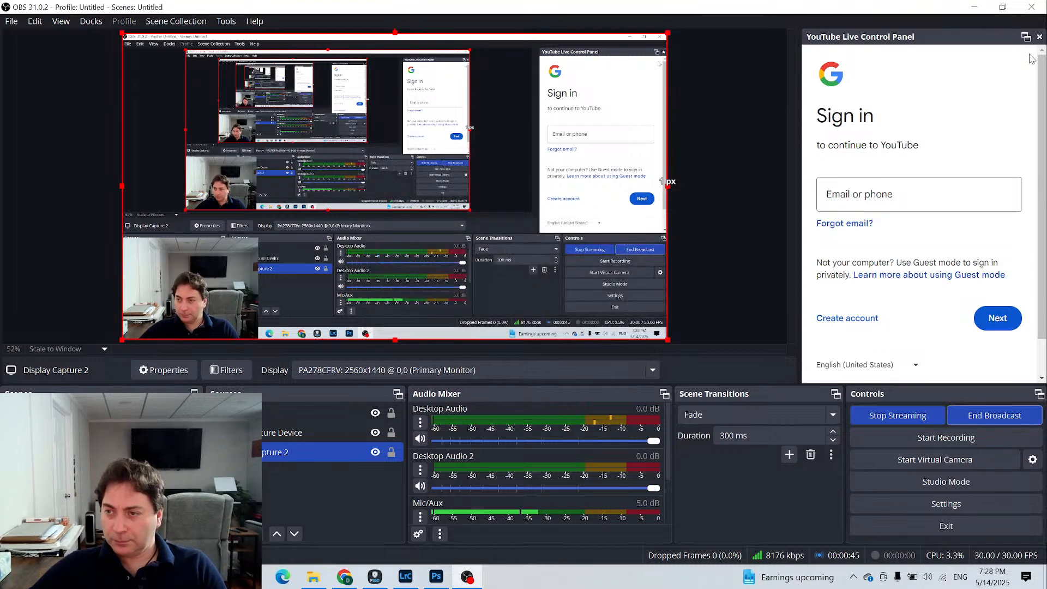
click(1039, 38)
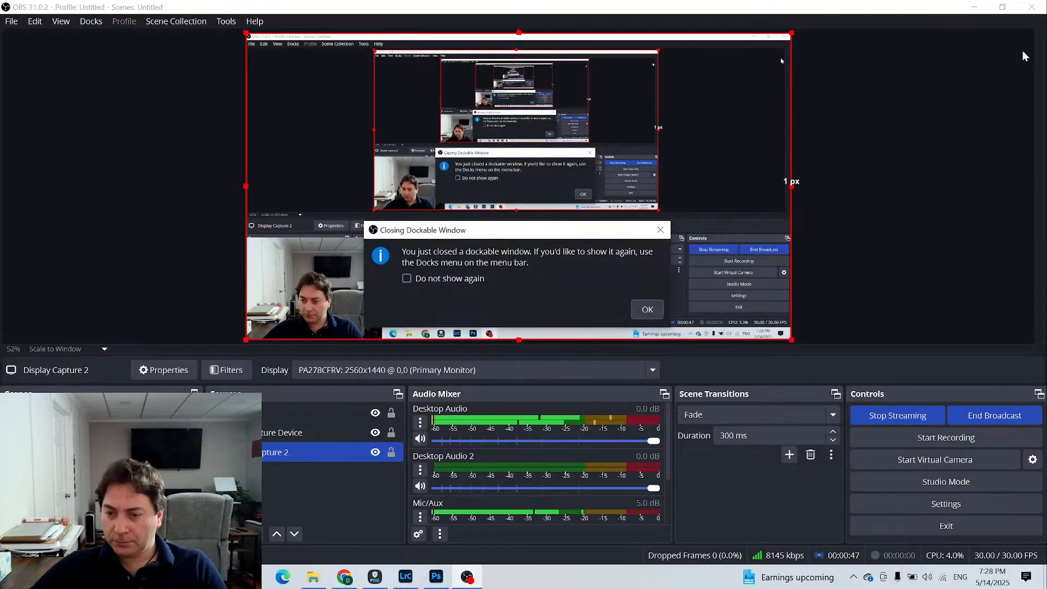
click(644, 311)
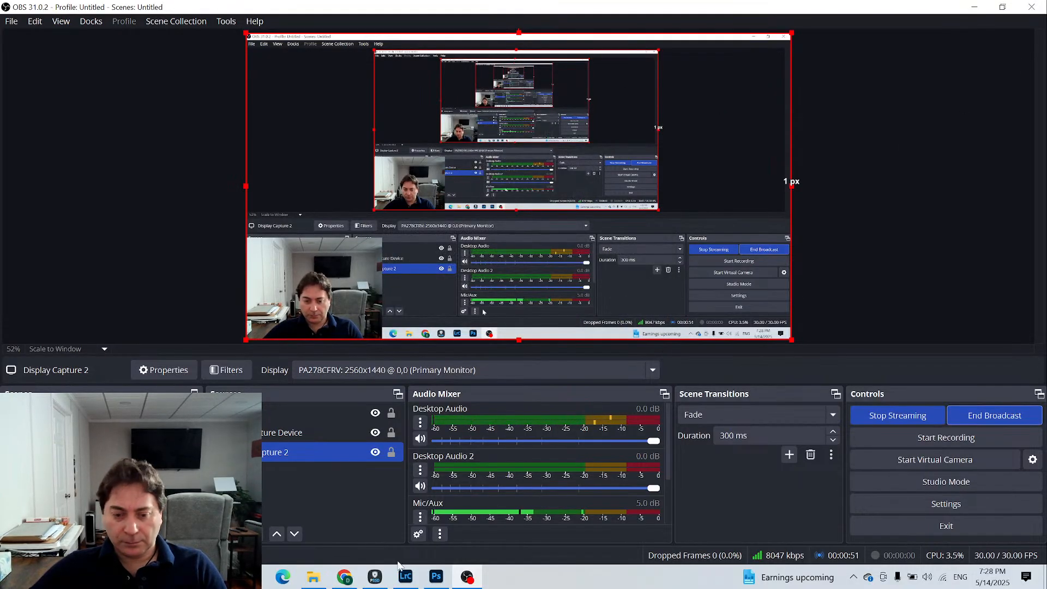
- Switch to YouTube Studio in Chrome, pop out the stream's live chat, and move and narrow the chat window
click(345, 578)
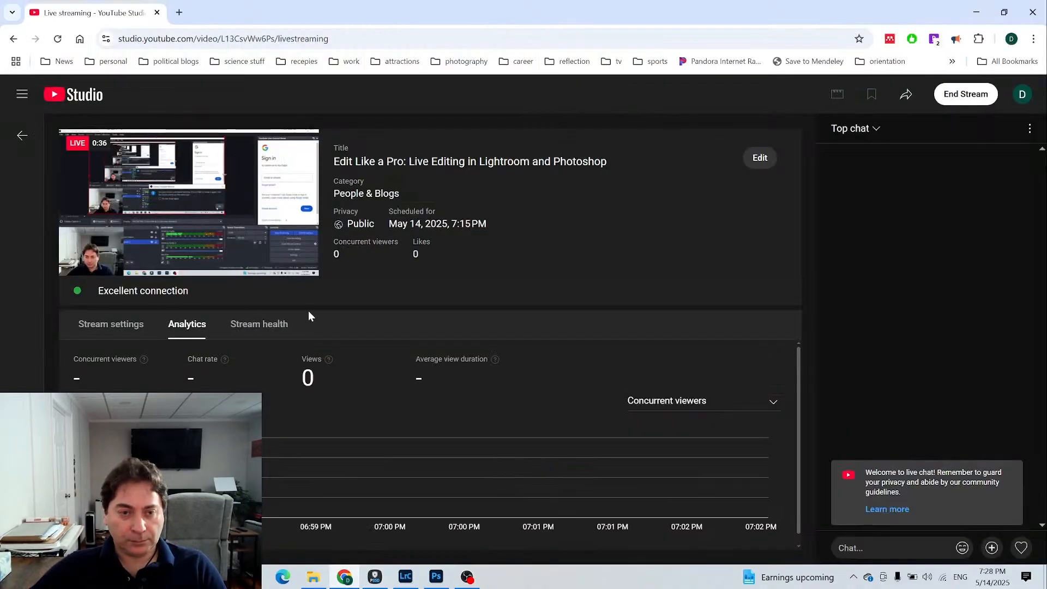
click(112, 326)
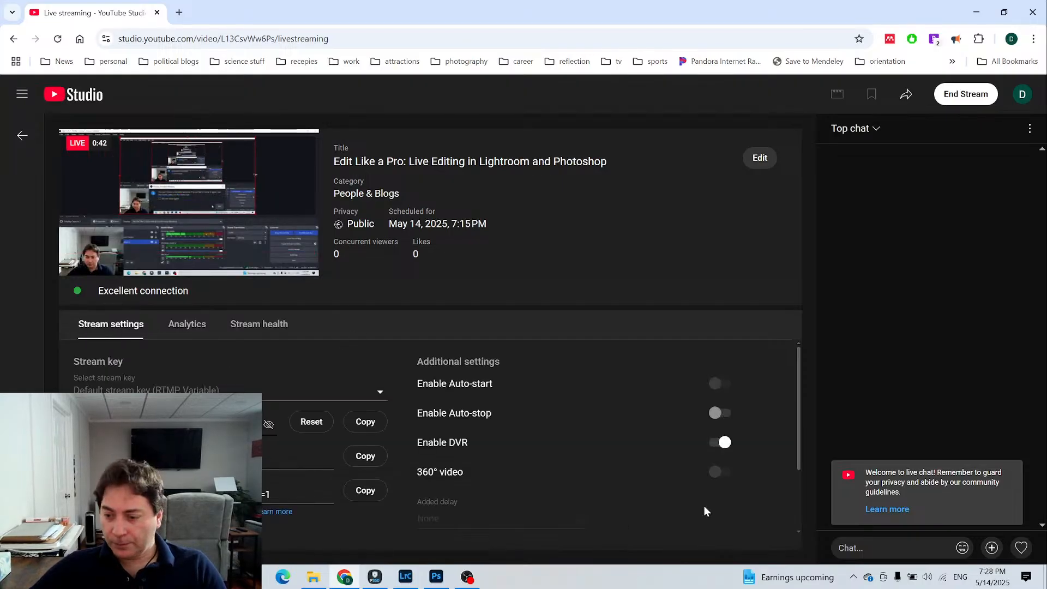
click(893, 548)
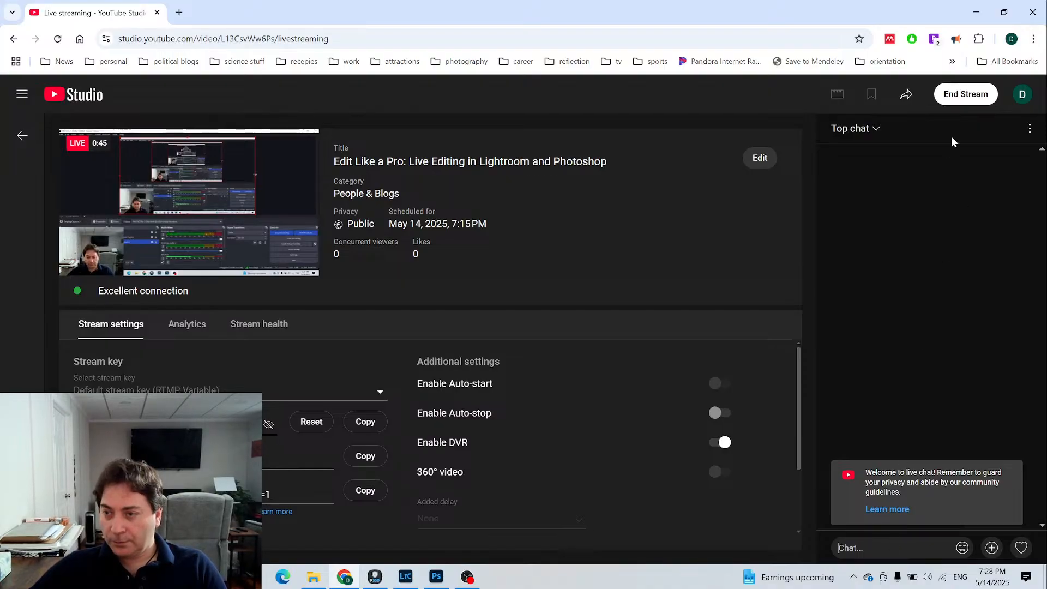
click(1030, 130)
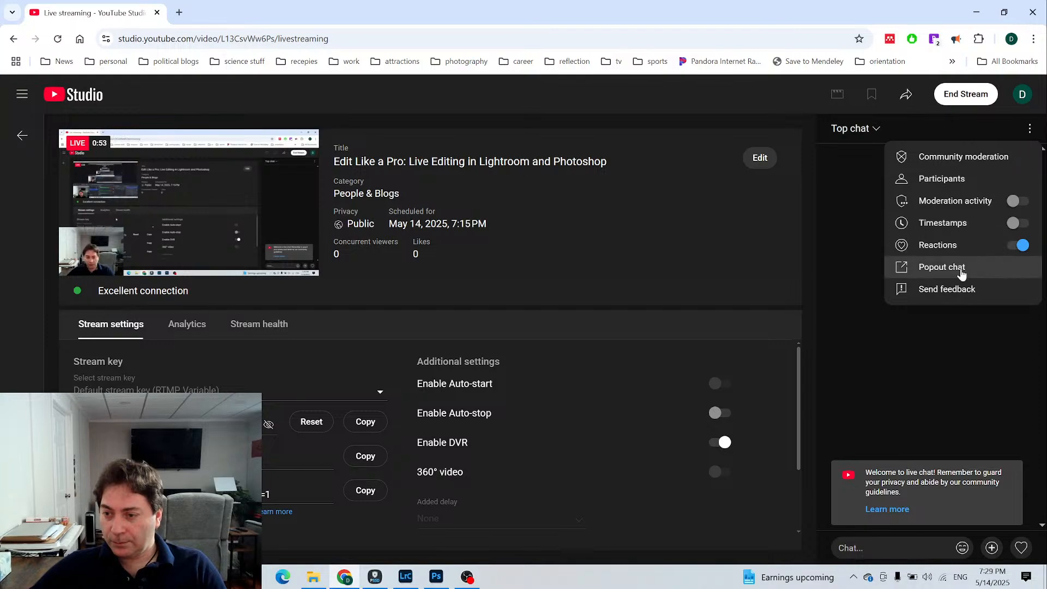
click(899, 271)
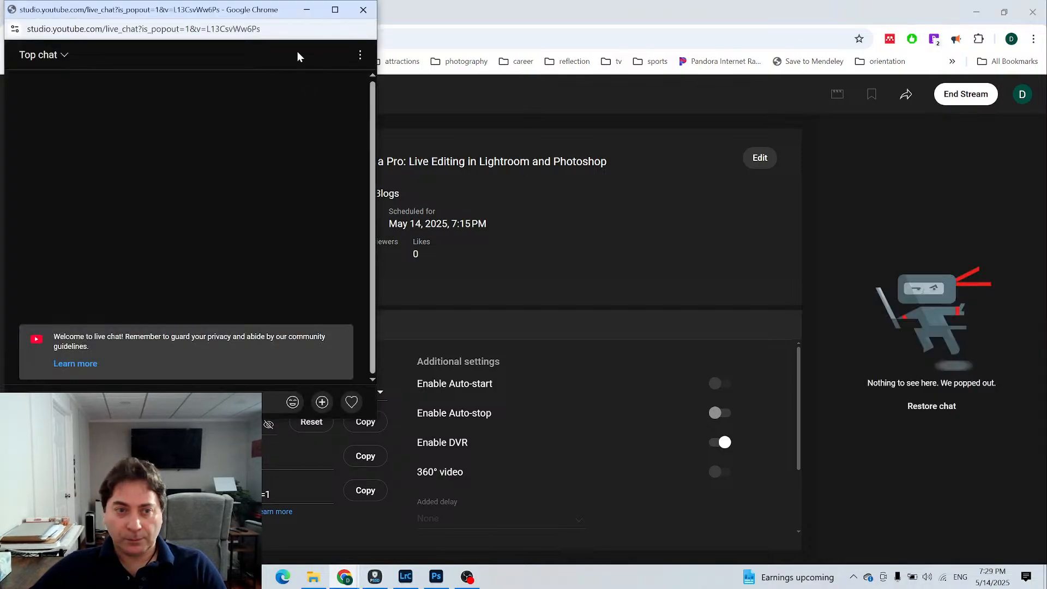
drag(230, 13, 883, 48)
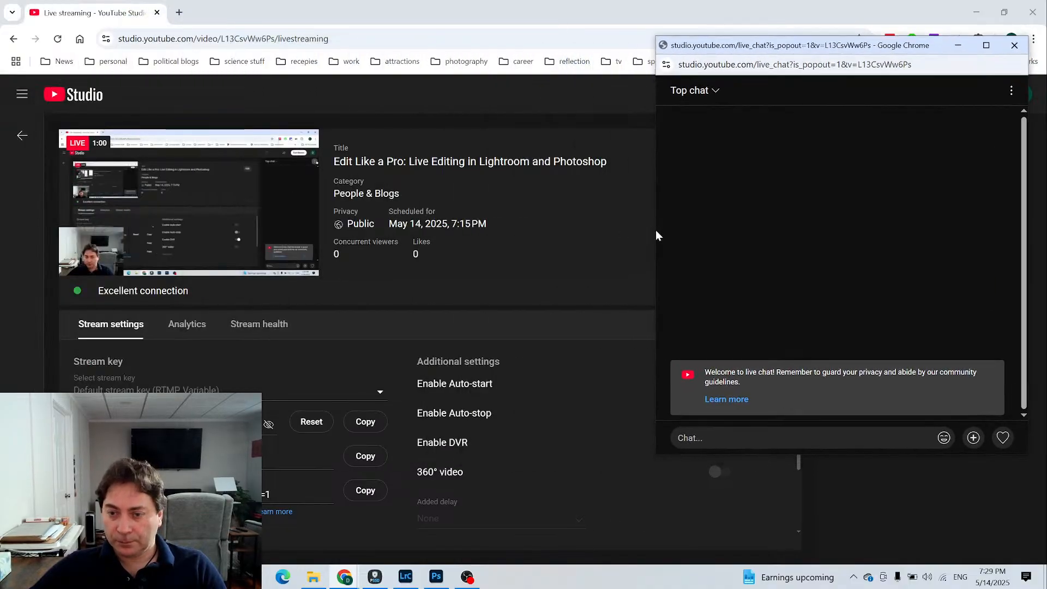
drag(653, 230, 824, 221)
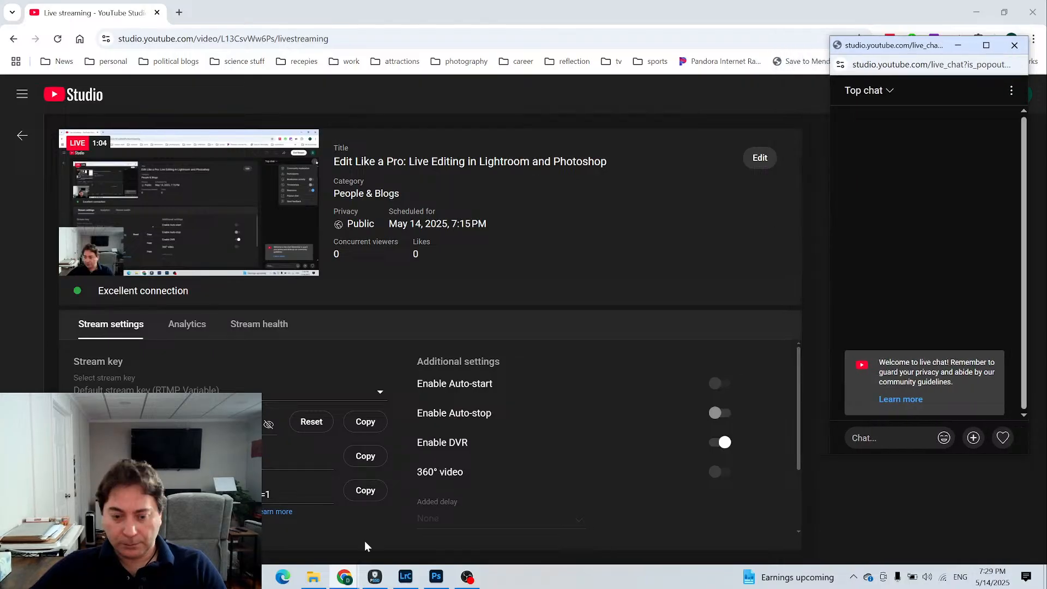
- Return to OBS and look through its Accessibility, General, Stream and Output settings without changing anything
click(467, 576)
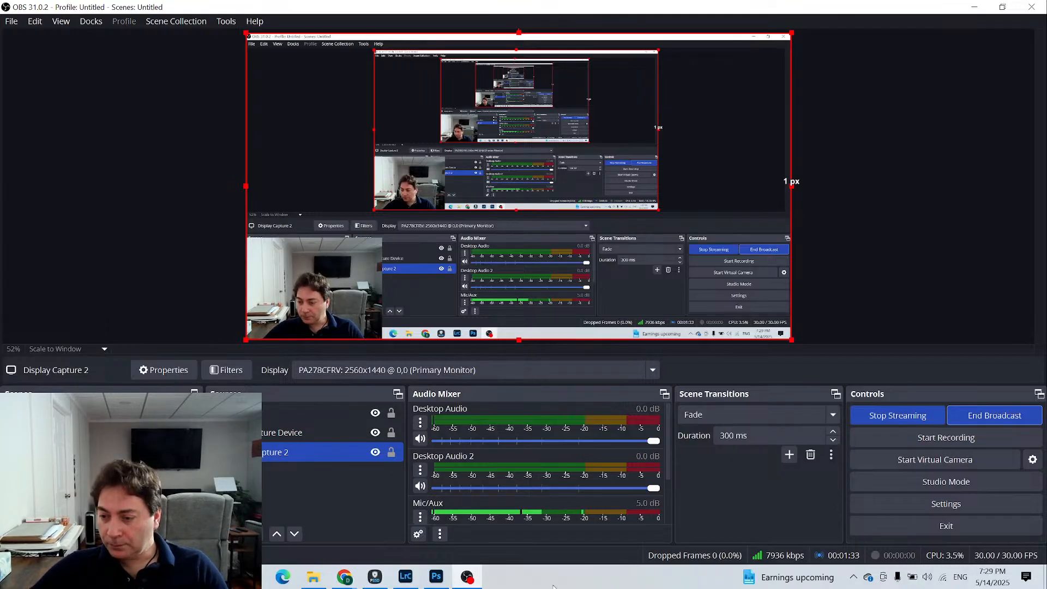
click(962, 509)
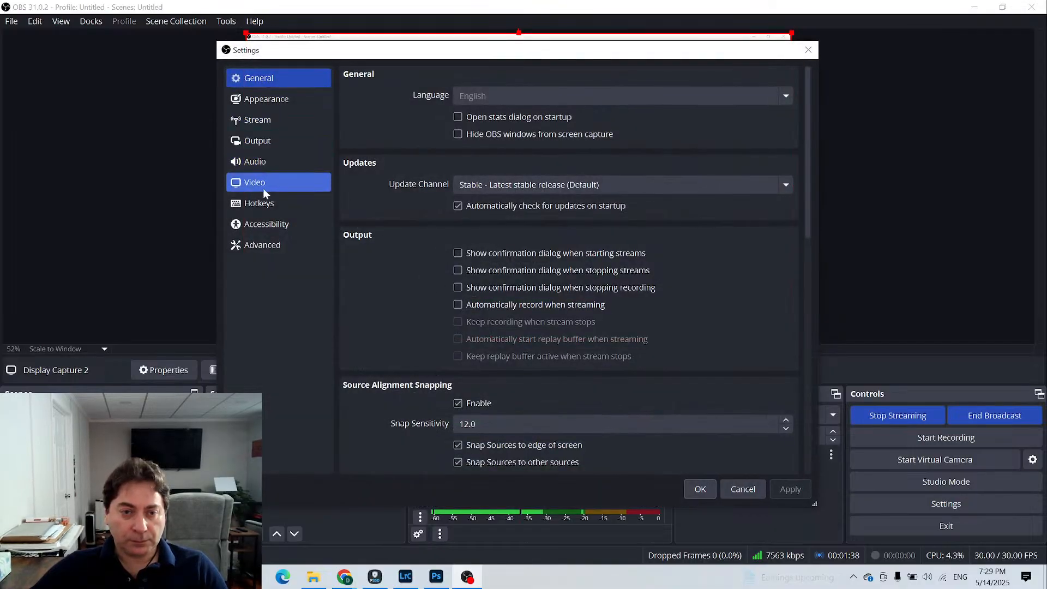
click(261, 224)
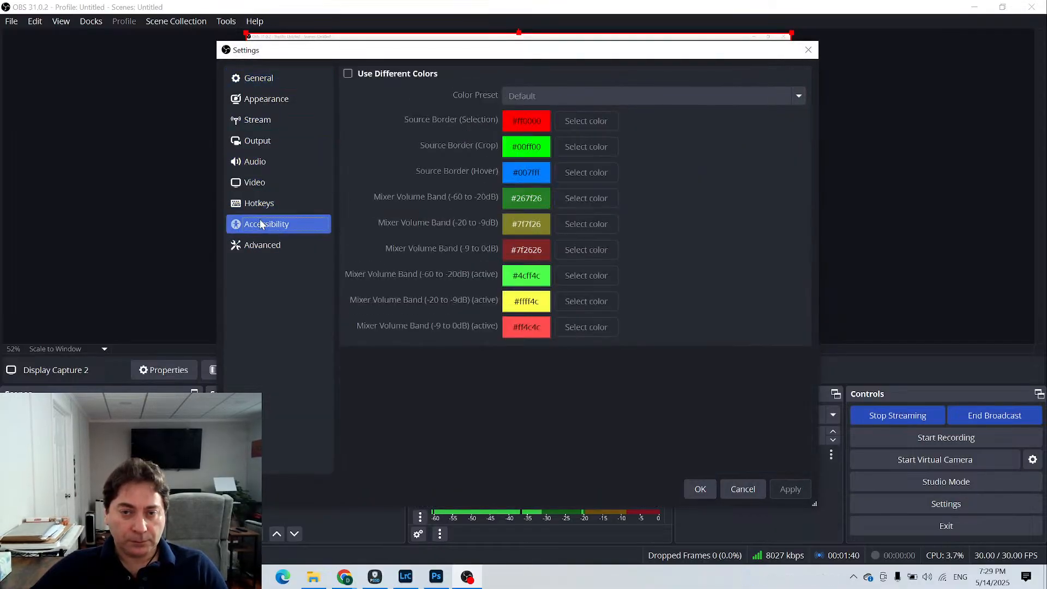
click(262, 80)
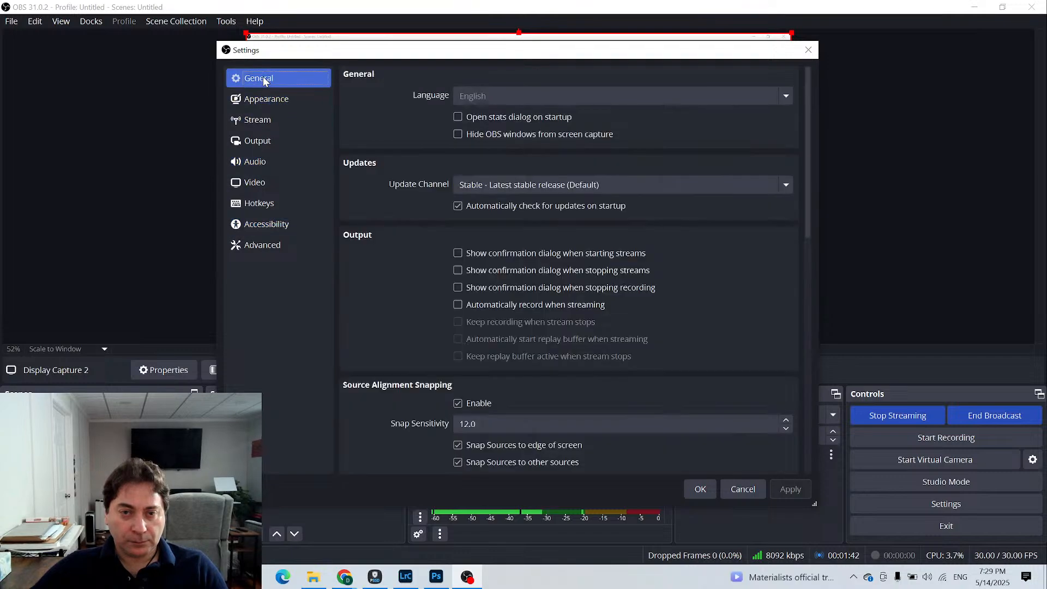
click(259, 124)
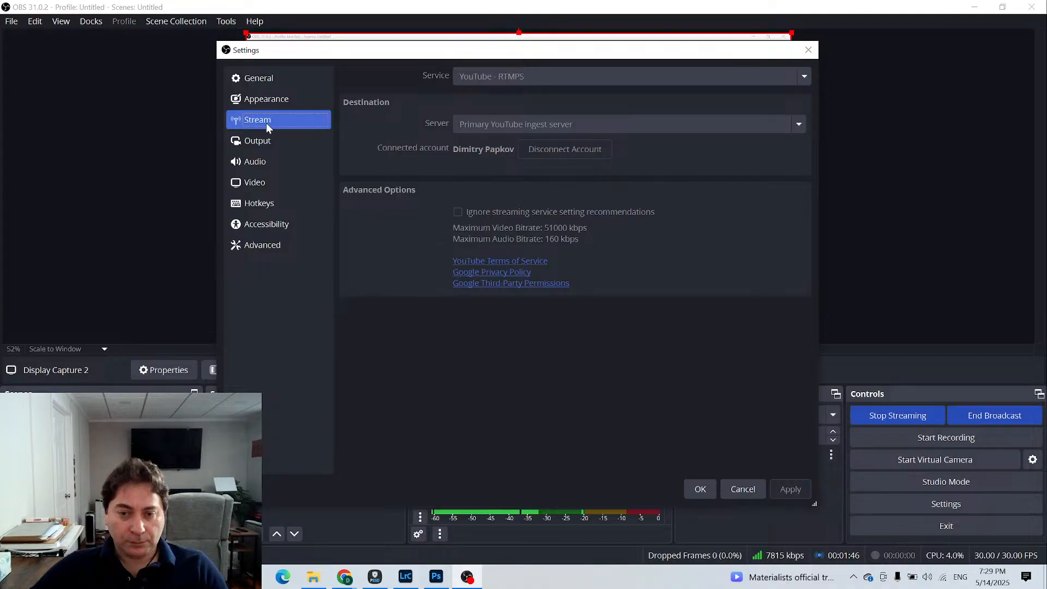
click(266, 139)
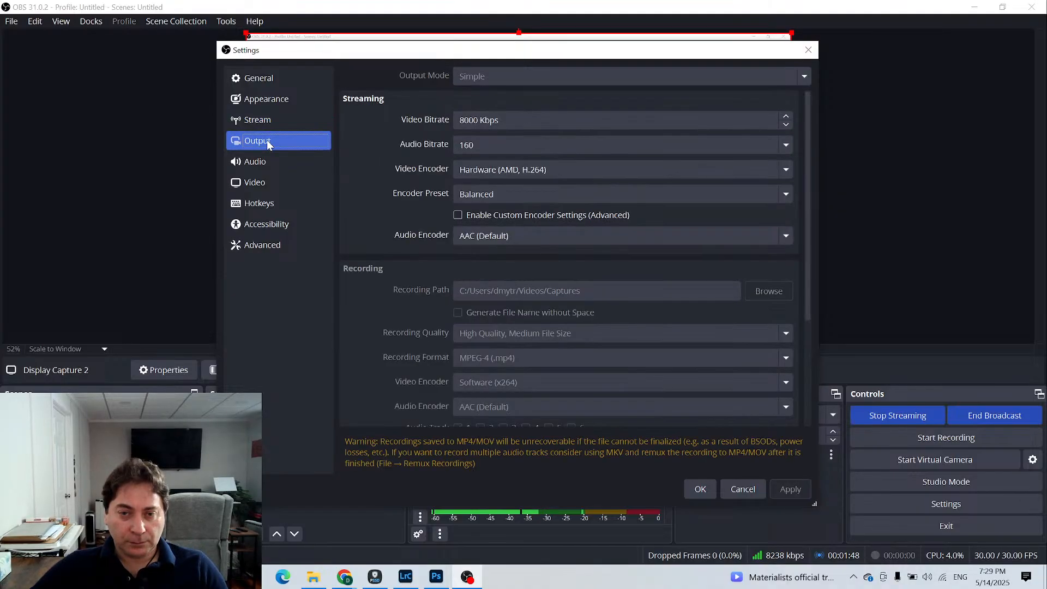
click(741, 489)
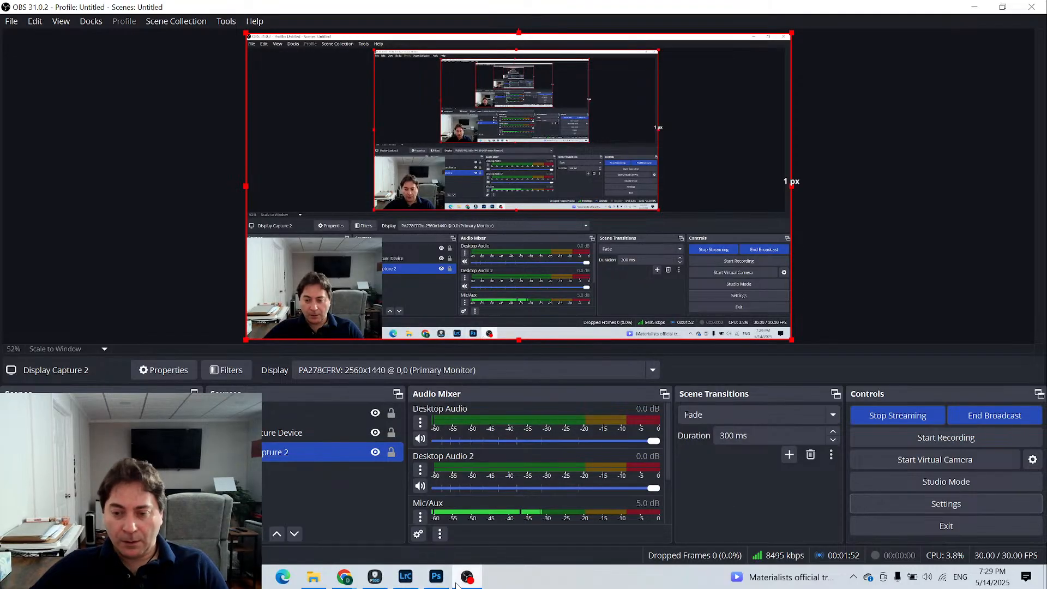
- Bring the live chat window up over OBS, check the stream page in YouTube Studio, and return to OBS
mouse_move(457, 584)
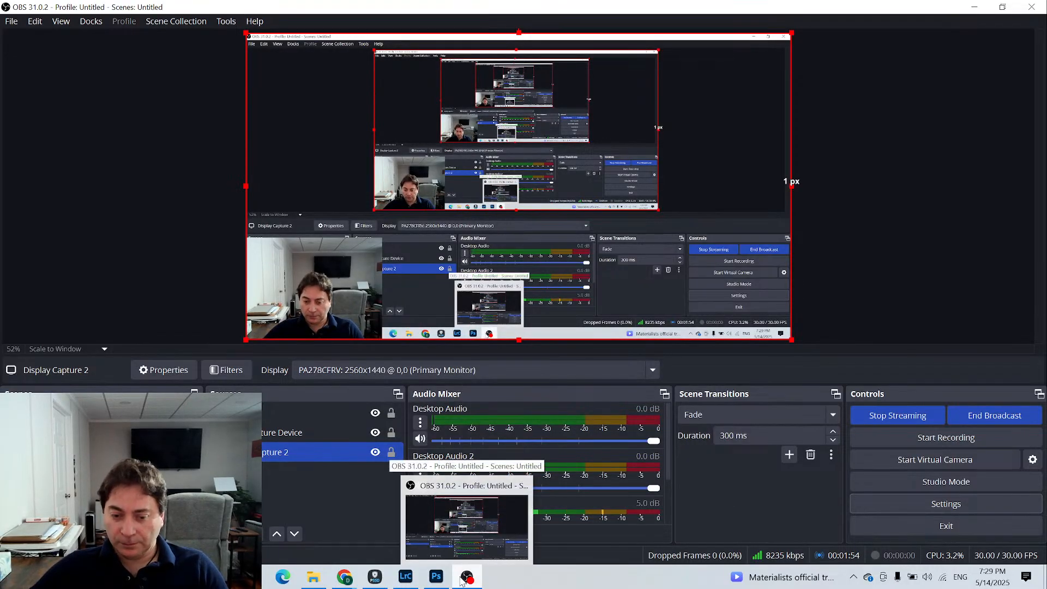
mouse_move(396, 576)
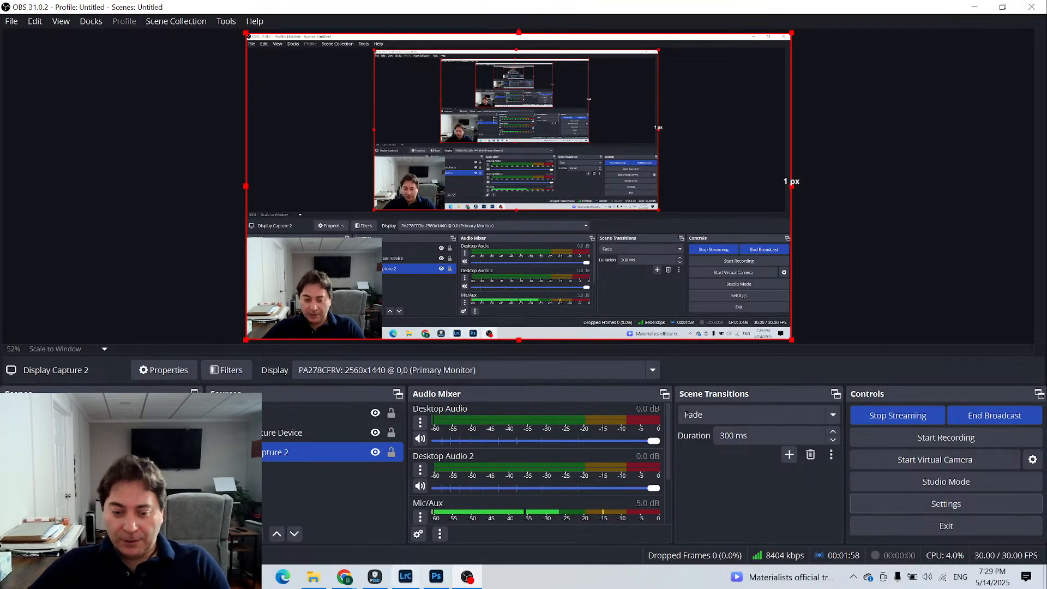
mouse_move(344, 576)
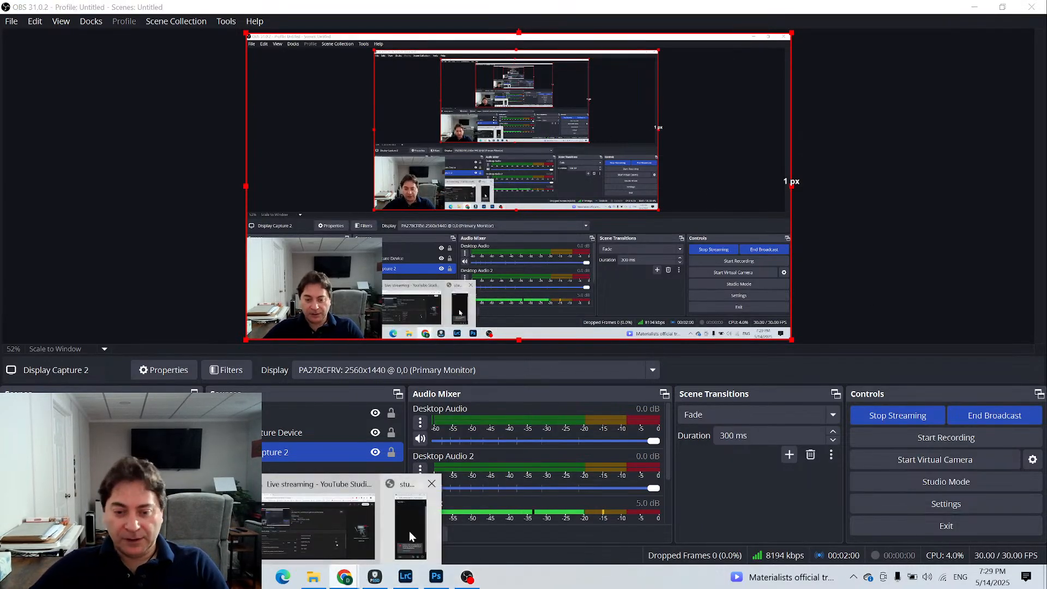
click(410, 529)
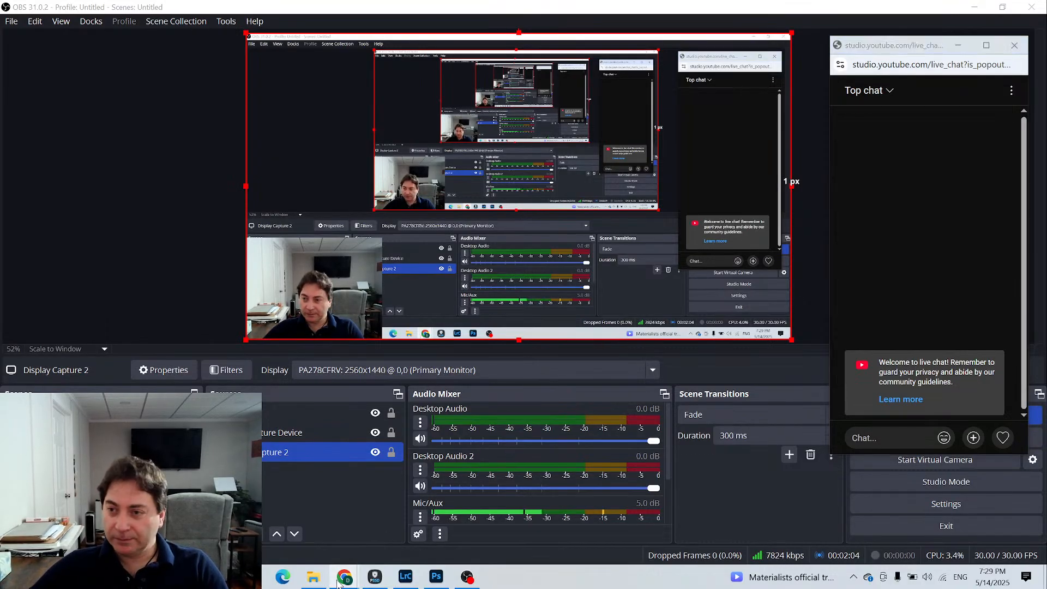
mouse_move(344, 577)
click(319, 539)
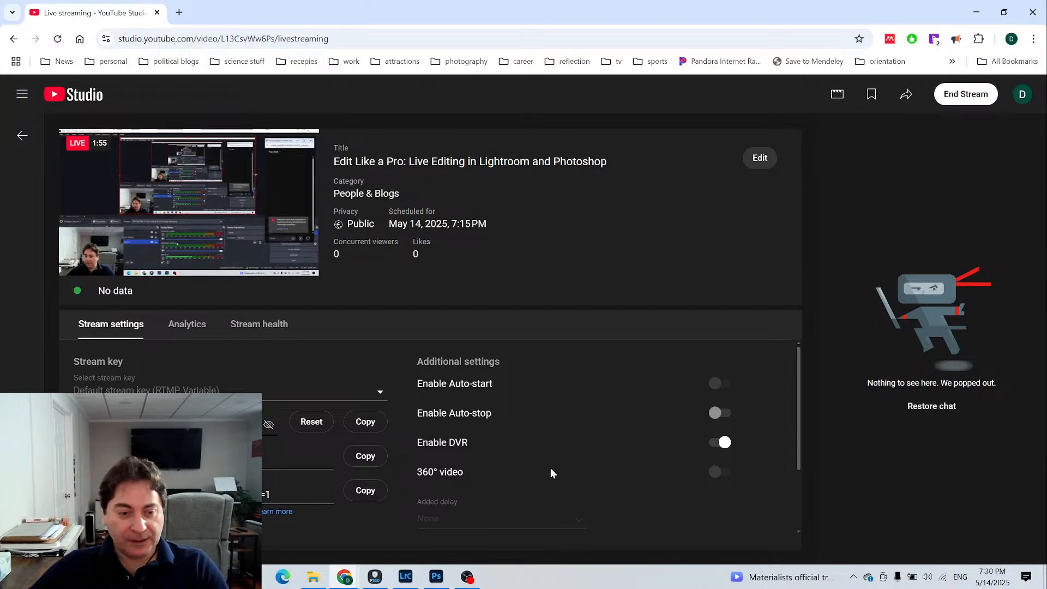
click(468, 577)
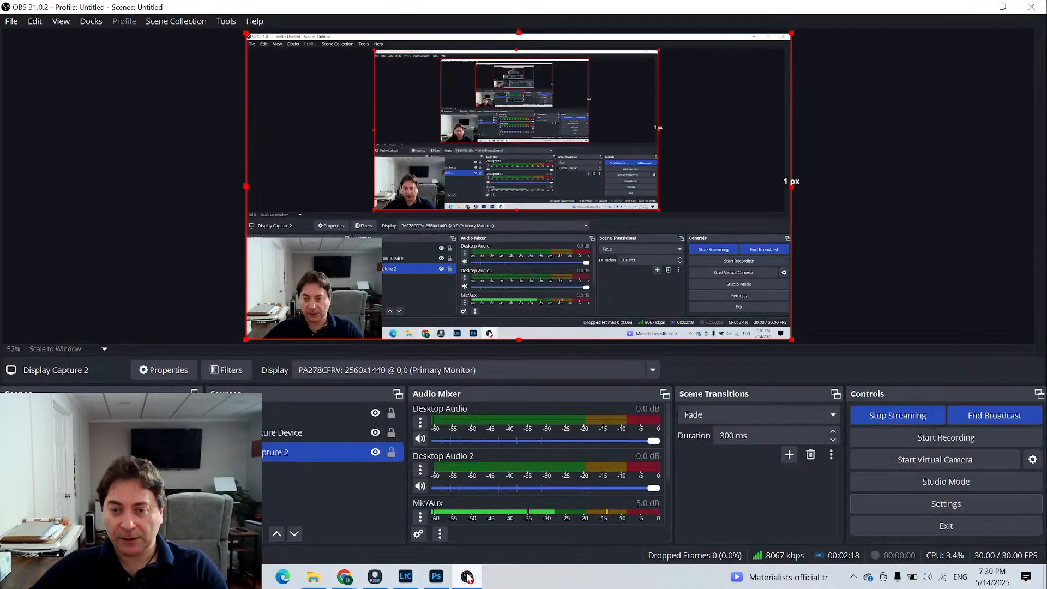
- Switch to Lightroom Classic, bring the live chat window in front, and place it over the Navigator and folder list
click(405, 576)
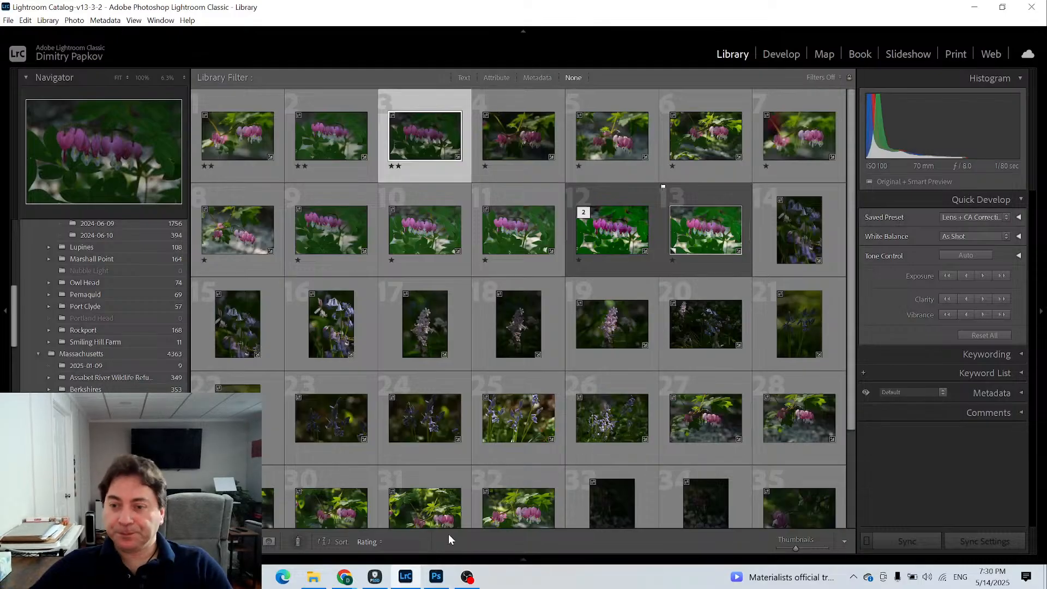
mouse_move(344, 579)
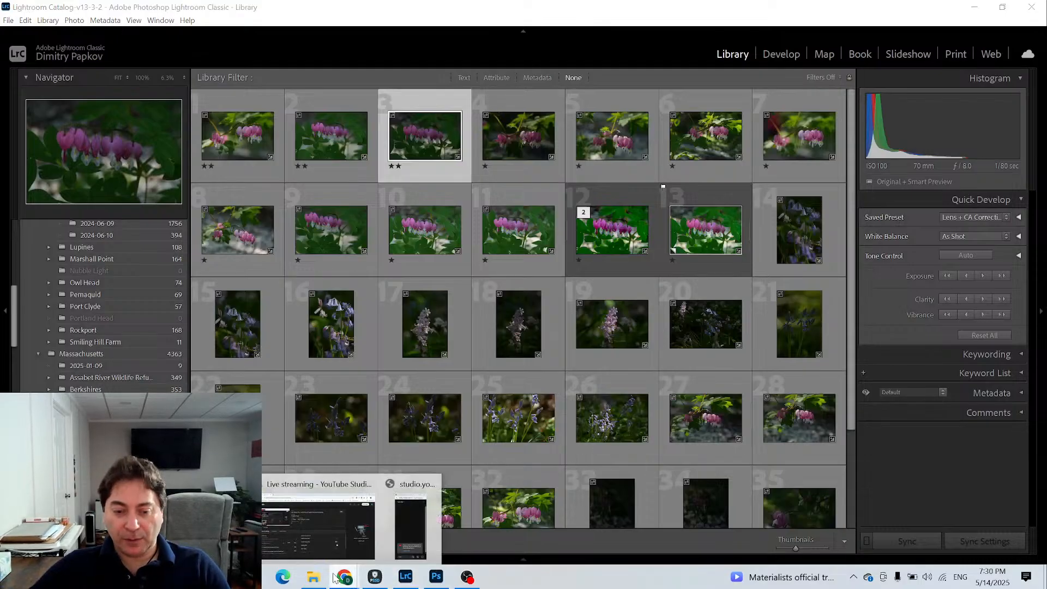
click(413, 517)
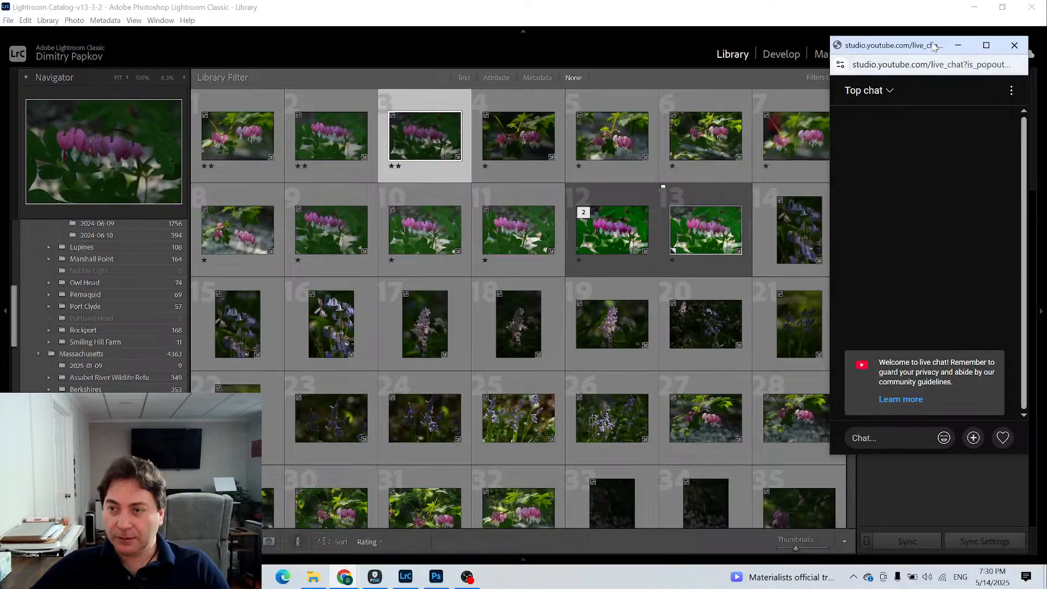
drag(933, 46, 141, 133)
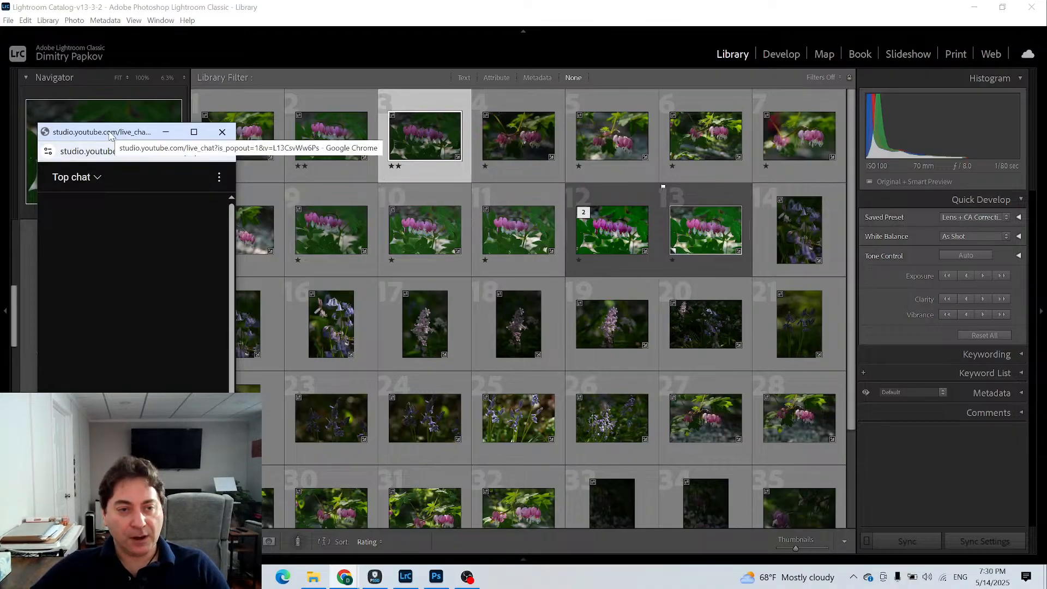
drag(109, 135, 134, 139)
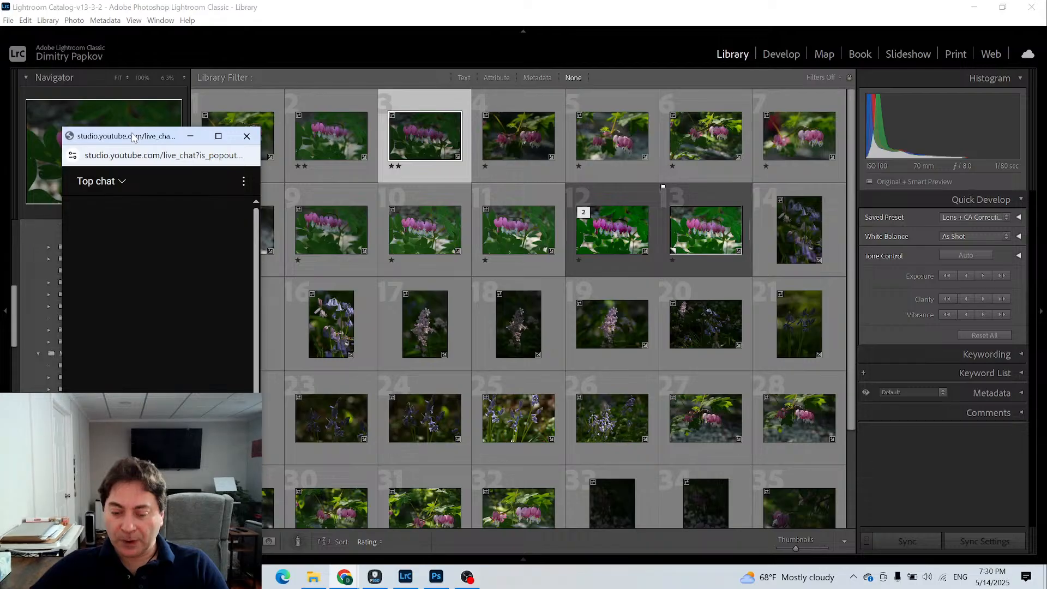
- Create a virtual copy of the selected two-star pink flower photo and reselect the original
right_click(437, 108)
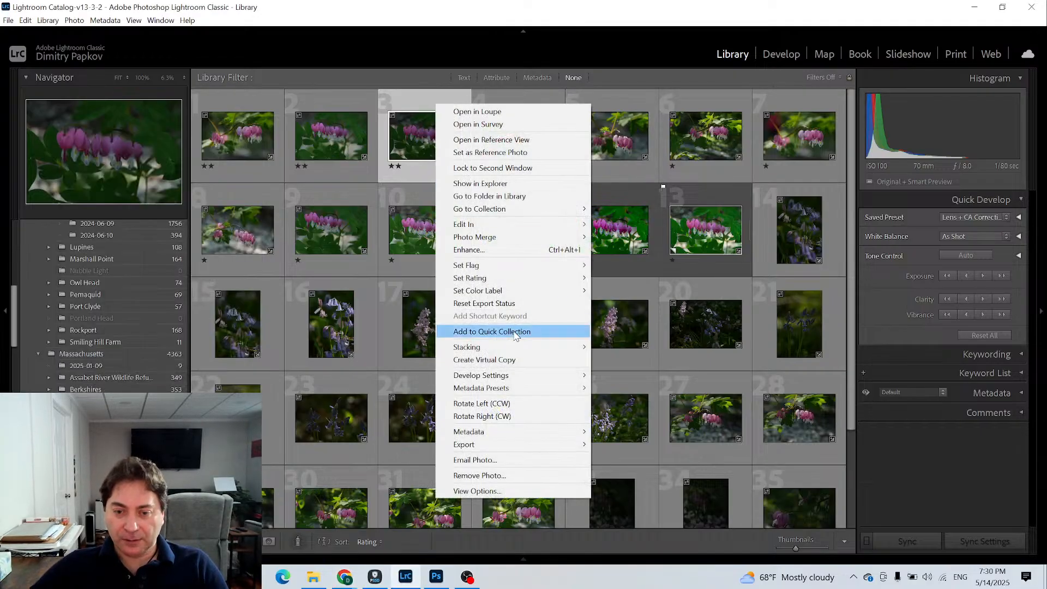
click(518, 360)
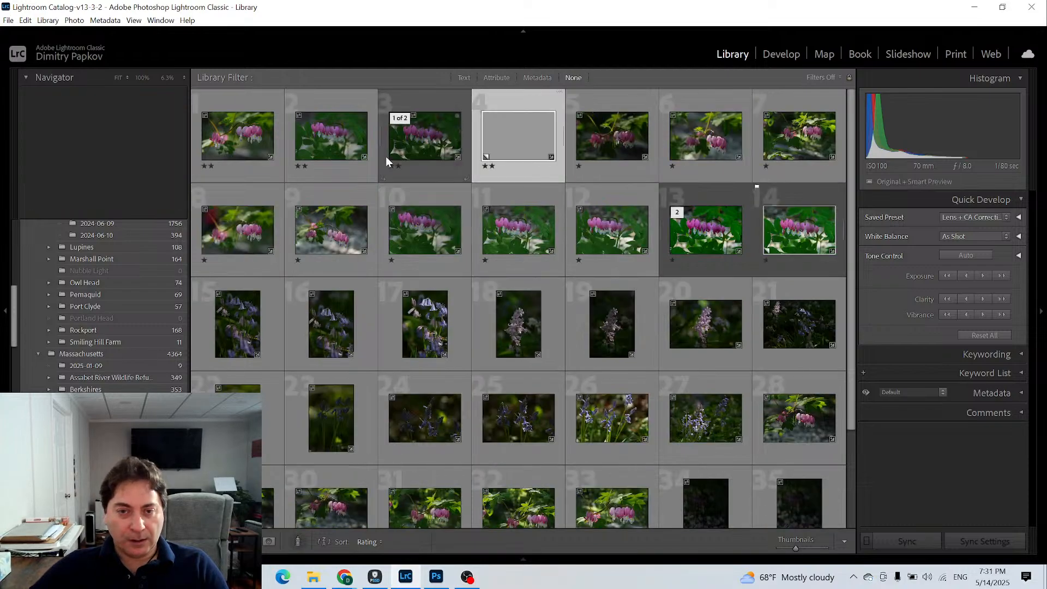
click(417, 100)
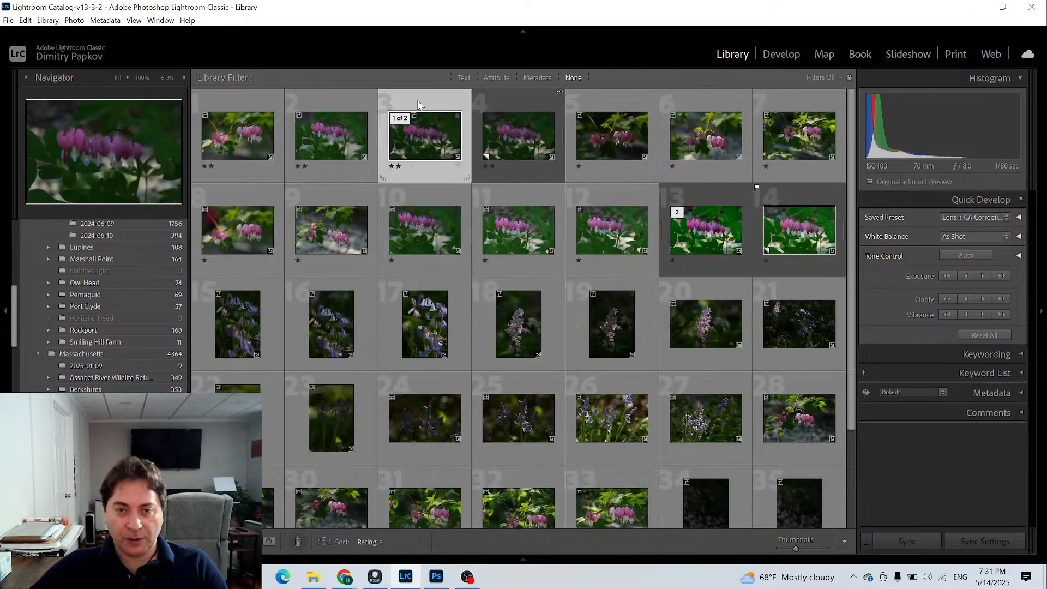
- Restore Lightroom from full size and enlarge its window to nearly full height, leaving a free strip beside it
click(1002, 7)
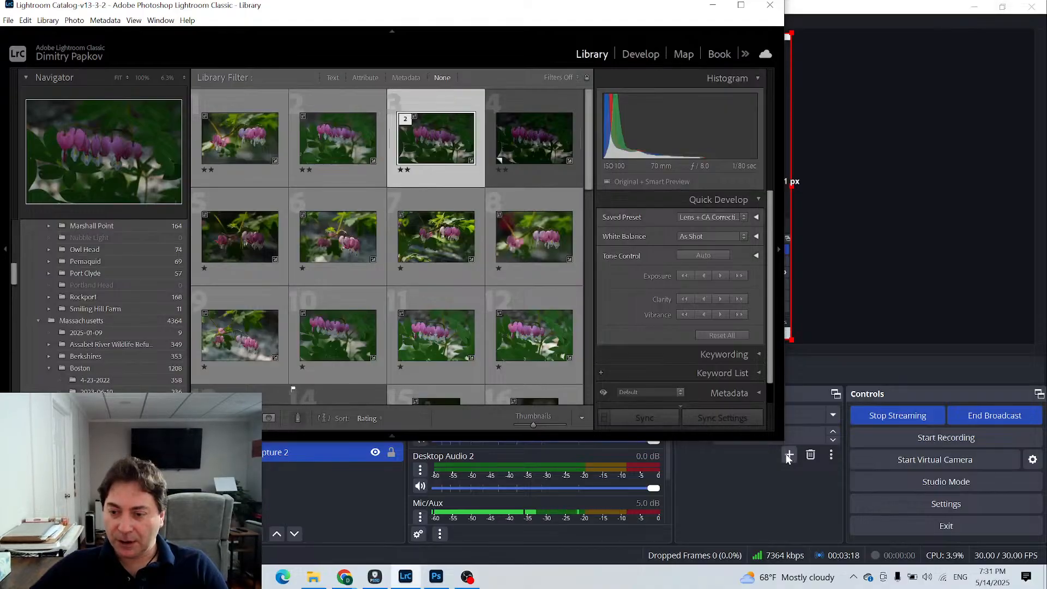
drag(784, 441, 863, 564)
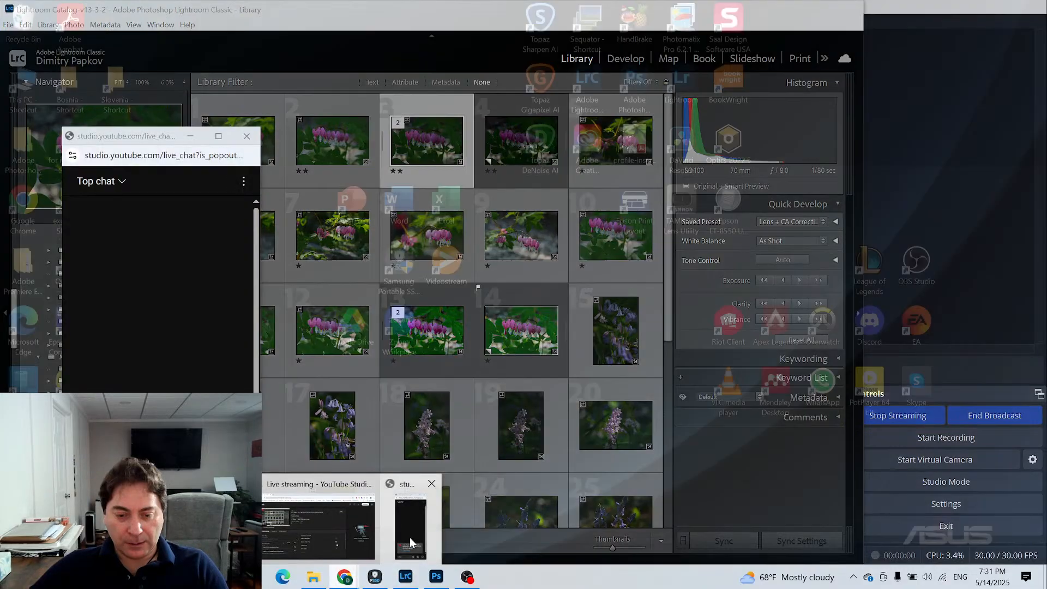
- Bring the live chat window up and place it in the free strip beside Lightroom, over OBS
click(412, 518)
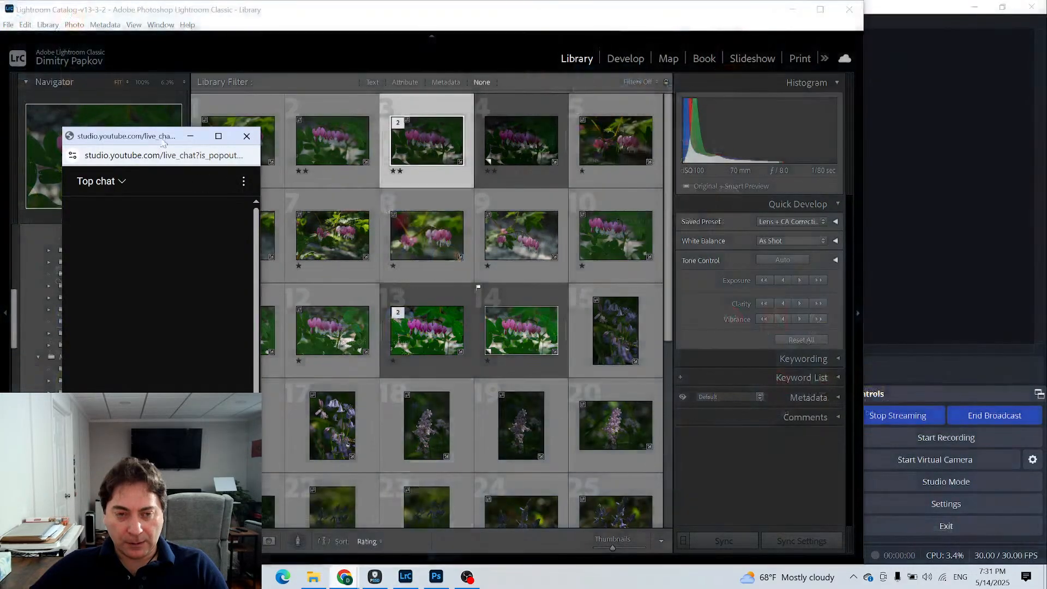
drag(121, 140, 903, 39)
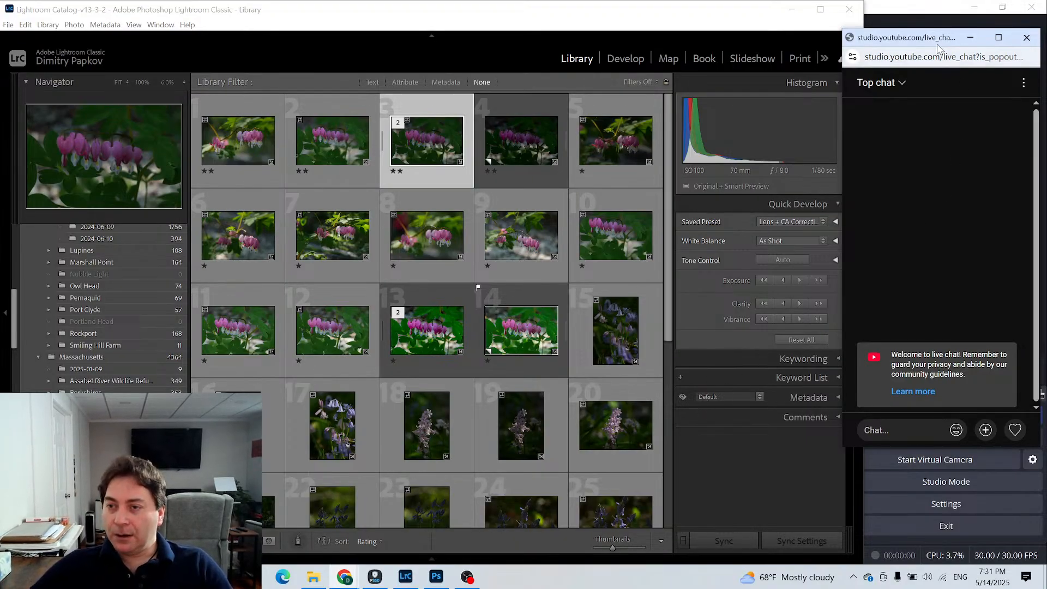
drag(935, 38, 935, 42)
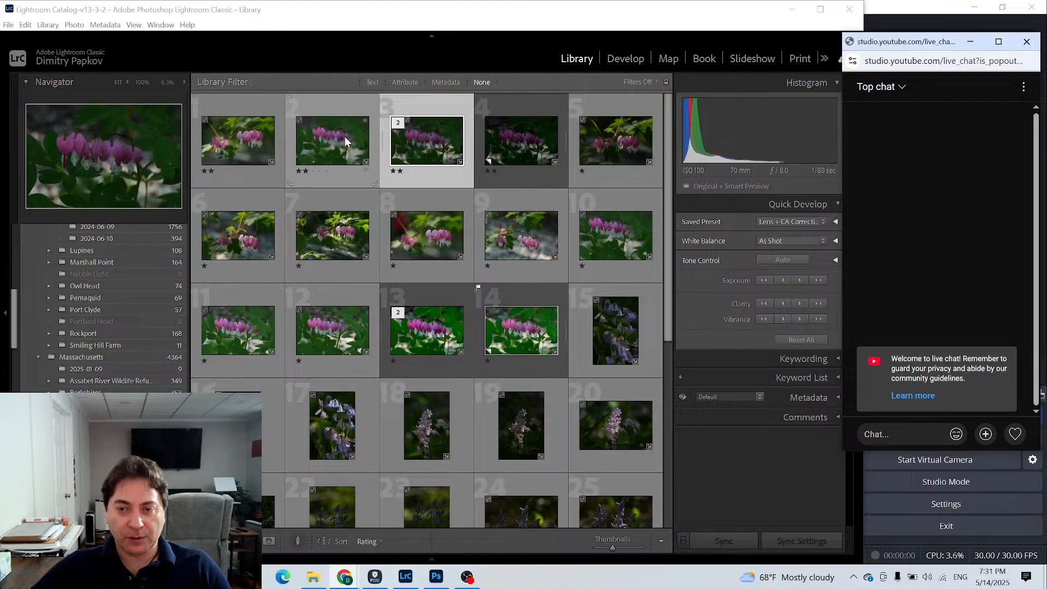
- Apply Auto tone to the original pink flower photo in Develop and return to the Library
click(637, 57)
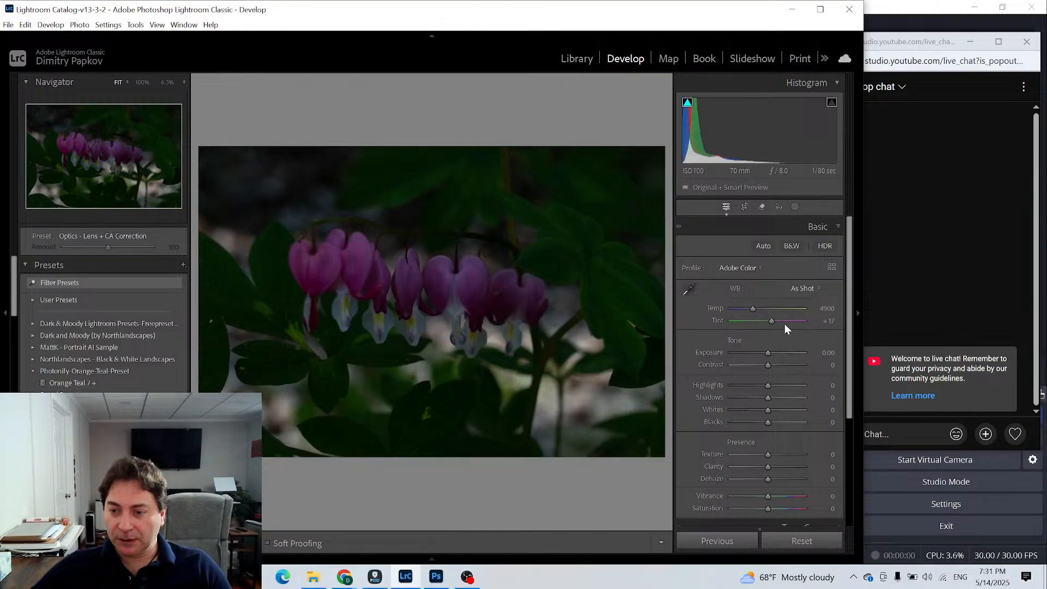
click(765, 247)
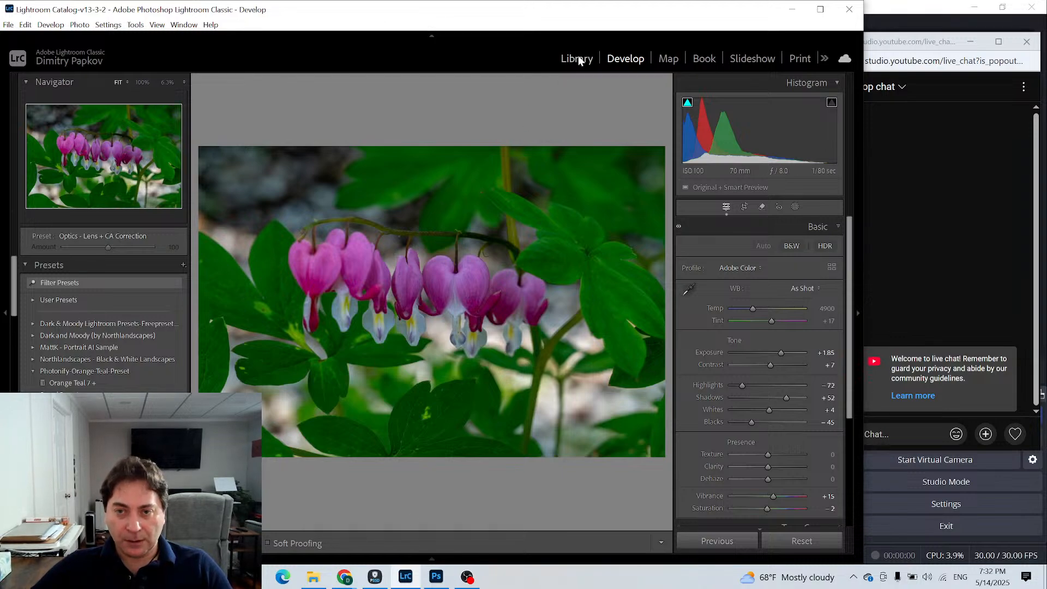
click(577, 57)
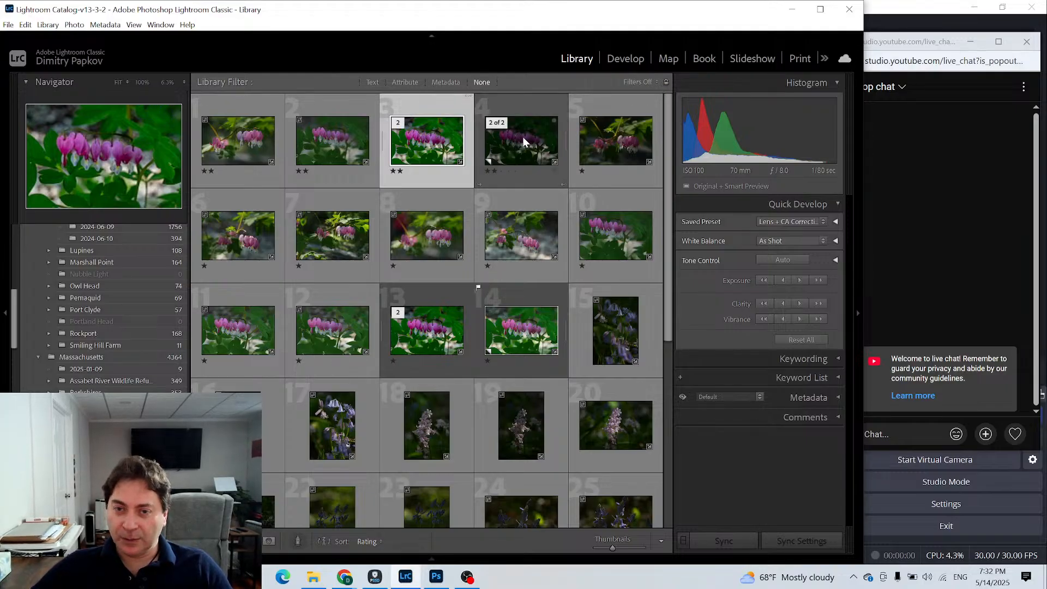
- Apply the Adaptive Color profile to the virtual copy of the pink flower photo and close the Profile Browser
click(523, 137)
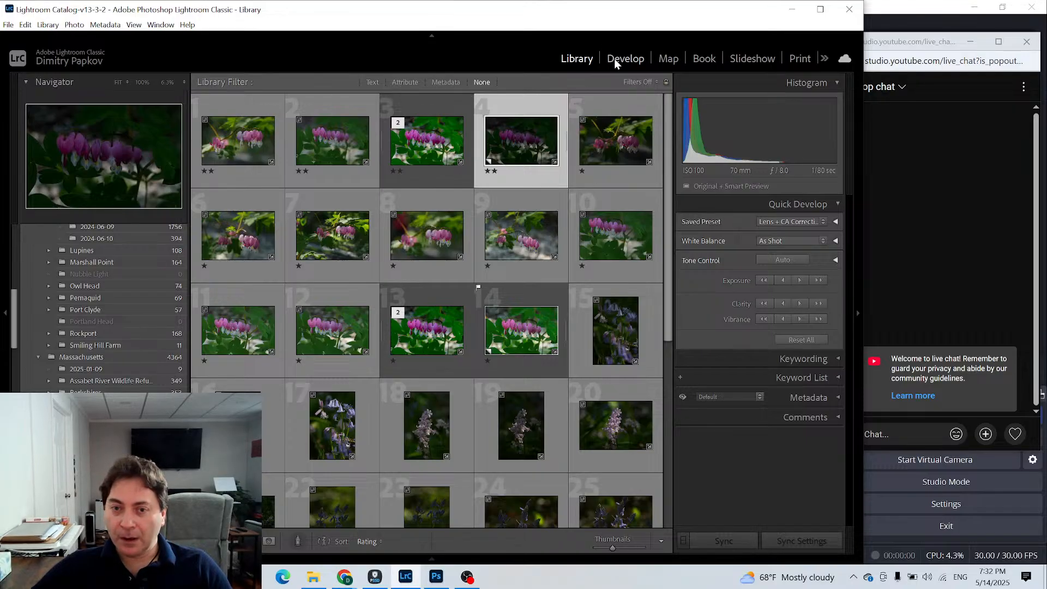
click(613, 57)
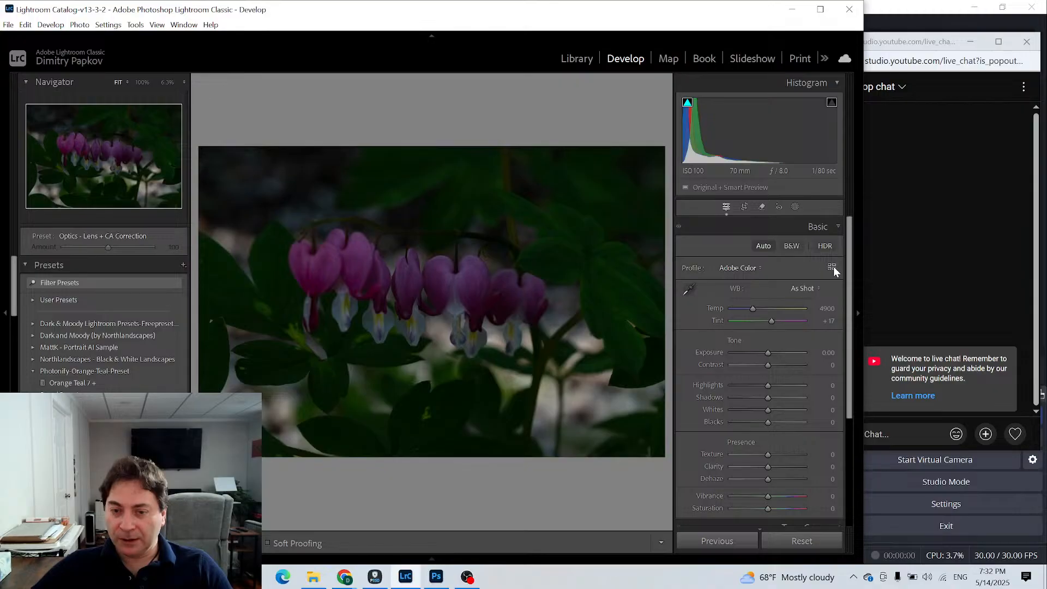
click(831, 267)
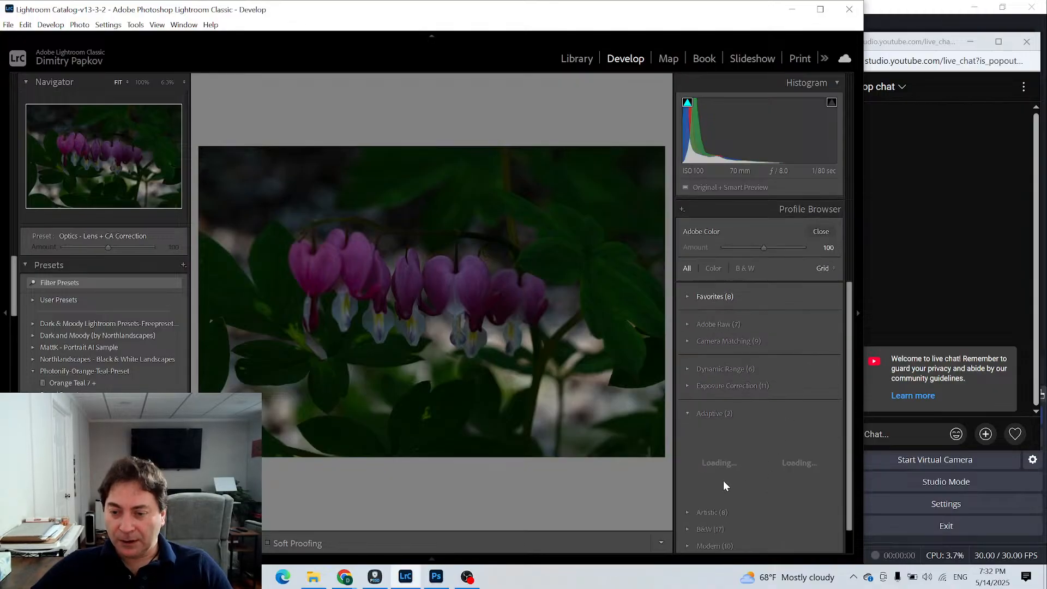
click(722, 449)
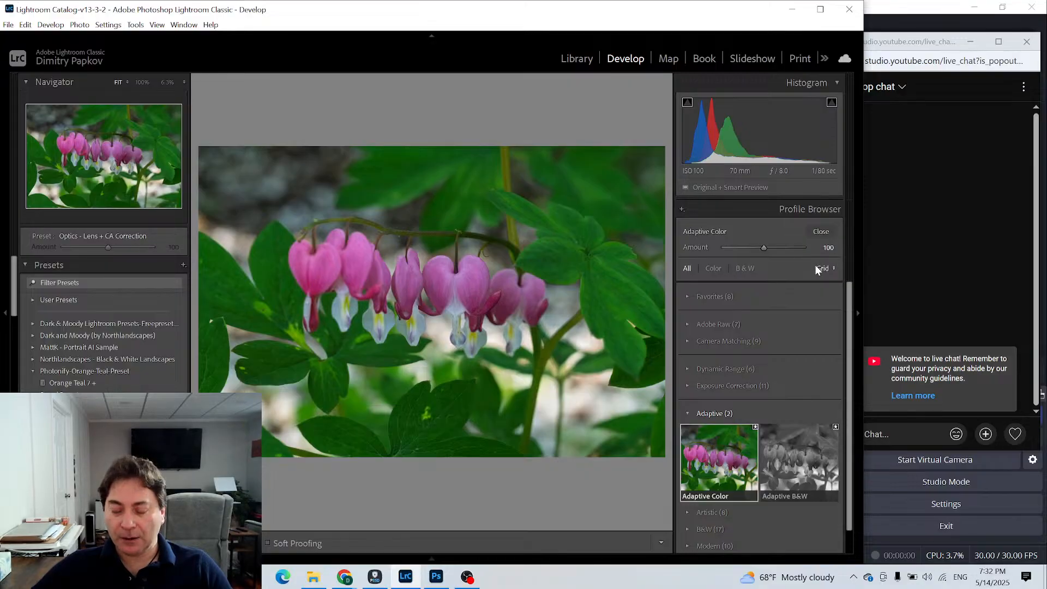
click(821, 232)
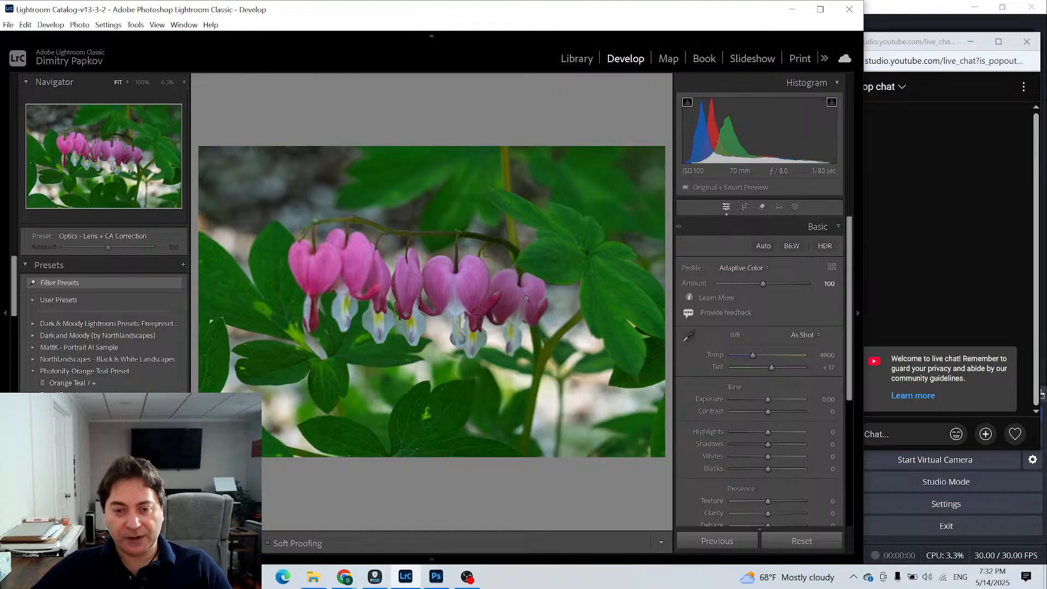
- Compare the auto-toned original and the Adaptive Color copy together in Survey view, and return to the grid
click(577, 58)
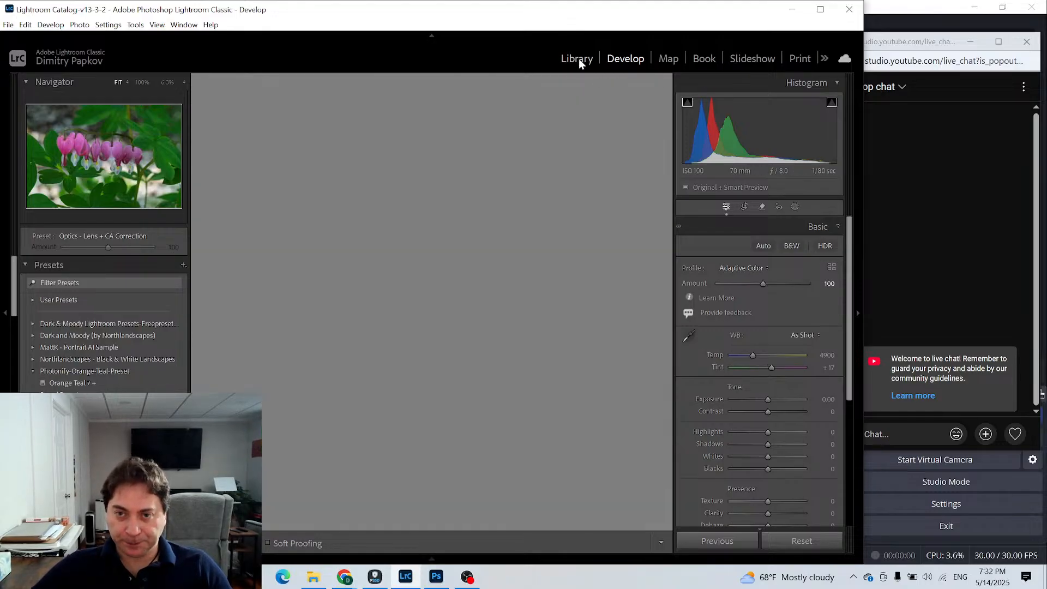
ctrl+click(420, 139)
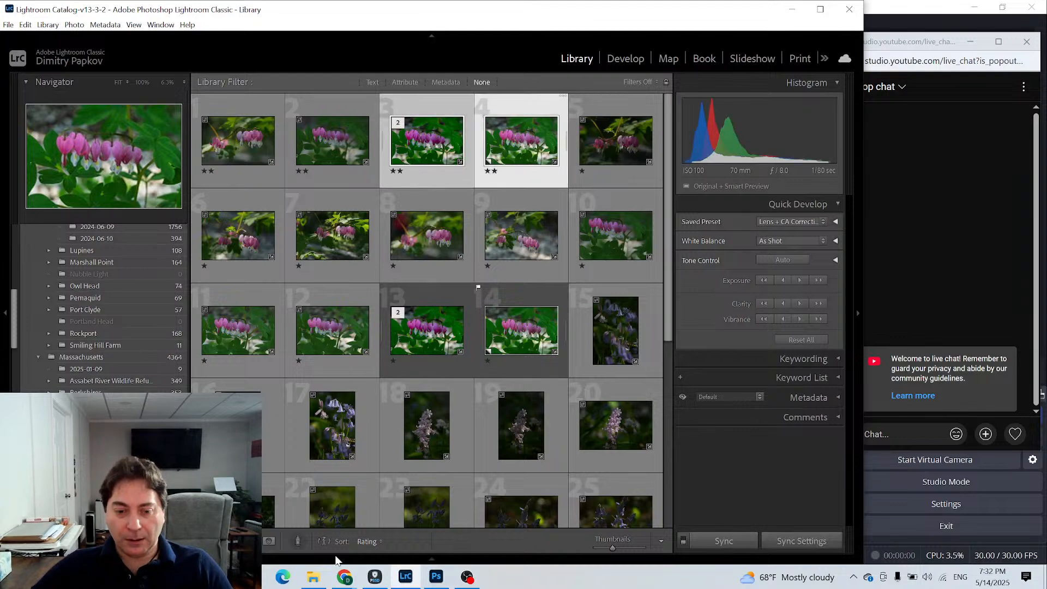
key(n)
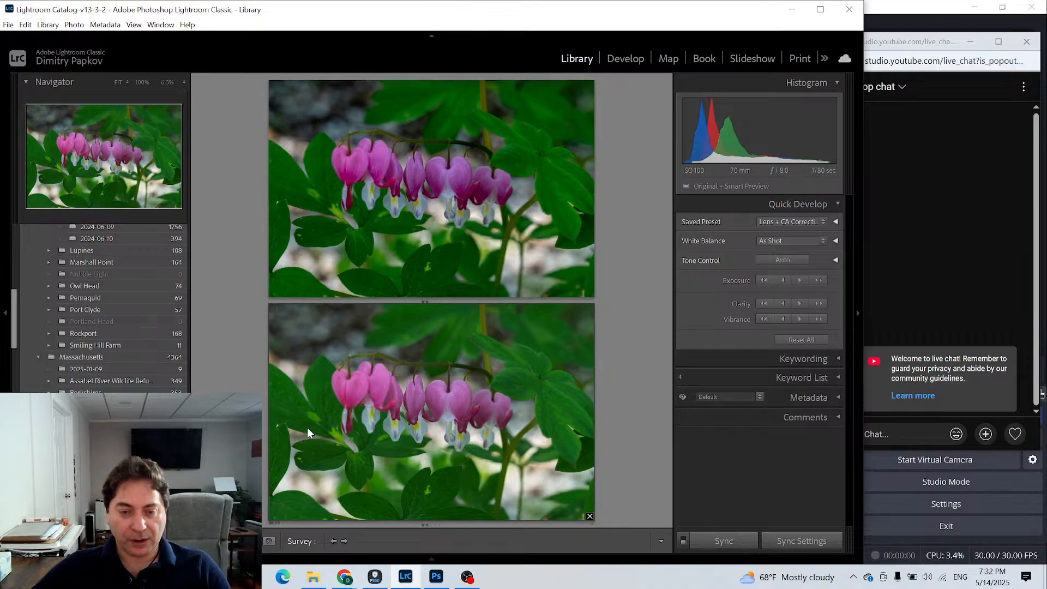
key(g)
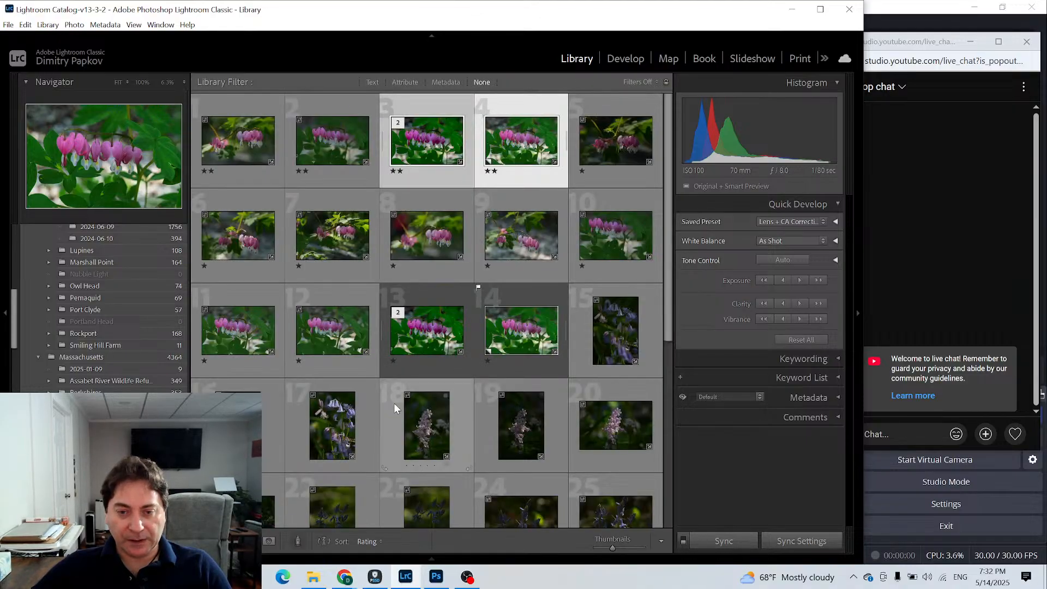
- Examine the Basic adjustments that Auto made on the original photo in Develop, and go back to the Library
click(427, 172)
click(625, 58)
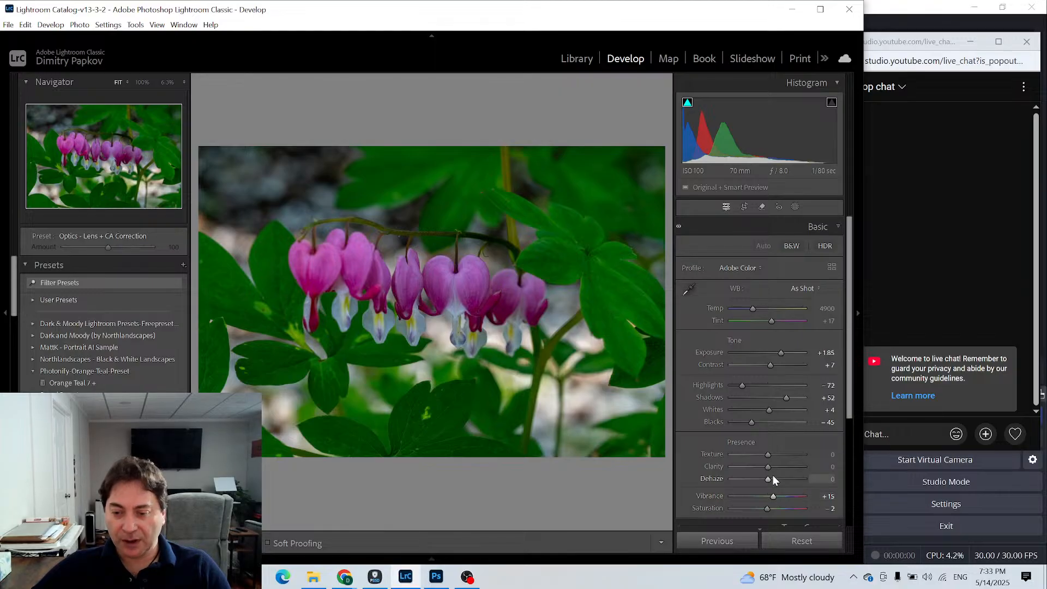
scroll(773, 475, down, 3)
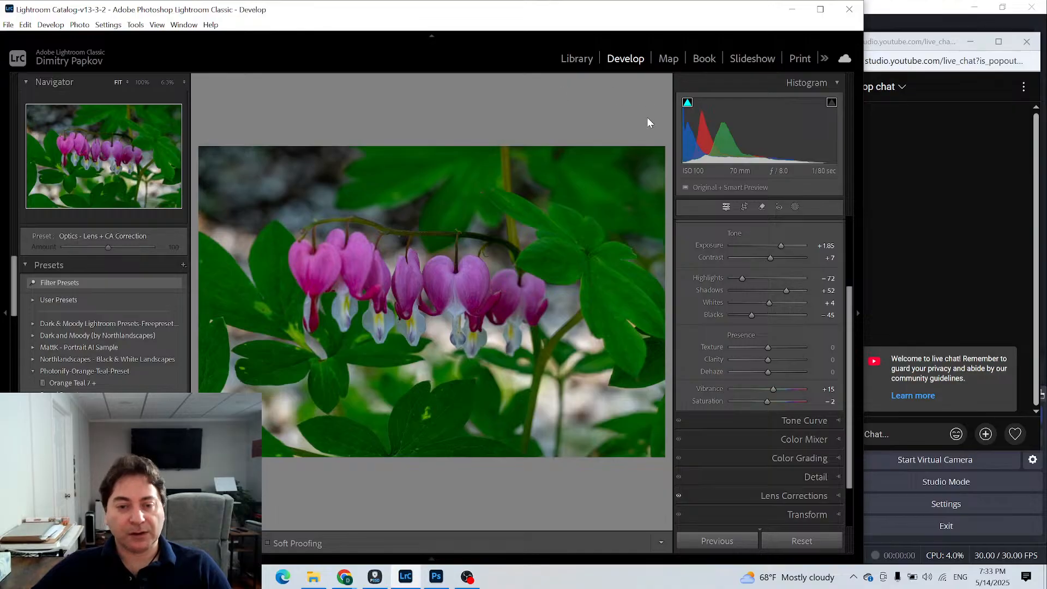
click(576, 58)
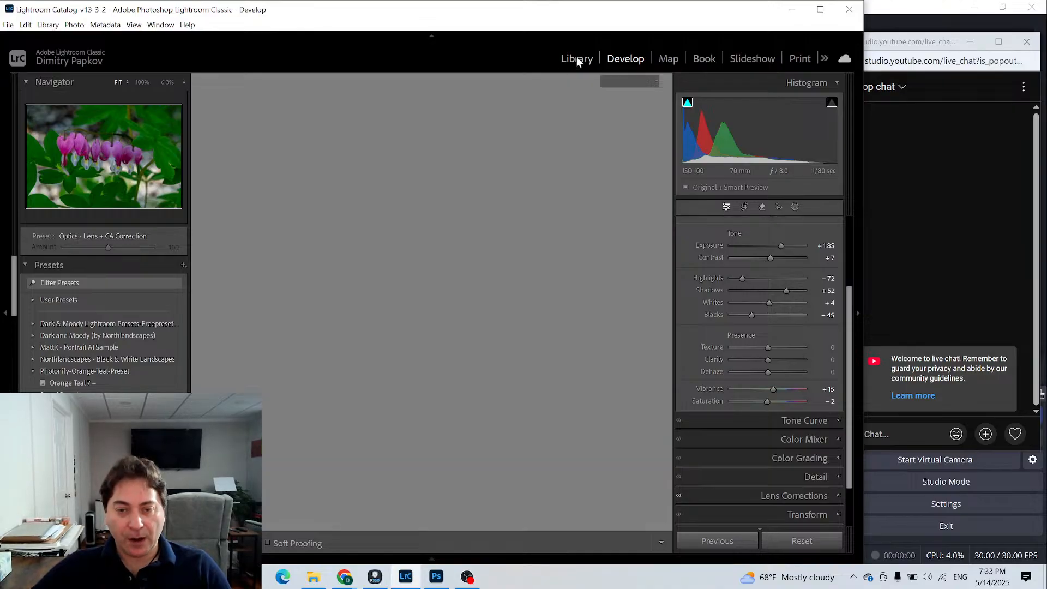
- Open the virtual copy in Develop and preview the Adobe Raw profiles in the Profile Browser
click(521, 129)
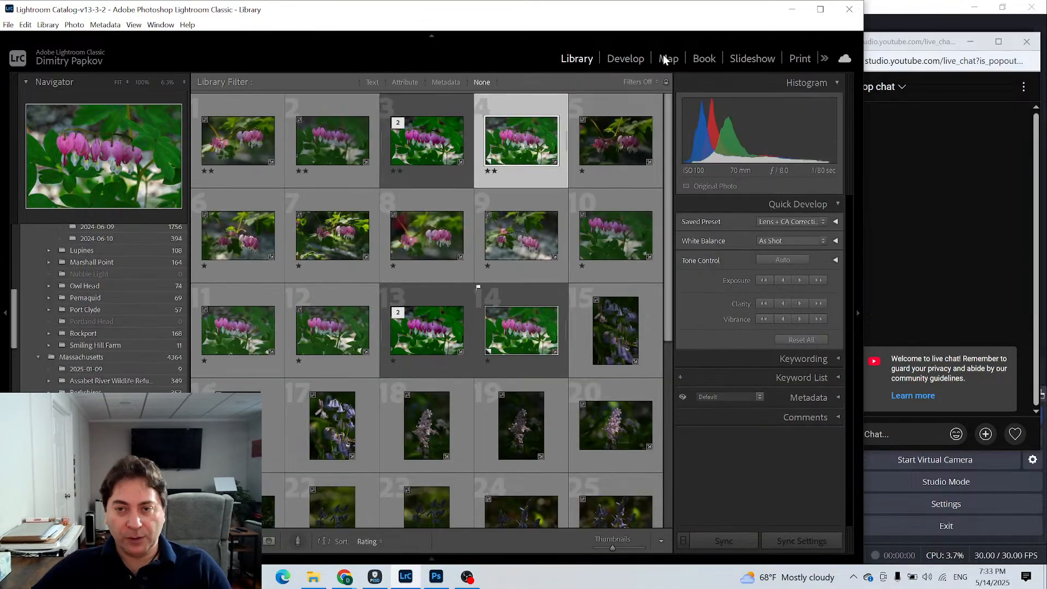
click(625, 59)
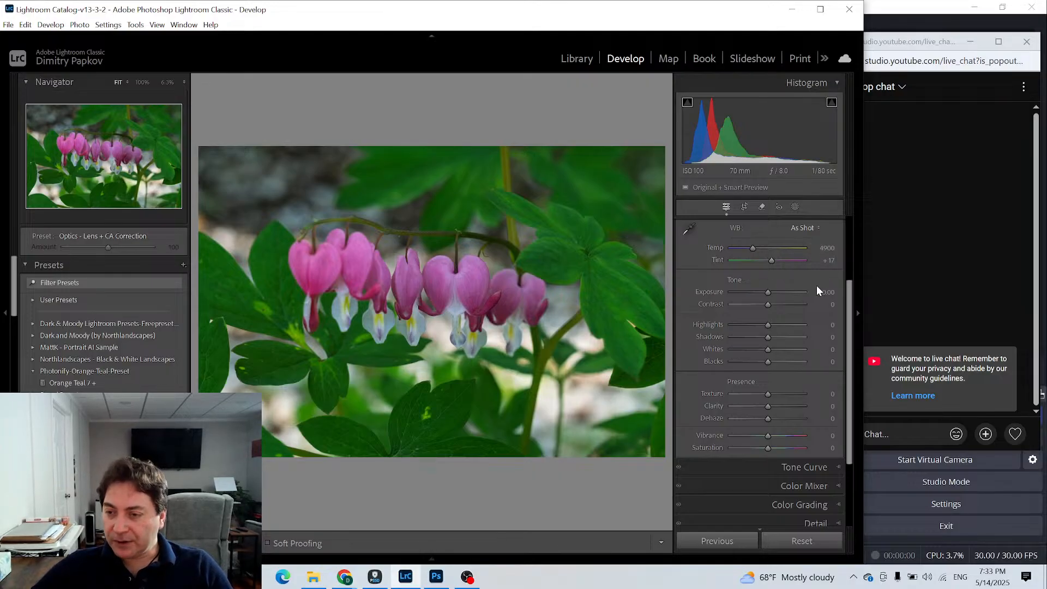
scroll(816, 291, up, 2)
click(826, 269)
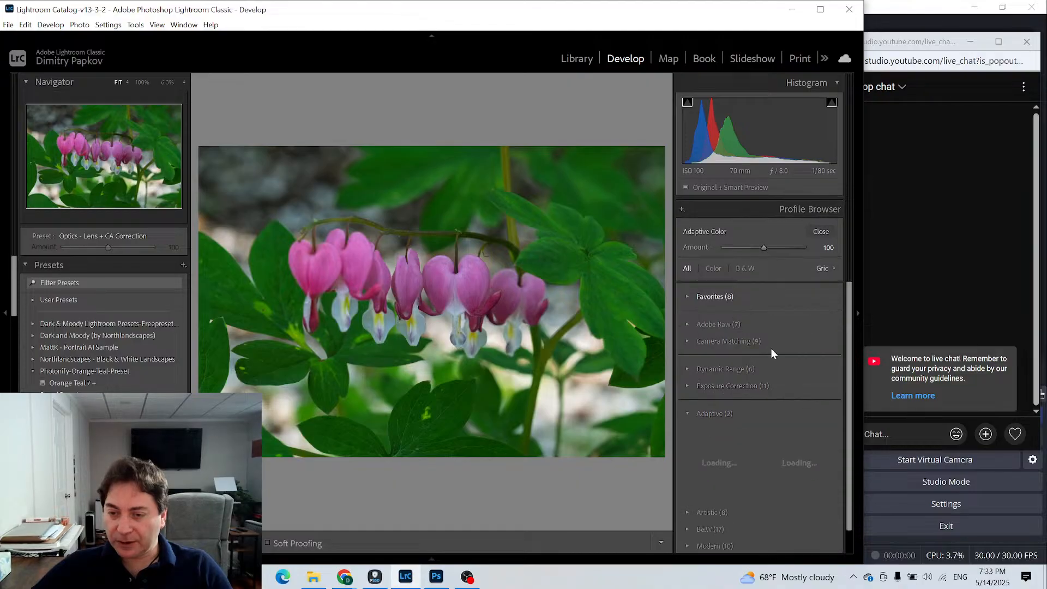
click(690, 323)
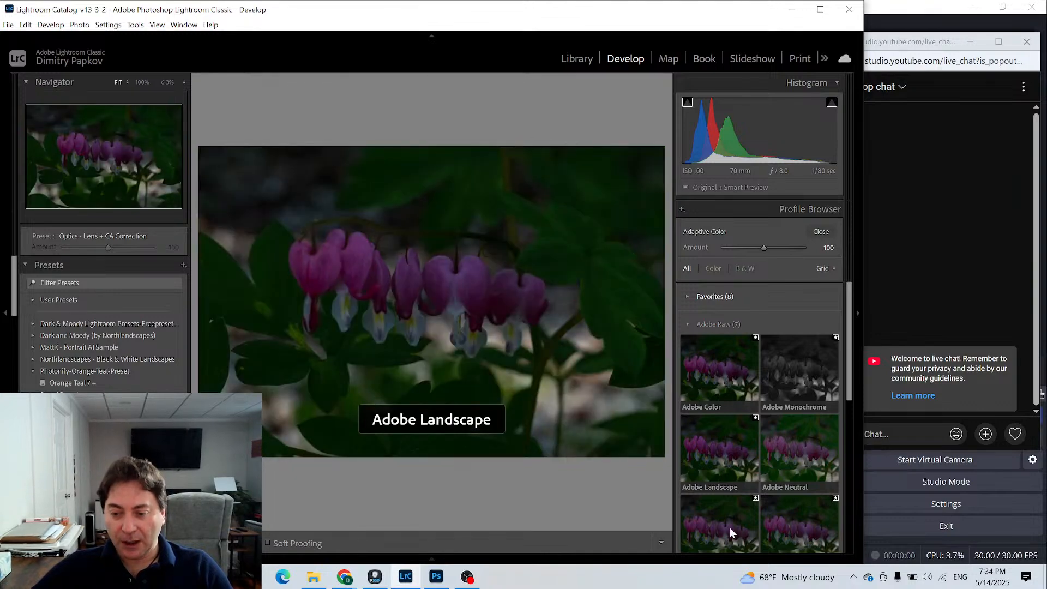
scroll(730, 527, down, 2)
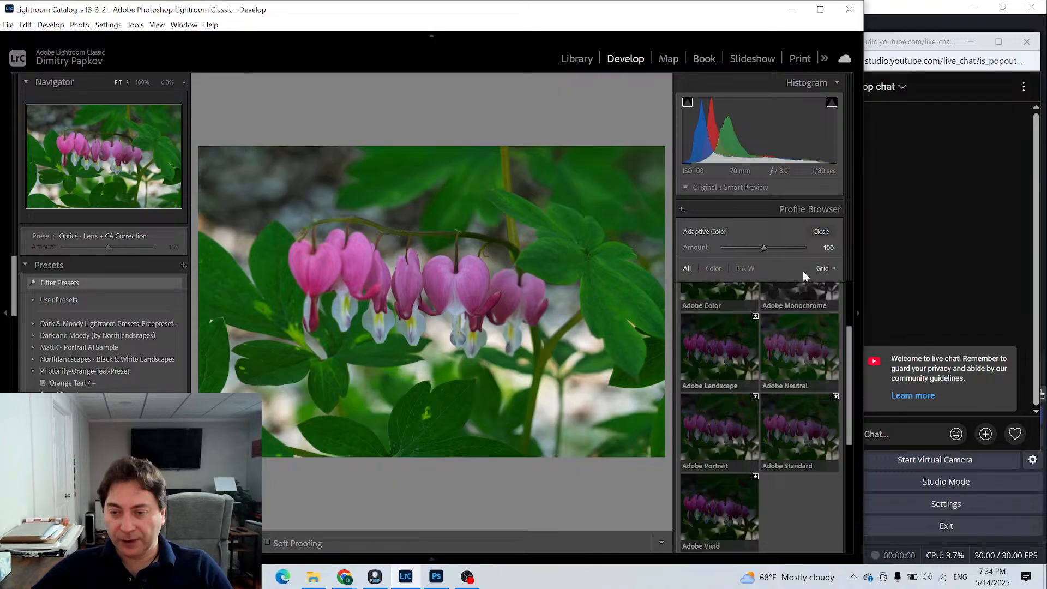
scroll(800, 299, up, 2)
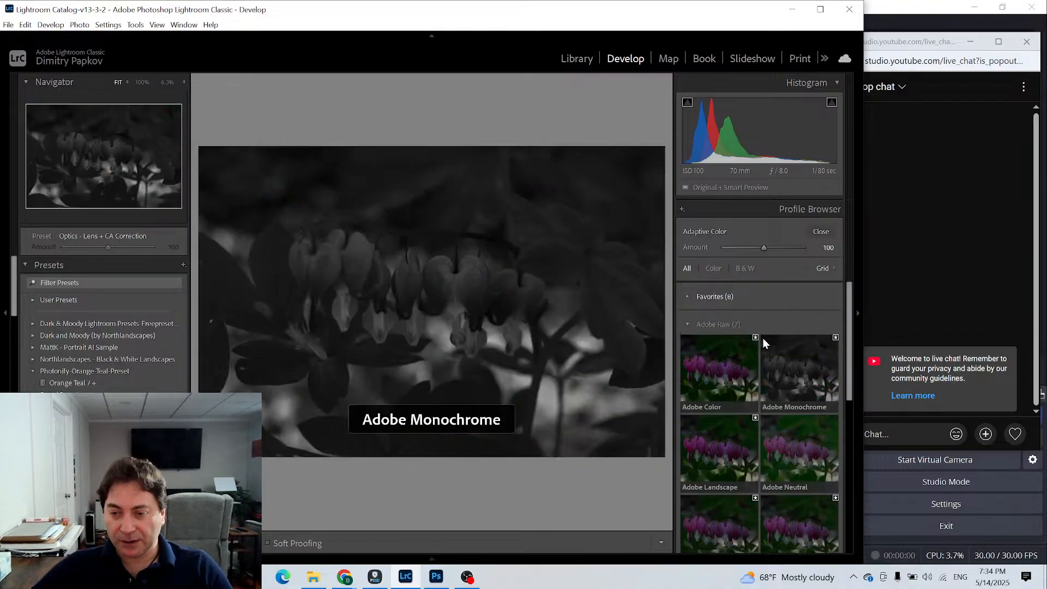
click(687, 324)
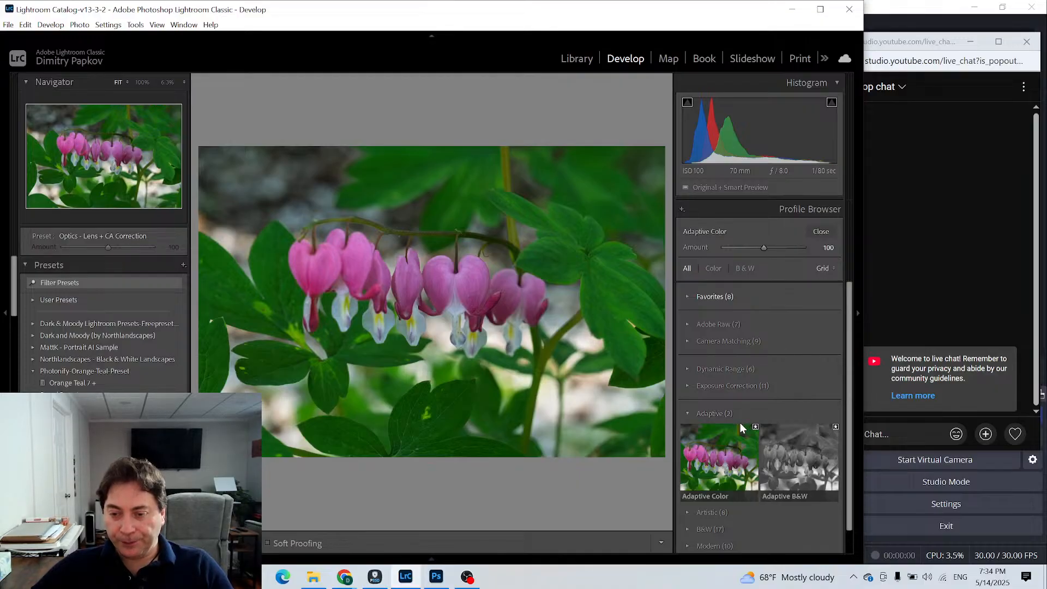
- Preview the Camera Matching and Artistic profiles on the virtual copy, and close the Profile Browser with Adaptive Color selected
click(688, 342)
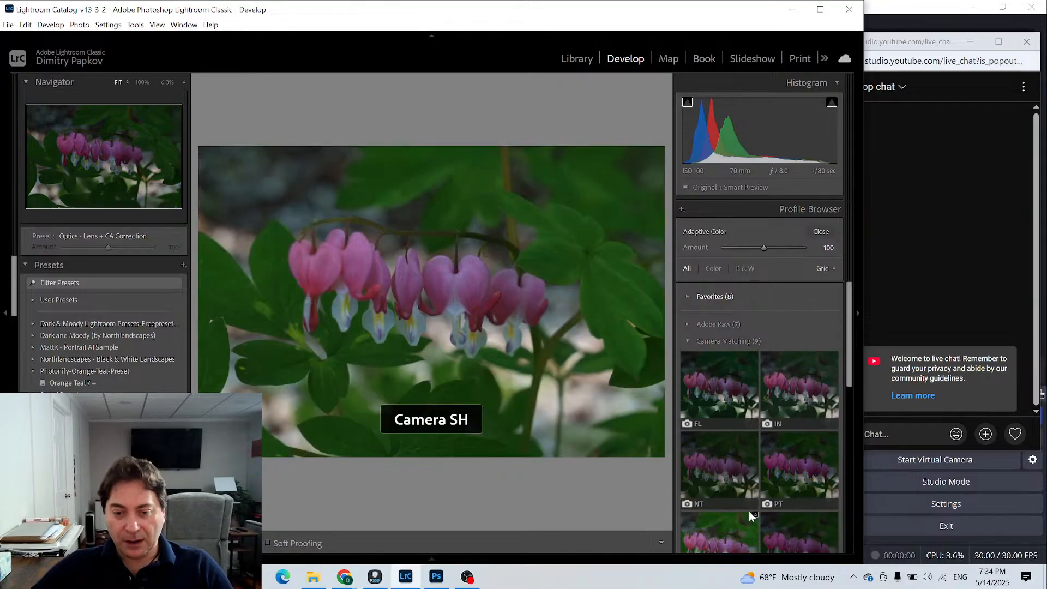
click(686, 338)
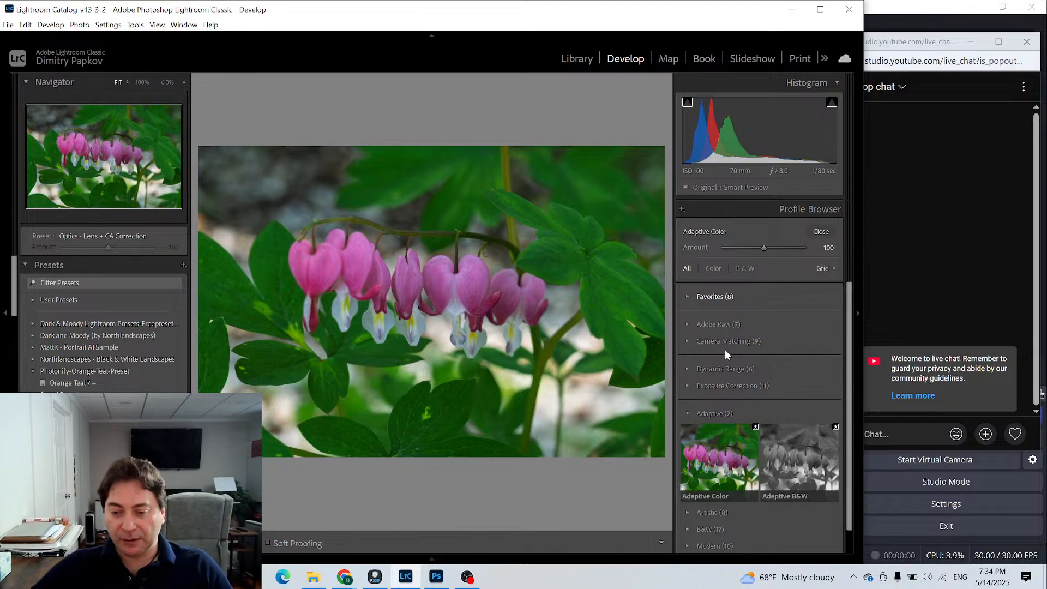
scroll(729, 375, down, 2)
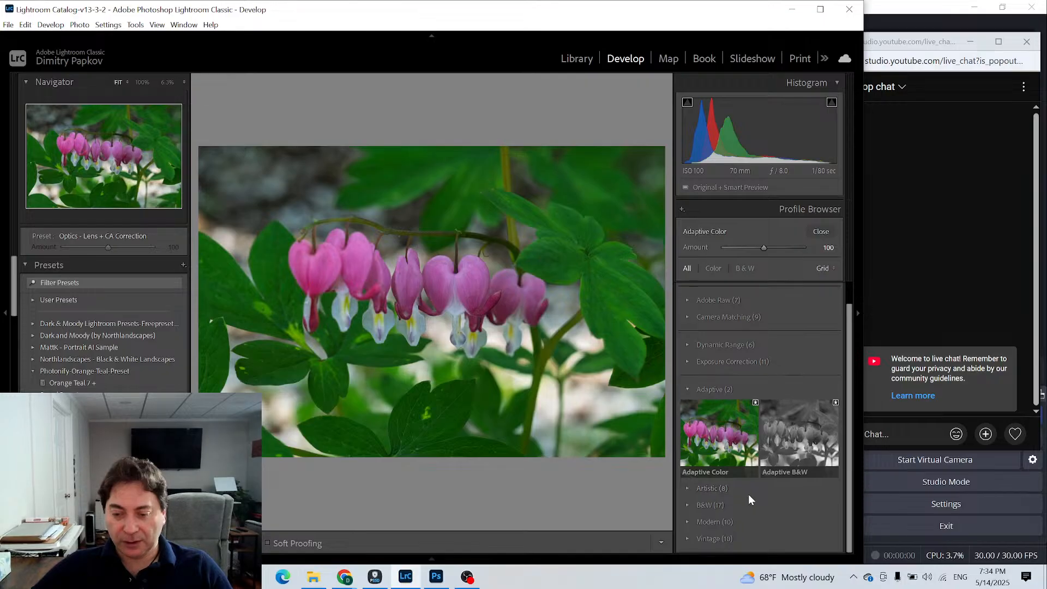
click(686, 486)
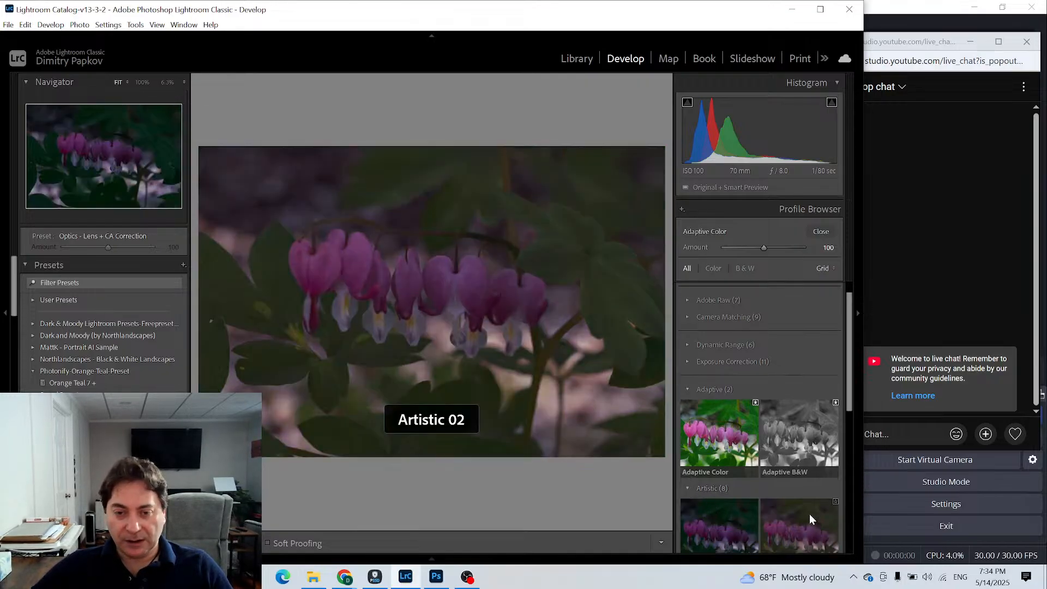
scroll(796, 519, down, 3)
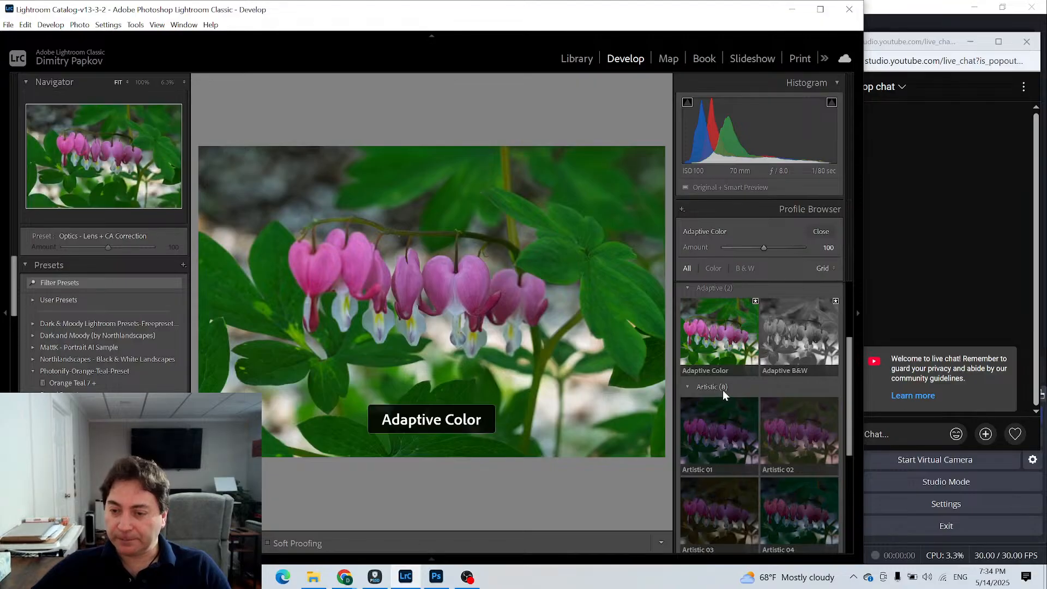
click(687, 387)
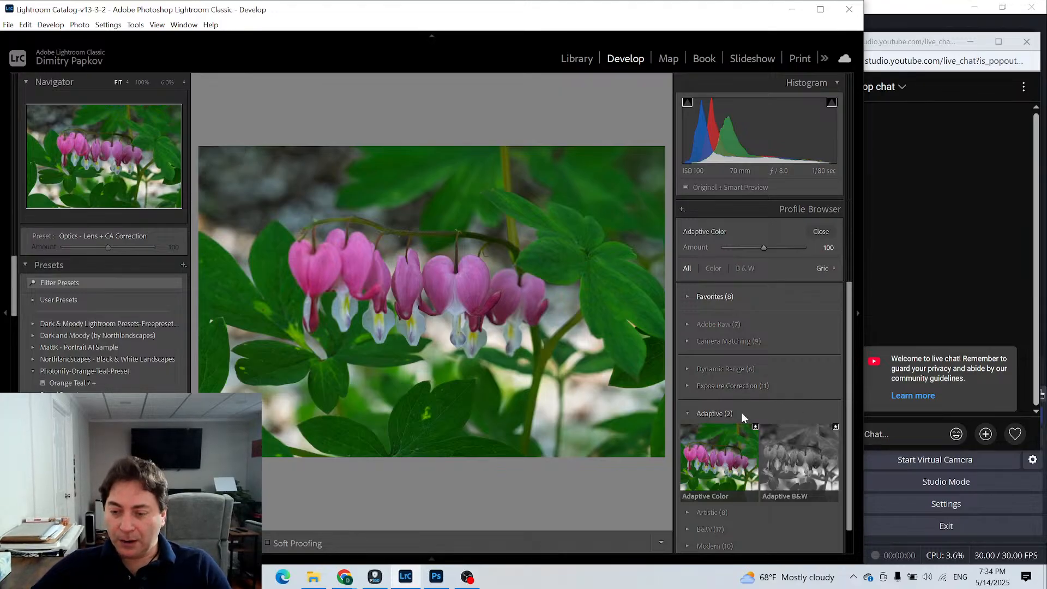
click(709, 454)
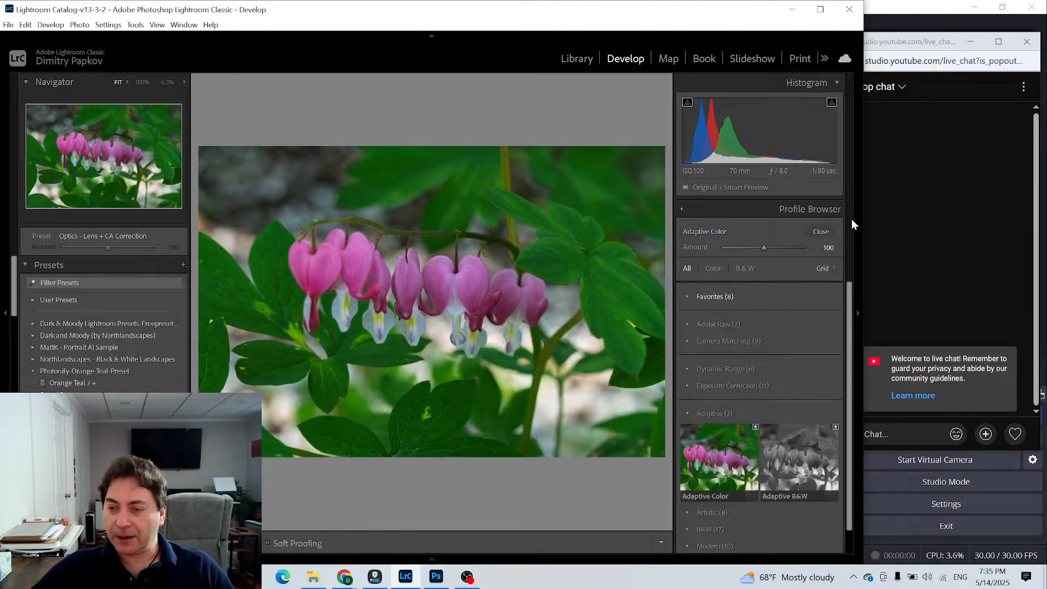
click(824, 230)
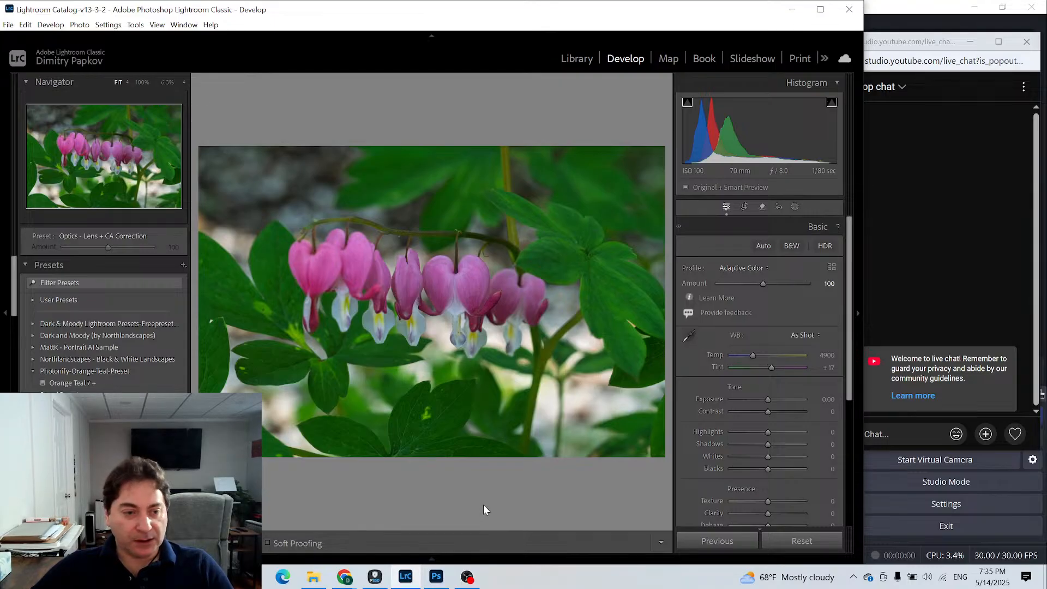
- Enlarge the photo area in Develop and inspect the Adaptive Color copy's petals and stems for noise at 100%
click(7, 315)
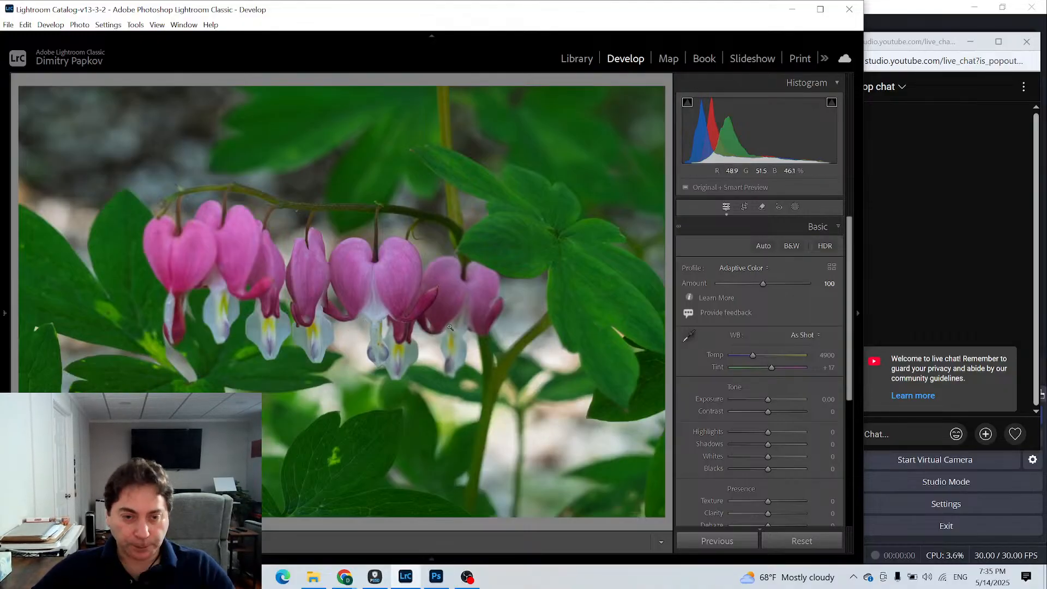
click(490, 328)
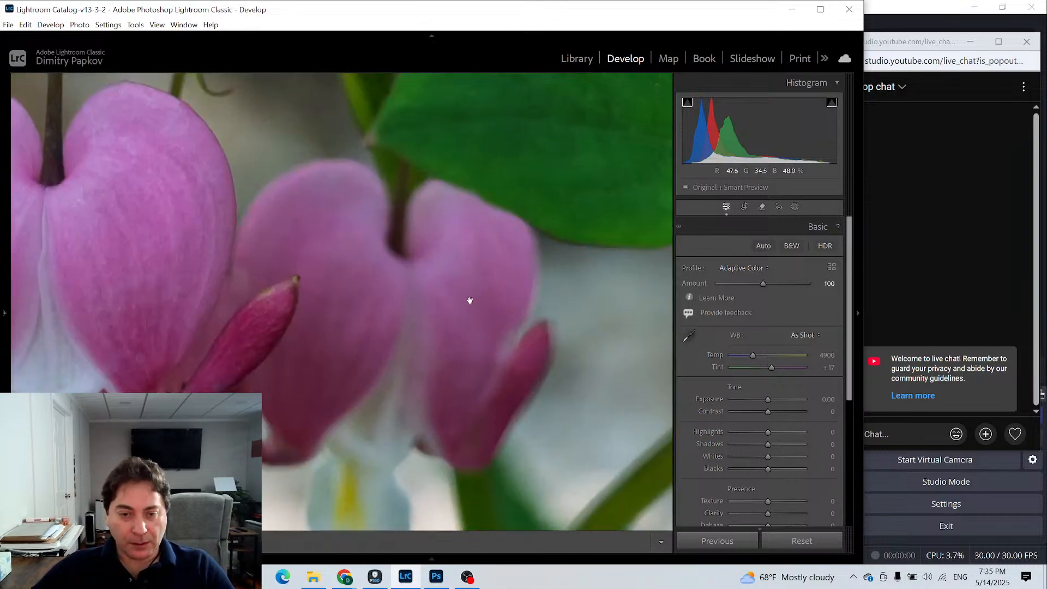
drag(351, 294, 567, 351)
drag(386, 268, 353, 410)
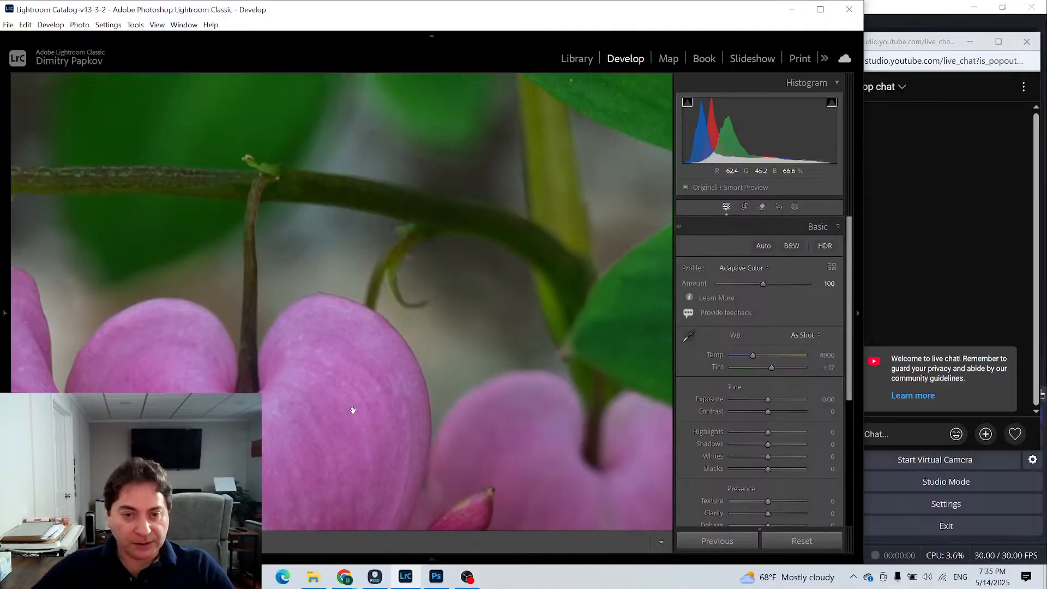
drag(445, 356, 620, 498)
drag(273, 230, 374, 393)
drag(224, 243, 350, 328)
drag(232, 301, 348, 313)
drag(491, 480, 259, 271)
drag(376, 412, 278, 341)
drag(406, 490, 303, 337)
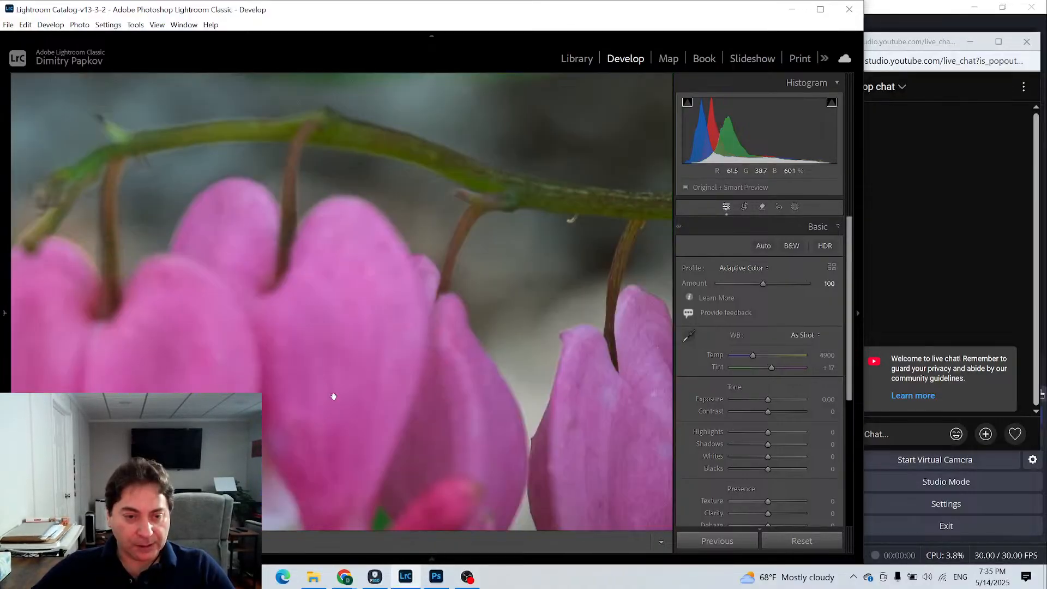
drag(333, 396, 324, 283)
click(324, 281)
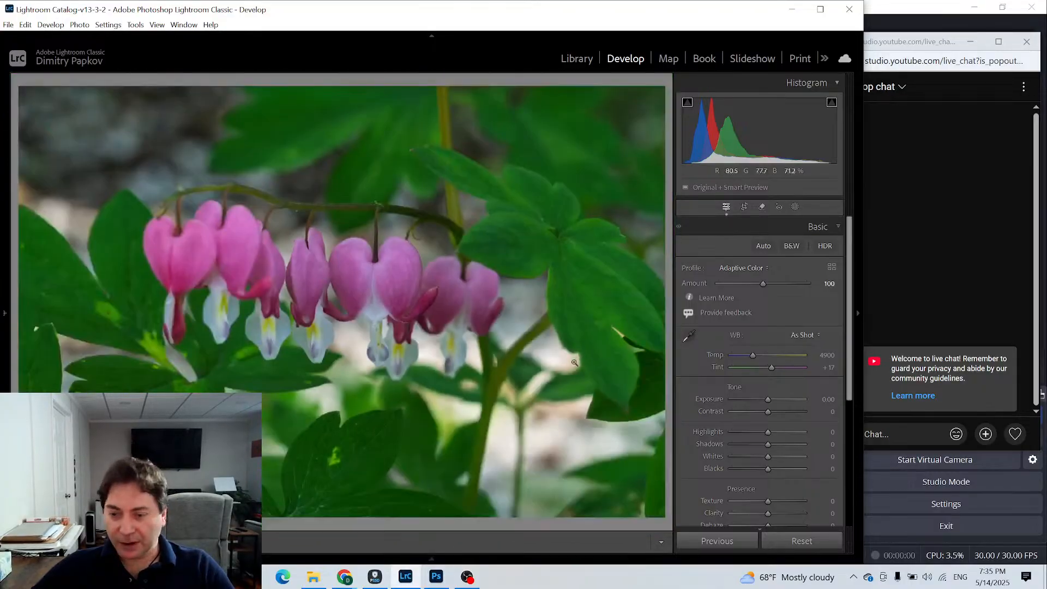
- Expand the Detail settings for the copy and narrow the Lightroom window to uncover the live chat
scroll(774, 382, down, 3)
scroll(776, 386, down, 2)
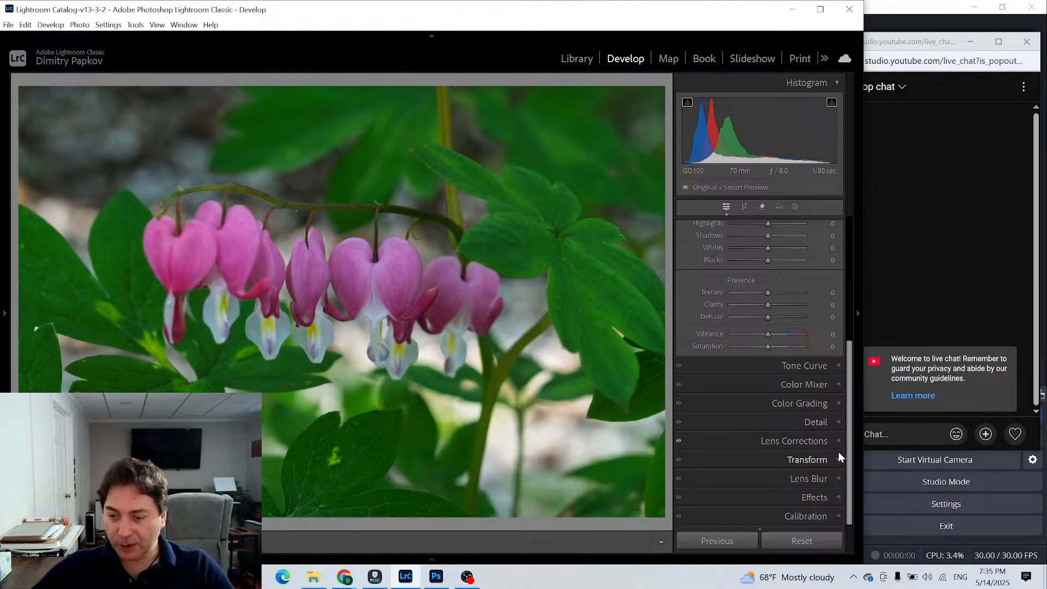
click(836, 419)
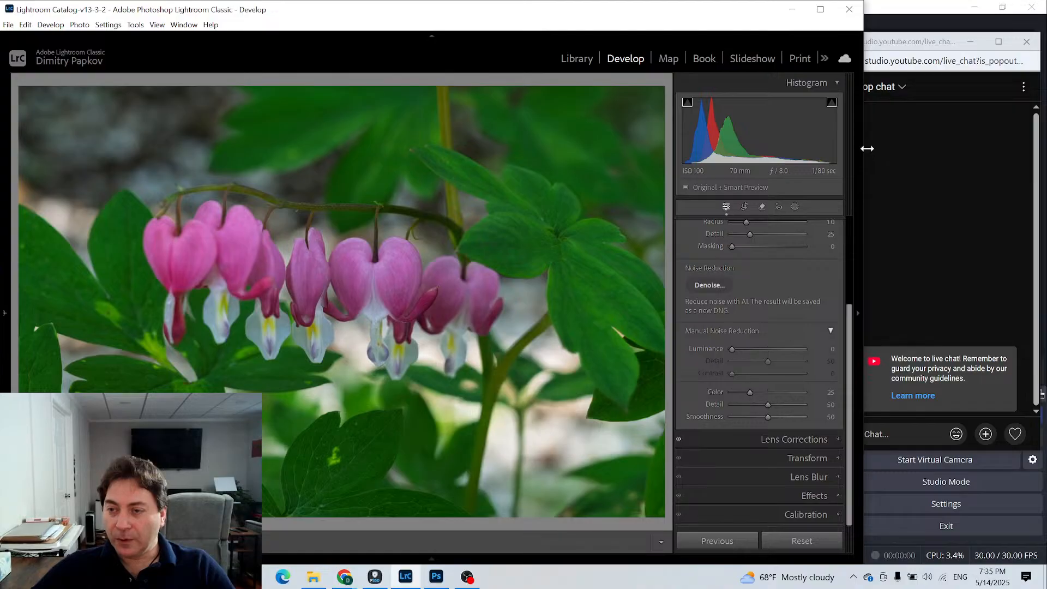
drag(866, 150, 844, 152)
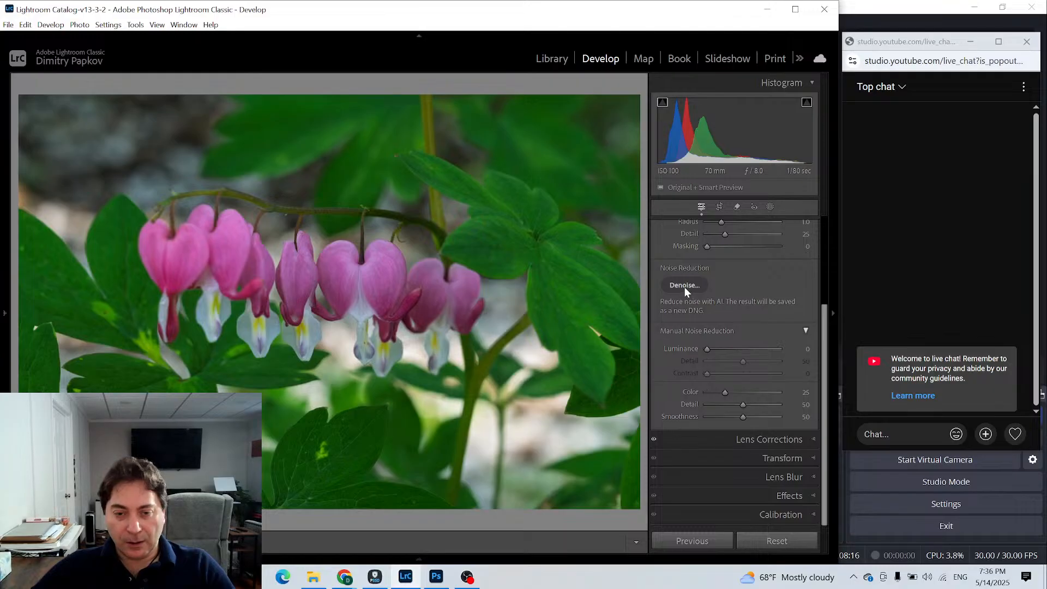
- Enhance the Adaptive Color copy with AI Denoise at an amount of 25, comparing the preview with and without it
click(685, 285)
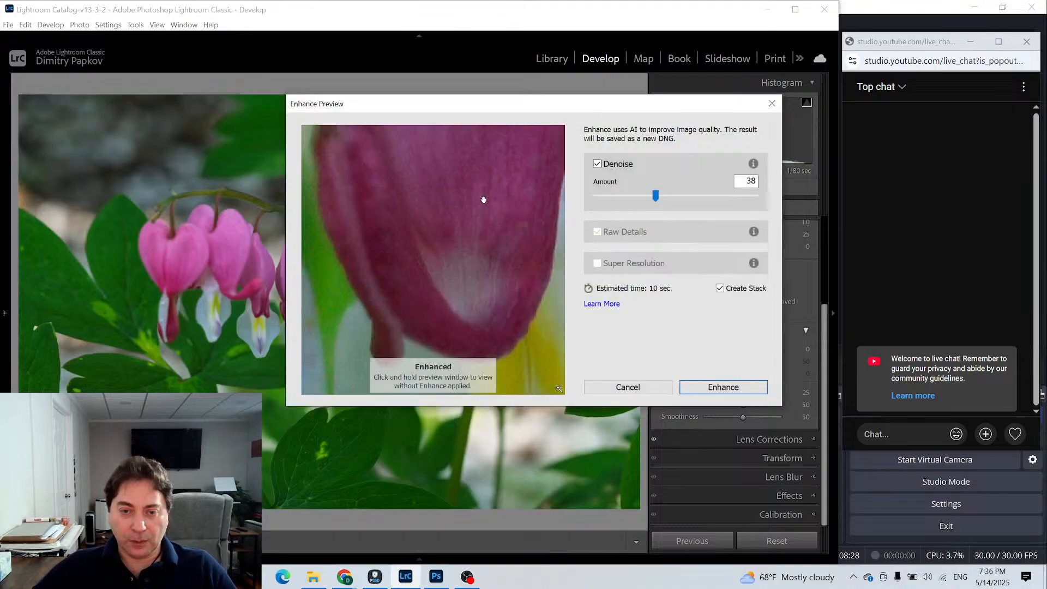
click(469, 201)
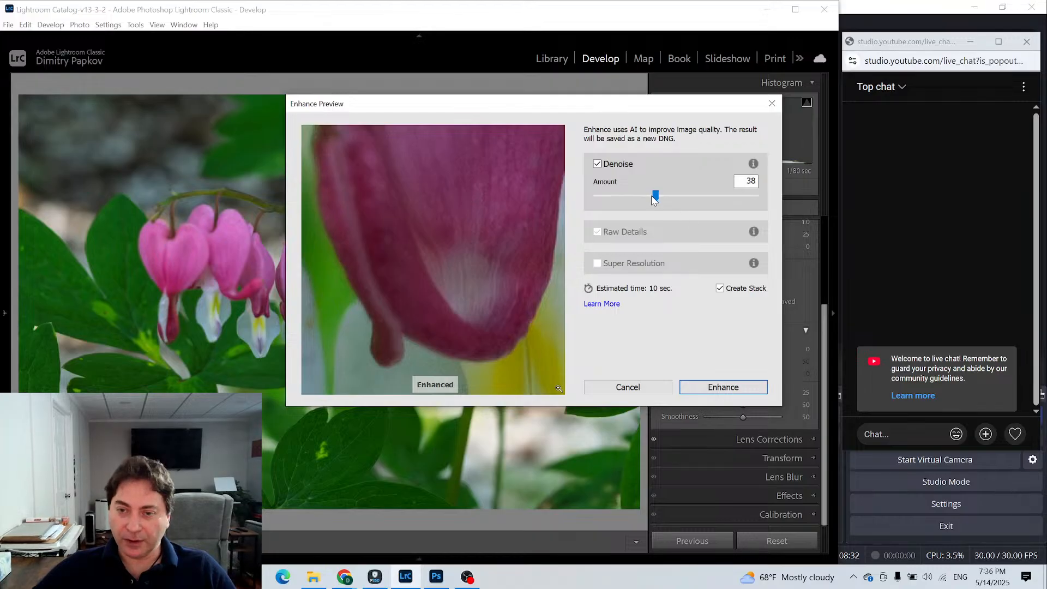
drag(658, 197, 645, 198)
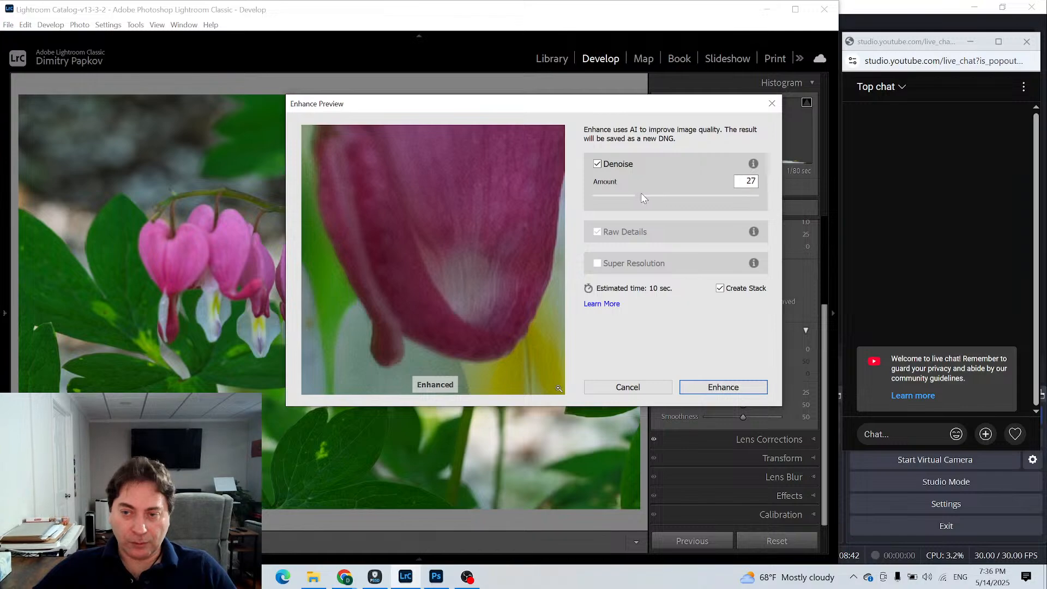
drag(642, 197, 638, 198)
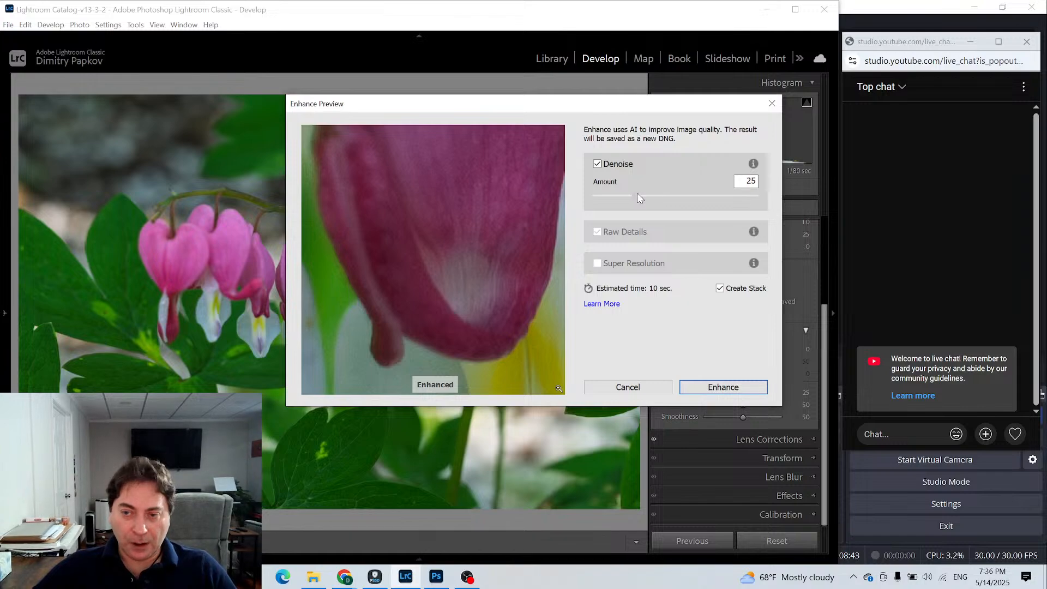
click(438, 235)
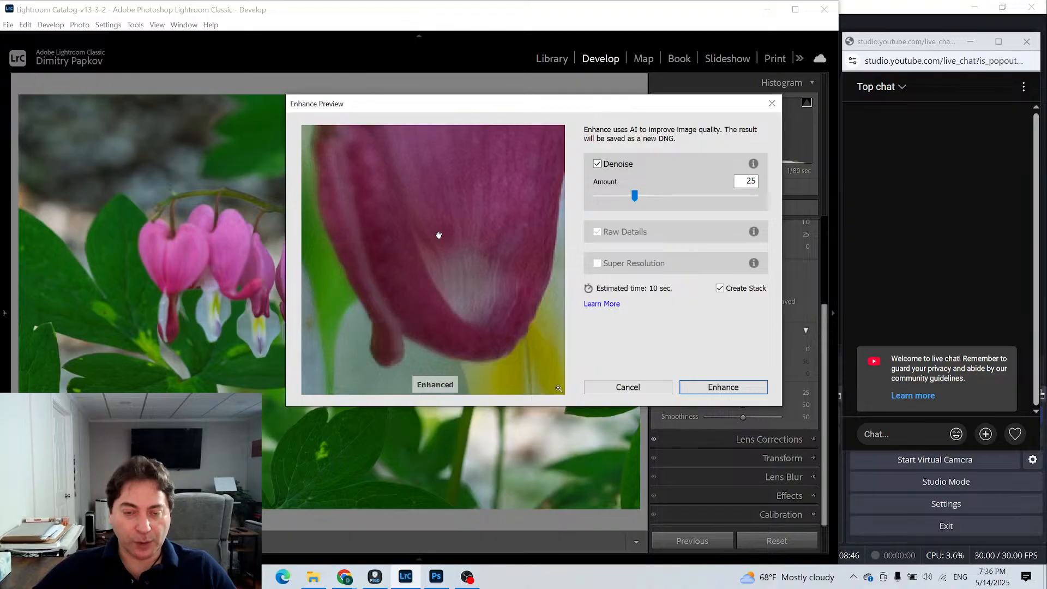
click(727, 391)
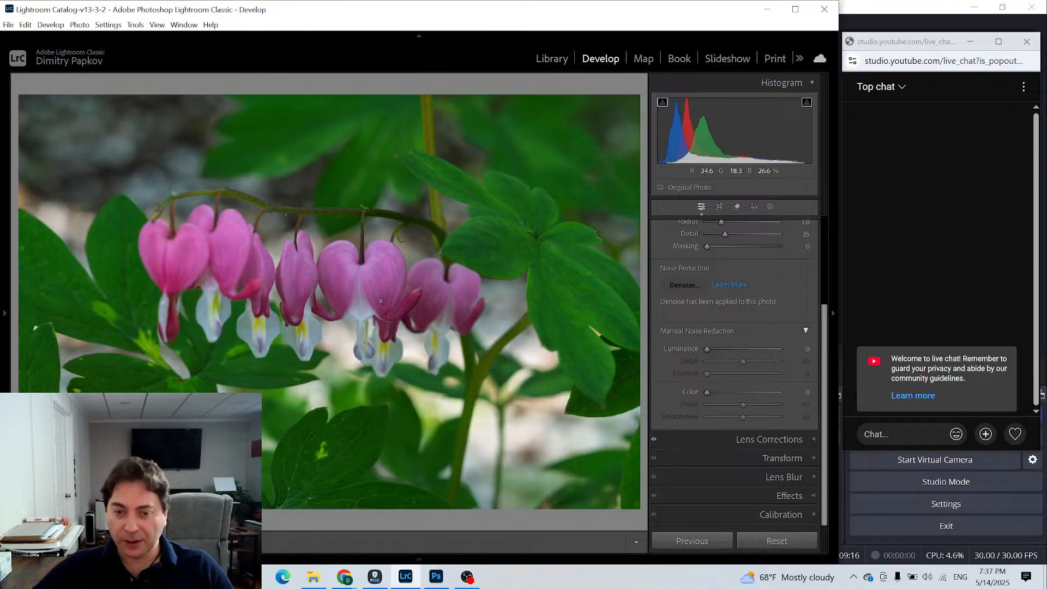
- Compare the denoised photo with the noisy virtual copy in Survey view, check one at 100%, and return to the grid
click(551, 58)
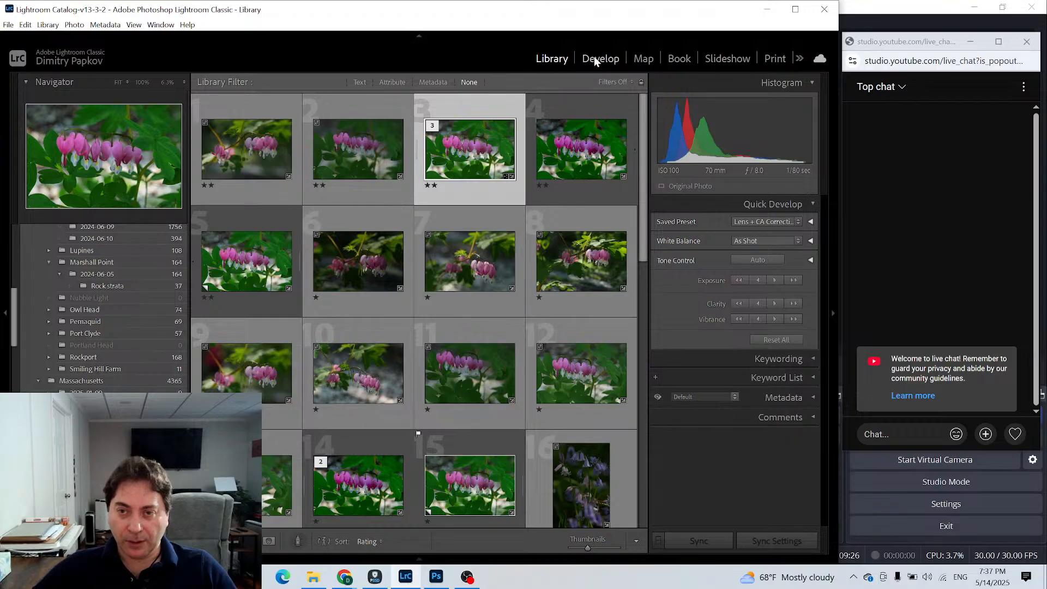
ctrl+click(244, 260)
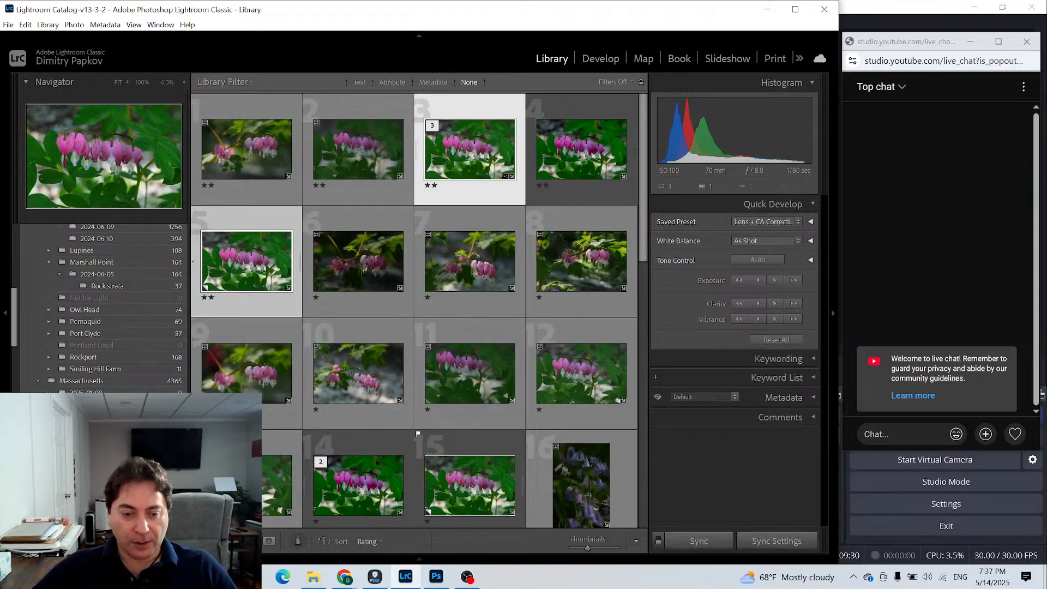
key(n)
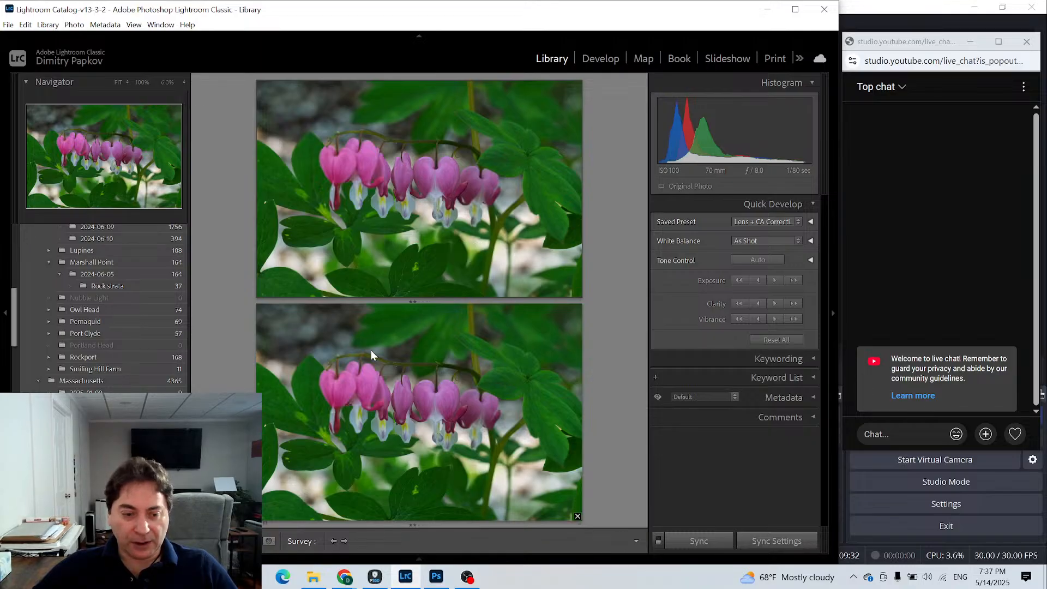
click(143, 84)
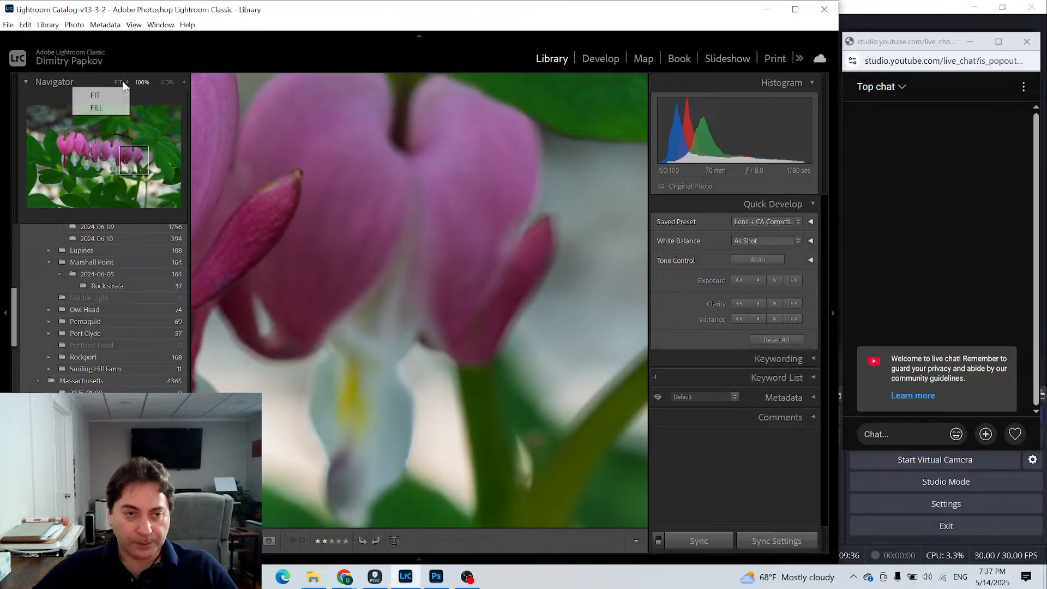
click(119, 82)
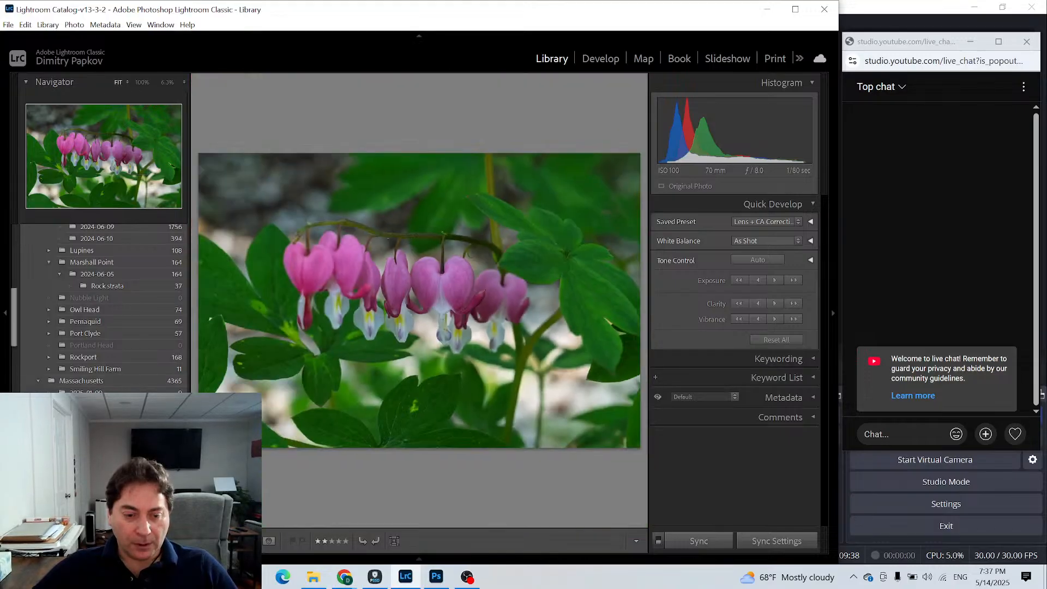
key(g)
- Inspect the same flower area at 100% in Develop on the virtual copy and on the denoised photo
click(249, 301)
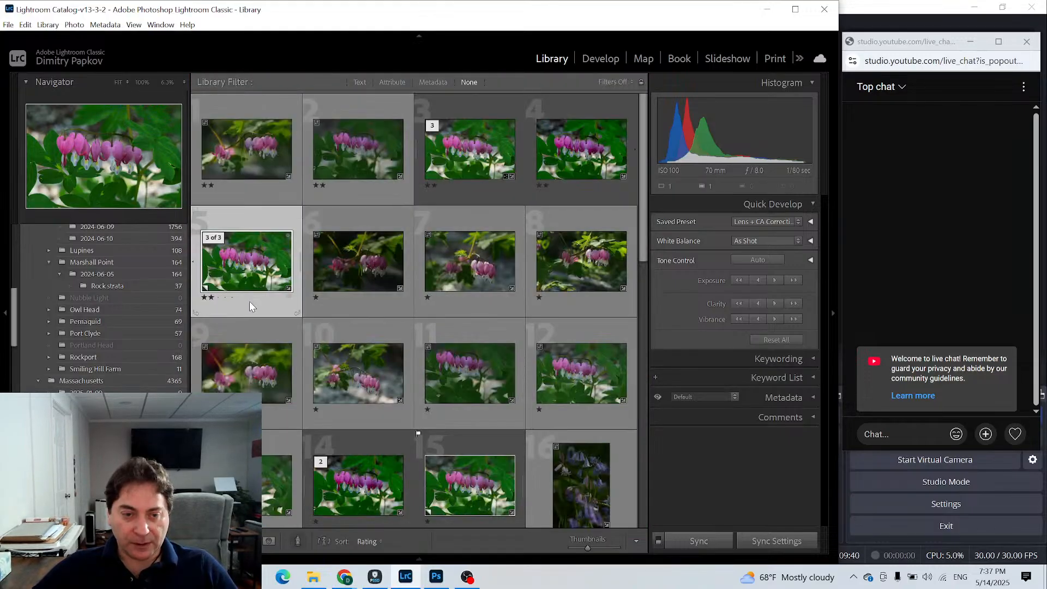
click(599, 59)
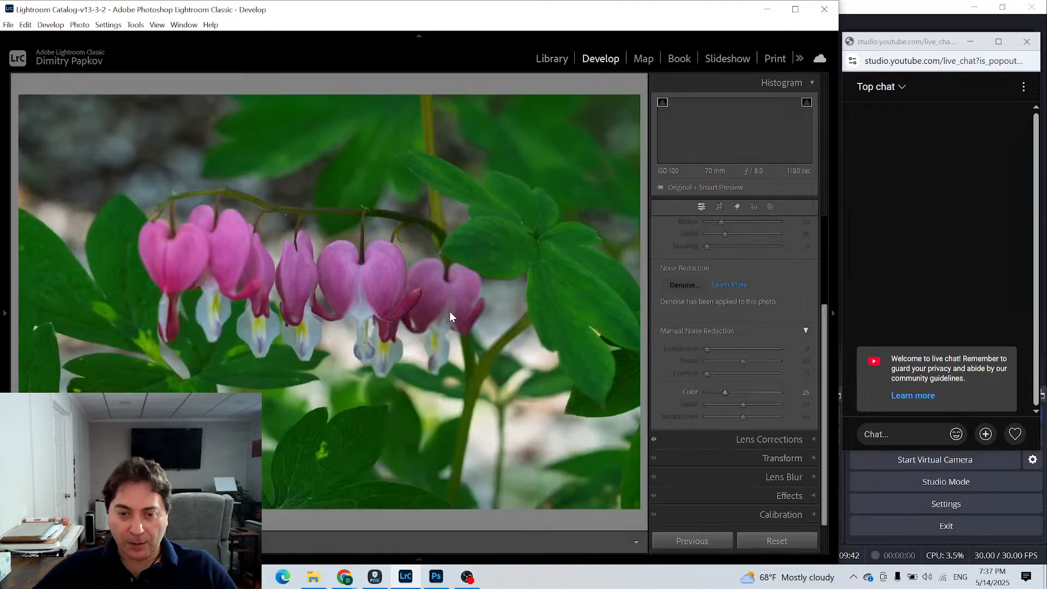
click(463, 275)
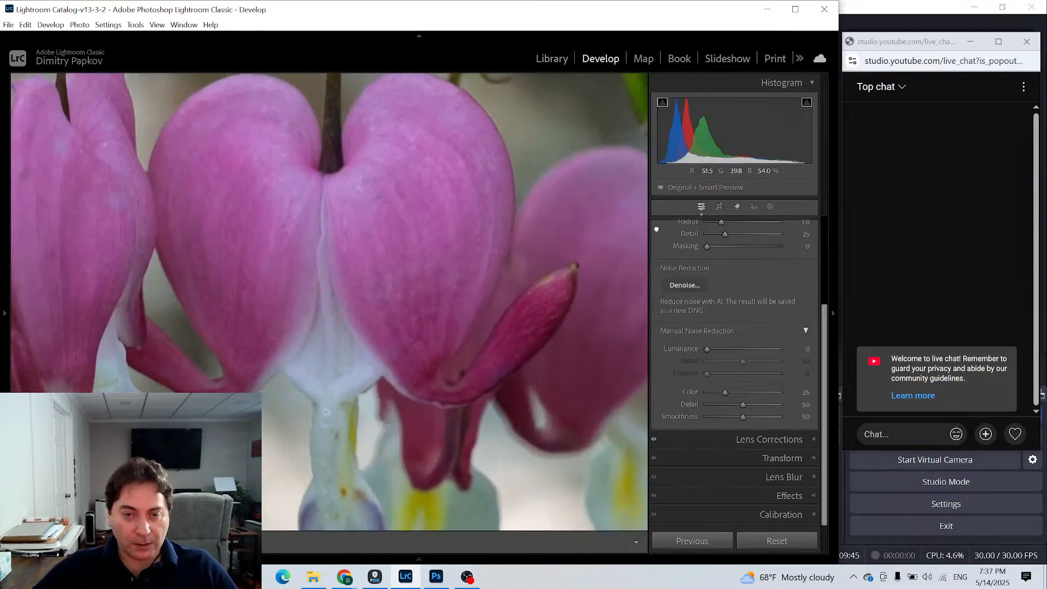
drag(489, 311, 292, 495)
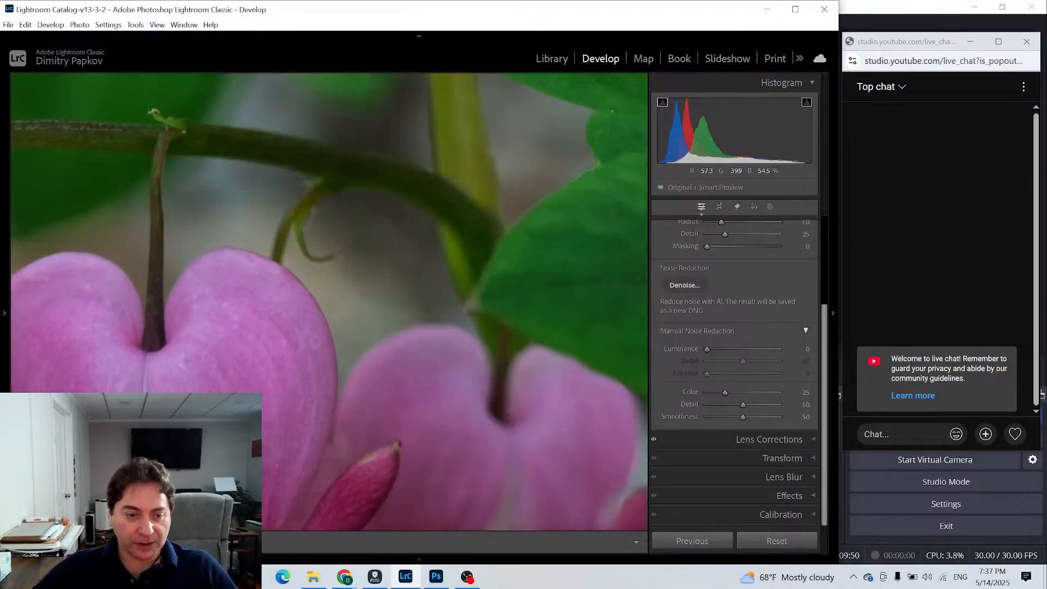
click(562, 58)
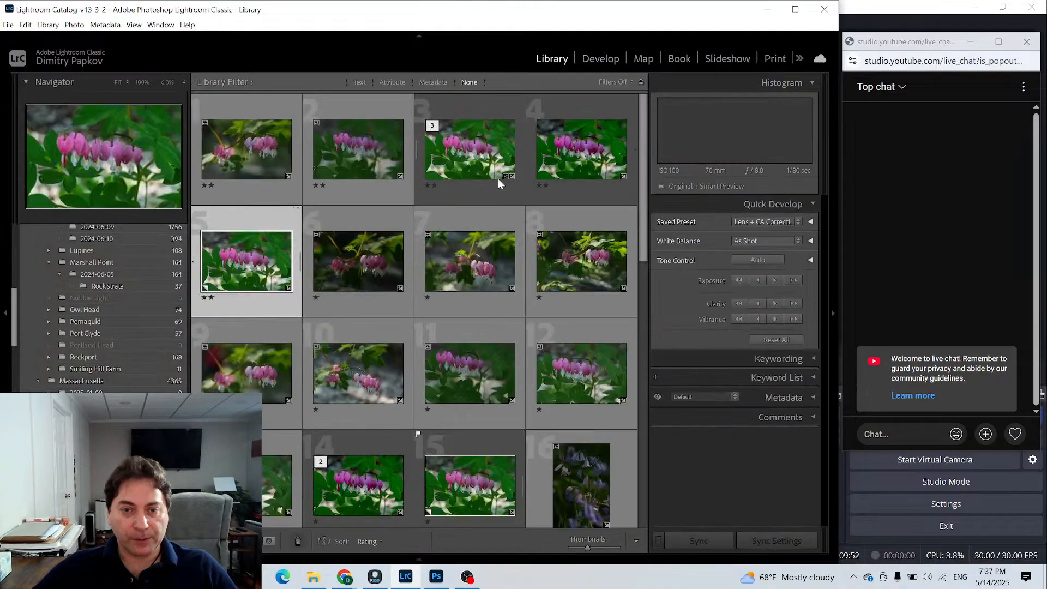
click(602, 58)
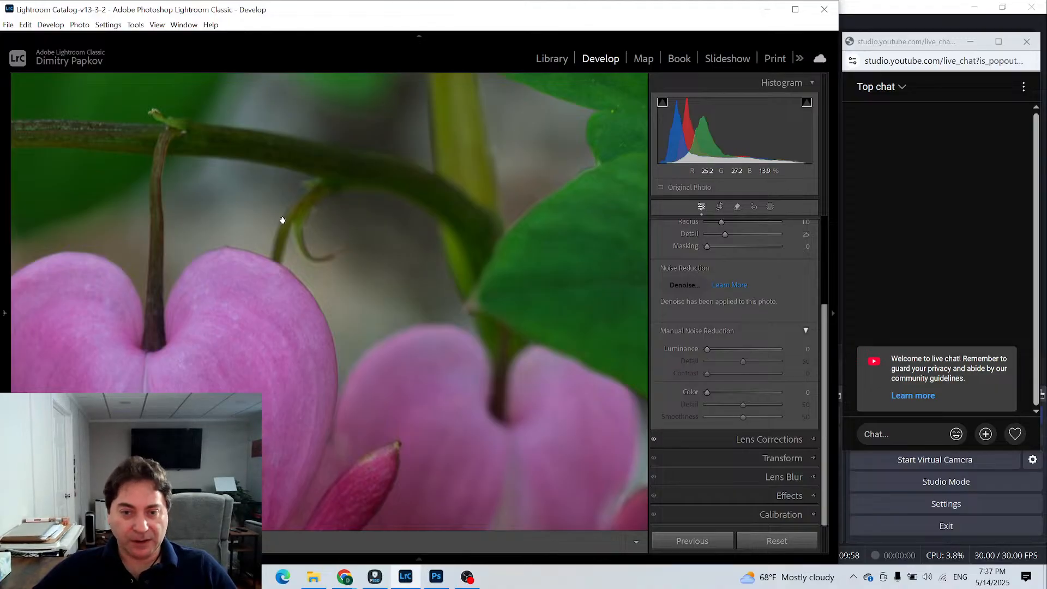
click(379, 367)
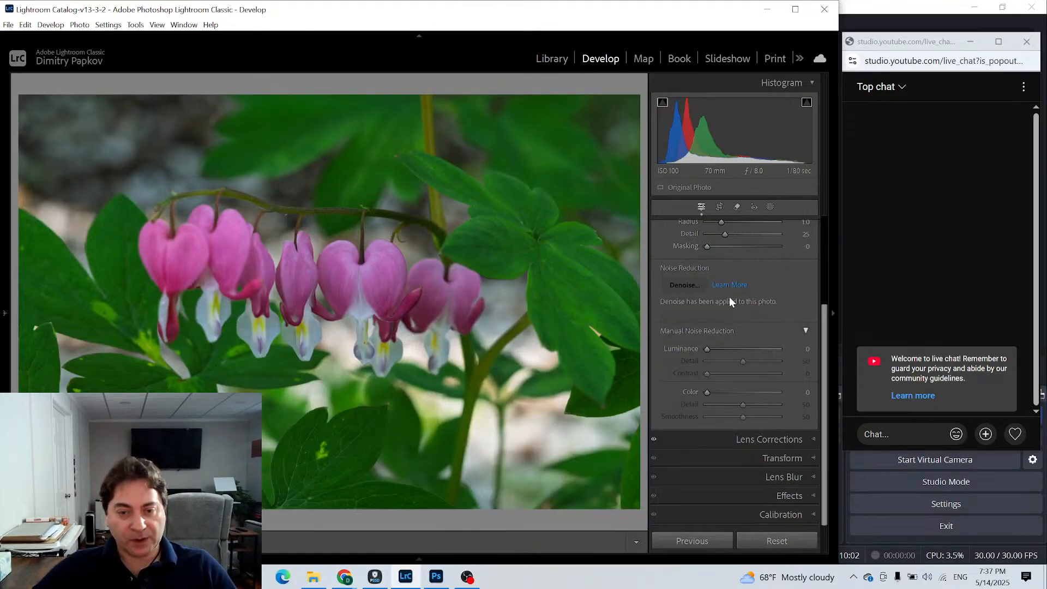
- Set the denoised photo's sharpening Radius to 0.5 after checking the petals up close
scroll(760, 263, up, 1)
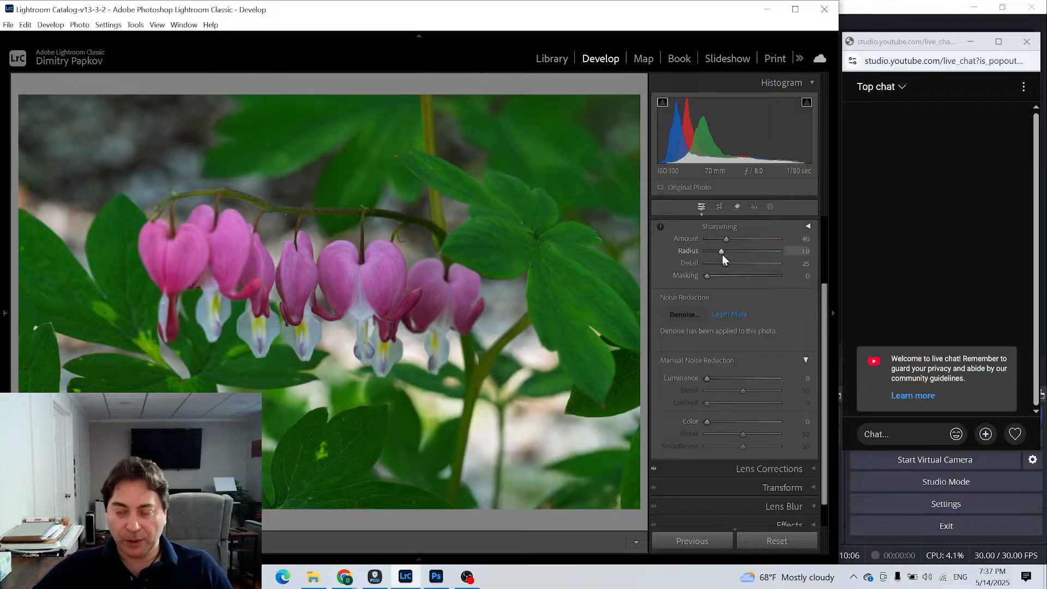
click(374, 310)
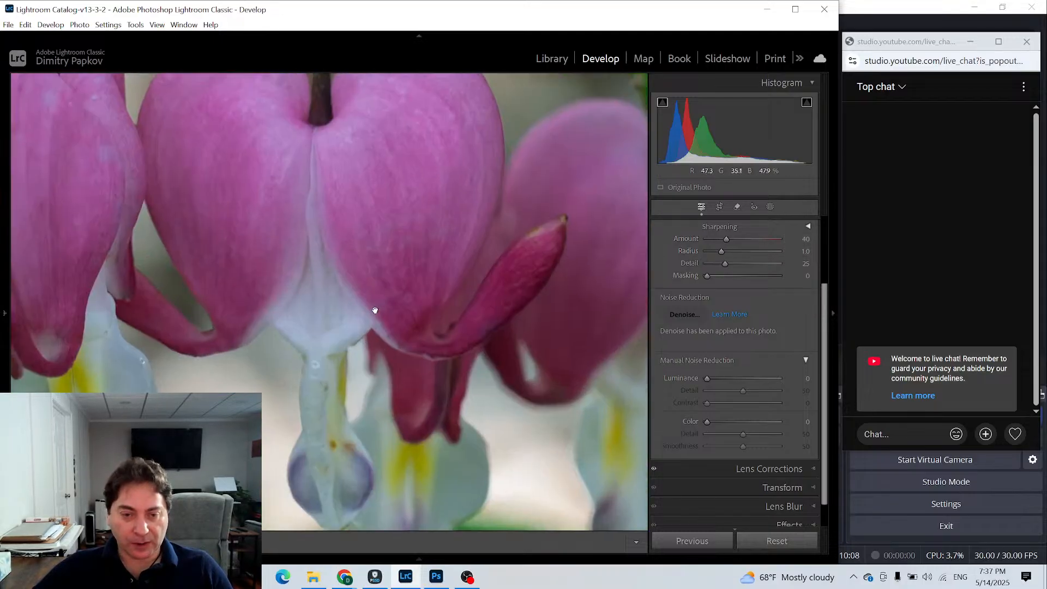
click(374, 310)
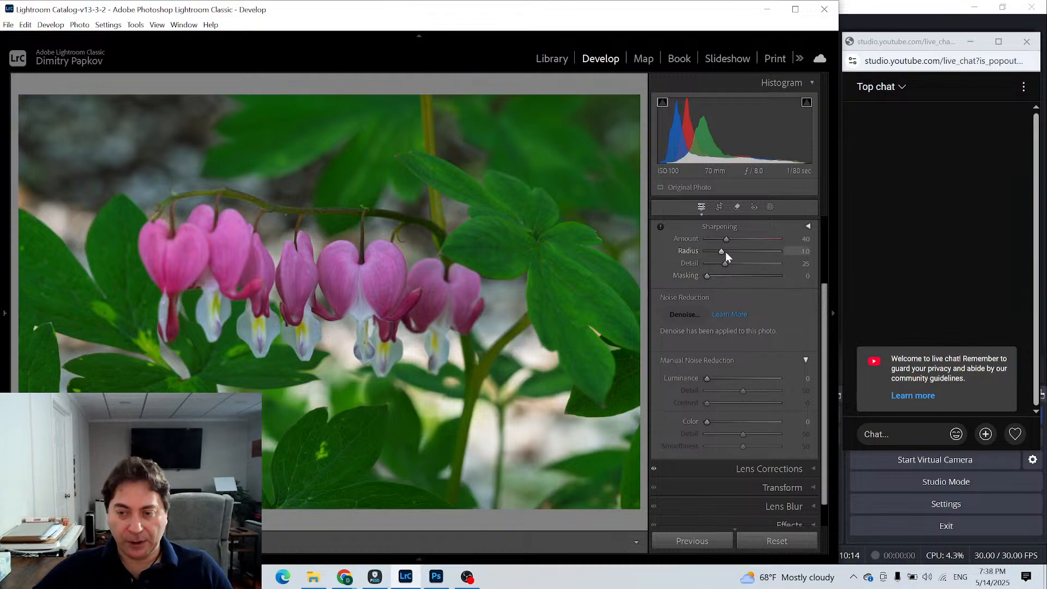
drag(721, 251, 661, 254)
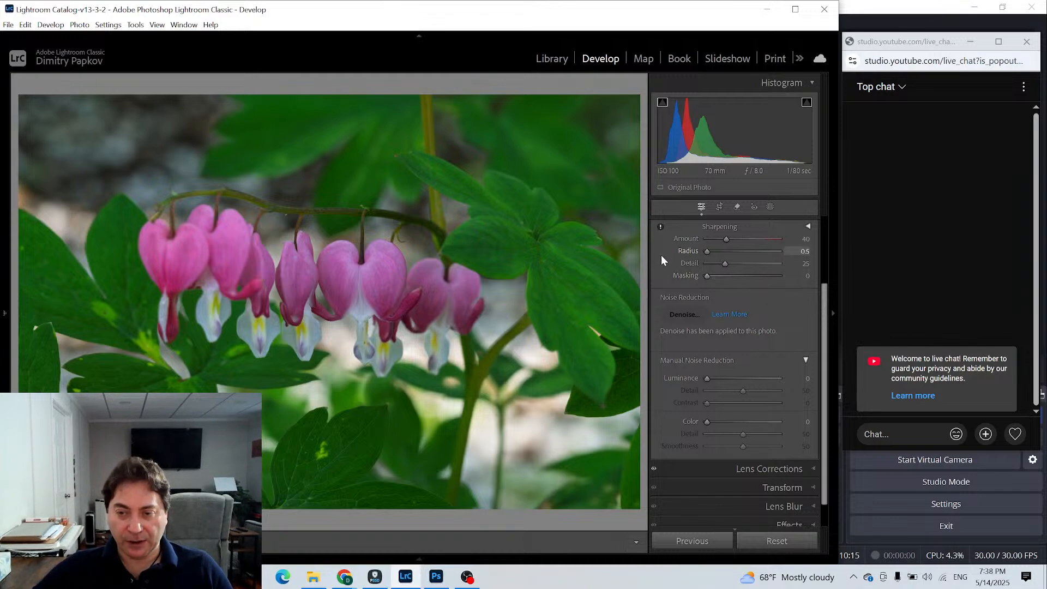
- Set the sharpening Masking to 35 using the mask preview, and check the leaves and petals up close
alt+click(707, 275)
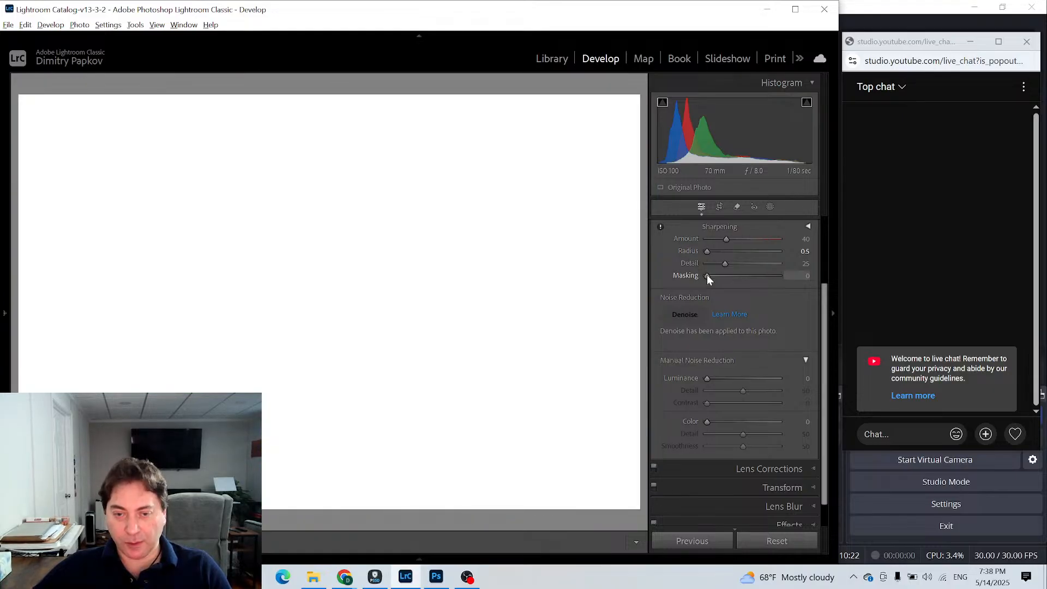
drag(706, 275, 708, 278)
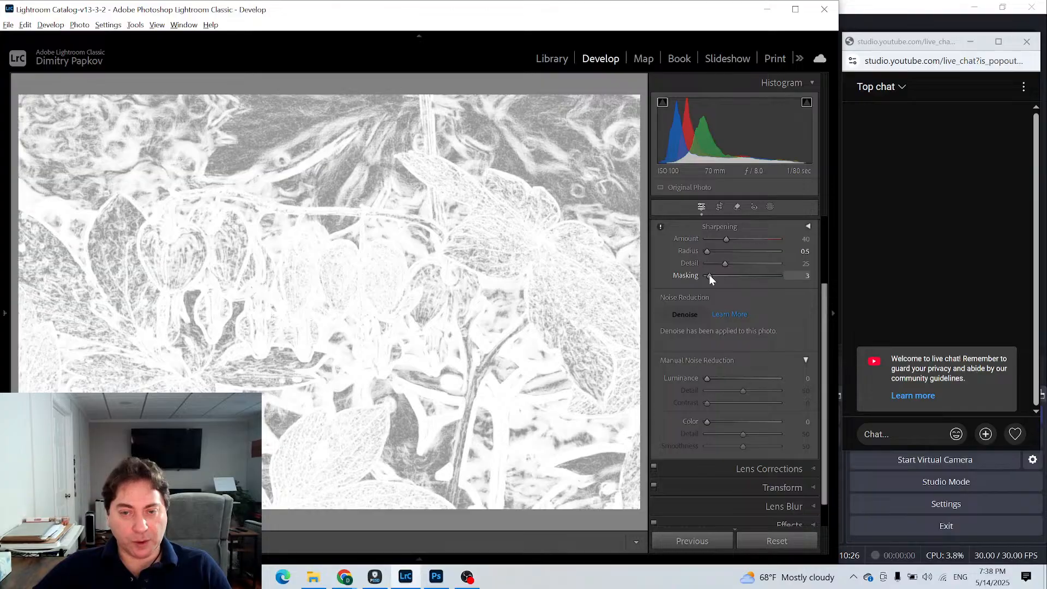
drag(710, 275, 731, 273)
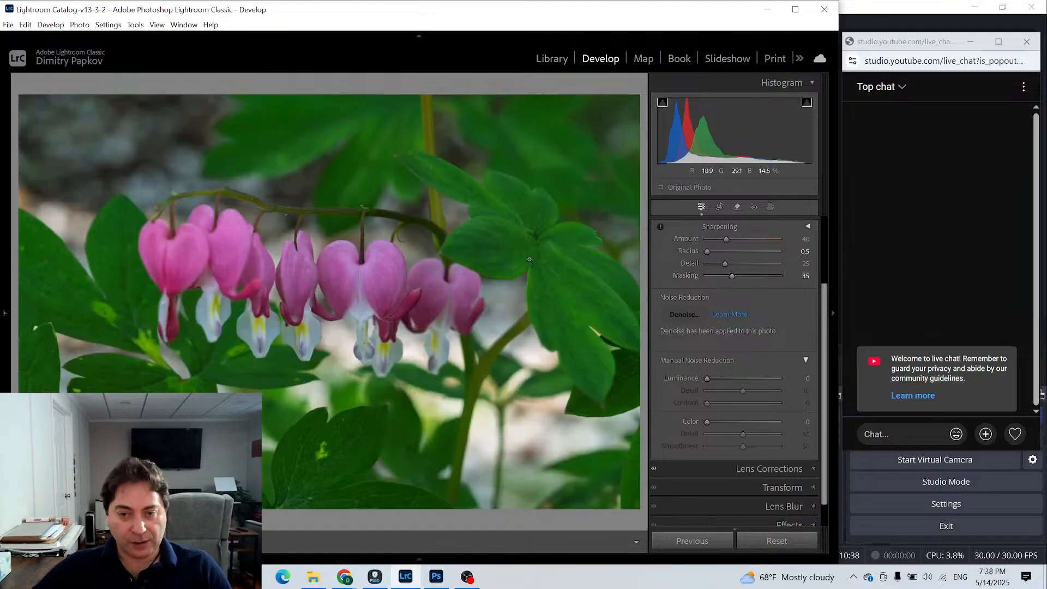
click(511, 254)
click(509, 251)
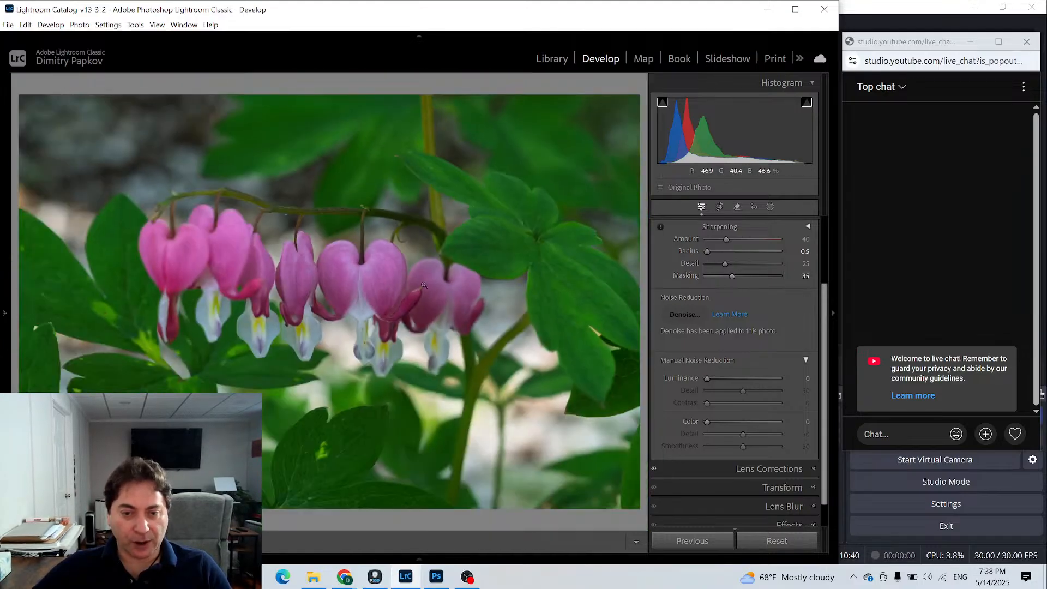
click(368, 279)
click(370, 280)
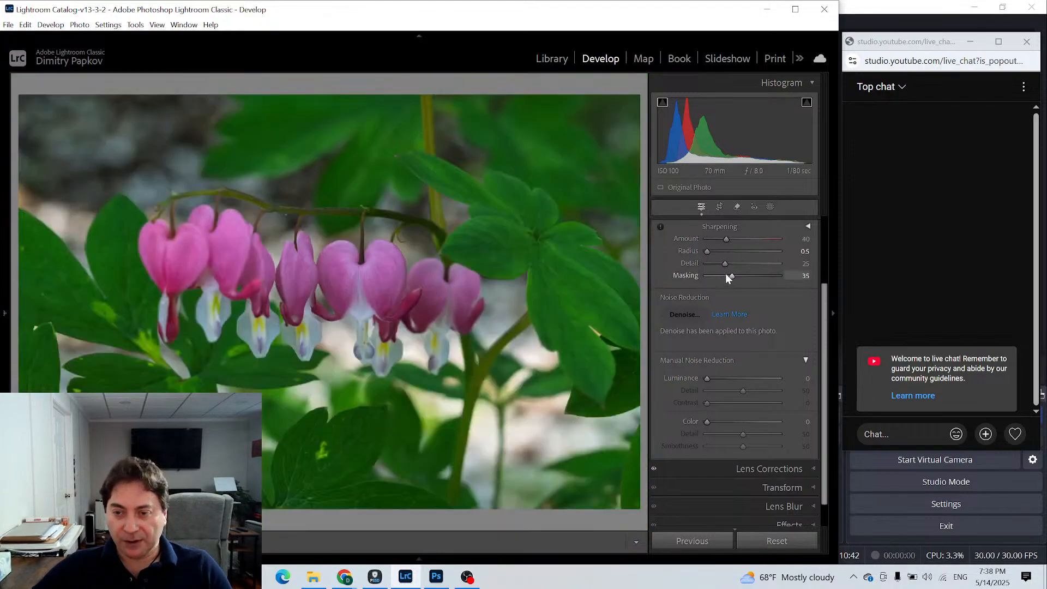
- Set the sharpening Amount to 79 and Detail to 38, and check the petals up close
drag(725, 238, 734, 265)
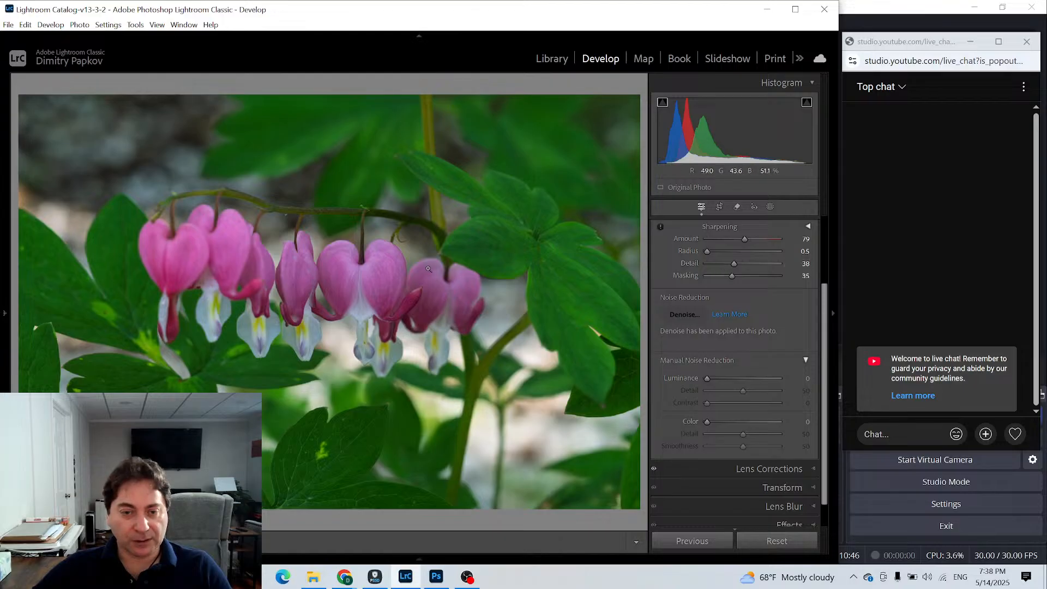
click(372, 265)
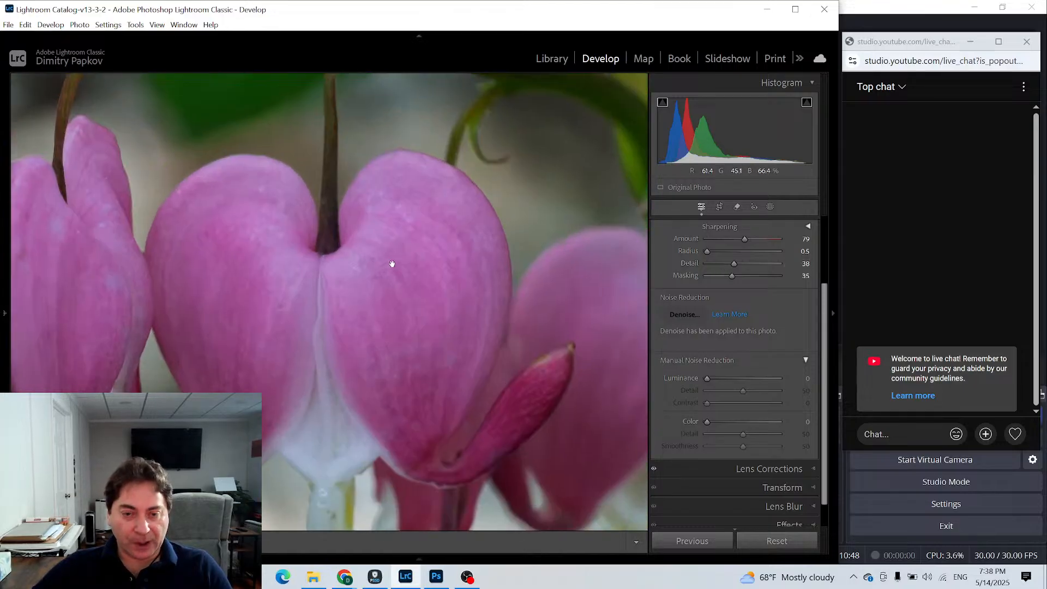
click(391, 264)
click(301, 284)
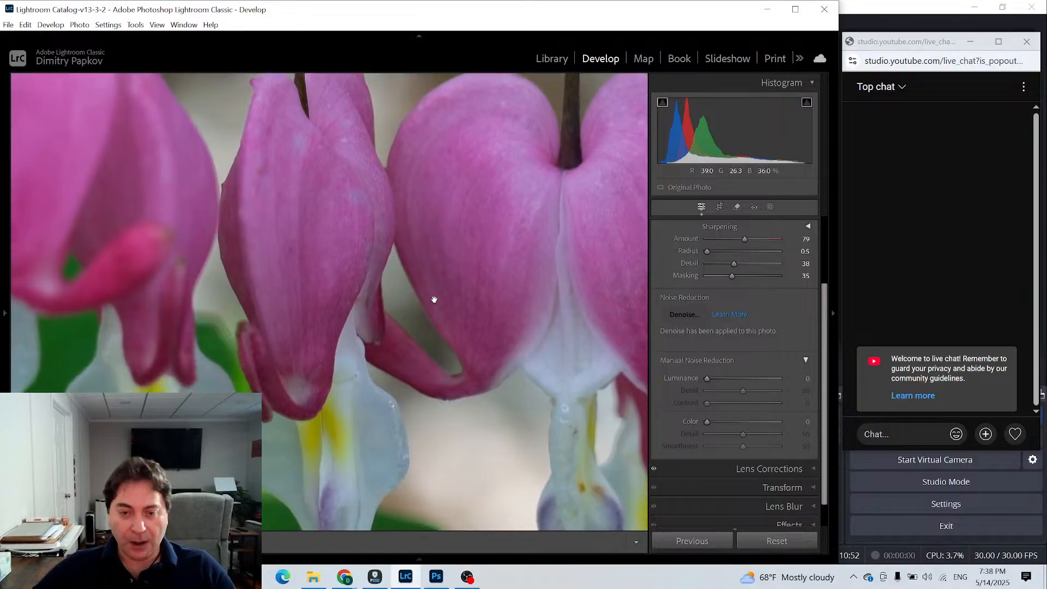
click(491, 294)
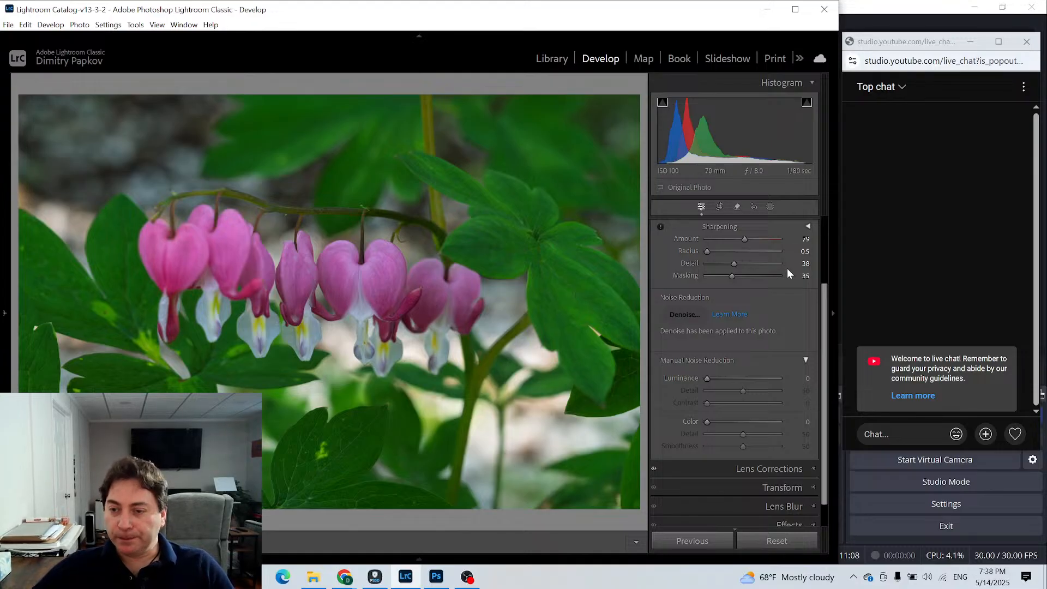
- Collapse the Detail settings and draw a radial gradient mask over the upper flowers with Feather 44
drag(824, 306, 841, 165)
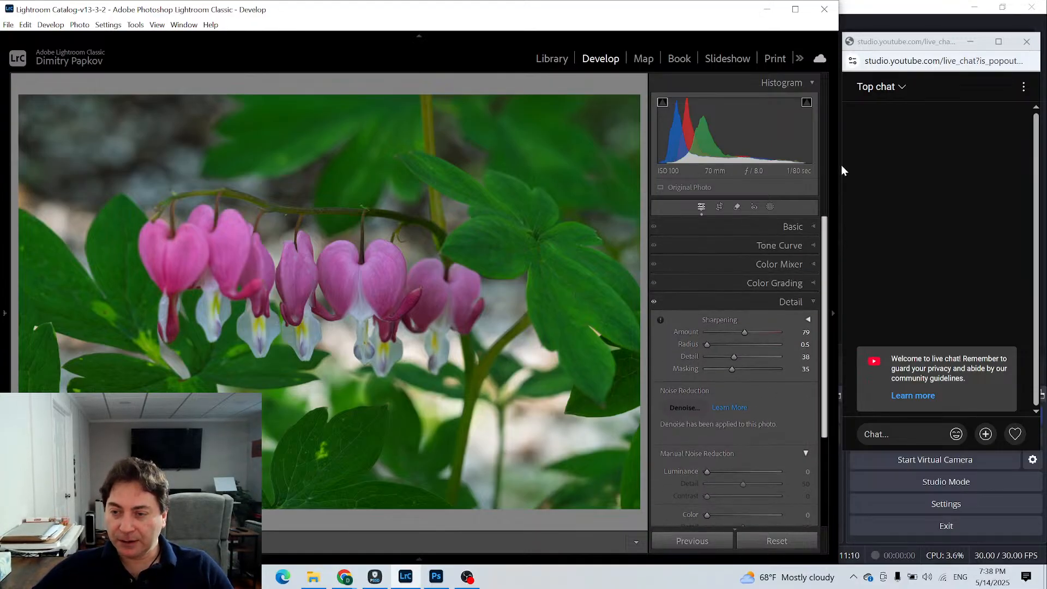
click(813, 304)
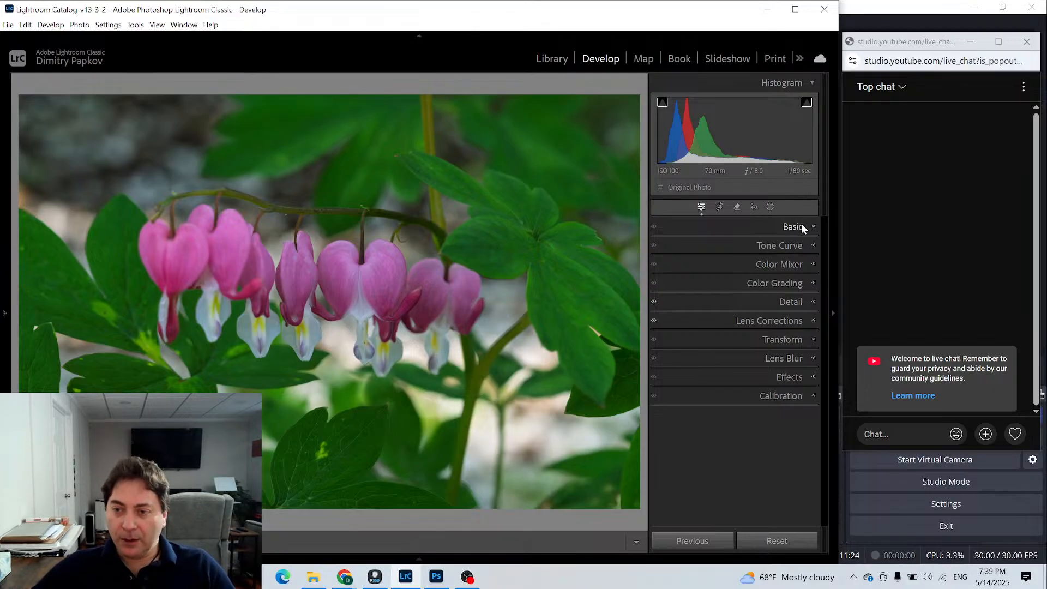
click(770, 206)
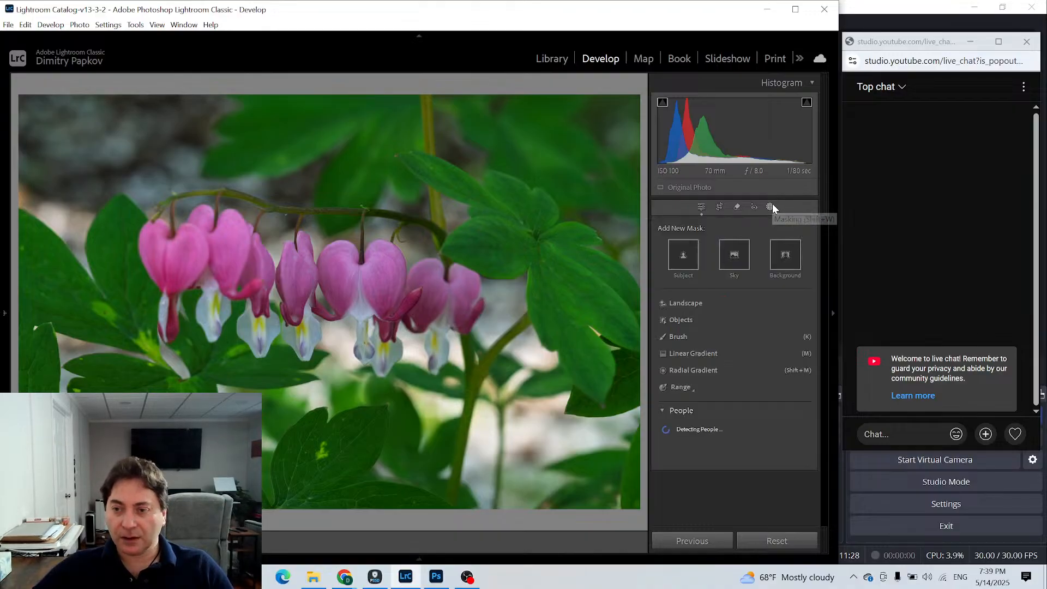
click(689, 369)
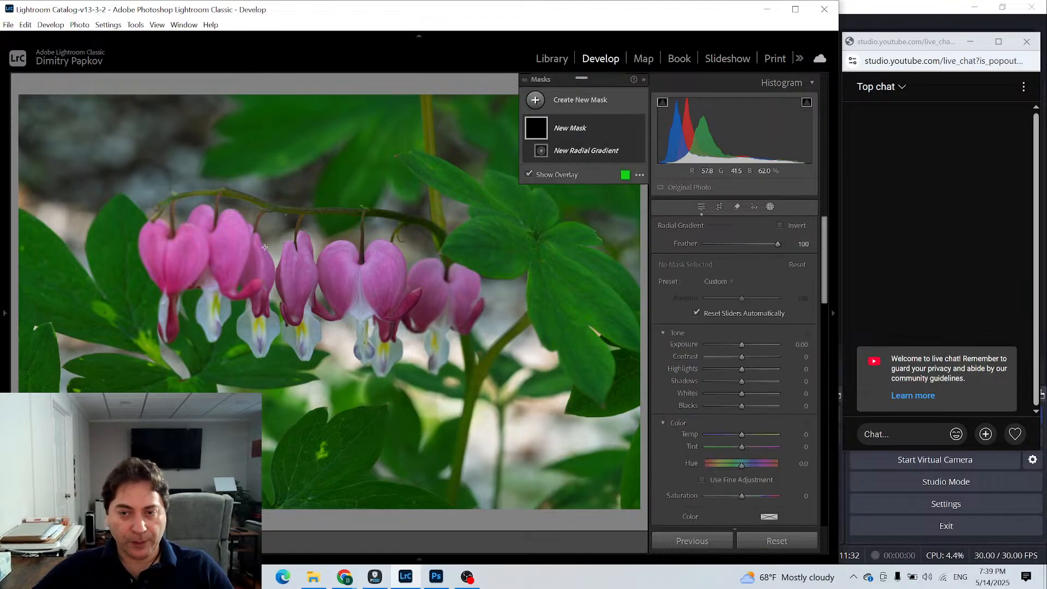
drag(223, 242, 382, 316)
drag(232, 263, 244, 297)
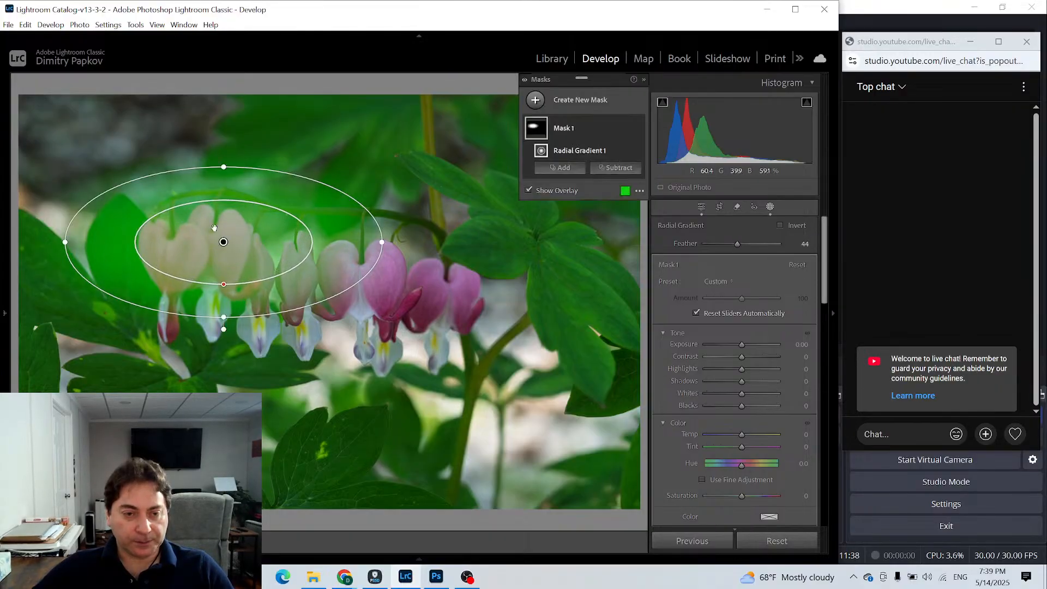
- Move, widen and tilt the radial gradient to cover the whole row of flowers, with Feather 34
drag(224, 242, 305, 288)
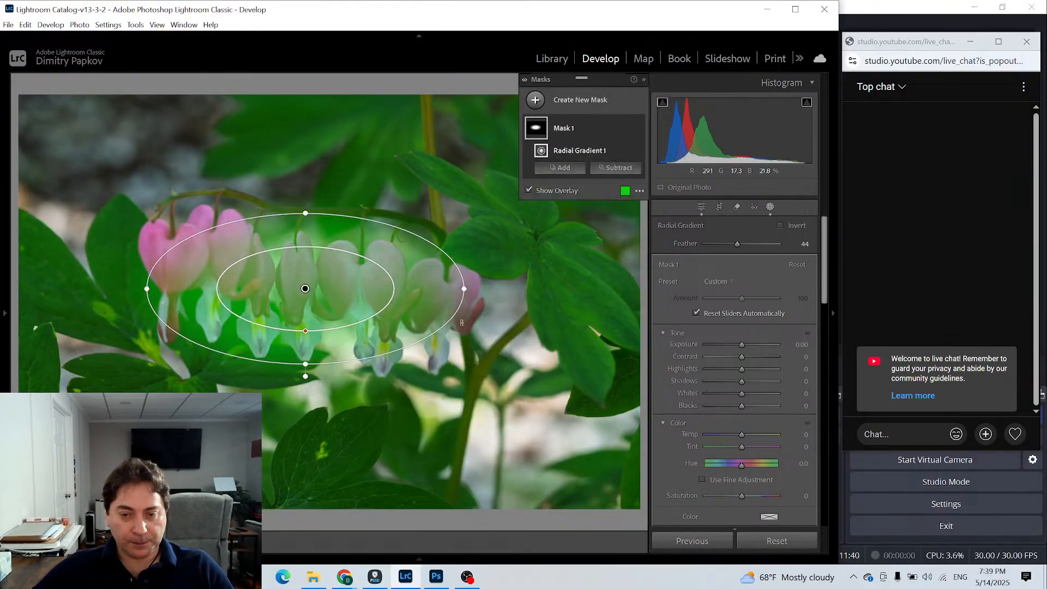
drag(467, 288, 573, 319)
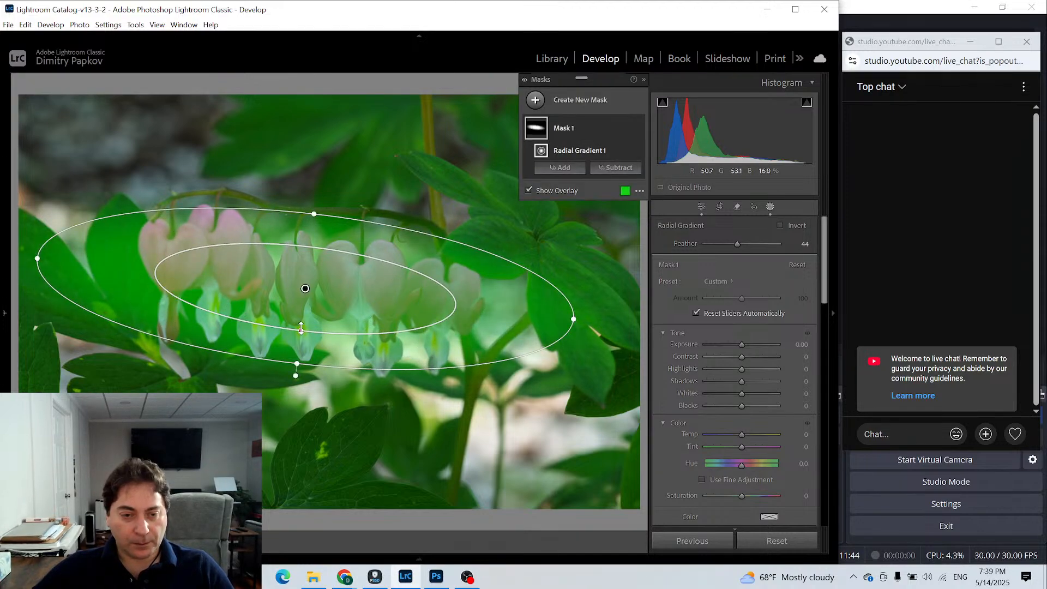
drag(301, 328, 304, 337)
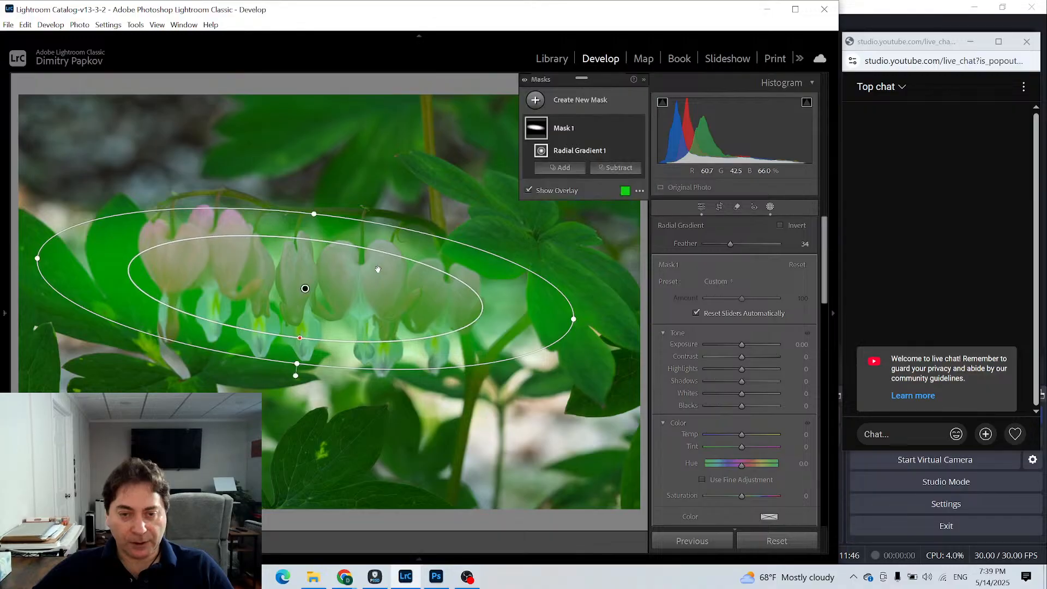
drag(351, 278, 363, 265)
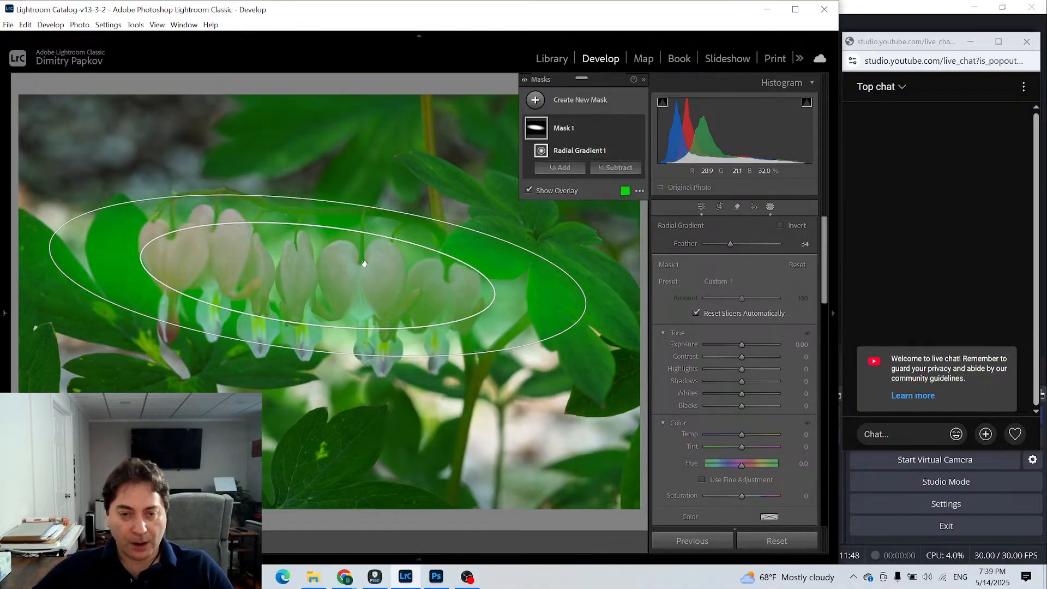
drag(325, 198, 328, 187)
mouse_move(327, 272)
mouse_down()
mouse_move(312, 305)
mouse_move(330, 288)
mouse_move(321, 291)
mouse_up()
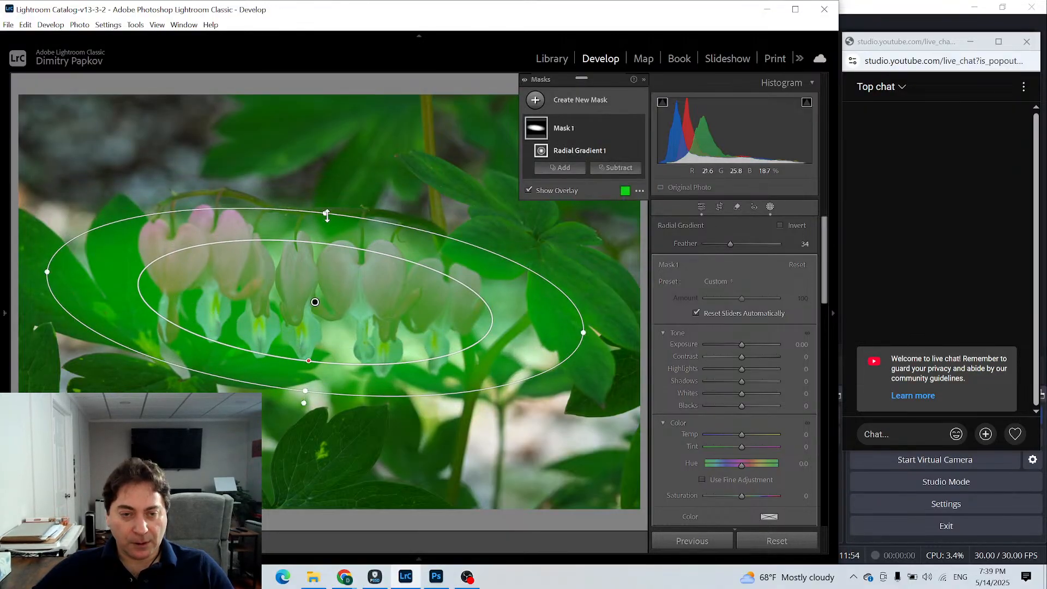
drag(329, 207, 334, 182)
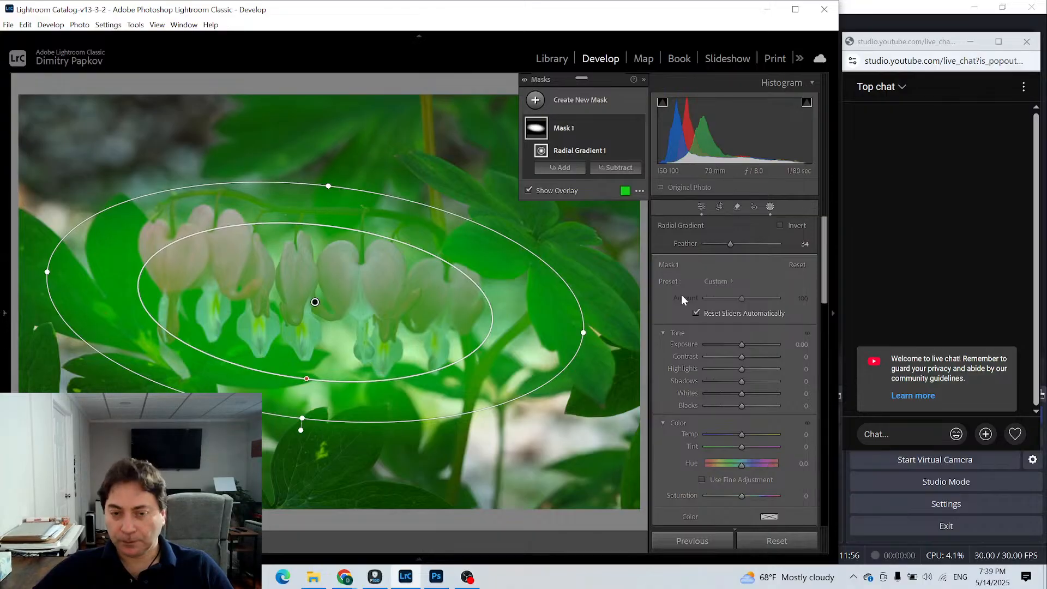
- Set the flower mask's Exposure to 0.37, Shadows to -17, Blacks to -9 and Whites to 3
drag(741, 343, 744, 345)
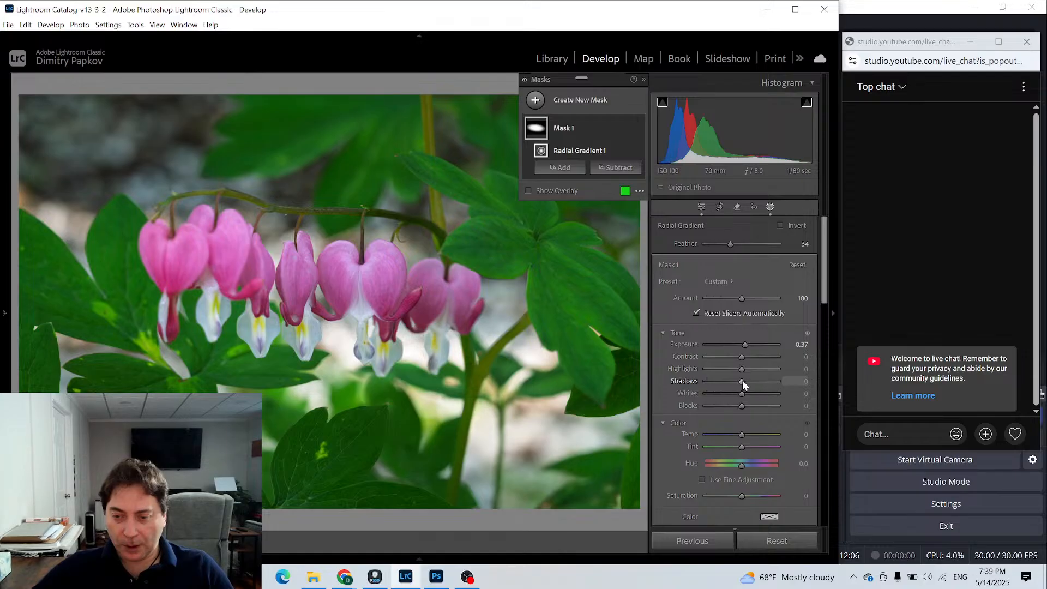
drag(738, 380, 732, 380)
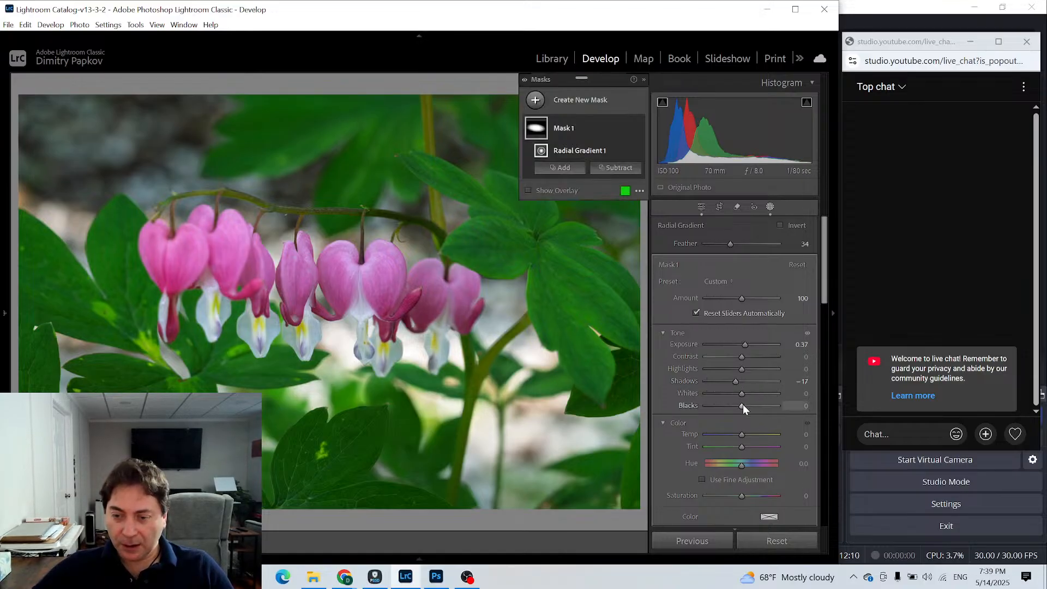
drag(742, 404, 740, 394)
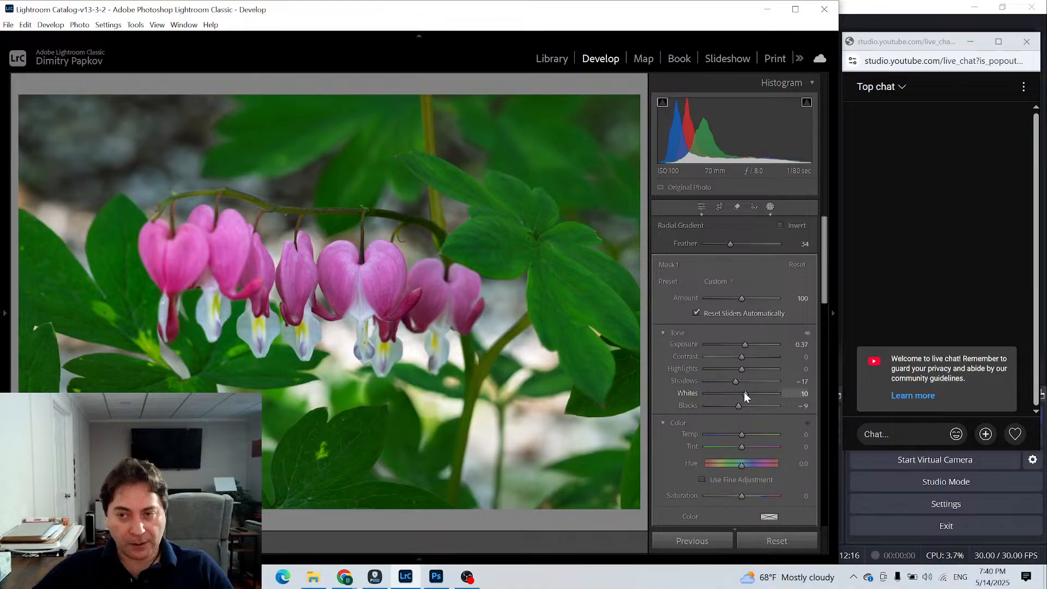
drag(741, 391, 743, 388)
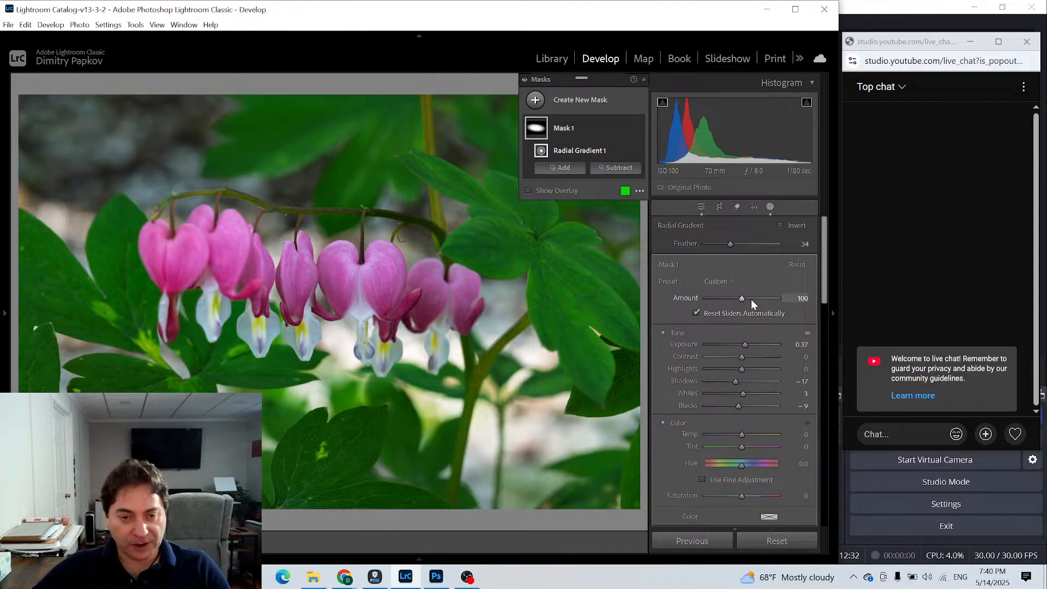
click(536, 101)
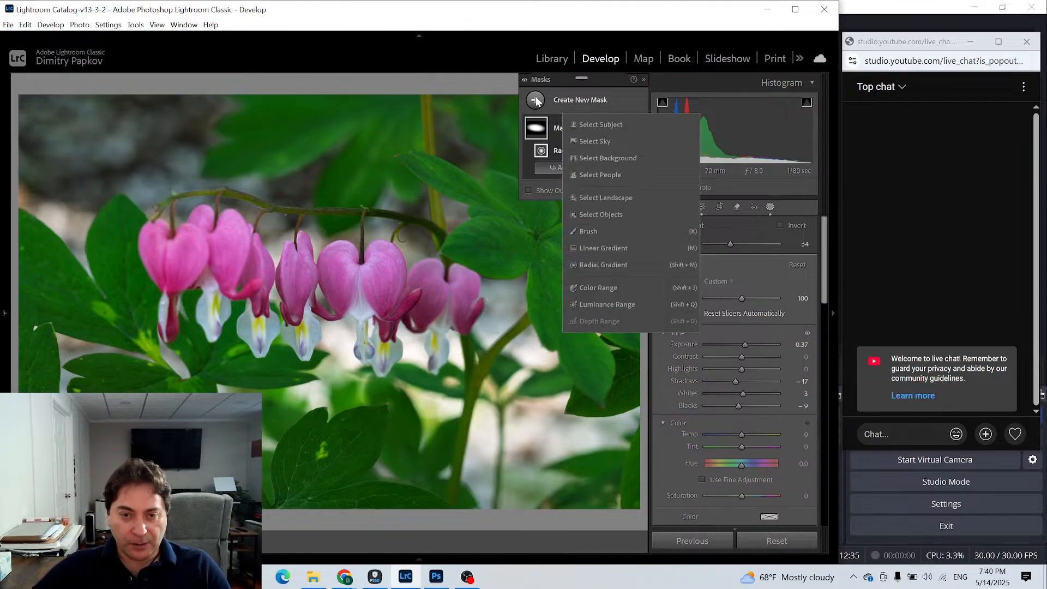
click(591, 264)
click(315, 302)
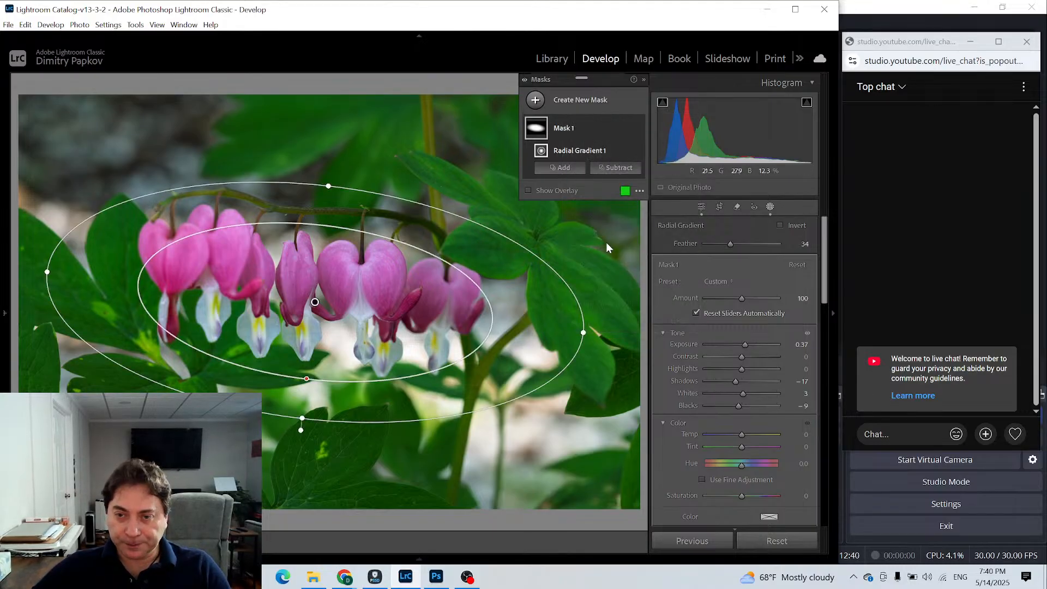
- Show the flower mask's overlay to check its coverage, leave masking and inspect the masked flowers
click(529, 189)
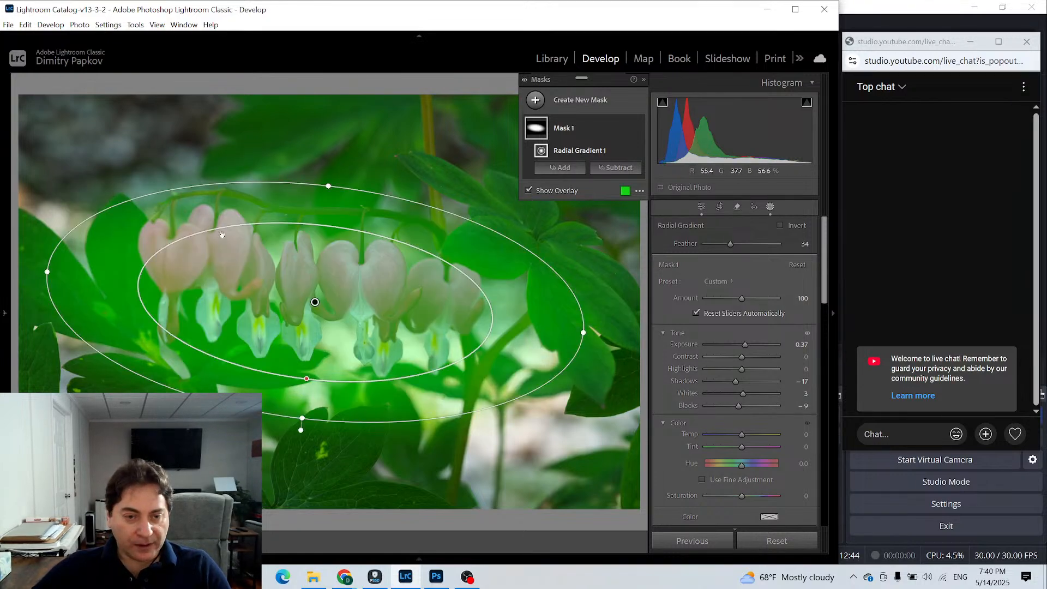
click(701, 207)
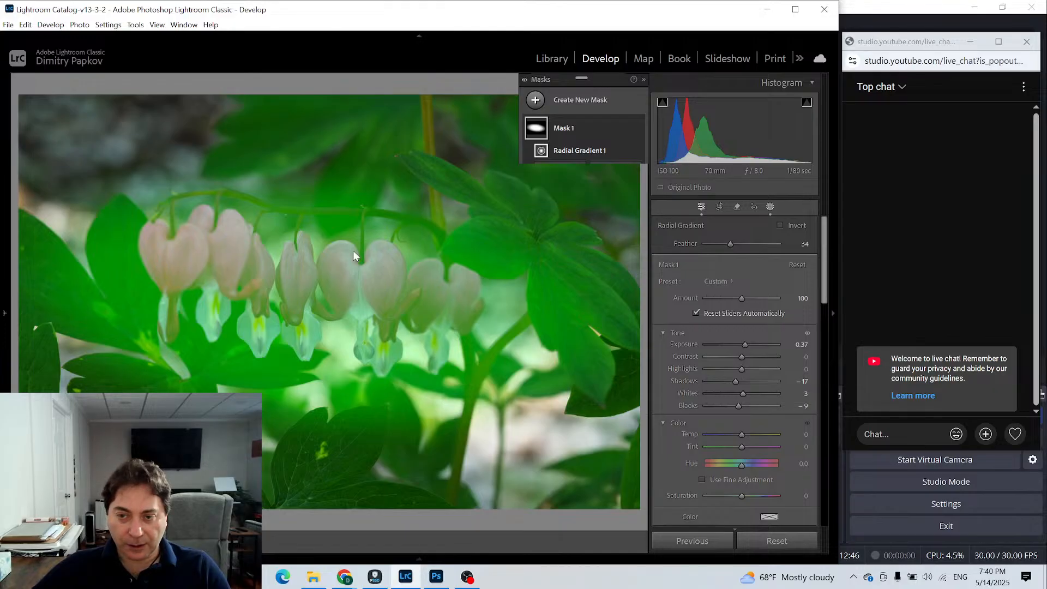
click(210, 247)
drag(299, 273, 120, 218)
click(120, 219)
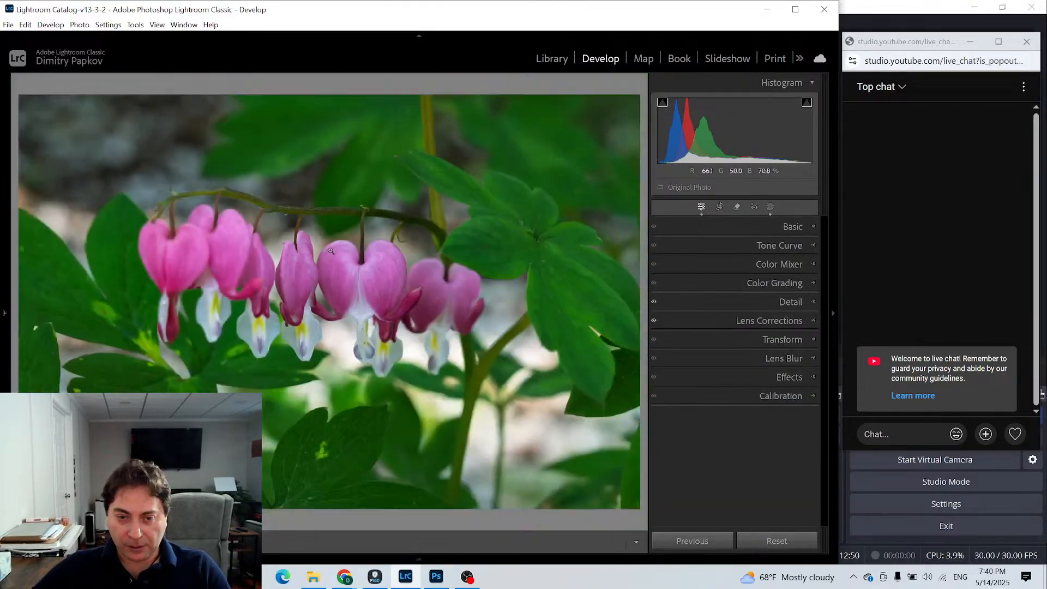
click(359, 271)
click(359, 272)
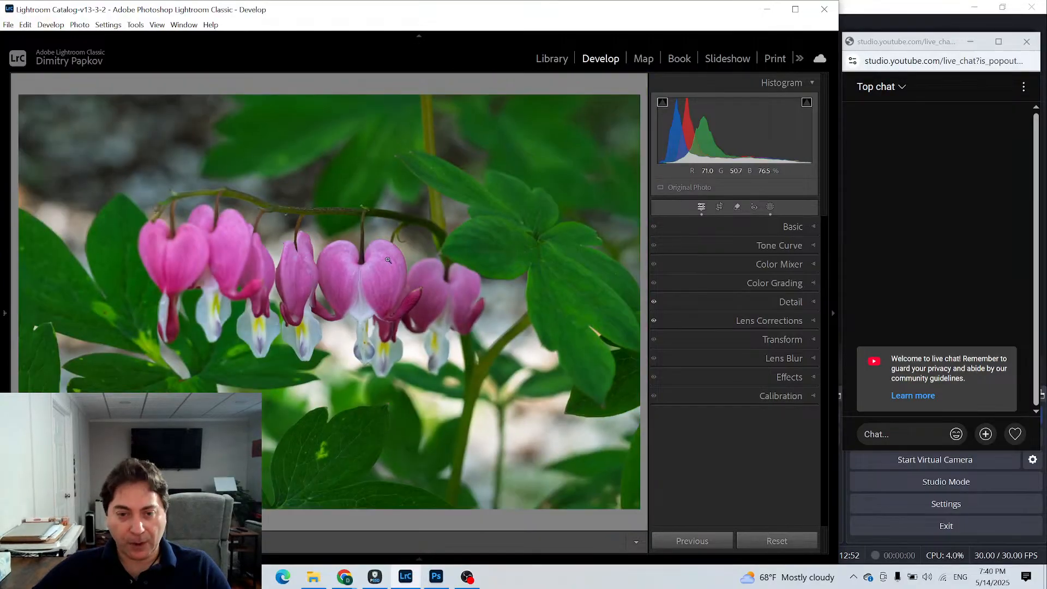
- Reopen the flower mask without its overlay and set its Clarity to 14 and Dehaze to 15
click(769, 206)
mouse_move(531, 128)
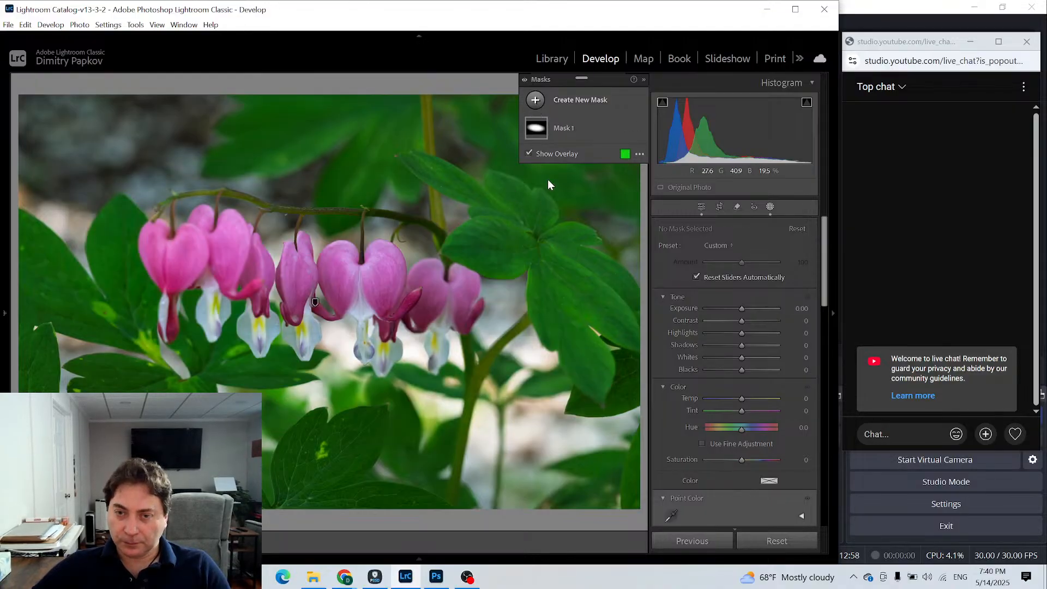
click(535, 127)
key(o)
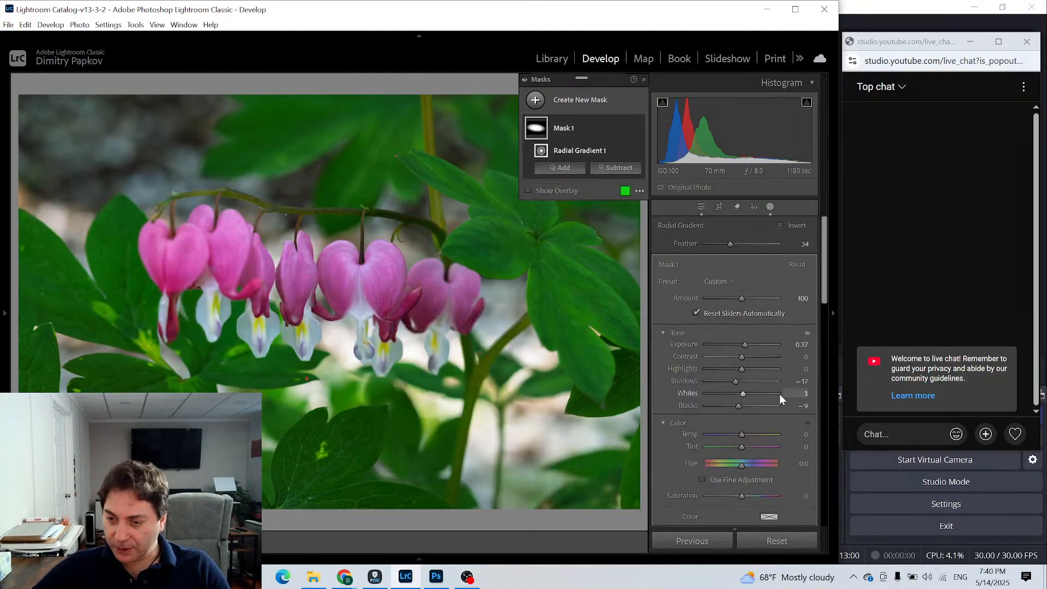
scroll(778, 395, down, 3)
scroll(779, 395, down, 4)
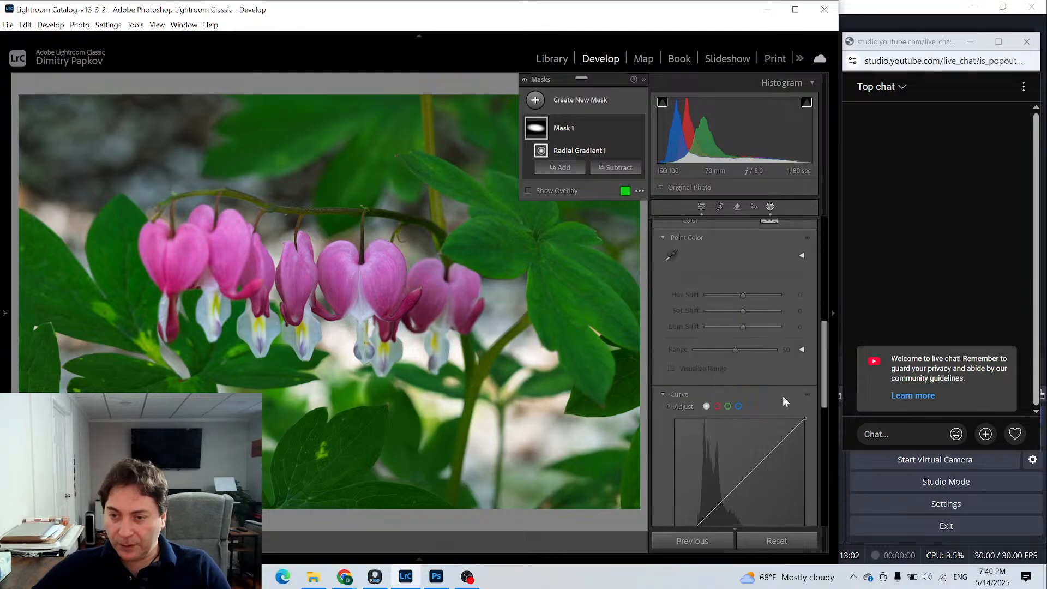
scroll(782, 396, down, 4)
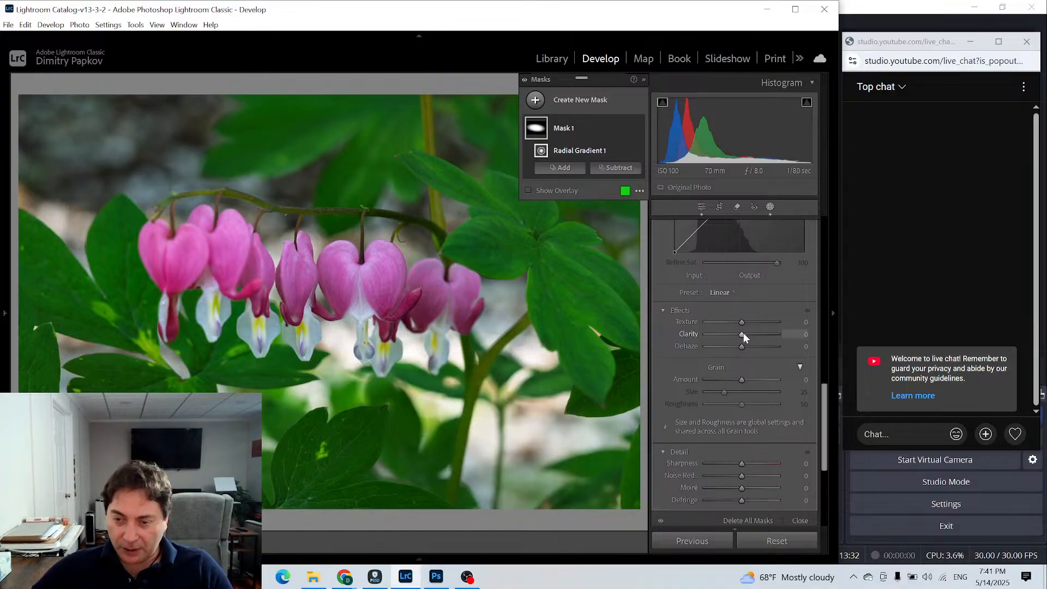
drag(744, 333, 747, 346)
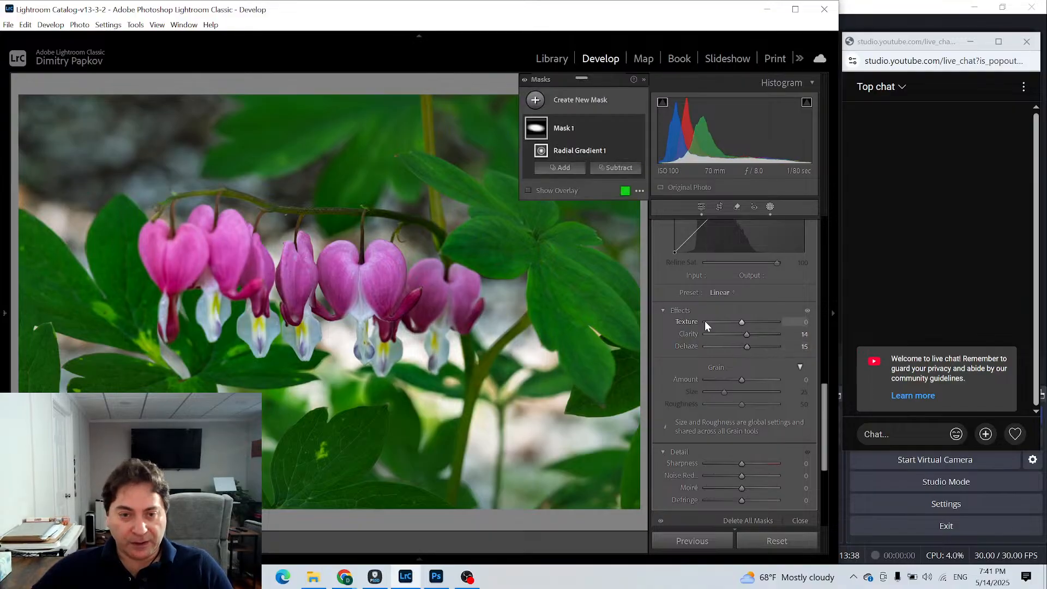
- Raise the flower mask's Exposure to 0.51
scroll(697, 319, up, 3)
scroll(693, 318, up, 5)
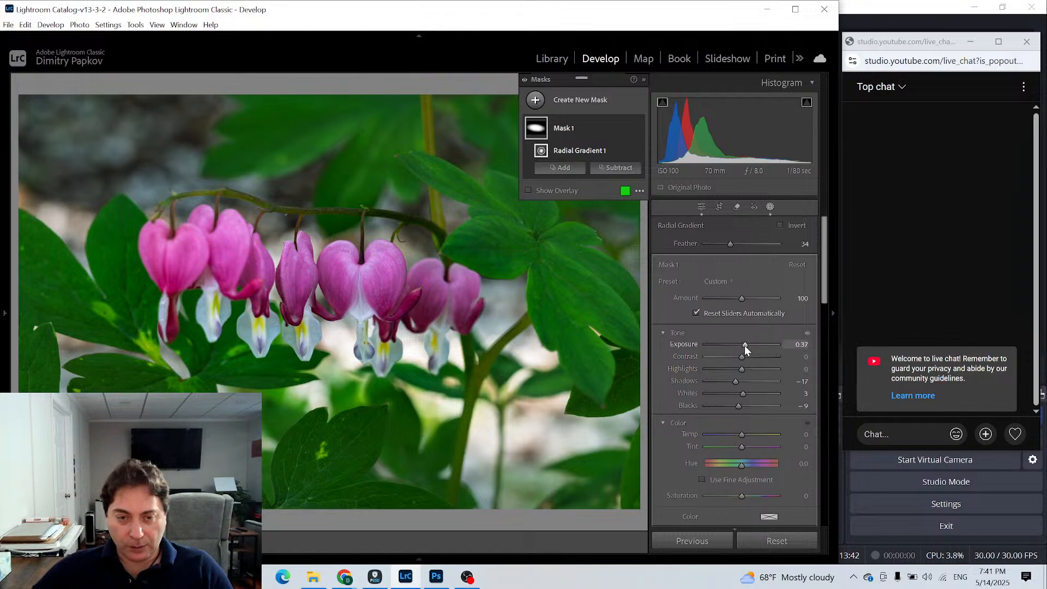
drag(745, 347, 746, 346)
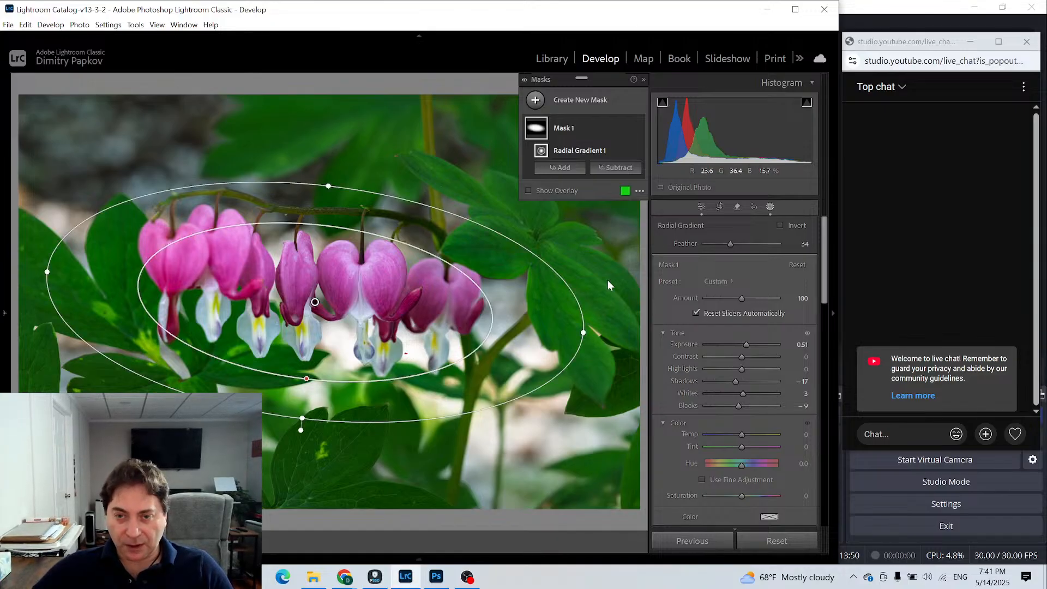
- Start a new brush mask with Exposure -0.47 and brush size 7
click(535, 101)
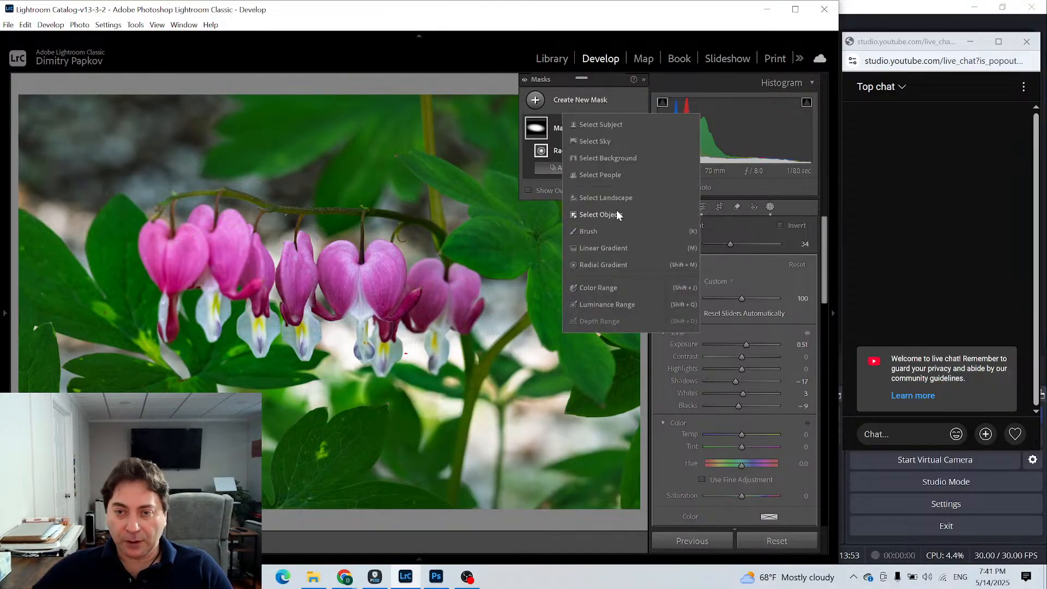
click(587, 231)
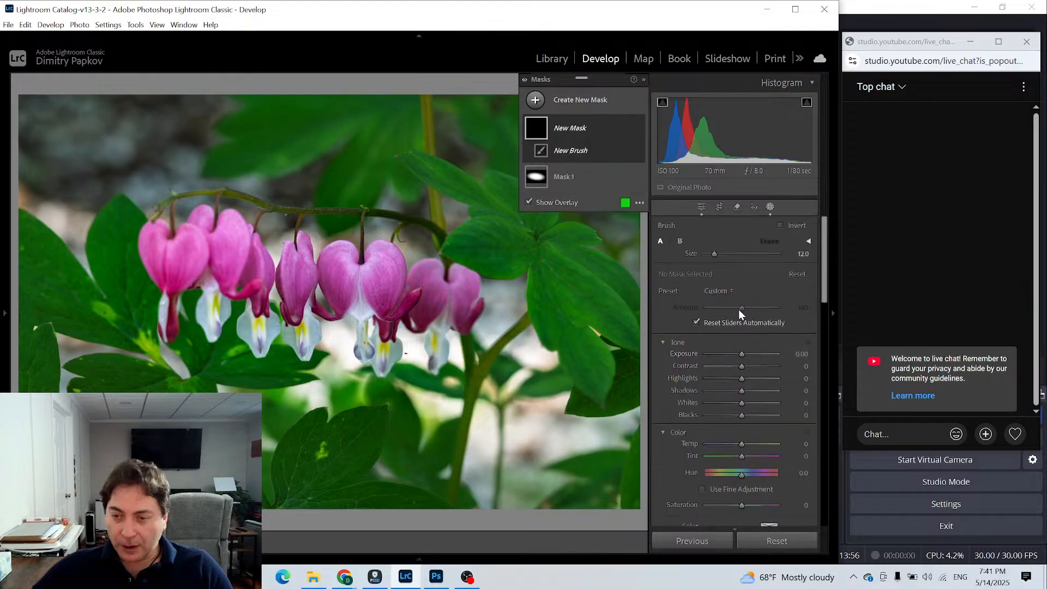
drag(742, 353, 737, 353)
scroll(403, 352, down, 5)
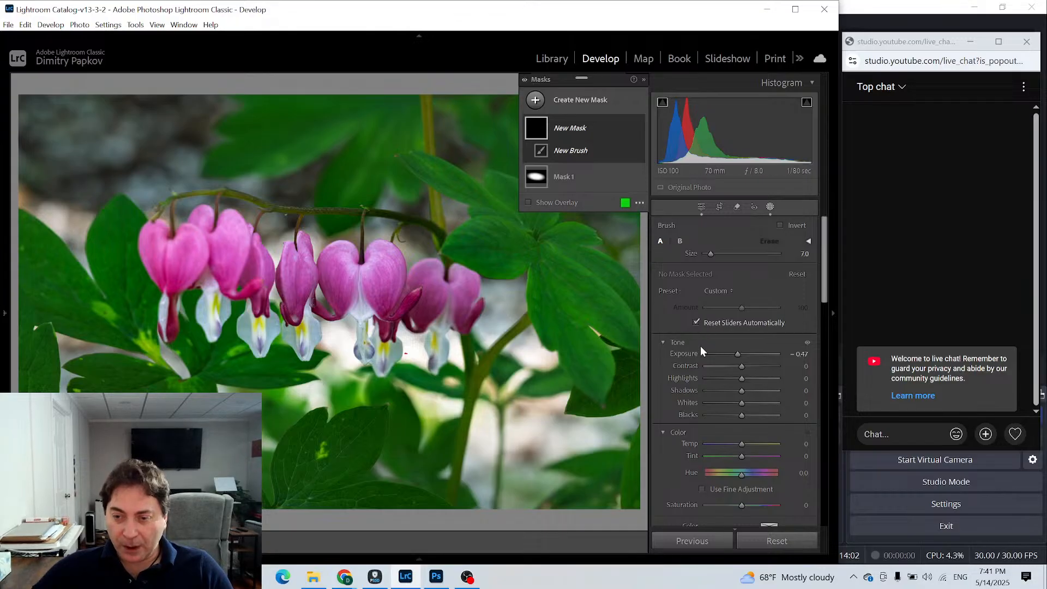
- Review the brush mask's settings and try to darken the small bright spot between the two rightmost flowers' white tips
scroll(703, 322, down, 3)
scroll(719, 308, up, 3)
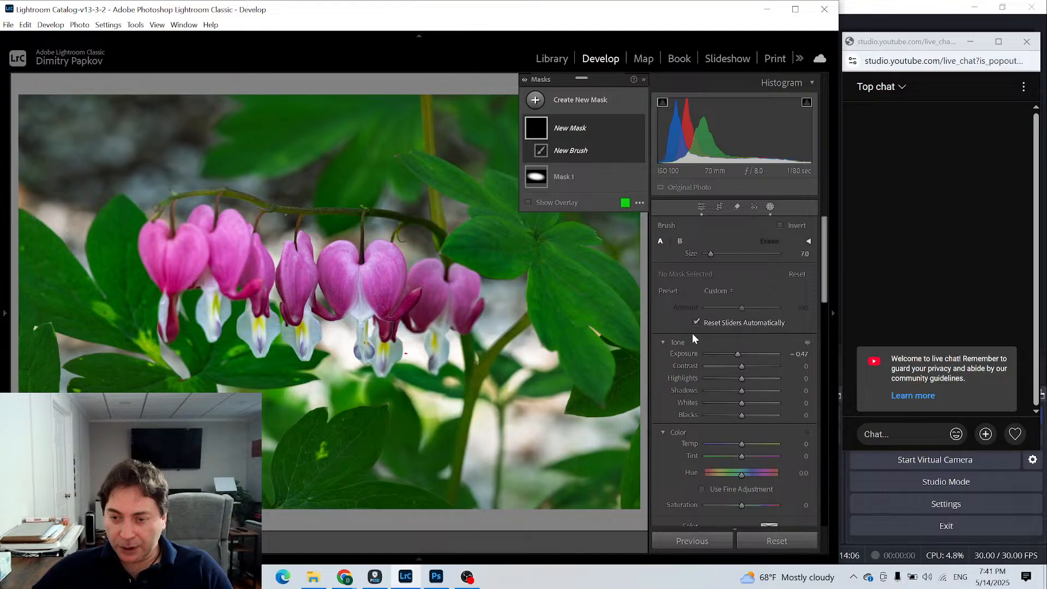
scroll(715, 331, down, 3)
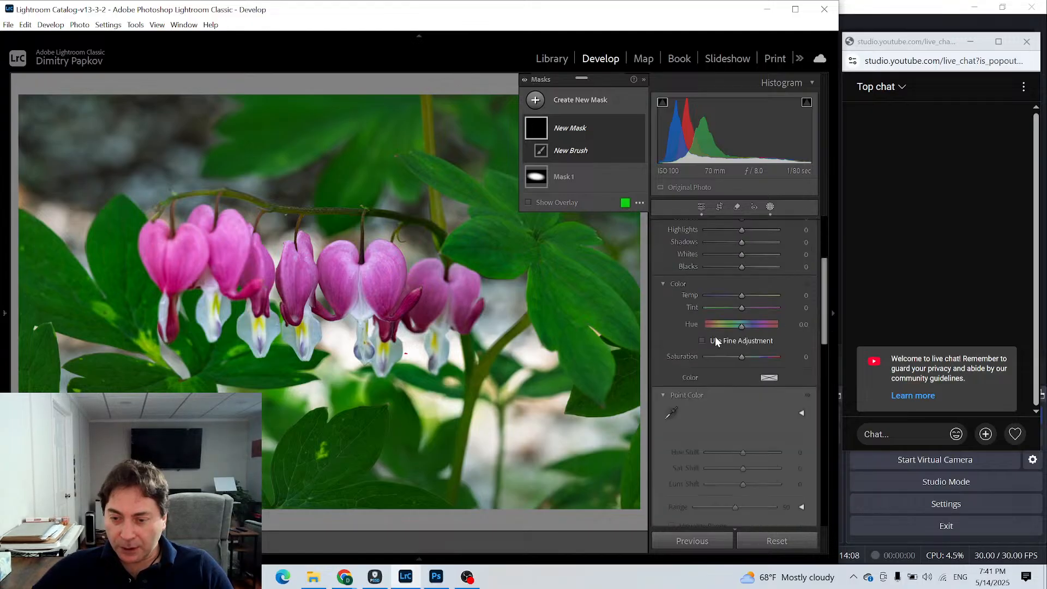
scroll(716, 338, up, 3)
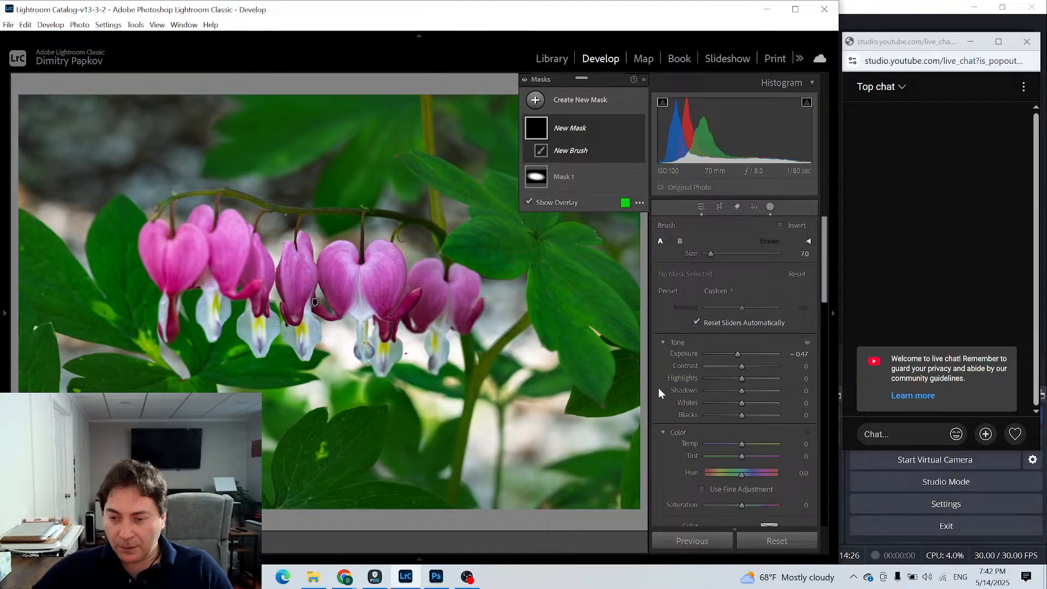
scroll(698, 379, down, 4)
scroll(699, 380, down, 2)
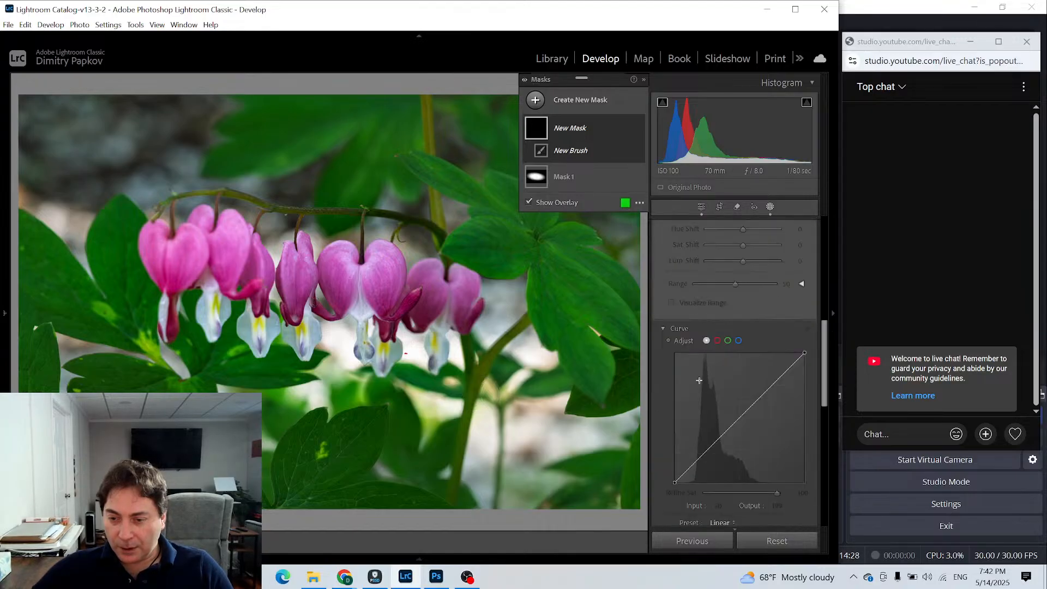
scroll(698, 380, up, 3)
scroll(702, 381, up, 3)
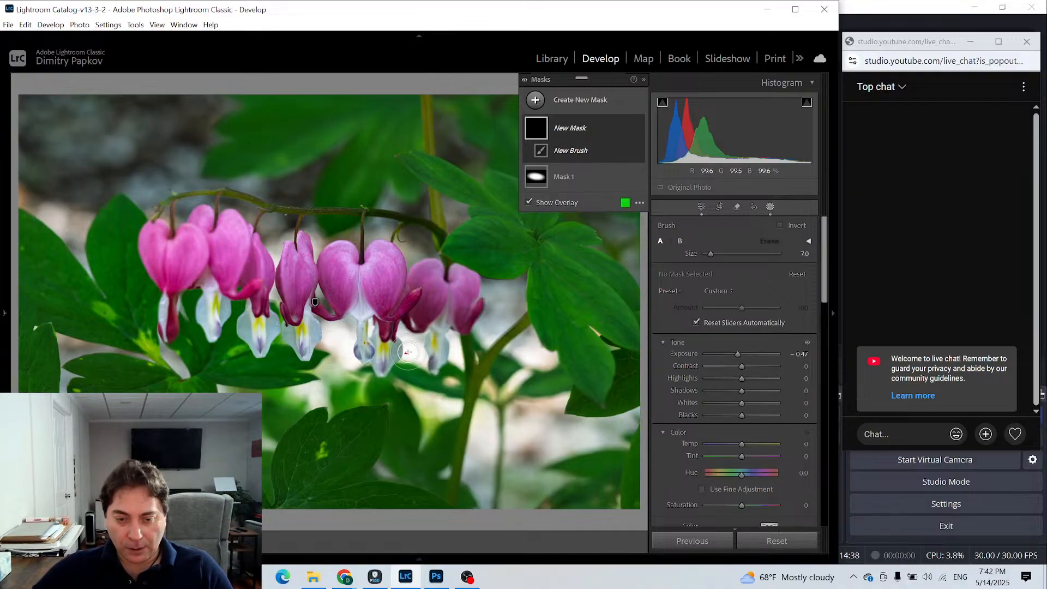
drag(408, 353, 408, 354)
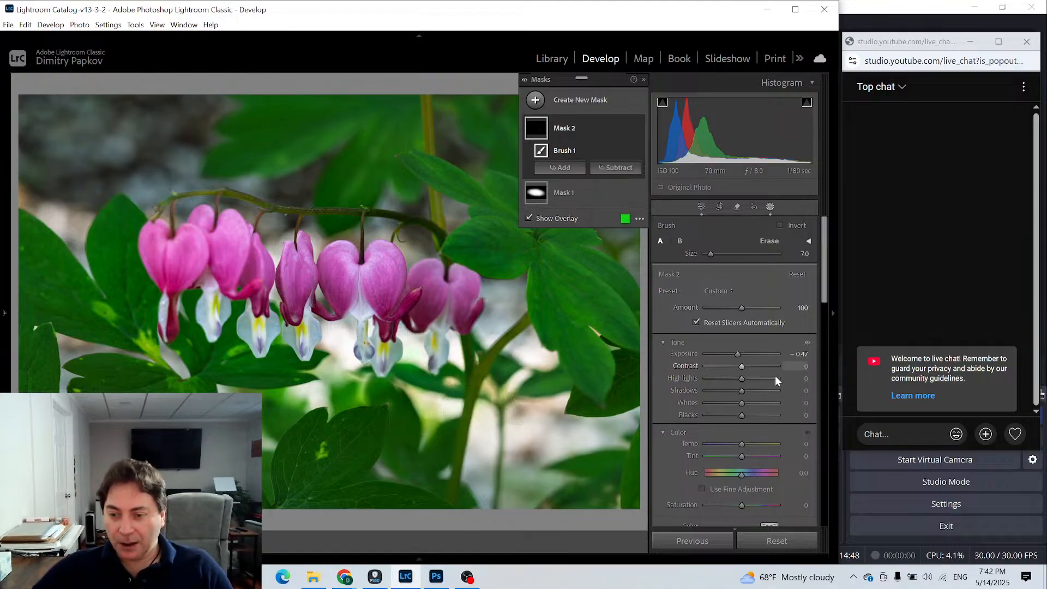
- Expand the brush options and delete the brush mask painted over the bright spot
click(809, 243)
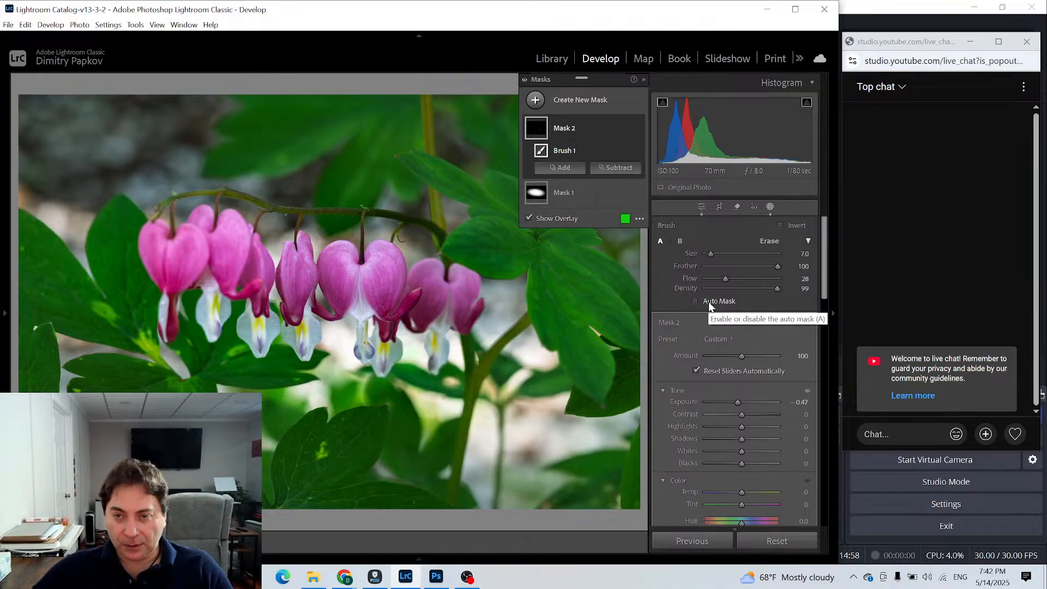
right_click(537, 129)
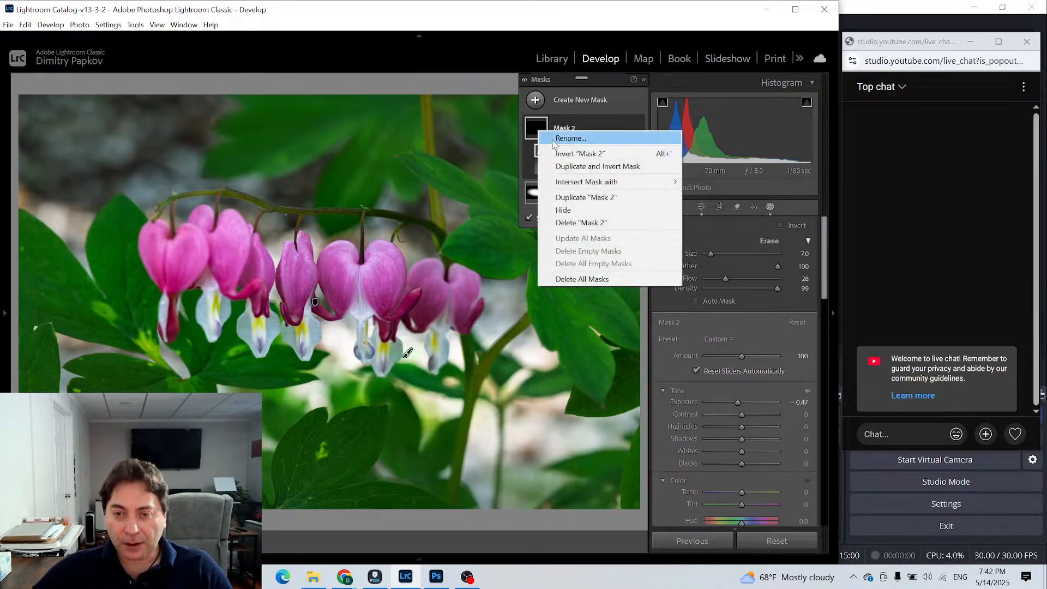
click(583, 221)
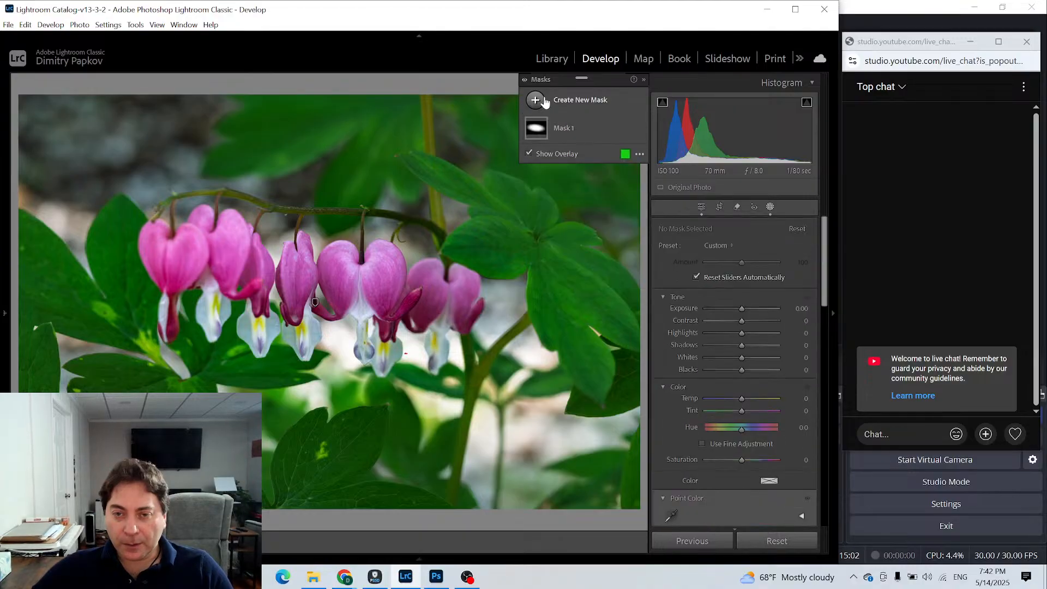
- Create a new brush mask with Auto Mask enabled and paint the small bright spot between the two rightmost flowers' white tips
click(543, 103)
click(590, 232)
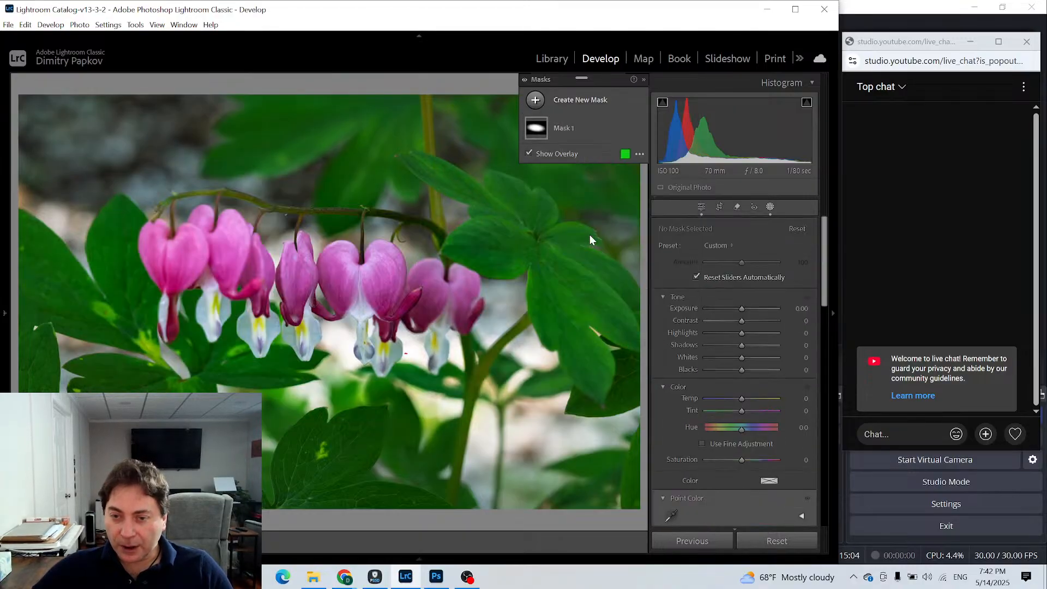
click(715, 303)
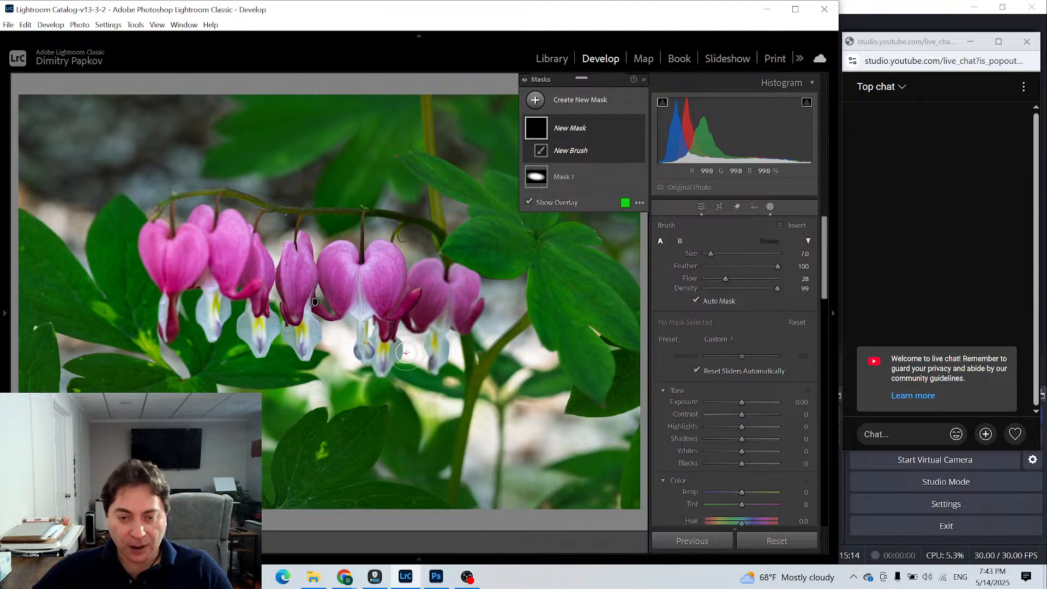
drag(405, 353, 408, 357)
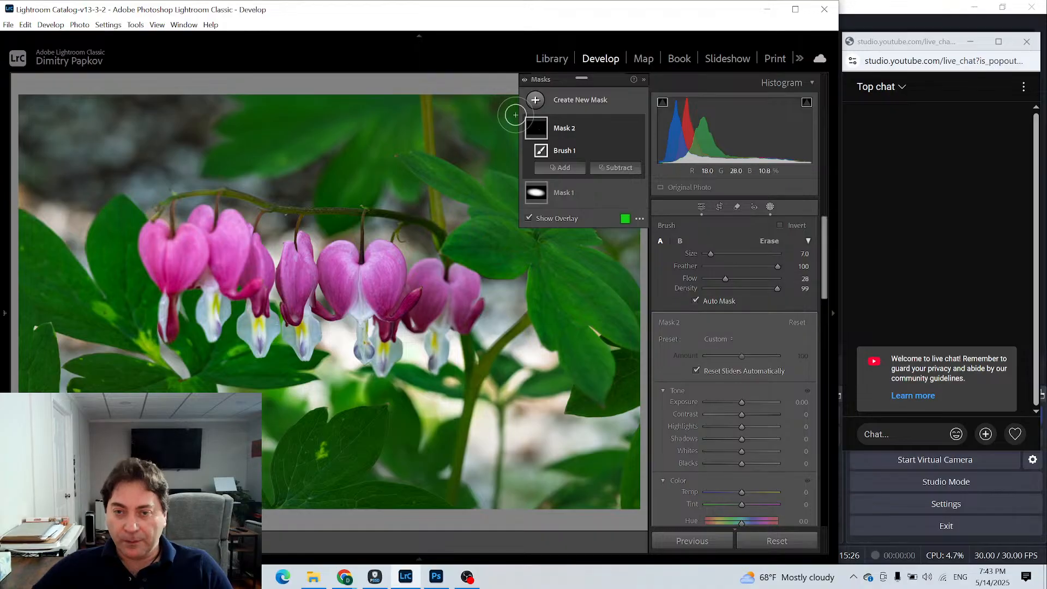
- Add a radial gradient mask and resize and position its ellipse over the central flowers
click(535, 103)
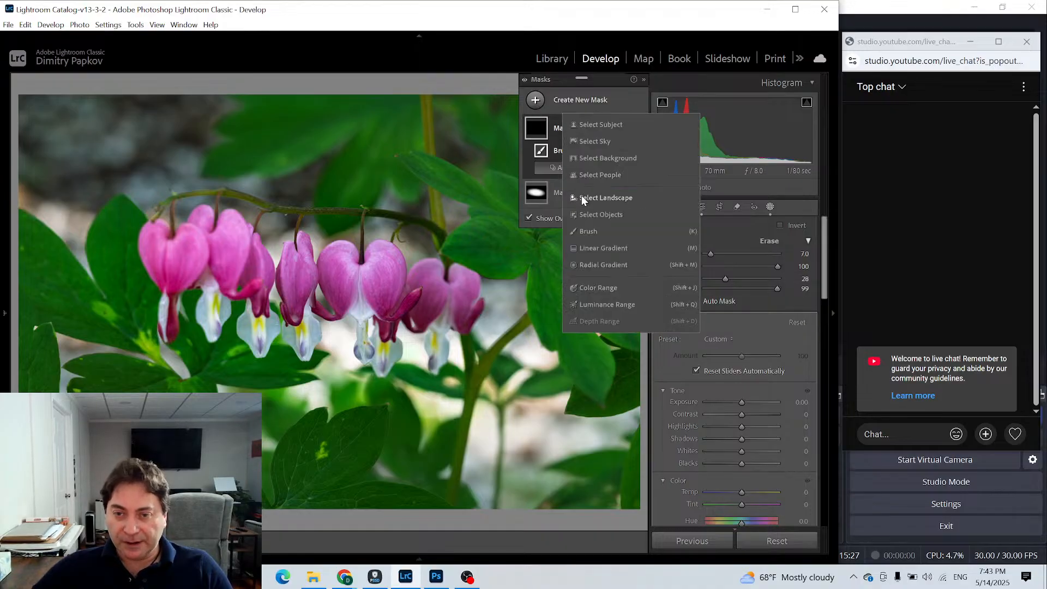
click(589, 264)
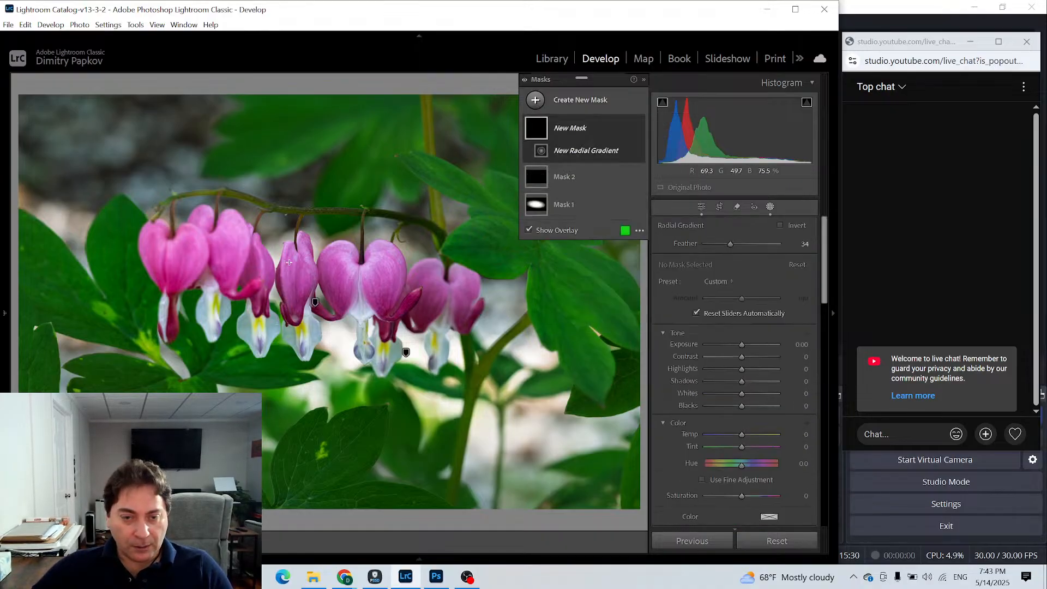
drag(284, 261, 386, 340)
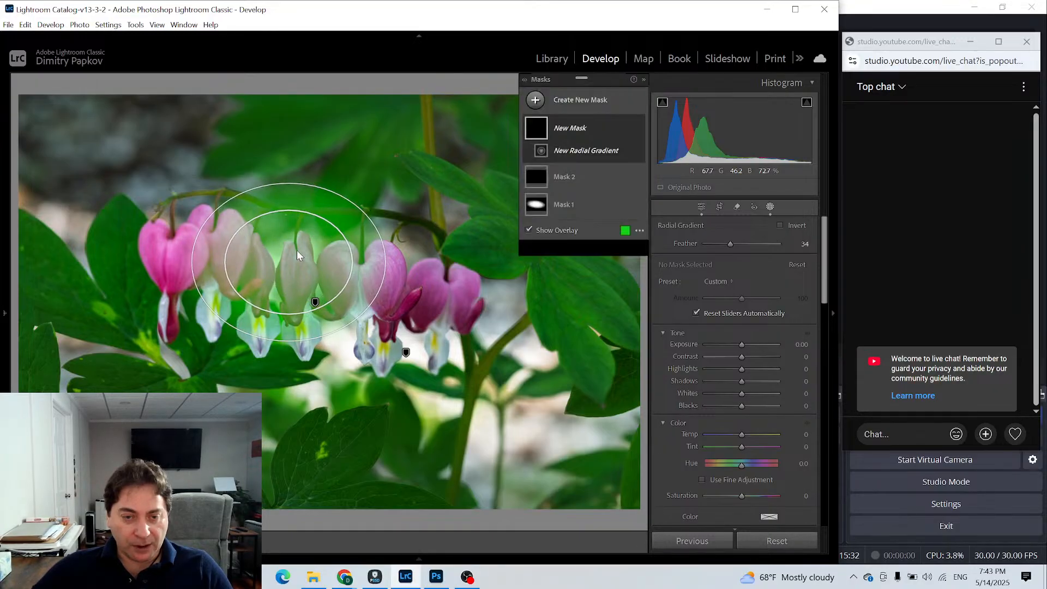
drag(288, 261, 337, 289)
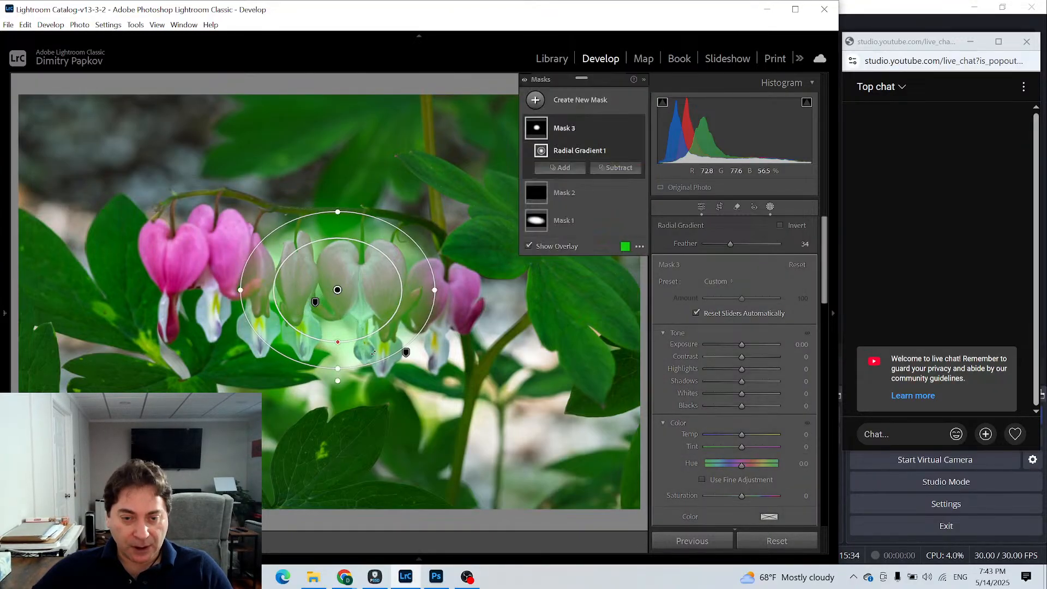
drag(338, 369, 338, 381)
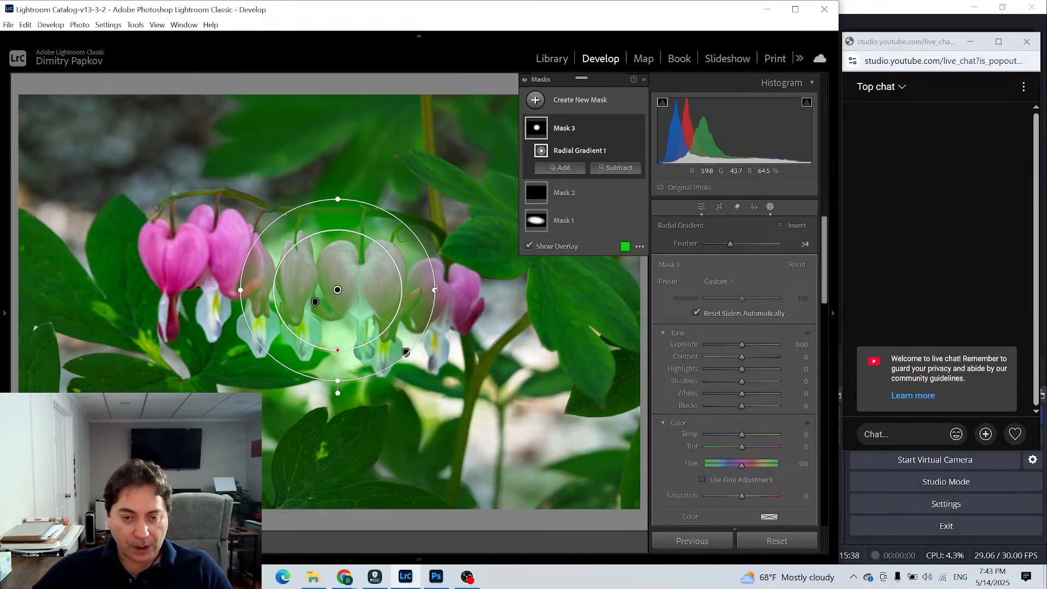
drag(434, 290, 452, 290)
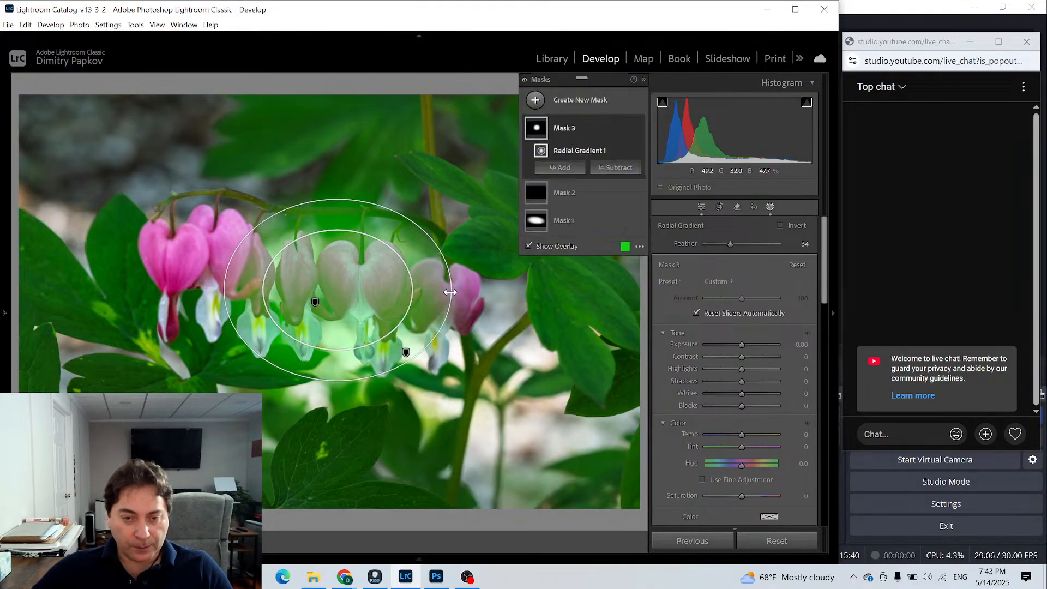
drag(368, 293, 373, 298)
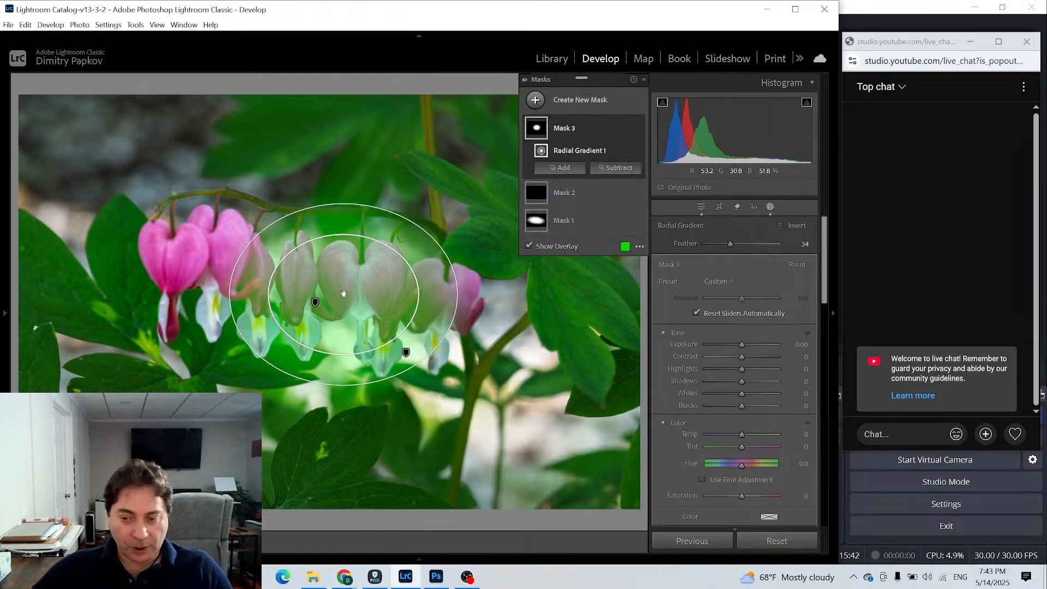
- Set the central radial mask's Texture to 20, leave masking and inspect the heart-shaped flower up close
scroll(735, 368, down, 10)
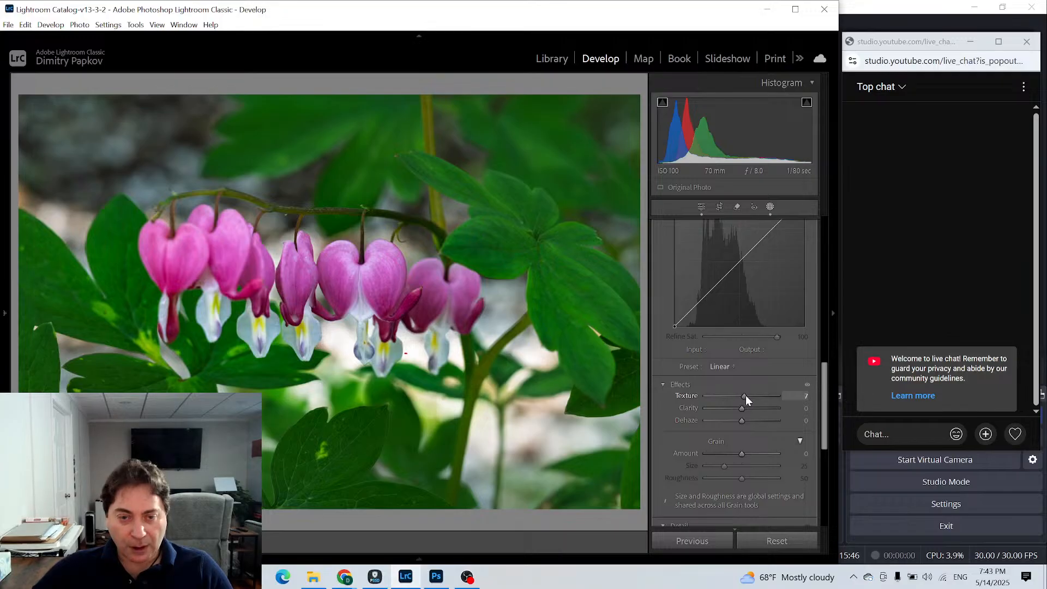
drag(745, 395, 748, 395)
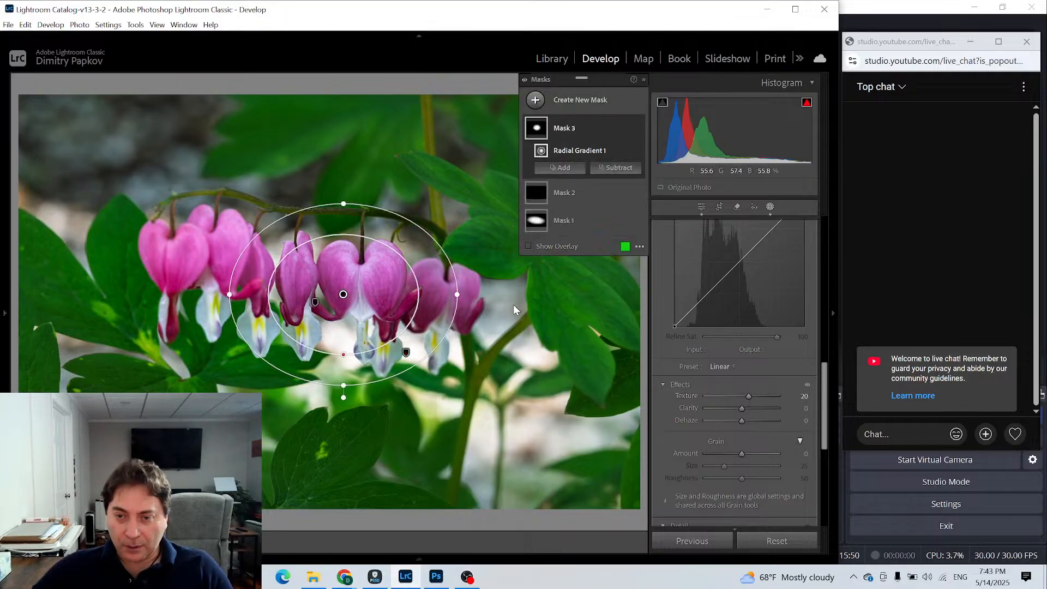
click(701, 207)
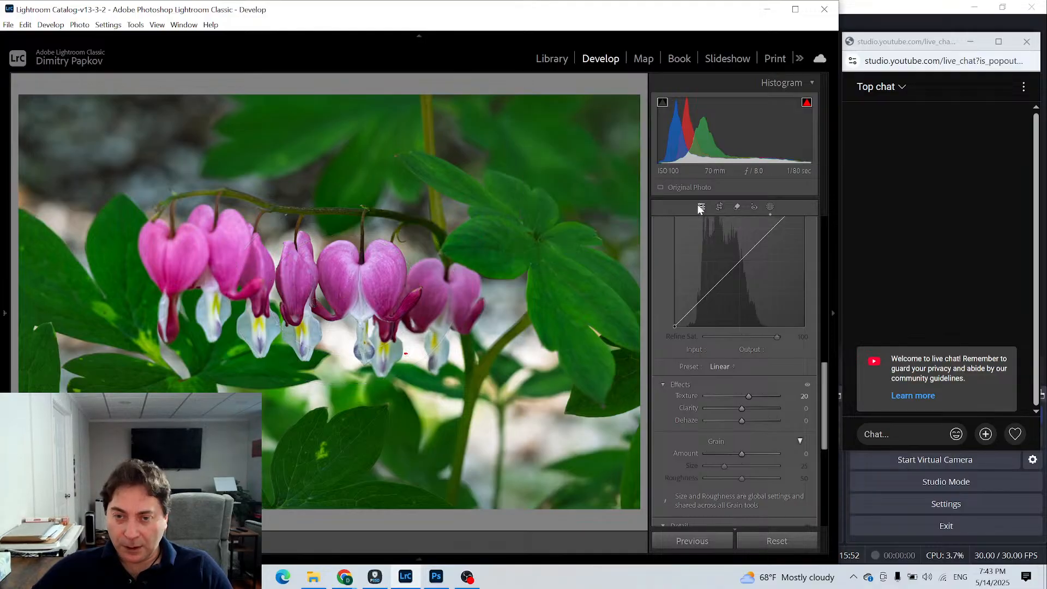
click(357, 287)
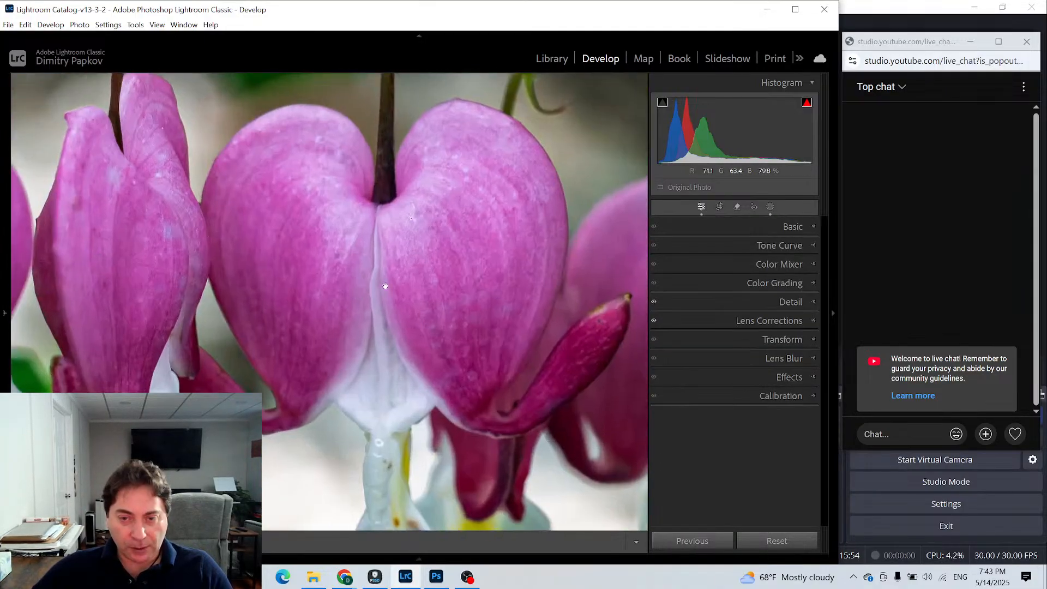
- Compare the flower with the central radial mask hidden and shown, without its overlay, and return to the full photo outside masking
click(770, 207)
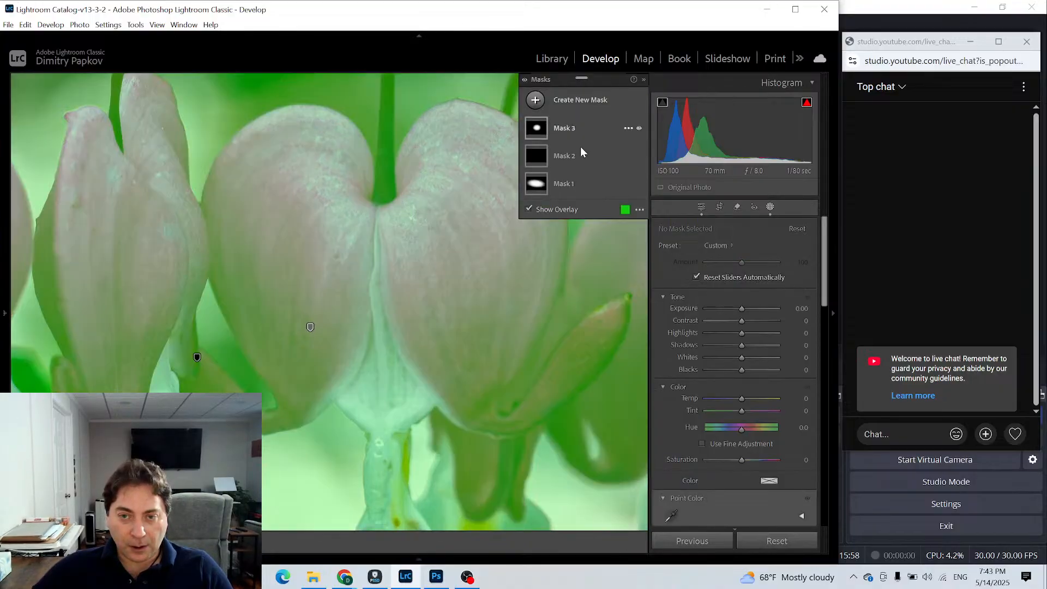
click(600, 129)
click(529, 247)
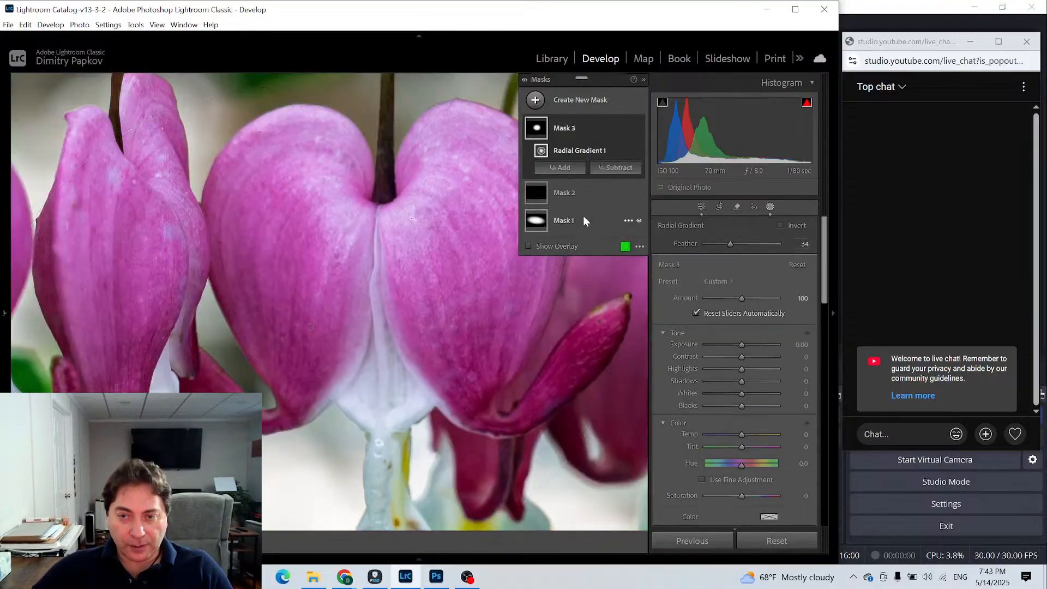
click(639, 128)
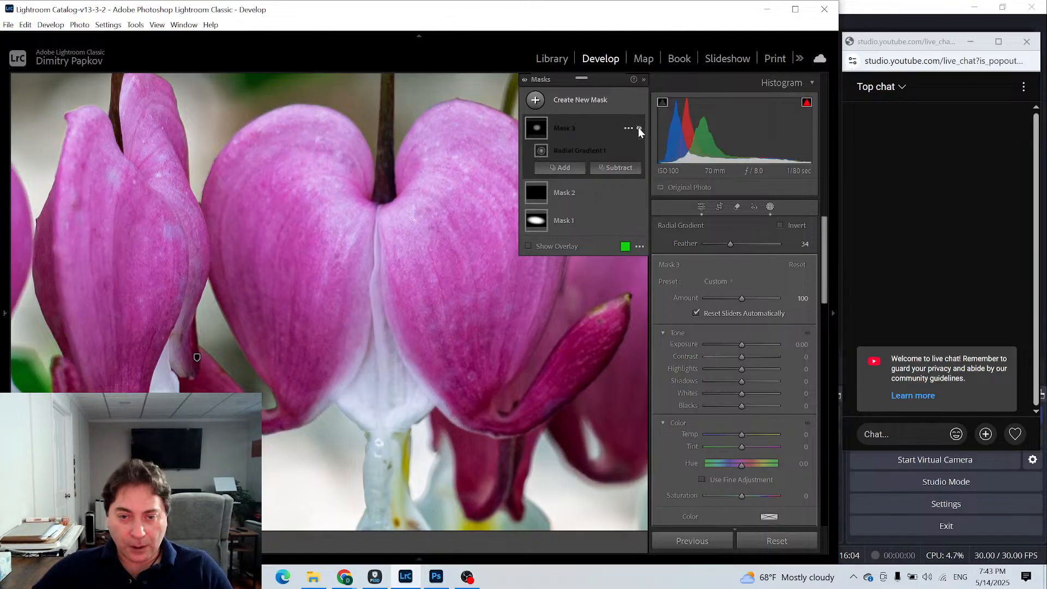
click(639, 128)
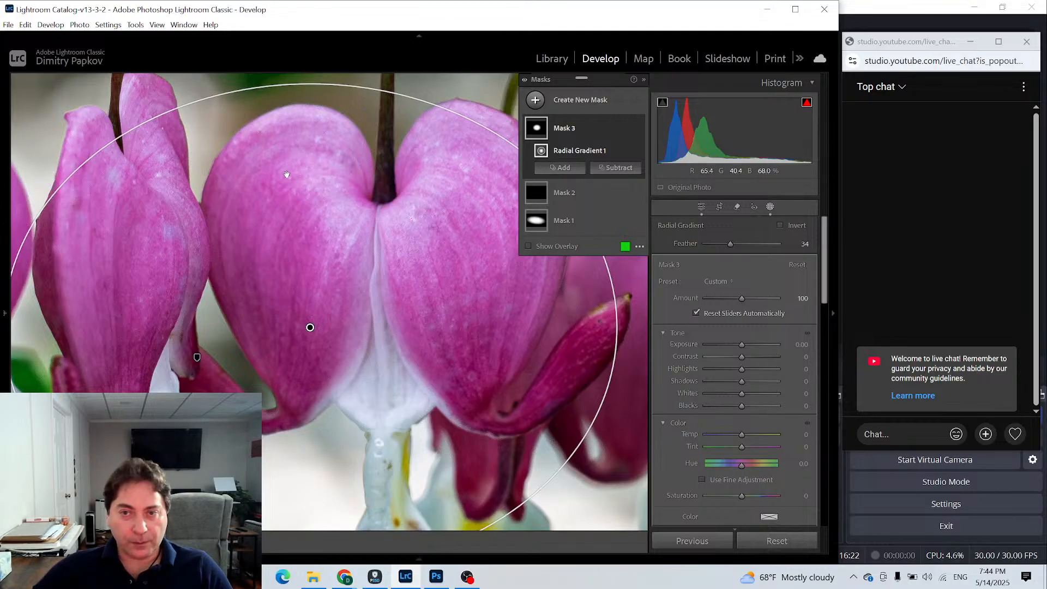
click(702, 207)
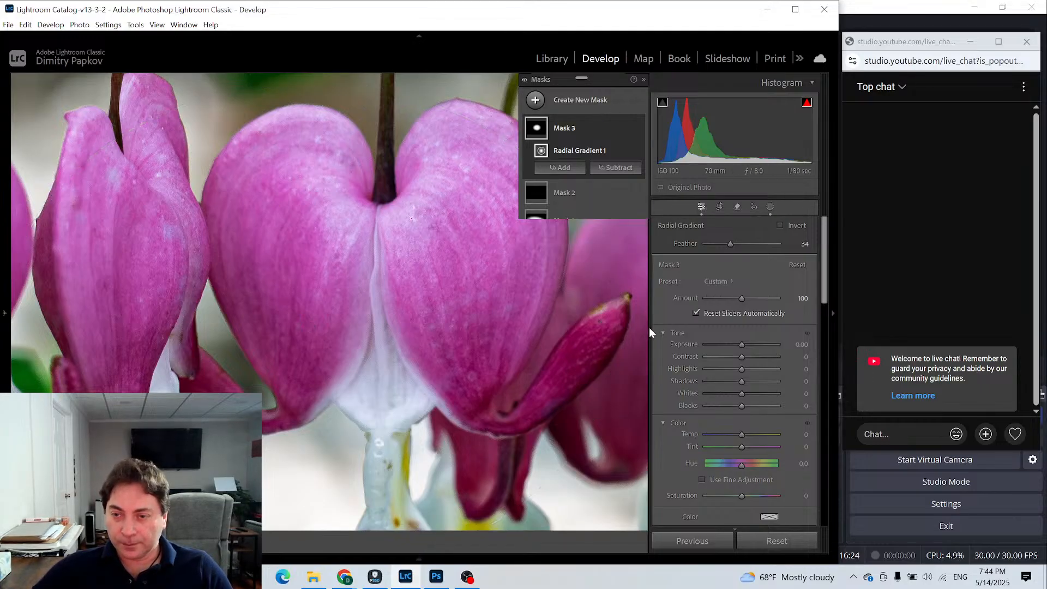
click(557, 363)
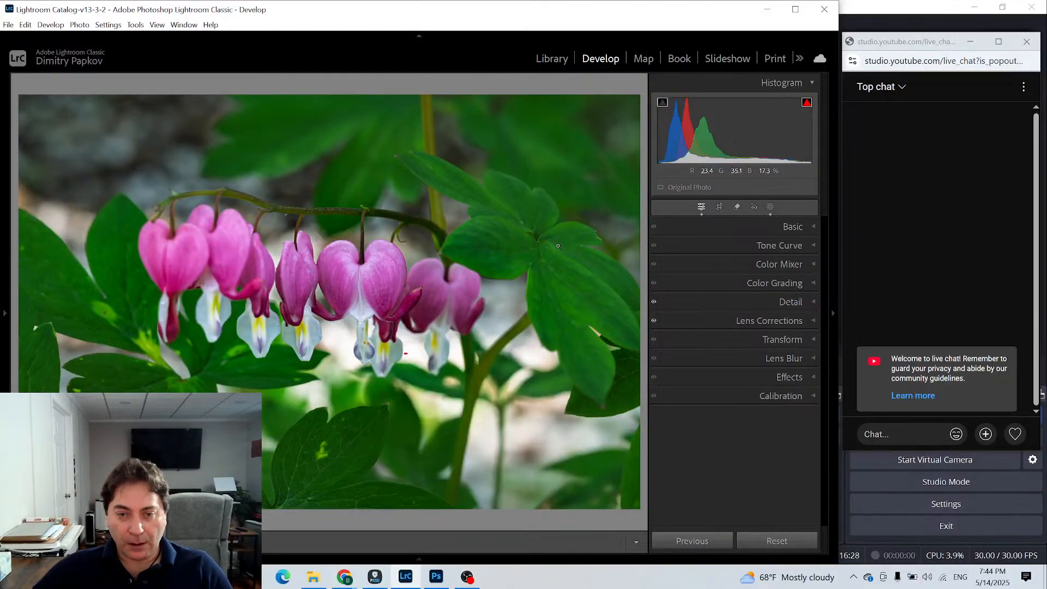
- Reopen the brush mask and paint another short stroke over the bright spot between the two rightmost flowers
click(770, 206)
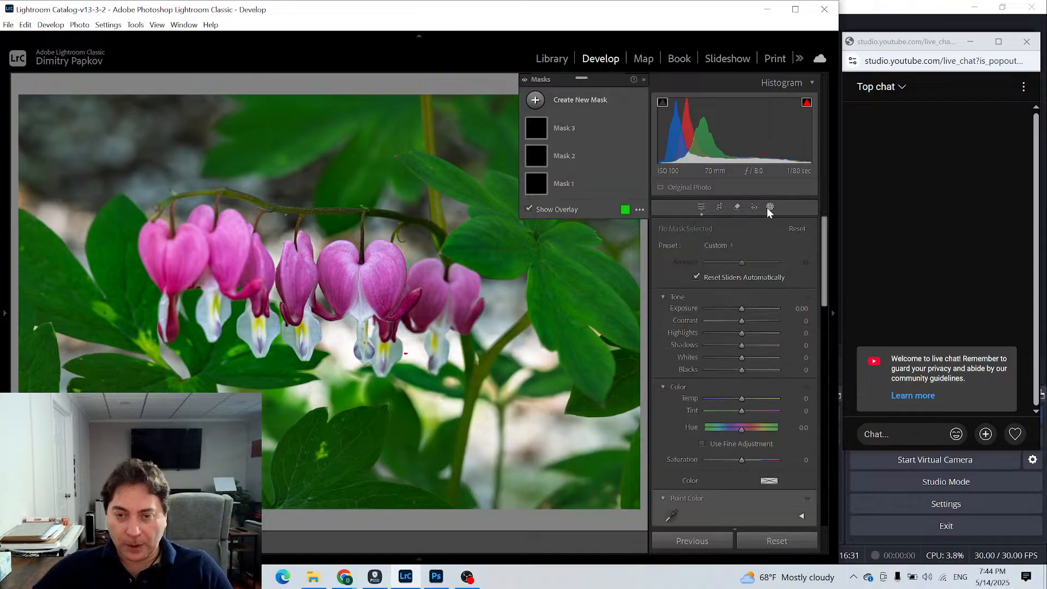
click(534, 156)
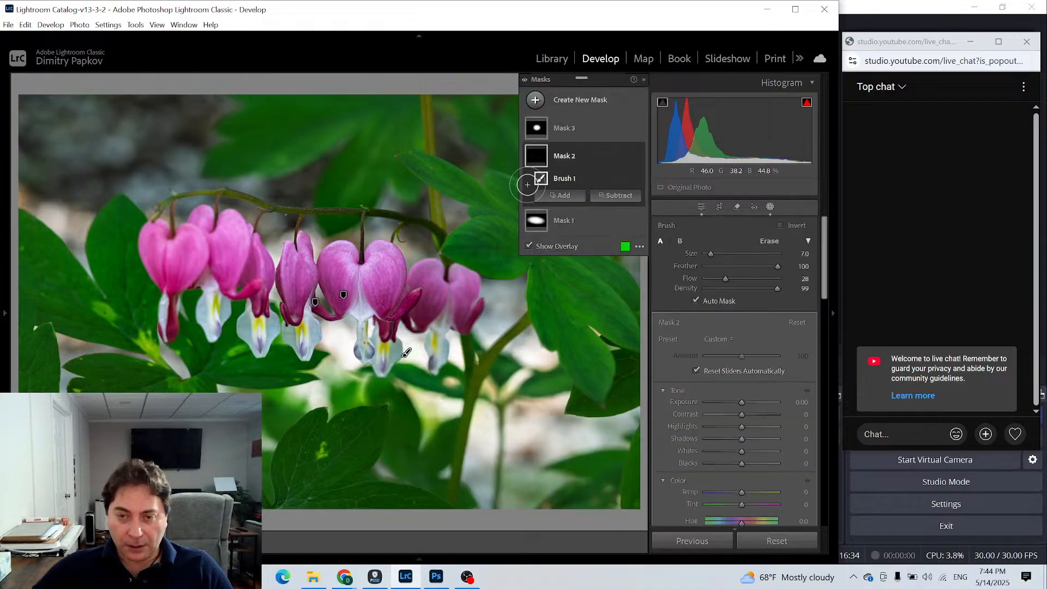
mouse_move(411, 360)
mouse_down()
mouse_move(406, 368)
mouse_move(420, 360)
mouse_up()
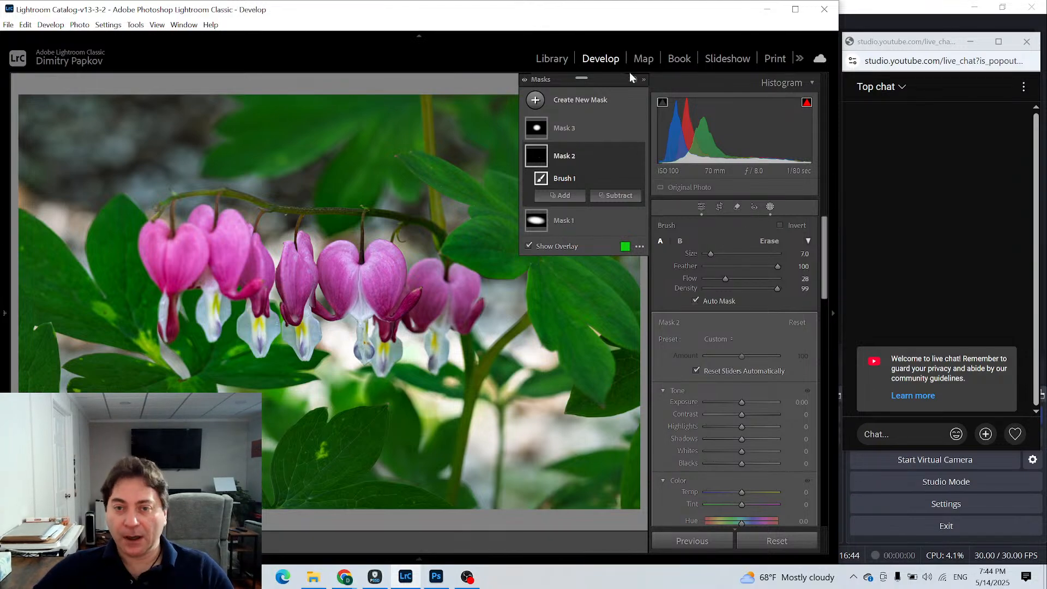
- Add a radial gradient mask outside the photo's upper-left corner, working zoomed out, and set its Feather to 100
click(539, 100)
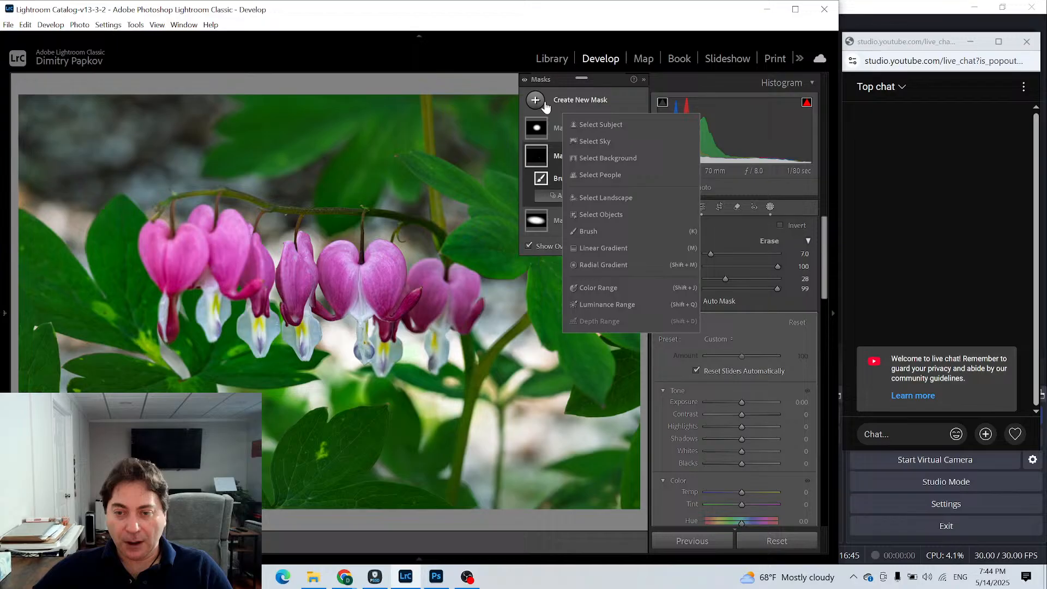
click(629, 263)
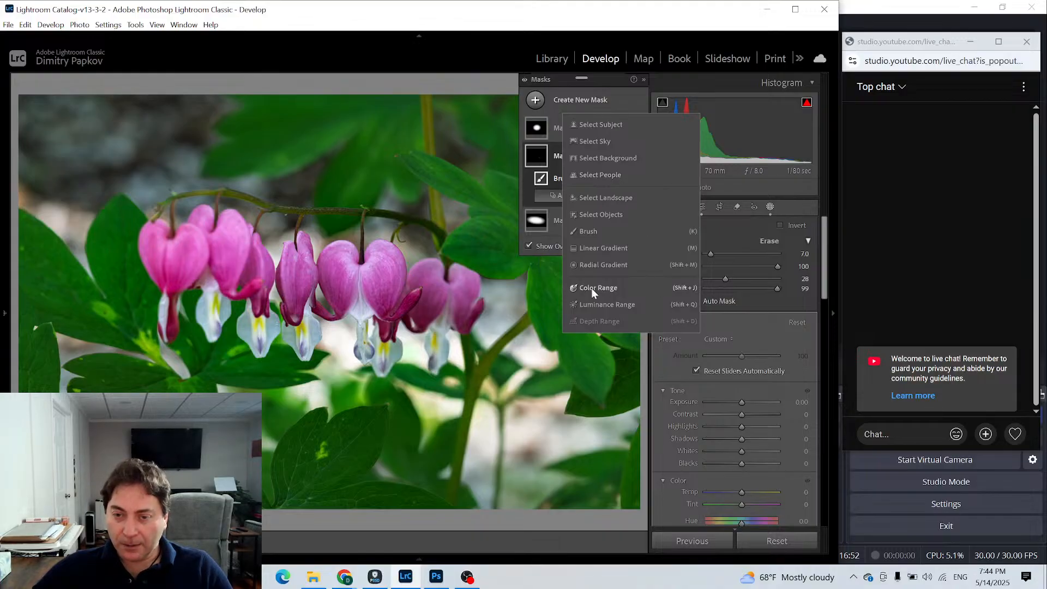
click(592, 265)
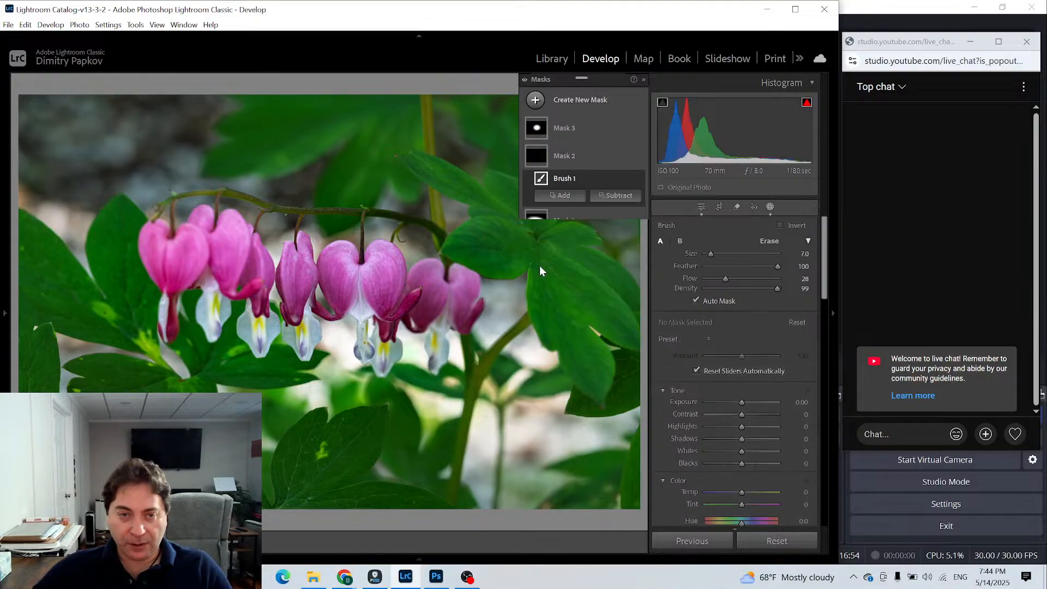
mouse_move(3, 315)
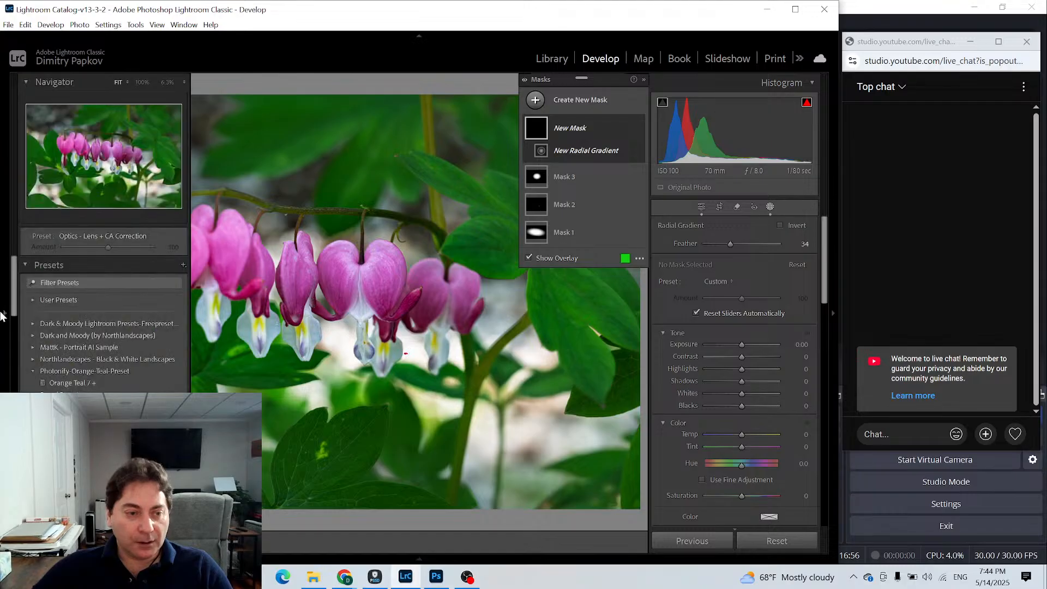
click(165, 83)
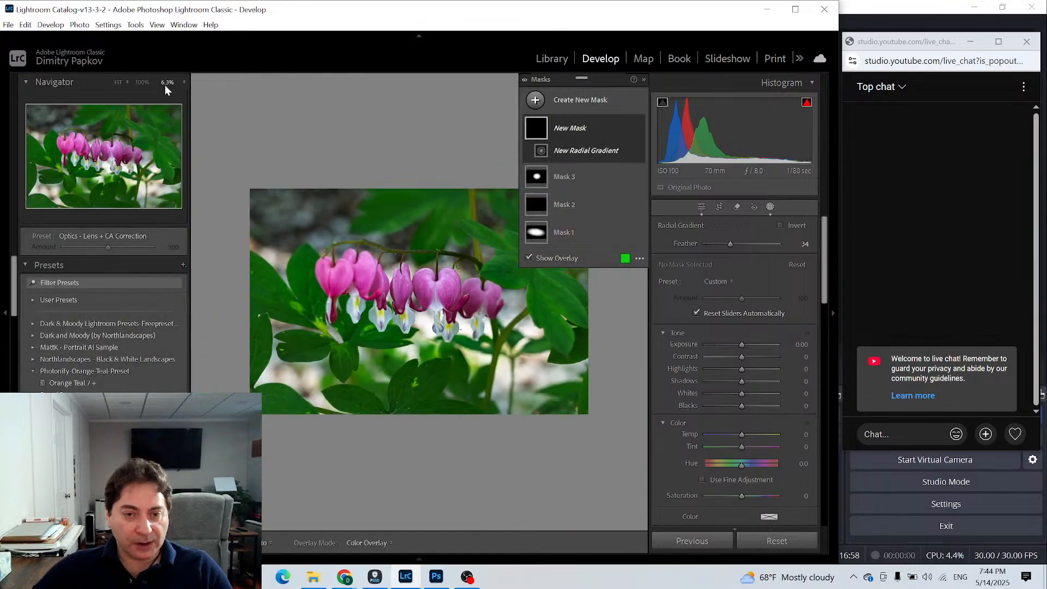
drag(302, 211, 416, 277)
drag(300, 251, 306, 207)
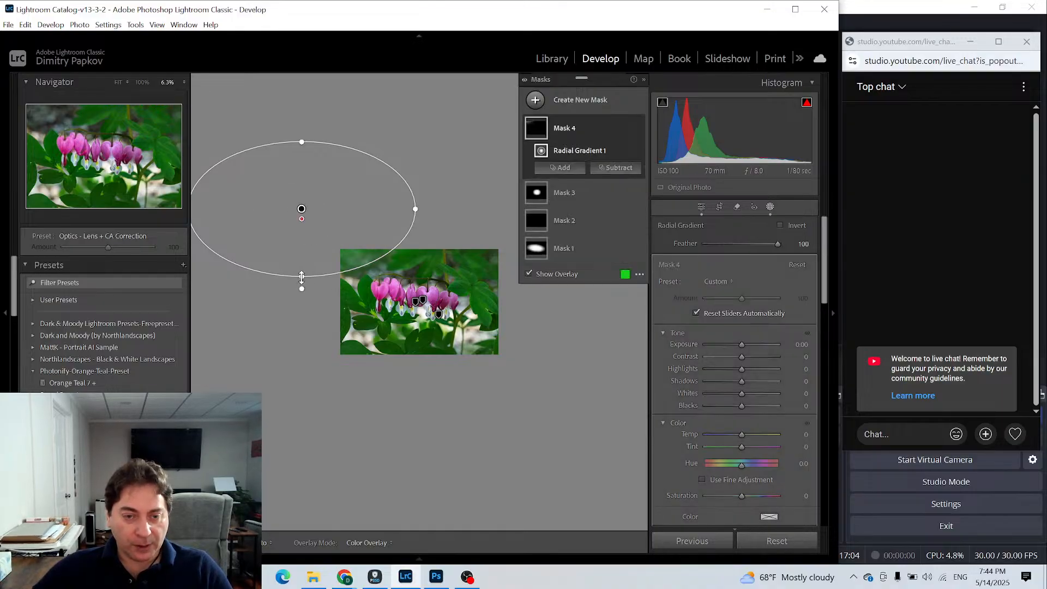
- Narrow the new radial gradient and tilt it into a diagonal light beam across the flowers, ending on the fitted photo
drag(301, 276, 301, 242)
drag(423, 218, 534, 361)
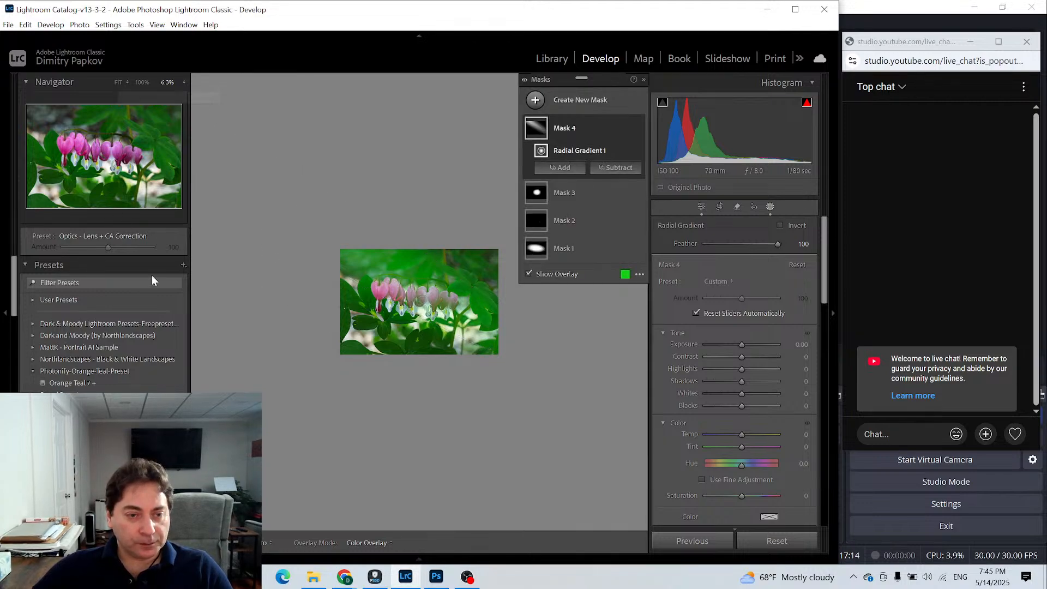
click(119, 85)
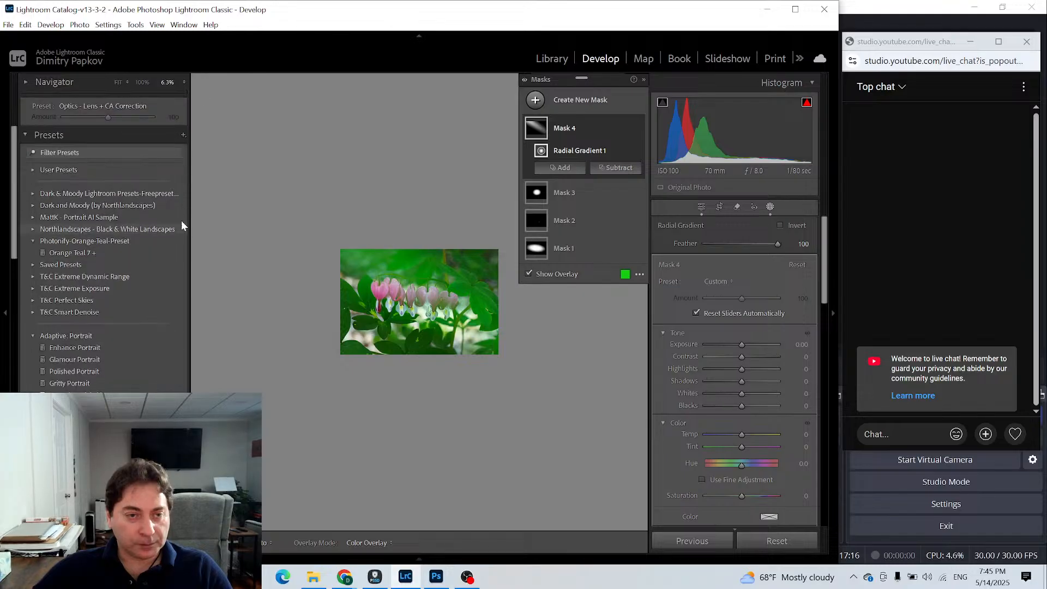
click(118, 81)
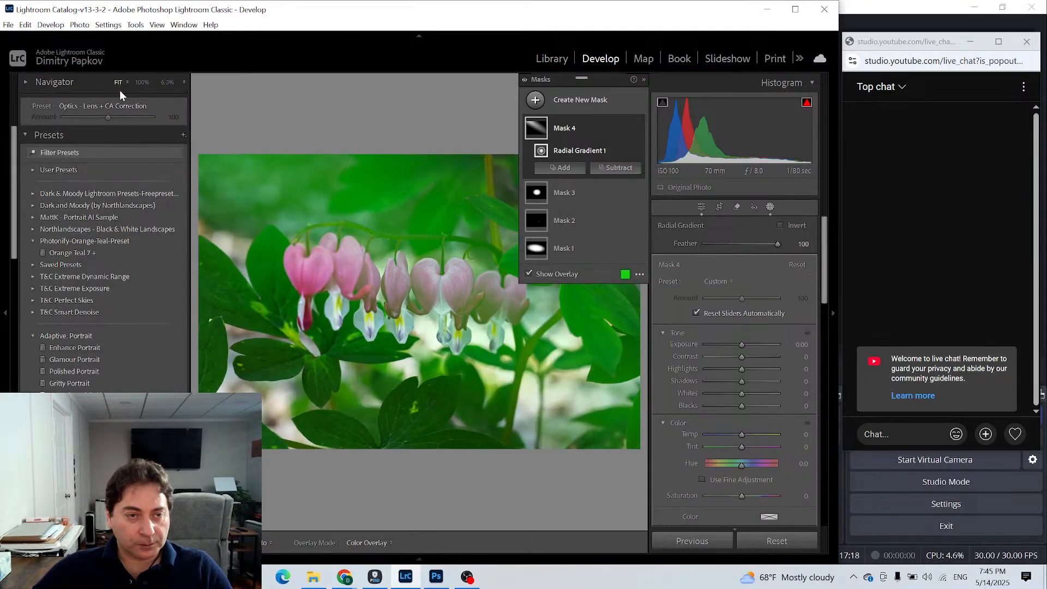
click(24, 82)
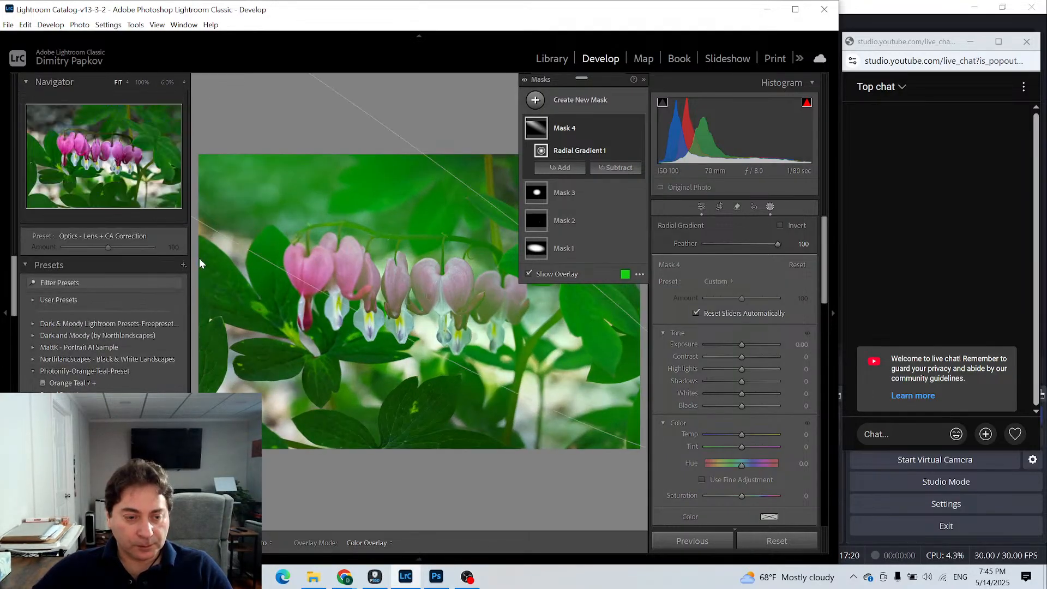
click(9, 313)
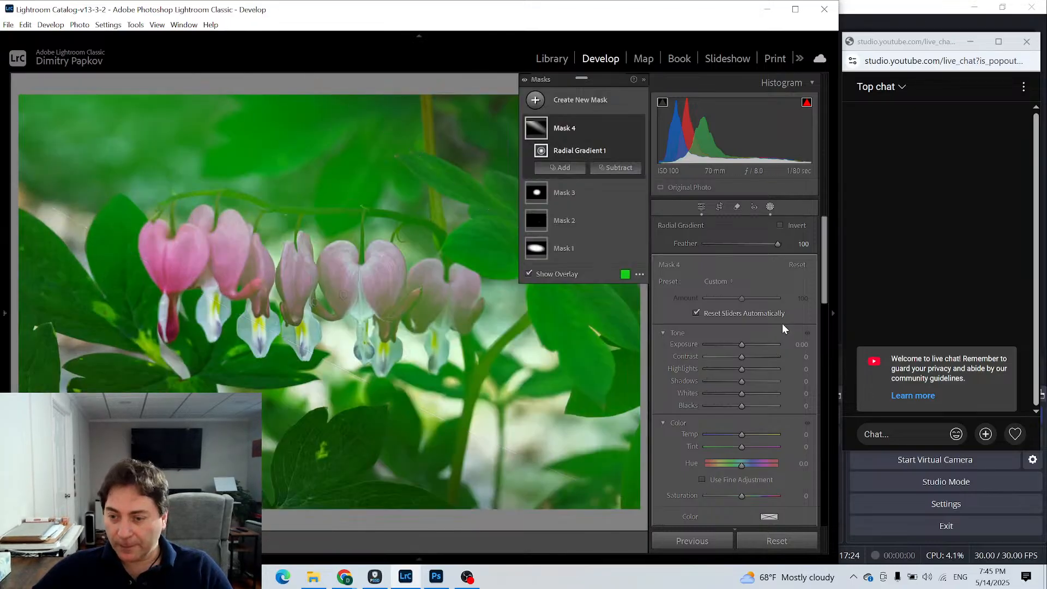
- Set the diagonal beam mask's Dehaze to -29 and adjust its Clarity
scroll(747, 386, down, 5)
scroll(751, 391, down, 3)
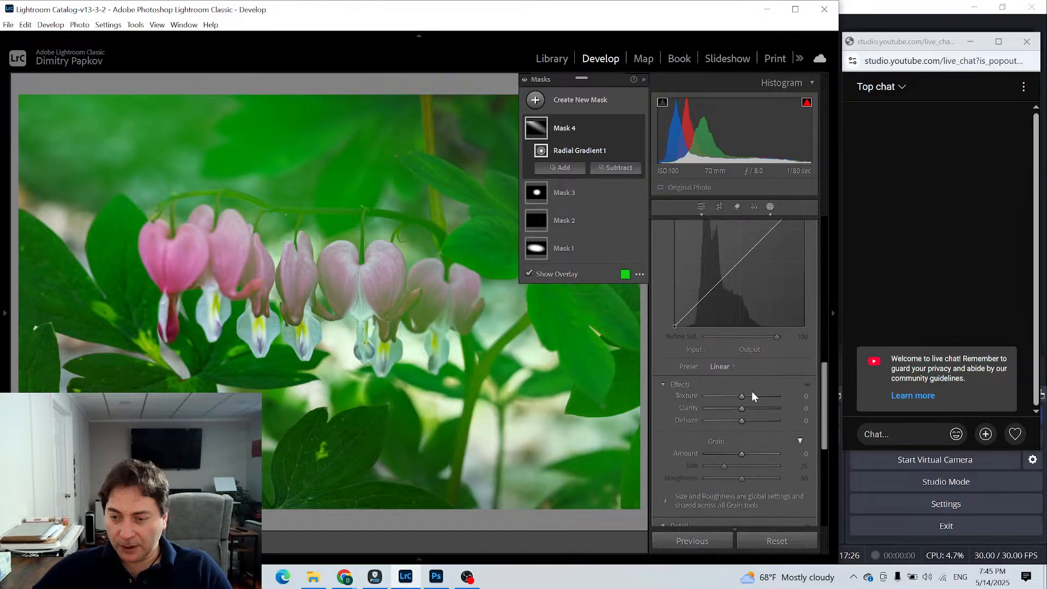
drag(741, 420, 730, 421)
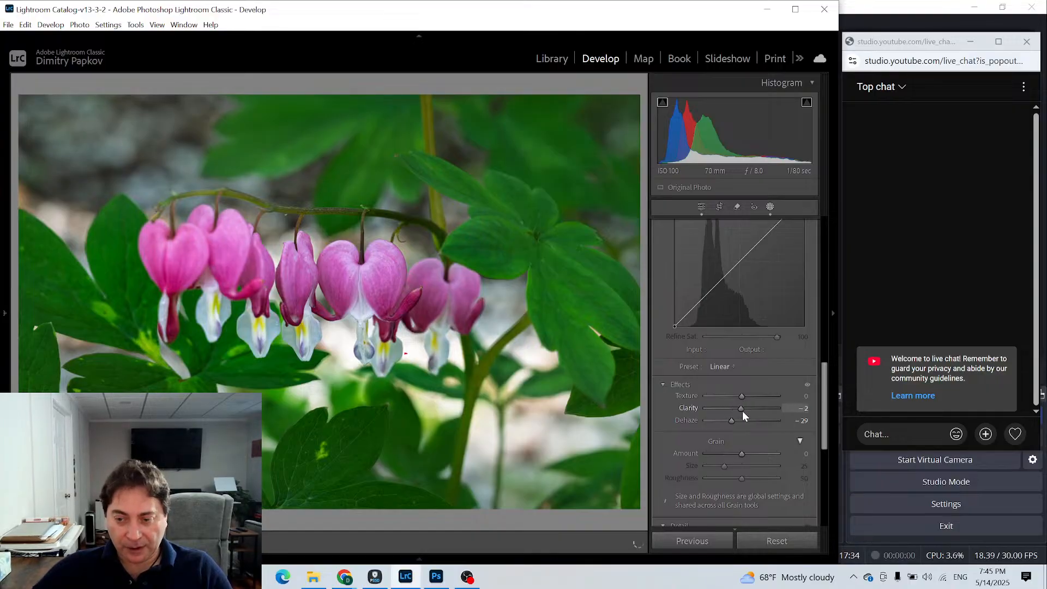
drag(742, 411, 761, 404)
- Set the beam mask's Highlights to -21, Exposure to 0.33, Whites to 17 and Temp to 34
scroll(762, 408, up, 10)
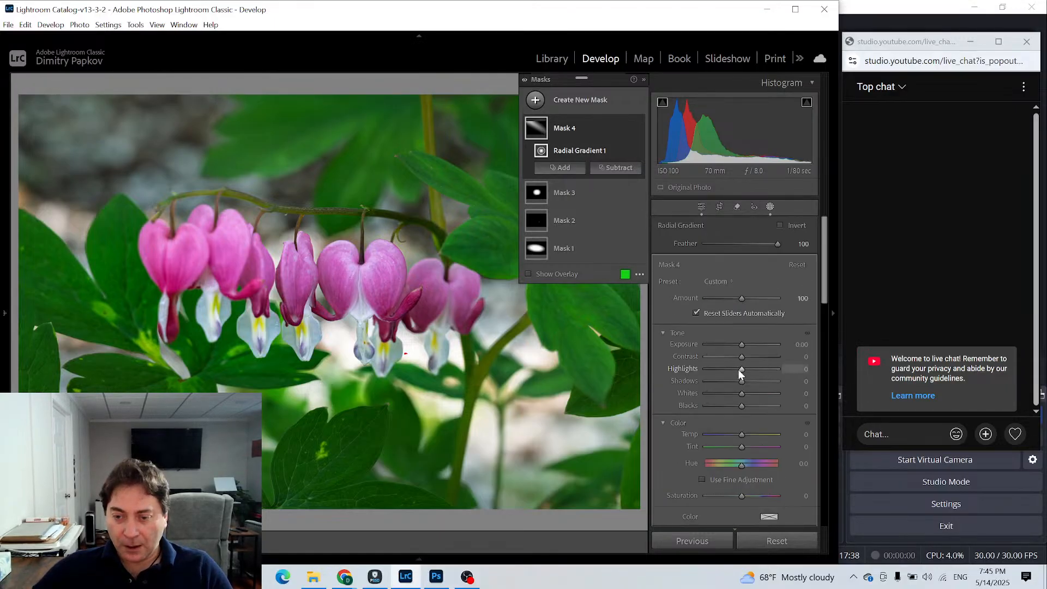
drag(737, 368, 743, 345)
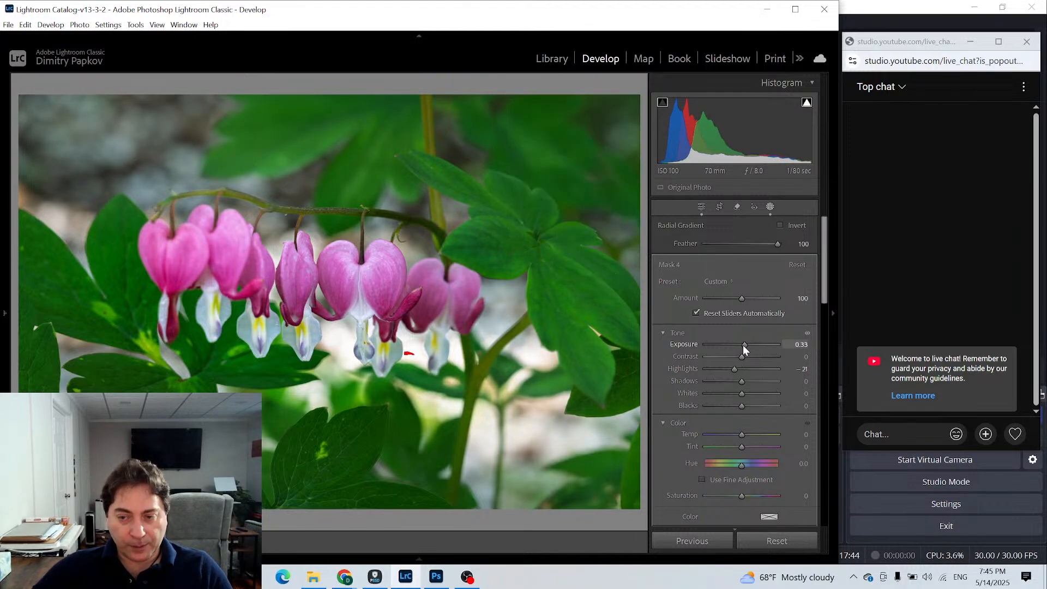
drag(742, 345, 743, 344)
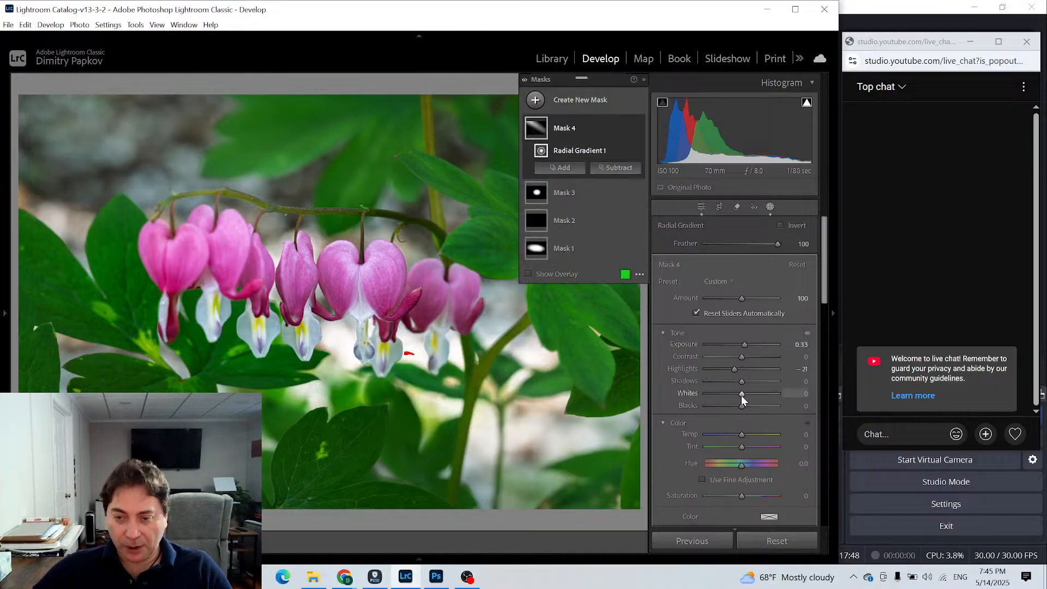
drag(741, 395, 747, 395)
mouse_move(744, 436)
mouse_down()
mouse_move(763, 434)
mouse_move(755, 434)
mouse_up()
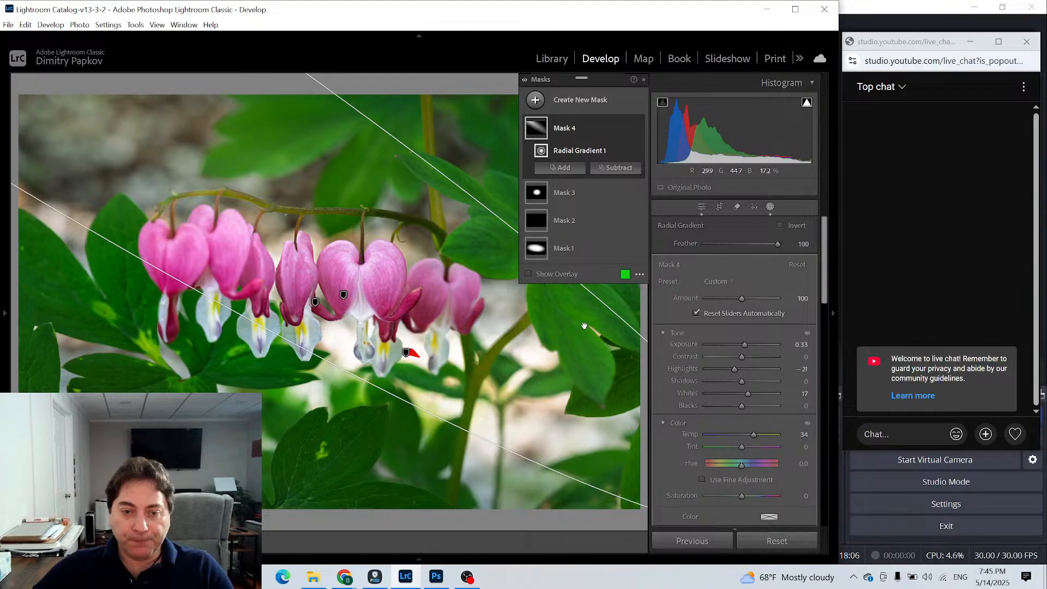
- Subtract brush strokes over the pink flowers from the beam mask with Auto Mask off, and set the mask's Amount to 123
click(616, 168)
click(622, 303)
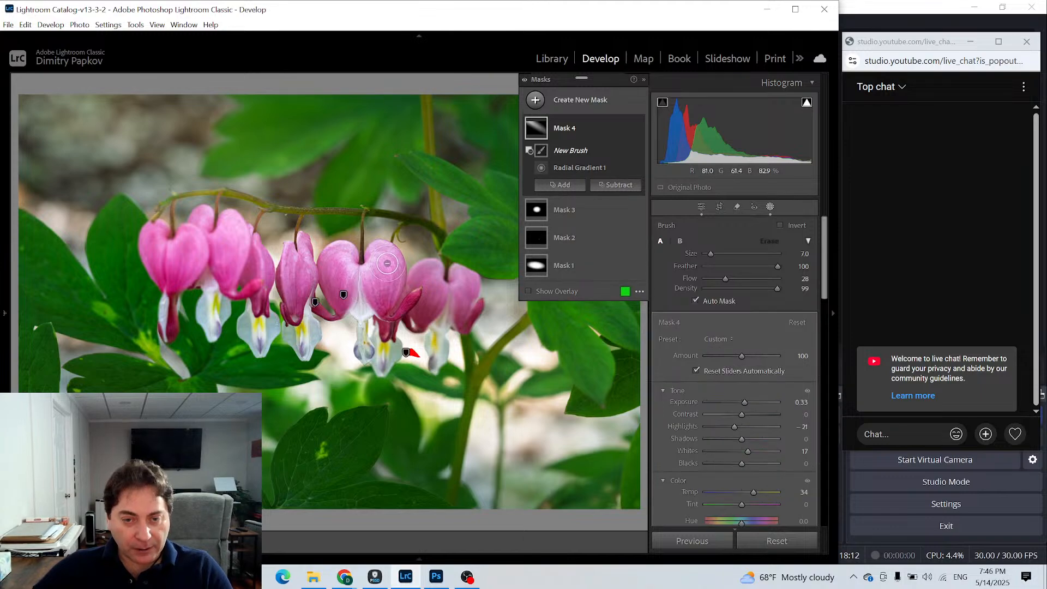
click(729, 301)
mouse_move(383, 256)
mouse_down()
mouse_move(374, 302)
mouse_move(387, 302)
mouse_move(384, 254)
mouse_up()
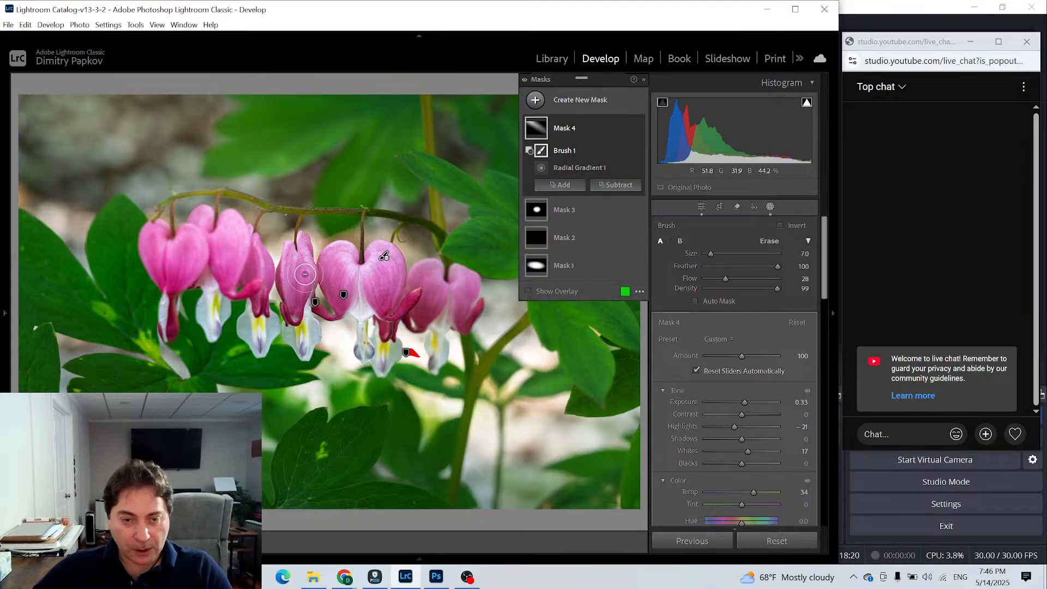
mouse_move(304, 274)
mouse_down()
mouse_move(308, 304)
mouse_move(308, 251)
mouse_move(305, 289)
mouse_move(295, 288)
mouse_move(292, 253)
mouse_move(300, 303)
mouse_move(310, 268)
mouse_move(275, 330)
mouse_move(267, 268)
mouse_up()
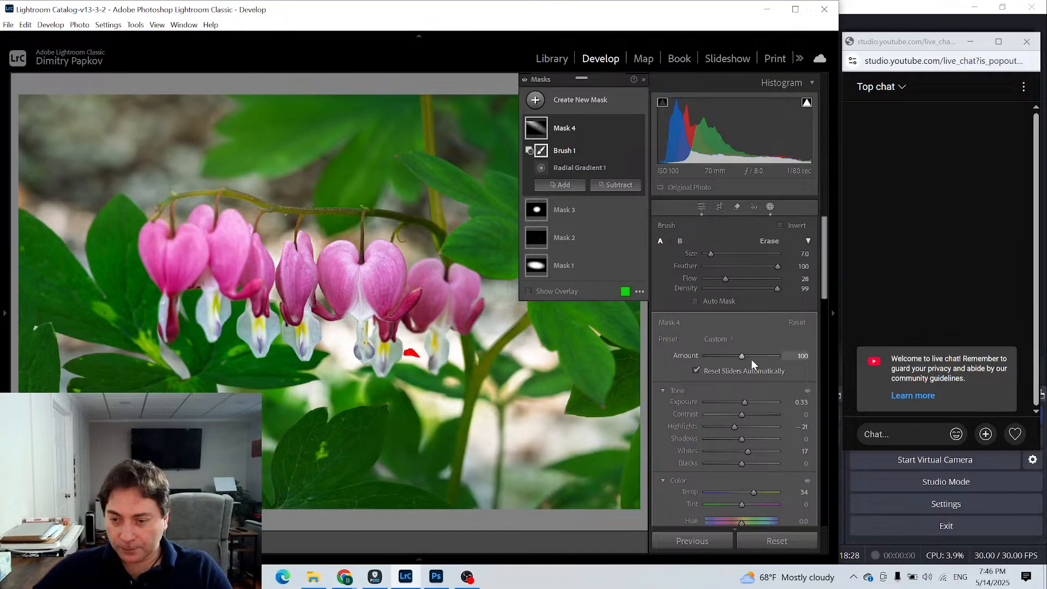
mouse_move(741, 356)
mouse_down()
mouse_move(781, 356)
mouse_move(748, 357)
mouse_up()
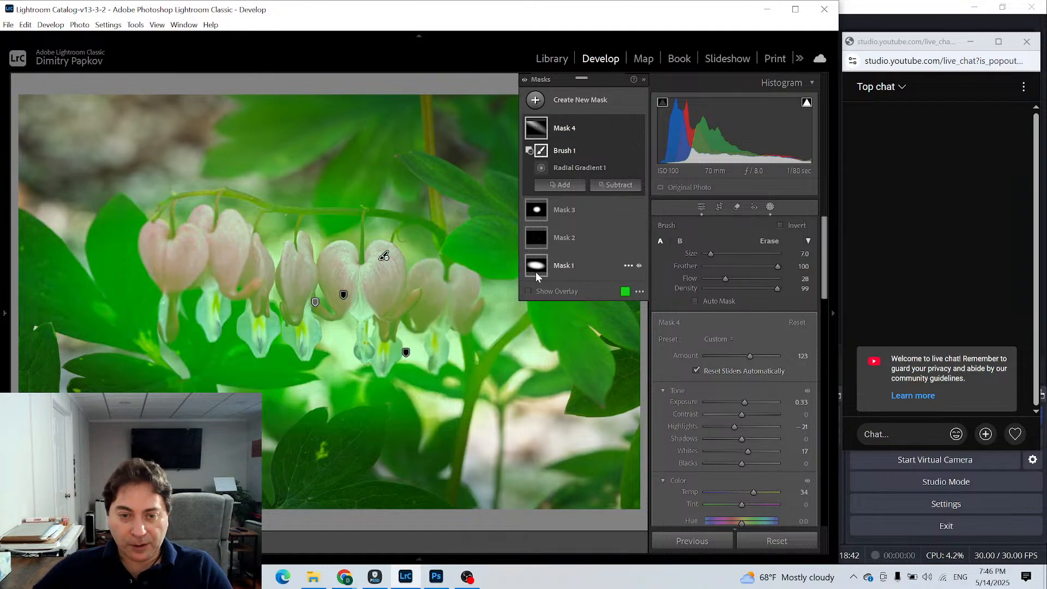
- Duplicate and invert Mask 1, and enlarge the inverted ellipse around the flowers in both directions
right_click(536, 267)
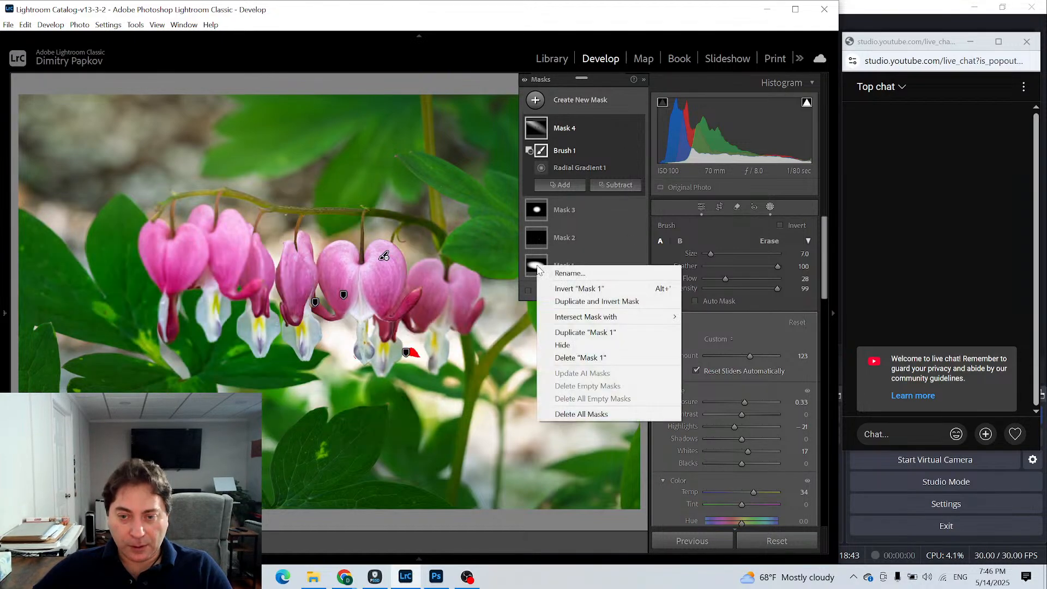
click(597, 301)
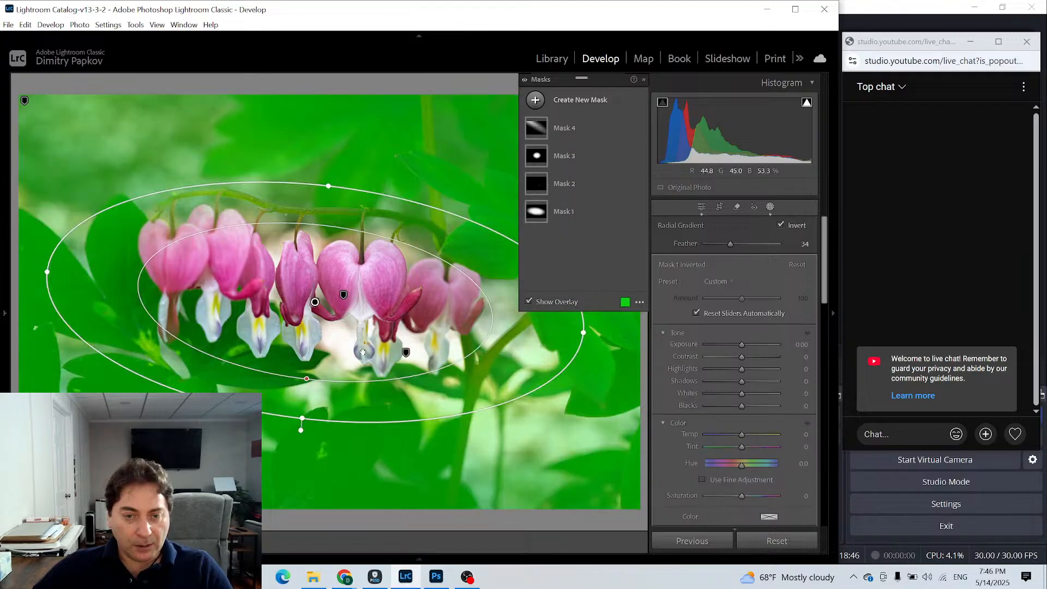
drag(301, 420, 295, 468)
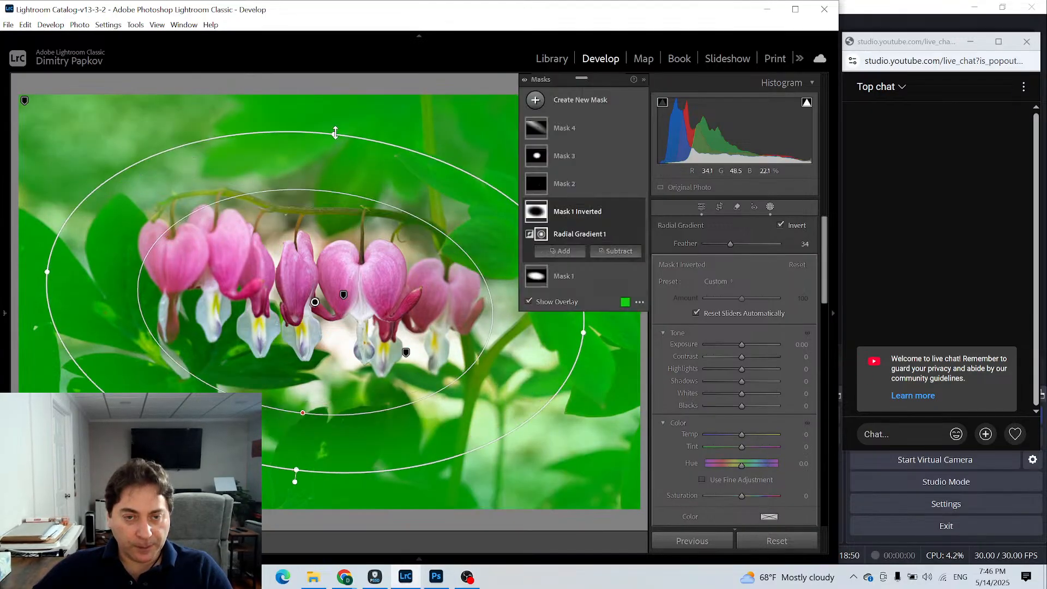
drag(338, 134, 340, 85)
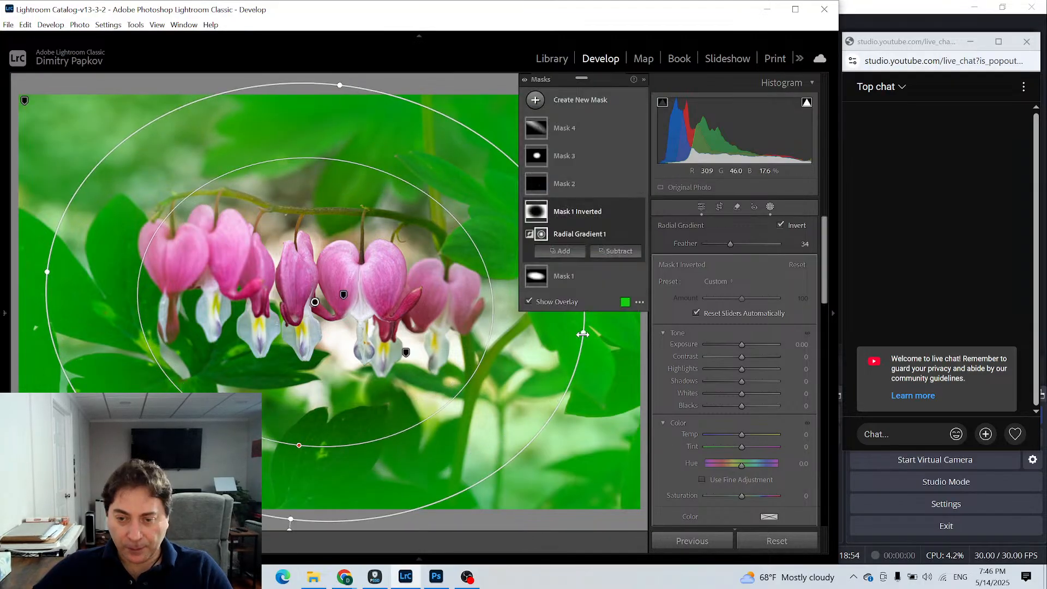
drag(584, 331, 658, 355)
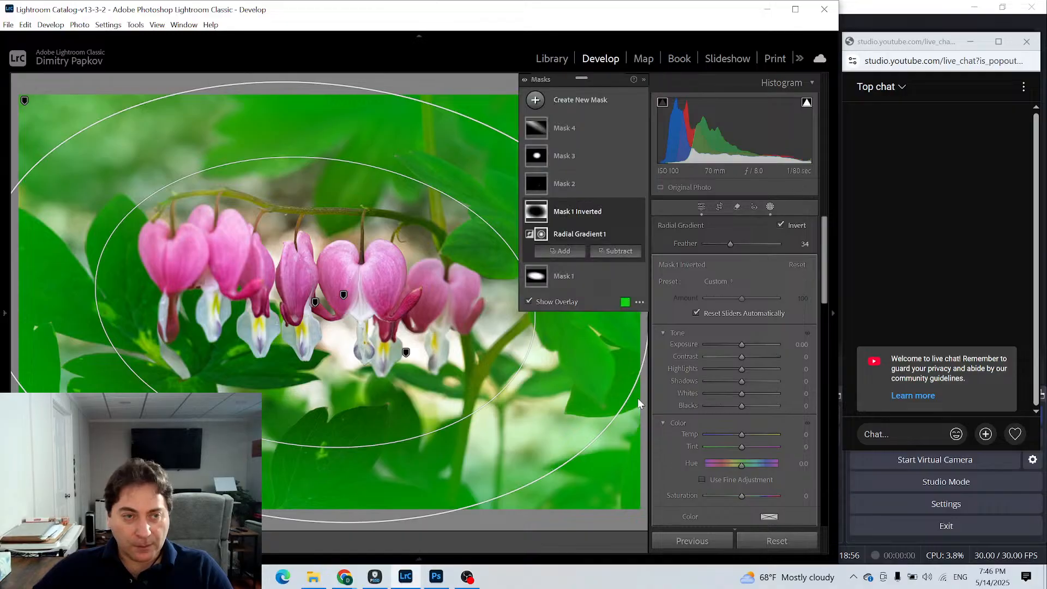
- Extend the inverted mask's ellipse further beyond the photo's edges in a zoomed-out view, ending on the fitted photo
click(5, 318)
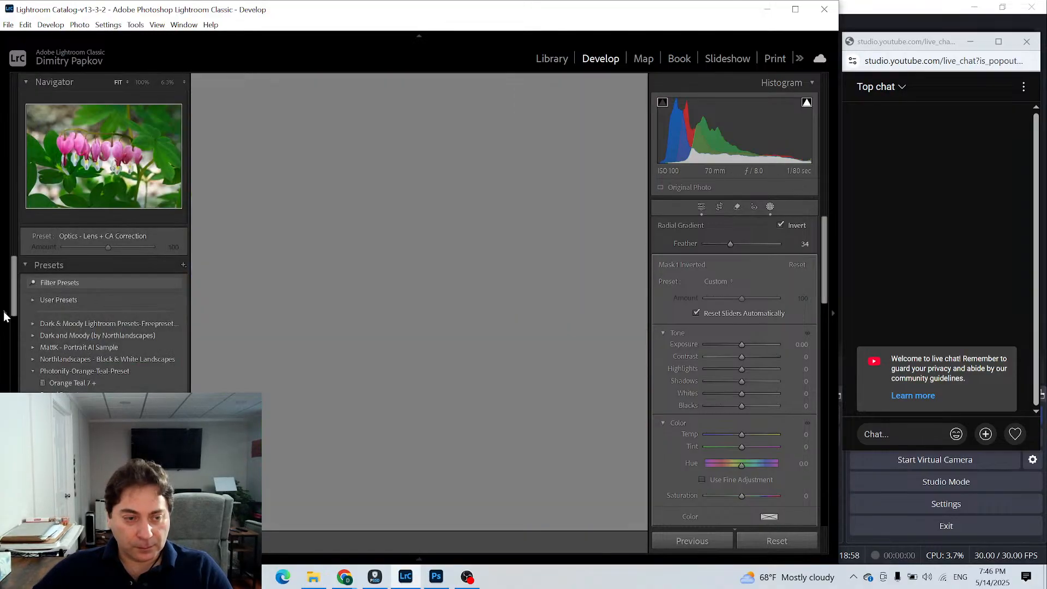
click(169, 83)
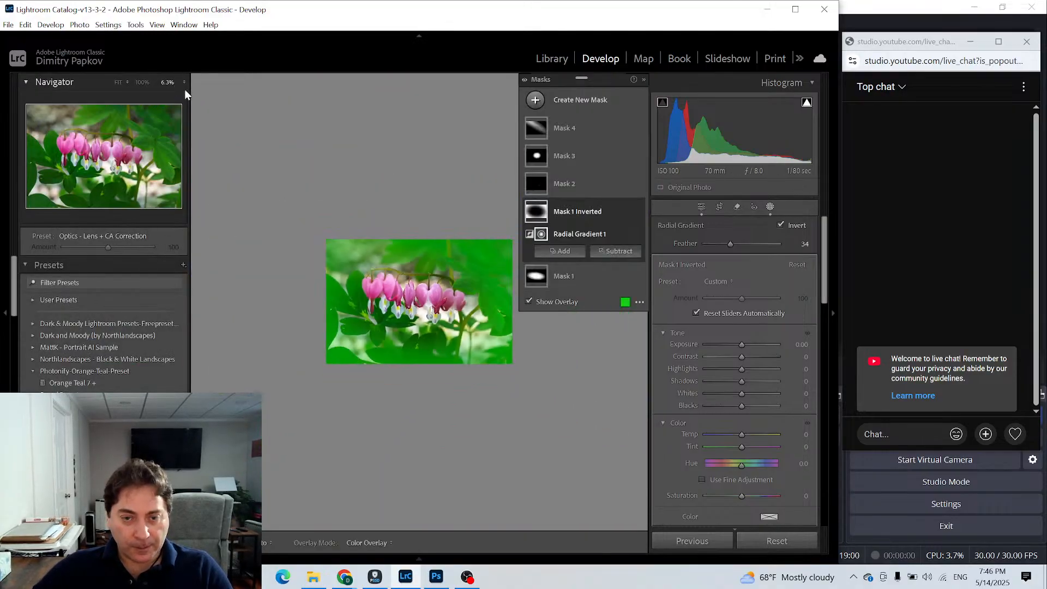
drag(510, 317, 537, 318)
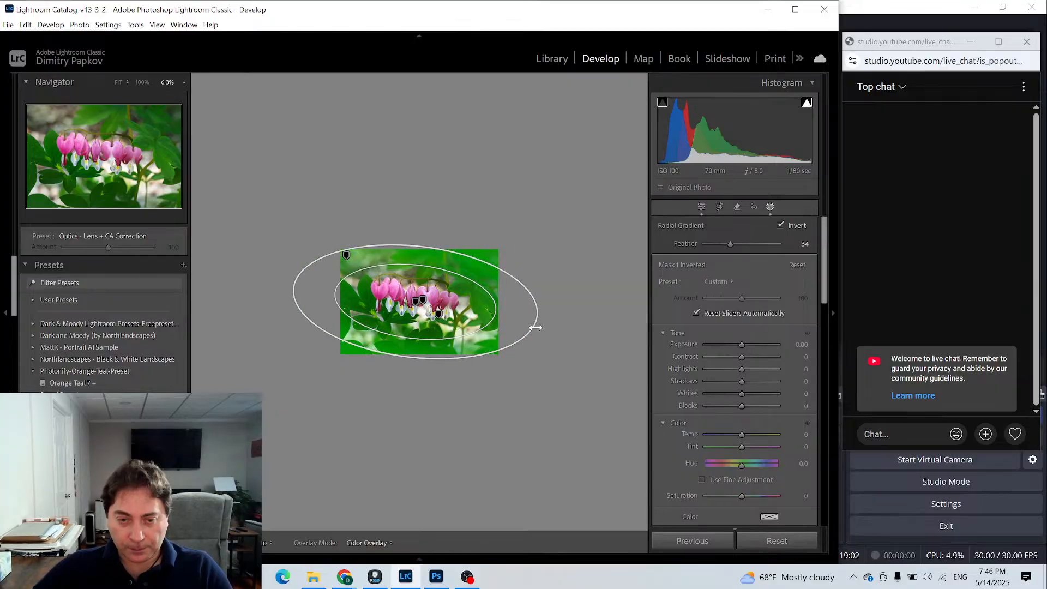
drag(425, 243, 427, 237)
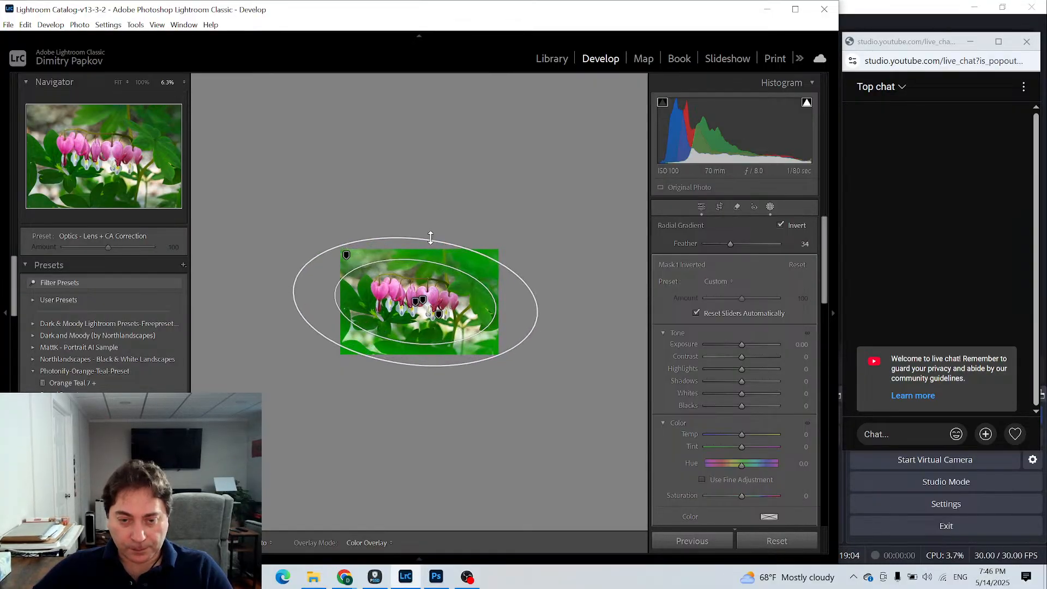
click(117, 82)
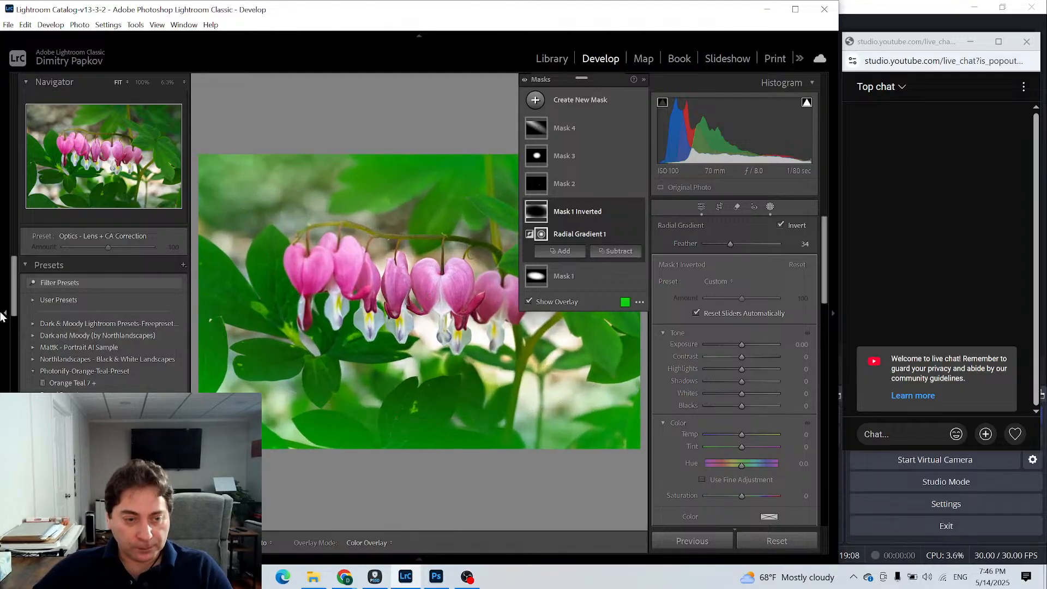
click(1, 315)
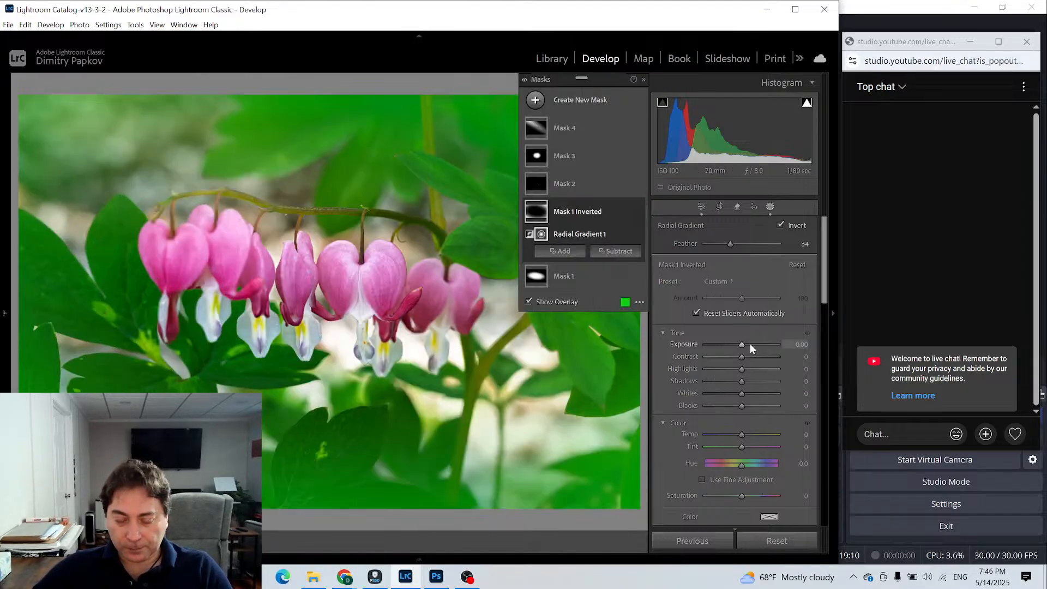
- Set the inverted mask's Exposure to -0.74 to darken the photo's edges, and return to the Basic adjustments
drag(741, 345, 735, 346)
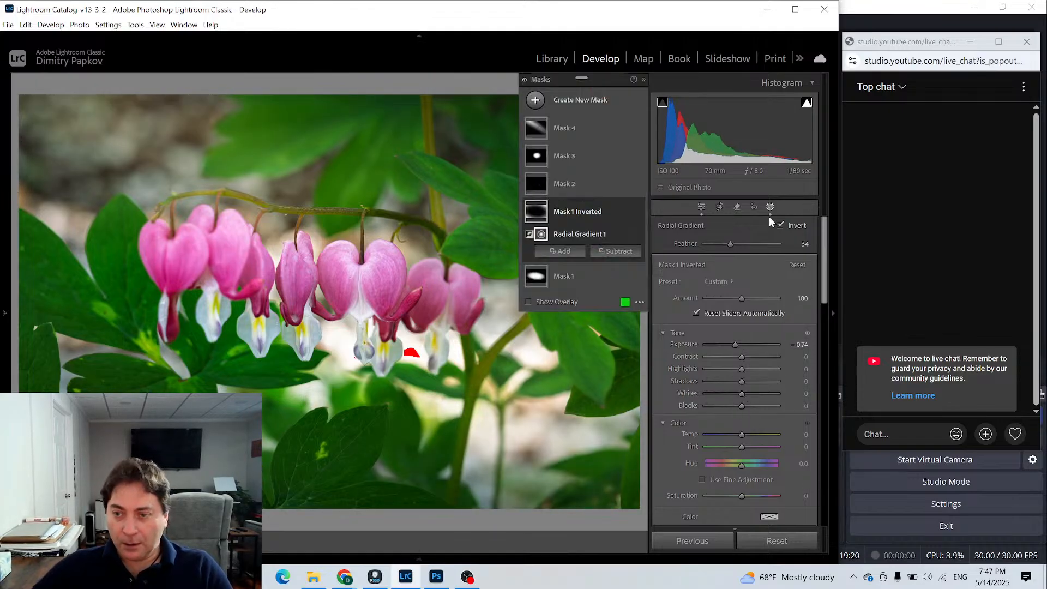
click(699, 206)
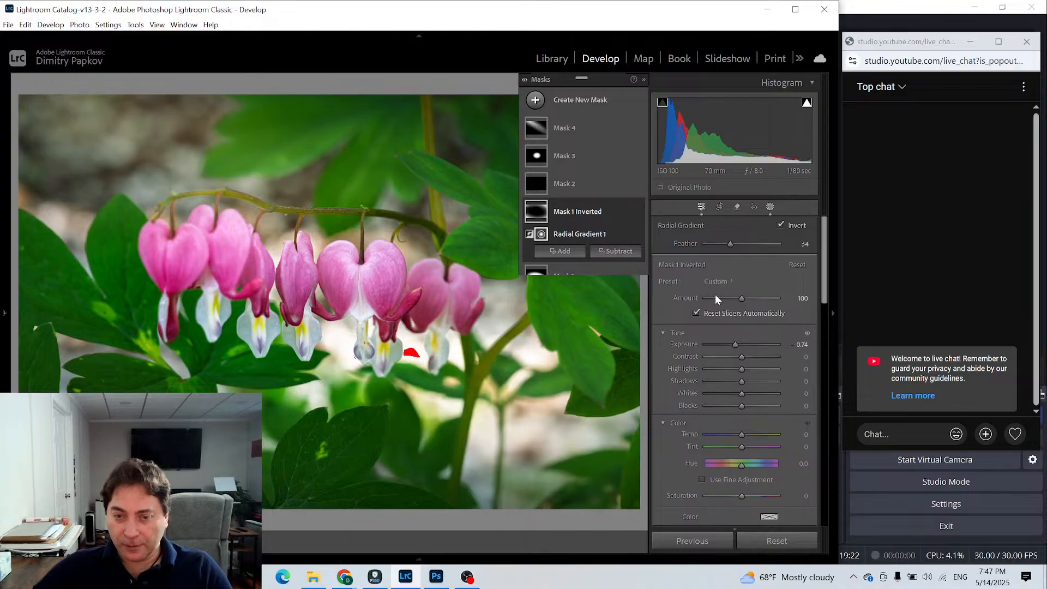
click(805, 225)
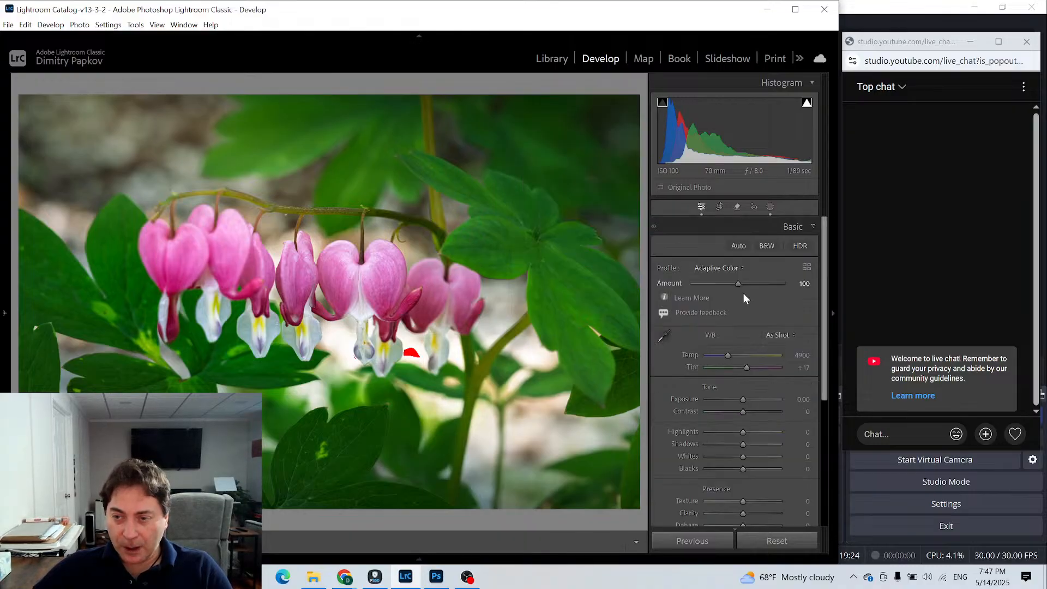
- Set the photo's Temp to 4514, and start a new brush mask with Exposure -1.07 and Auto Mask on
drag(728, 355, 723, 354)
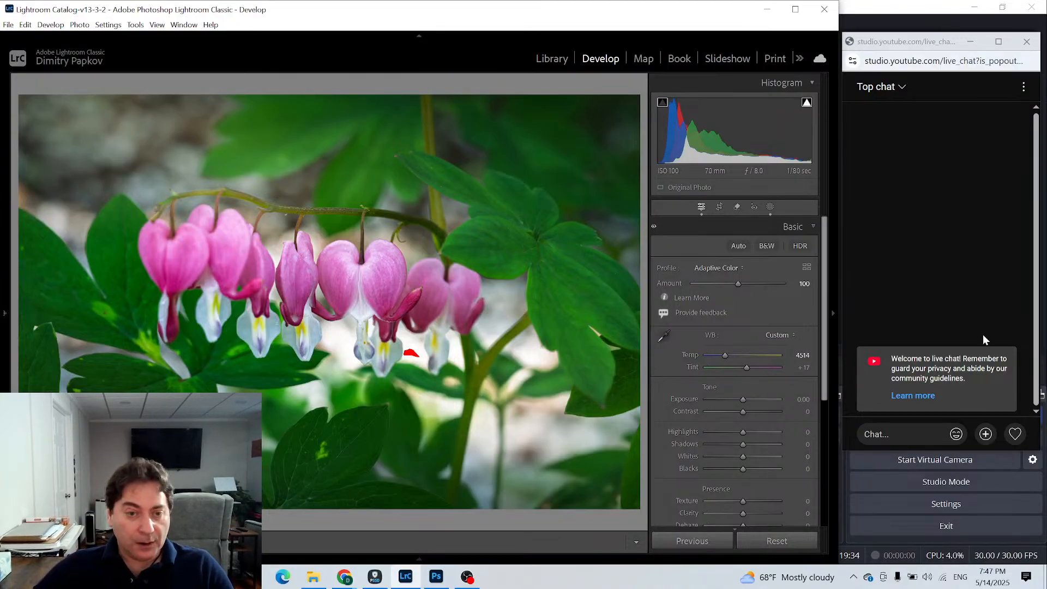
click(770, 206)
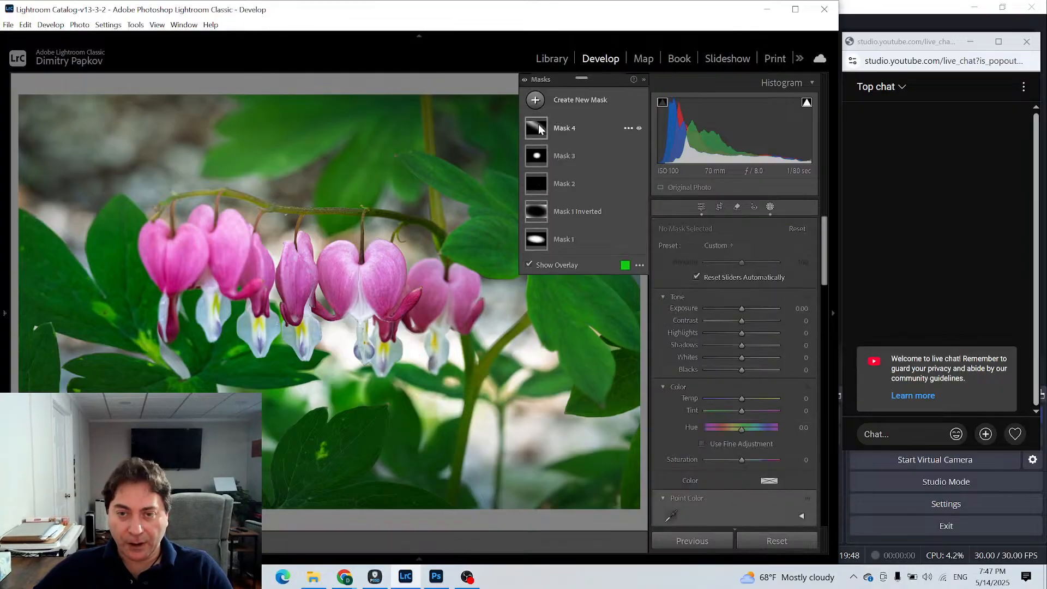
click(537, 102)
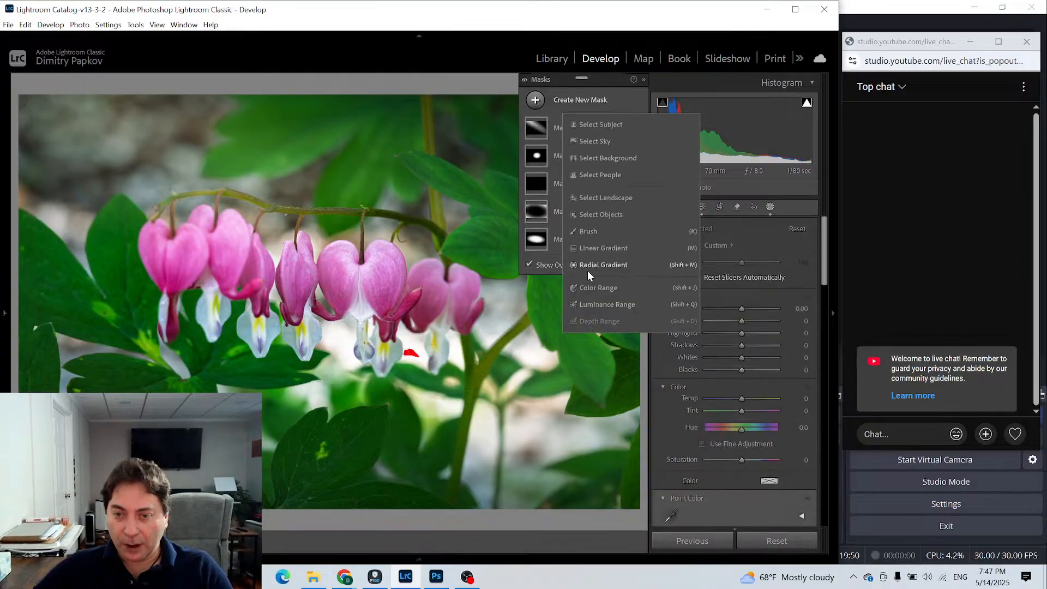
click(581, 233)
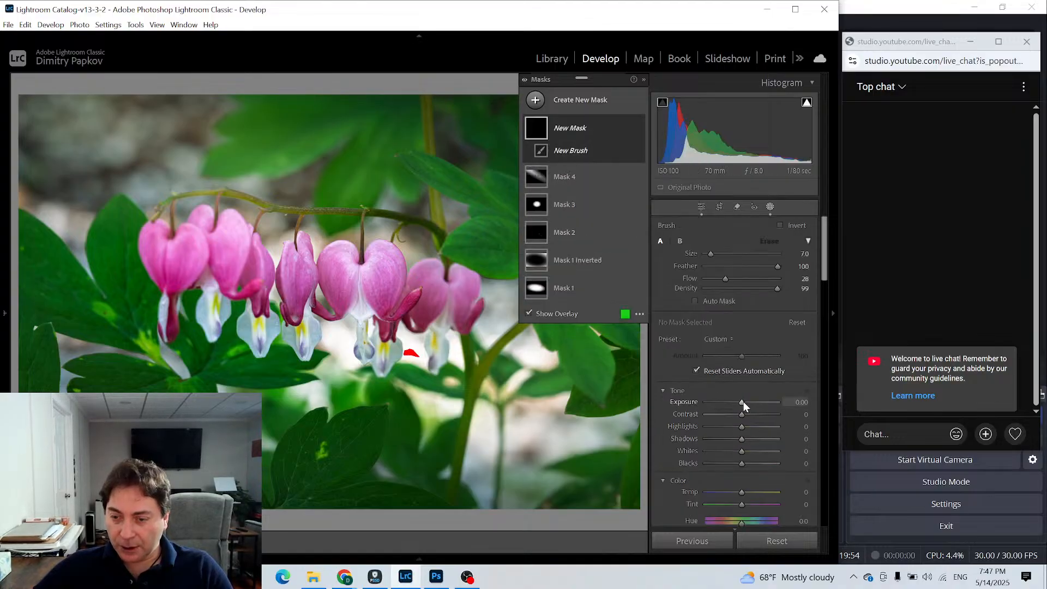
drag(743, 401, 734, 401)
click(710, 300)
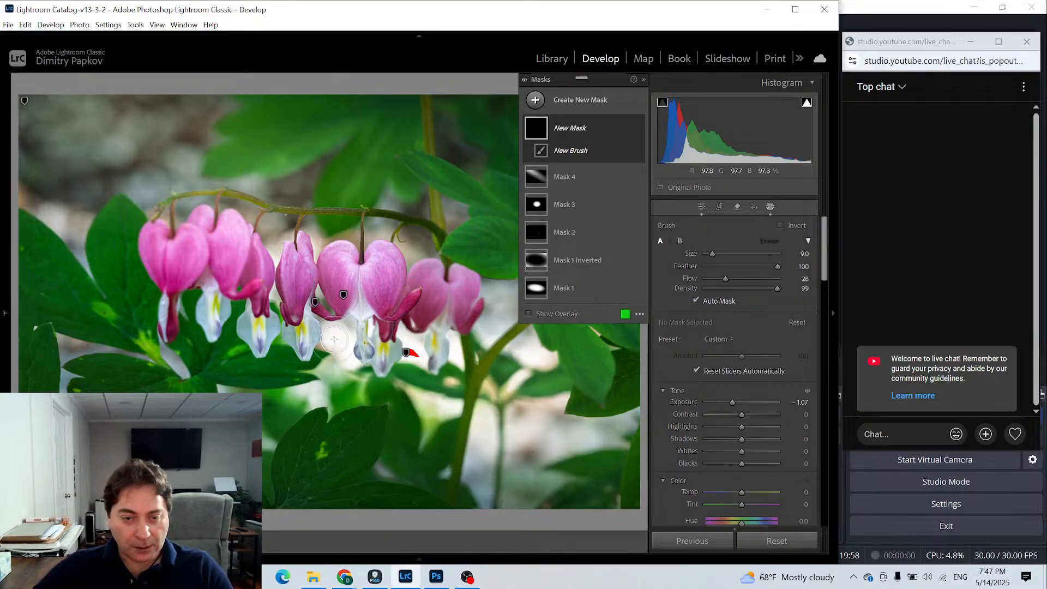
- Paint the darkening mask at brush size 9 over the photo's upper-left corner and the bright background patches between and below the flowers
scroll(73, 152, up, 2)
click(39, 119)
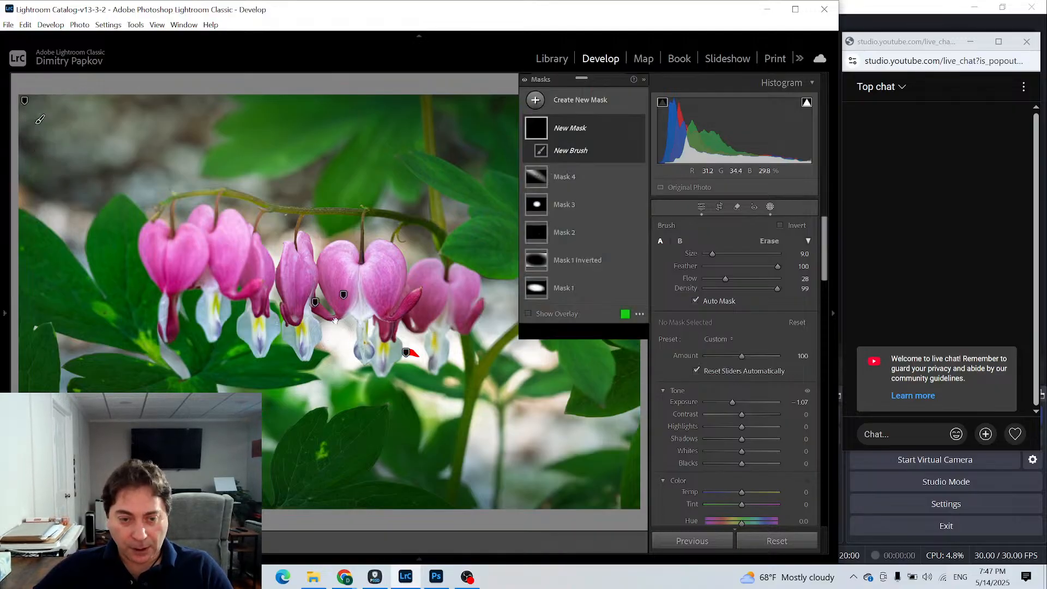
mouse_move(339, 337)
mouse_down()
mouse_move(337, 358)
mouse_move(345, 335)
mouse_move(342, 368)
mouse_move(343, 339)
mouse_move(326, 370)
mouse_move(333, 334)
mouse_move(329, 364)
mouse_move(343, 334)
mouse_move(353, 368)
mouse_move(328, 395)
mouse_move(332, 376)
mouse_move(298, 389)
mouse_move(307, 400)
mouse_move(343, 358)
mouse_move(368, 378)
mouse_move(451, 334)
mouse_move(466, 367)
mouse_move(454, 328)
mouse_move(461, 360)
mouse_move(446, 334)
mouse_move(462, 351)
mouse_up()
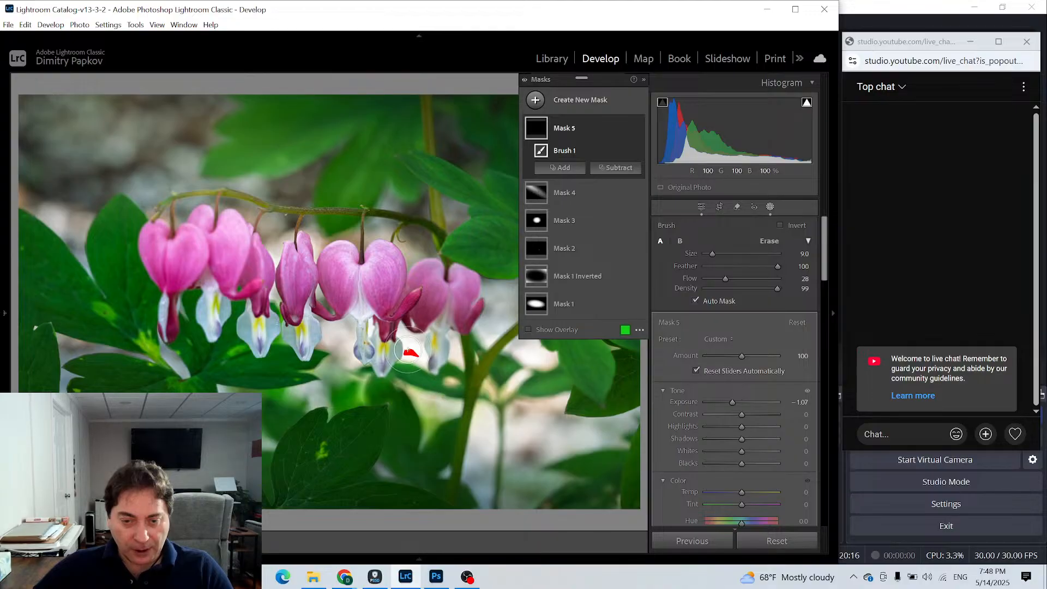
mouse_move(406, 334)
mouse_down()
mouse_move(413, 359)
mouse_move(398, 359)
mouse_move(409, 345)
mouse_move(417, 363)
mouse_move(423, 351)
mouse_move(404, 347)
mouse_move(409, 382)
mouse_up()
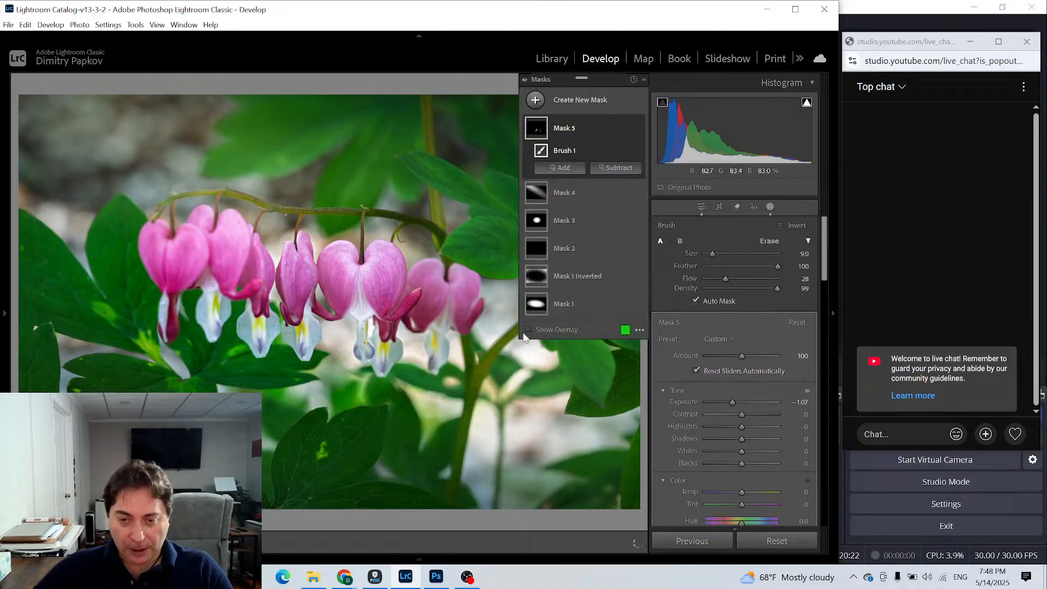
mouse_move(483, 488)
mouse_down()
mouse_move(477, 474)
mouse_move(526, 422)
mouse_move(537, 436)
mouse_move(532, 415)
mouse_up()
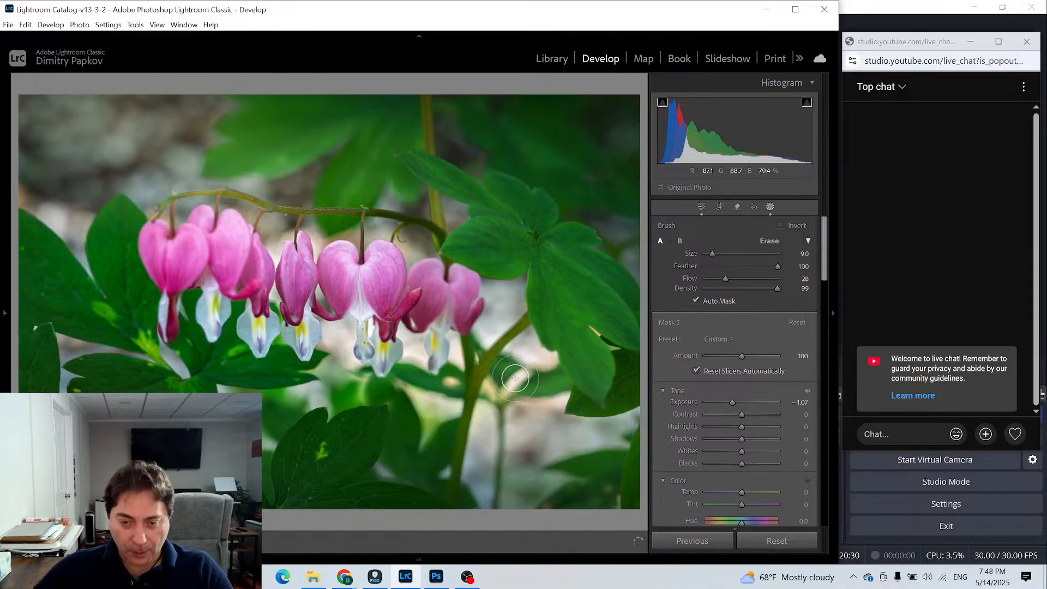
mouse_move(515, 378)
mouse_down()
mouse_move(507, 404)
mouse_move(533, 375)
mouse_move(516, 371)
mouse_move(515, 356)
mouse_move(513, 378)
mouse_up()
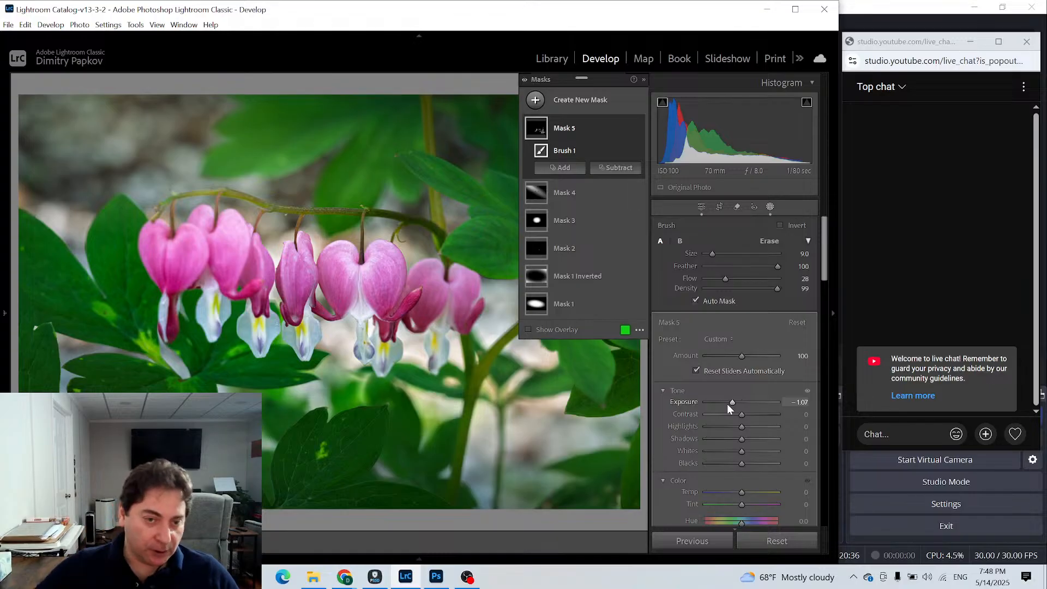
- Start another brush mask with Highlights 6, Whites 14 and Temp 20
click(536, 100)
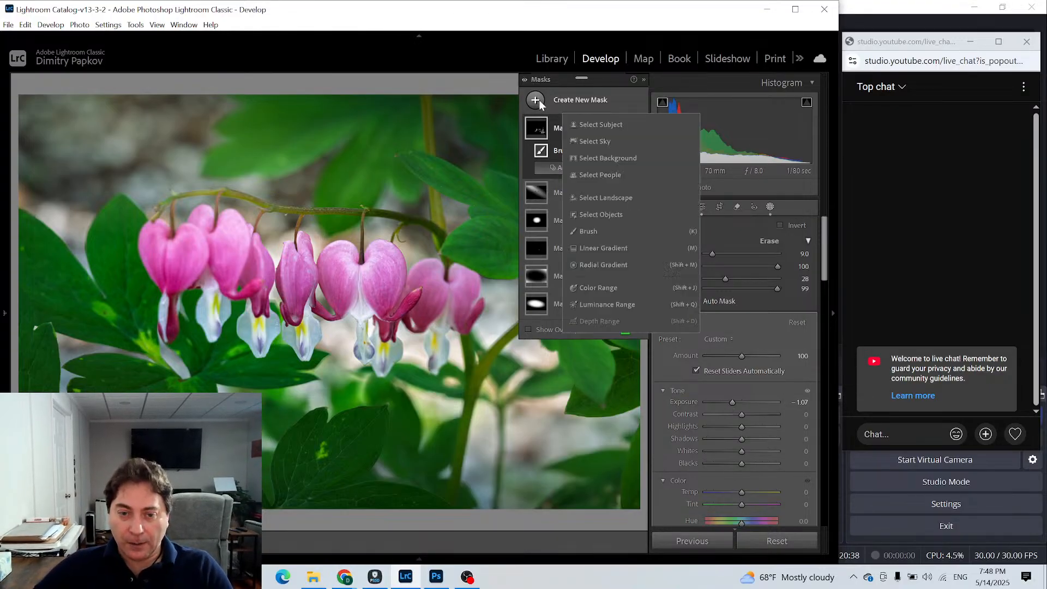
click(585, 232)
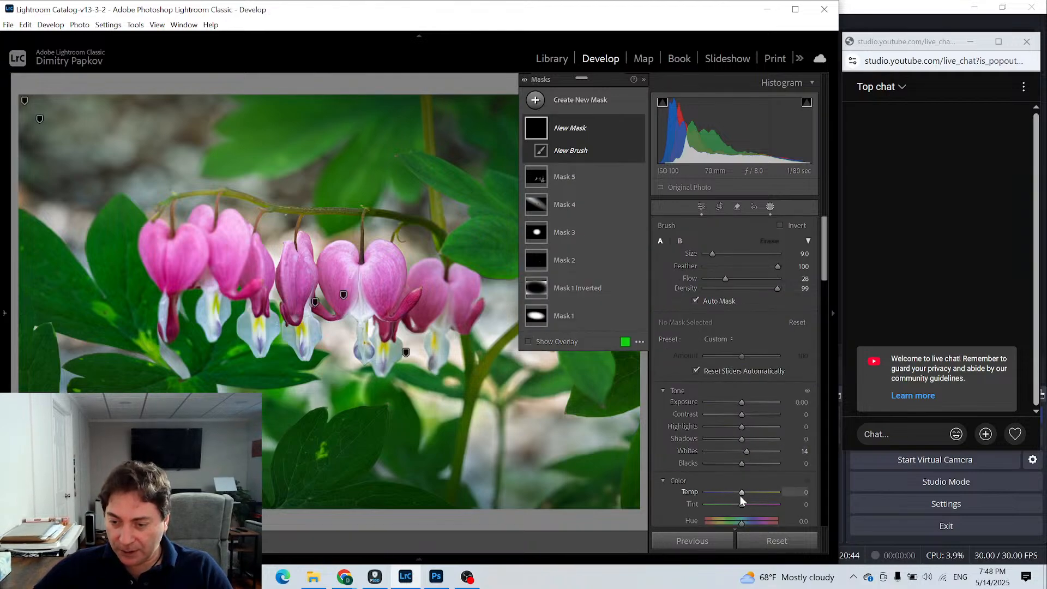
drag(743, 492, 749, 493)
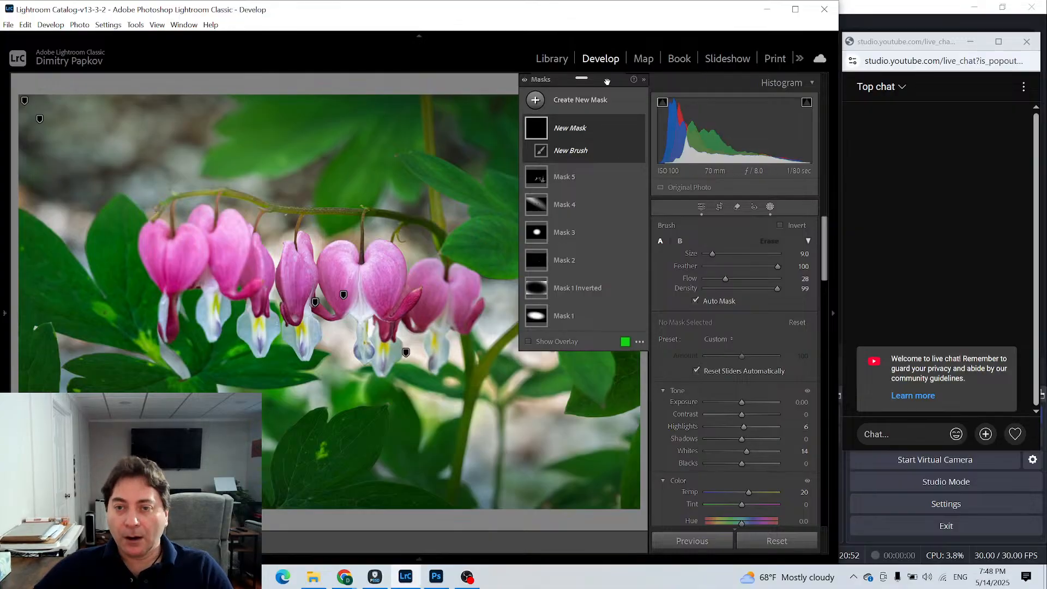
- Move the Masks panel over the photo's left edge to uncover the large leaves on the right
mouse_move(605, 81)
mouse_down()
mouse_move(637, 87)
mouse_move(645, 107)
mouse_up()
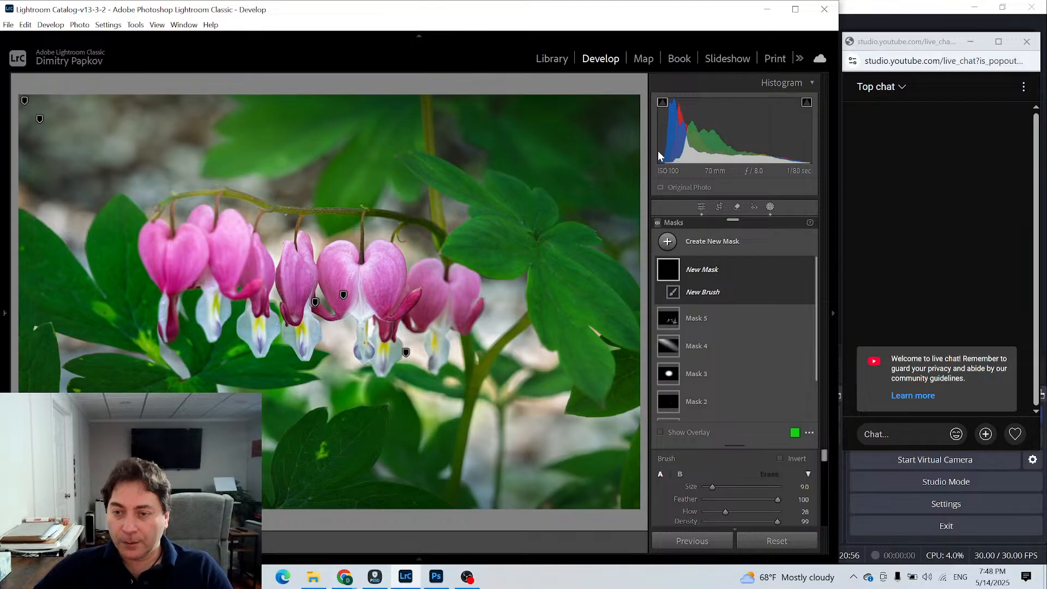
click(702, 236)
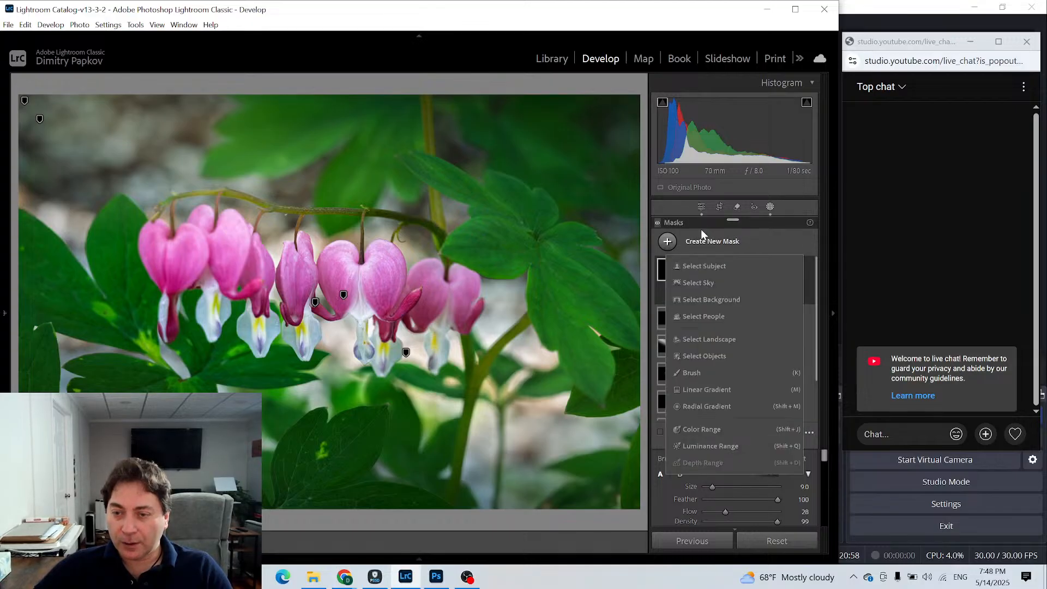
mouse_move(701, 224)
mouse_down()
mouse_move(557, 159)
mouse_move(598, 70)
mouse_move(395, 219)
mouse_move(55, 216)
mouse_move(49, 235)
mouse_move(346, 173)
mouse_move(673, 78)
mouse_move(702, 80)
mouse_move(628, 94)
mouse_move(622, 272)
mouse_move(681, 266)
mouse_move(614, 267)
mouse_move(450, 324)
mouse_move(103, 276)
mouse_move(93, 243)
mouse_move(84, 264)
mouse_up()
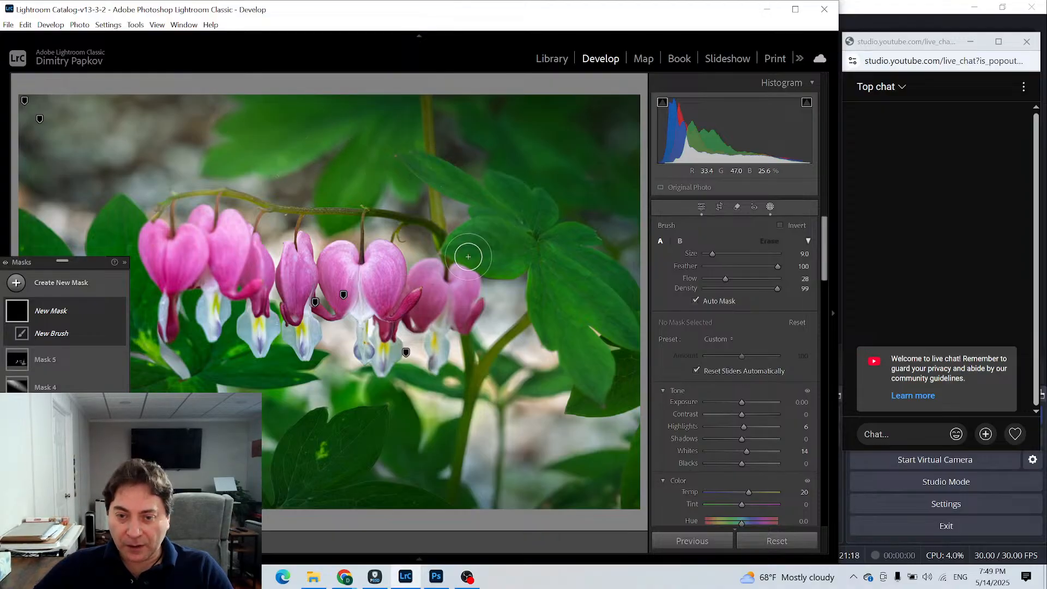
- Paint the warm brightening mask over the large leaves right of the flowers, and set its Exposure to 0.33
mouse_move(414, 167)
mouse_down()
mouse_move(485, 203)
mouse_move(406, 153)
mouse_move(496, 217)
mouse_move(479, 195)
mouse_move(403, 164)
mouse_move(525, 240)
mouse_move(470, 259)
mouse_move(408, 249)
mouse_move(515, 230)
mouse_move(517, 241)
mouse_move(500, 228)
mouse_move(503, 248)
mouse_move(538, 313)
mouse_move(533, 264)
mouse_move(553, 332)
mouse_move(565, 314)
mouse_move(604, 422)
mouse_move(525, 237)
mouse_move(461, 240)
mouse_move(509, 229)
mouse_move(476, 254)
mouse_move(483, 268)
mouse_move(498, 242)
mouse_move(520, 232)
mouse_move(480, 226)
mouse_move(487, 256)
mouse_move(515, 273)
mouse_move(524, 260)
mouse_move(511, 232)
mouse_move(422, 170)
mouse_move(524, 225)
mouse_move(534, 265)
mouse_move(525, 239)
mouse_move(567, 301)
mouse_up()
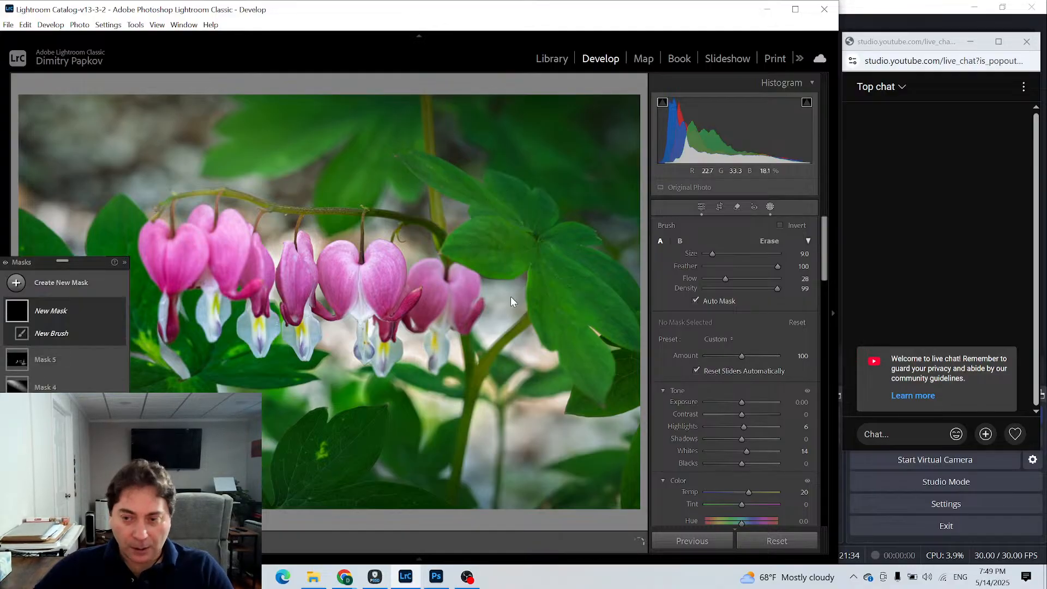
drag(741, 400, 744, 401)
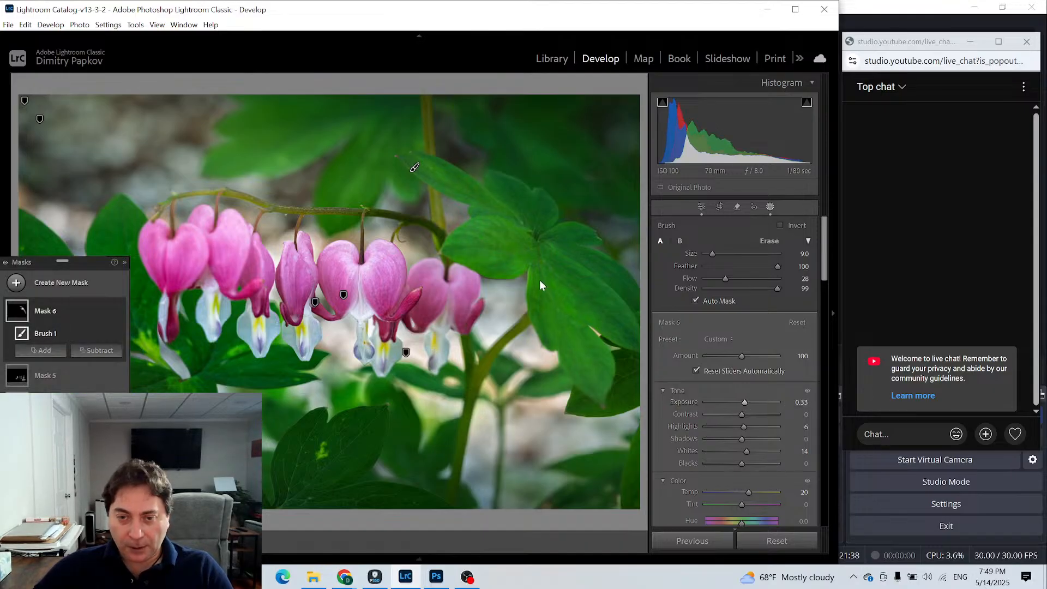
mouse_move(566, 267)
mouse_down()
mouse_move(621, 332)
mouse_move(561, 257)
mouse_move(629, 331)
mouse_up()
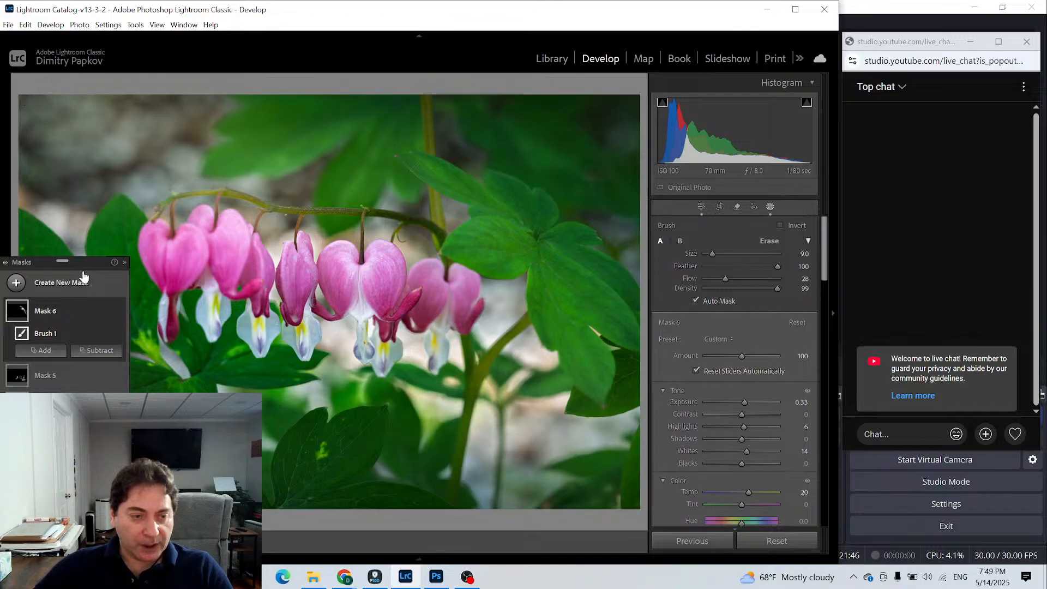
drag(82, 262, 120, 240)
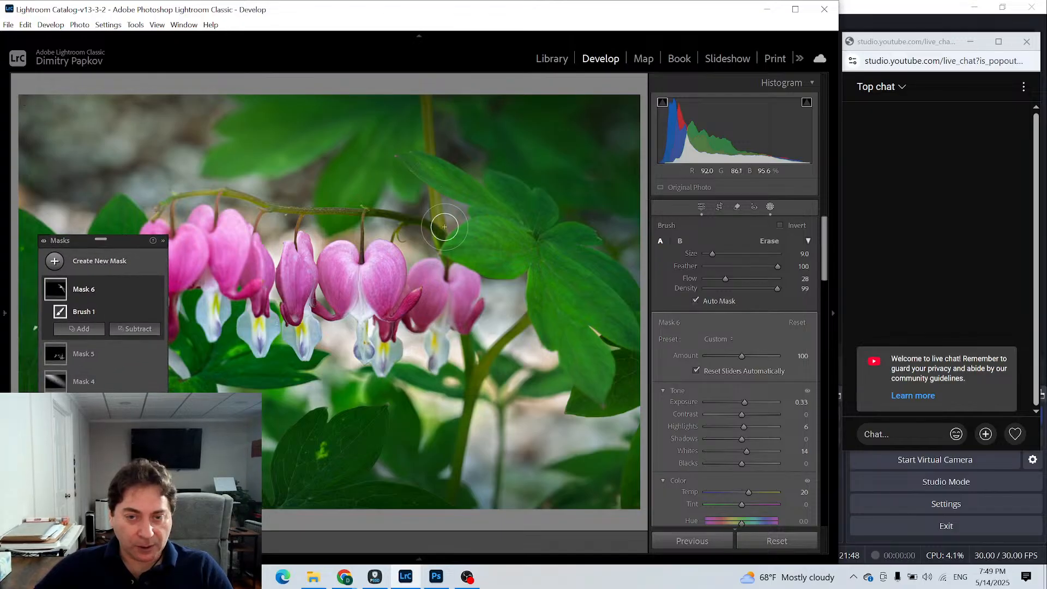
mouse_move(432, 169)
mouse_down()
mouse_move(463, 175)
mouse_move(436, 177)
mouse_move(465, 189)
mouse_up()
mouse_move(467, 236)
mouse_down()
mouse_move(499, 246)
mouse_move(493, 256)
mouse_move(467, 245)
mouse_move(450, 253)
mouse_move(513, 275)
mouse_move(495, 260)
mouse_move(514, 258)
mouse_move(491, 242)
mouse_move(446, 243)
mouse_move(480, 244)
mouse_up()
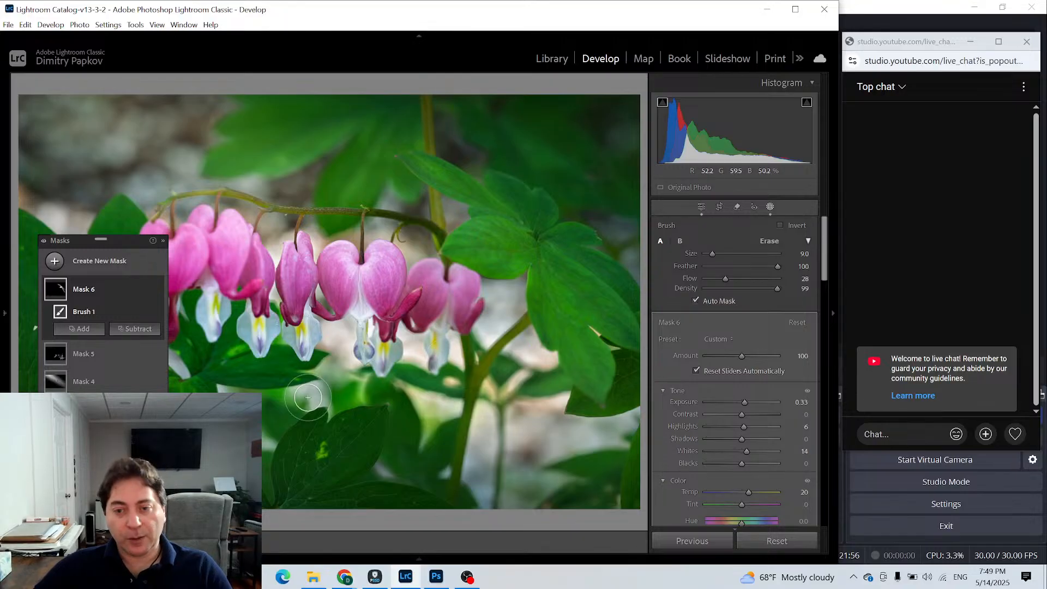
- Start a new brush mask with Blacks -12 and Exposure -0.51
click(54, 262)
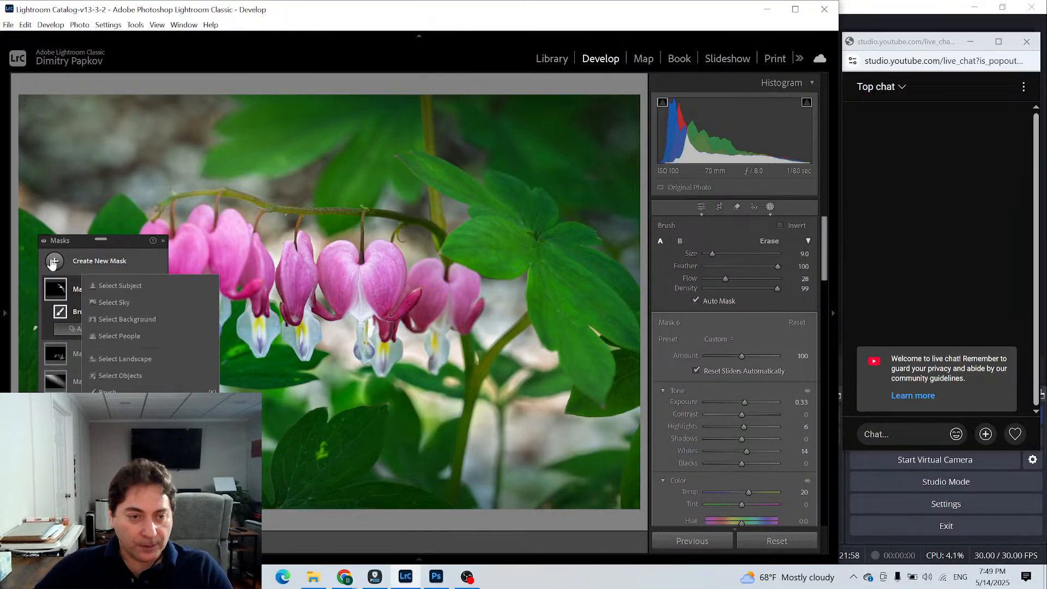
click(149, 357)
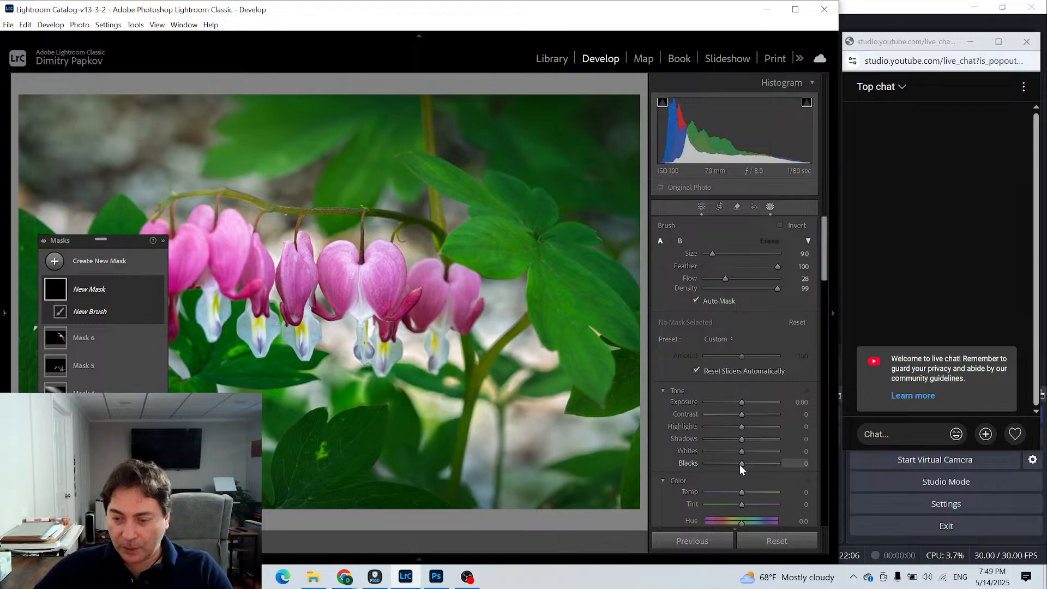
drag(739, 463, 734, 463)
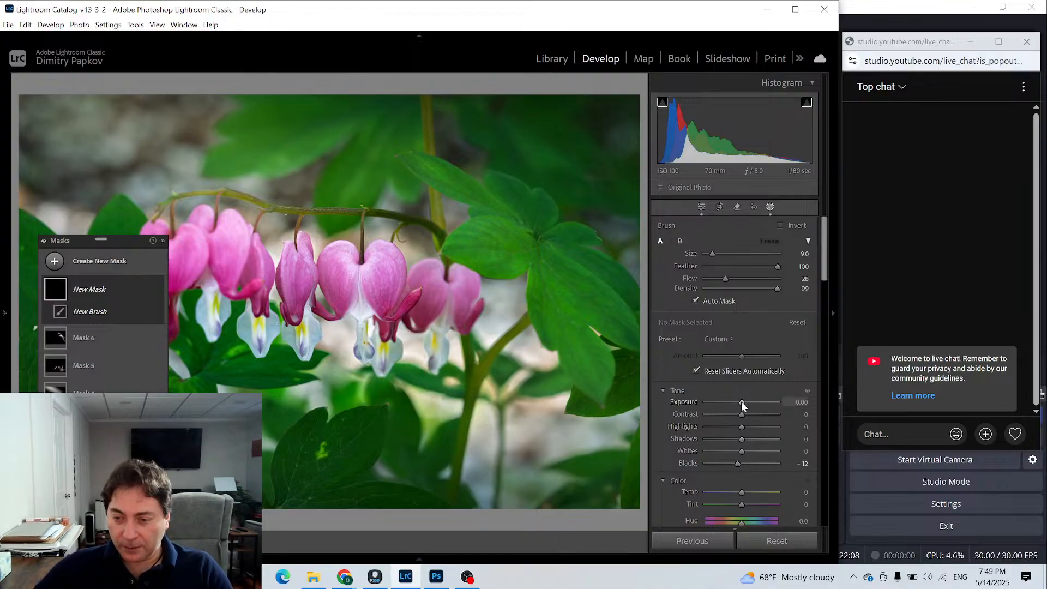
drag(741, 402, 735, 402)
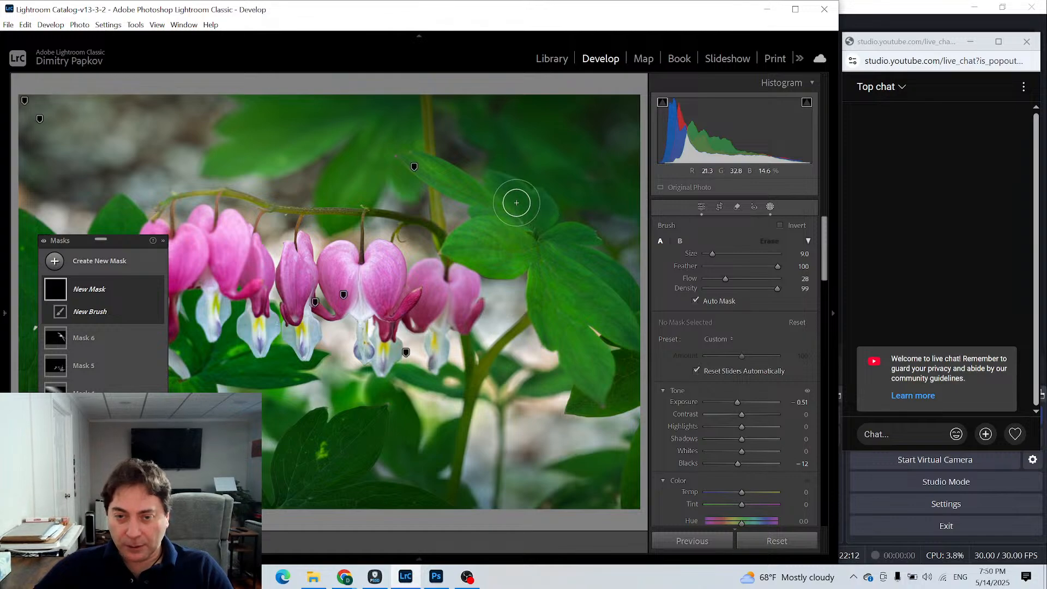
- Turn Auto Mask off and paint Mask 7 over parts of the large leaves, then at brush size 6 over the central flower's right half
mouse_move(501, 188)
mouse_down()
mouse_move(537, 223)
mouse_move(541, 198)
mouse_up()
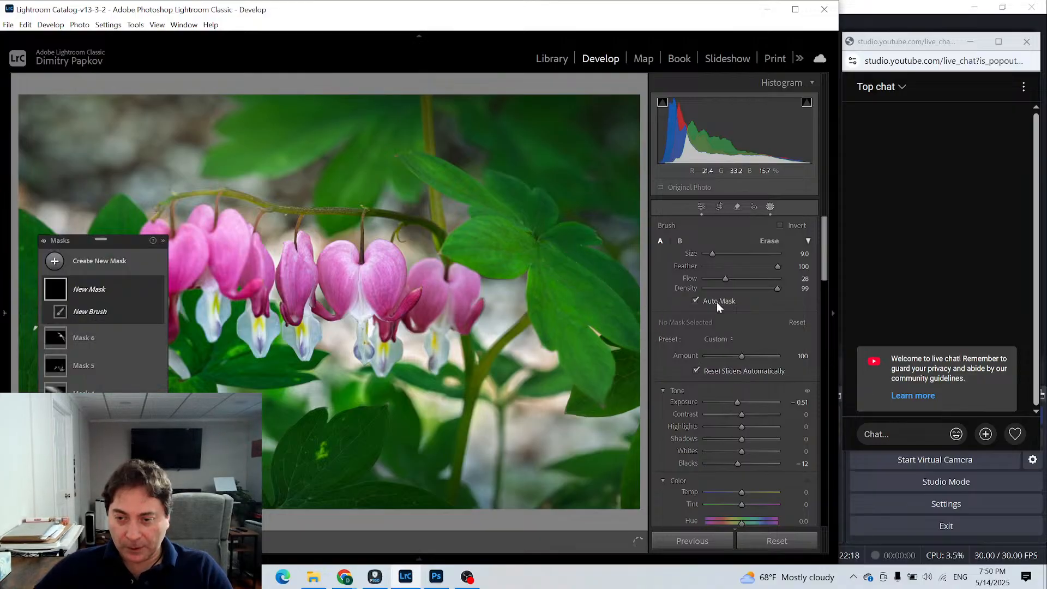
click(695, 301)
drag(559, 255, 633, 324)
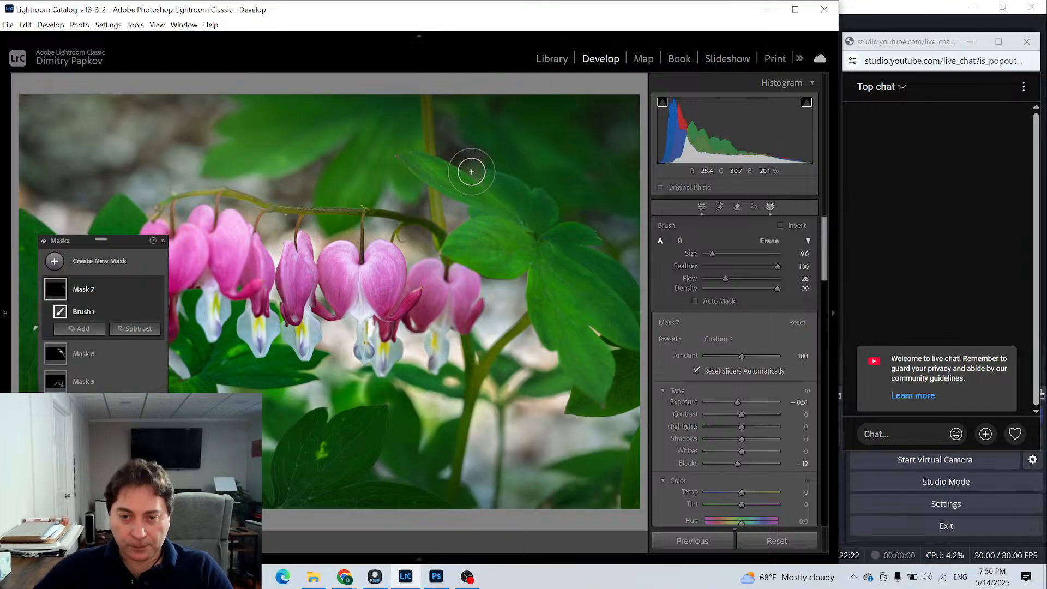
drag(493, 184, 537, 234)
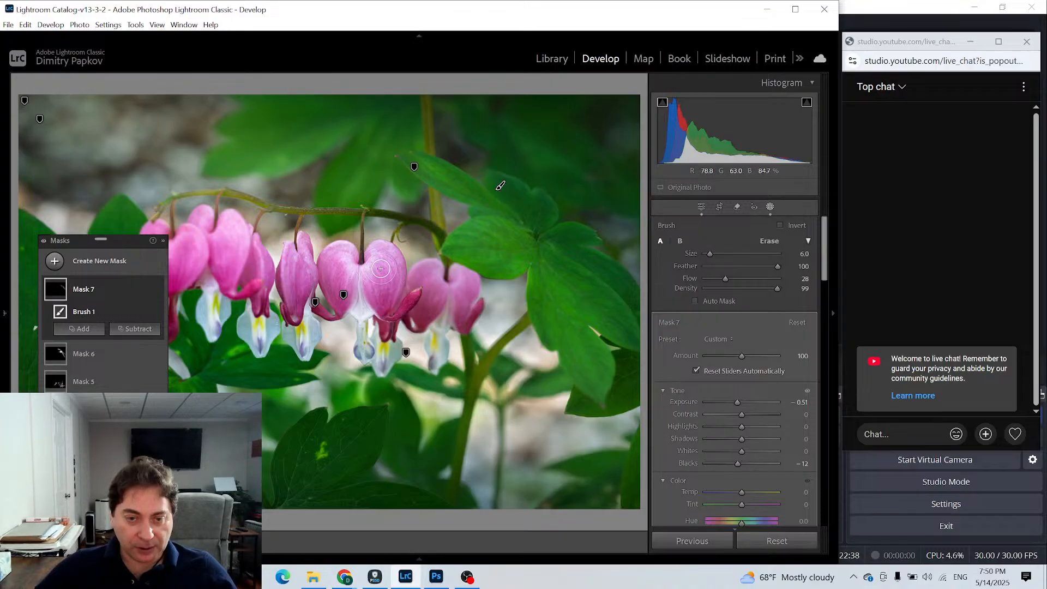
mouse_move(380, 251)
mouse_down()
mouse_move(402, 278)
mouse_move(396, 254)
mouse_move(373, 238)
mouse_move(392, 289)
mouse_up()
drag(385, 251, 390, 302)
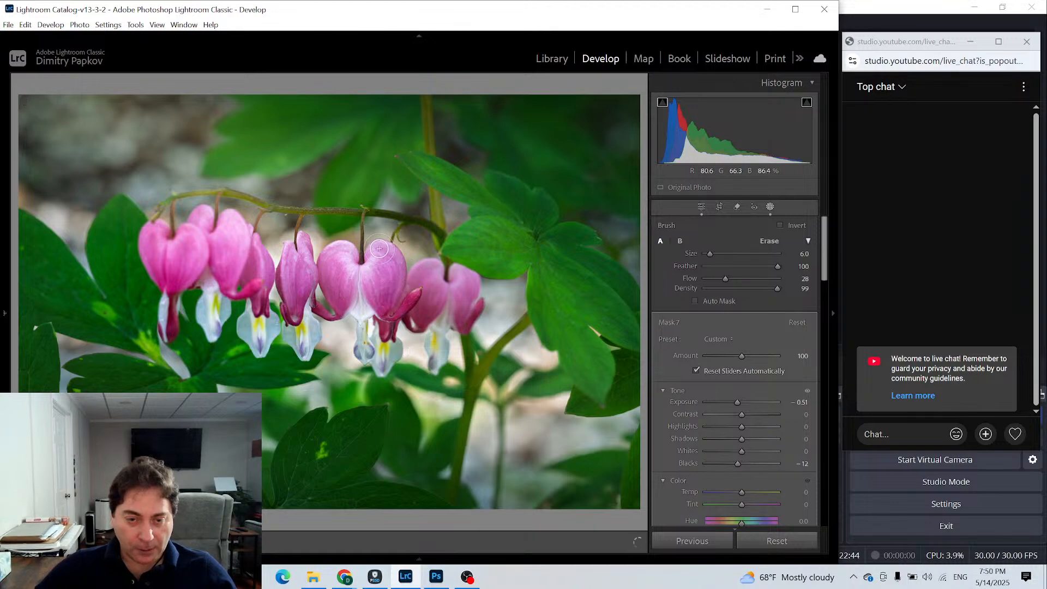
- Select Mask 6 and paint its brightening over the central flower's left half and white tip, and over the flower to its left
click(52, 353)
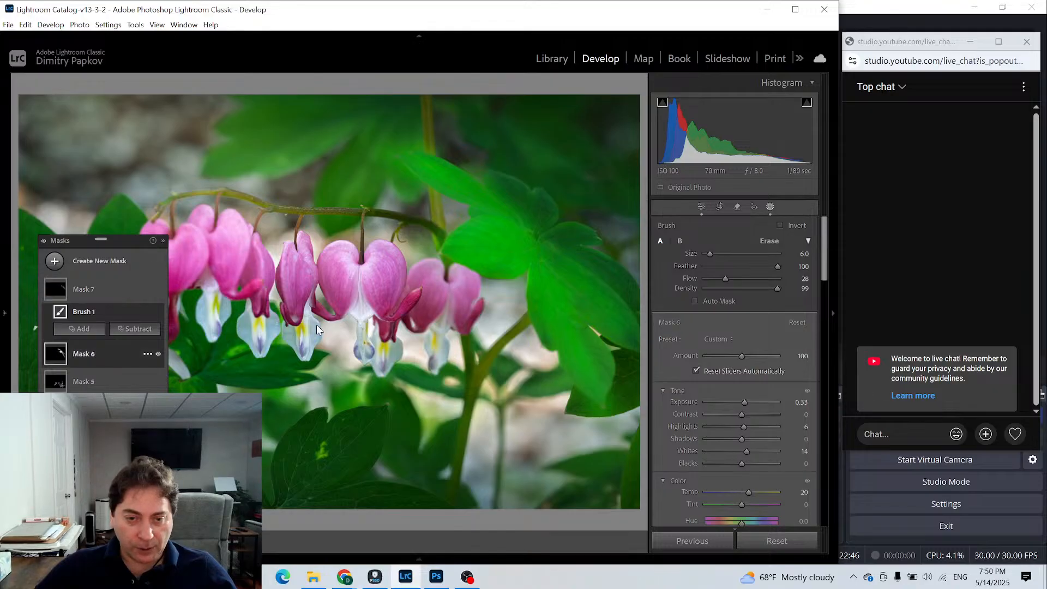
mouse_move(345, 248)
mouse_down()
mouse_move(337, 261)
mouse_move(350, 273)
mouse_up()
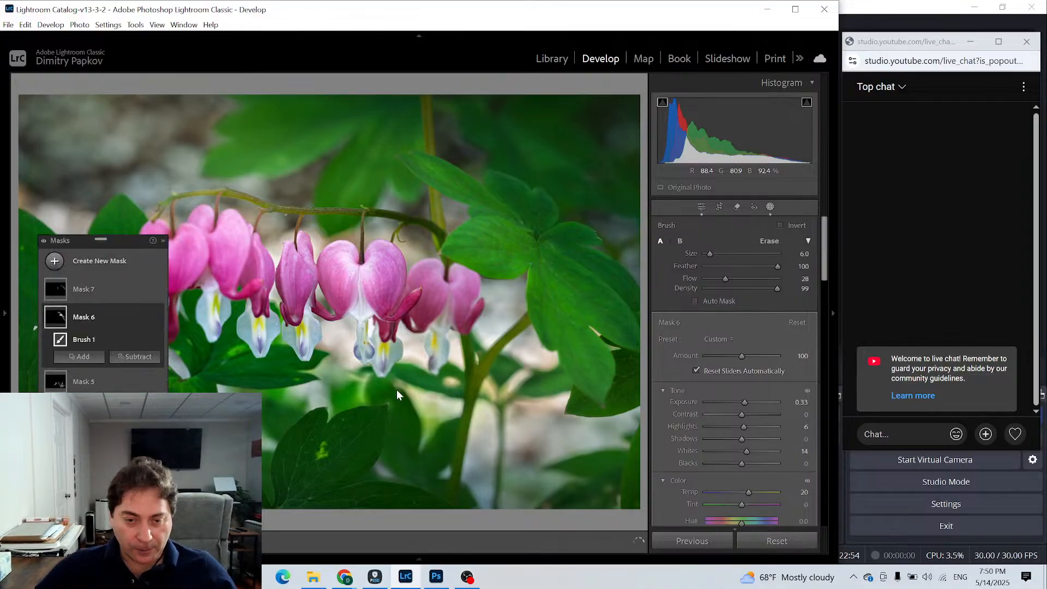
drag(361, 304, 369, 345)
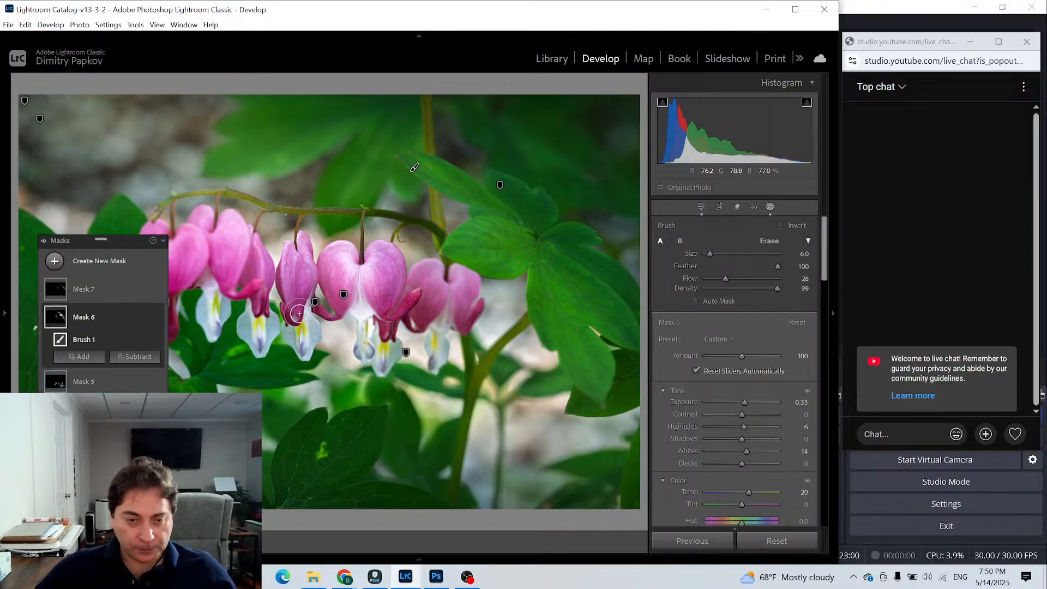
mouse_move(299, 313)
mouse_down()
mouse_move(306, 346)
mouse_move(308, 301)
mouse_up()
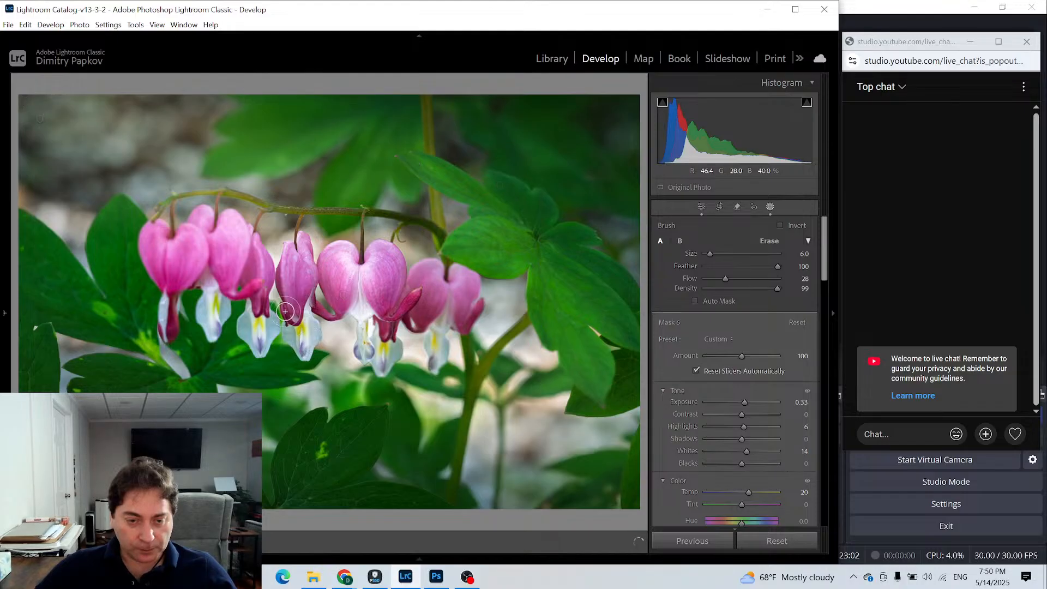
drag(294, 353, 295, 332)
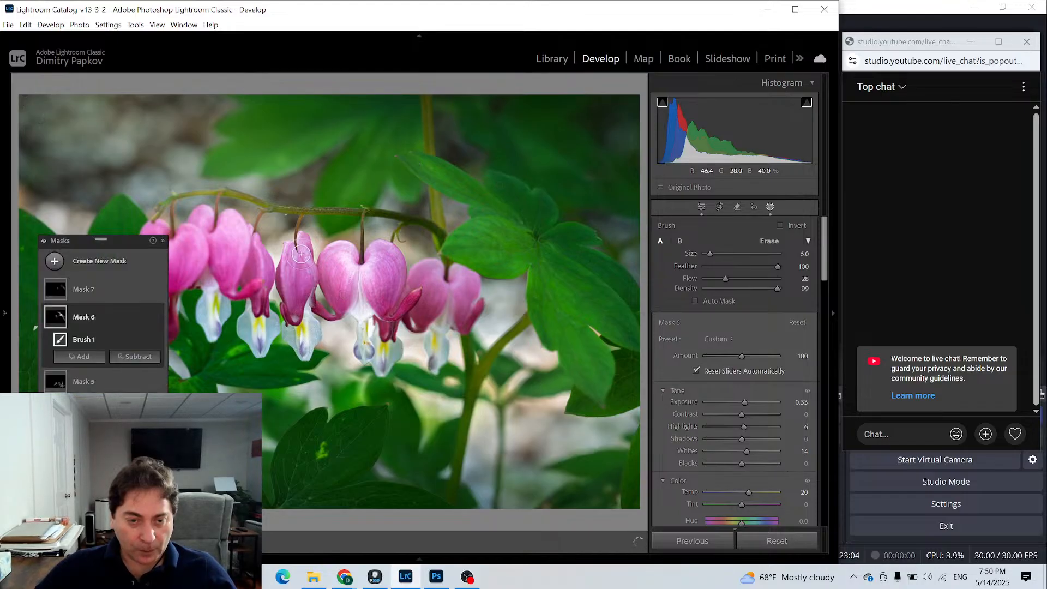
drag(289, 257, 292, 267)
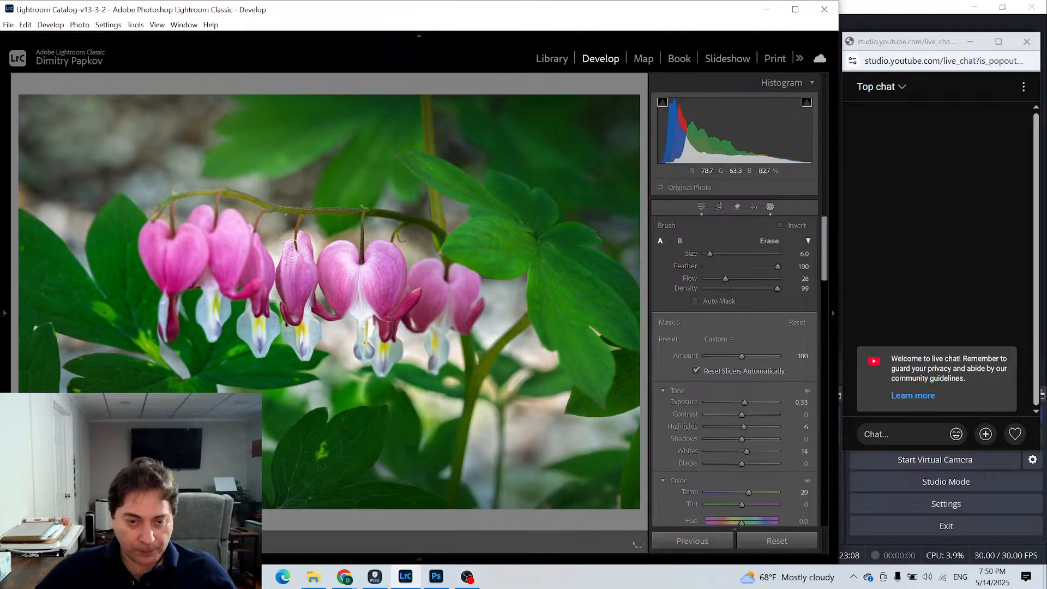
- Continue painting Mask 6's brightening over the sunlit parts of the flowers at the left end of the row
drag(299, 266, 299, 268)
drag(203, 221, 202, 225)
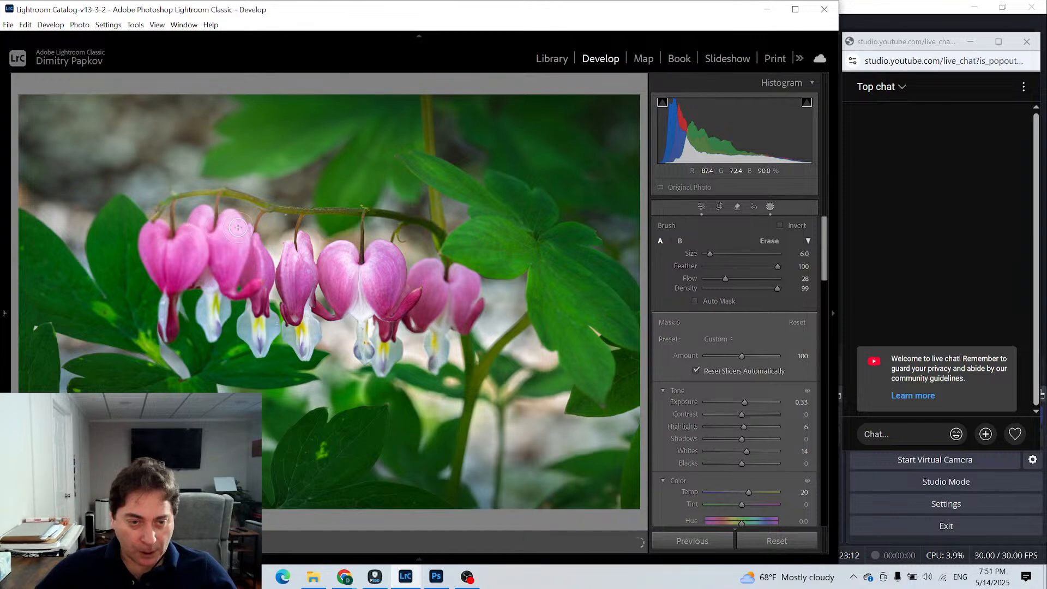
mouse_move(229, 215)
mouse_down()
mouse_move(199, 255)
mouse_move(183, 236)
mouse_up()
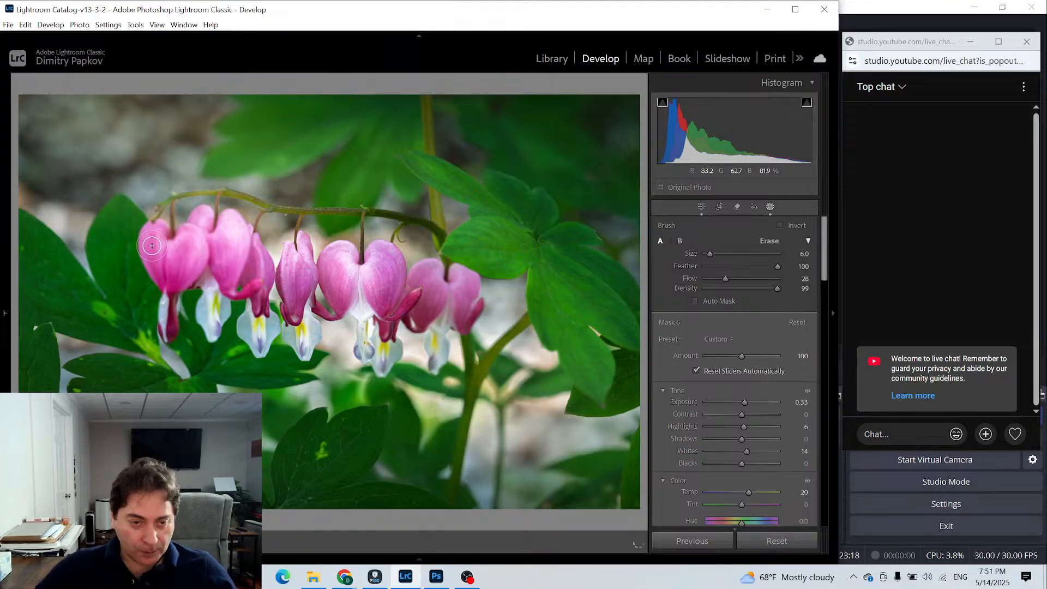
drag(153, 236, 157, 257)
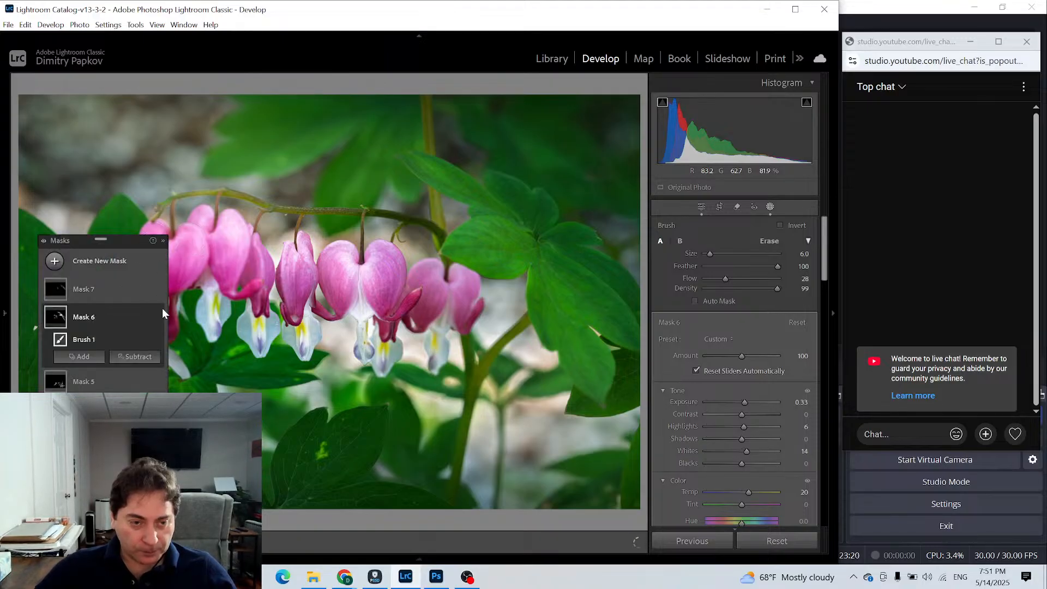
- Paint Mask 6's brightening over the rightmost flower's left half, the white flower tips and the central flower's left half
drag(106, 232, 98, 223)
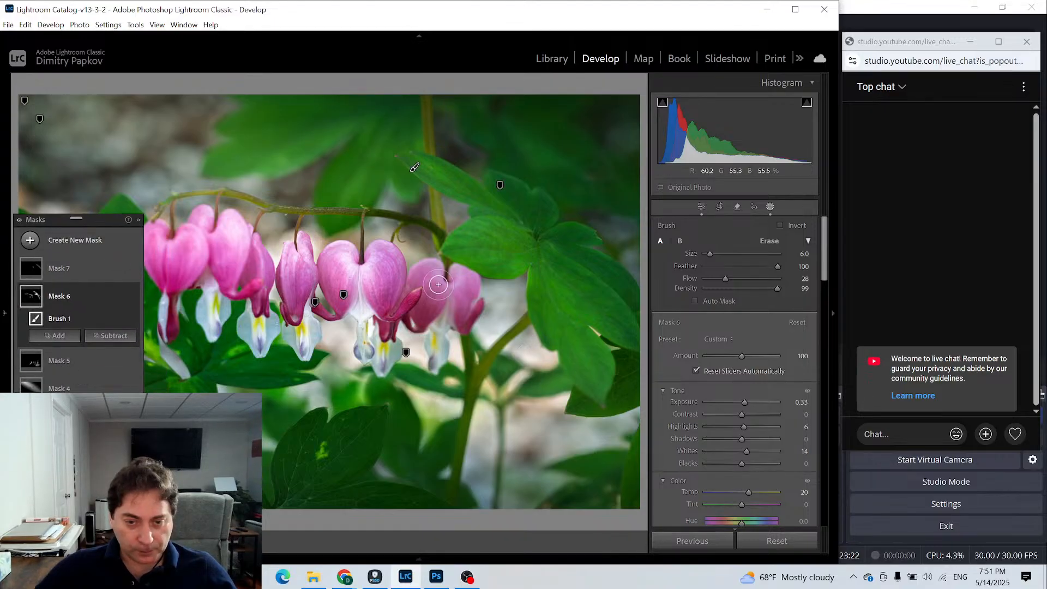
drag(434, 277, 422, 286)
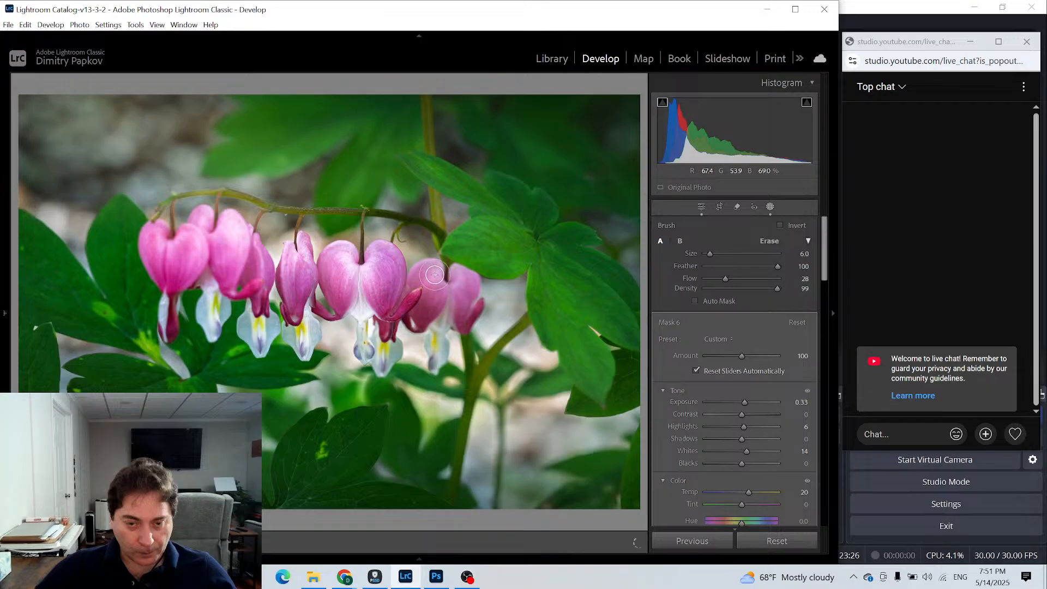
drag(432, 265, 426, 272)
mouse_move(442, 350)
mouse_down()
mouse_move(436, 330)
mouse_move(422, 371)
mouse_move(362, 322)
mouse_move(358, 364)
mouse_move(293, 365)
mouse_up()
mouse_move(355, 248)
mouse_down()
mouse_move(340, 260)
mouse_move(349, 252)
mouse_move(342, 281)
mouse_up()
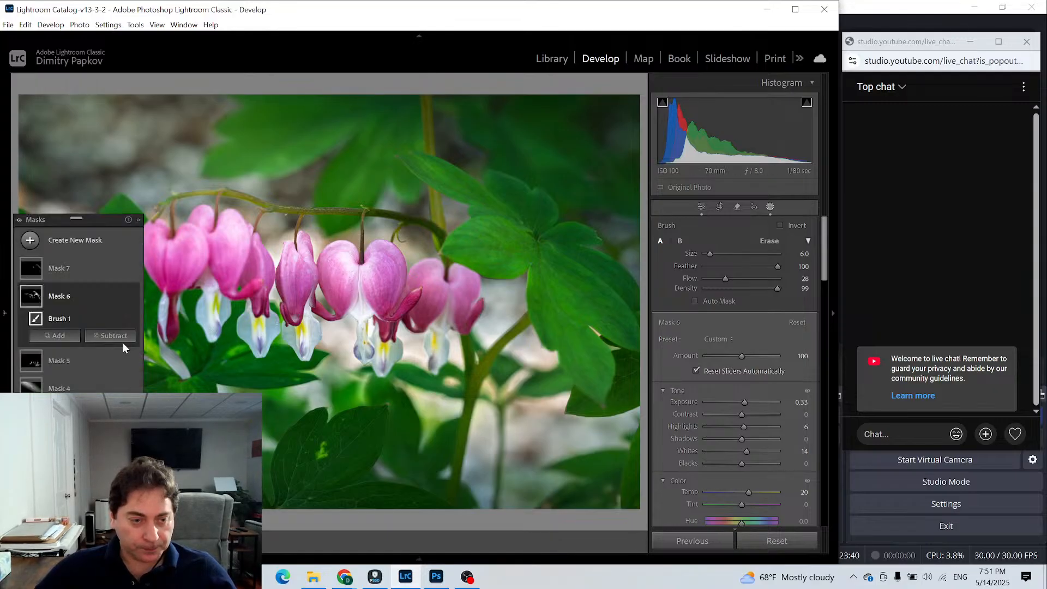
- Select Mask 7 and paint its darkening over the rightmost flower's right half and tip, then over the shaded sides of the flowers further left
click(43, 269)
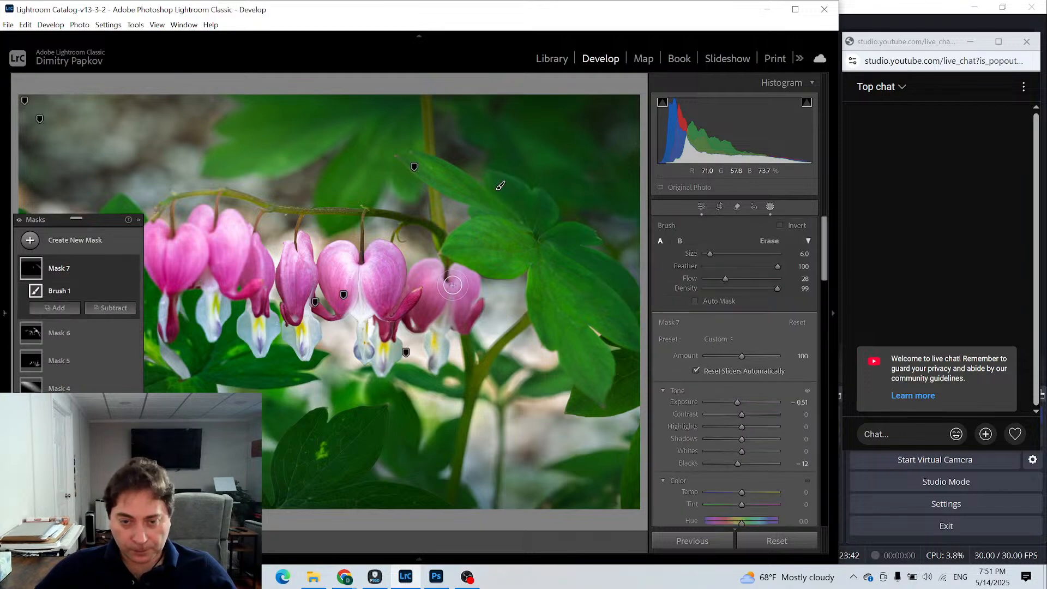
mouse_move(460, 274)
mouse_down()
mouse_move(466, 305)
mouse_move(462, 271)
mouse_move(464, 311)
mouse_move(465, 275)
mouse_up()
drag(464, 303, 467, 308)
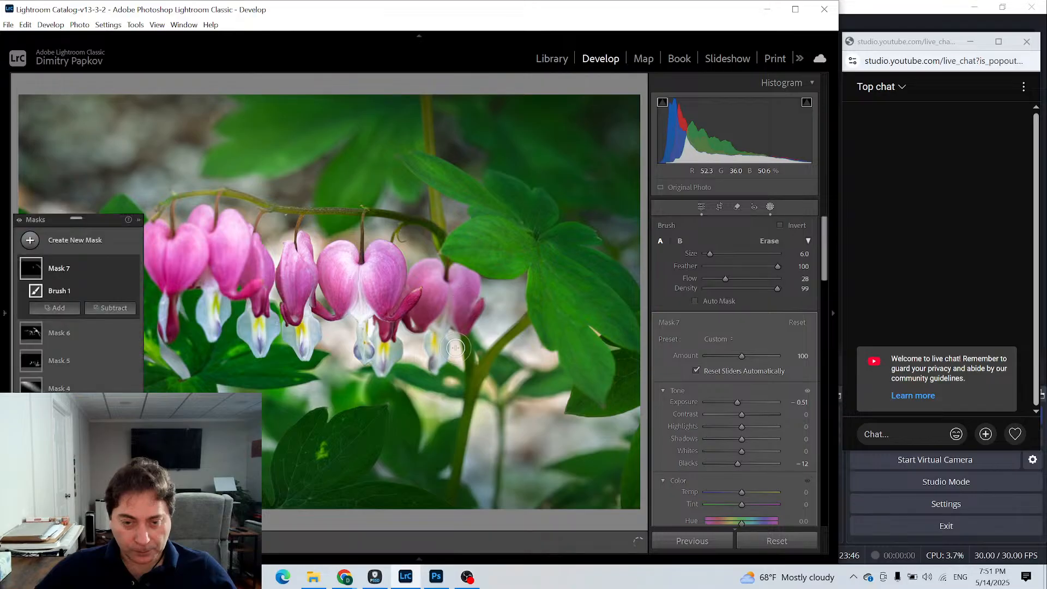
drag(447, 357, 449, 350)
drag(469, 289, 458, 335)
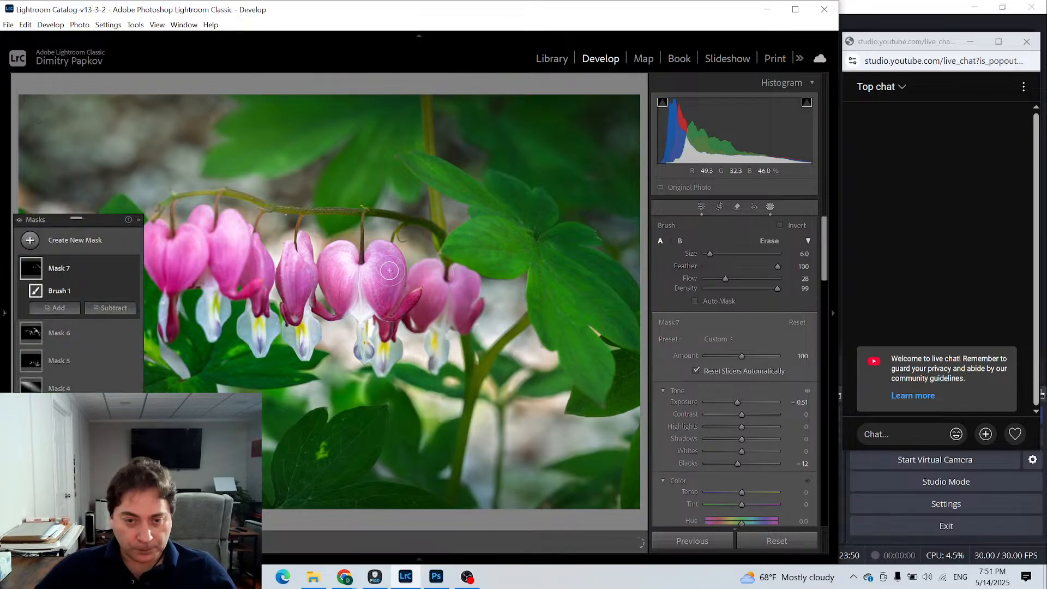
mouse_move(317, 282)
mouse_down()
mouse_move(303, 313)
mouse_move(305, 283)
mouse_move(305, 306)
mouse_move(265, 299)
mouse_up()
mouse_move(214, 262)
mouse_down()
mouse_move(231, 278)
mouse_move(240, 269)
mouse_move(218, 259)
mouse_move(221, 280)
mouse_move(253, 295)
mouse_move(199, 317)
mouse_move(211, 299)
mouse_move(155, 270)
mouse_move(159, 280)
mouse_move(191, 270)
mouse_move(176, 273)
mouse_move(174, 287)
mouse_up()
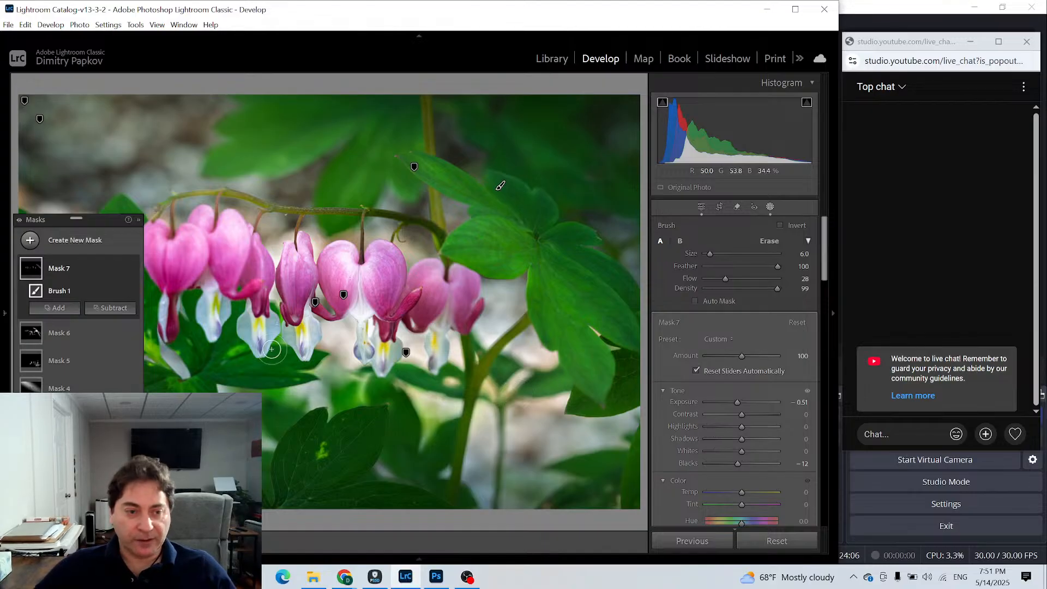
- Dock the Masks panel above the brush settings, and toggle Mask 7's visibility to compare the darkening
drag(100, 221, 720, 166)
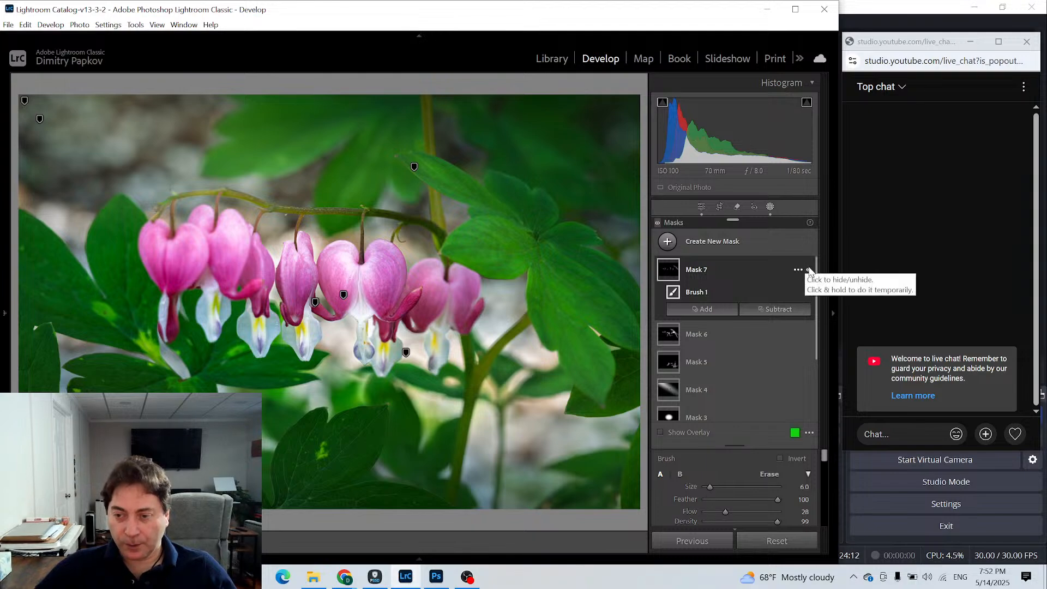
click(809, 271)
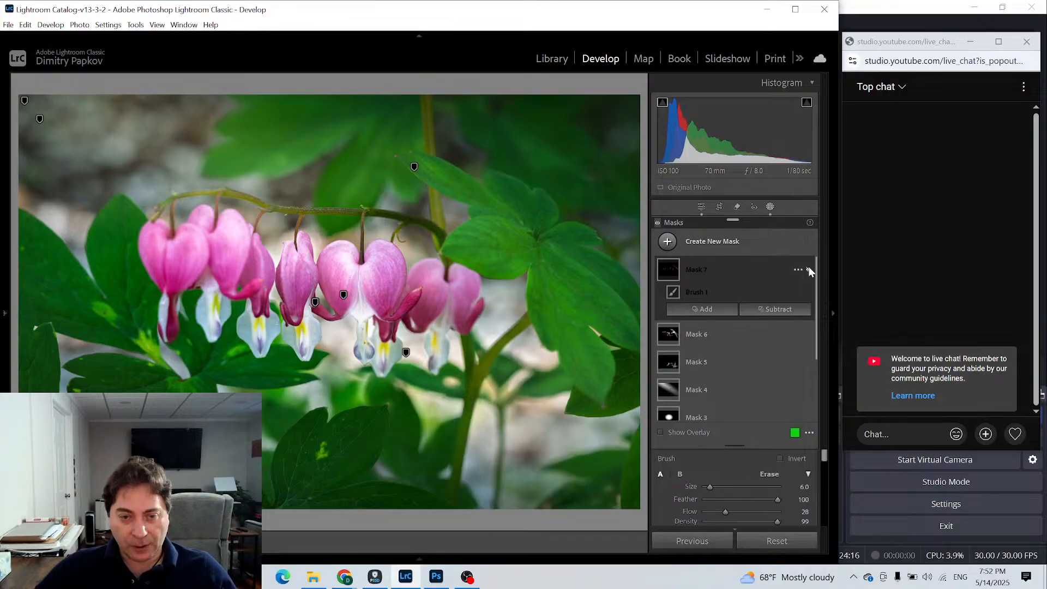
click(809, 271)
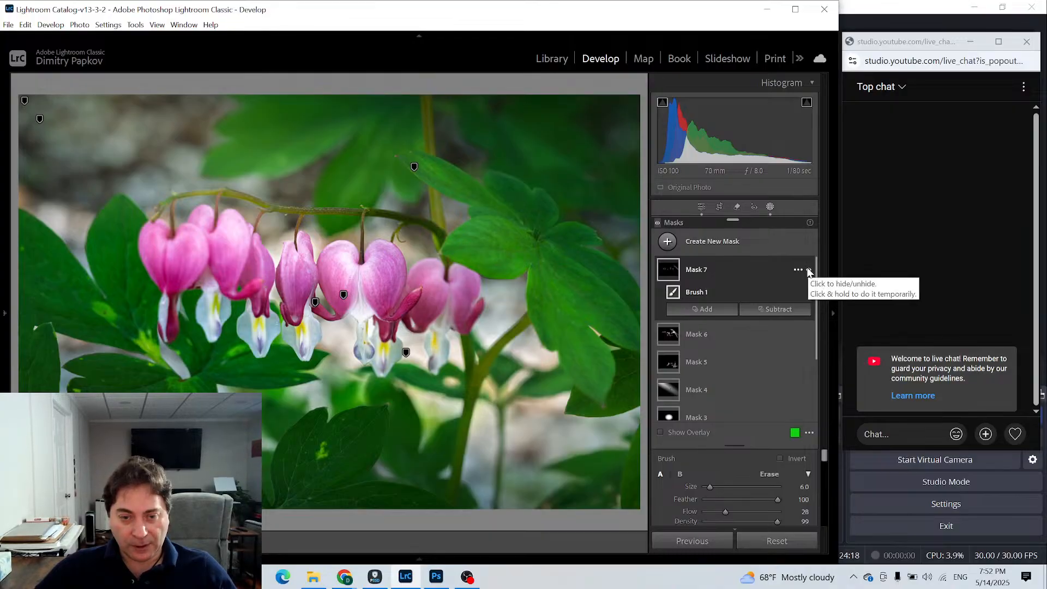
click(809, 271)
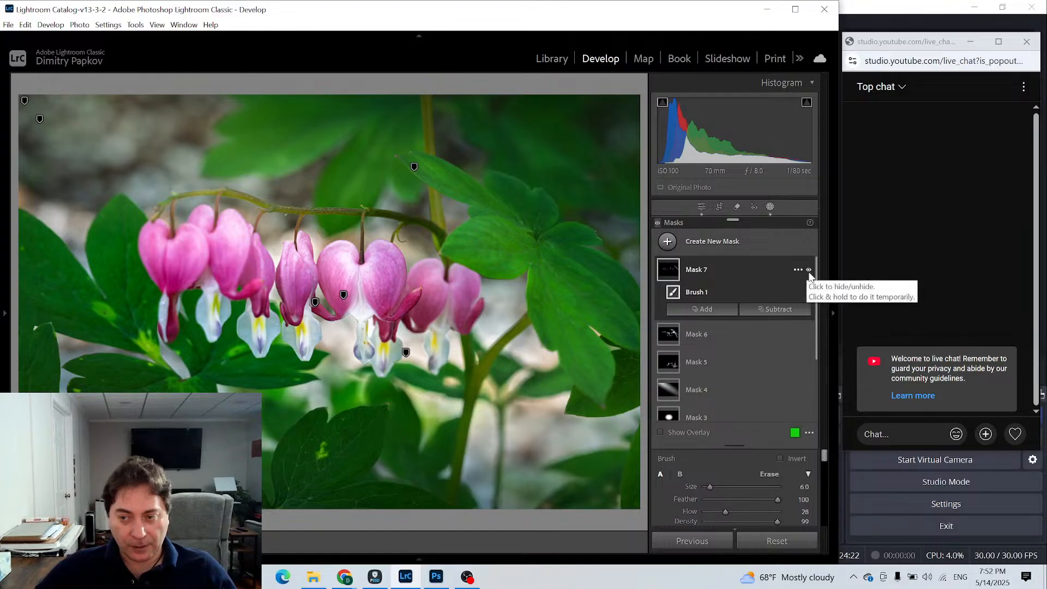
click(808, 271)
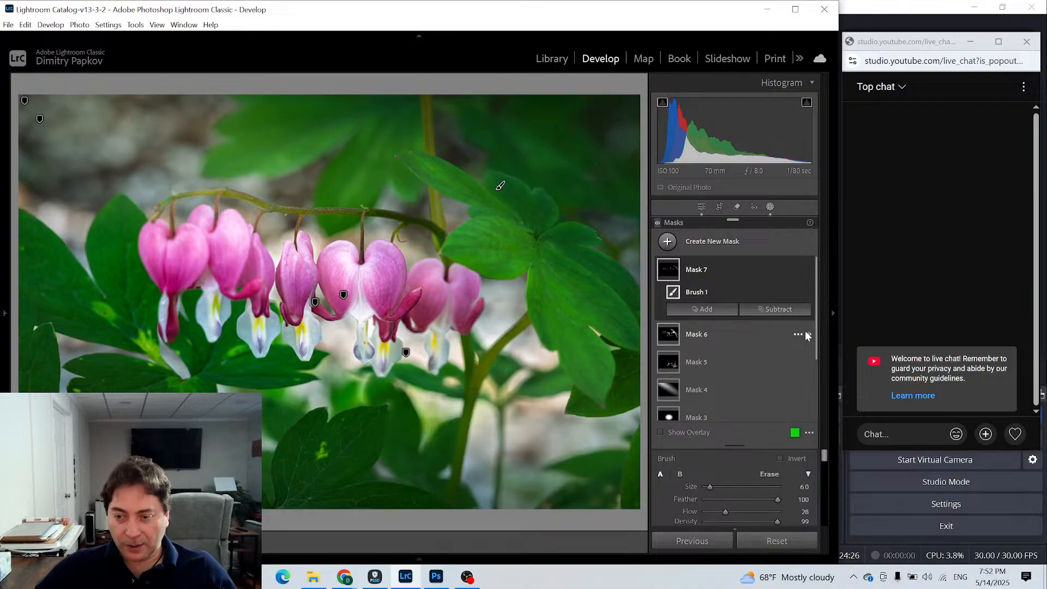
- Toggle Mask 6's visibility off and on to compare the brightening of the flowers and leaves
click(809, 335)
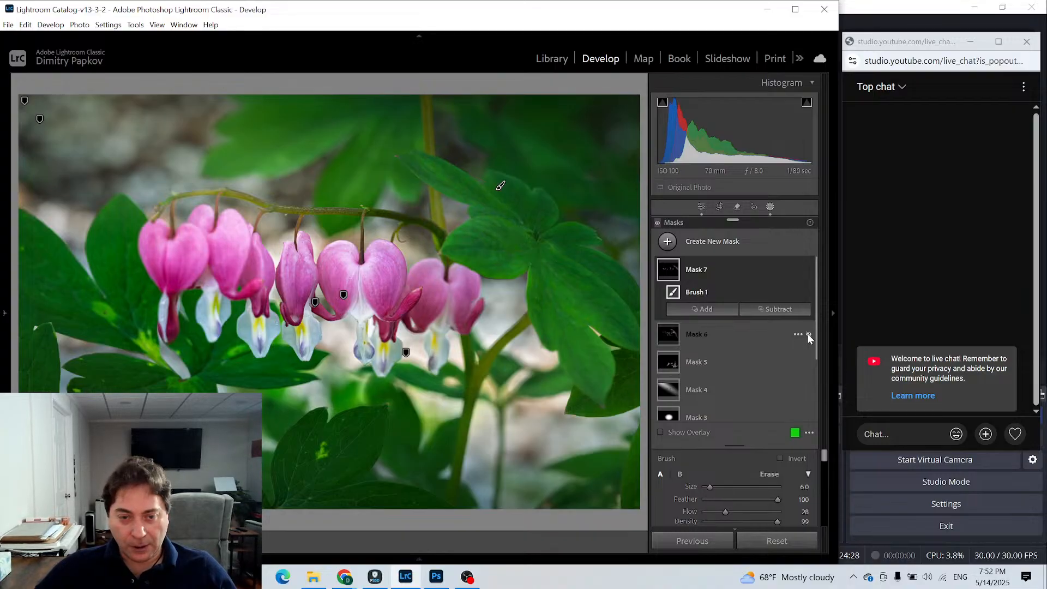
click(808, 334)
click(804, 335)
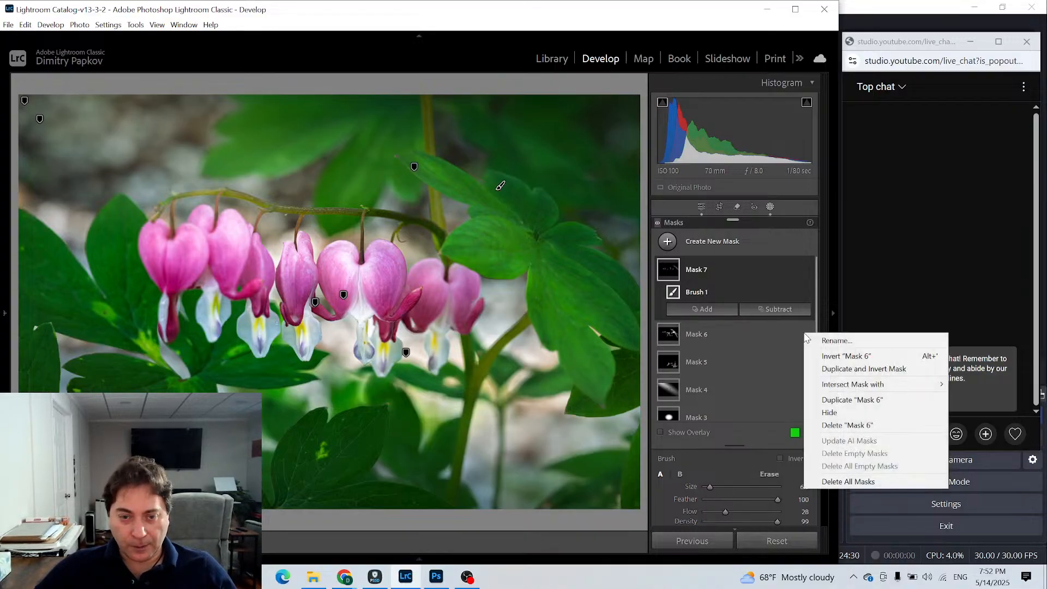
click(754, 331)
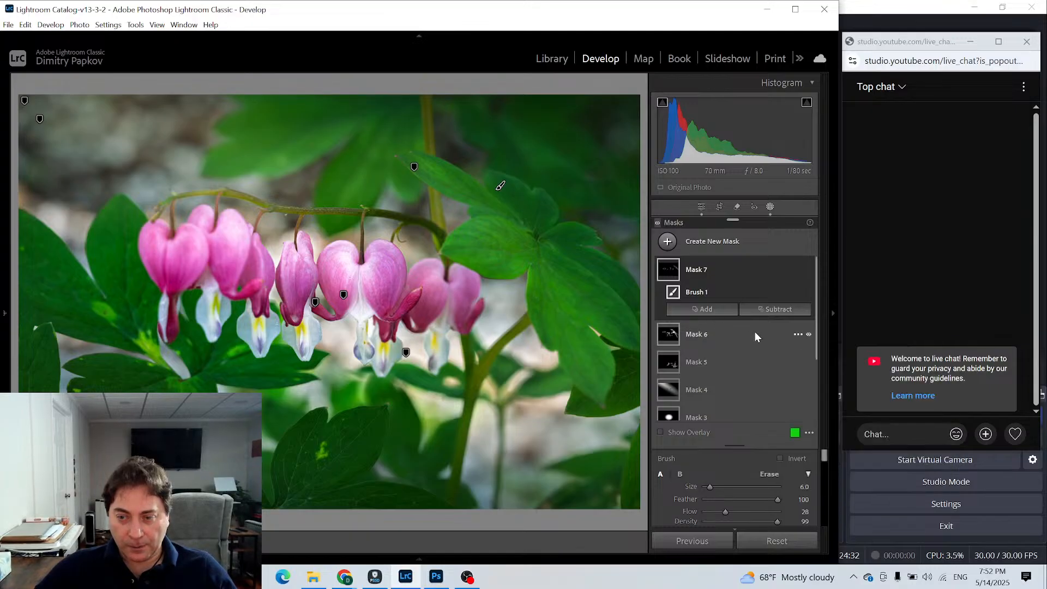
click(807, 297)
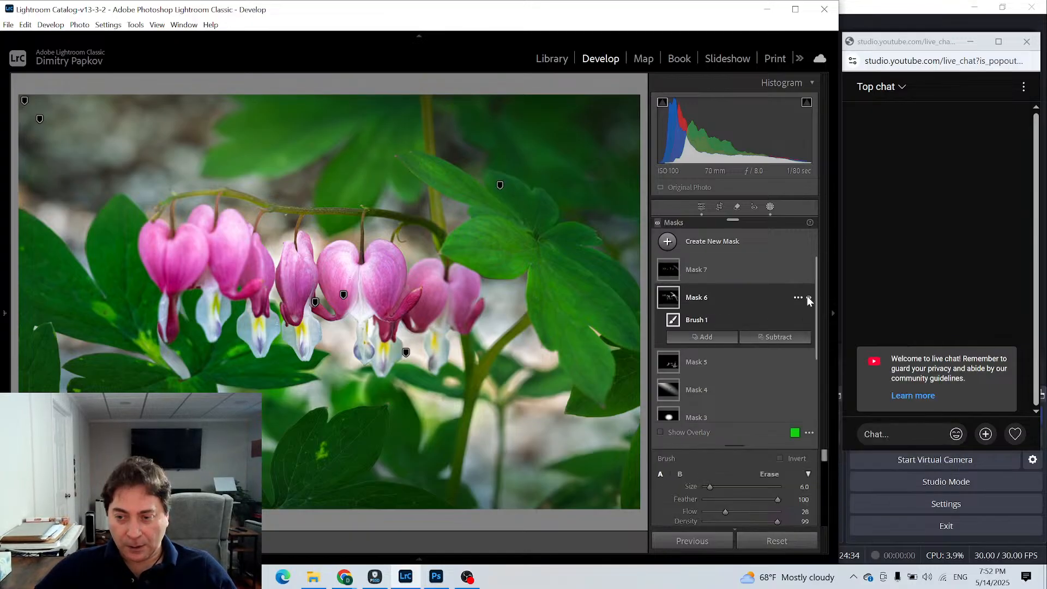
click(808, 297)
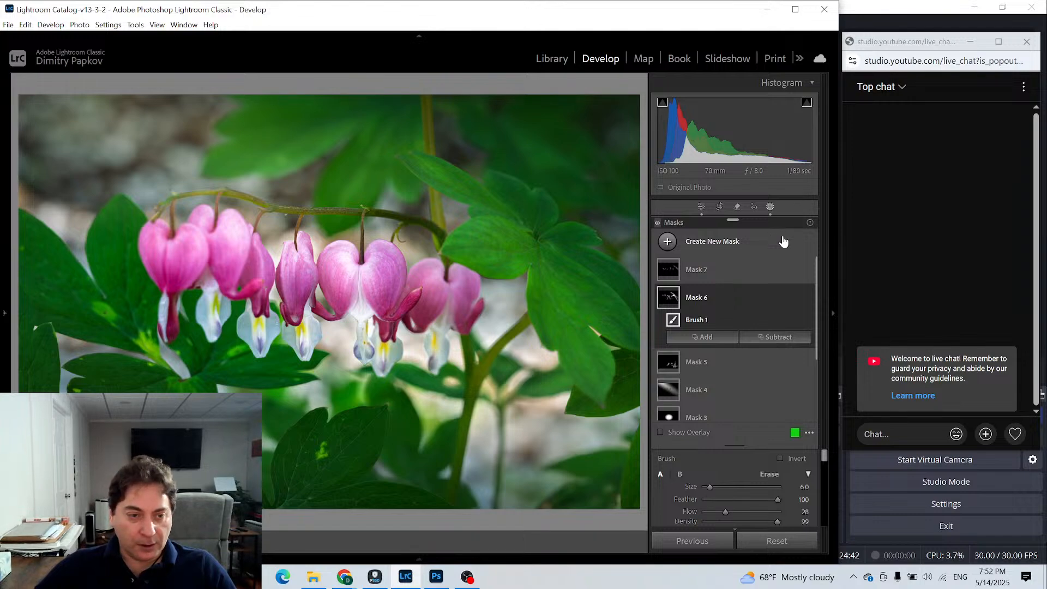
- Paint Mask 6's brightening over the large left leaves at brush size 6, then over the upper-left background at size 15
click(676, 298)
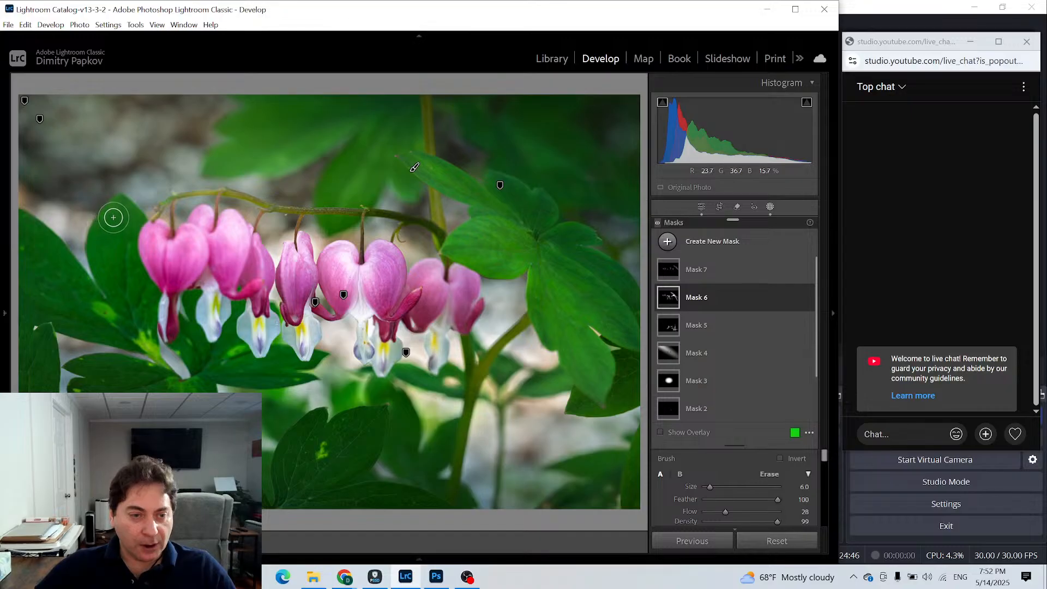
mouse_move(103, 231)
mouse_down()
mouse_move(101, 259)
mouse_move(107, 224)
mouse_move(125, 210)
mouse_move(94, 262)
mouse_move(108, 220)
mouse_move(117, 250)
mouse_move(138, 211)
mouse_move(122, 250)
mouse_move(94, 214)
mouse_move(94, 253)
mouse_move(110, 214)
mouse_move(111, 282)
mouse_move(130, 246)
mouse_move(117, 260)
mouse_move(119, 228)
mouse_move(105, 286)
mouse_move(106, 213)
mouse_move(115, 311)
mouse_up()
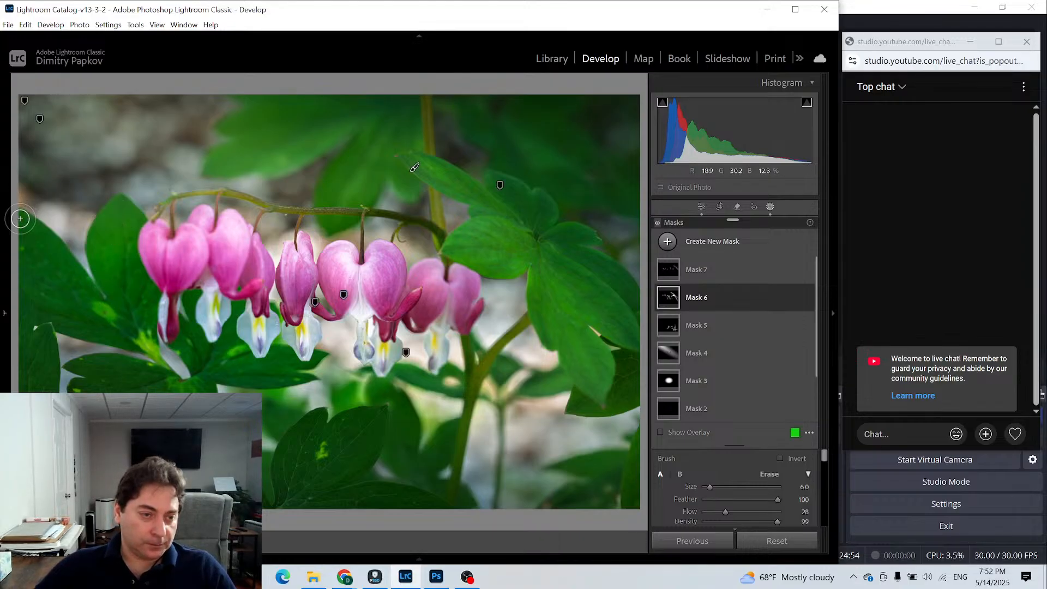
mouse_move(84, 299)
mouse_down()
mouse_move(18, 224)
mouse_move(91, 316)
mouse_move(52, 236)
mouse_move(13, 217)
mouse_move(81, 293)
mouse_move(64, 241)
mouse_move(38, 216)
mouse_move(75, 284)
mouse_move(25, 216)
mouse_move(74, 292)
mouse_up()
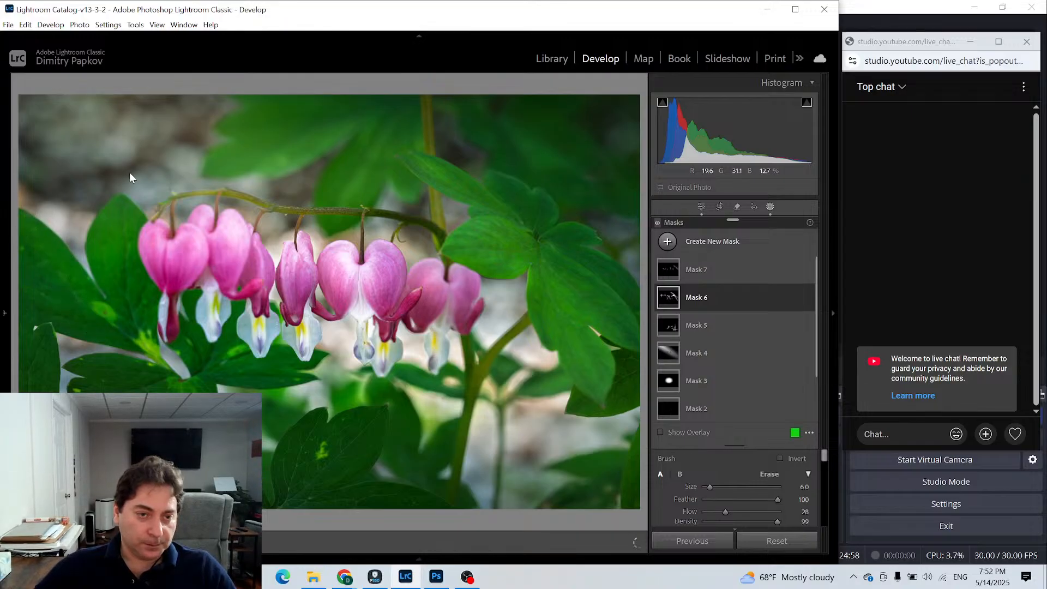
scroll(133, 178, up, 5)
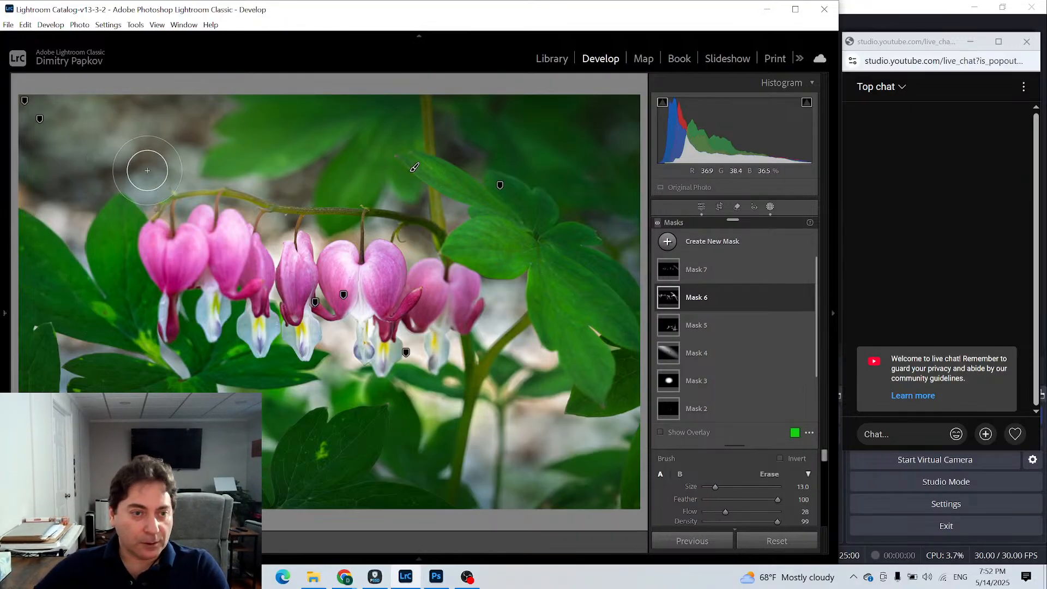
mouse_move(19, 109)
mouse_down()
mouse_move(0, 122)
mouse_move(87, 111)
mouse_move(144, 128)
mouse_move(36, 235)
mouse_move(153, 145)
mouse_move(161, 150)
mouse_move(80, 196)
mouse_move(169, 202)
mouse_move(199, 174)
mouse_move(170, 148)
mouse_move(9, 180)
mouse_move(96, 177)
mouse_move(69, 135)
mouse_move(10, 136)
mouse_up()
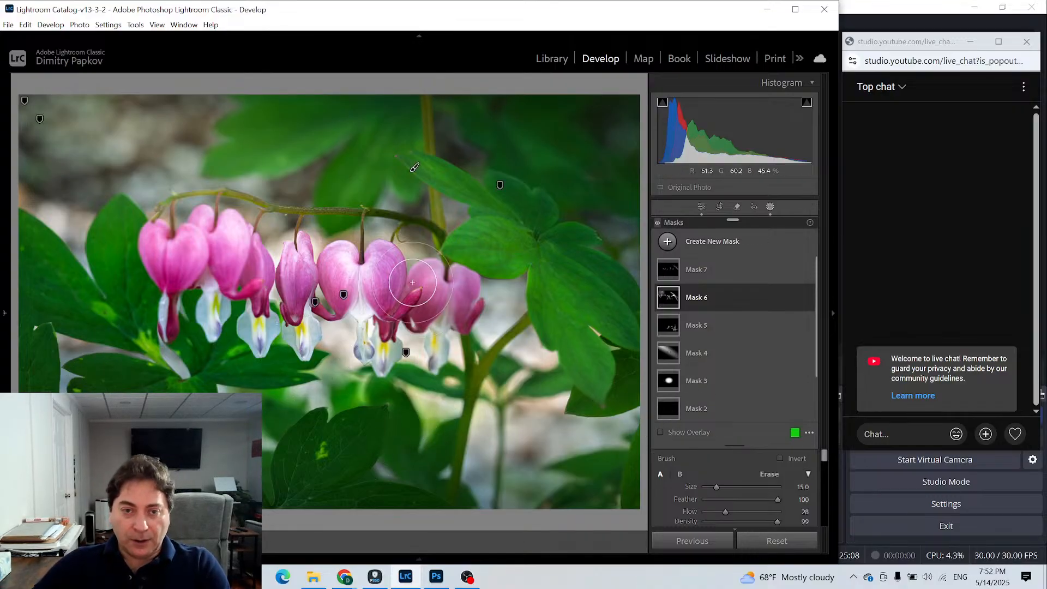
- Add a linear gradient mask running diagonally from the photo's upper-right corner towards the large leaves, with Exposure 0.33
click(676, 270)
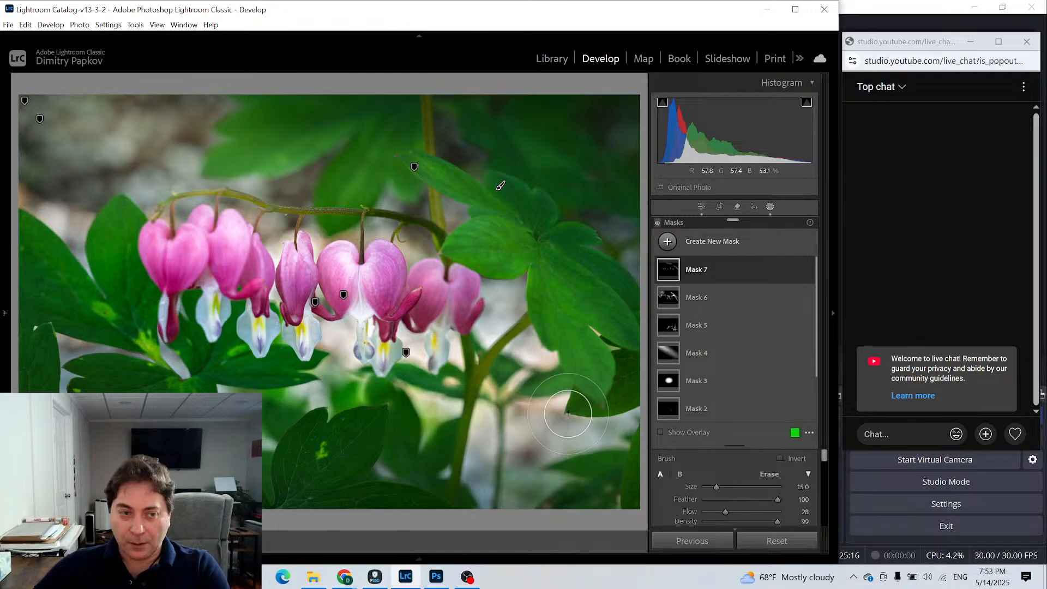
click(666, 241)
click(698, 387)
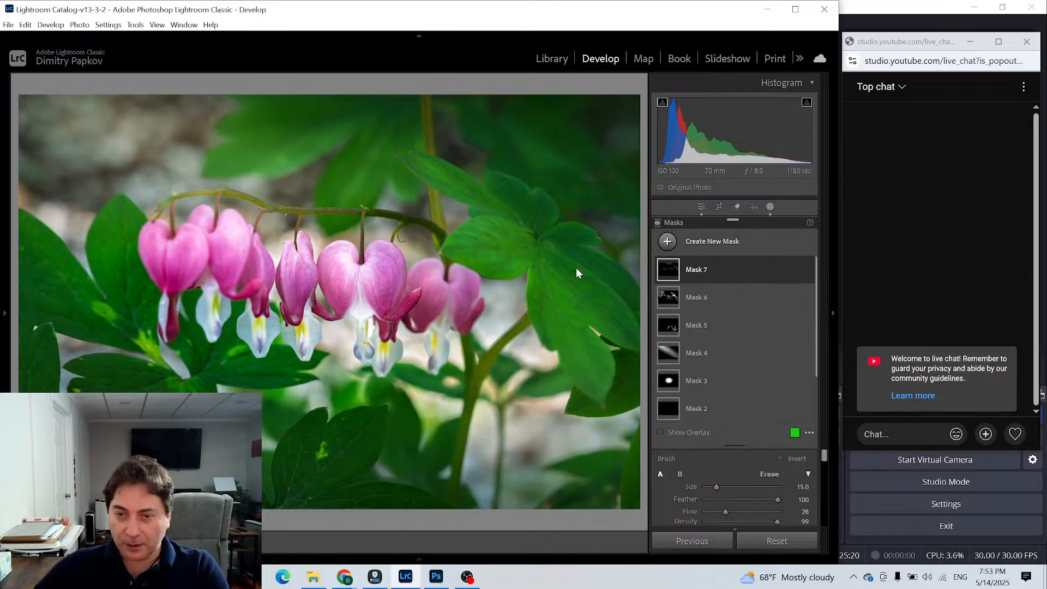
drag(585, 118, 519, 208)
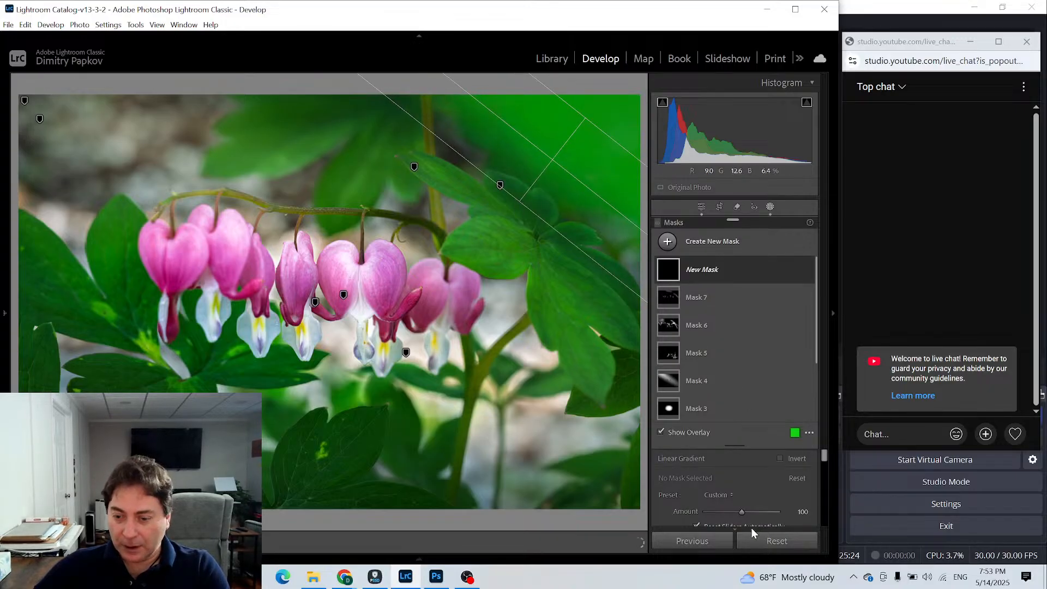
scroll(746, 474, down, 2)
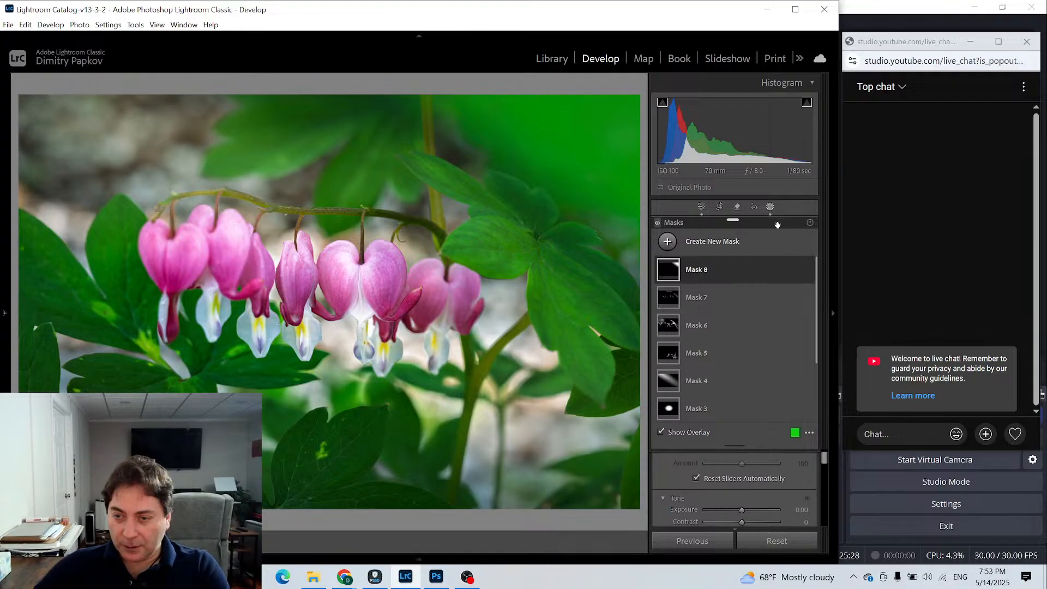
drag(732, 220, 77, 227)
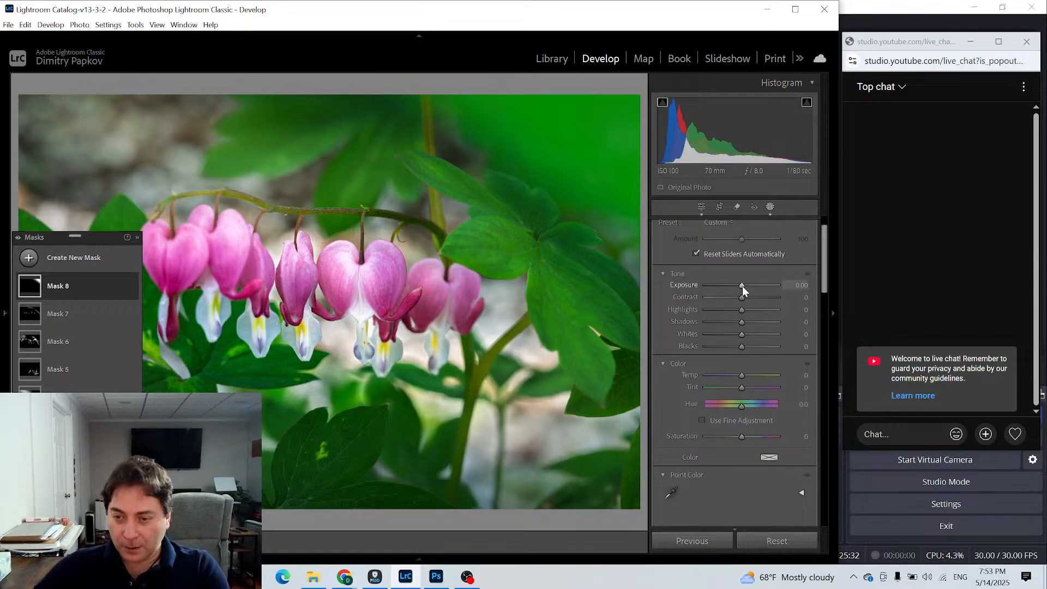
drag(742, 286, 745, 285)
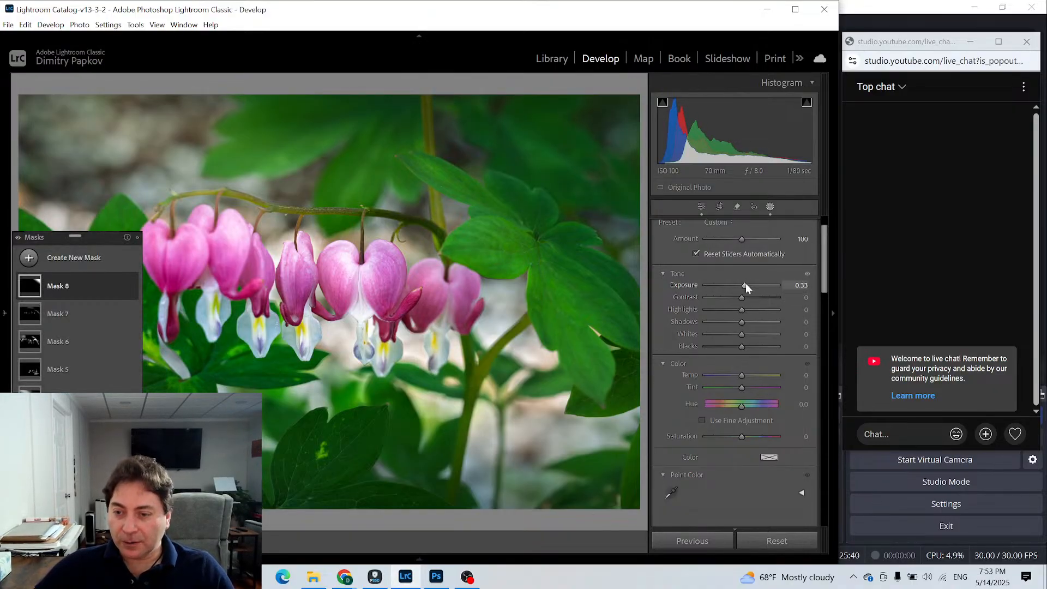
drag(745, 283, 745, 285)
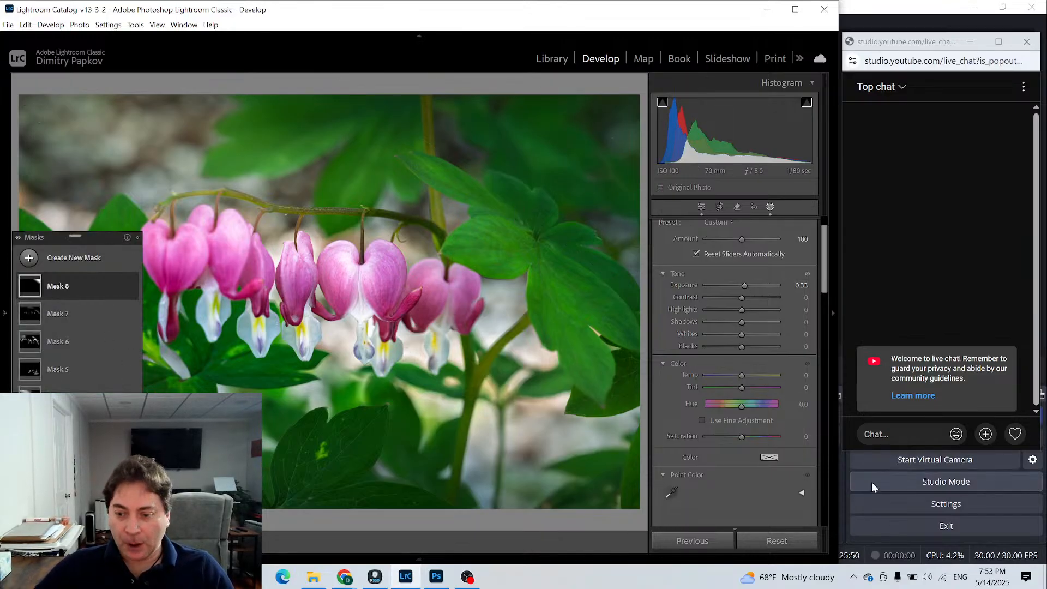
- Float the full Masks list over the photo's upper-right area, and show the hidden Navigator and Presets side panel
drag(92, 239, 740, 155)
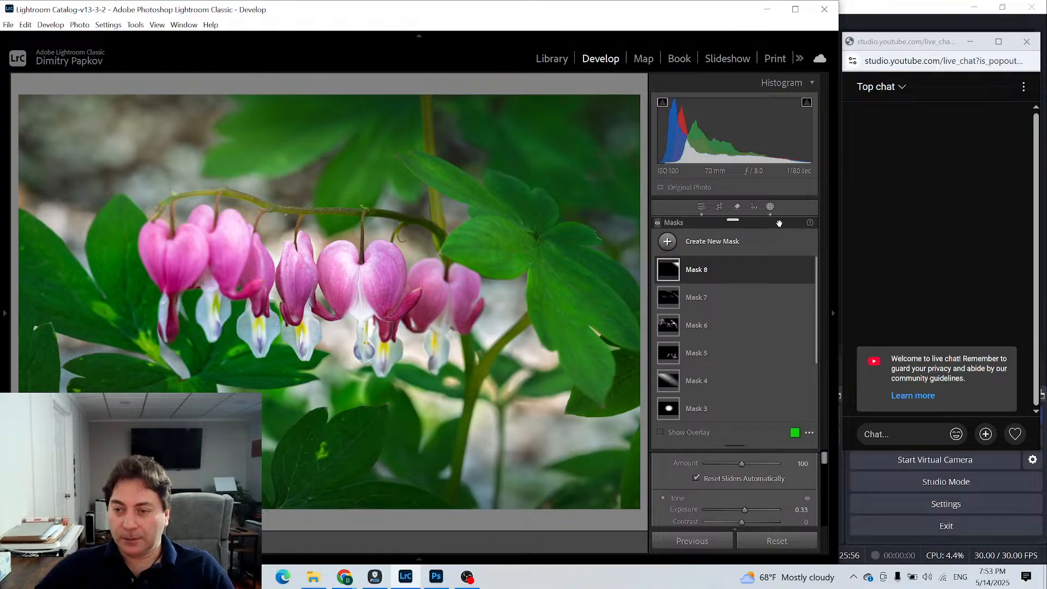
drag(768, 225, 639, 88)
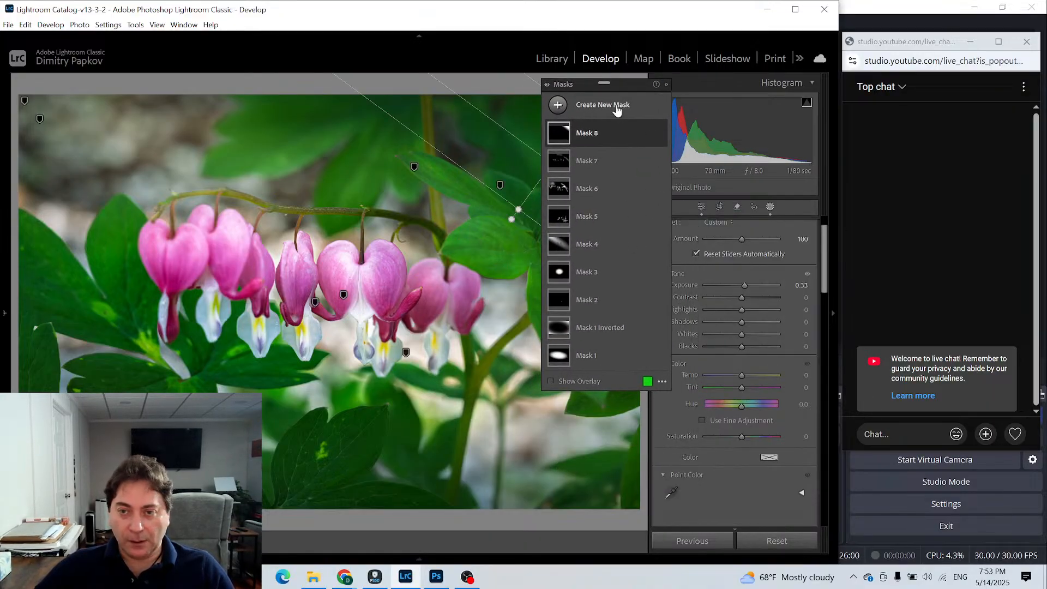
drag(634, 87, 612, 82)
click(5, 316)
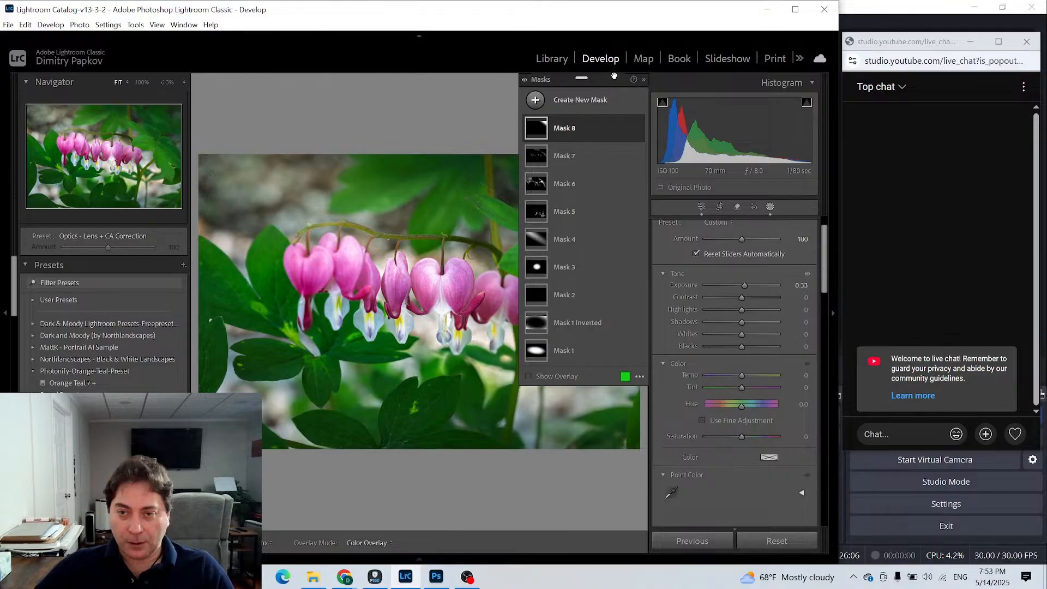
- Move the floating Masks list off the photo onto the Presets area, and leave masking for the general Edit adjustments
drag(614, 80, 146, 244)
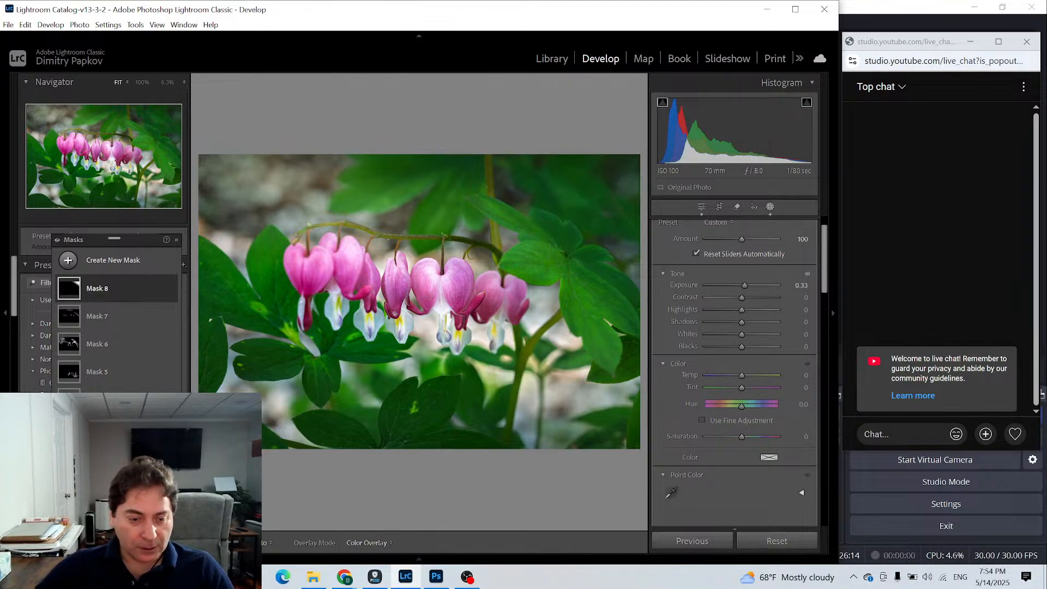
mouse_move(136, 242)
mouse_down()
mouse_move(134, 188)
mouse_move(125, 233)
mouse_up()
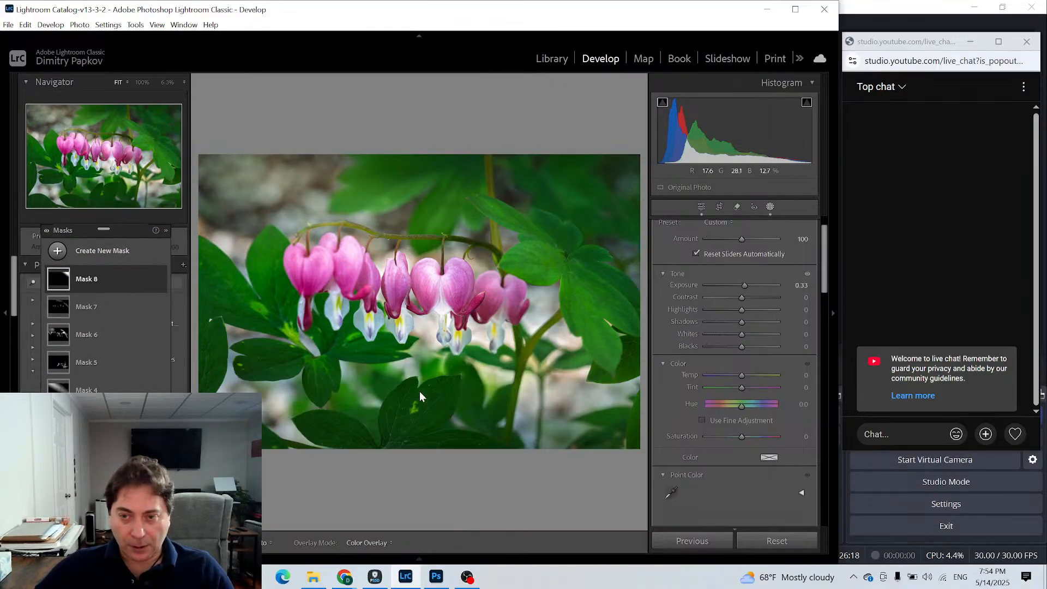
click(701, 208)
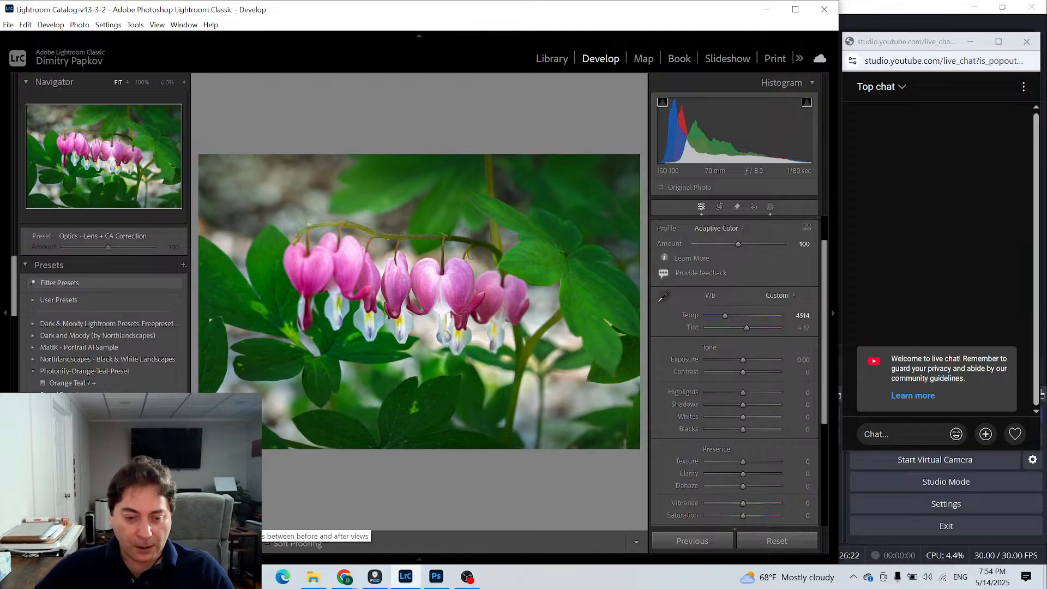
- Compare the photo before and after editing in side-by-side, split, and stacked top-and-bottom views
key(y)
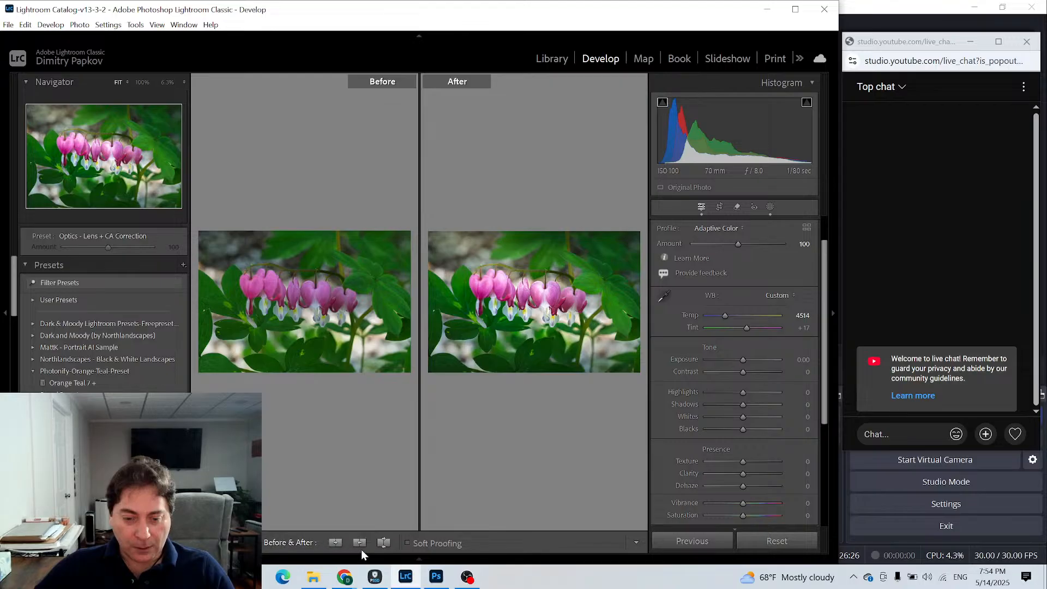
key(shift+y)
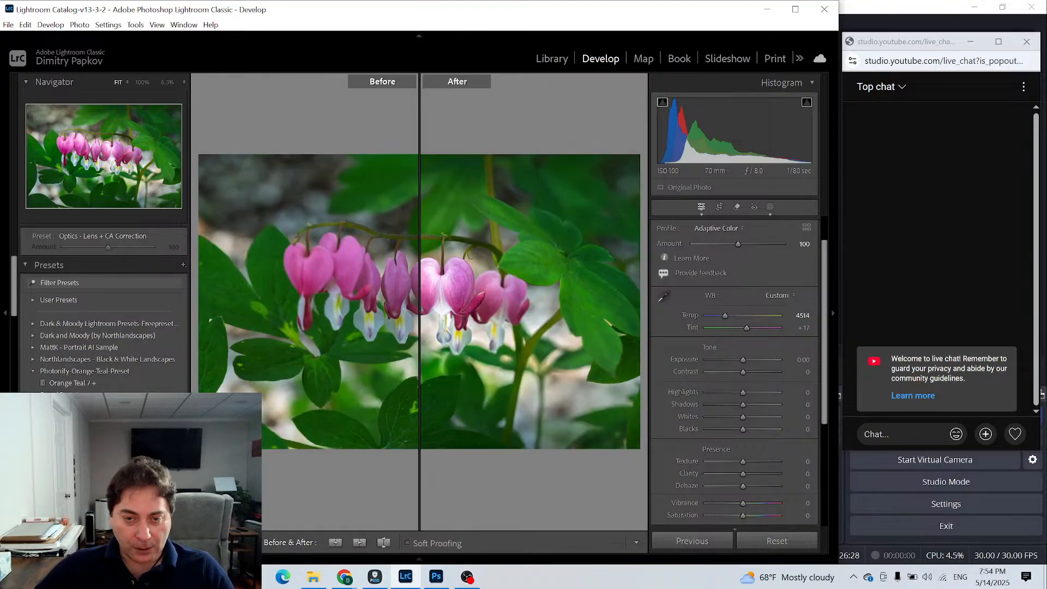
key(alt+y)
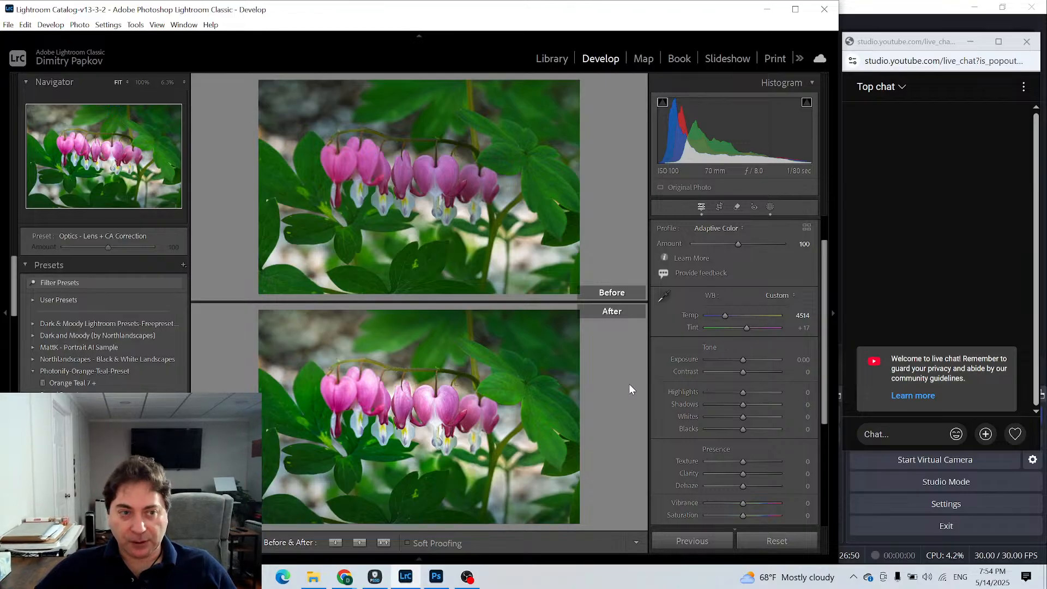
- Return to the Library grid and give the newly edited flower photo a three-star rating
click(553, 59)
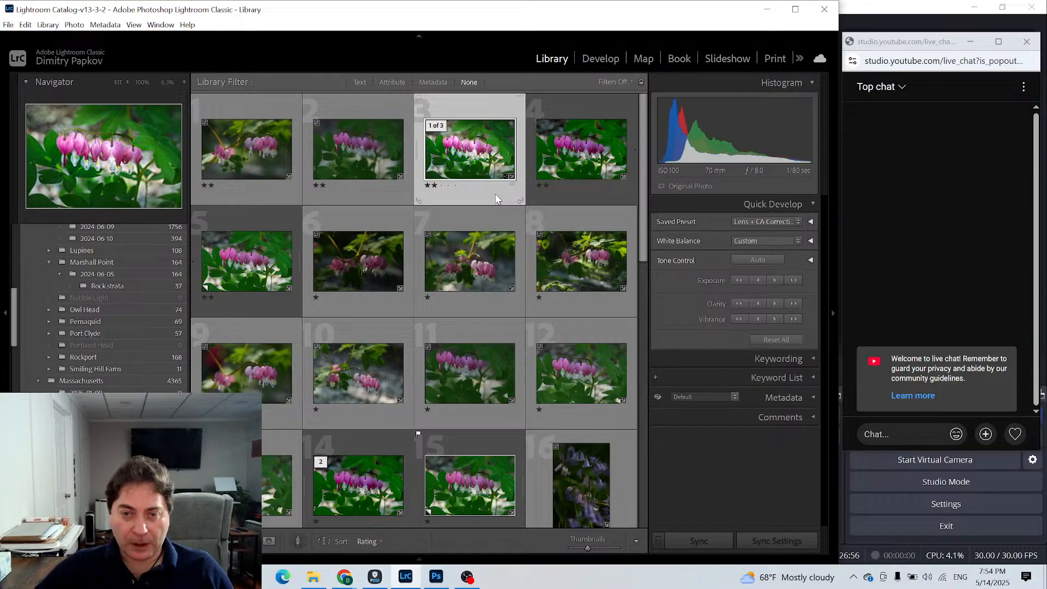
key(3)
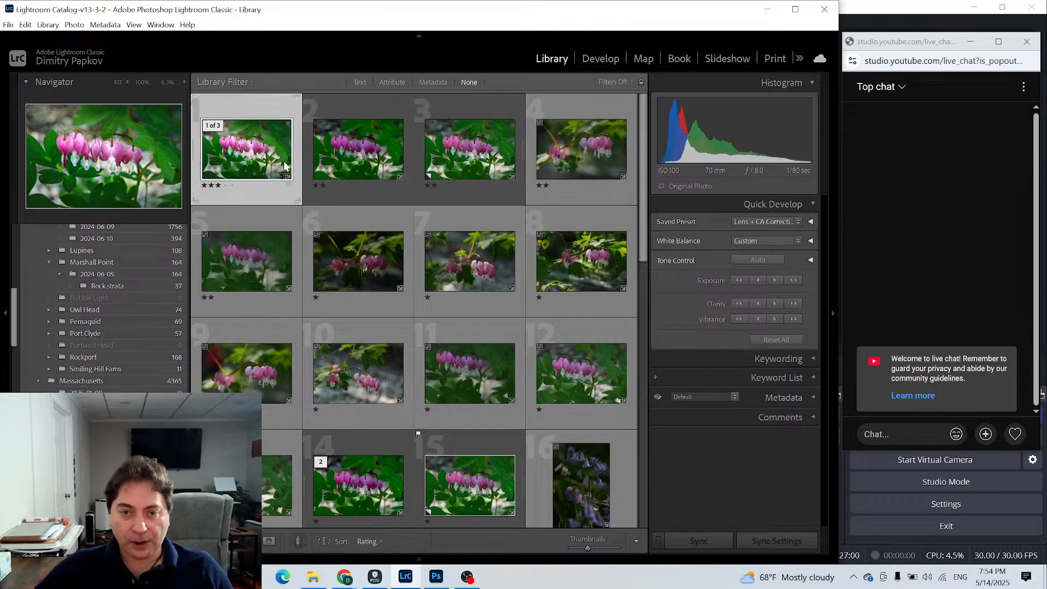
- Select all three versions of the flower photo in the grid and toggle the pick flag on the third one
ctrl+click(350, 154)
ctrl+click(468, 151)
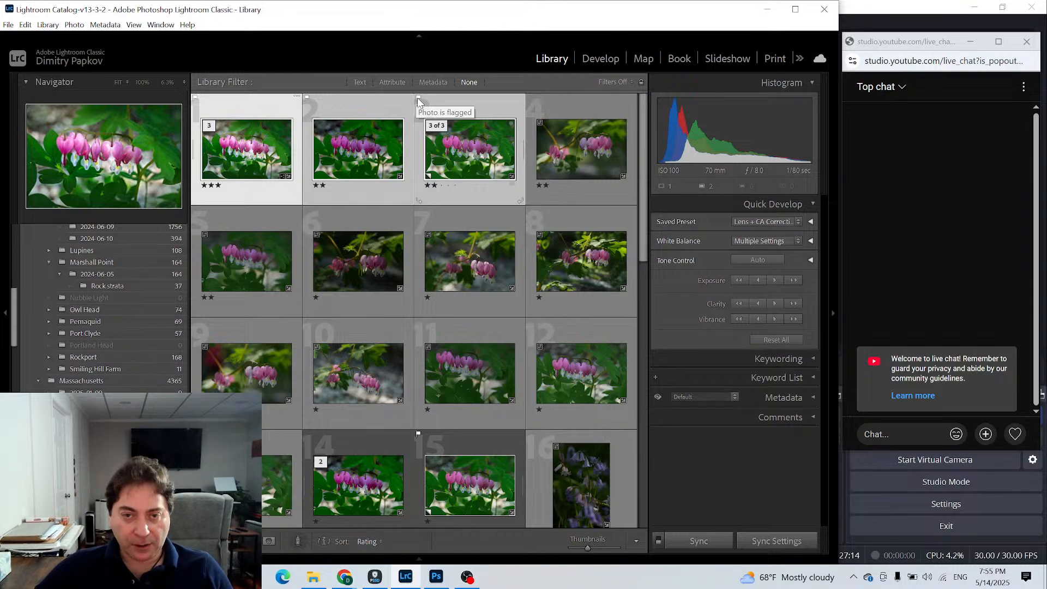
click(418, 99)
click(418, 99)
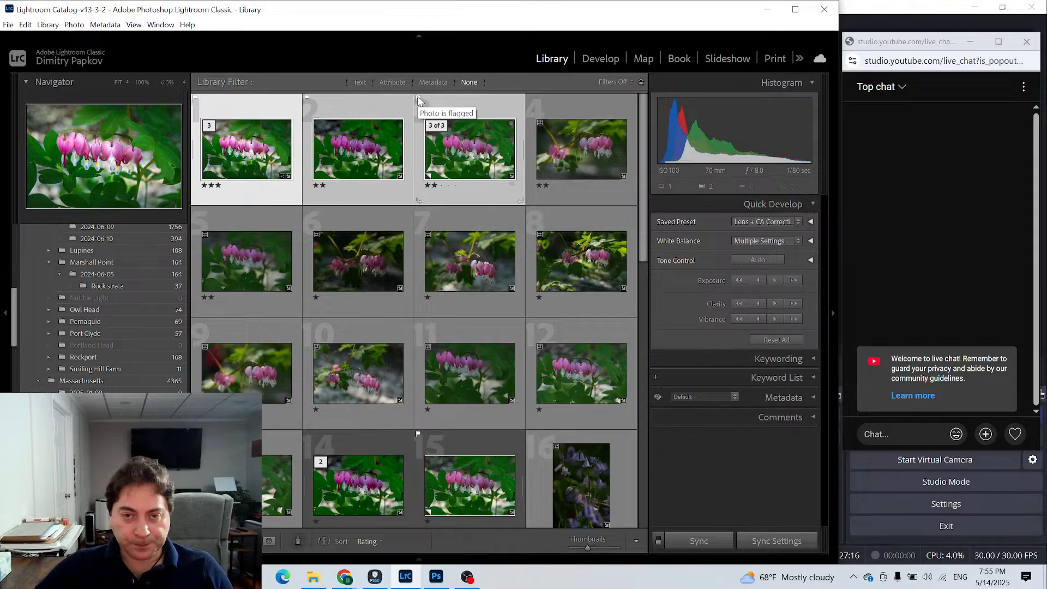
- Reselect the three versions starting from the third one, and compare them together in Survey view
click(454, 101)
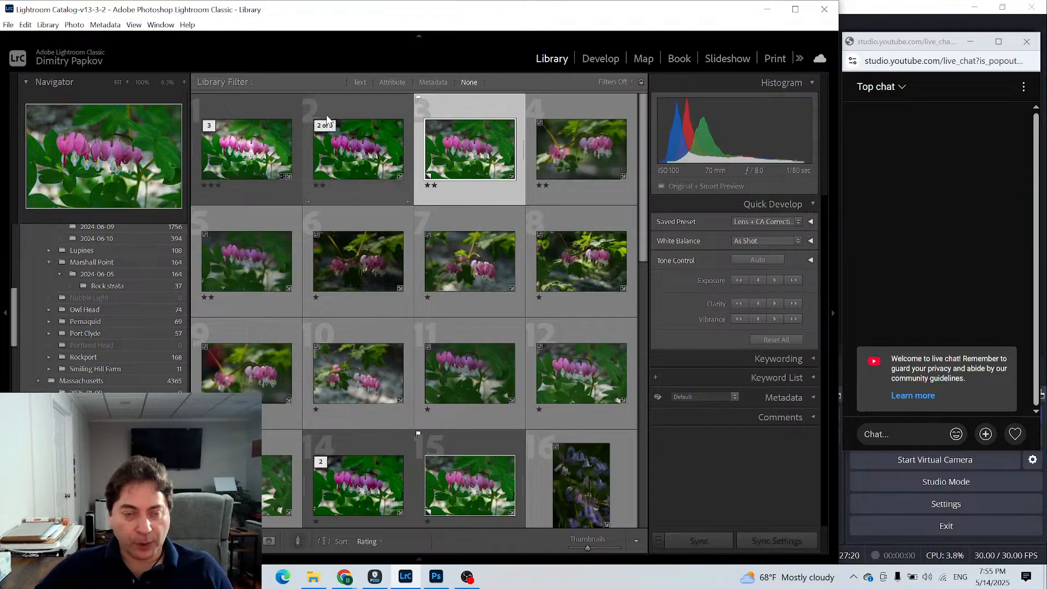
shift+click(257, 109)
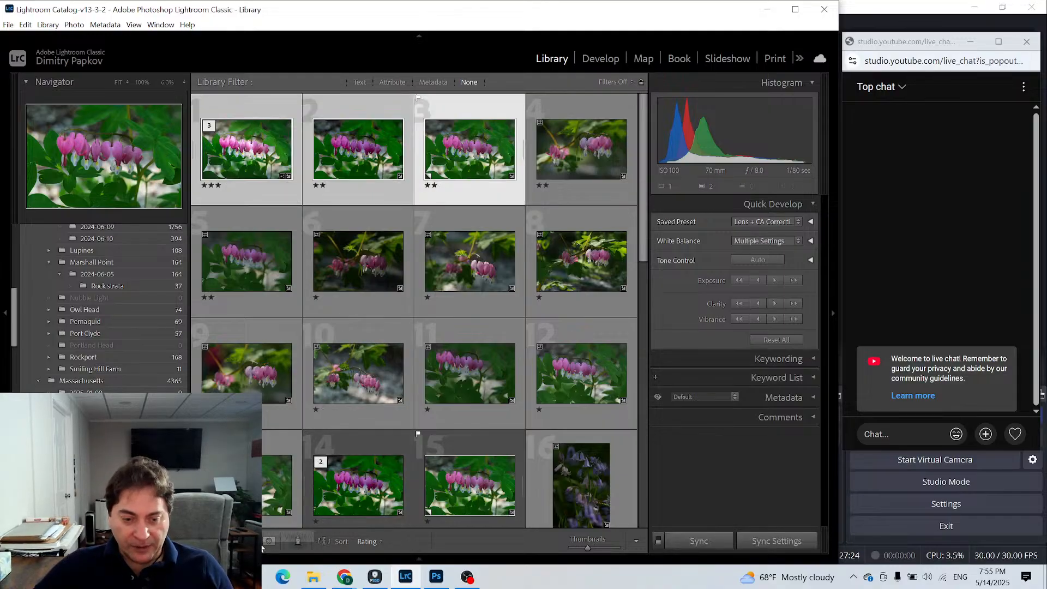
click(297, 542)
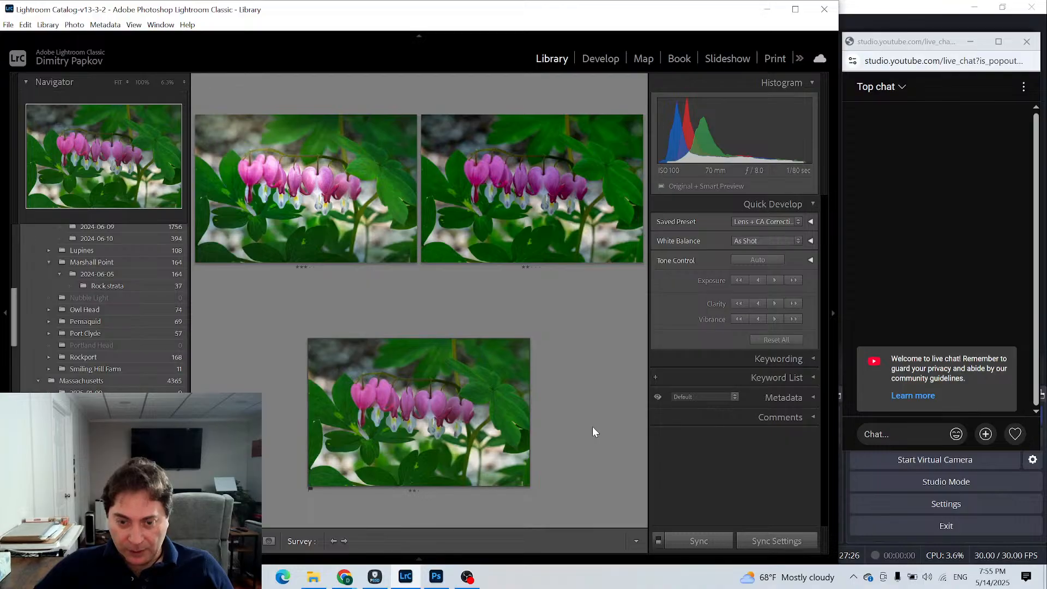
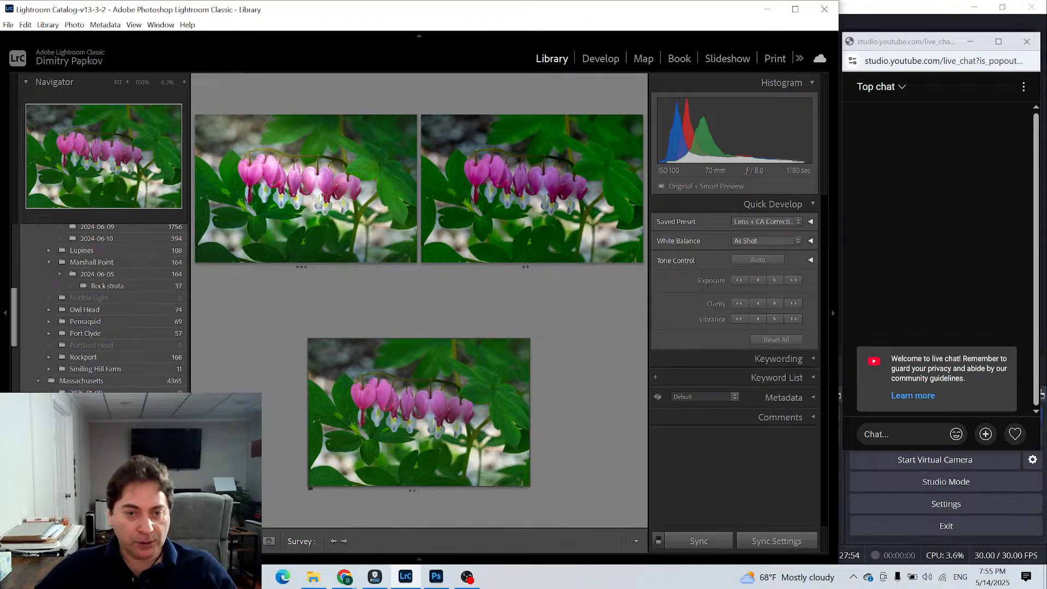
- Cancel exporting the three flower versions and return from Survey view to the Library grid
key(ctrl+shift+e)
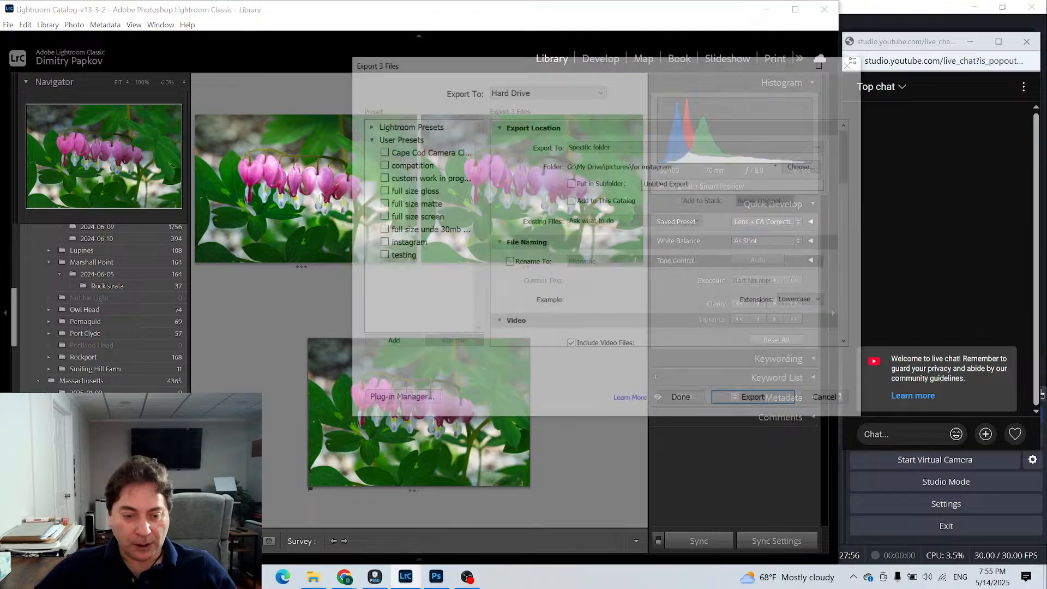
click(847, 403)
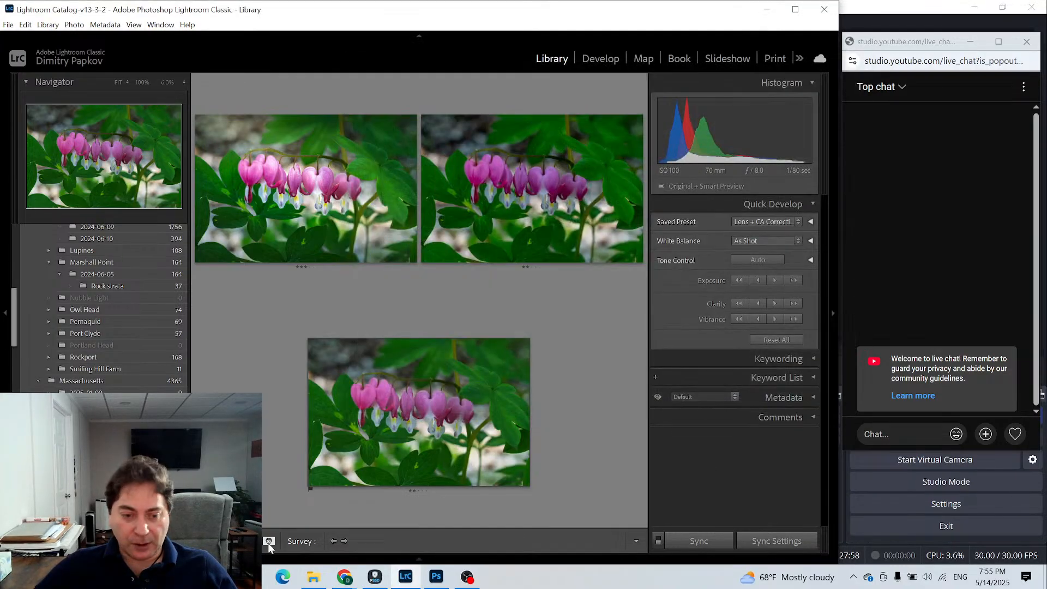
click(202, 541)
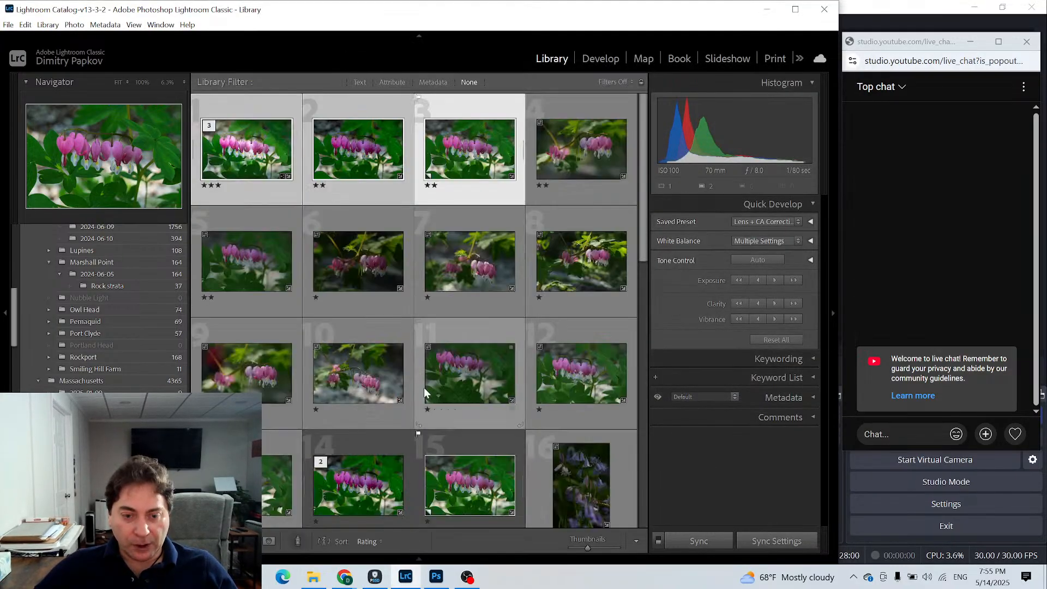
- Check the live stream's page in YouTube Studio, and switch back to Lightroom Classic
click(768, 10)
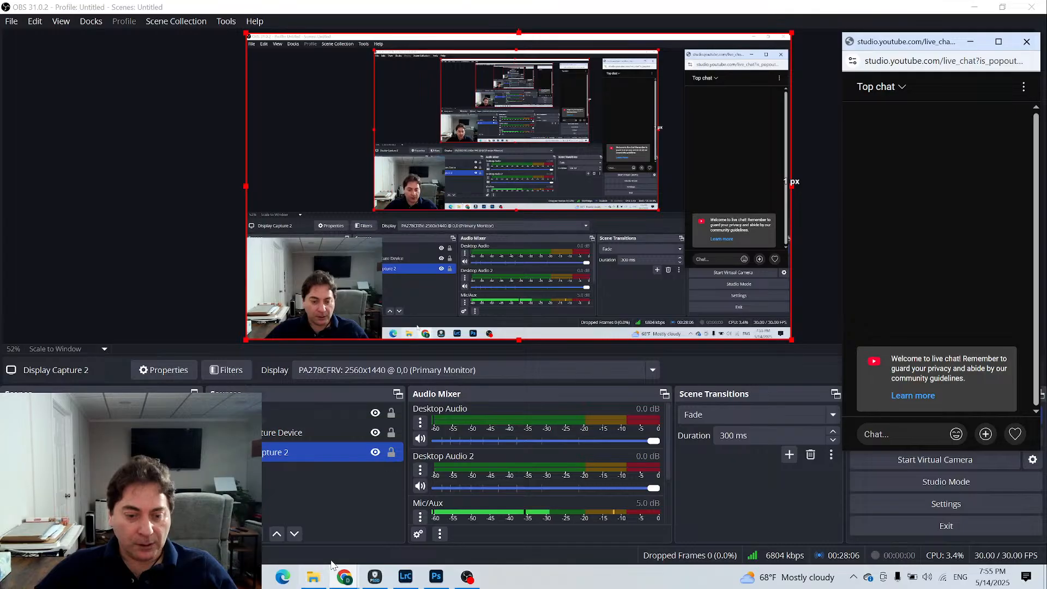
mouse_move(344, 577)
click(279, 525)
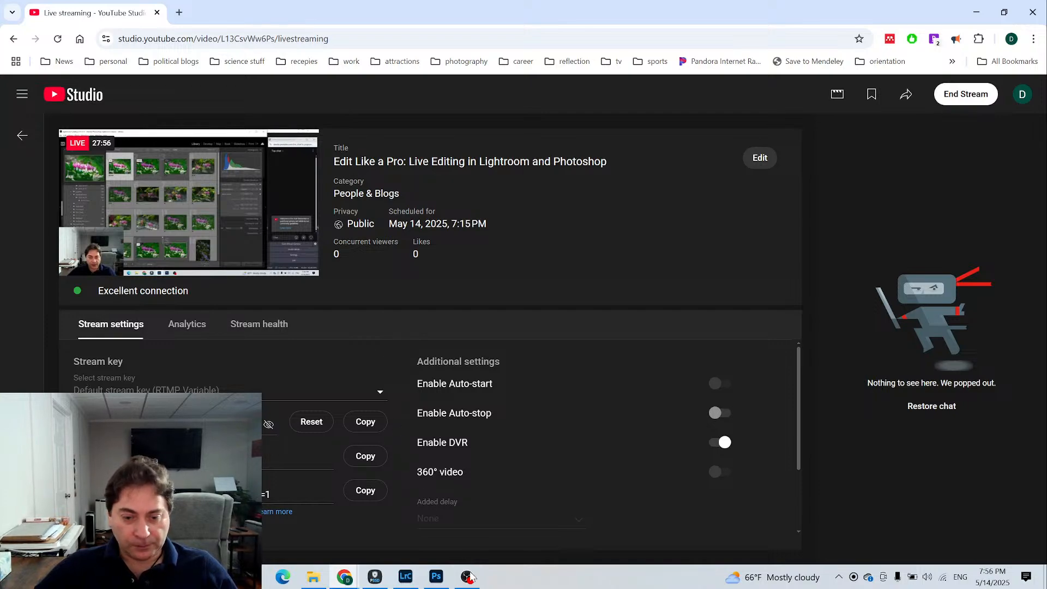
click(405, 577)
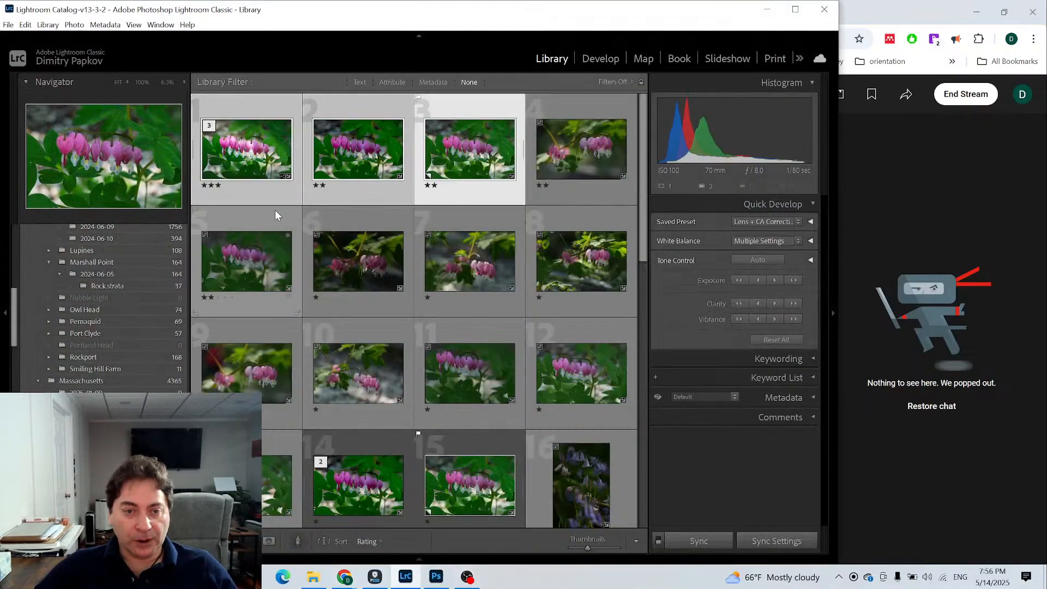
- Open only the three-star version of the flower photo in Adobe Photoshop 2025 for editing
click(263, 195)
right_click(263, 194)
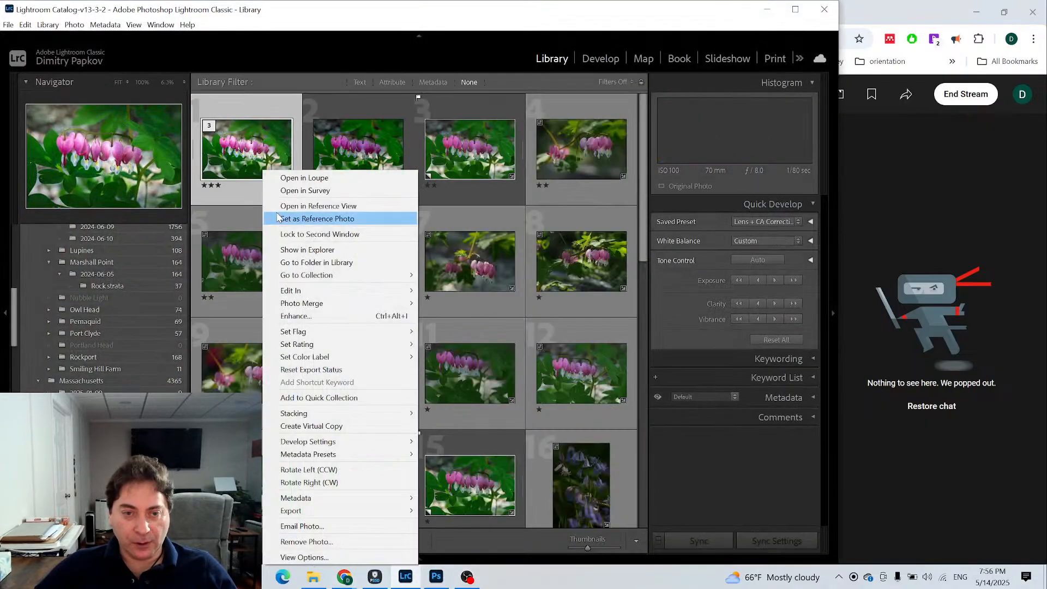
mouse_move(292, 295)
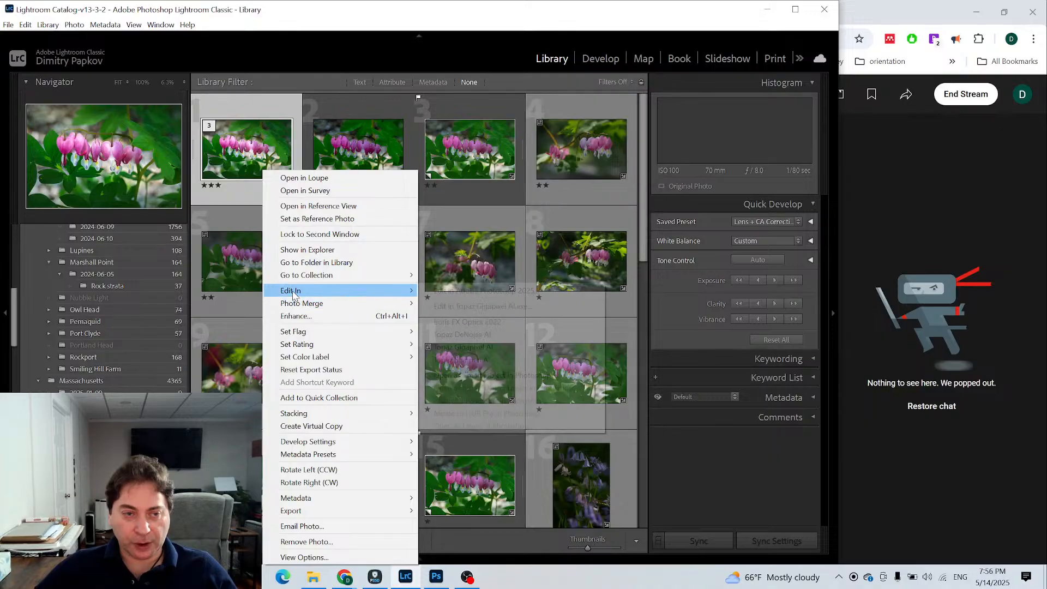
click(447, 292)
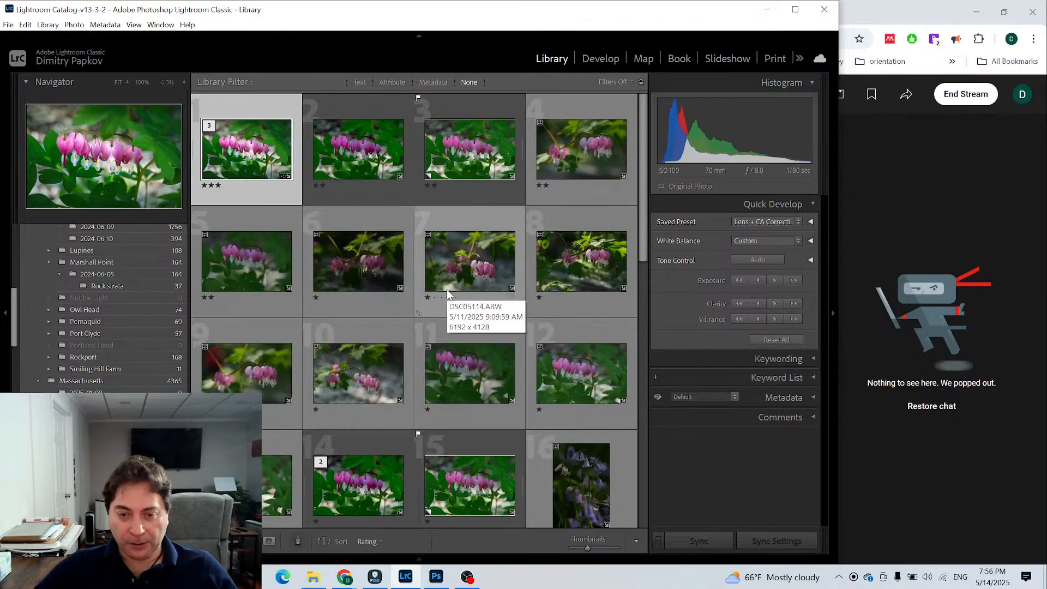
click(435, 577)
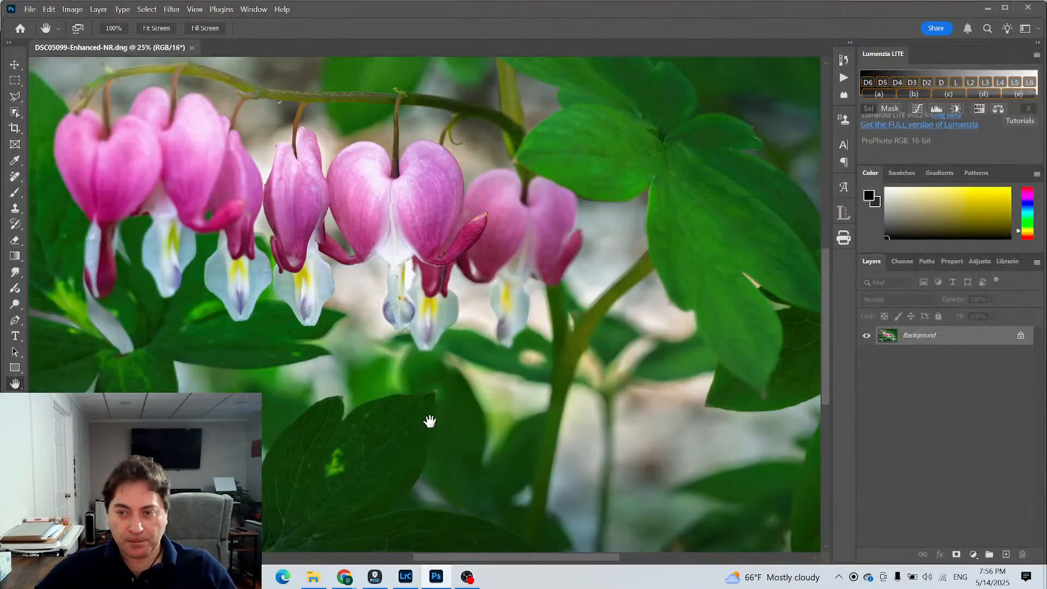
- Narrow the Photoshop window, show the live chat pop-out beside it, and fit the whole photo in the canvas view
click(152, 30)
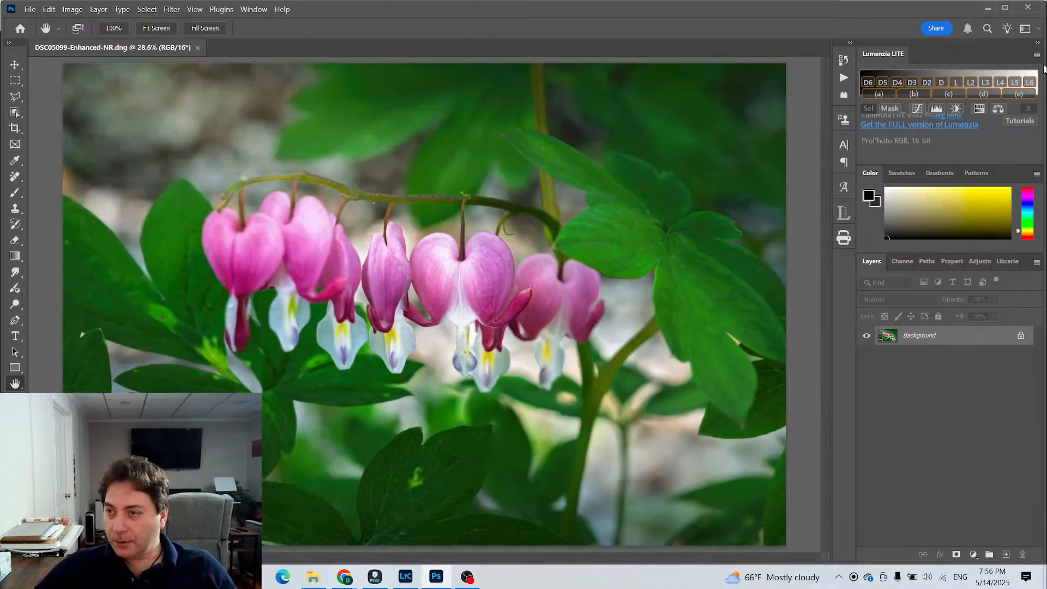
drag(1041, 69, 839, 90)
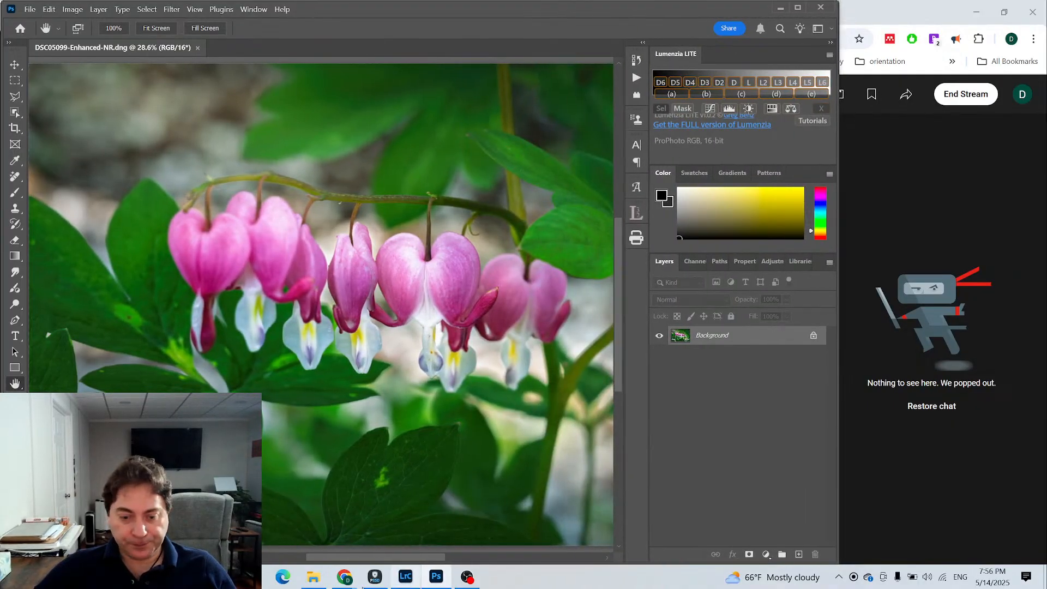
click(348, 579)
click(413, 528)
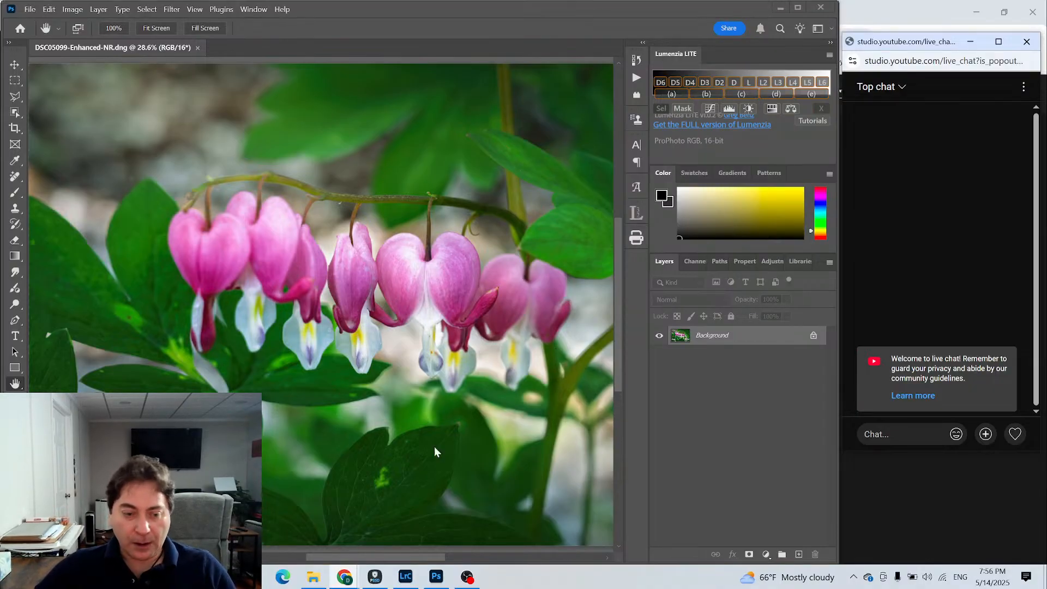
click(206, 96)
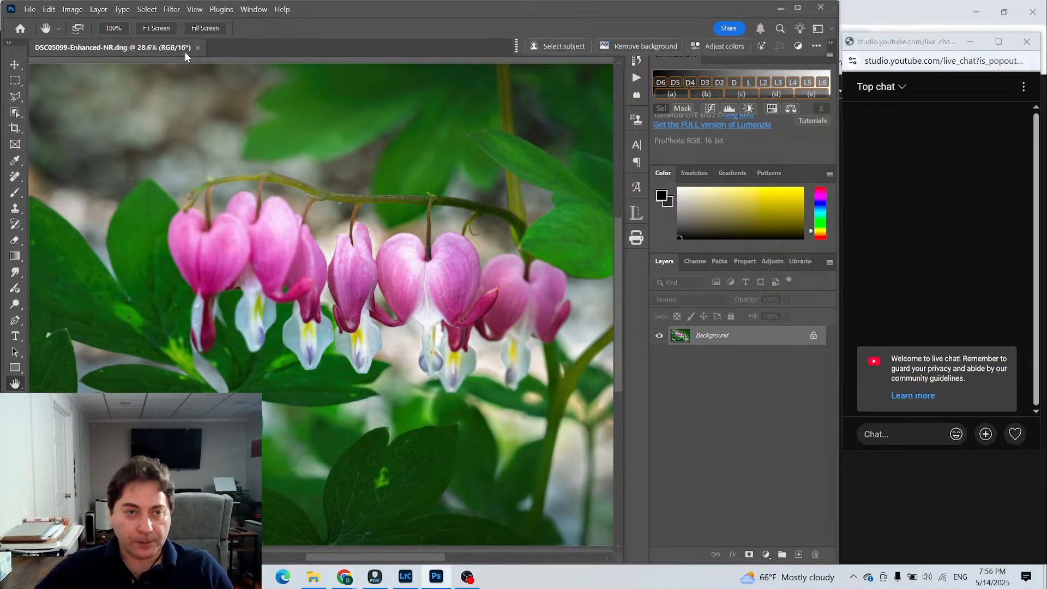
click(164, 25)
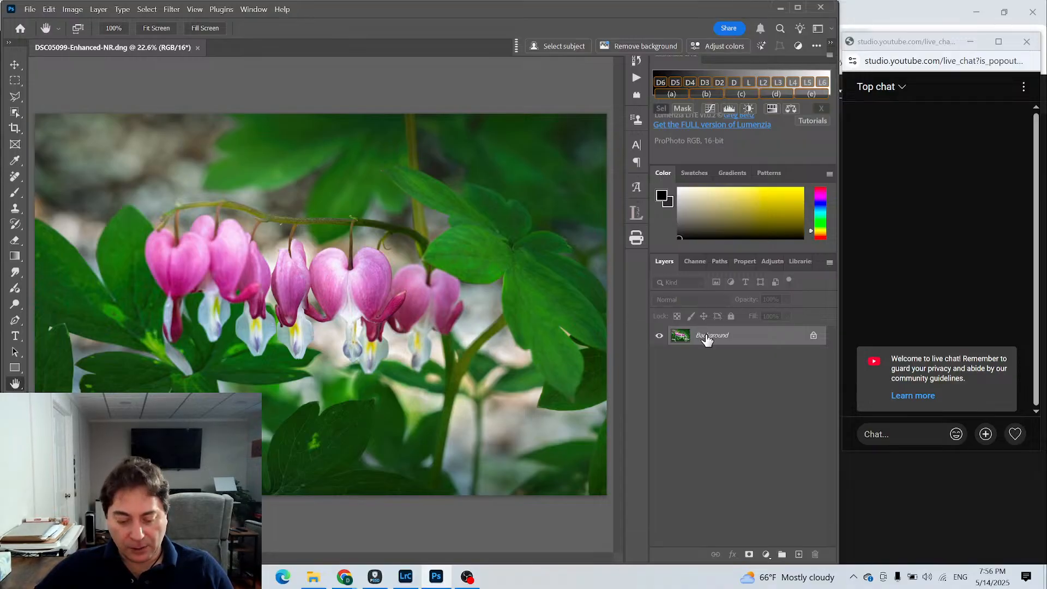
- Duplicate the Background layer of the flower photo
right_click(706, 338)
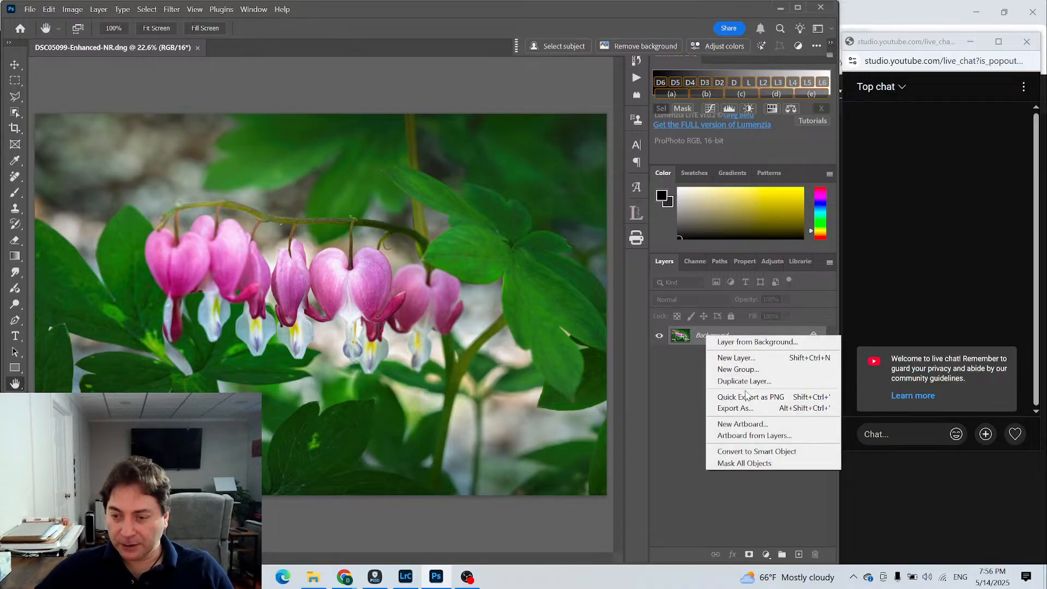
click(747, 390)
click(479, 112)
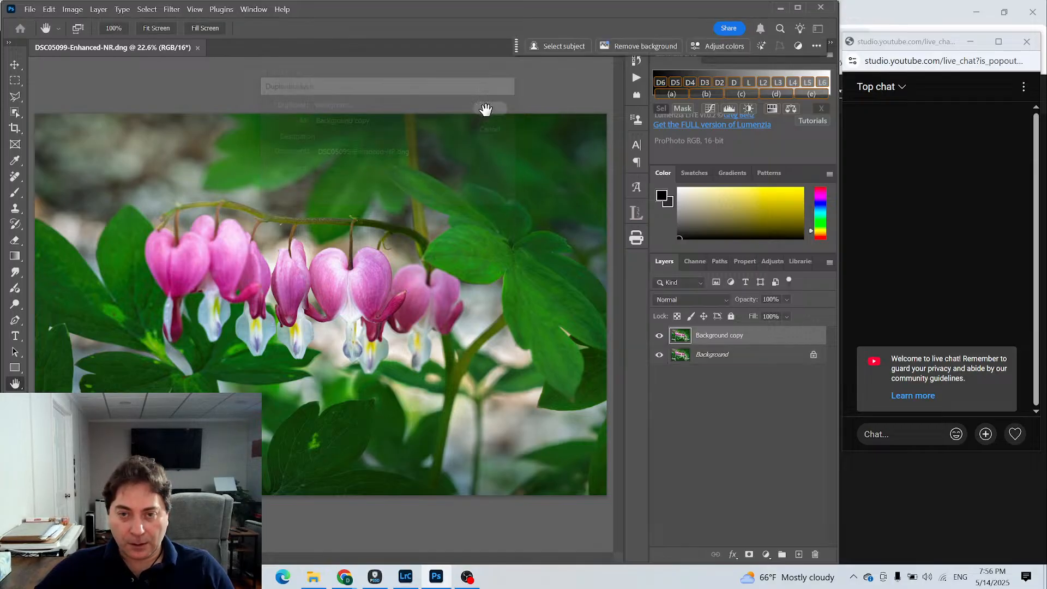
- Apply a Gaussian Blur with a 26-pixel radius to the duplicate layer and set its blend mode to Lighten
click(141, 11)
mouse_move(172, 9)
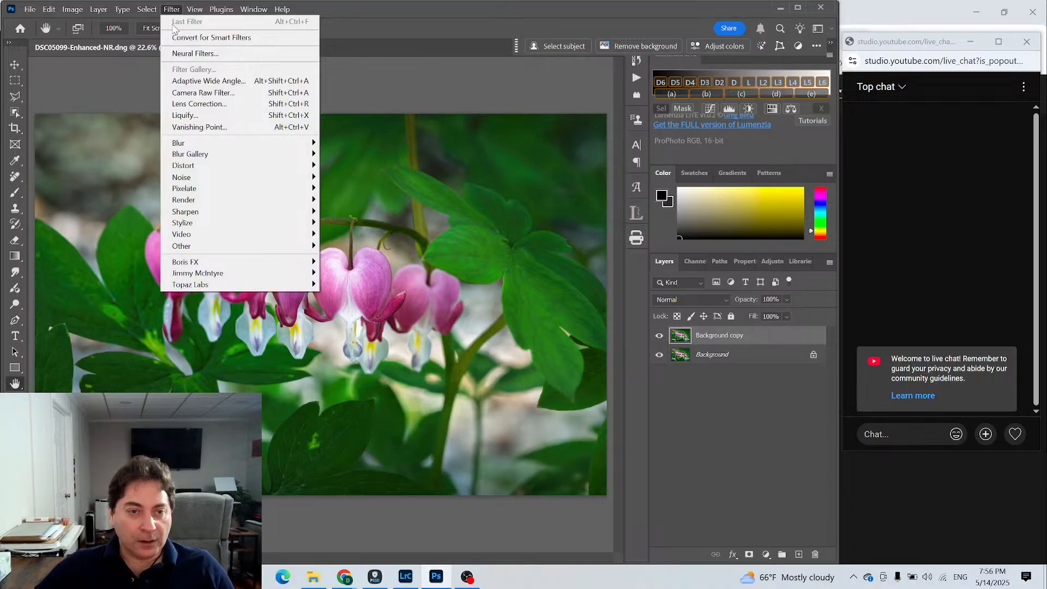
mouse_move(189, 143)
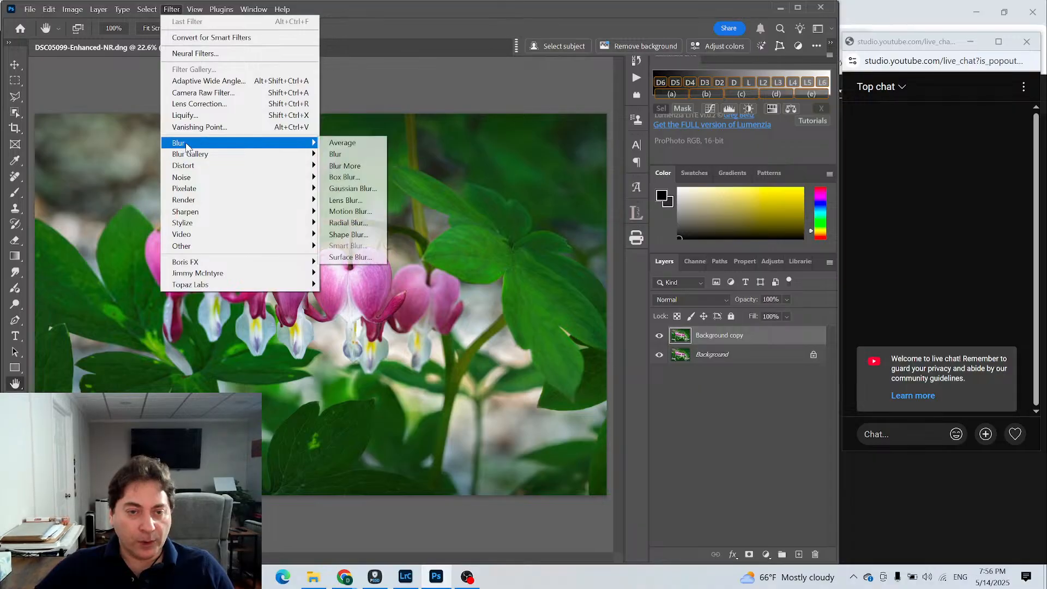
click(370, 195)
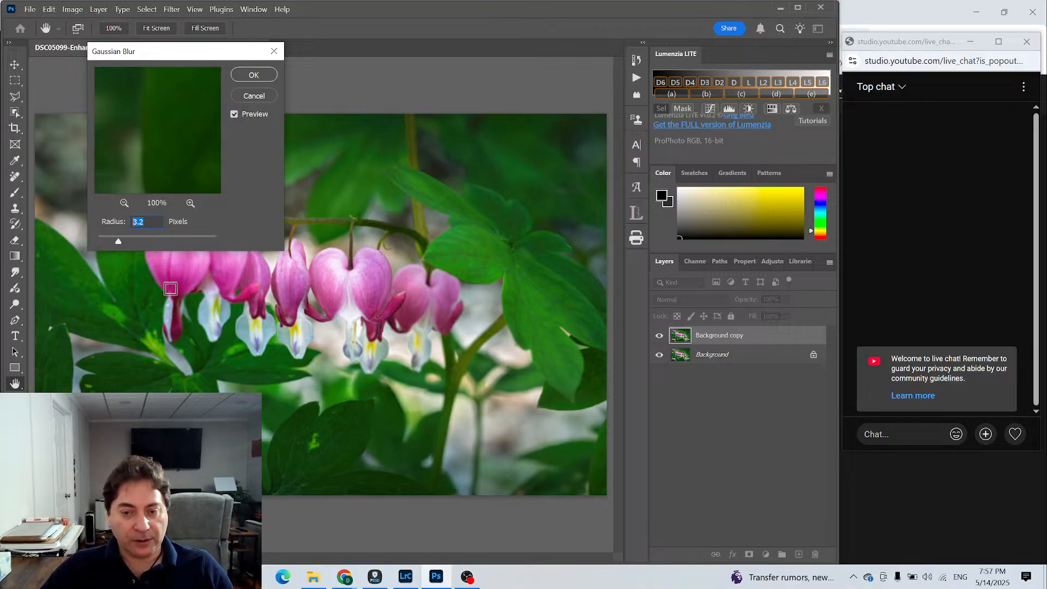
text(26)
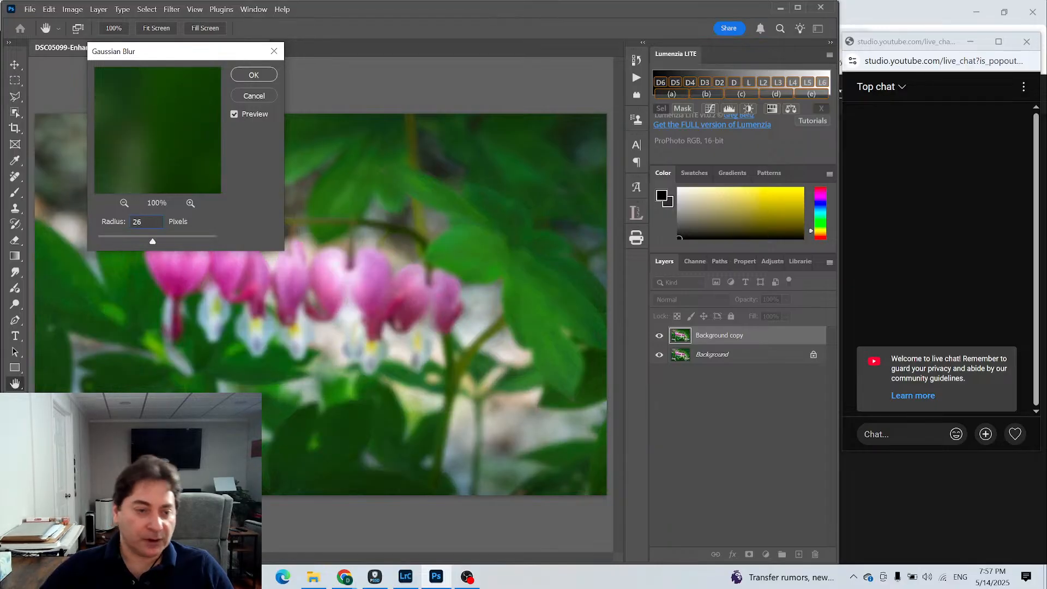
click(260, 80)
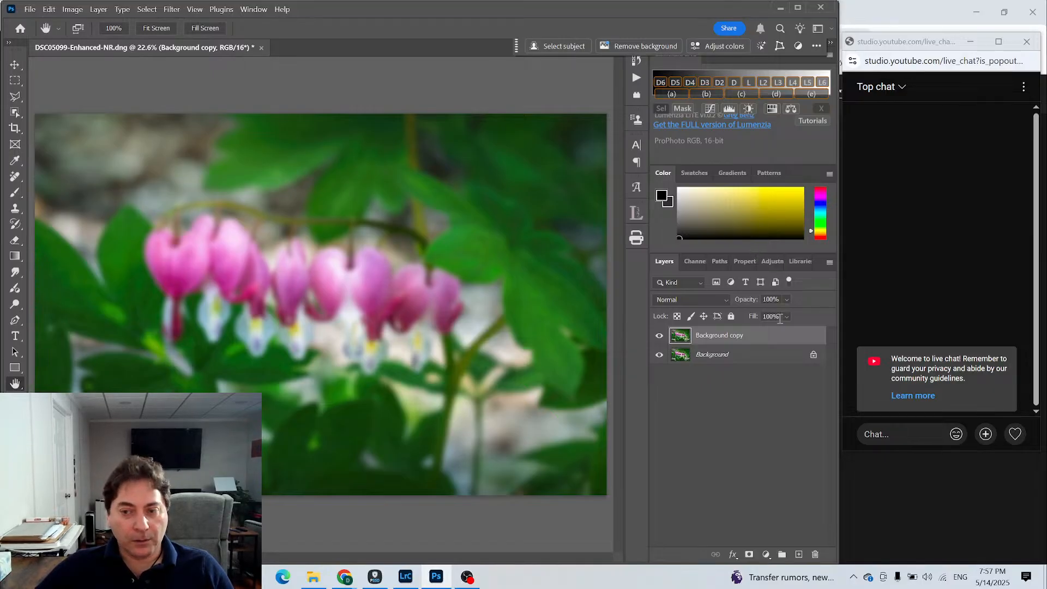
click(720, 298)
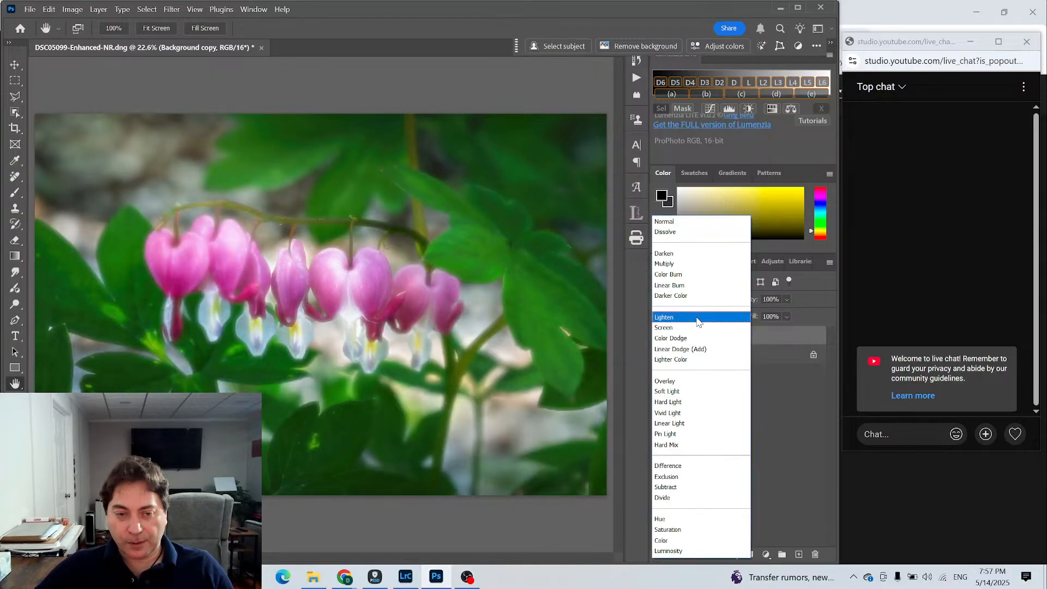
click(698, 318)
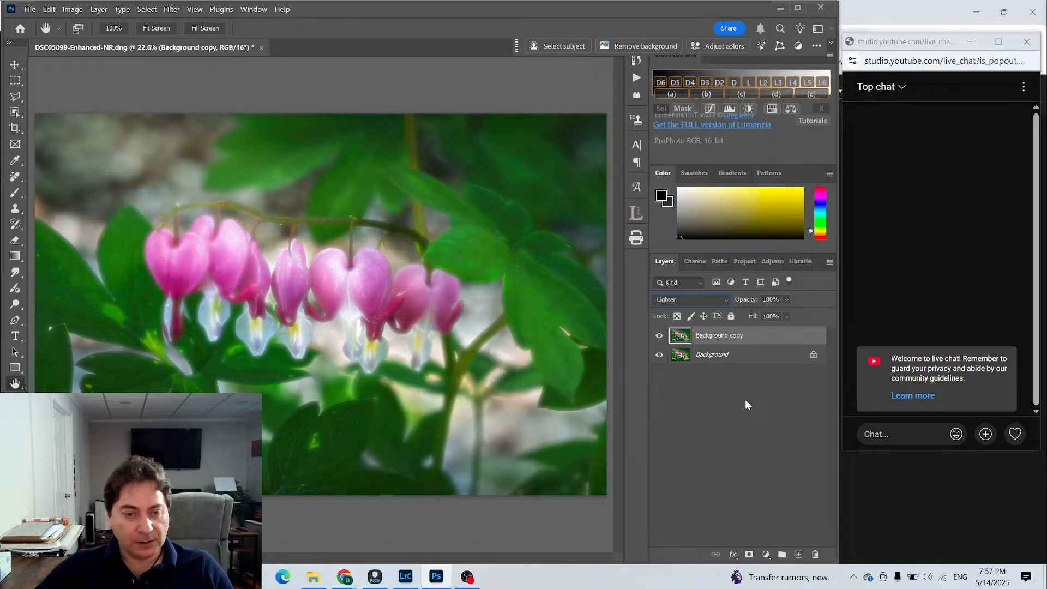
- Add a Brightness/Contrast adjustment clipped to the blurred layer, with Brightness at 20 and Contrast at 80
click(765, 554)
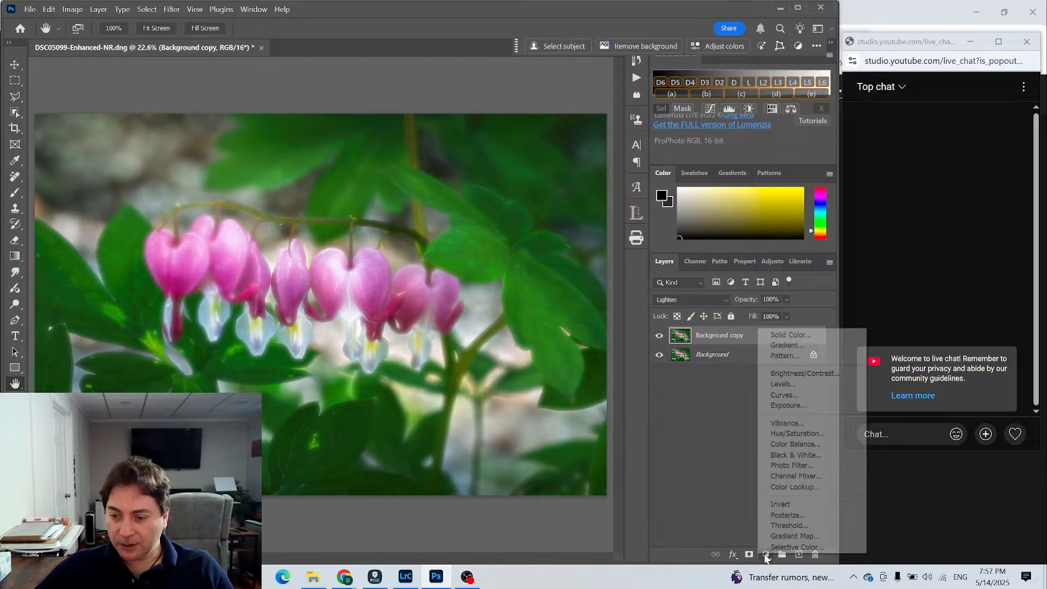
click(818, 374)
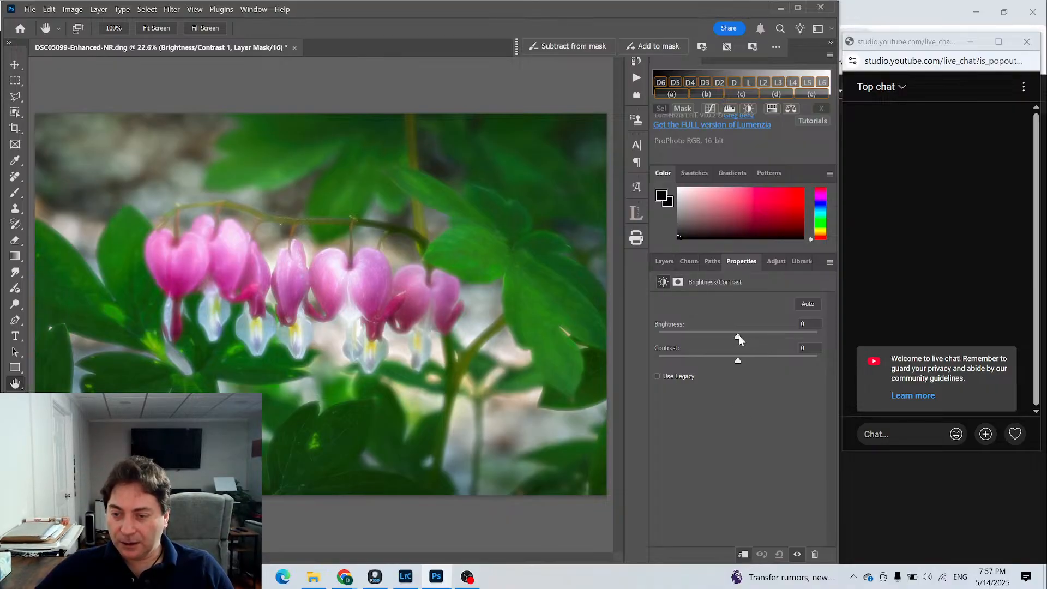
drag(738, 335, 744, 334)
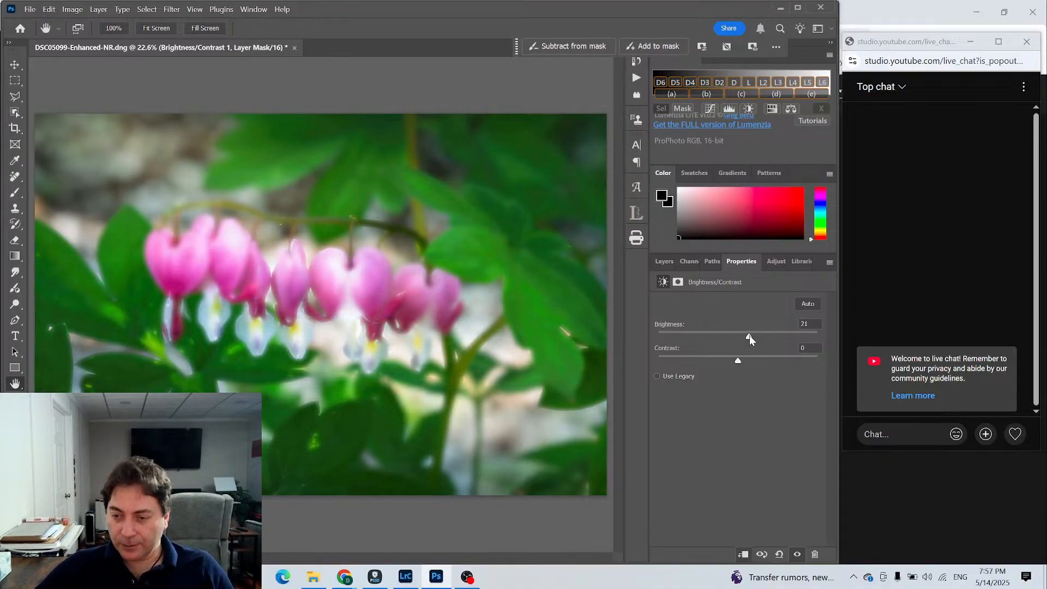
drag(749, 335, 802, 362)
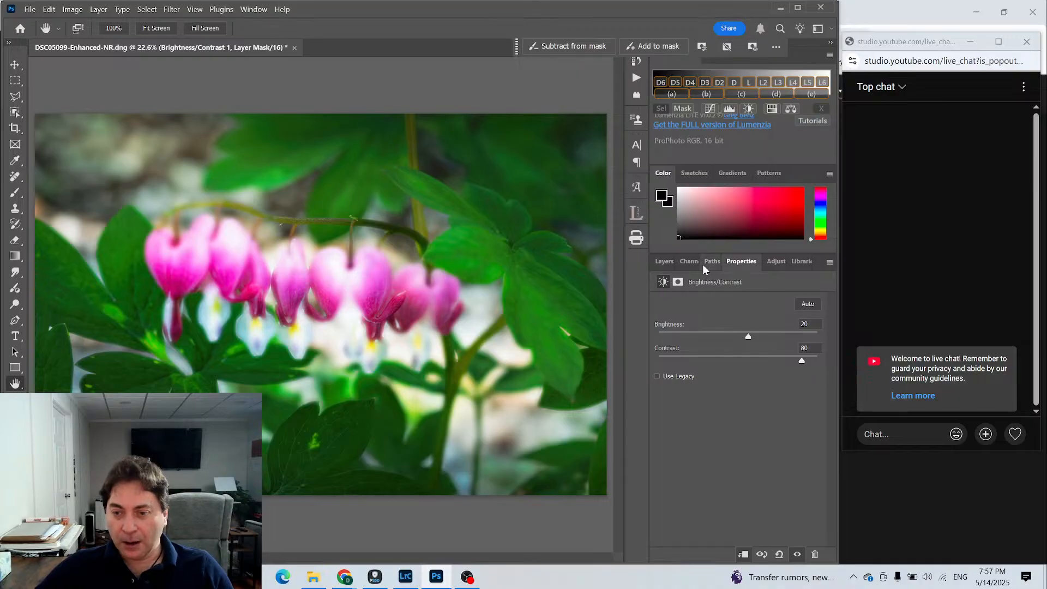
- Reduce the opacity of the blurred Background copy layer to 20%
click(660, 261)
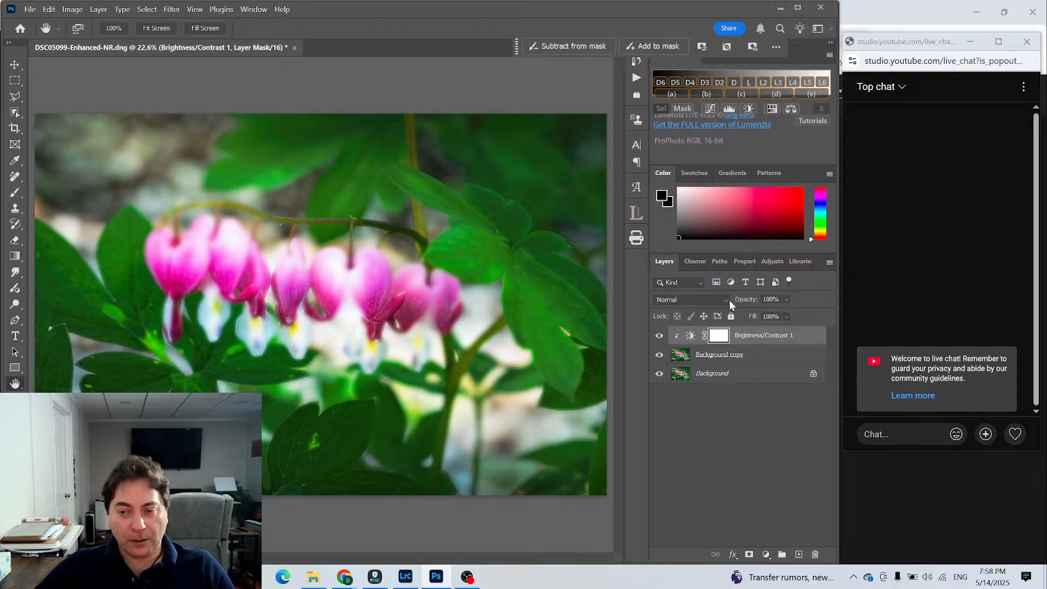
click(681, 358)
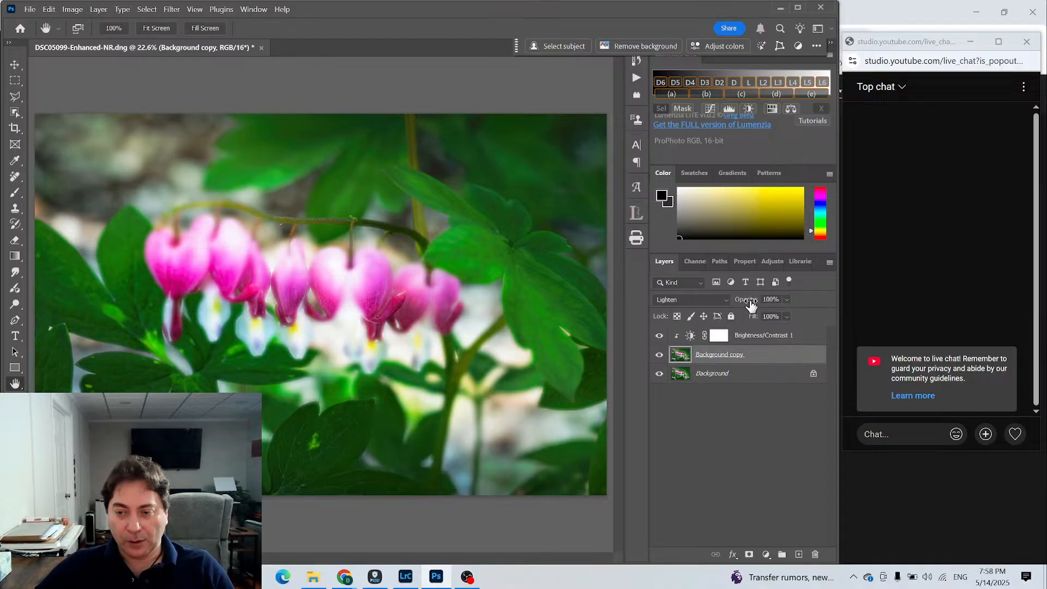
drag(754, 302, 716, 303)
drag(708, 301, 745, 304)
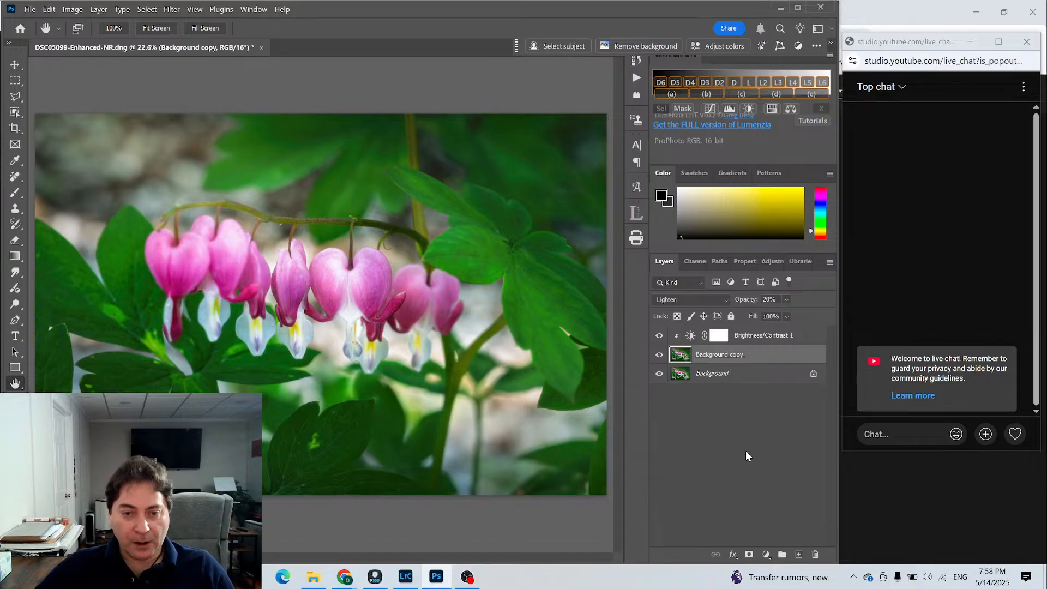
- Toggle the blurred layer's visibility repeatedly to compare the photo with and without the glow effect
click(659, 355)
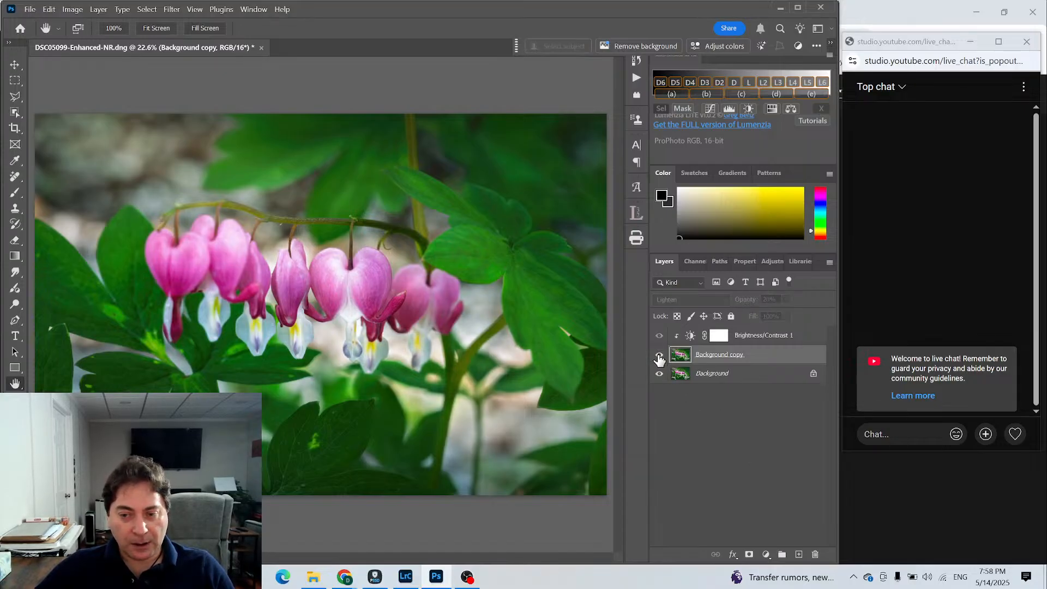
click(659, 355)
click(659, 357)
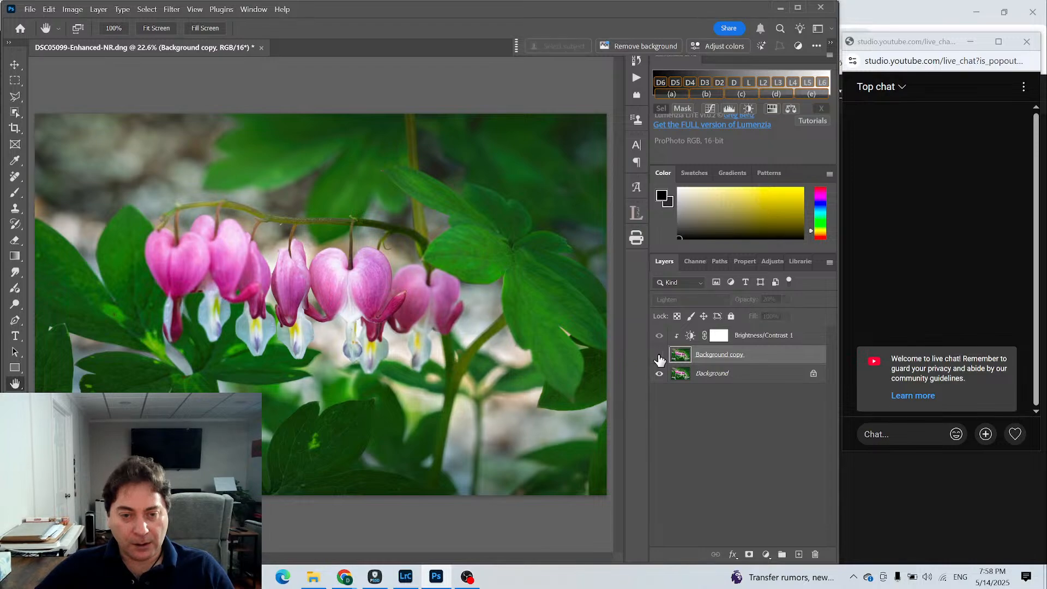
click(659, 357)
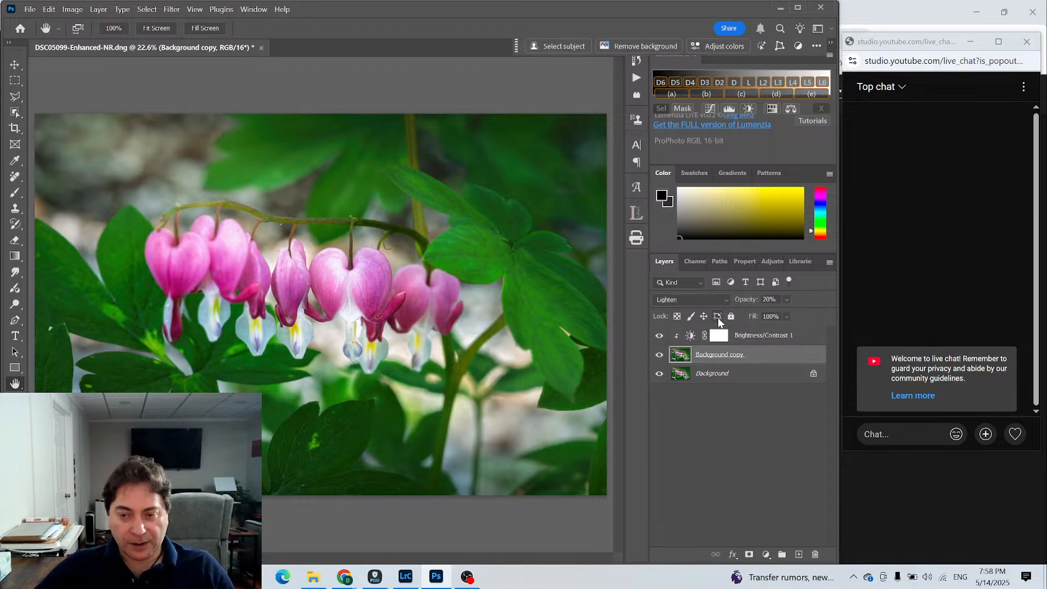
click(659, 356)
click(659, 355)
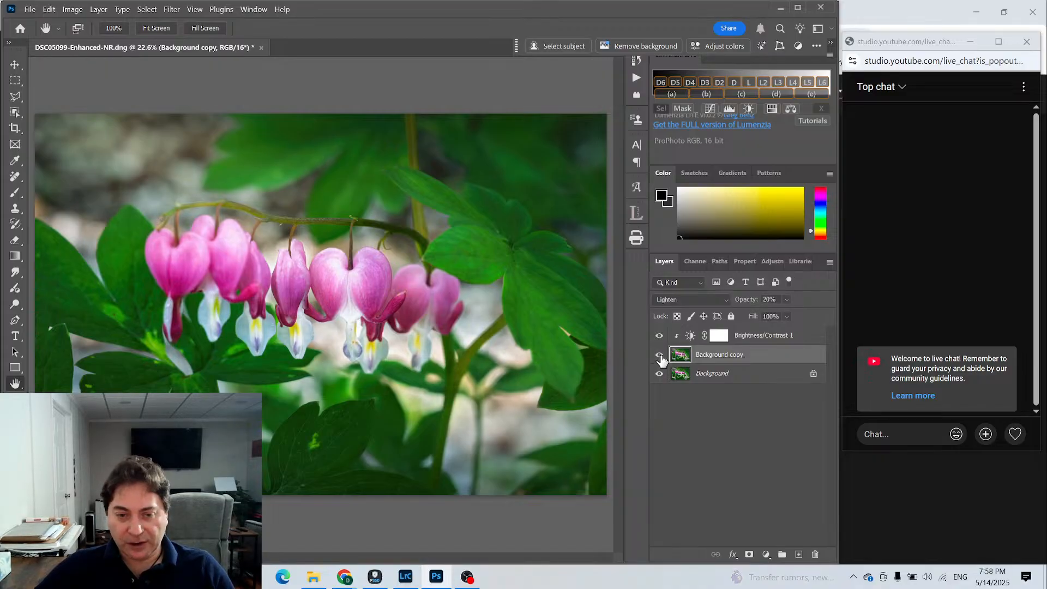
- Add a layer mask to the Background copy layer and paint black over the pink flowers with a brush at 50% opacity and 22% flow
click(659, 356)
click(659, 356)
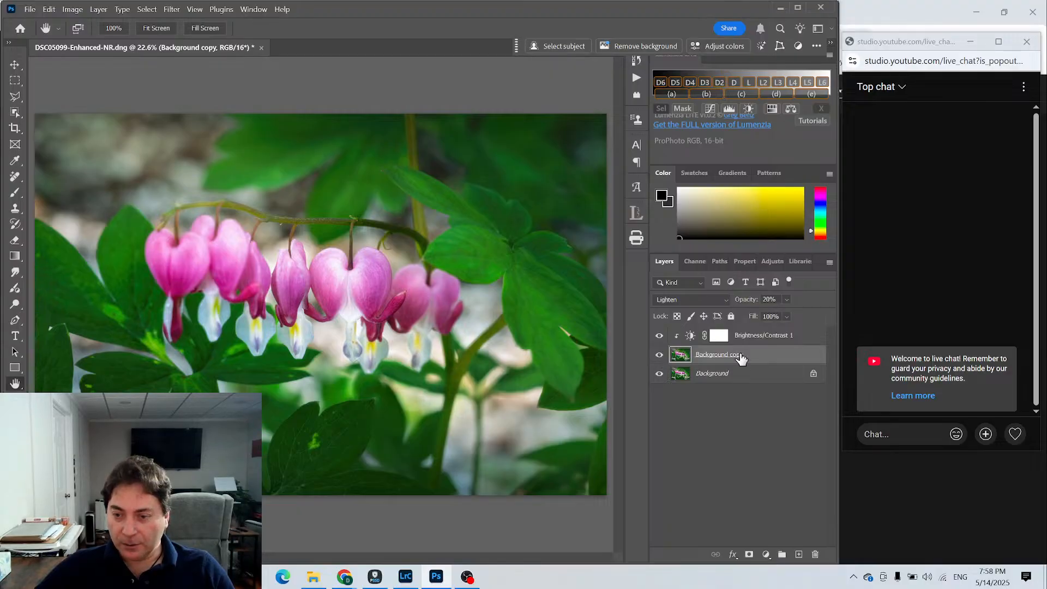
click(749, 554)
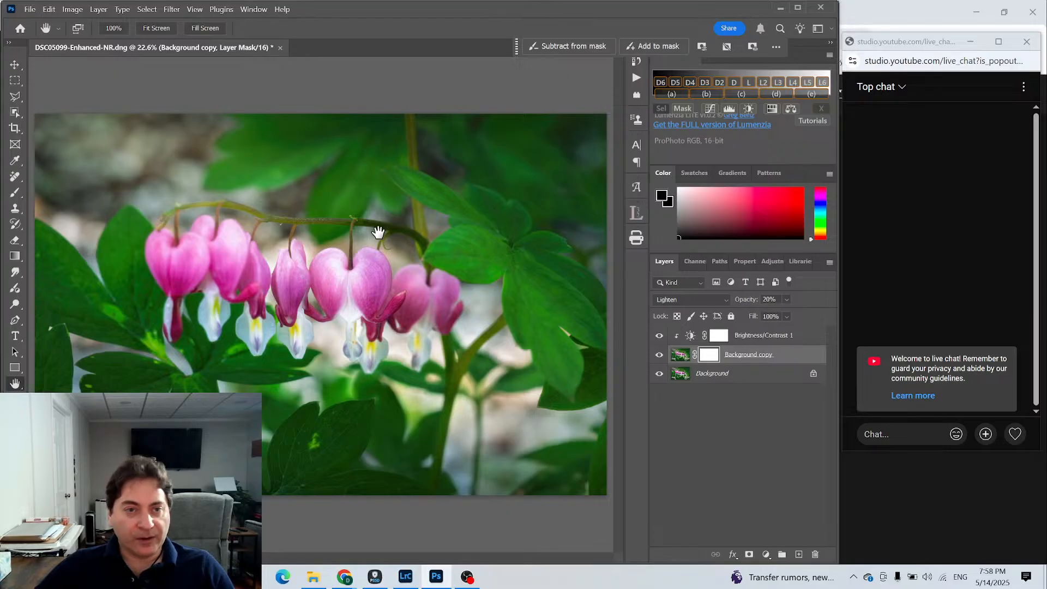
click(16, 193)
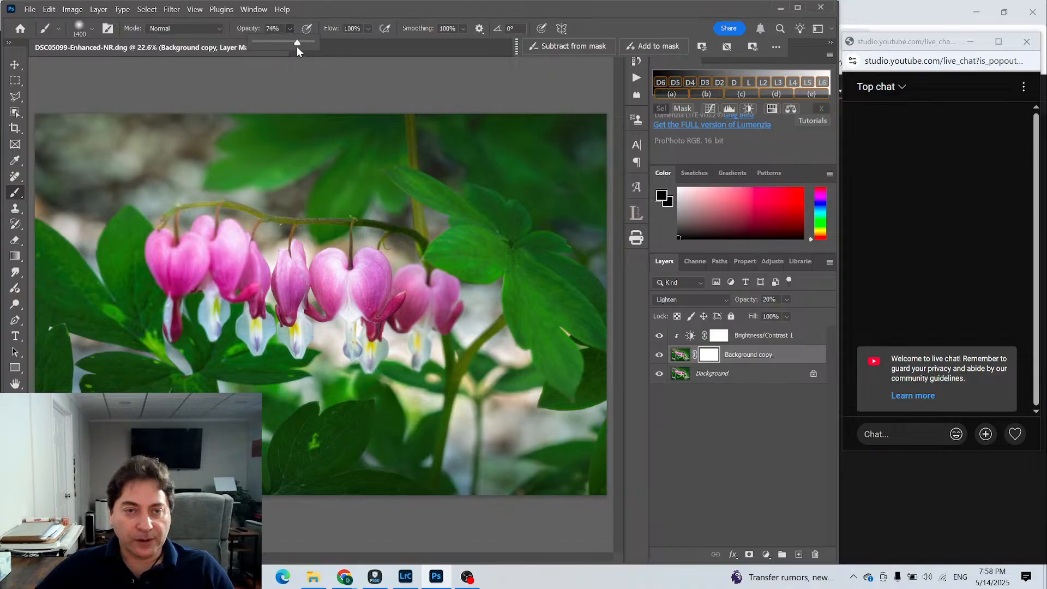
click(368, 28)
drag(391, 43, 348, 44)
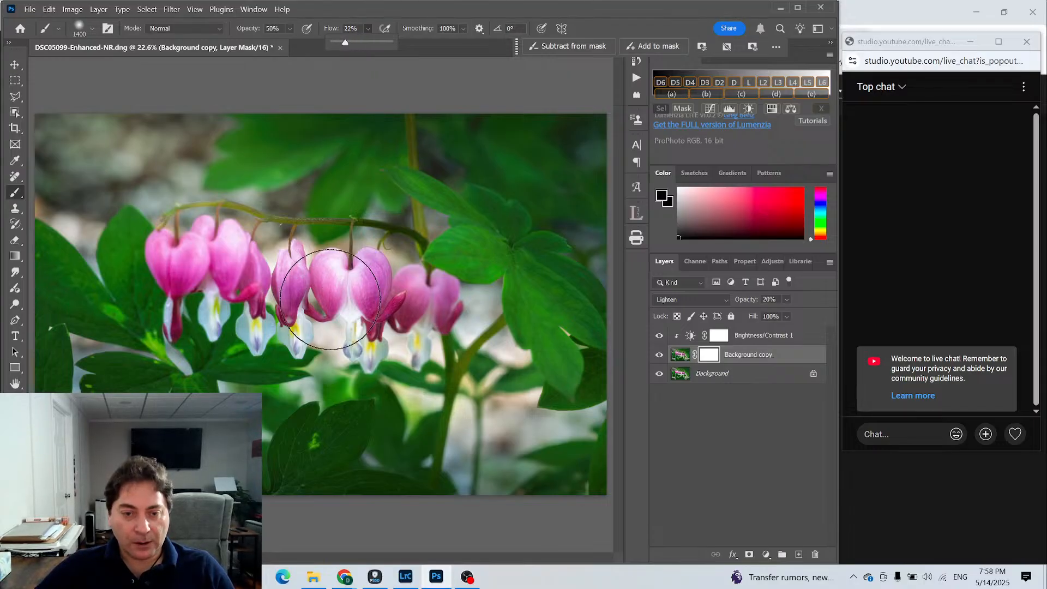
click(349, 287)
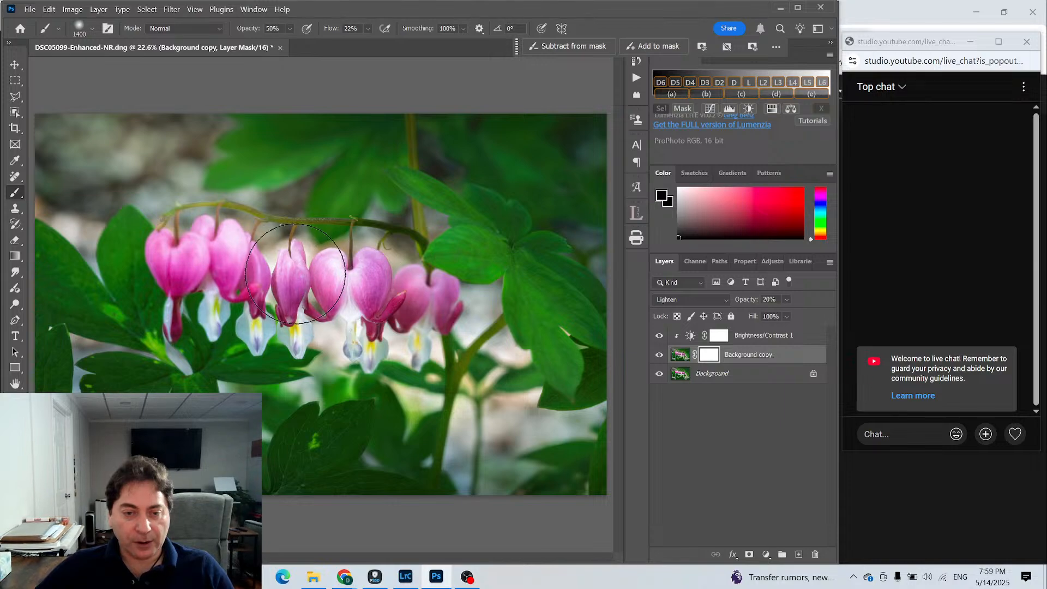
click(321, 291)
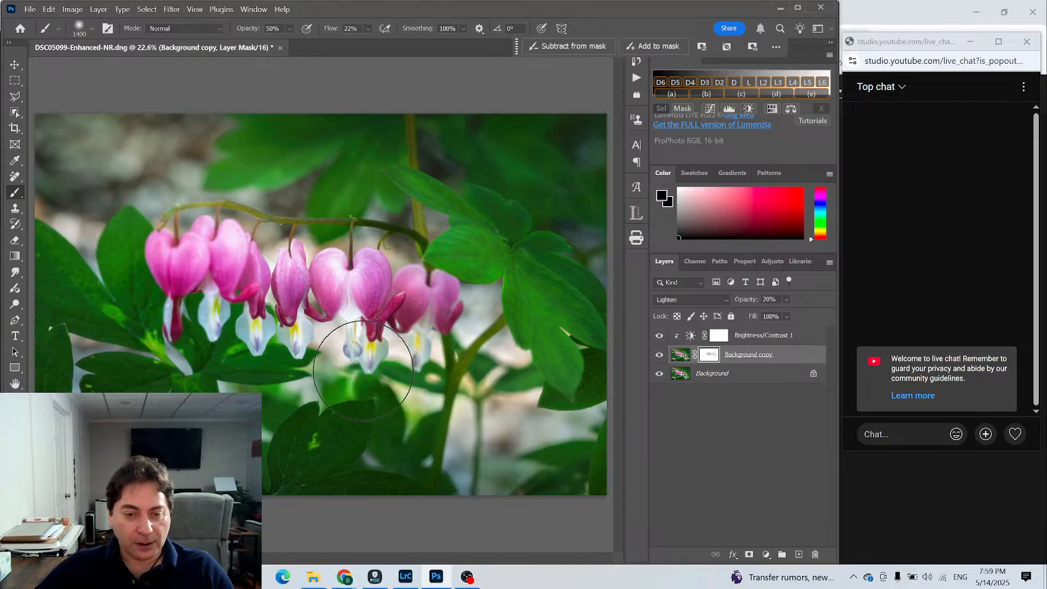
- Toggle the masked Background copy layer's visibility several times to compare the photo with and without the masked glow
click(659, 355)
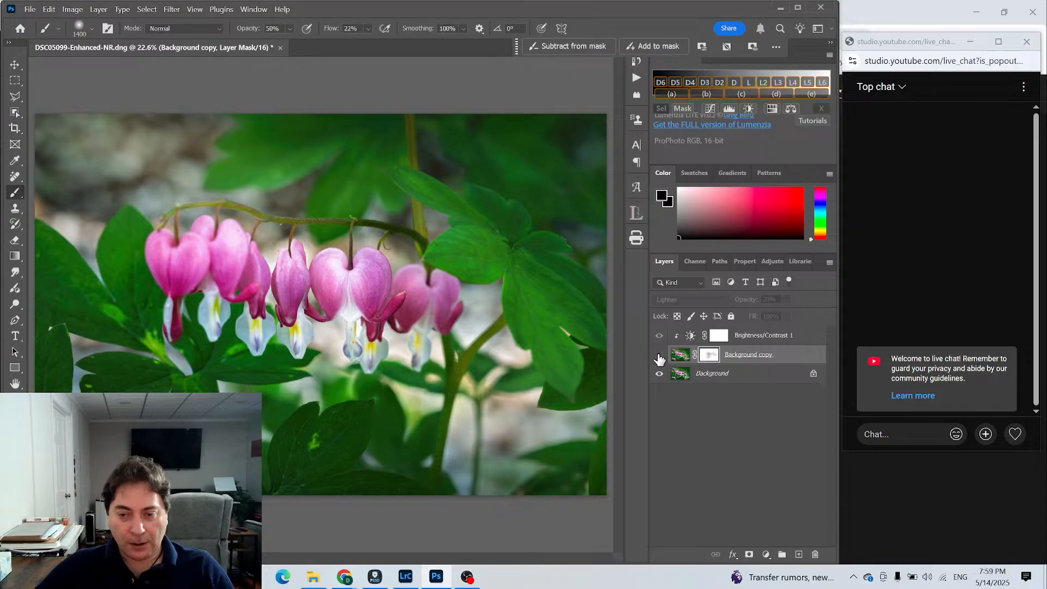
click(660, 359)
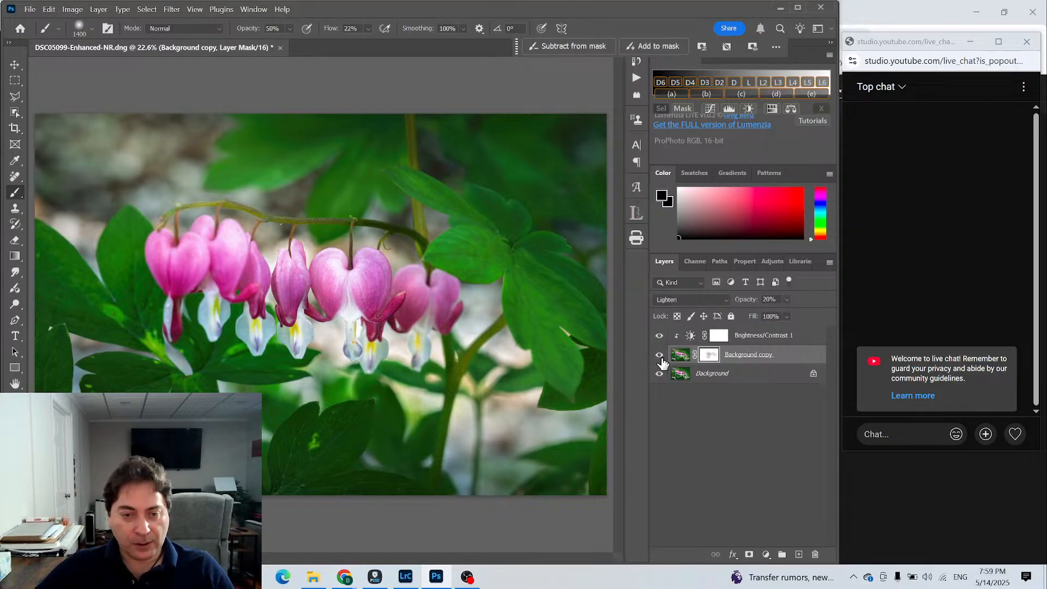
click(659, 357)
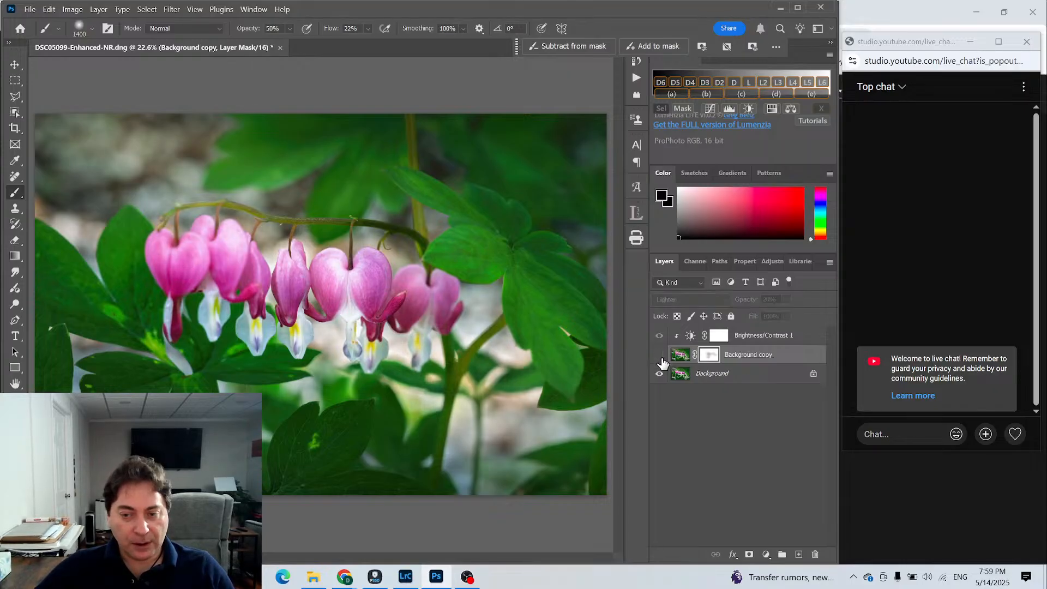
click(660, 357)
click(660, 357)
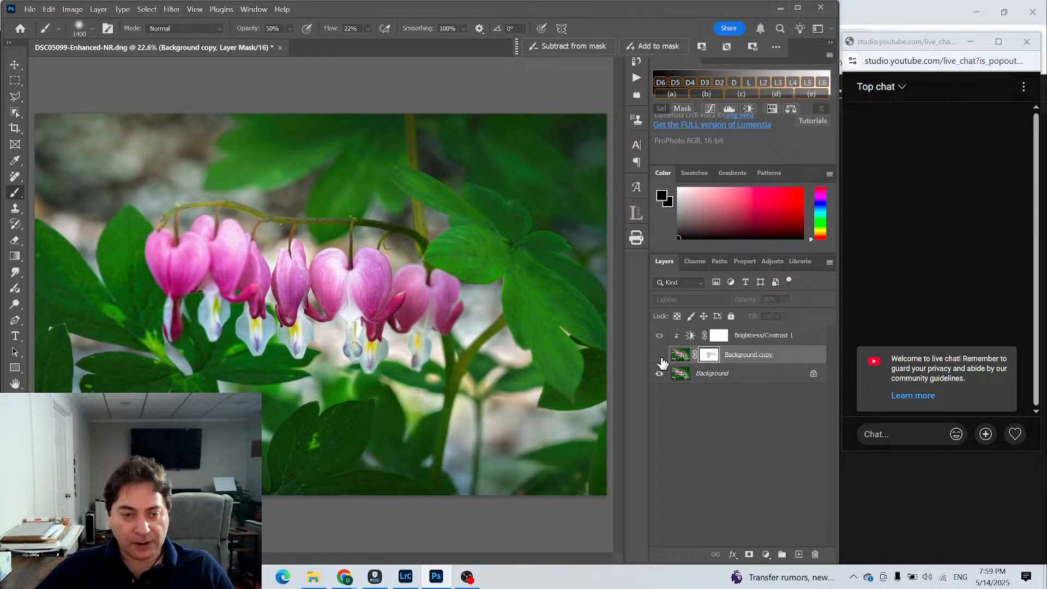
click(660, 357)
click(660, 357)
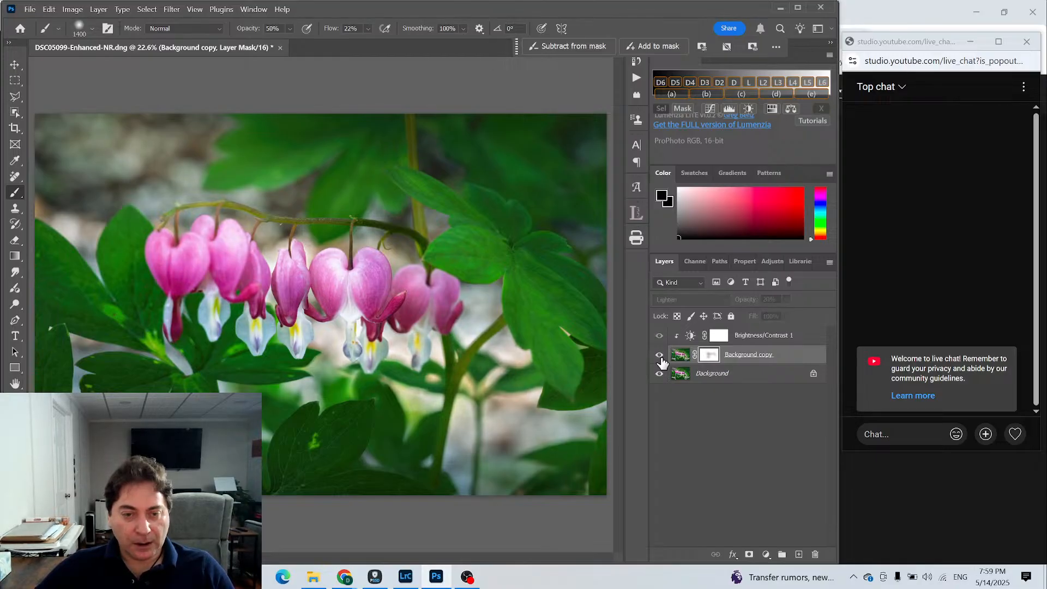
click(660, 358)
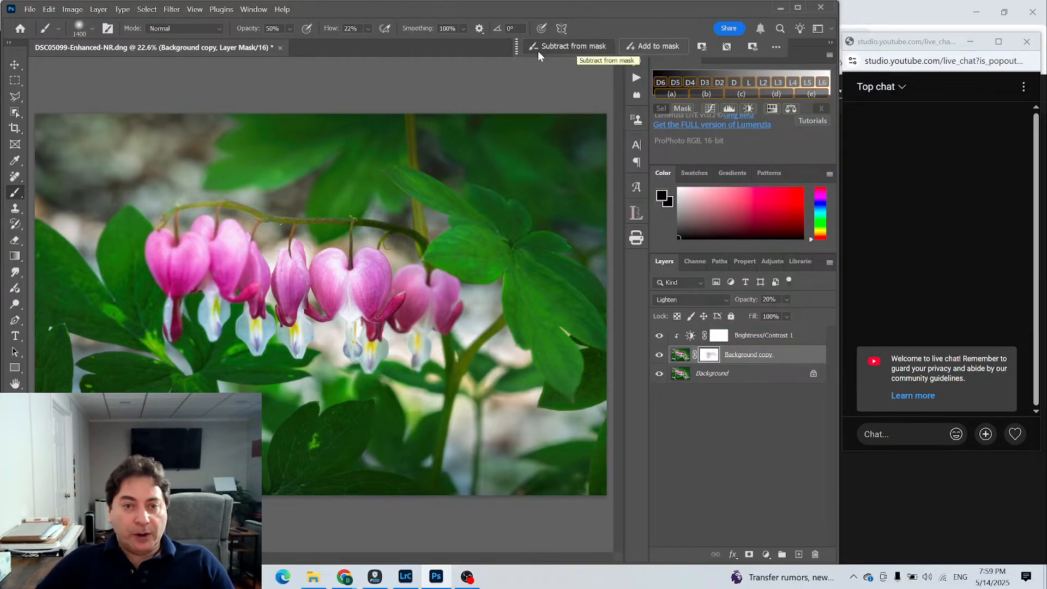
- Close the flower document while saving its changes, switch to Lightroom Classic and rate the saved edit four stars
click(280, 48)
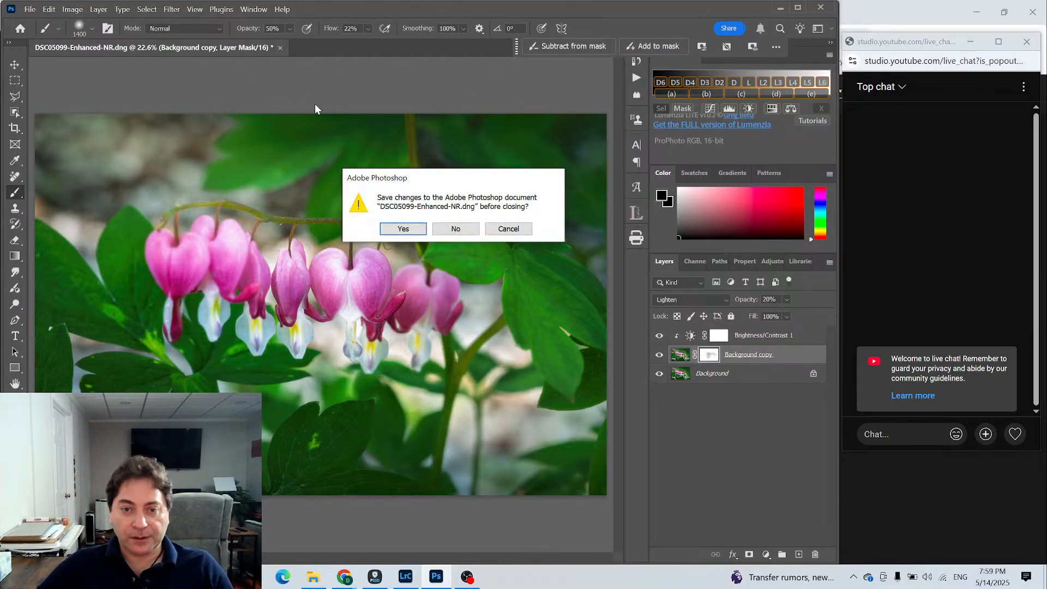
click(393, 228)
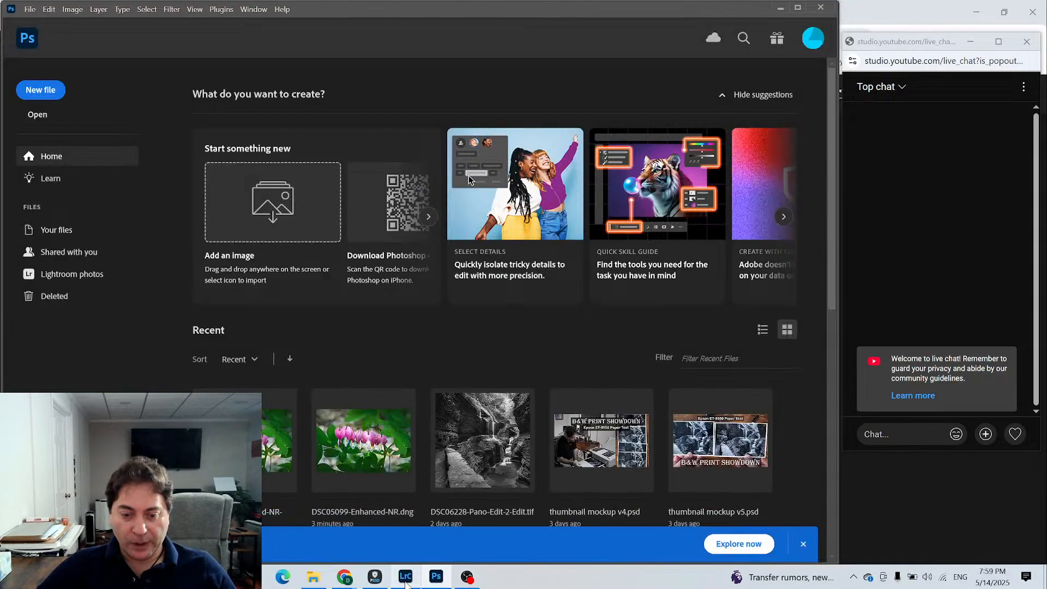
click(405, 577)
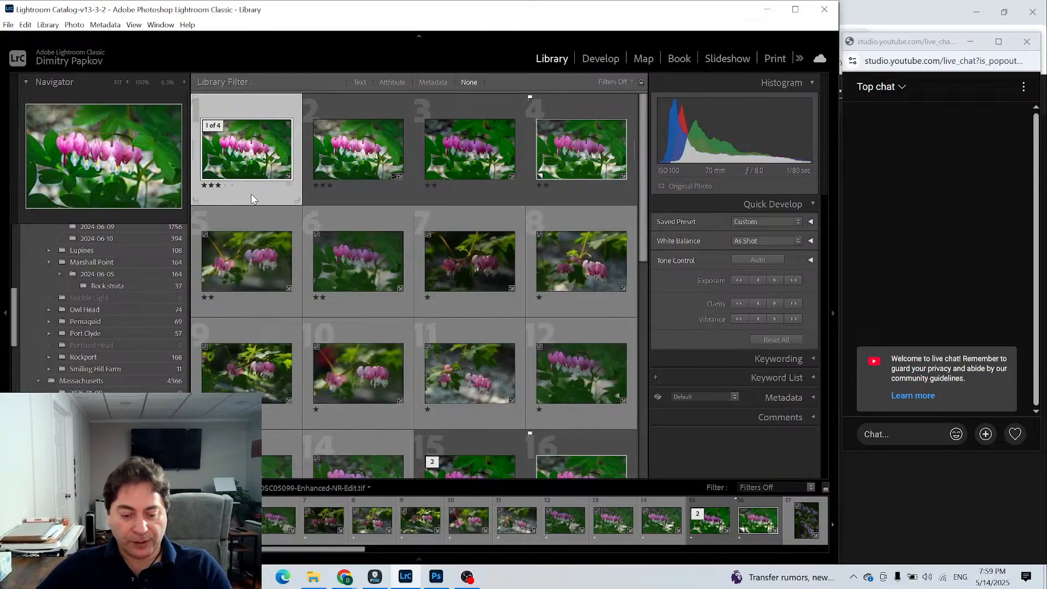
key(4)
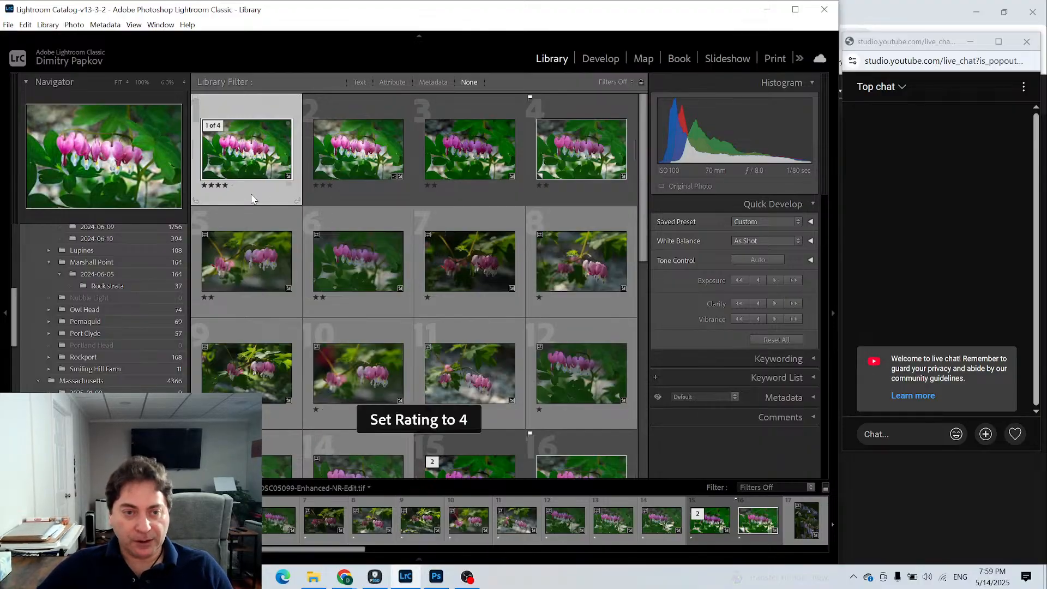
- Compare the four-star Photoshop edit with the three-star Lightroom version in Survey view and return to the grid
ctrl+click(342, 151)
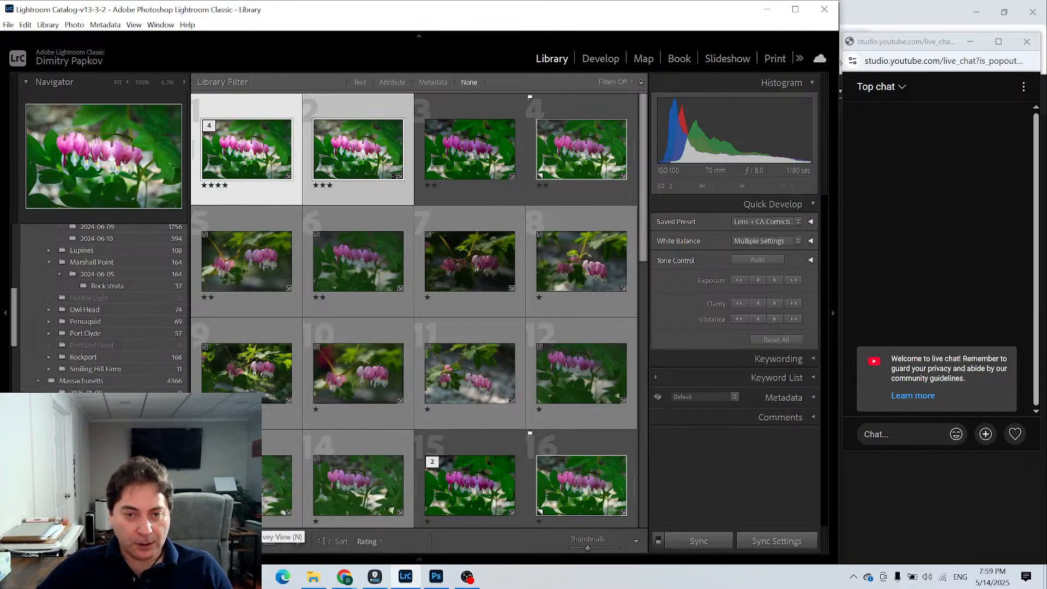
key(n)
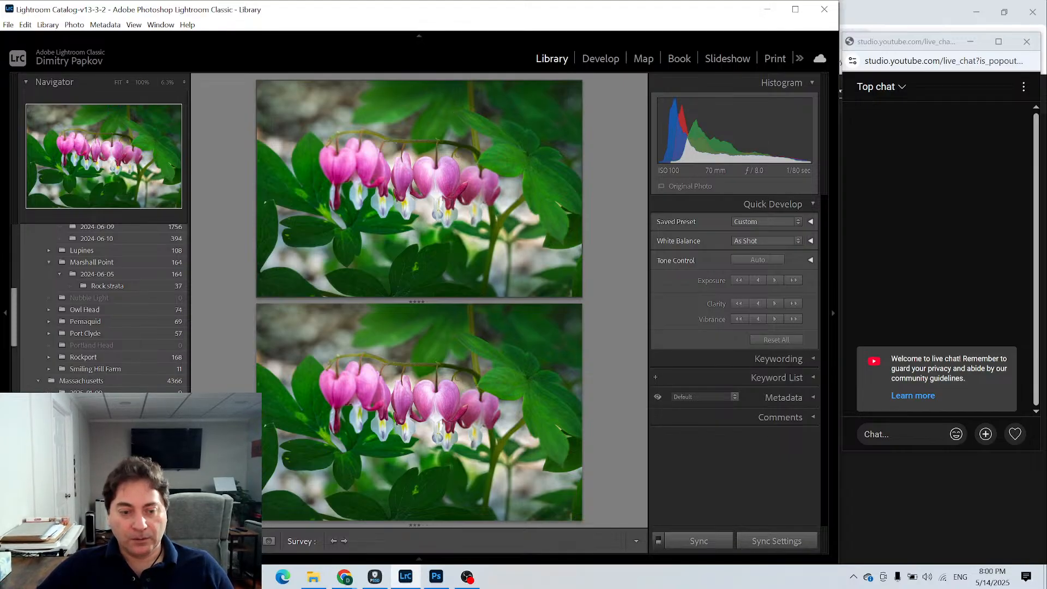
key(g)
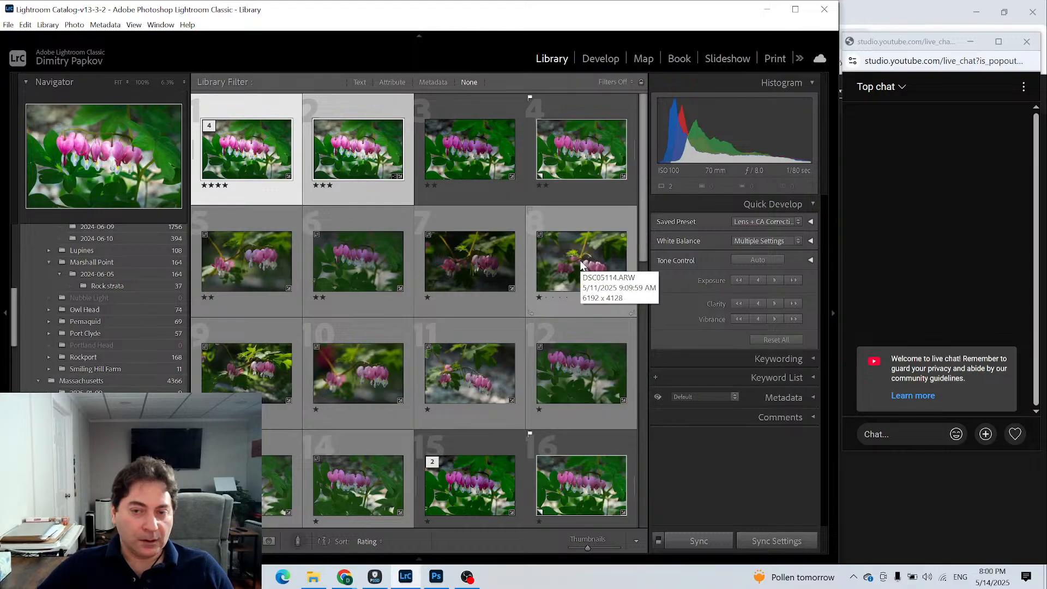
- Open the photo folder inside New River Gorge National under West Virginia in the Library
click(256, 275)
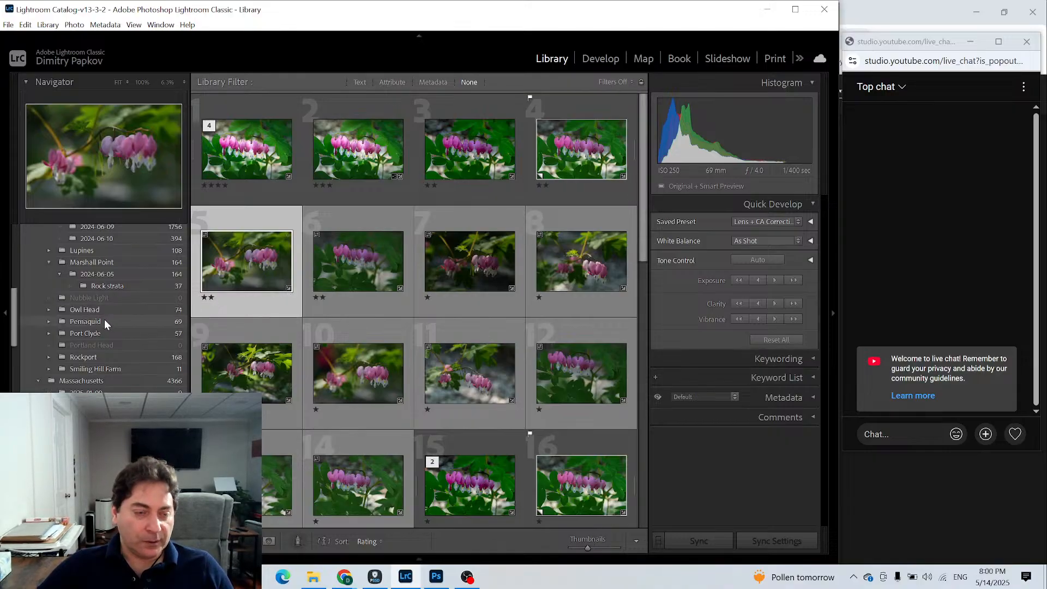
scroll(103, 333, up, 5)
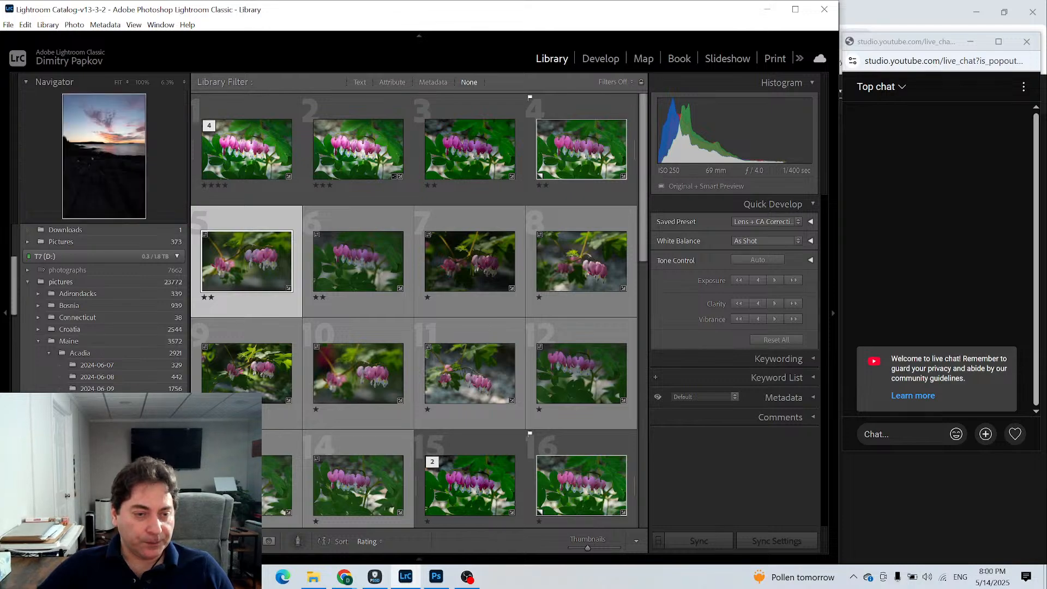
scroll(103, 332, down, 8)
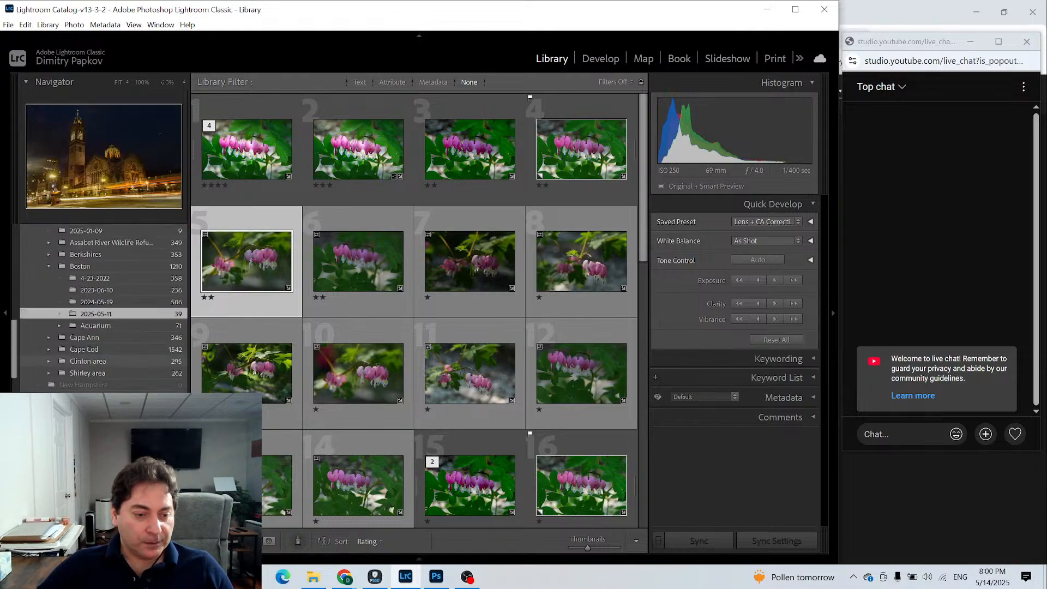
scroll(103, 332, down, 3)
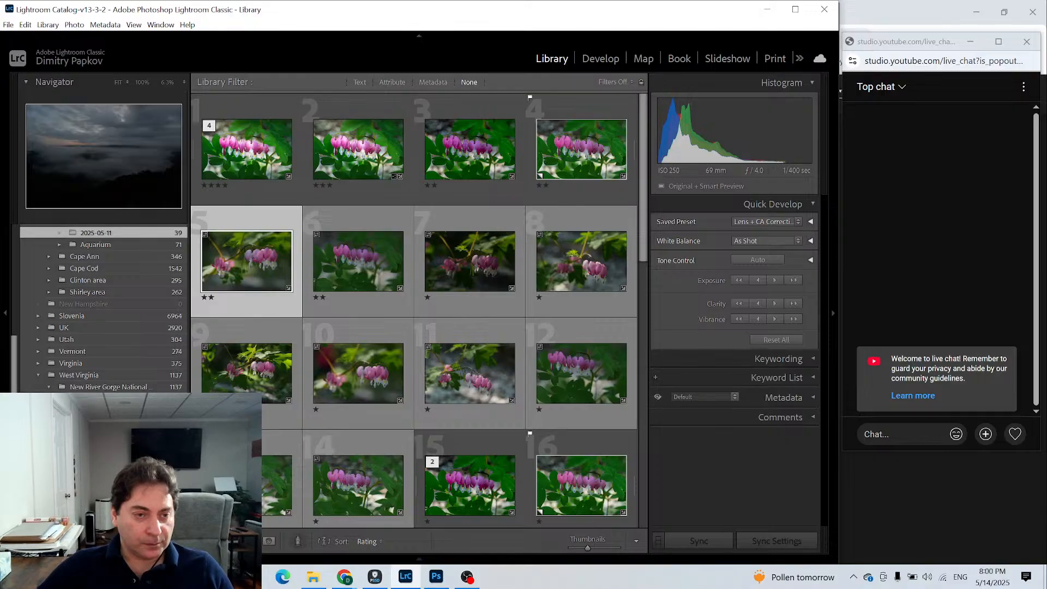
click(106, 420)
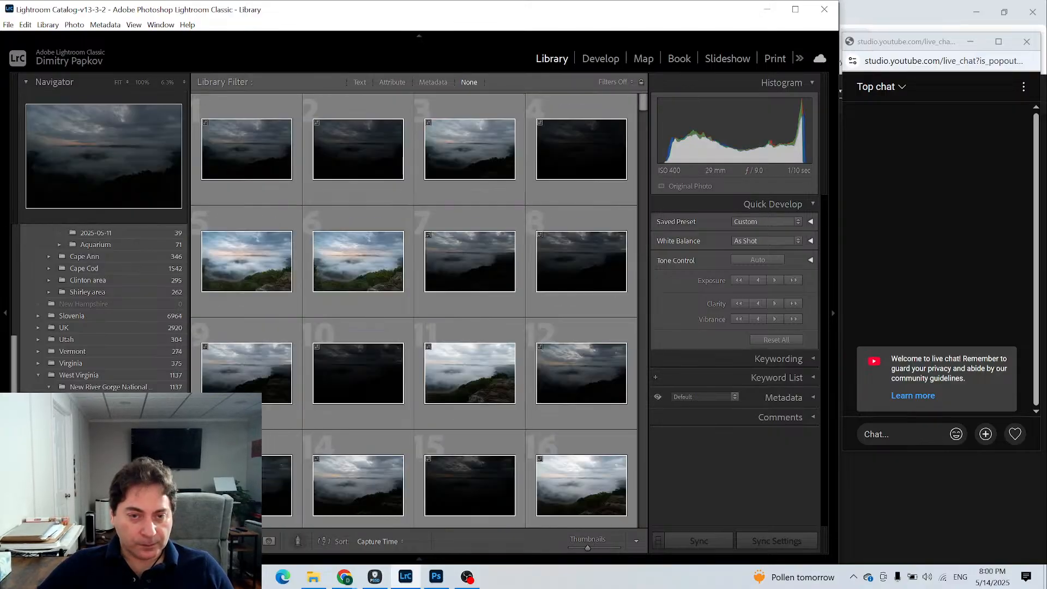
- Find the vertical grist mill shots in the grid and select the five bracketed exposures, photos 385 to 389
scroll(452, 351, down, 8)
scroll(468, 355, down, 15)
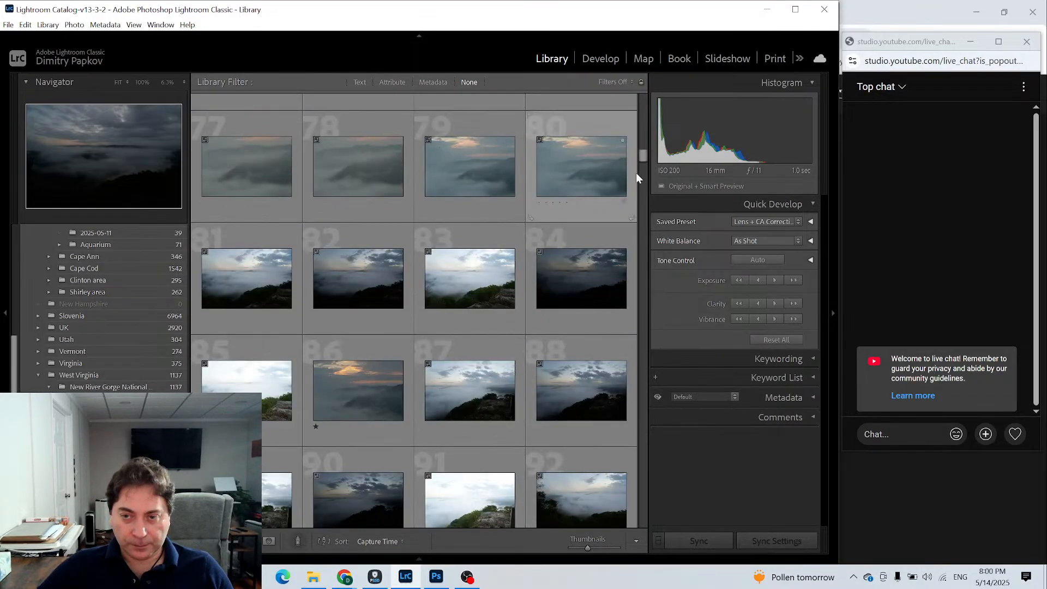
scroll(641, 225, down, 2)
drag(640, 225, 629, 374)
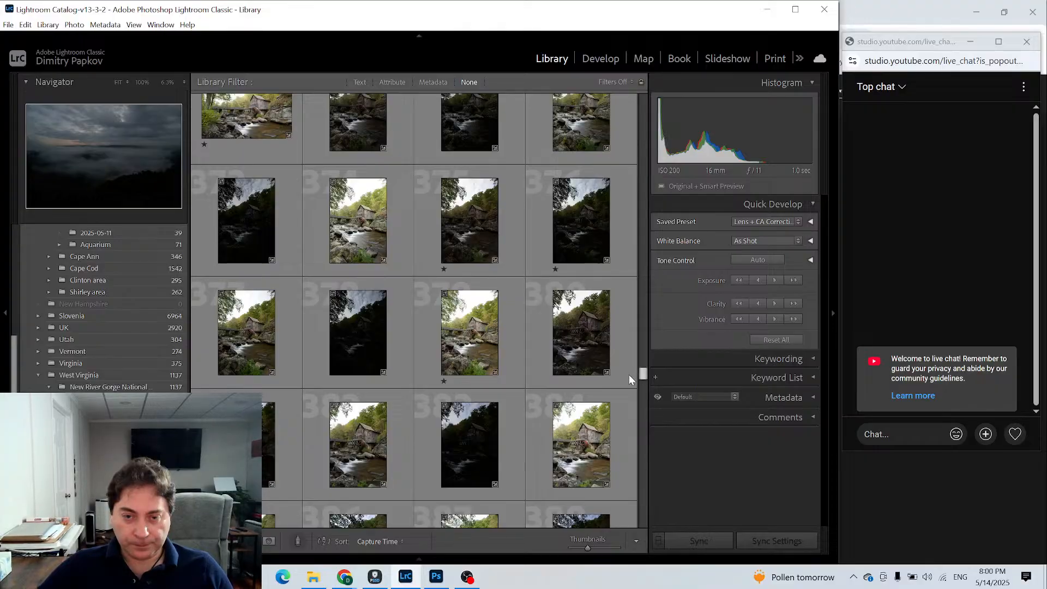
drag(629, 375, 633, 361)
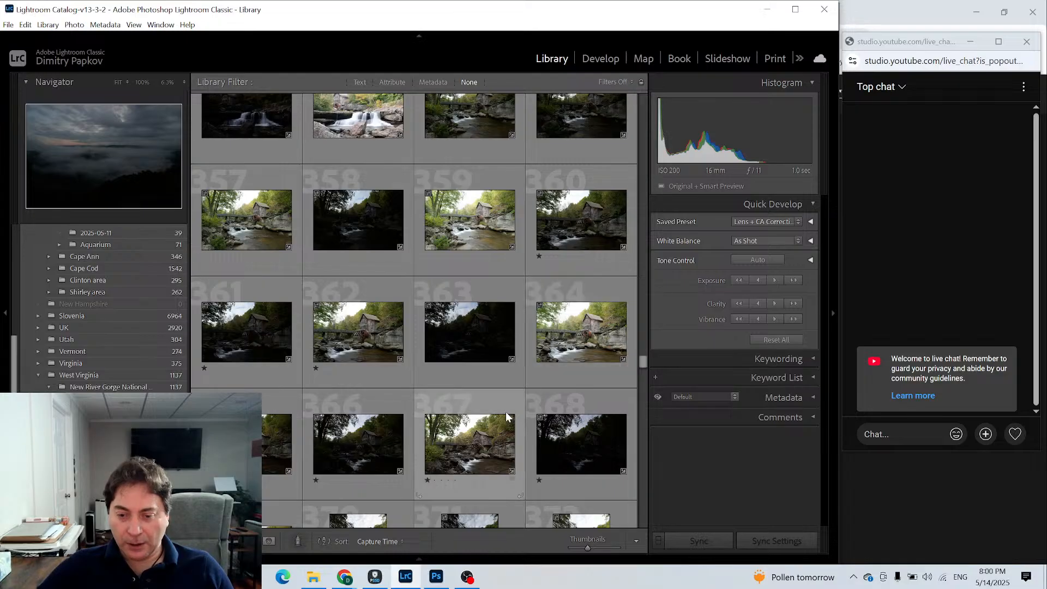
scroll(459, 414, up, 2)
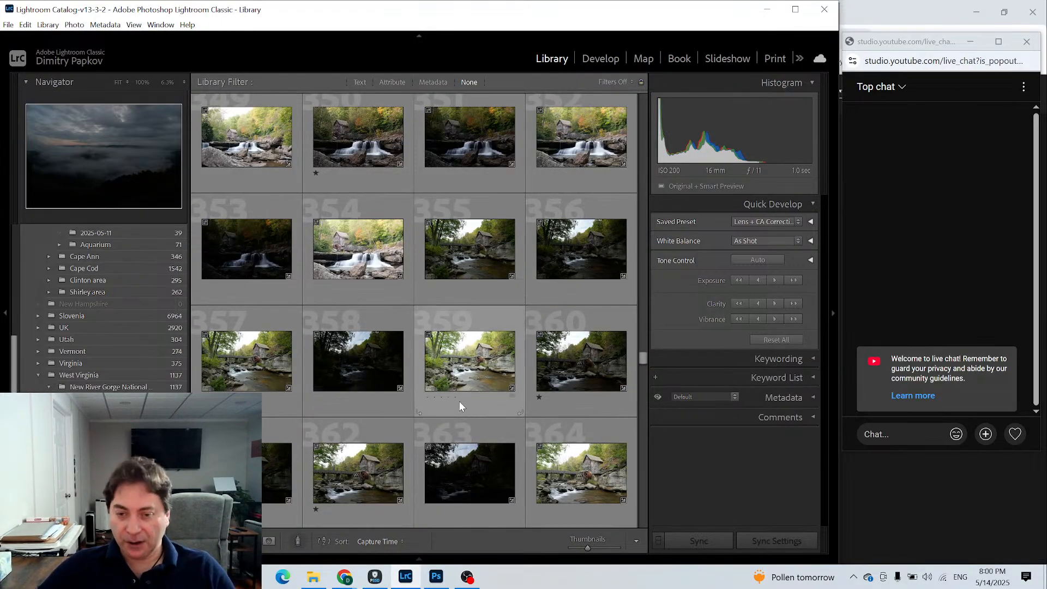
scroll(467, 406, down, 5)
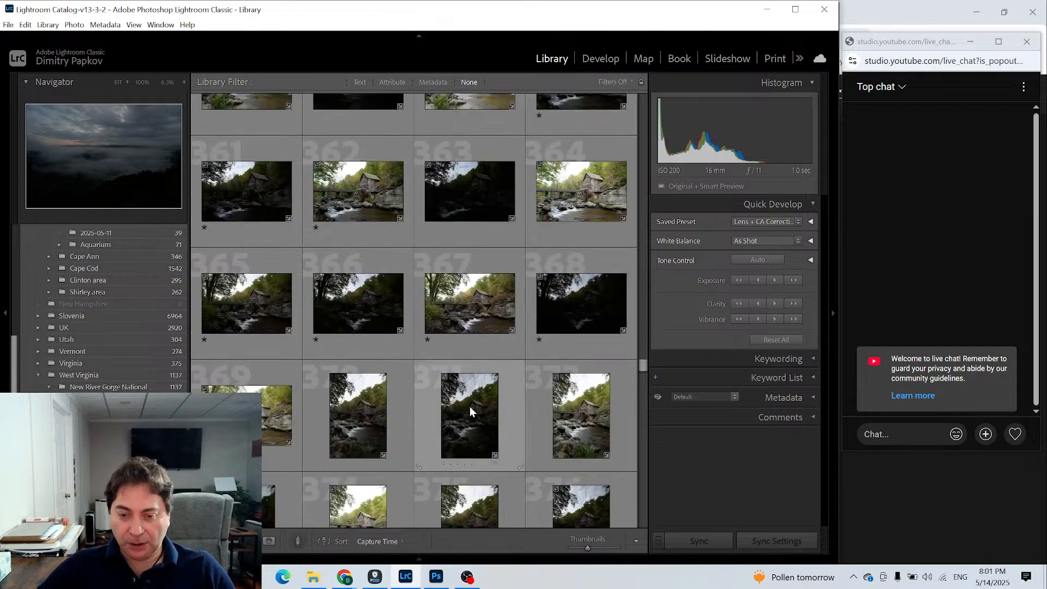
scroll(471, 413, down, 3)
scroll(545, 426, down, 7)
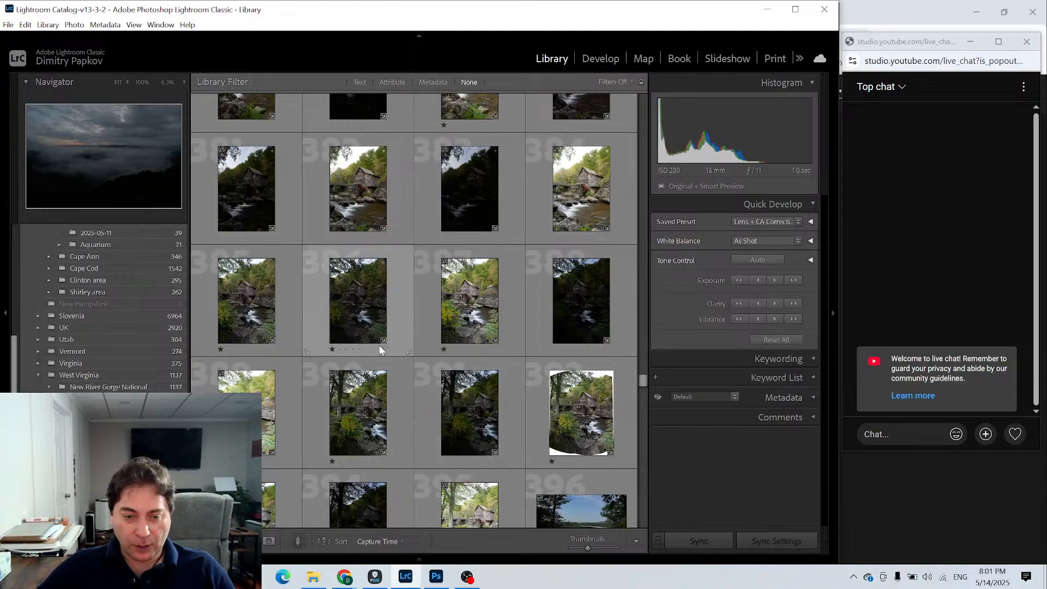
click(256, 293)
shift+click(246, 415)
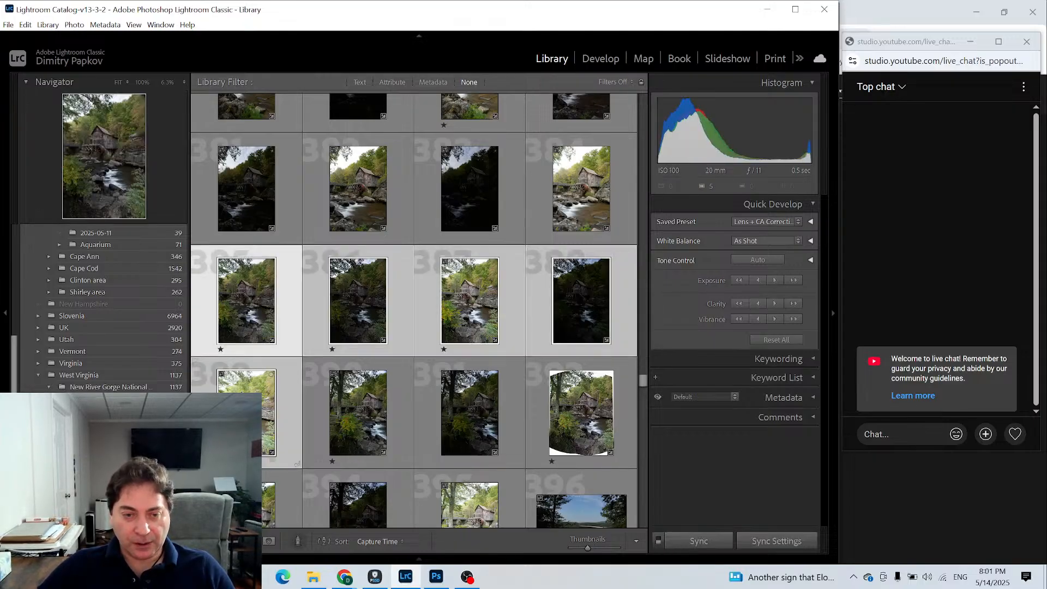
- Review the Edit In options for the selected mill exposures, dismiss them and reselect photos 385 to 389
right_click(250, 414)
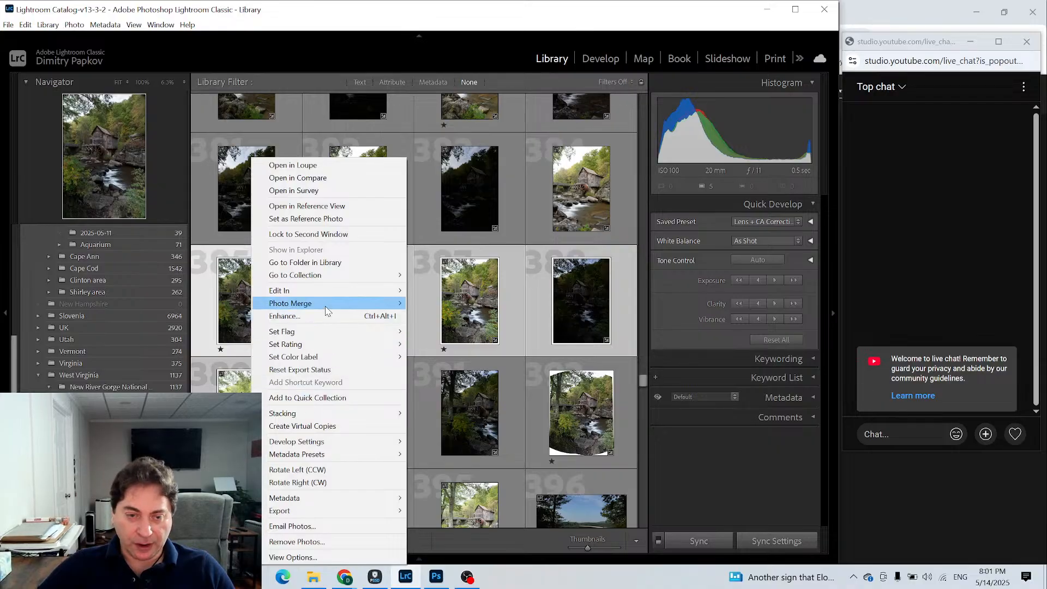
mouse_move(376, 293)
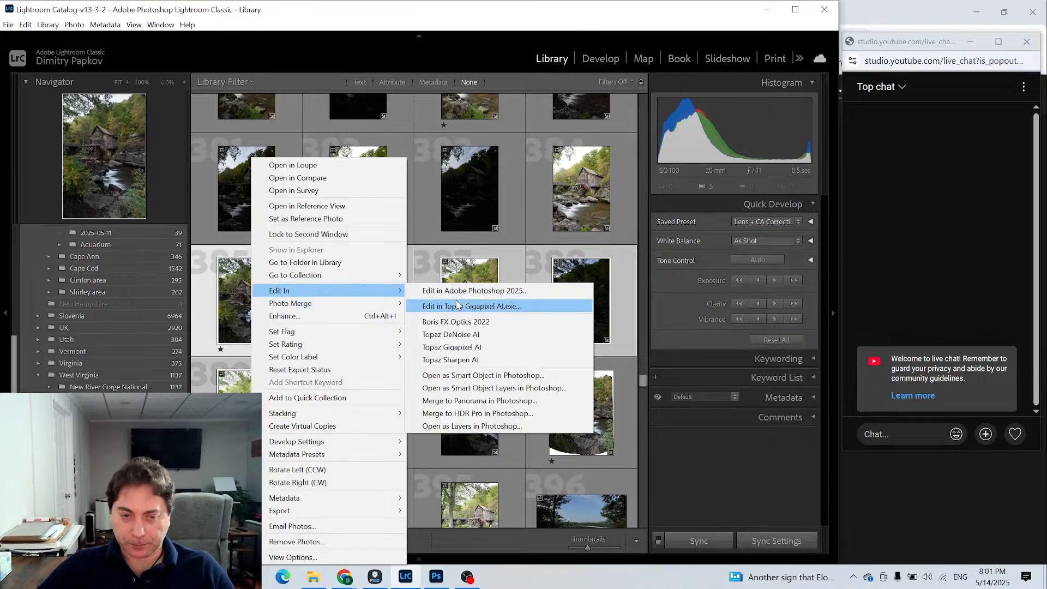
click(209, 315)
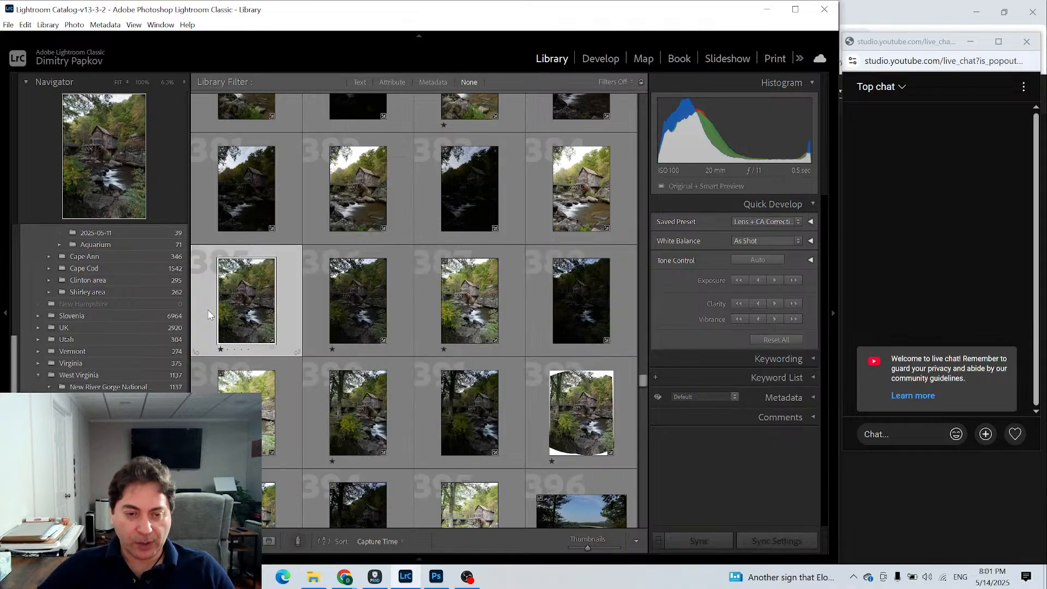
shift+click(262, 402)
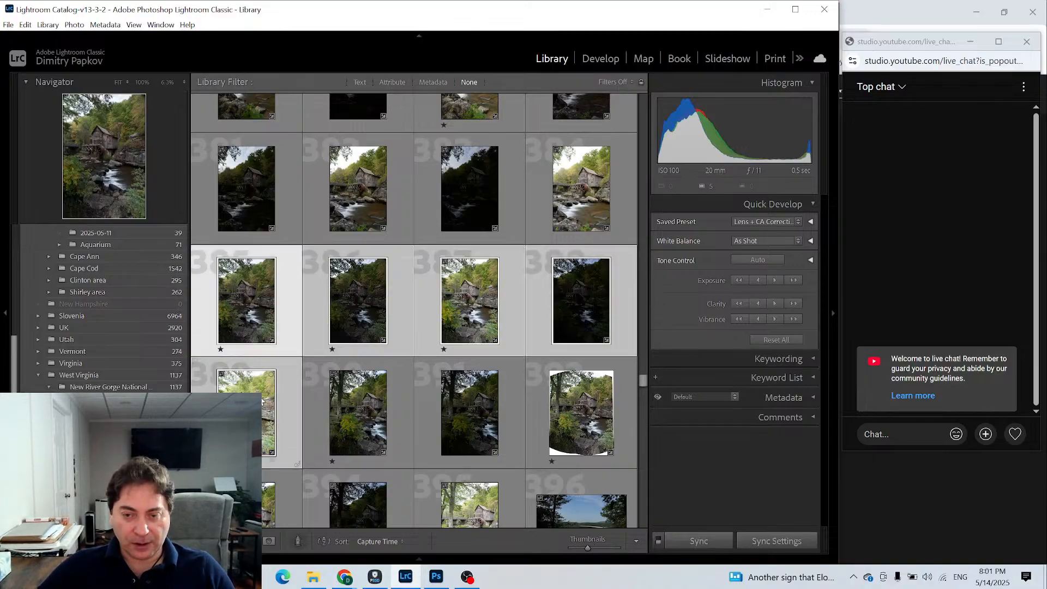
- Merge the five selected mill exposures to HDR with Auto Align and Medium deghosting
right_click(262, 402)
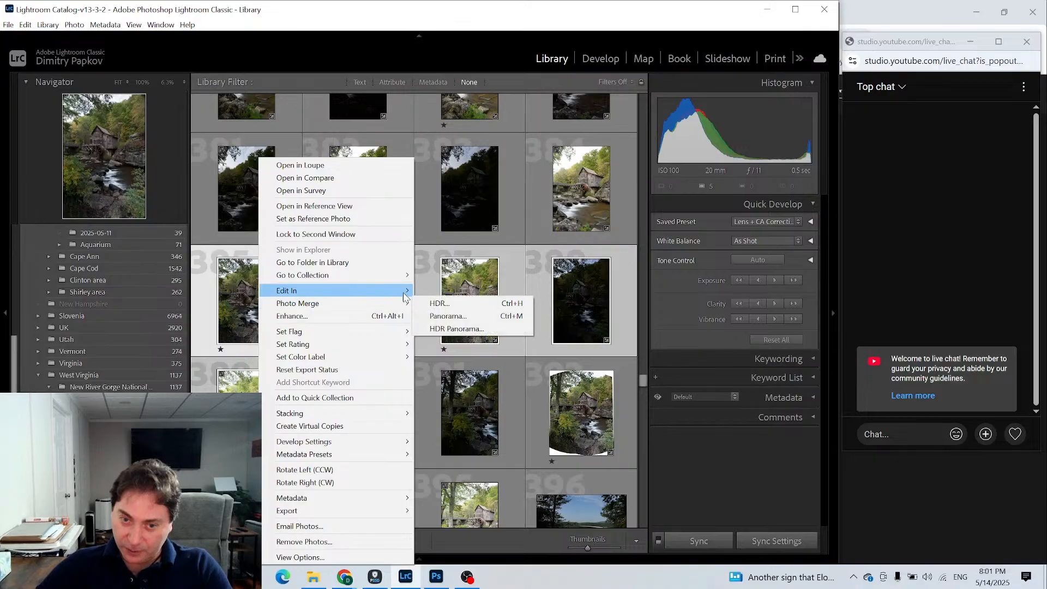
click(425, 304)
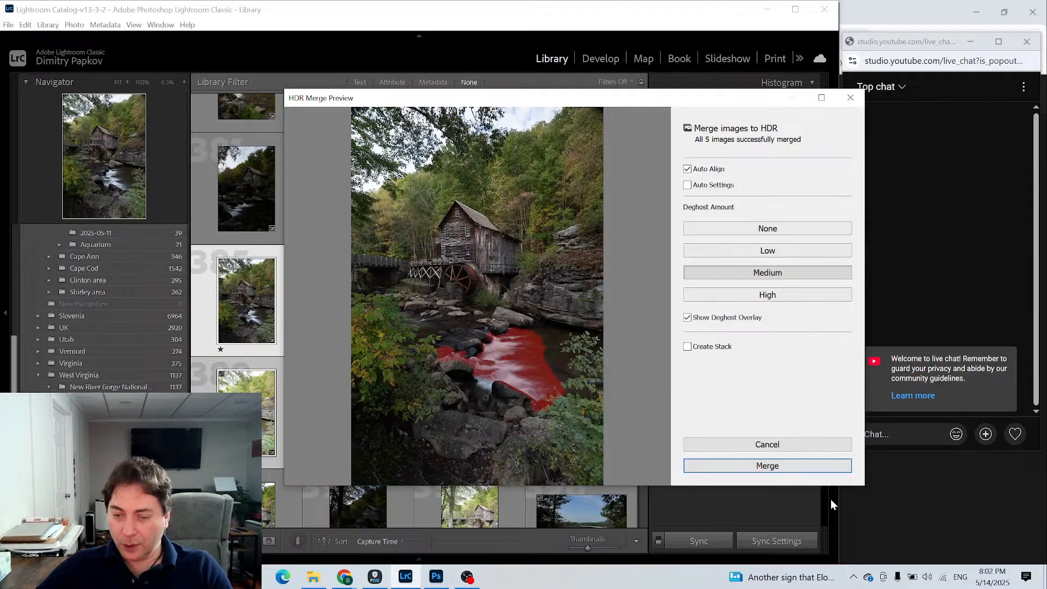
click(747, 467)
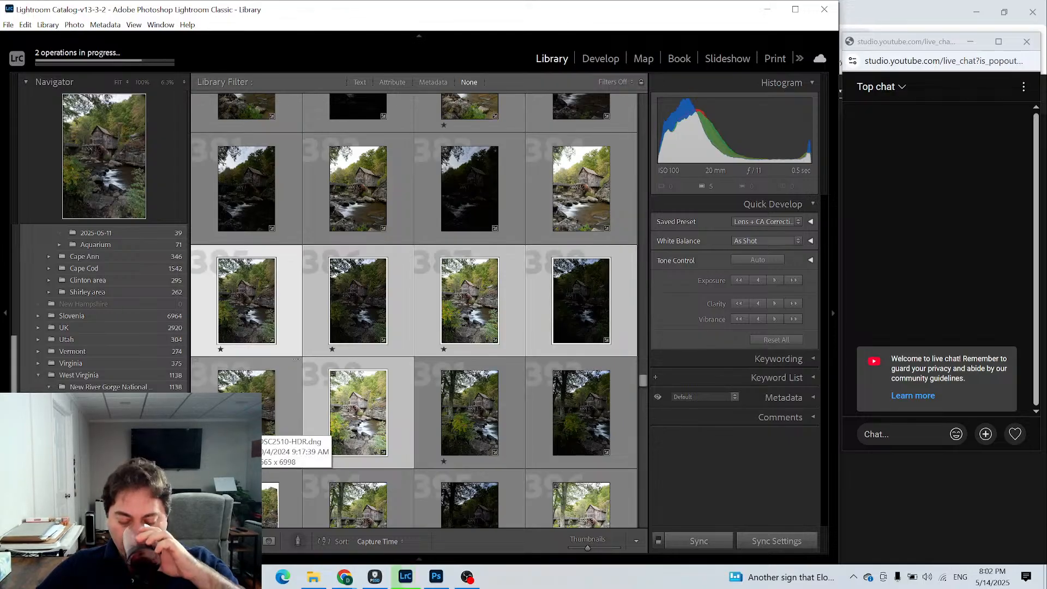
- Rate the merged HDR mill photo two stars and open it in Develop as a single image with more viewing room
click(252, 423)
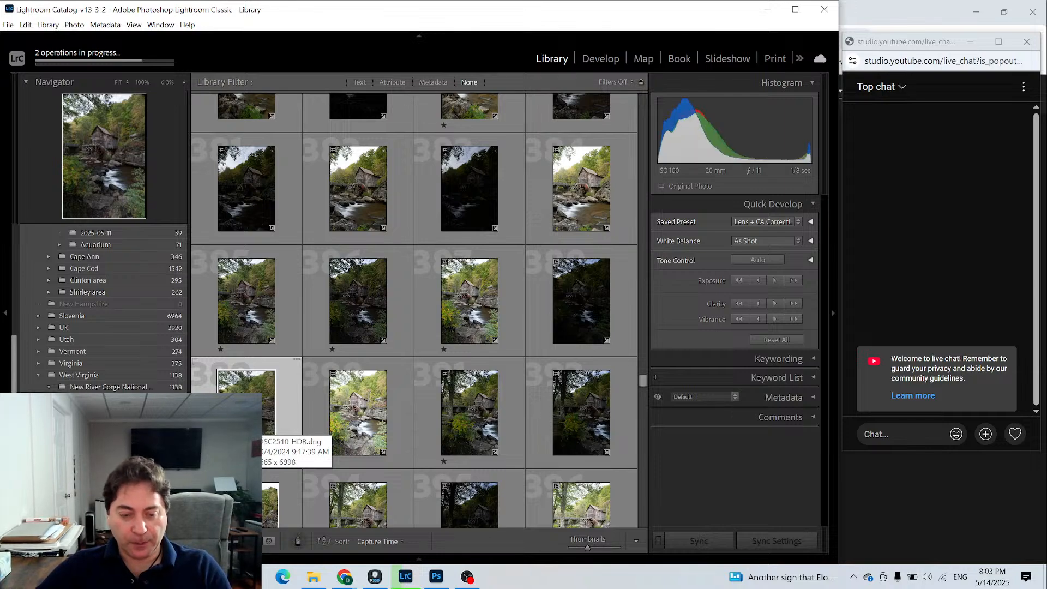
key(2)
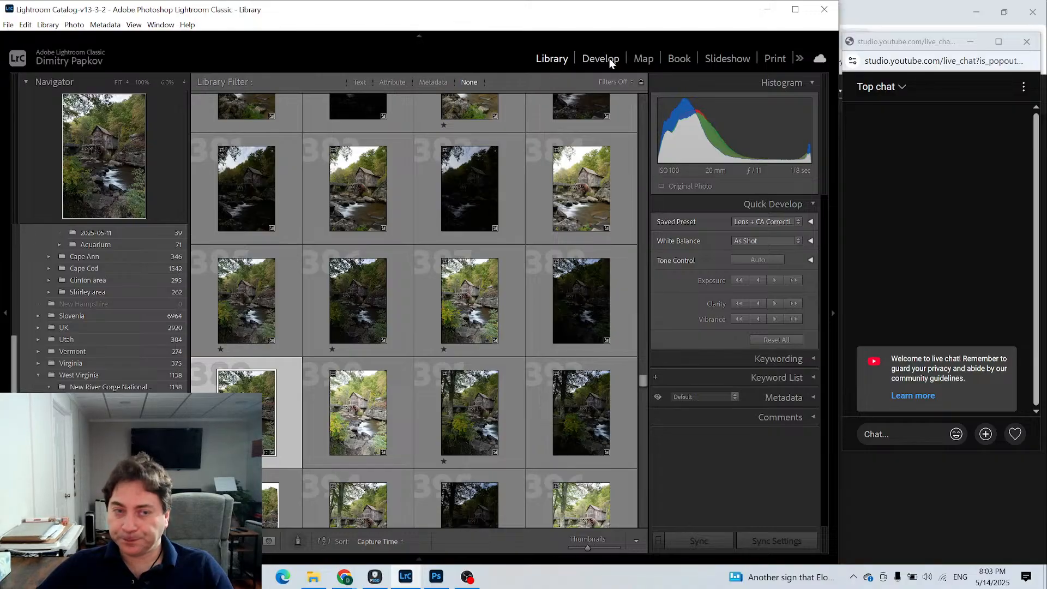
click(610, 57)
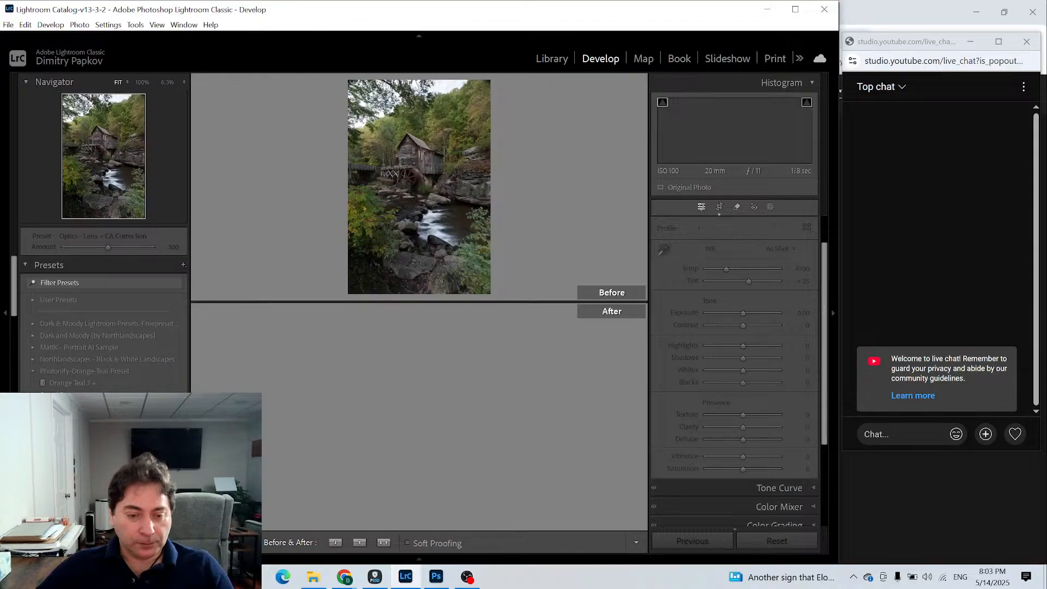
click(202, 542)
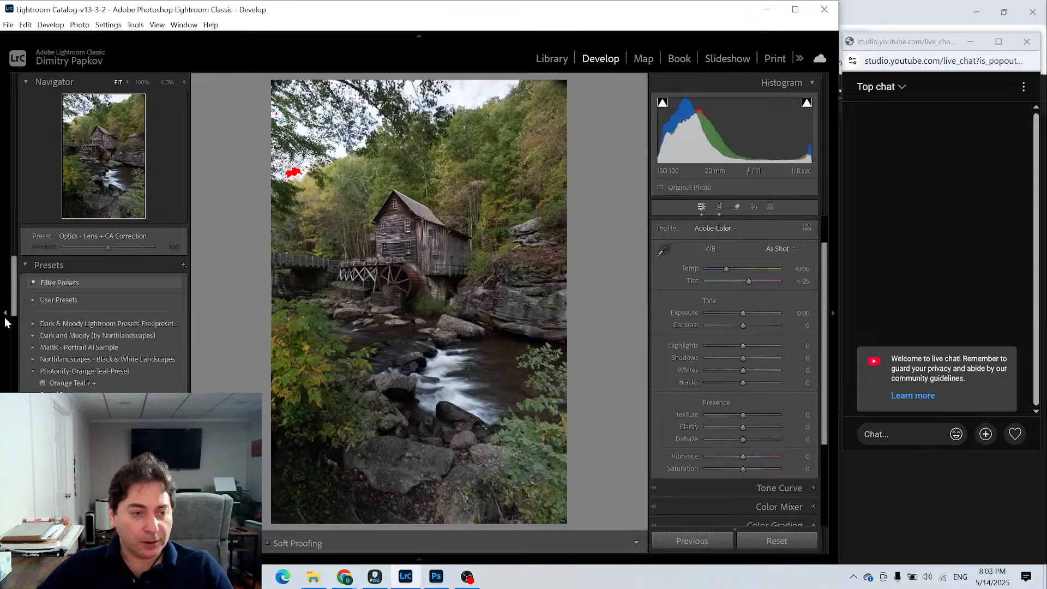
click(5, 318)
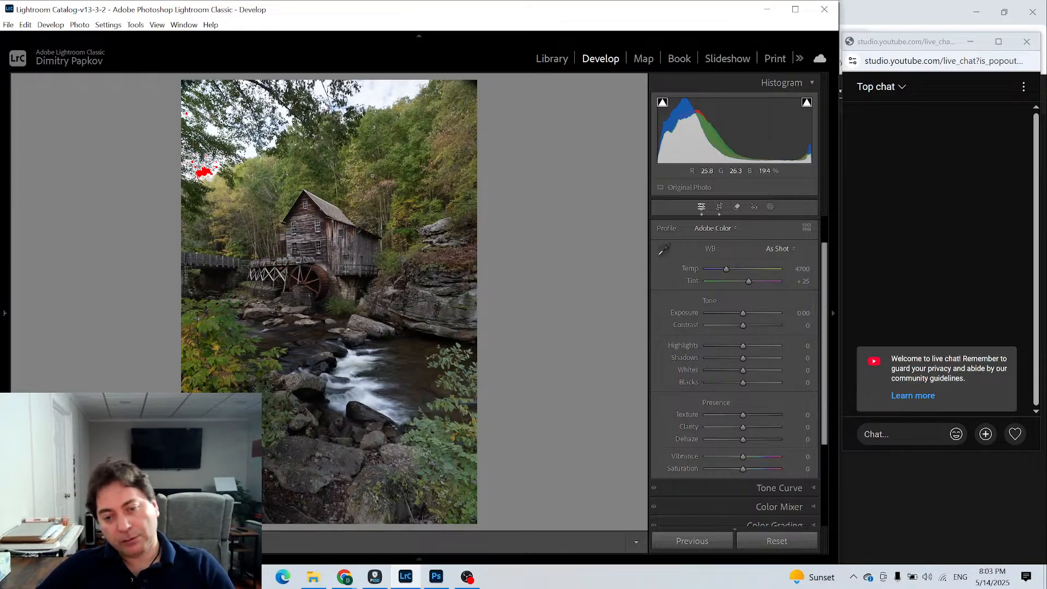
- Apply the Adaptive Color profile to the merged photo, comparing it with Adobe Color before keeping it
click(806, 228)
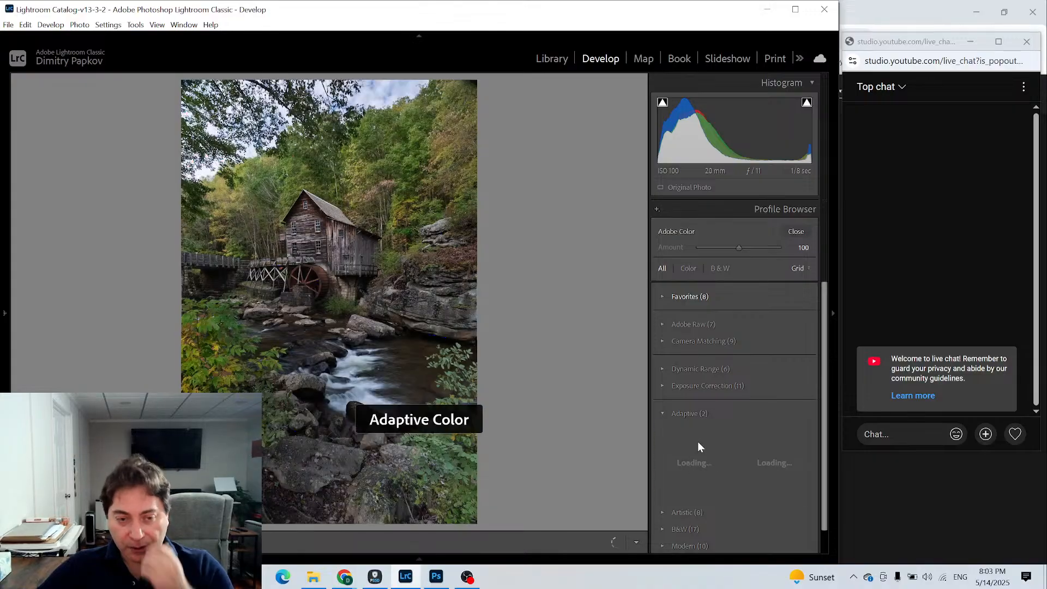
click(695, 465)
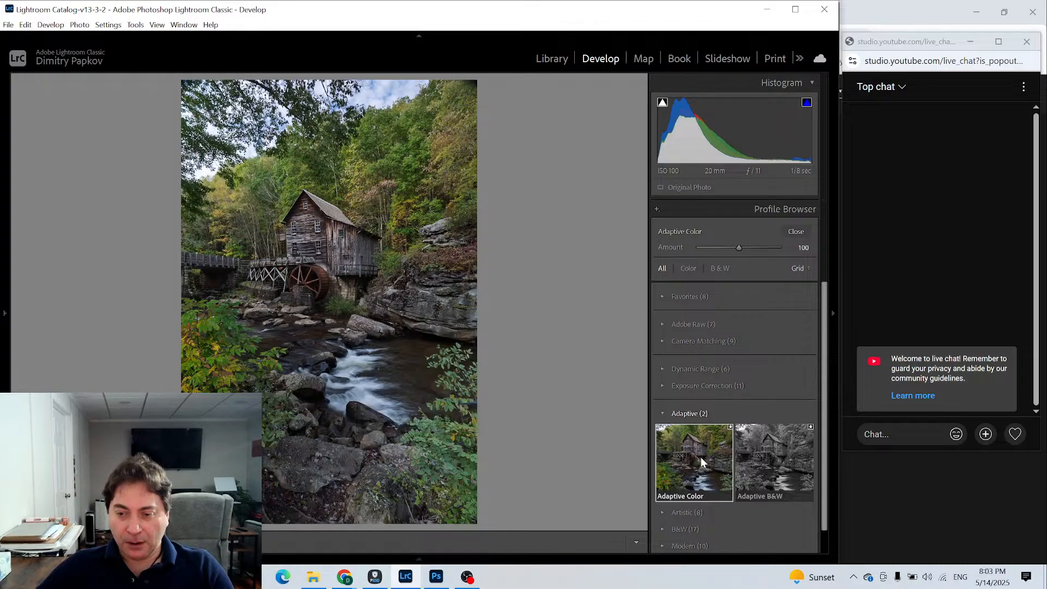
click(665, 322)
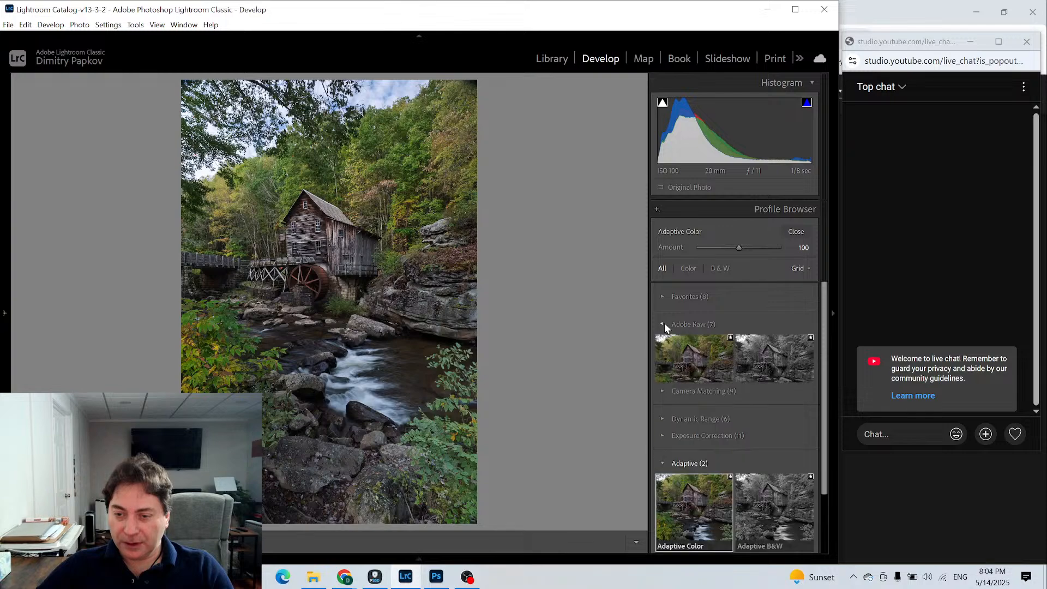
click(678, 369)
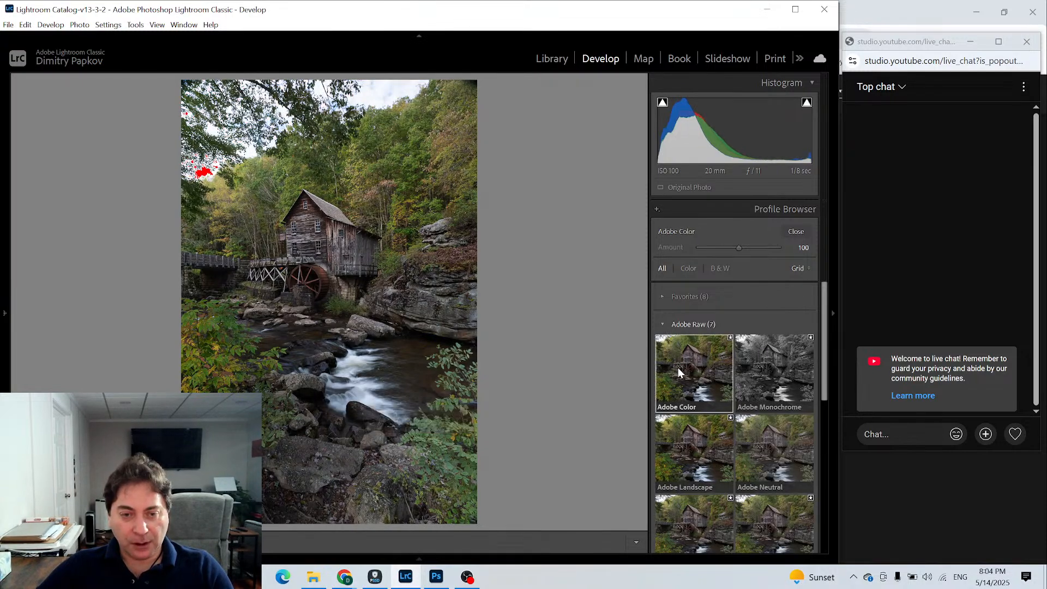
click(663, 323)
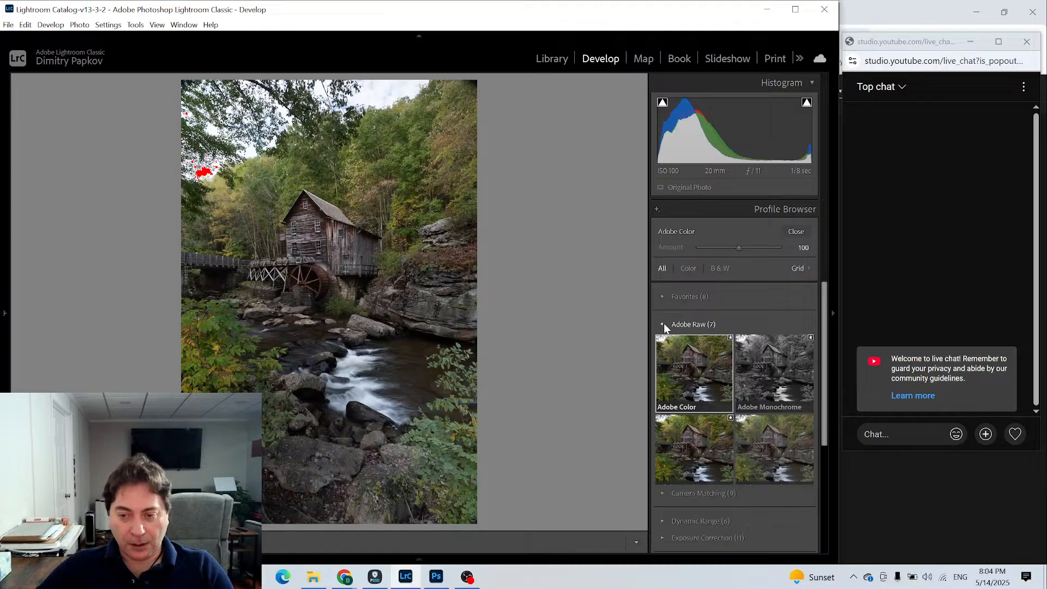
click(676, 450)
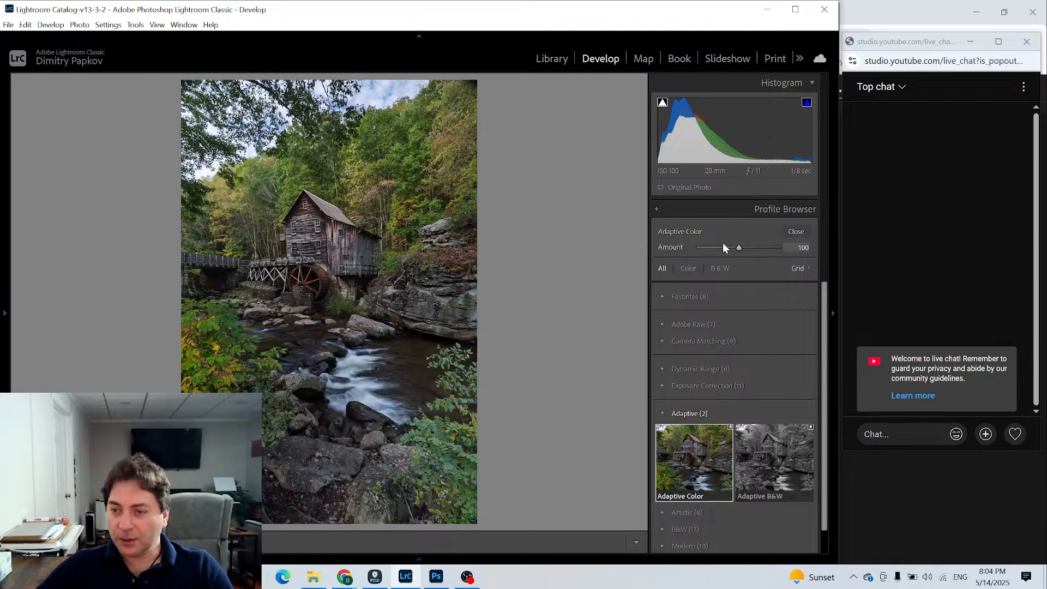
click(806, 233)
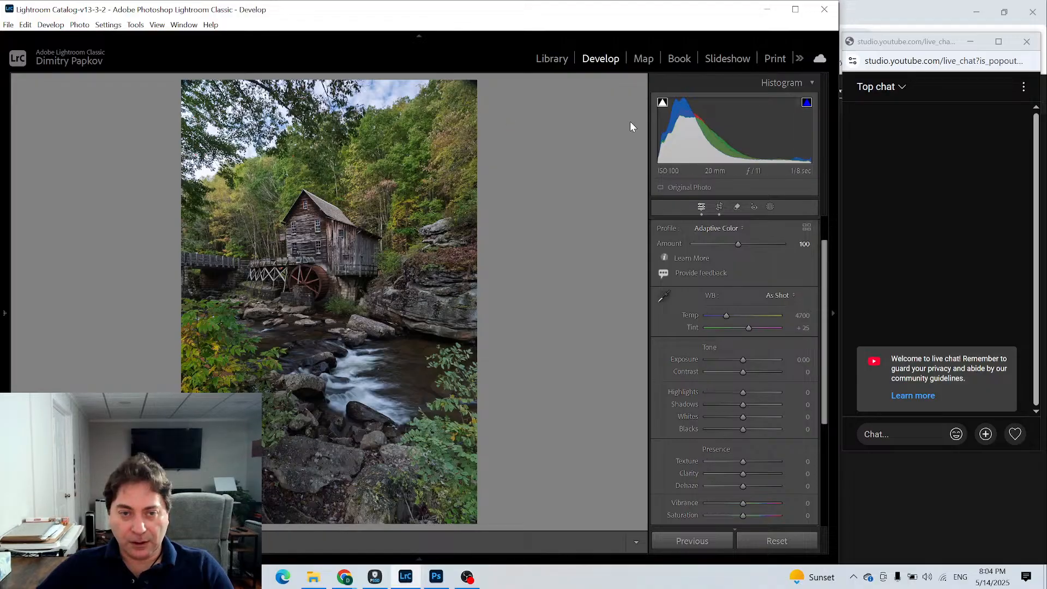
- Set Whites to −28, checking for clipping, and lower Highlights to −10
alt+click(743, 416)
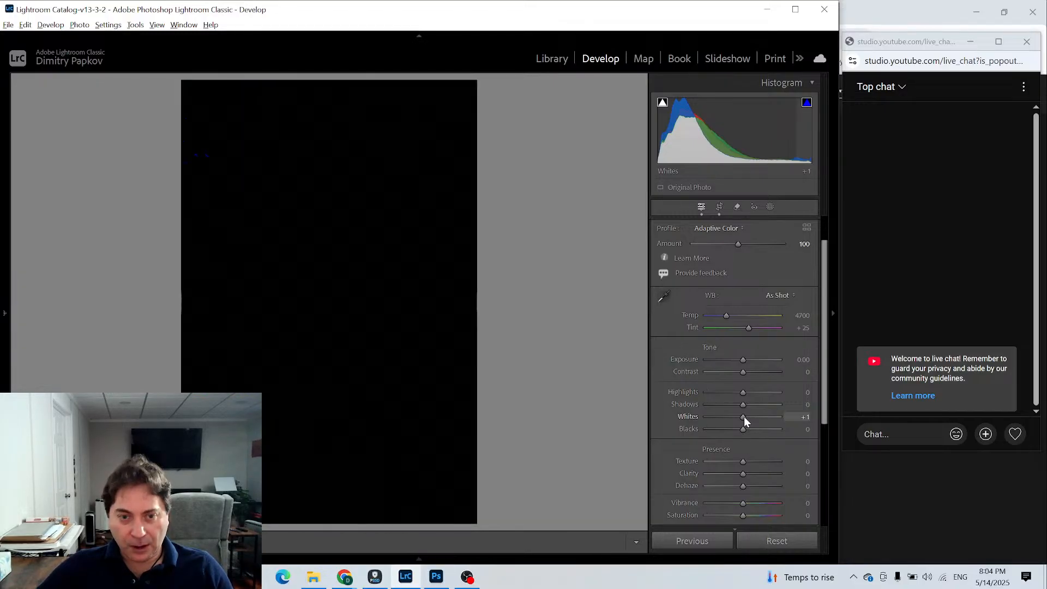
drag(742, 416, 748, 416)
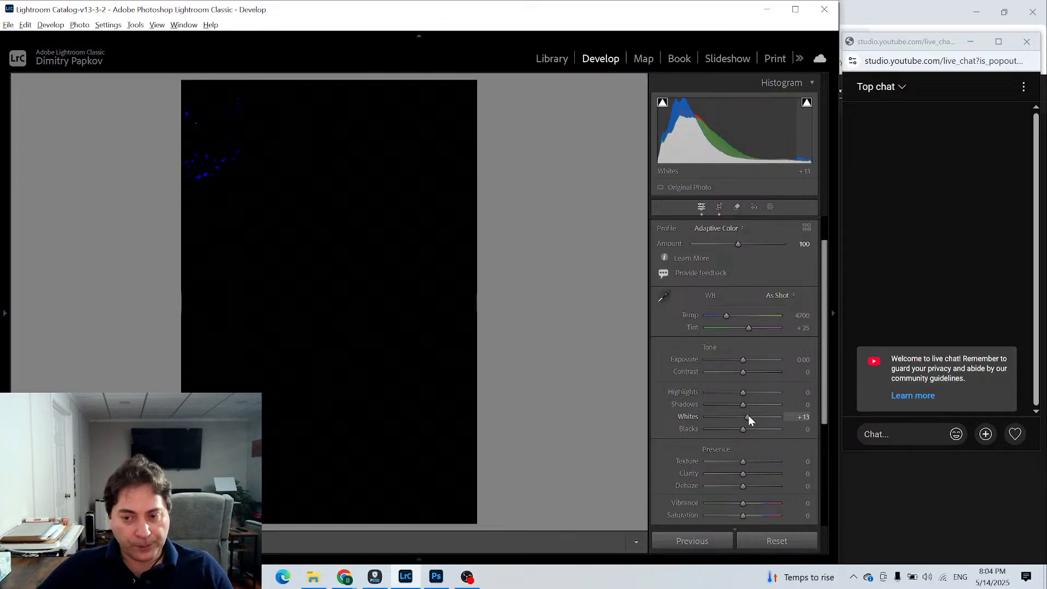
drag(748, 419, 748, 419)
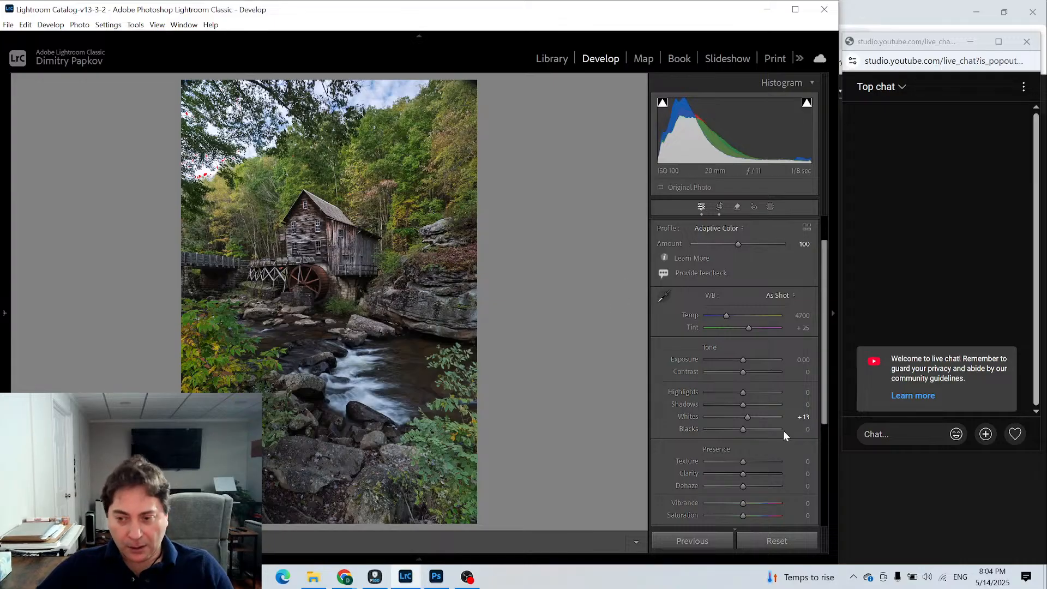
drag(747, 417, 740, 414)
drag(739, 417, 734, 416)
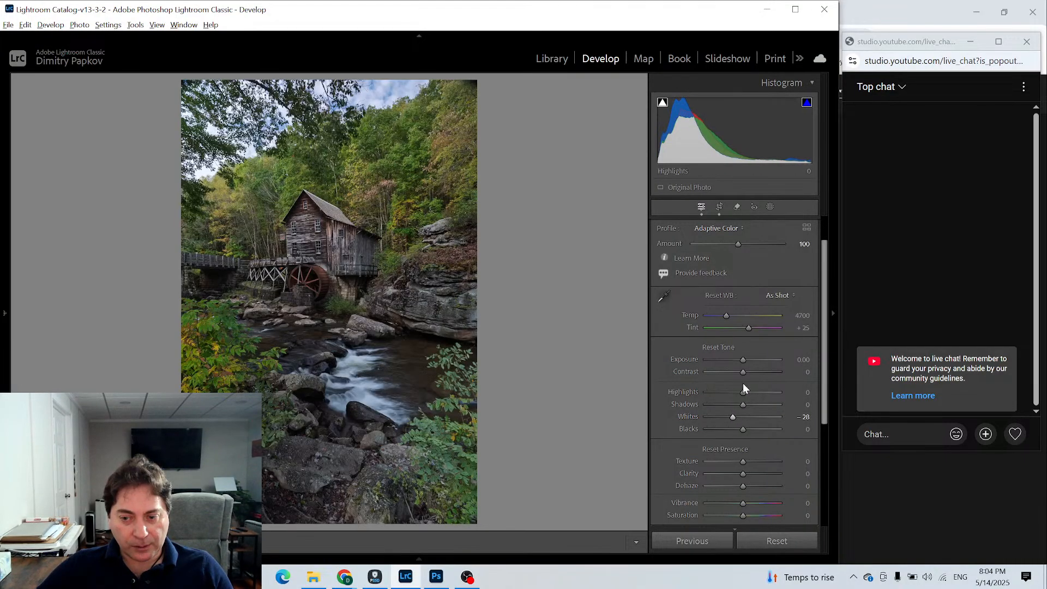
drag(741, 393, 738, 391)
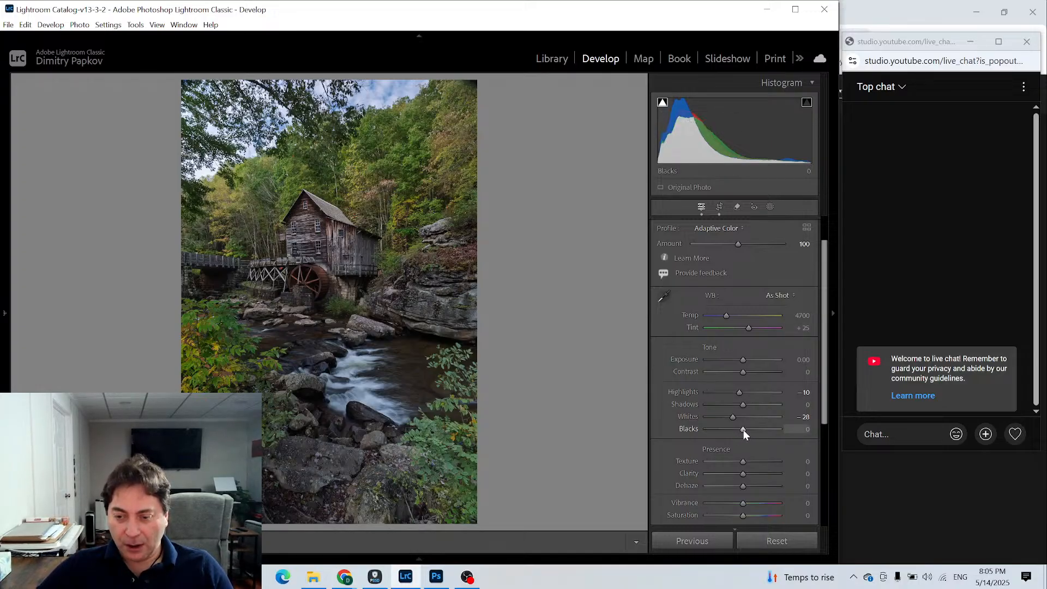
- Try Blacks at −9, reset it to 0, and set Shadows to +2
key(alt)
mouse_move(742, 430)
mouse_down()
mouse_move(781, 430)
mouse_move(739, 430)
mouse_up()
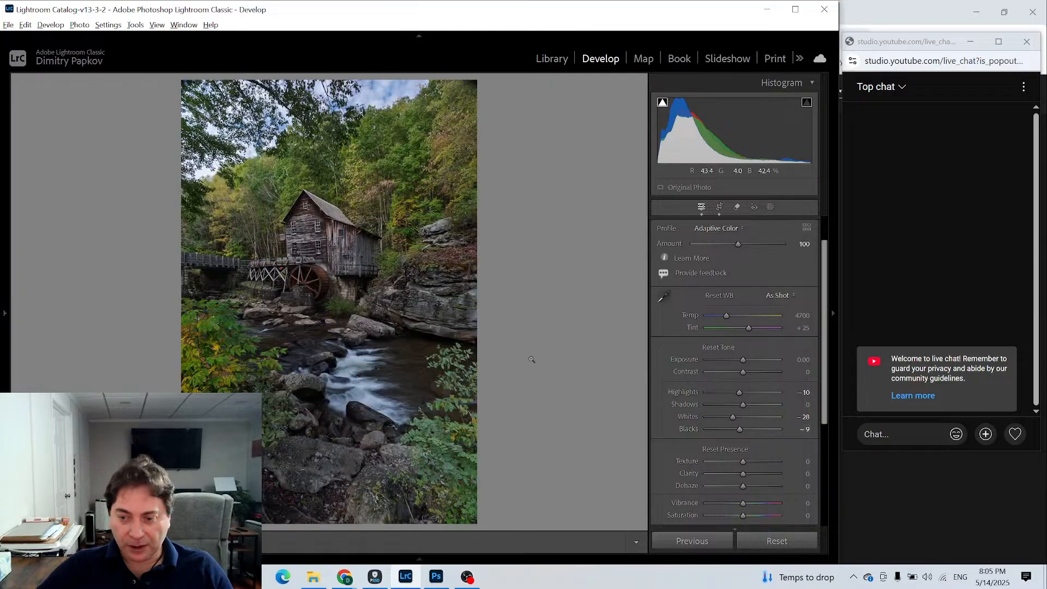
double_click(690, 429)
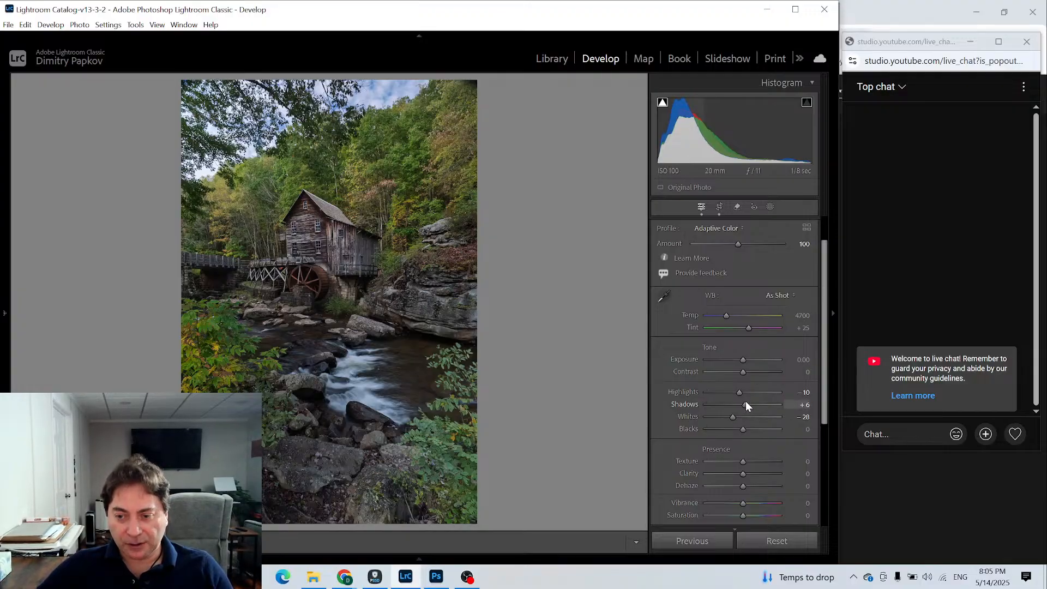
mouse_move(746, 404)
mouse_down()
mouse_move(760, 405)
mouse_move(744, 405)
mouse_up()
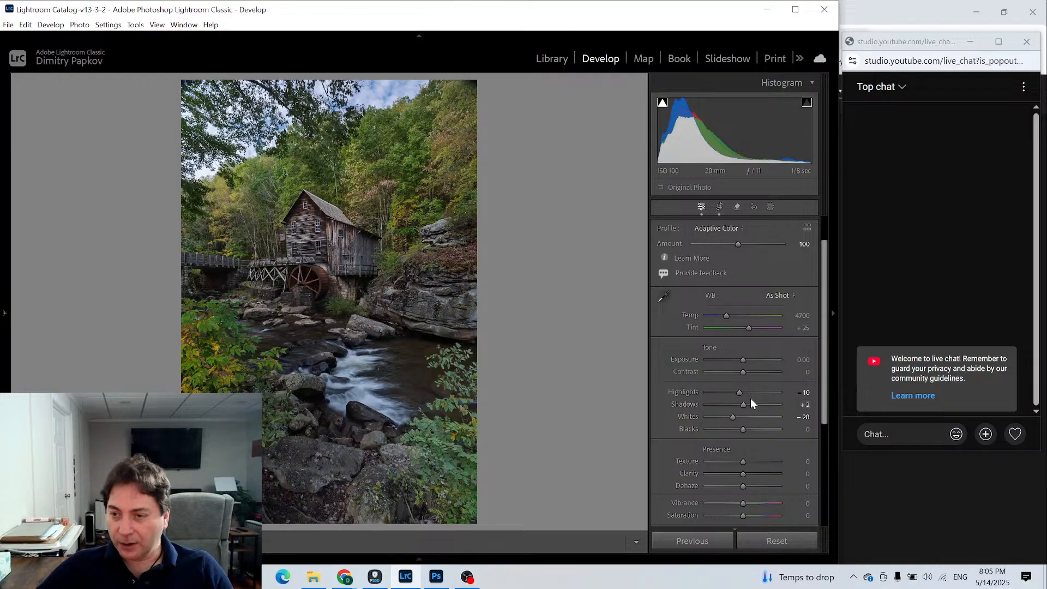
- Add shadow points to the tone curve at inputs 29 and 66 and lift the black point's output to 12
scroll(773, 373, down, 3)
scroll(773, 374, down, 1)
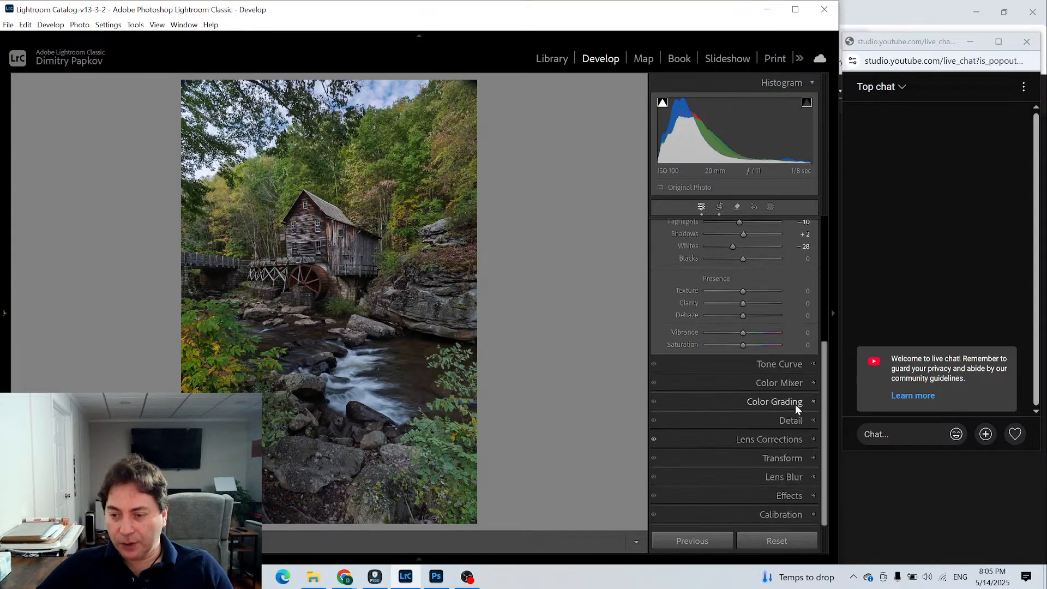
click(810, 364)
scroll(740, 336, up, 1)
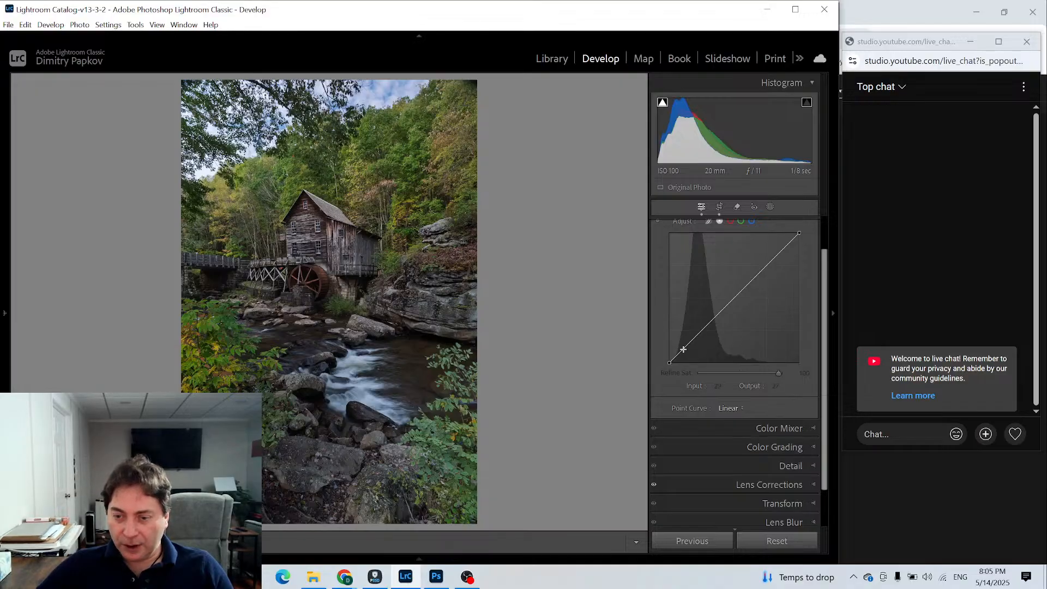
click(683, 349)
click(703, 328)
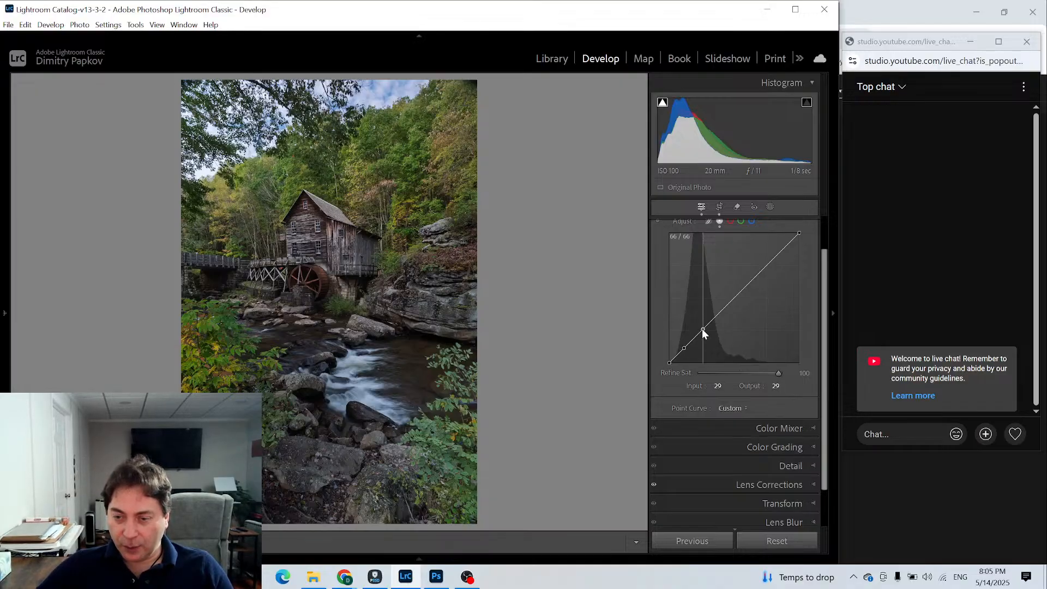
drag(670, 361, 668, 357)
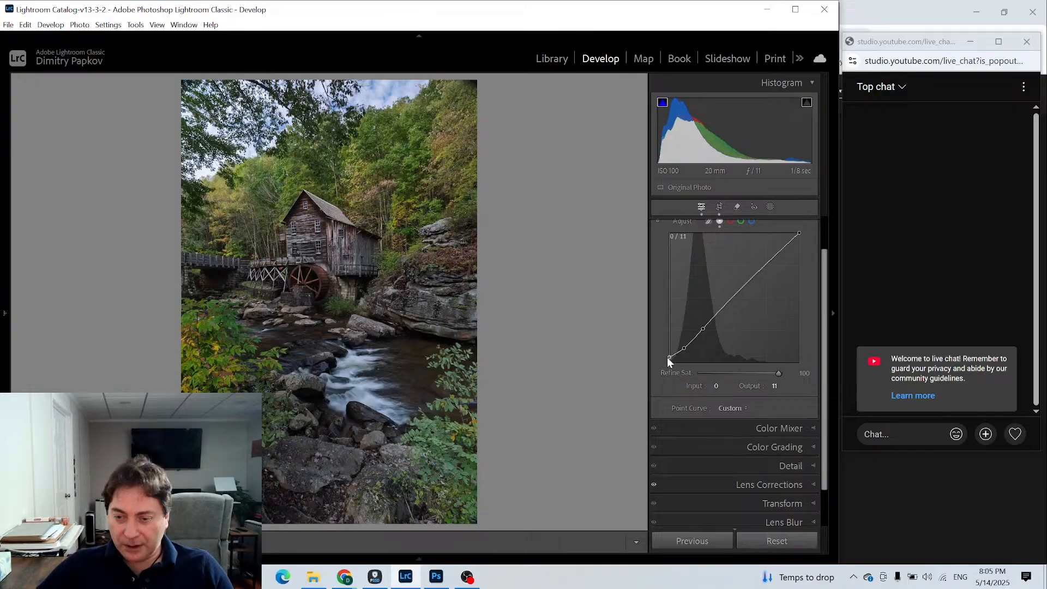
- Add tone curve points at about 128/133 and 192/196 and lower the white point slightly
click(734, 296)
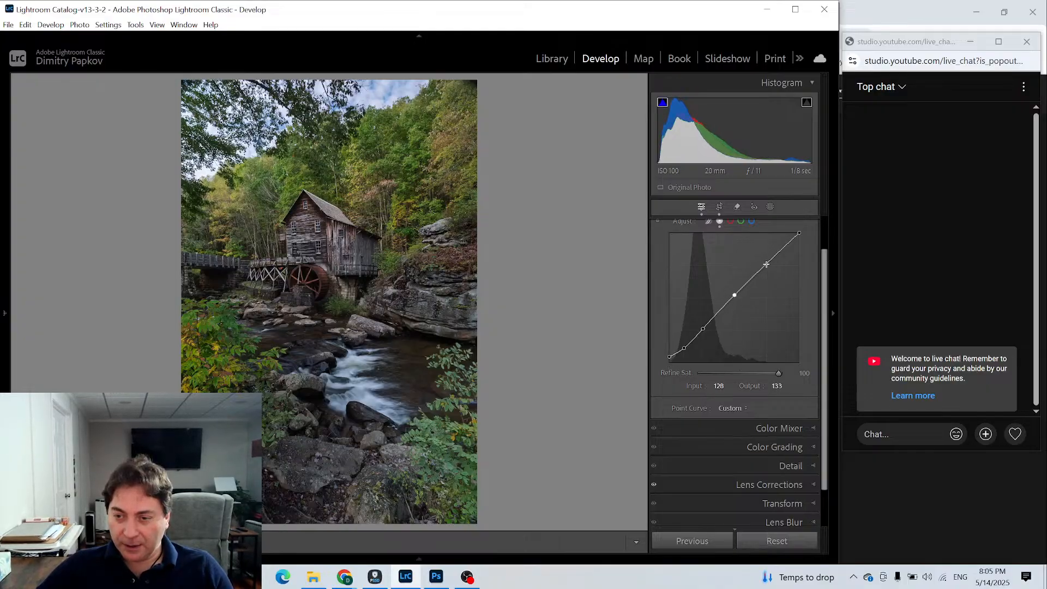
click(766, 263)
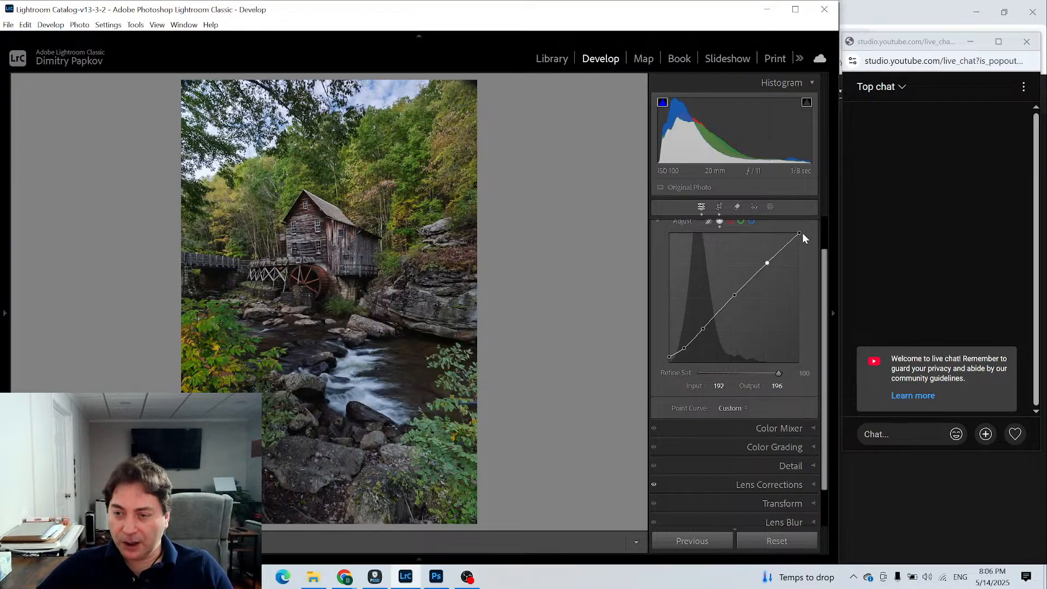
drag(800, 232, 803, 237)
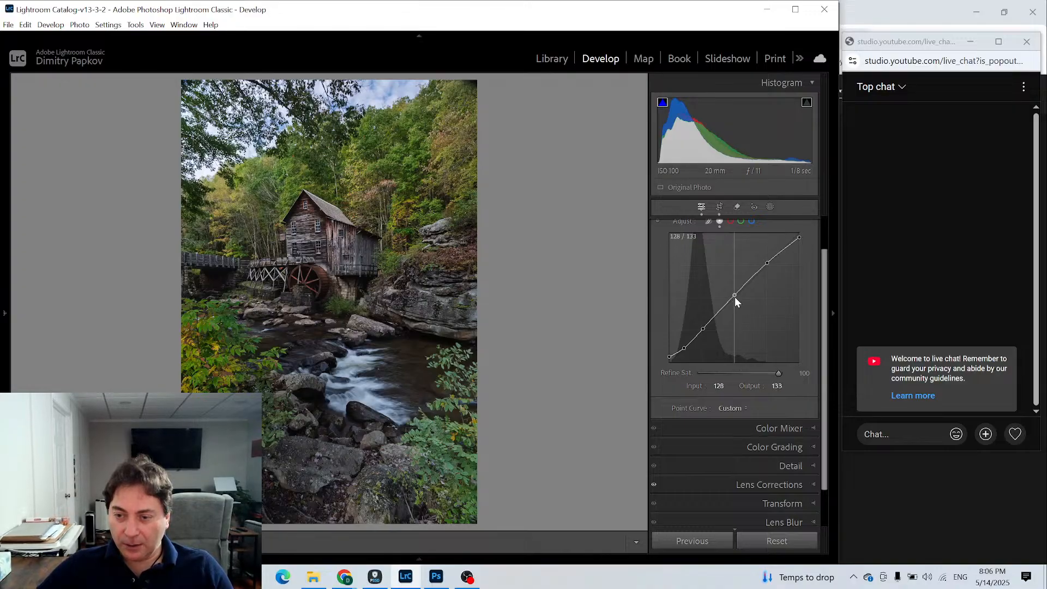
- Raise the curve's midtones and its highlight point to 191/208, and fine-tune the shadow points to 65/65 and 32/30
drag(734, 297, 767, 256)
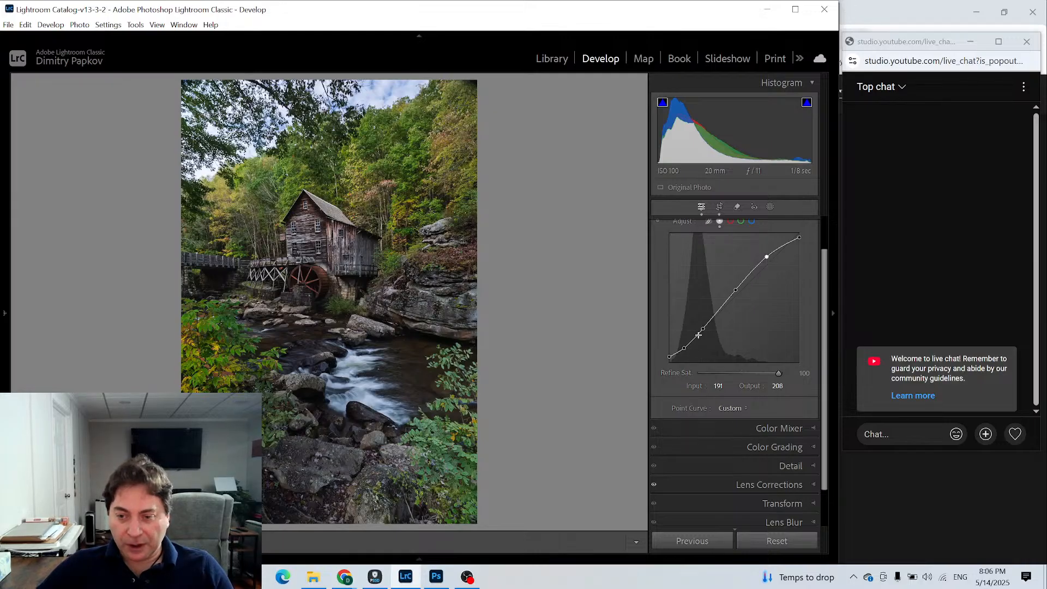
drag(702, 328, 701, 329)
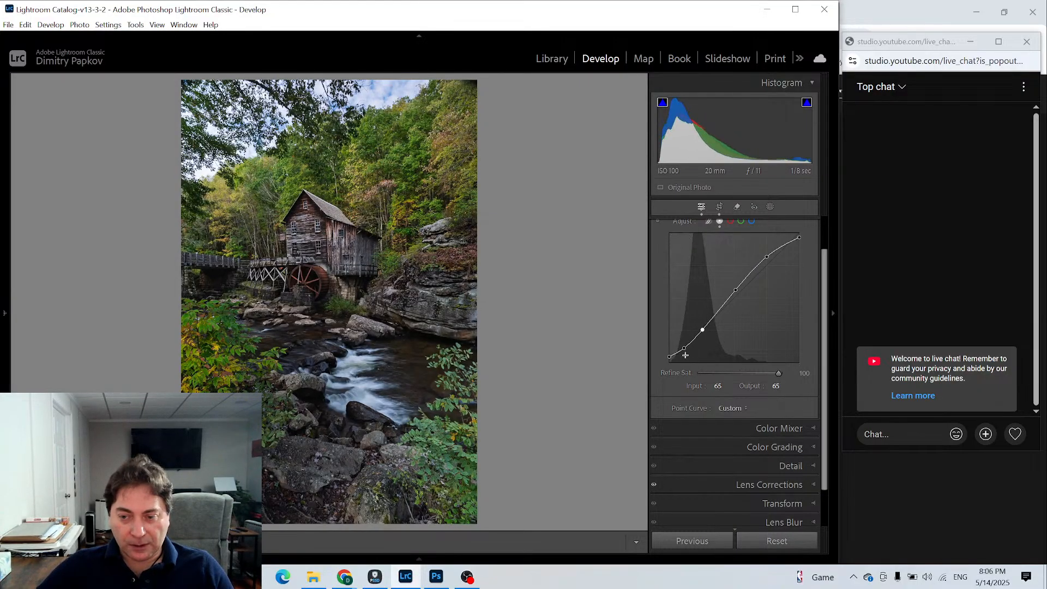
drag(684, 348, 685, 348)
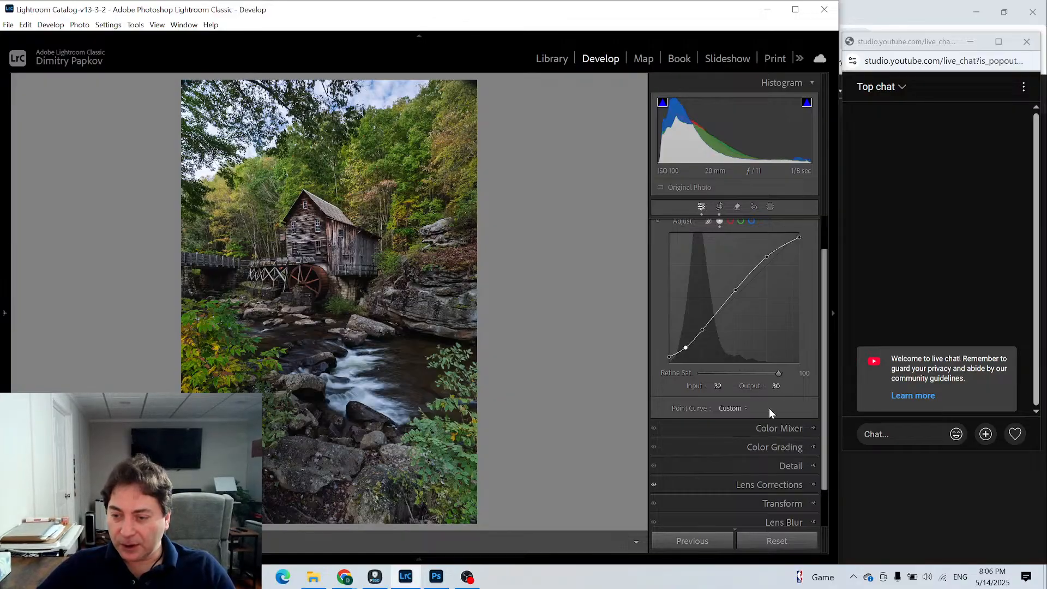
- Add a radial gradient mask with feather 34 over the upper-left sky and trees and set its Highlights to −21
scroll(769, 408, up, 2)
click(810, 244)
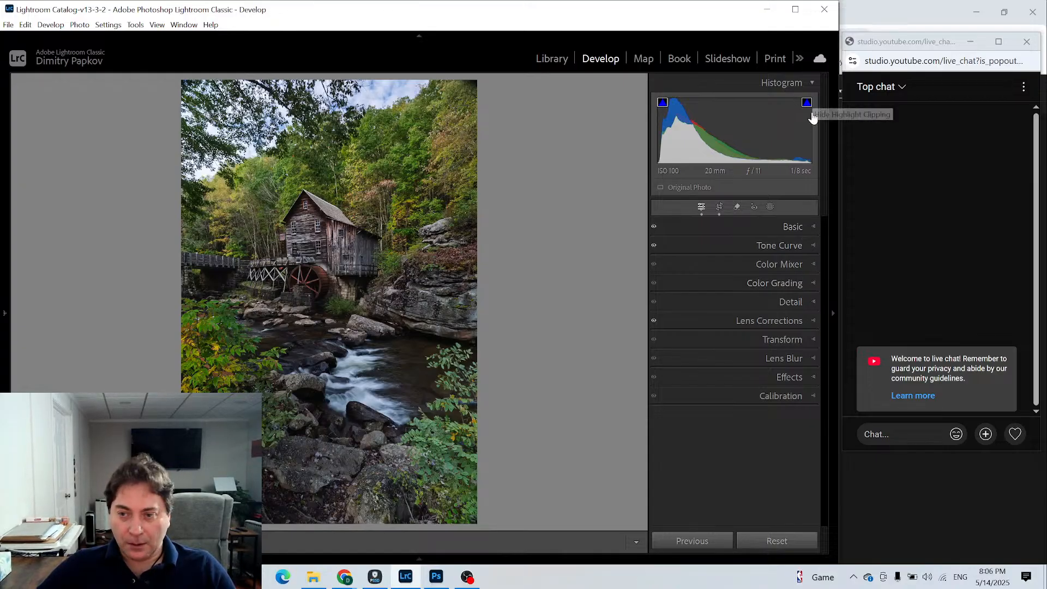
click(813, 229)
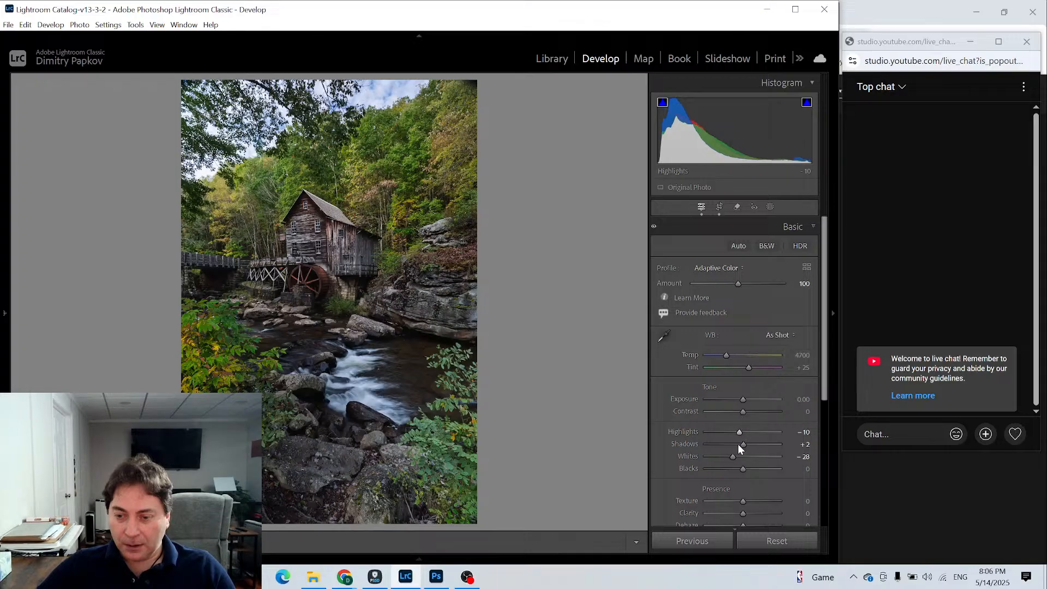
click(809, 227)
click(769, 207)
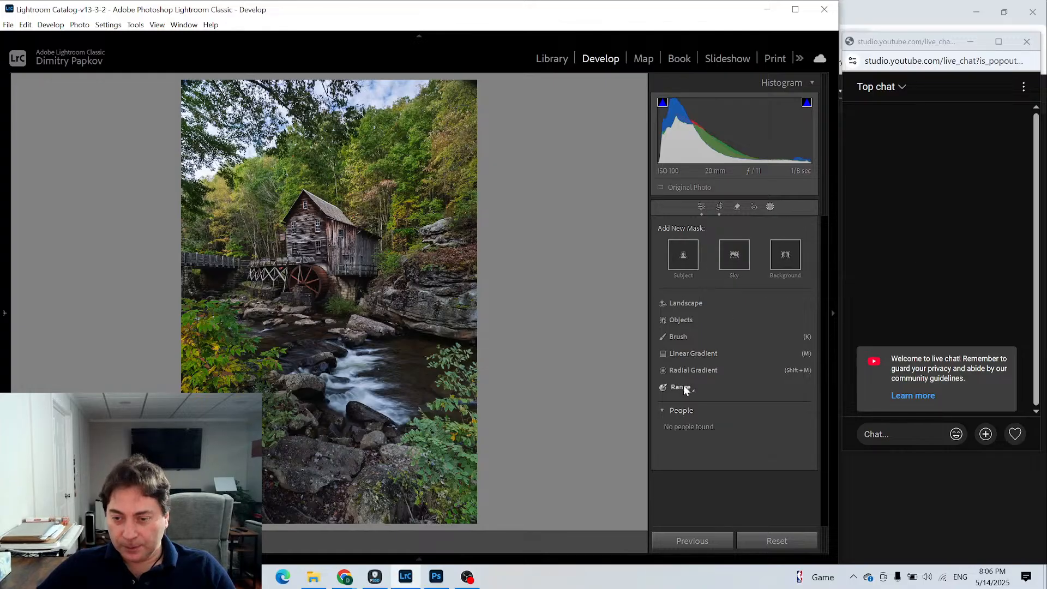
click(701, 370)
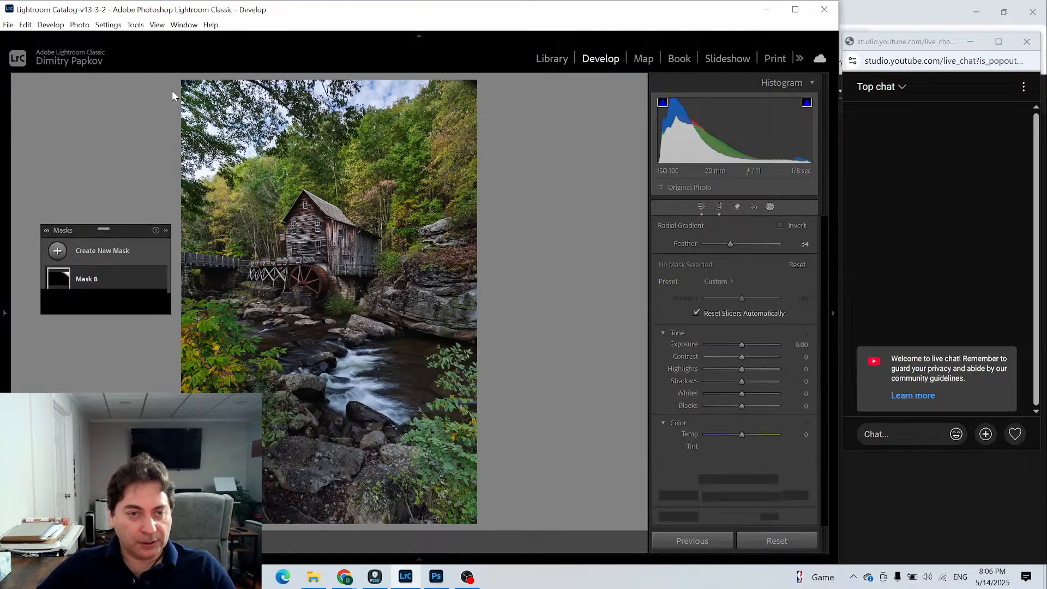
drag(215, 143, 296, 194)
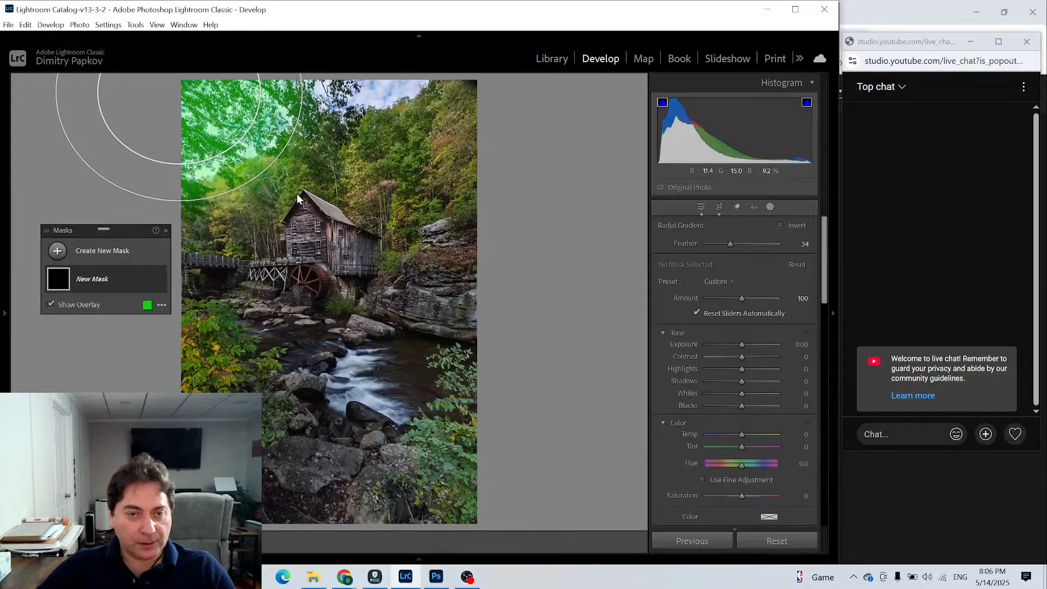
drag(180, 92, 208, 123)
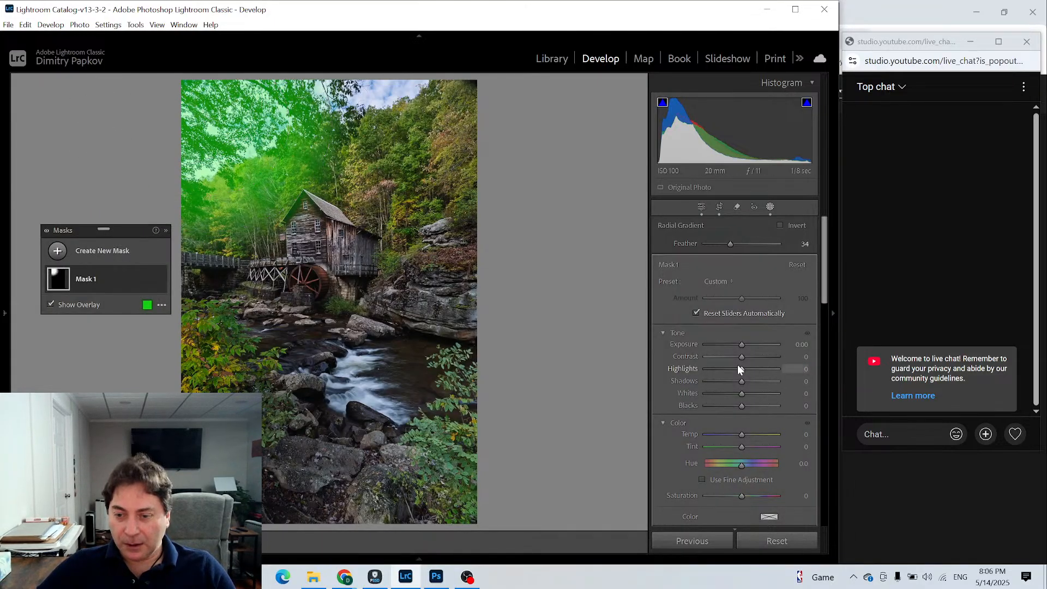
drag(737, 371, 735, 369)
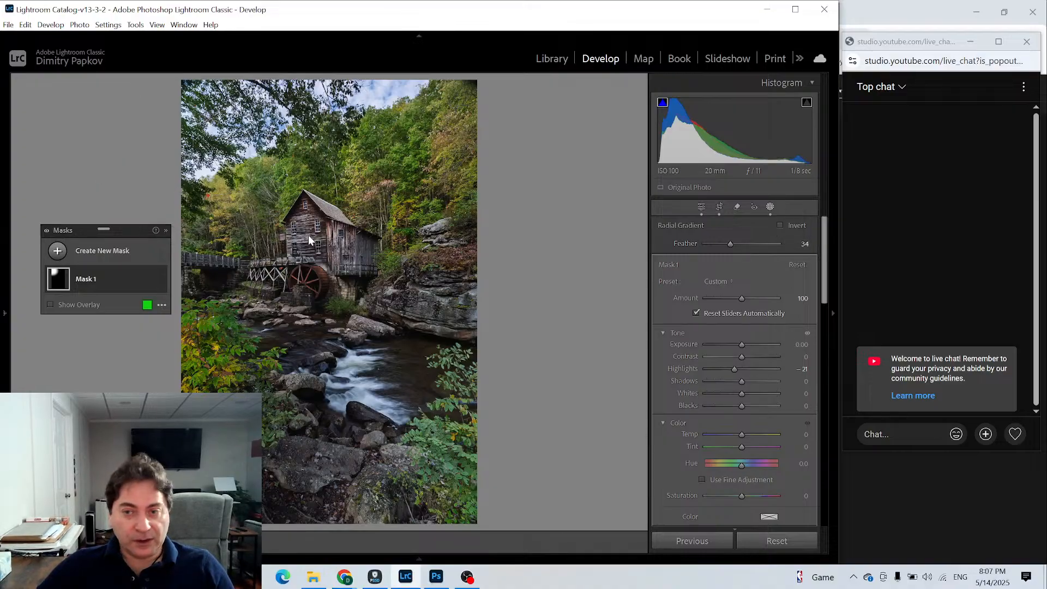
click(702, 210)
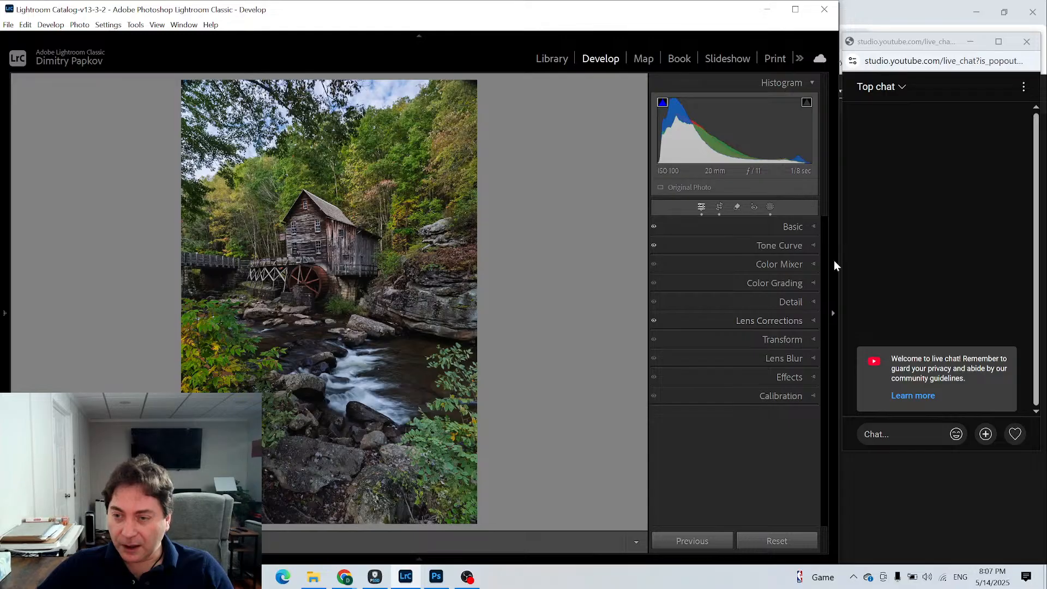
- Set the photo's Texture to +25, Clarity to +17 and Dehaze to +7
click(809, 228)
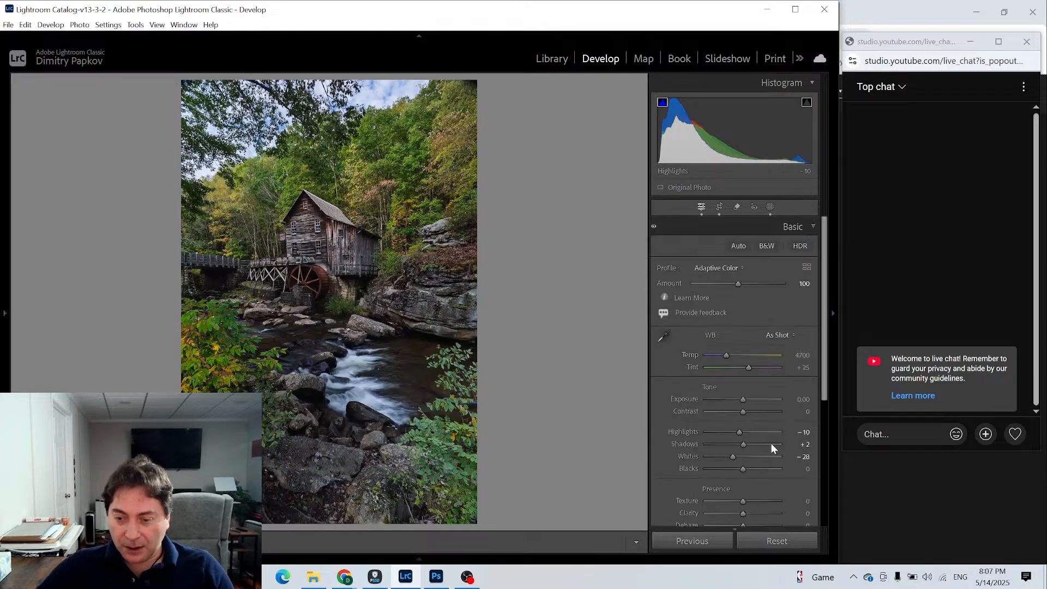
scroll(768, 453, down, 2)
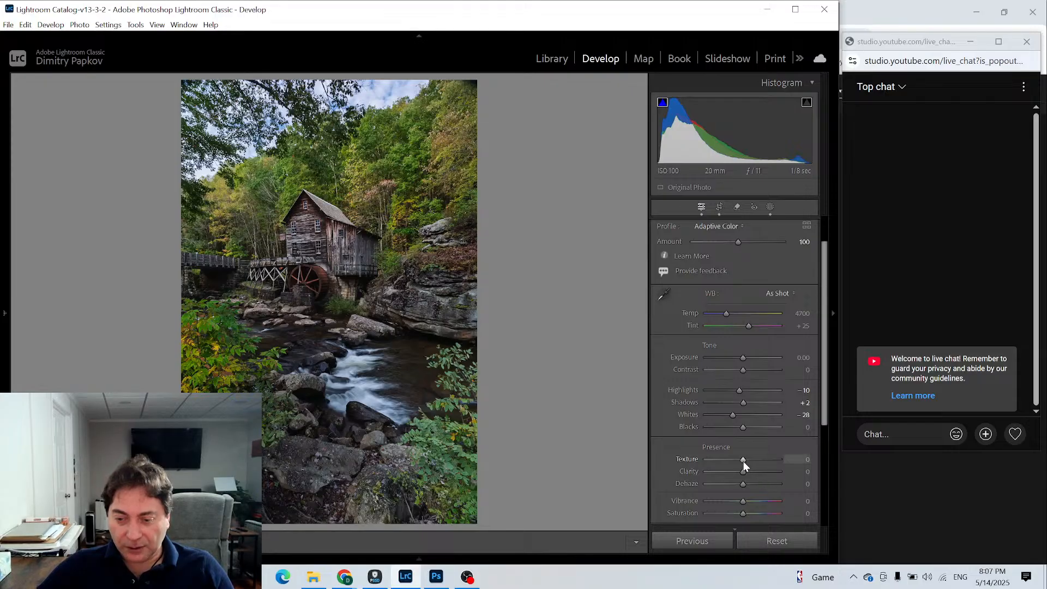
drag(745, 460, 744, 486)
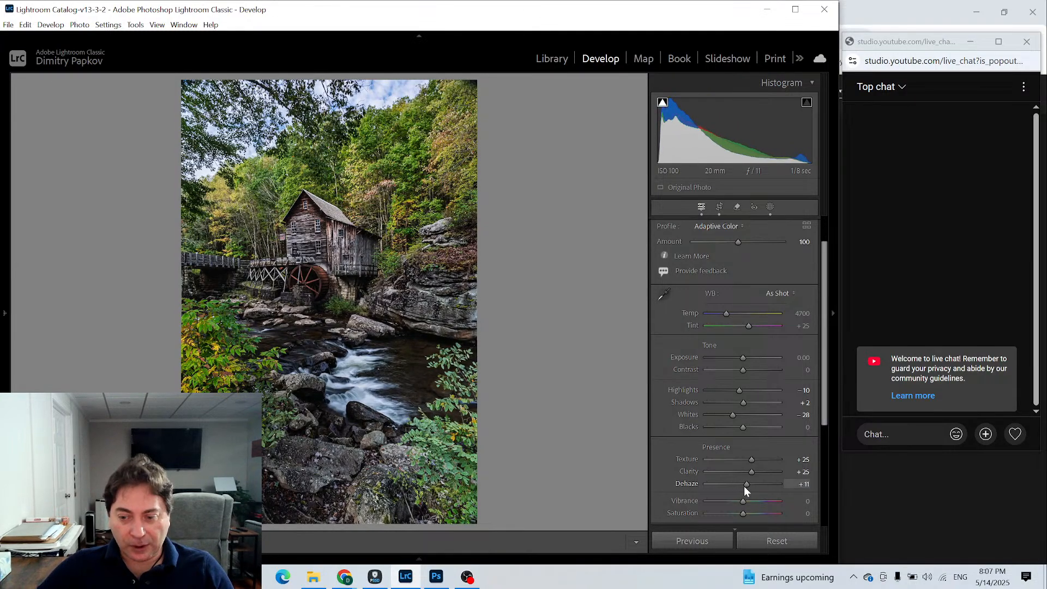
double_click(743, 485)
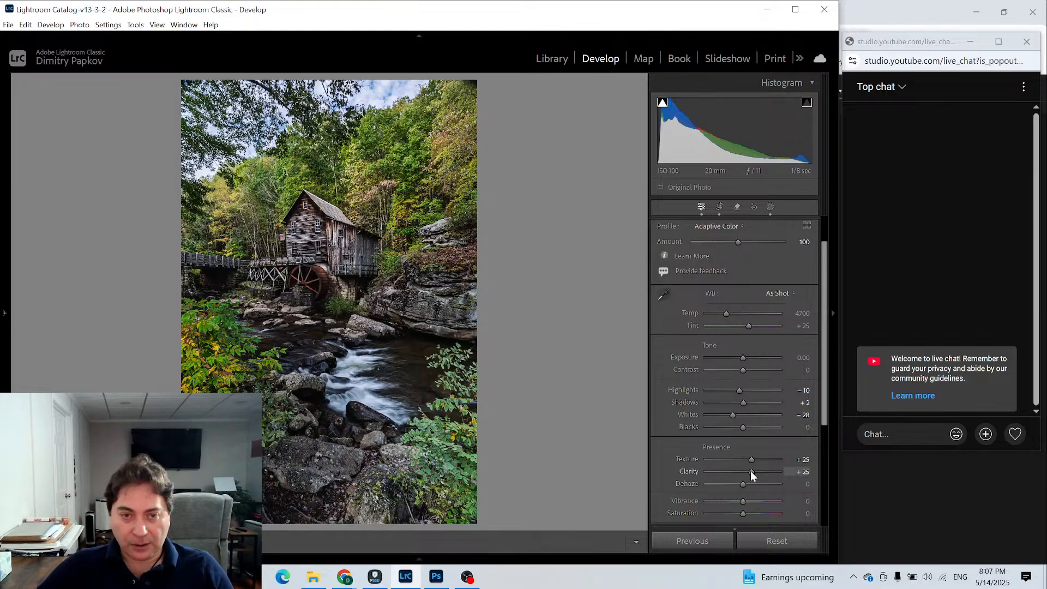
drag(751, 472, 748, 475)
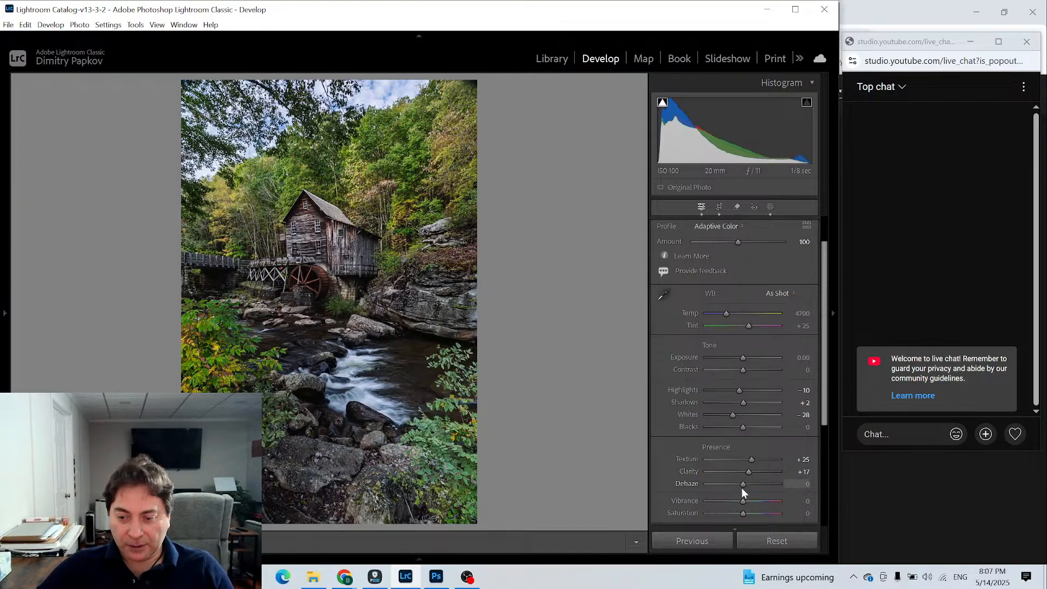
drag(741, 487, 745, 486)
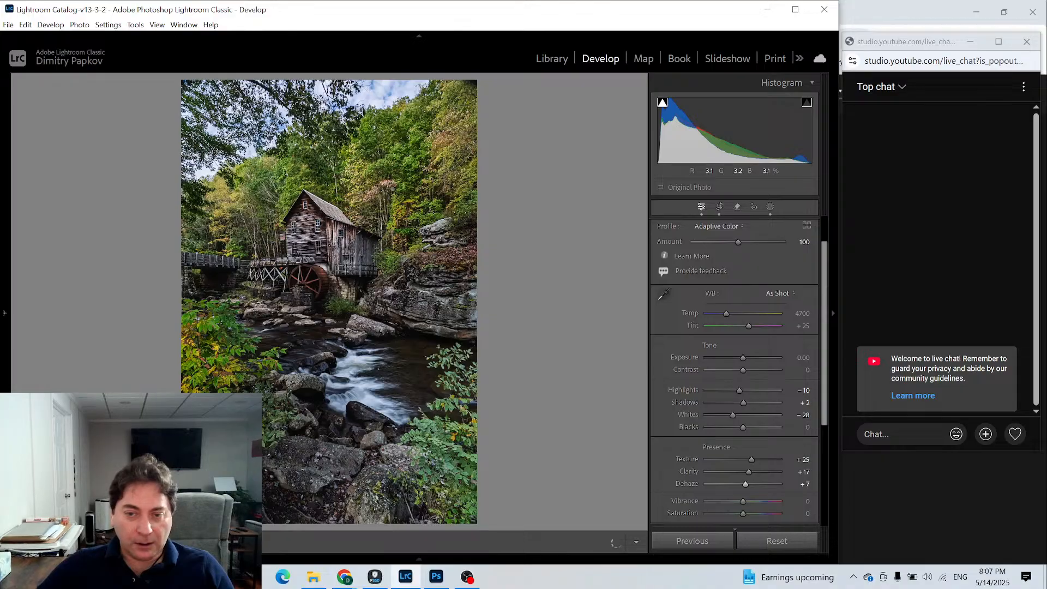
- Examine the fine detail of the hillside trees at 100% zoom, moving across several areas of the foliage
click(358, 172)
click(346, 261)
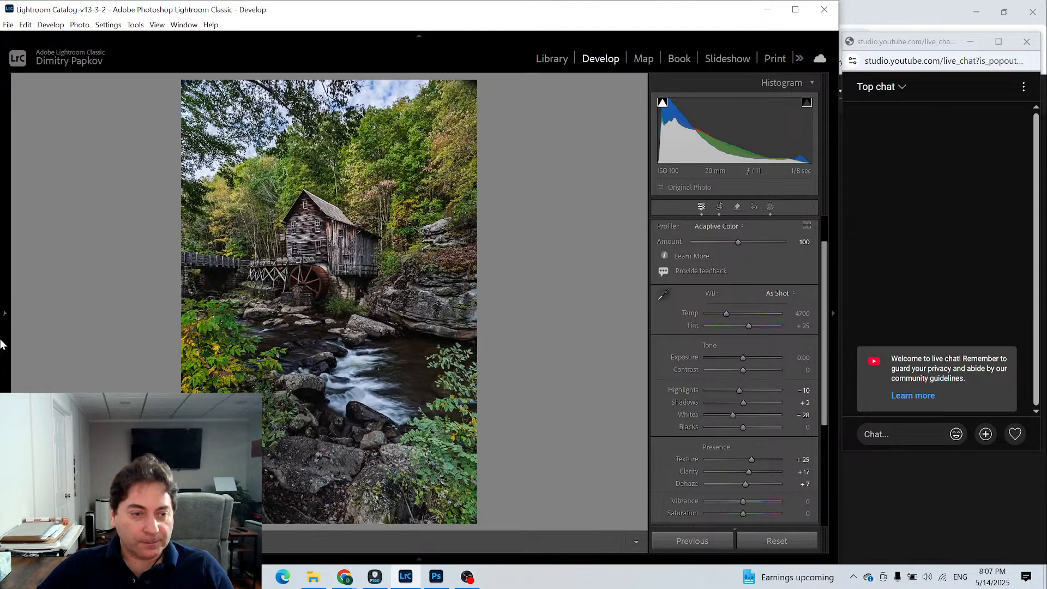
click(8, 303)
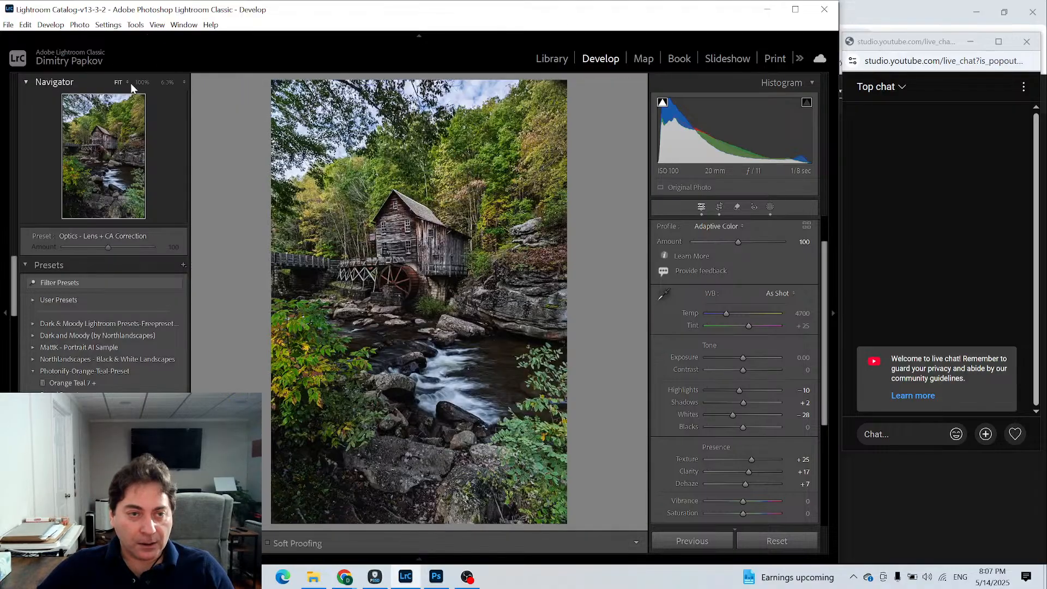
click(141, 82)
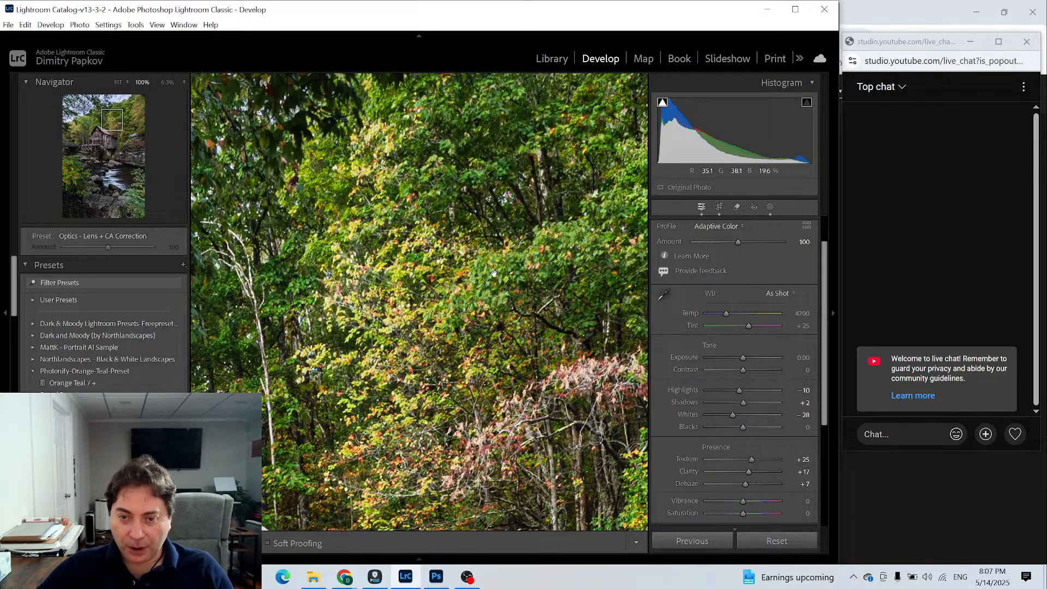
drag(284, 349, 494, 236)
drag(448, 398, 240, 424)
drag(545, 393, 337, 518)
drag(466, 214, 411, 416)
drag(448, 269, 393, 204)
drag(562, 406, 466, 292)
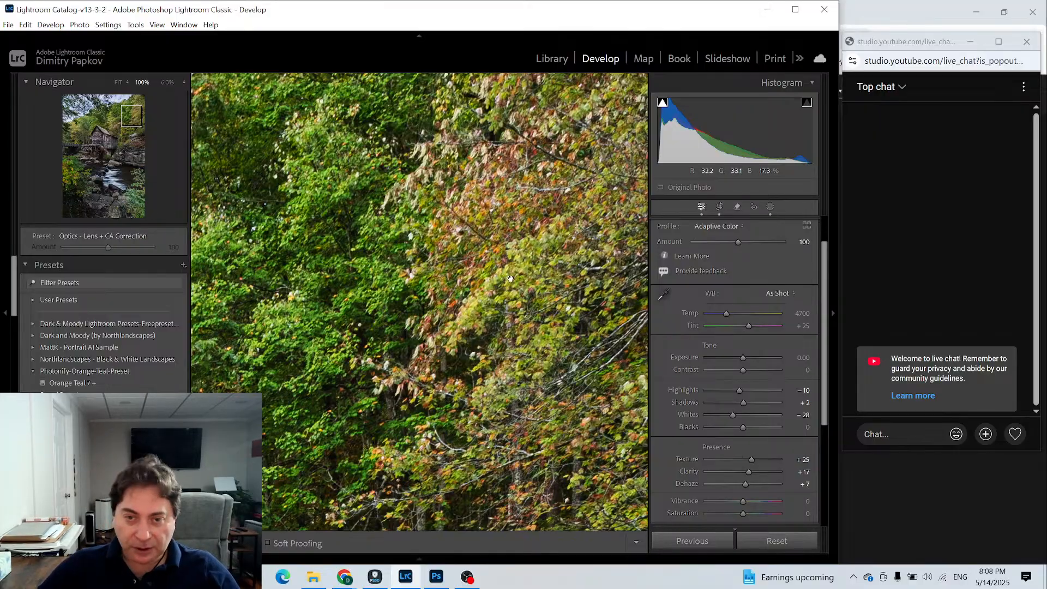
drag(431, 292, 643, 253)
drag(321, 332, 390, 163)
click(350, 435)
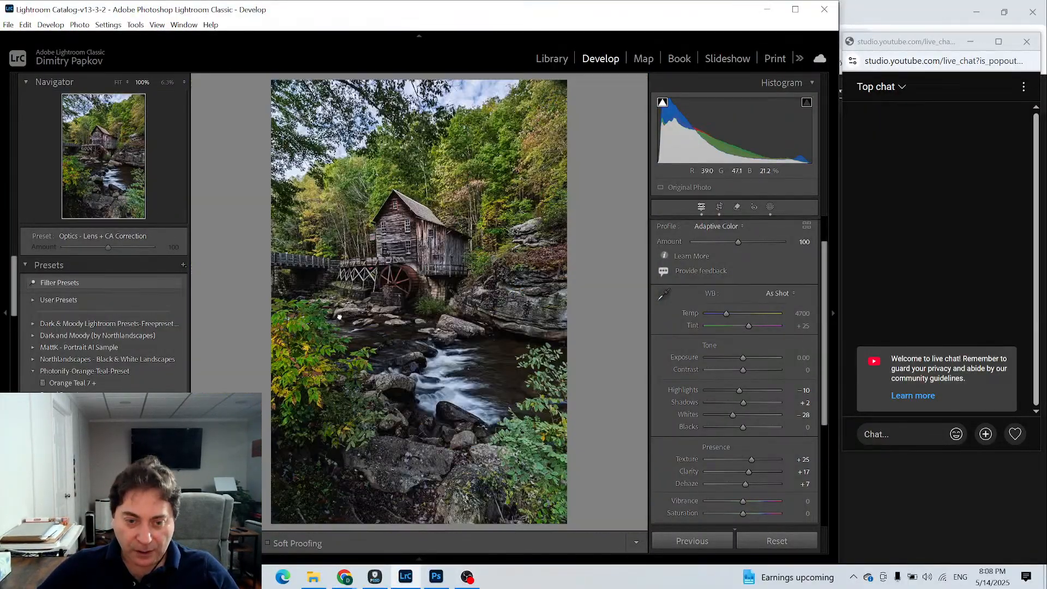
- Check the trees beside the mill, the riverbank leaves and the rocks, alternating between 100% and full view
click(346, 271)
click(438, 345)
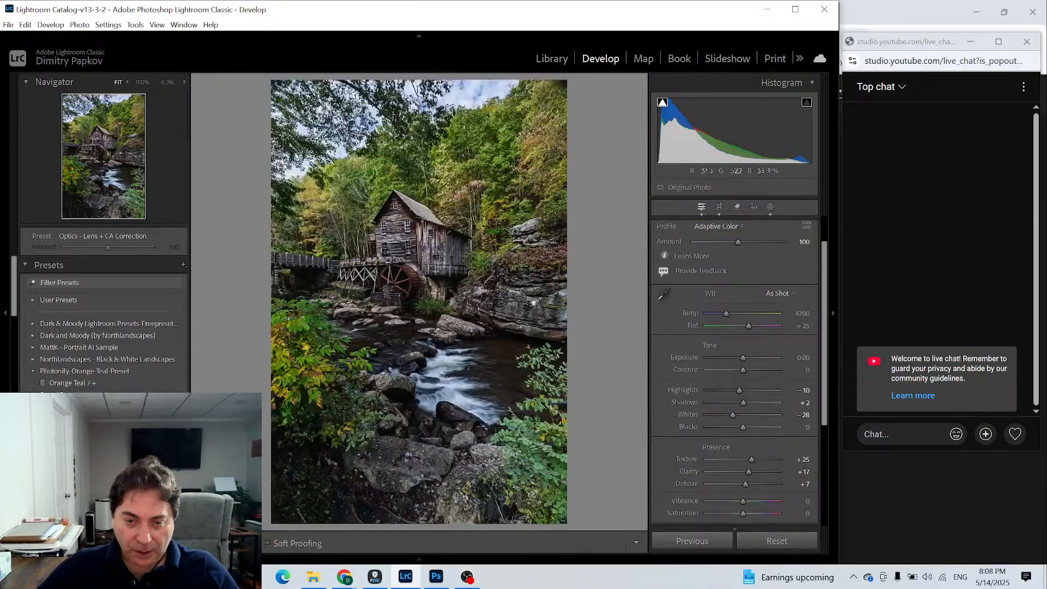
click(533, 301)
click(534, 302)
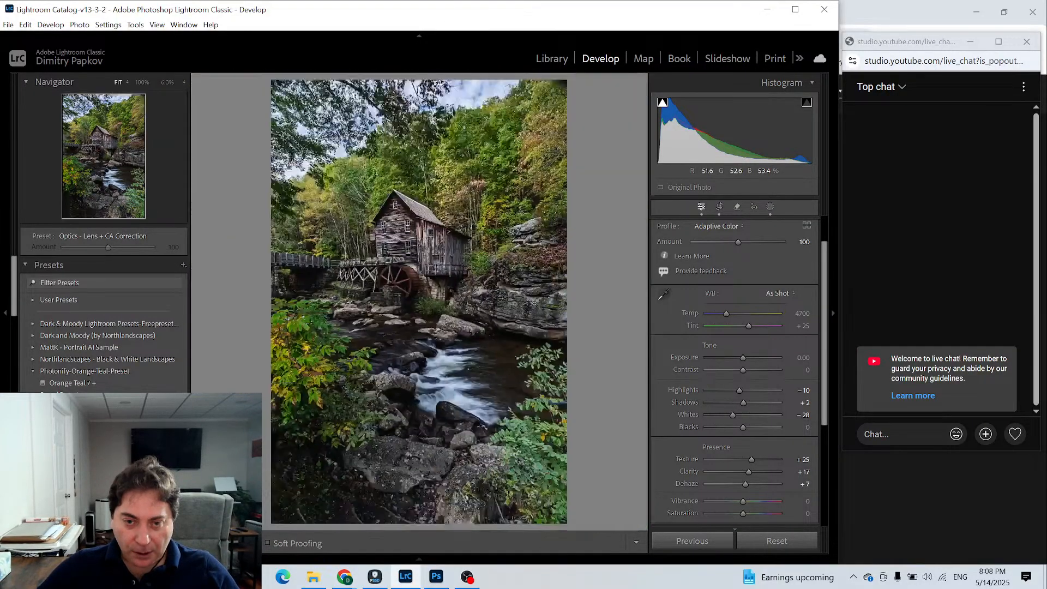
click(482, 204)
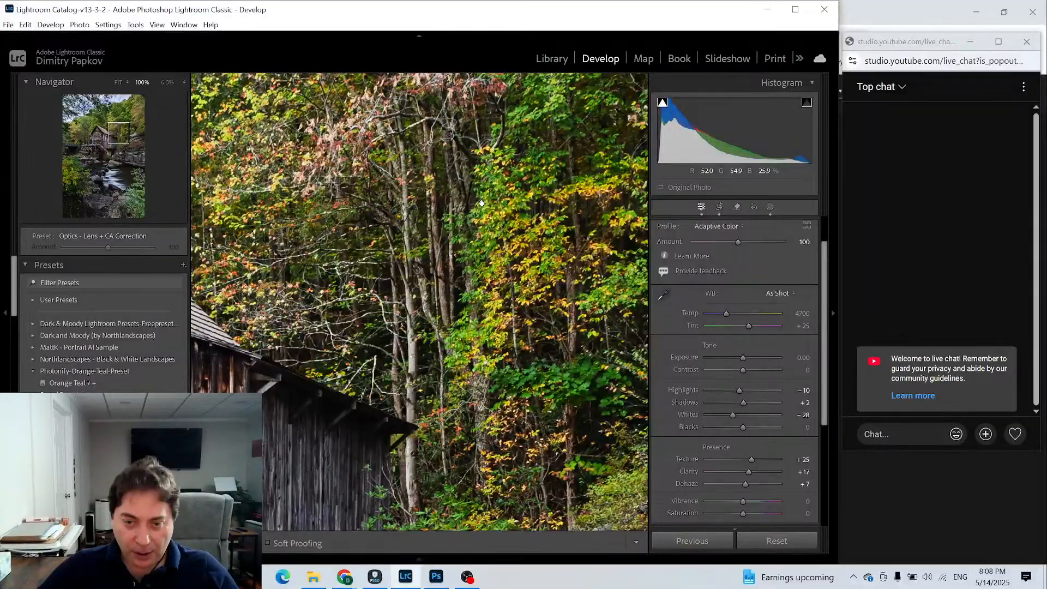
click(481, 203)
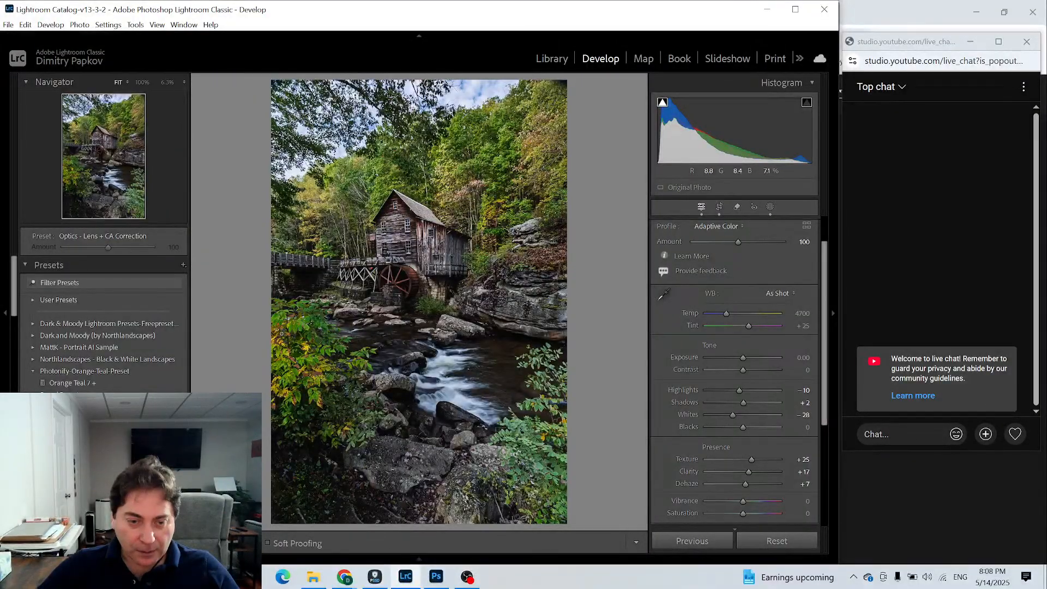
click(283, 334)
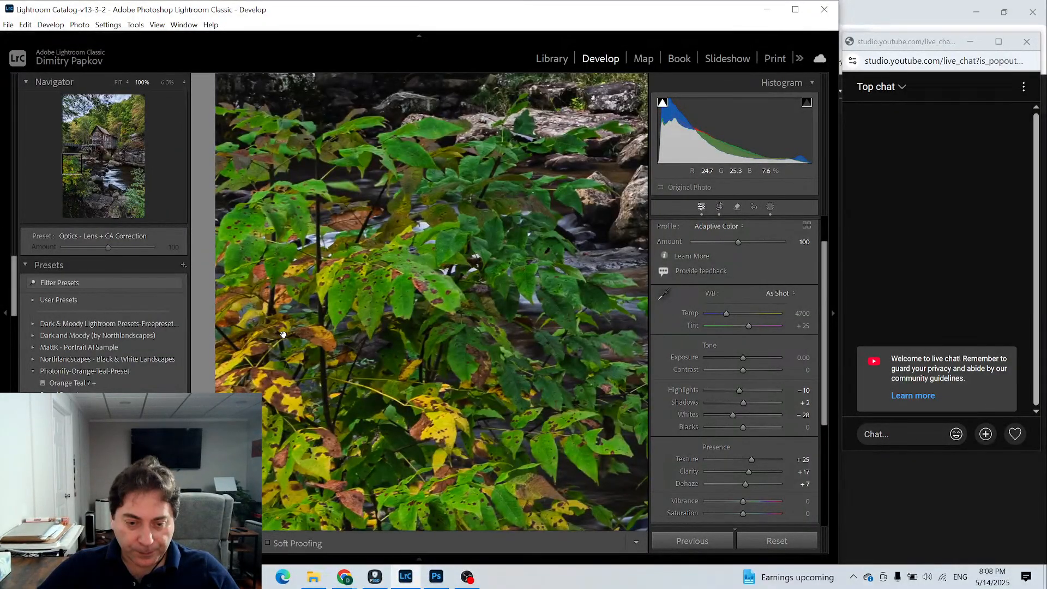
click(283, 334)
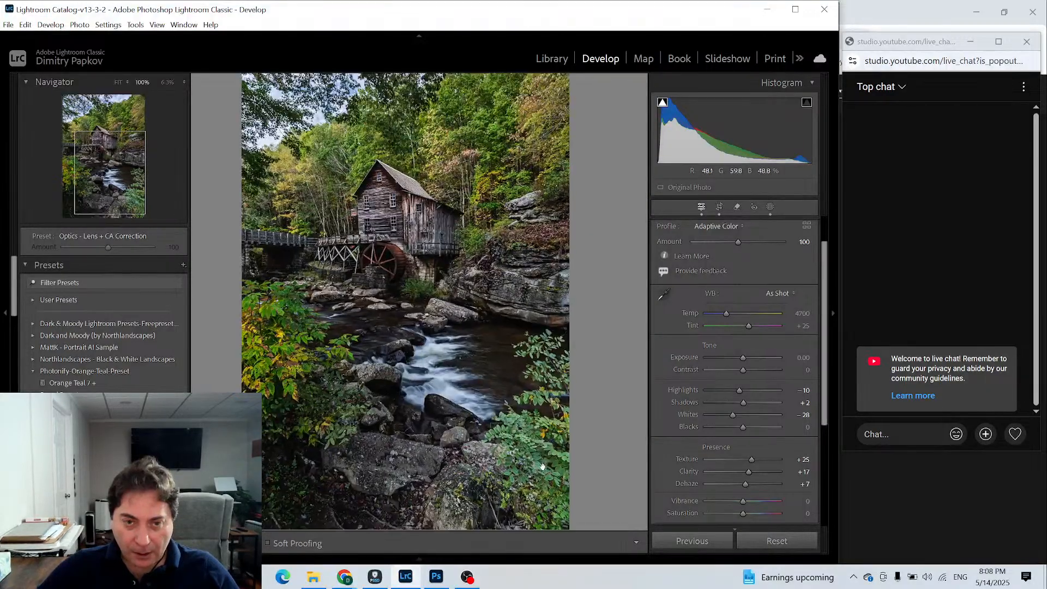
click(542, 467)
click(542, 467)
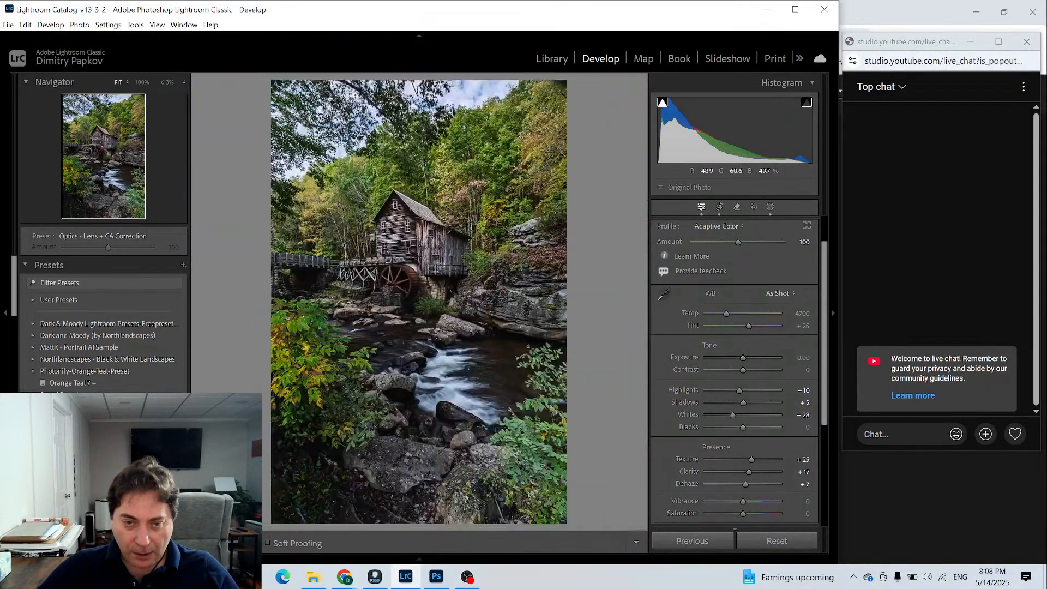
click(541, 415)
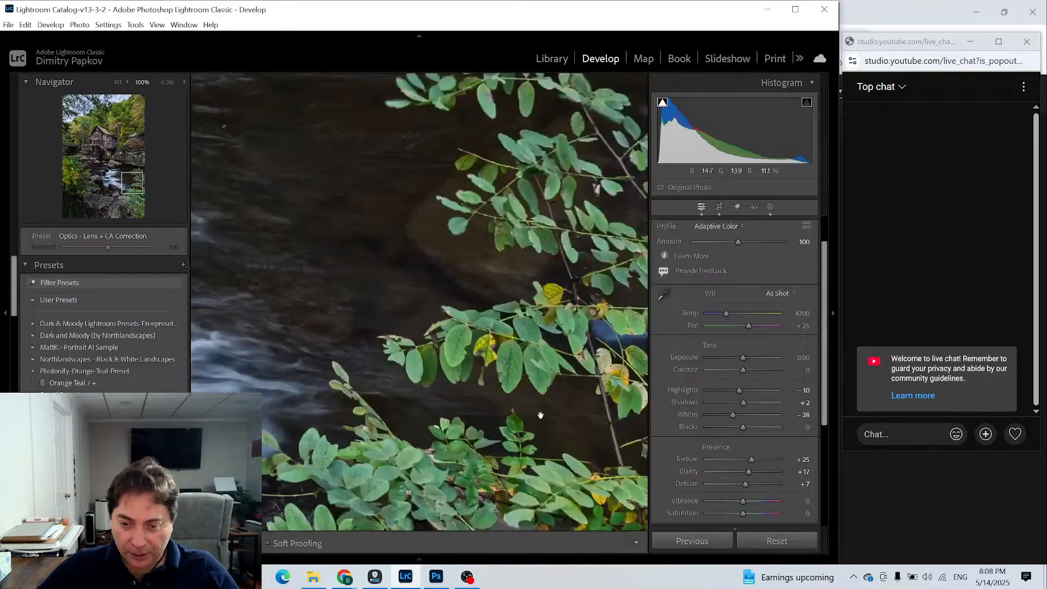
click(541, 416)
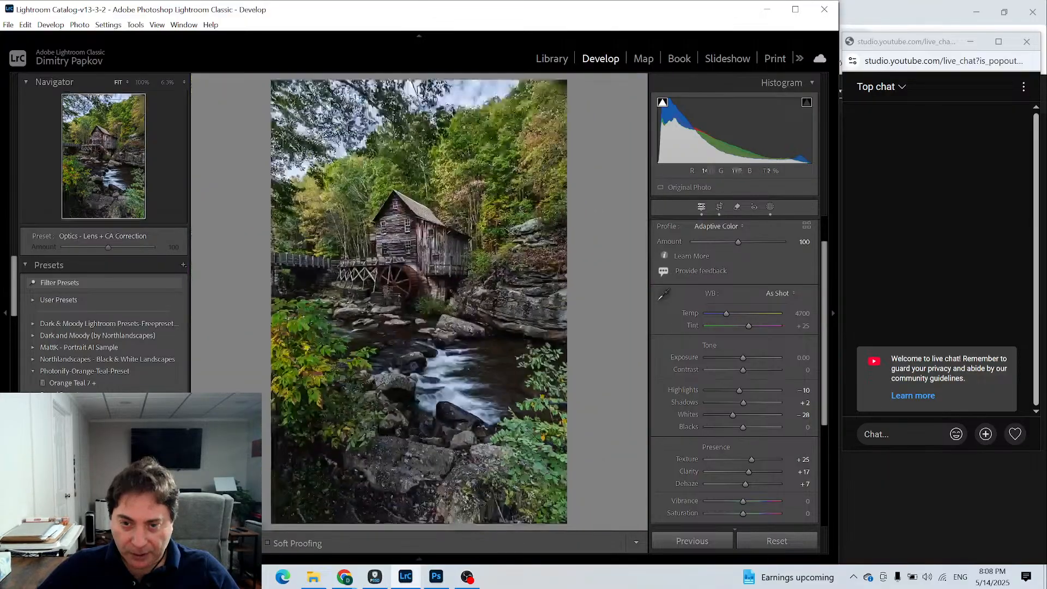
click(515, 318)
click(515, 318)
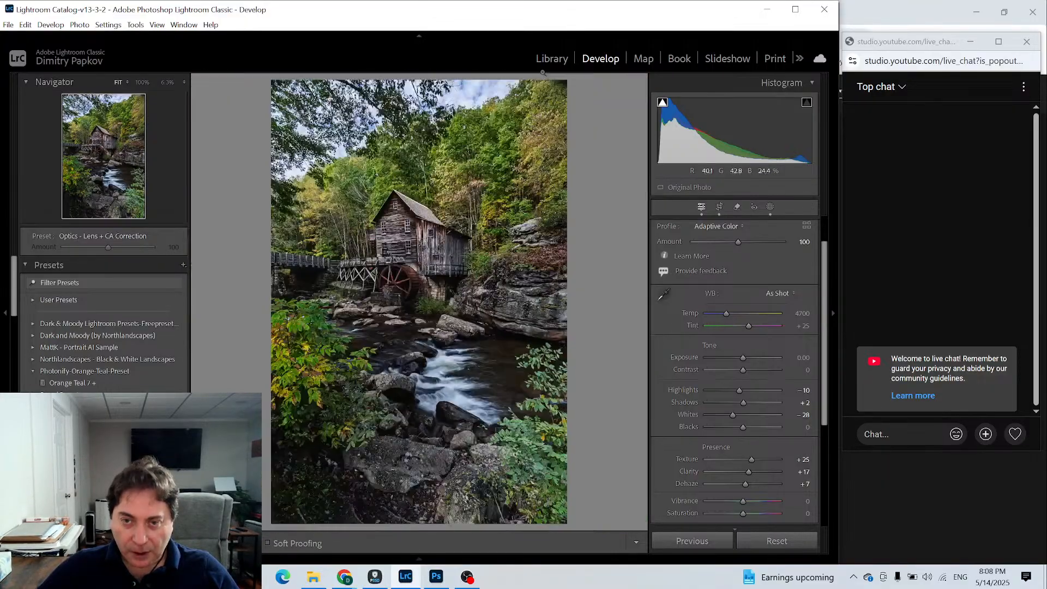
- Inspect the upper-right hillside foliage and the trees above the mill roof at 100% zoom
click(551, 88)
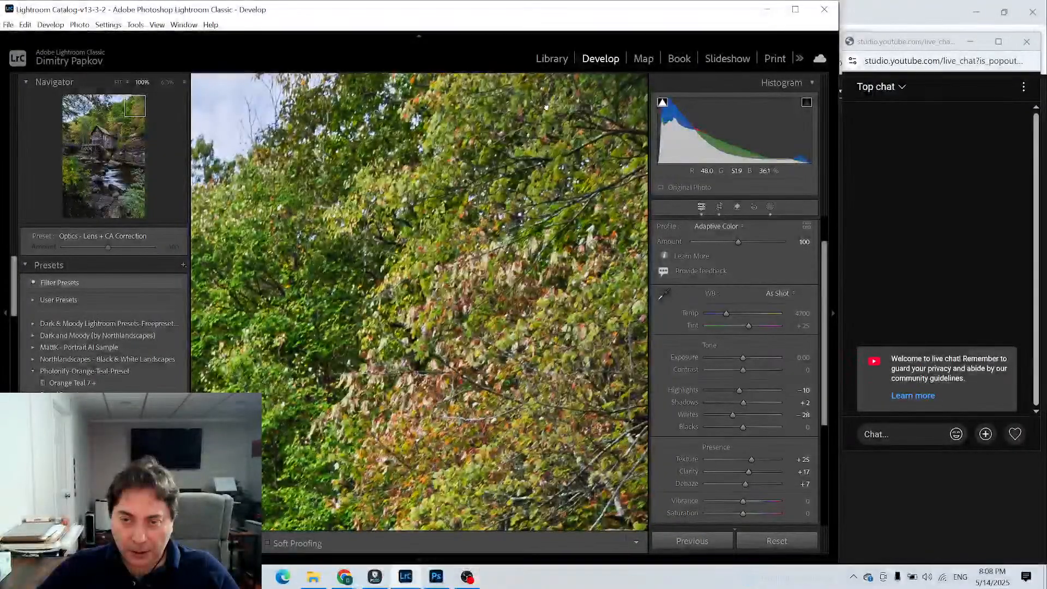
click(545, 107)
click(563, 89)
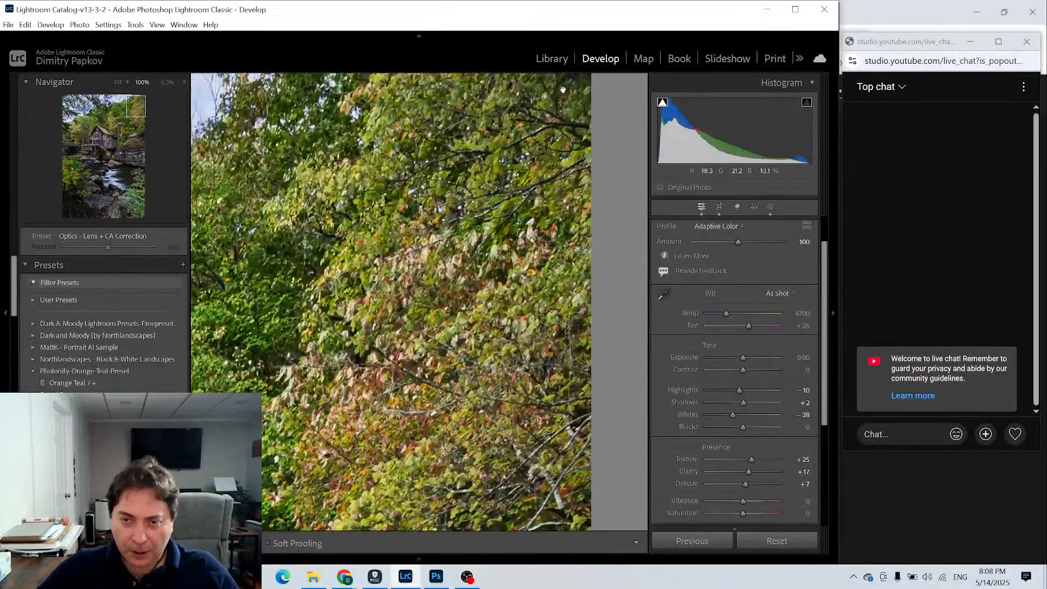
click(563, 90)
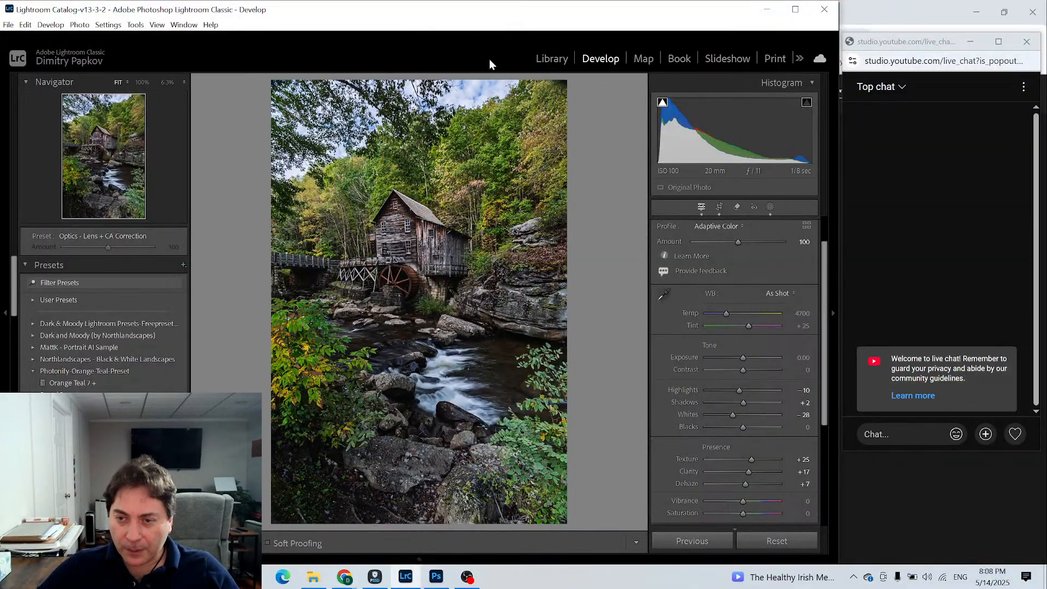
click(489, 139)
drag(472, 174, 532, 256)
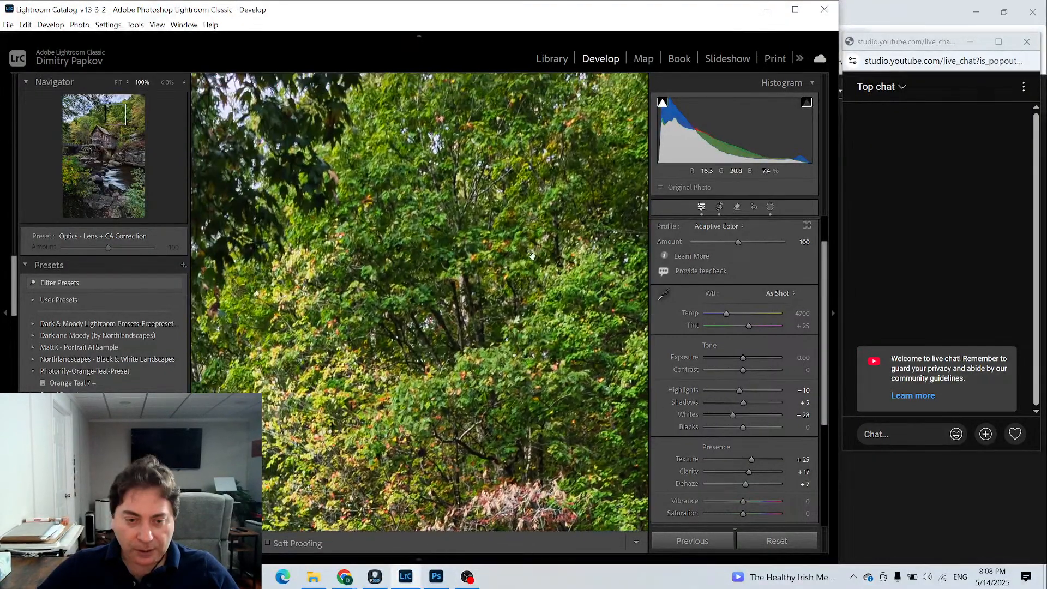
drag(439, 274, 605, 316)
drag(458, 340, 560, 273)
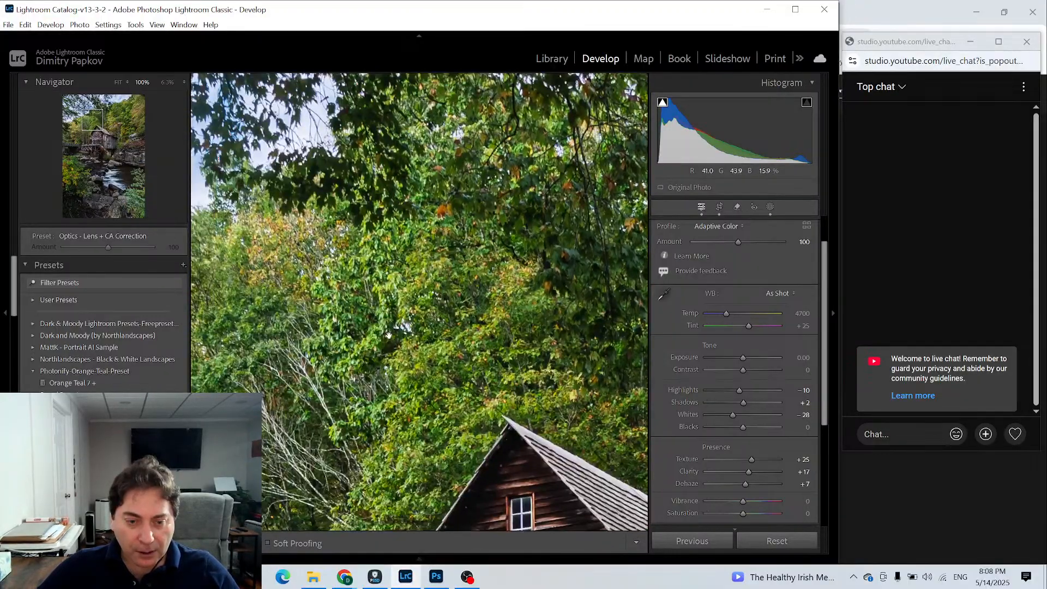
- Open the original 0.5-second exposure of the vertical mill scene from the photo library for editing
click(388, 335)
click(544, 58)
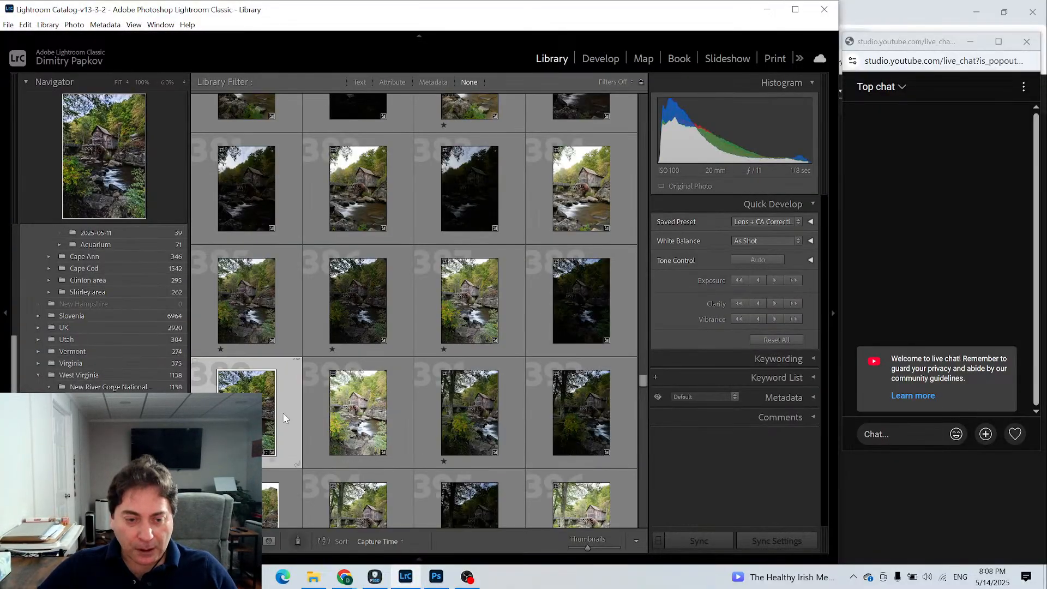
click(479, 309)
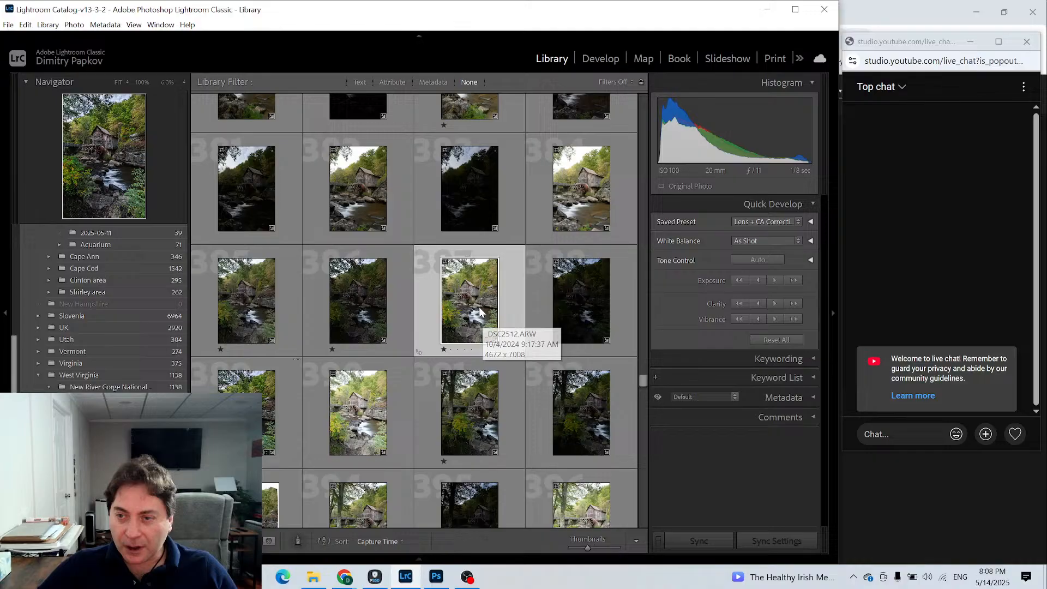
click(264, 310)
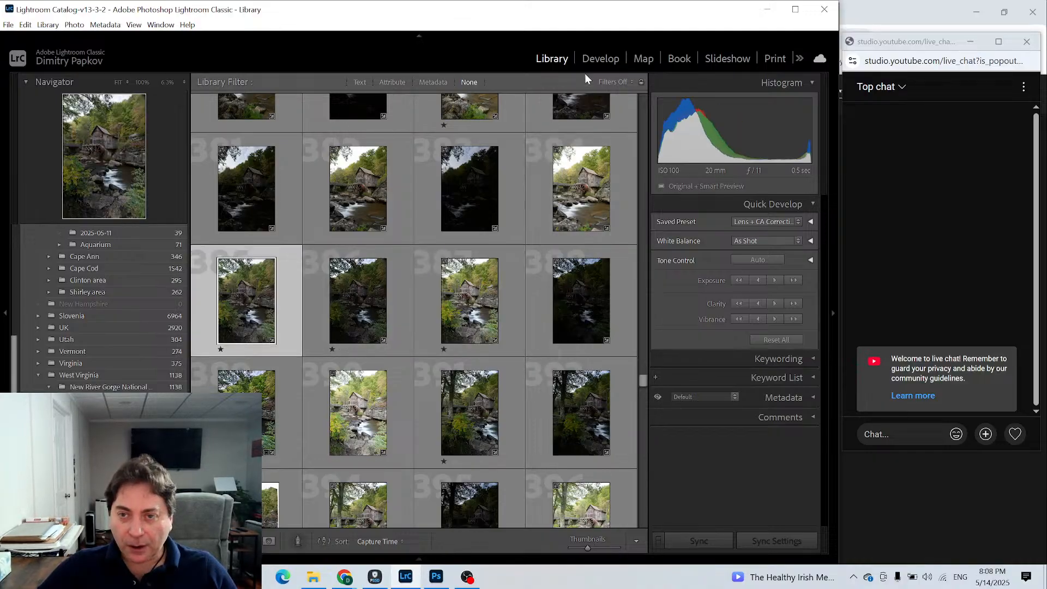
click(603, 60)
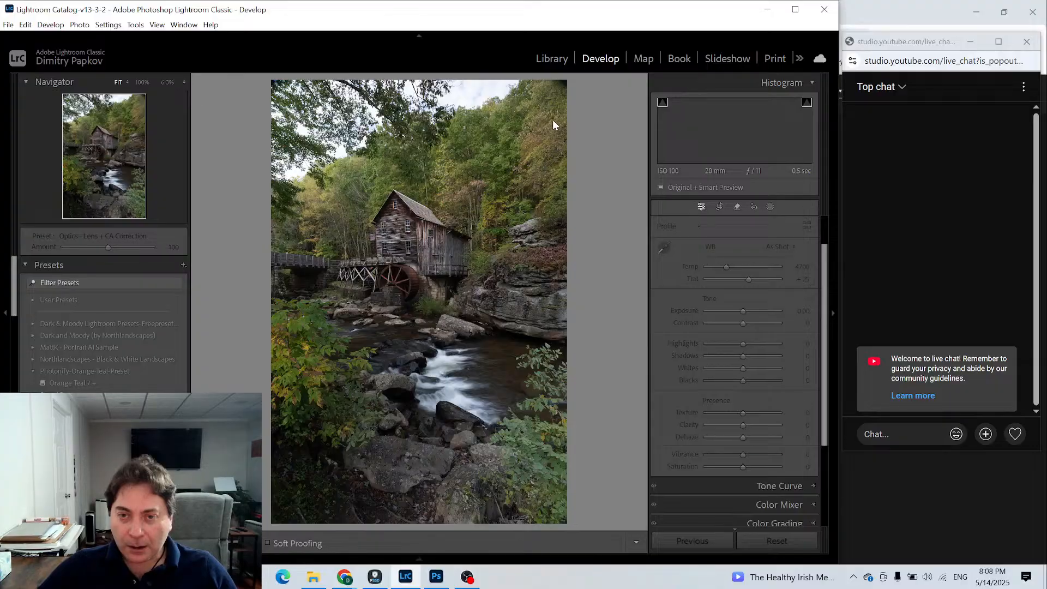
- Examine the original exposure's hillside foliage at 100% zoom, from the upper-right trees to those above the mill roof
click(536, 114)
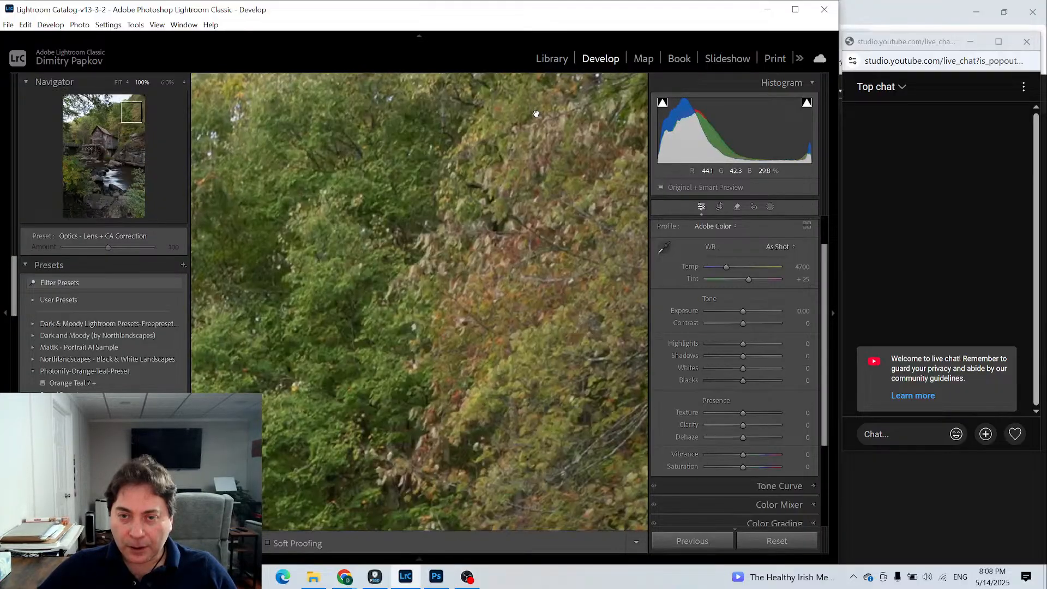
drag(400, 234, 531, 234)
drag(400, 326, 573, 172)
drag(437, 313, 637, 201)
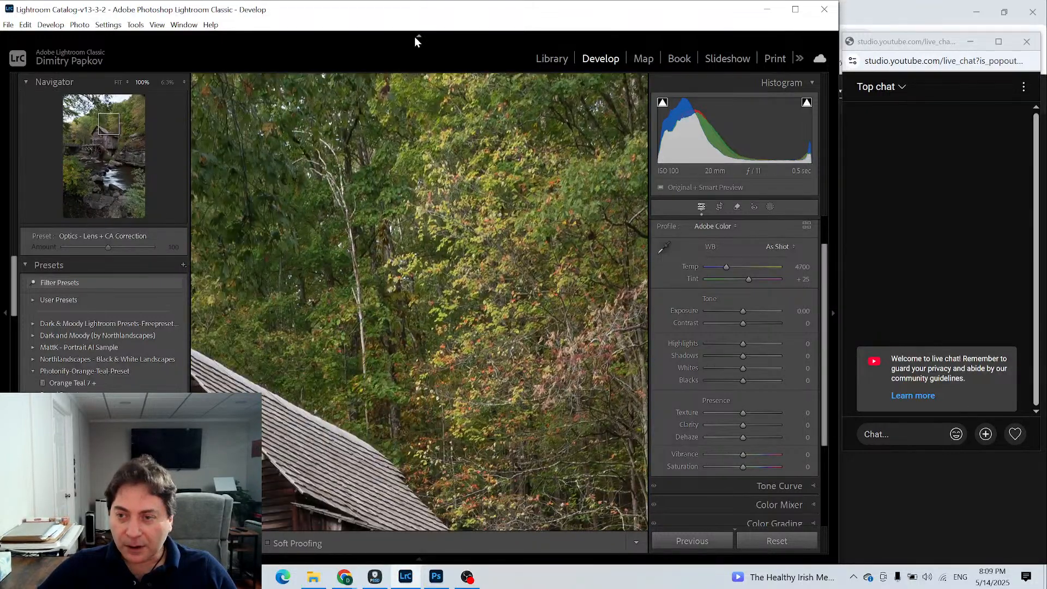
key(z)
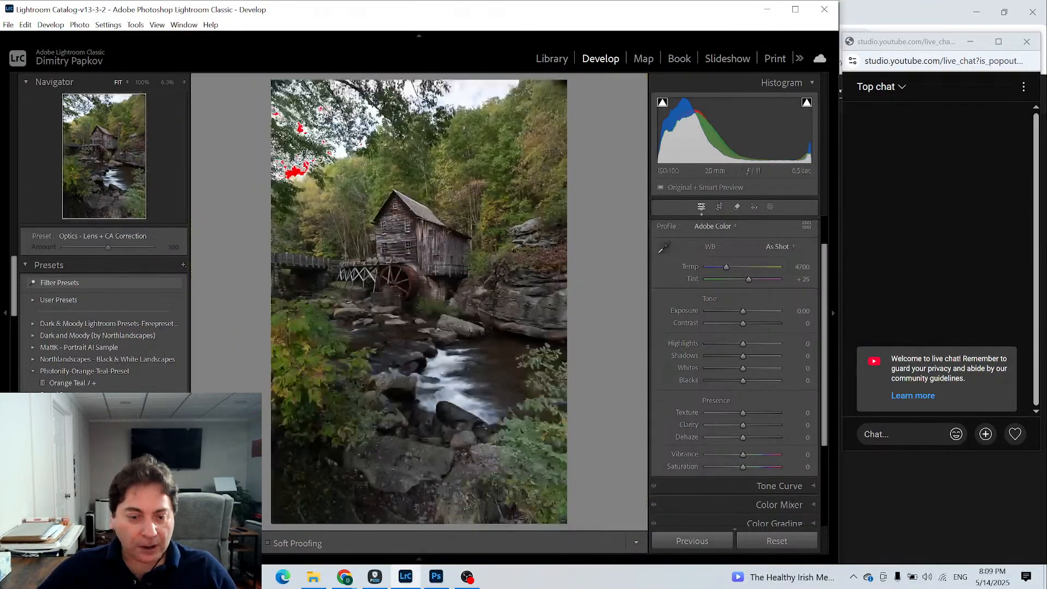
- Browse the other bracketed mill shots in the library and reopen the merged HDR photo for editing
click(563, 58)
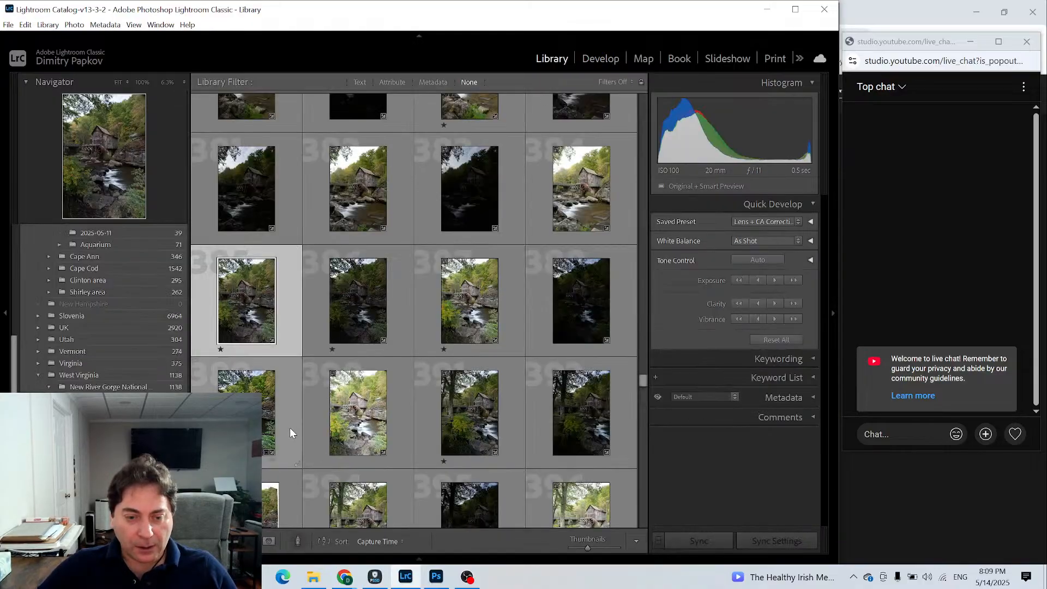
click(470, 116)
scroll(305, 320, up, 2)
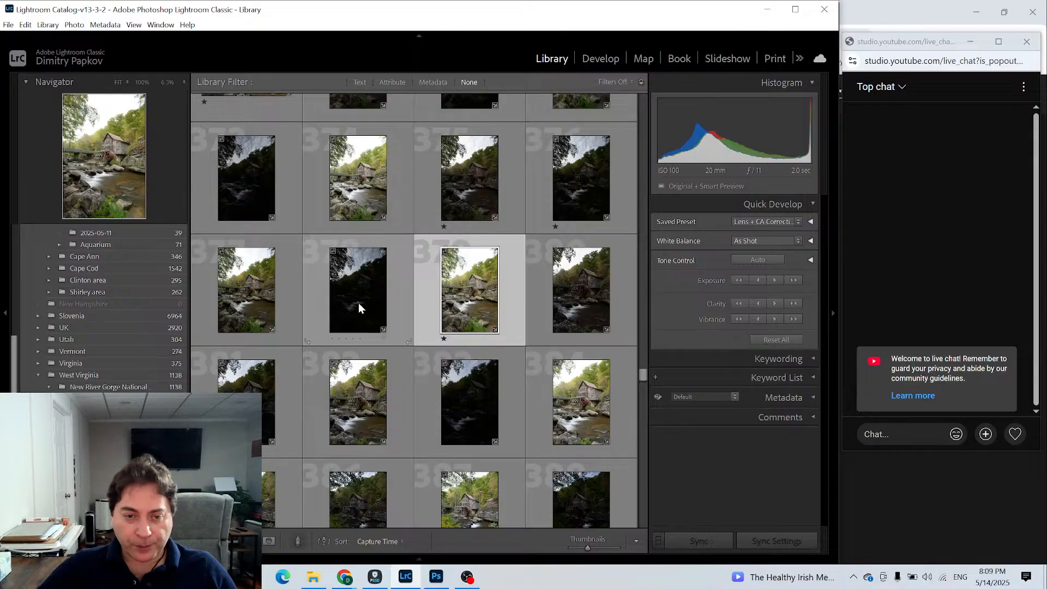
scroll(358, 304, up, 4)
scroll(360, 306, down, 2)
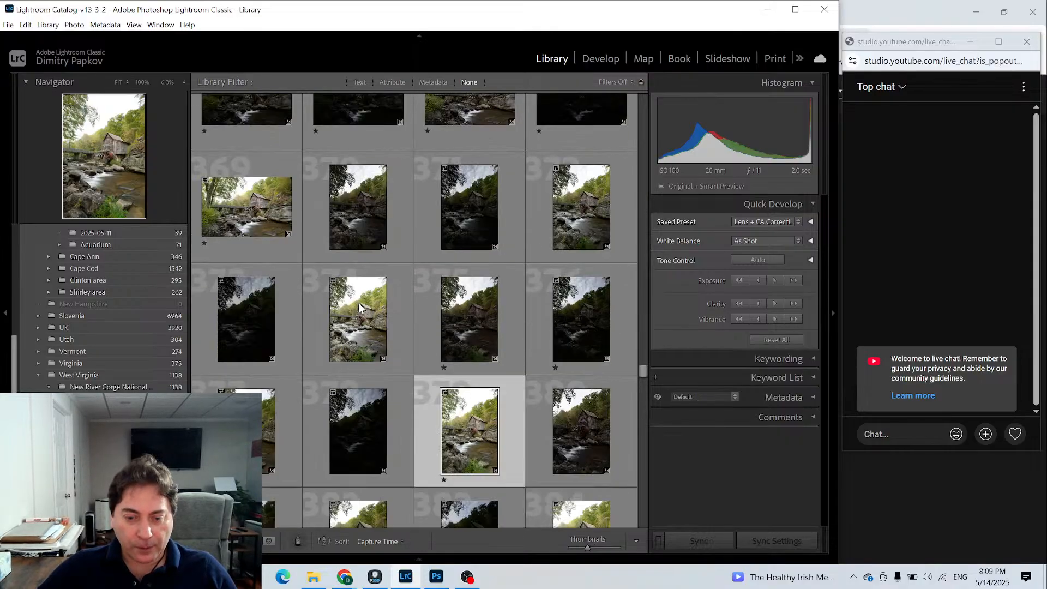
scroll(358, 302, down, 3)
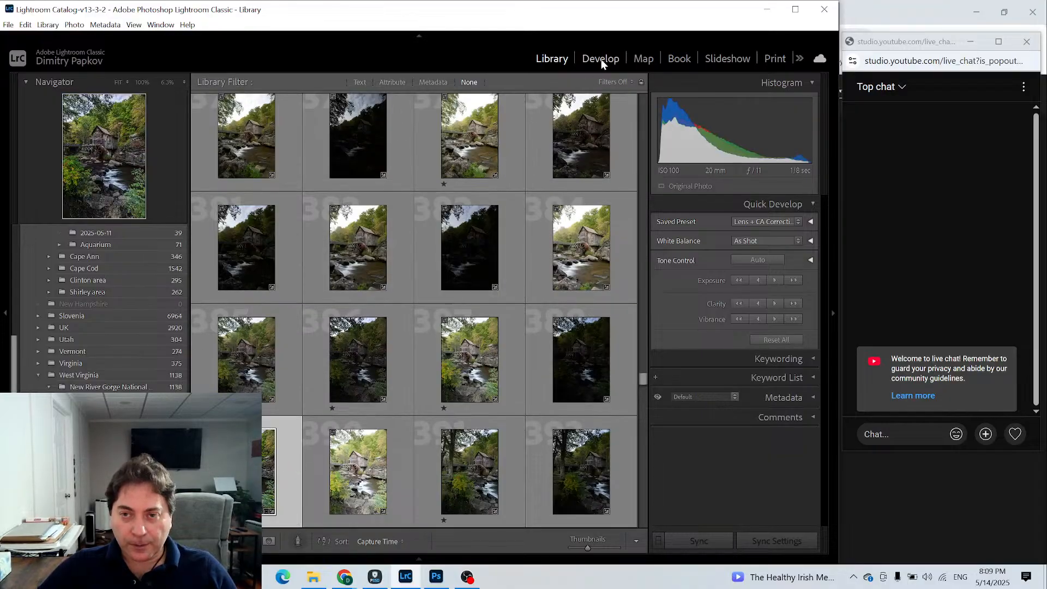
click(601, 59)
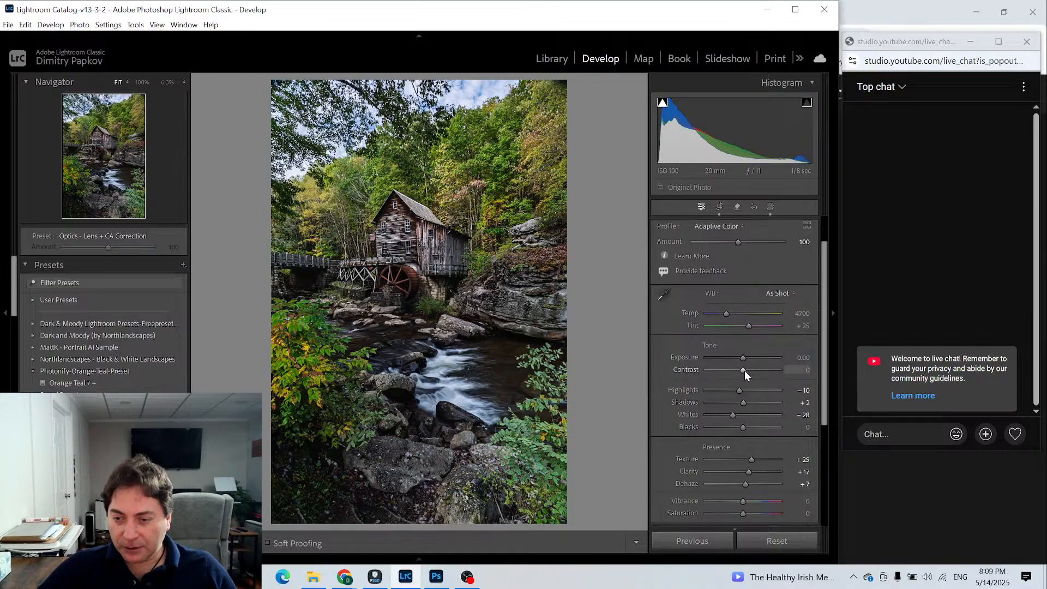
- Set the merged photo's Contrast to -9, Clarity to +12 and Dehaze to 0
drag(744, 371, 741, 366)
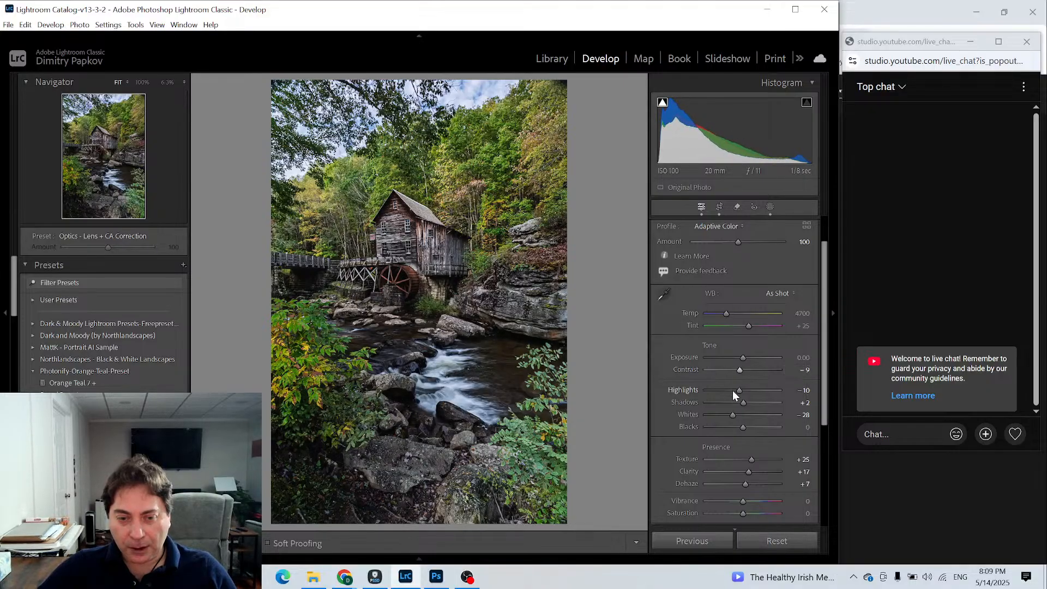
scroll(735, 453, down, 1)
scroll(735, 453, down, 2)
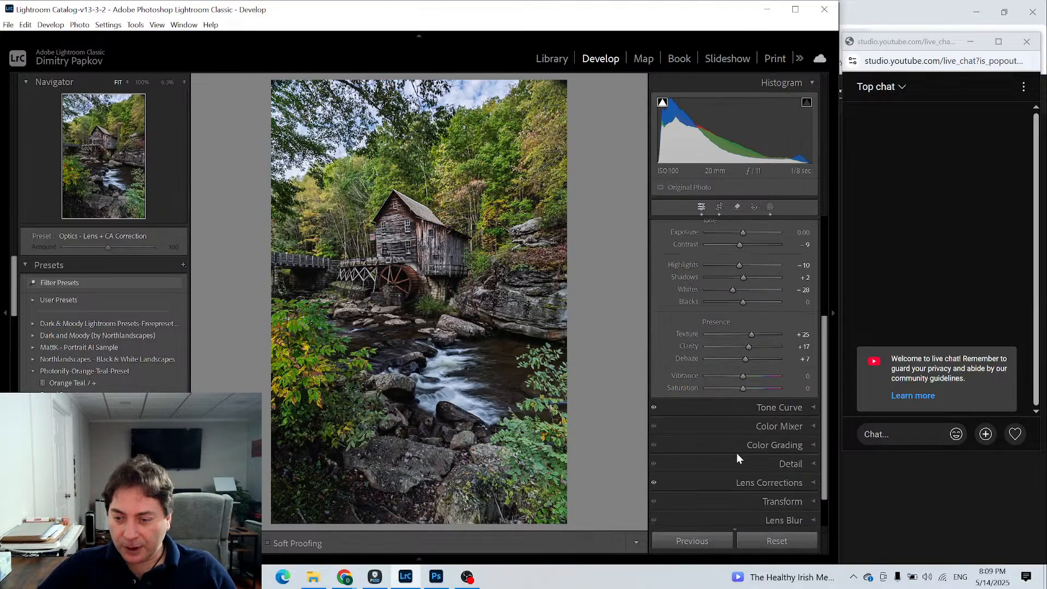
scroll(737, 450, up, 1)
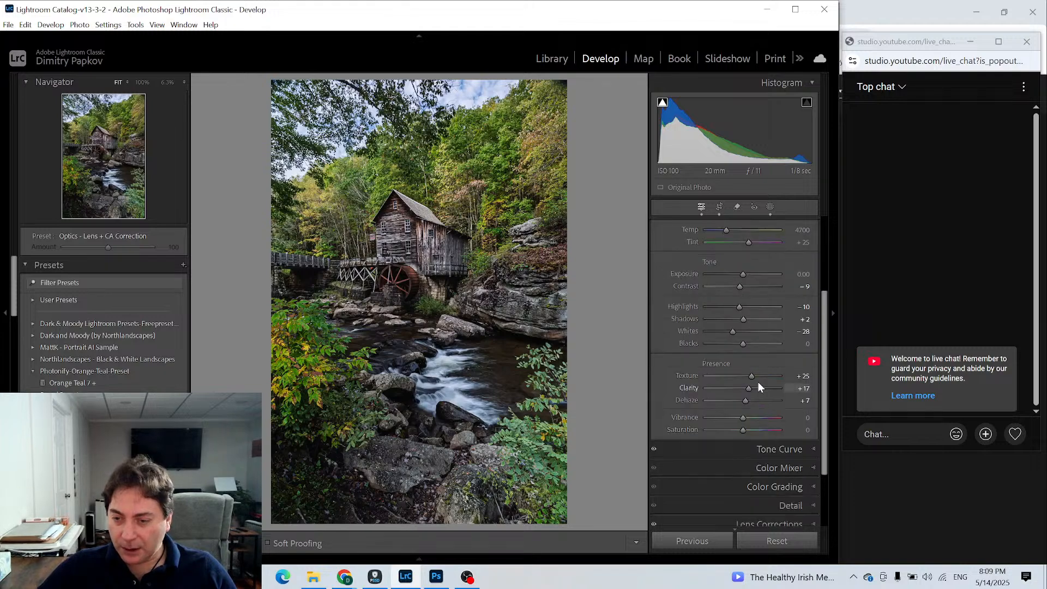
drag(747, 401, 742, 400)
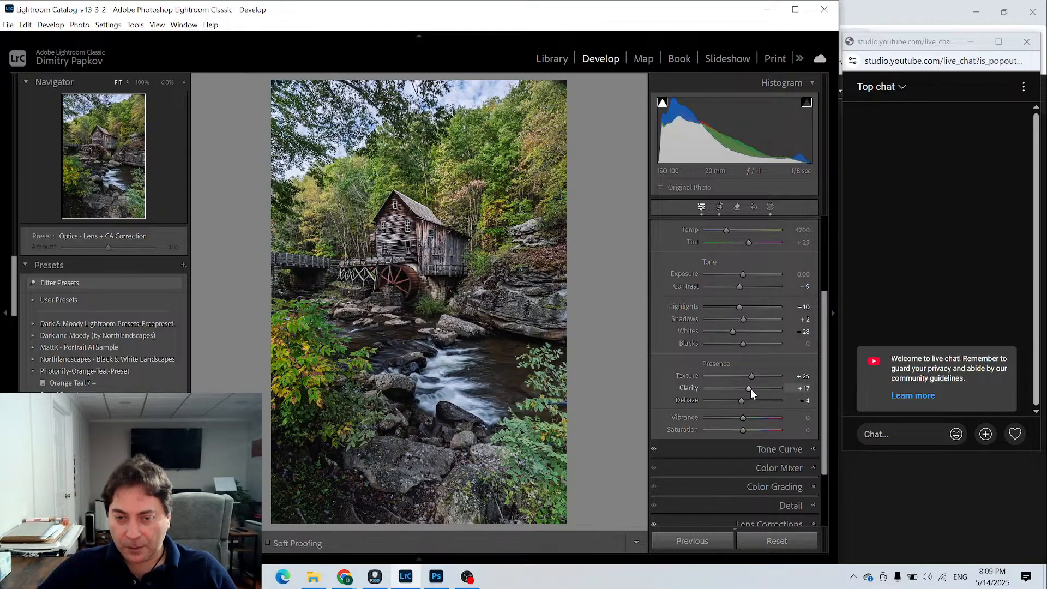
drag(750, 388, 748, 388)
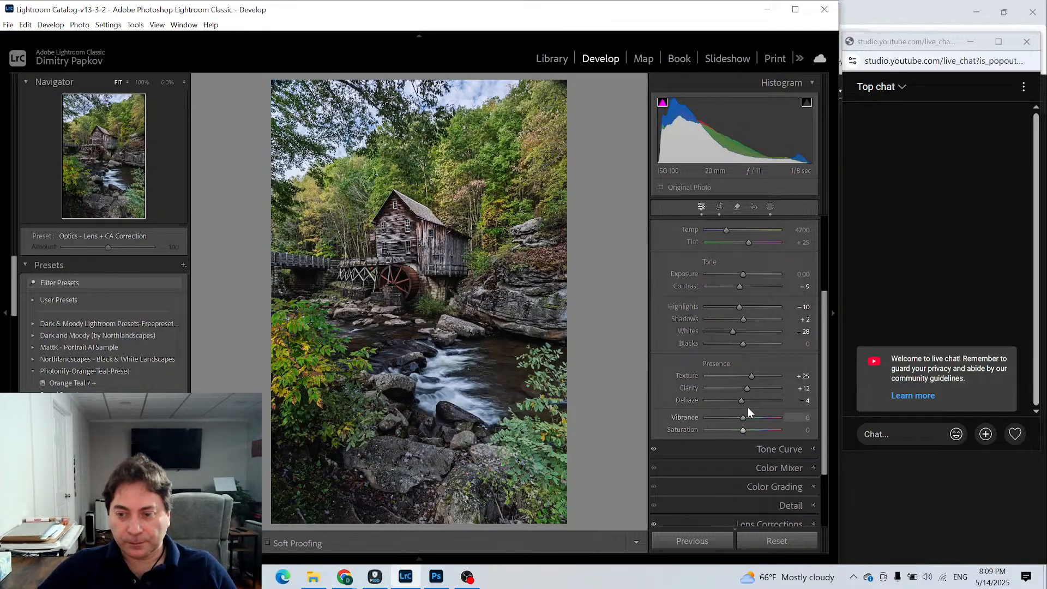
drag(743, 404, 742, 399)
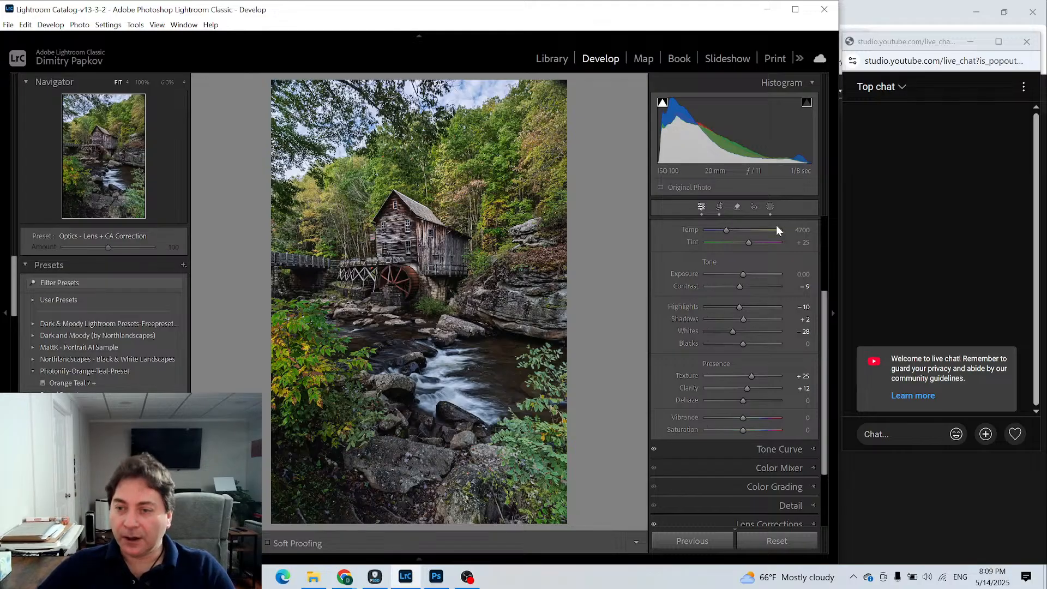
- Add a radial gradient mask with Feather 100, centred outside the photo beyond its upper-left corner, working at 6.3% zoom
click(769, 206)
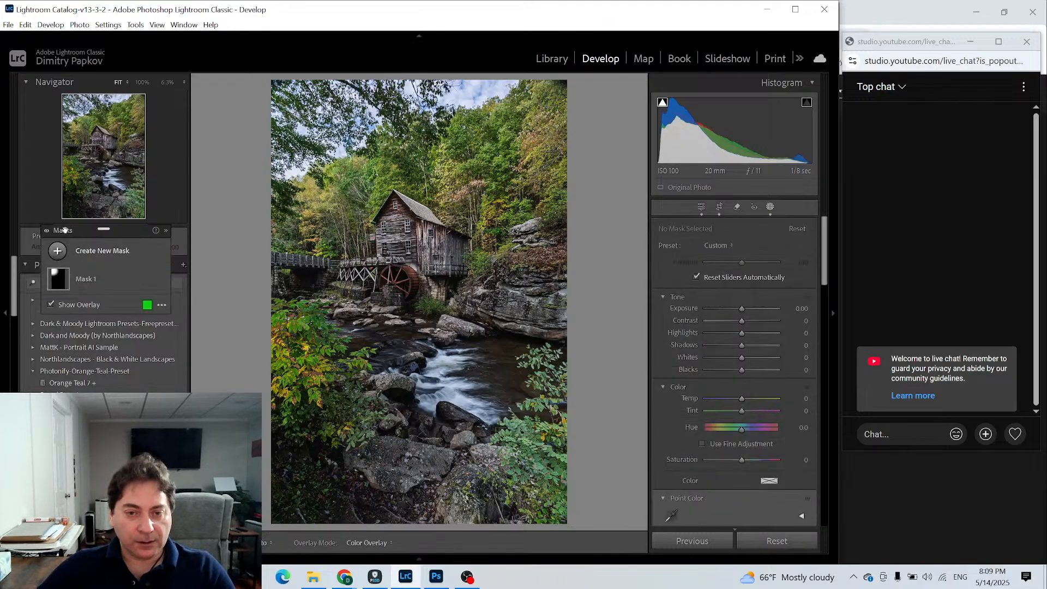
click(59, 254)
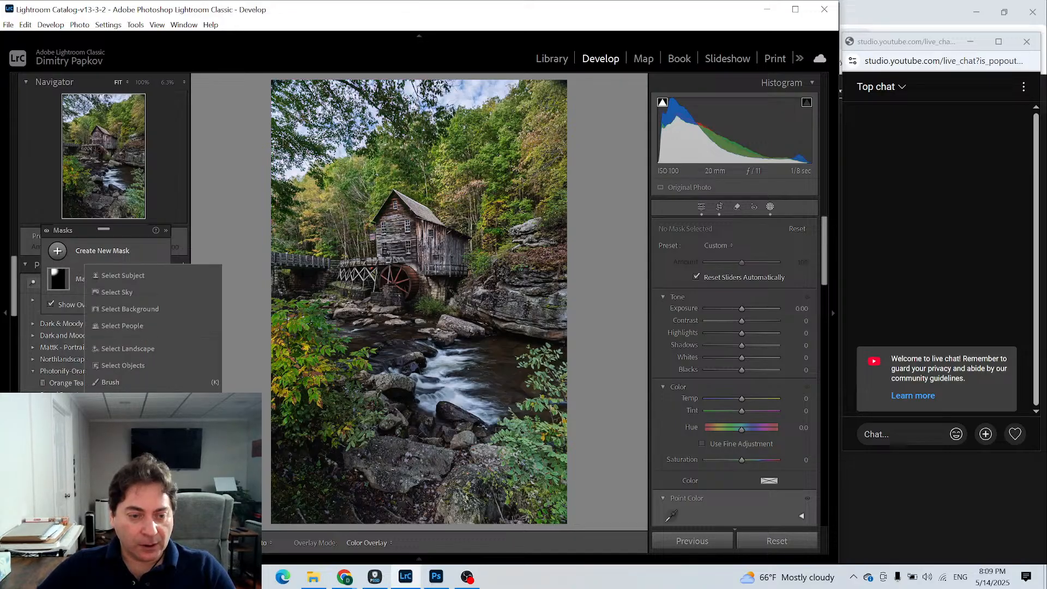
click(129, 415)
click(171, 87)
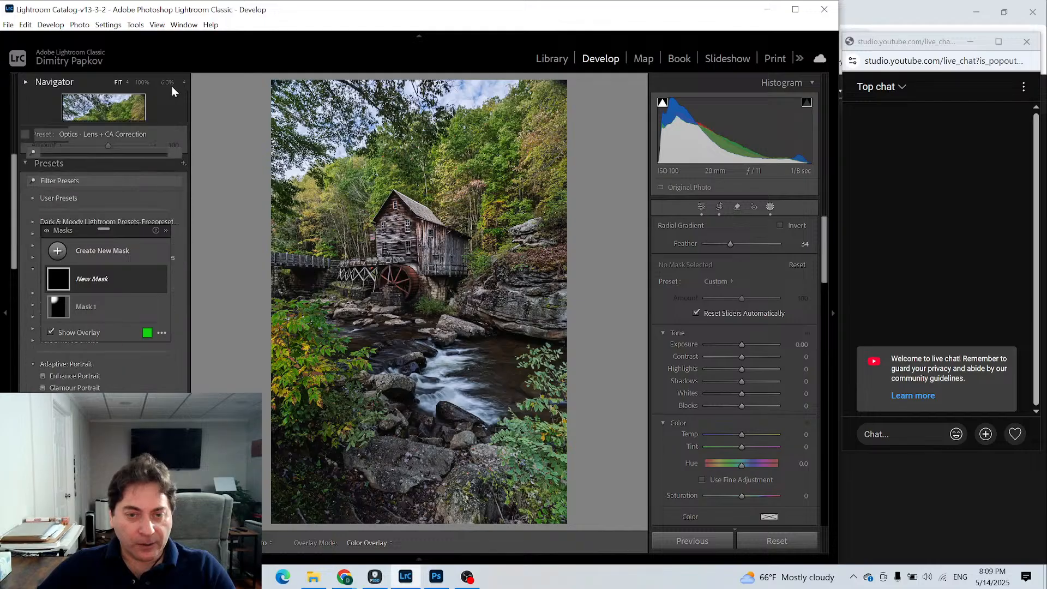
click(167, 83)
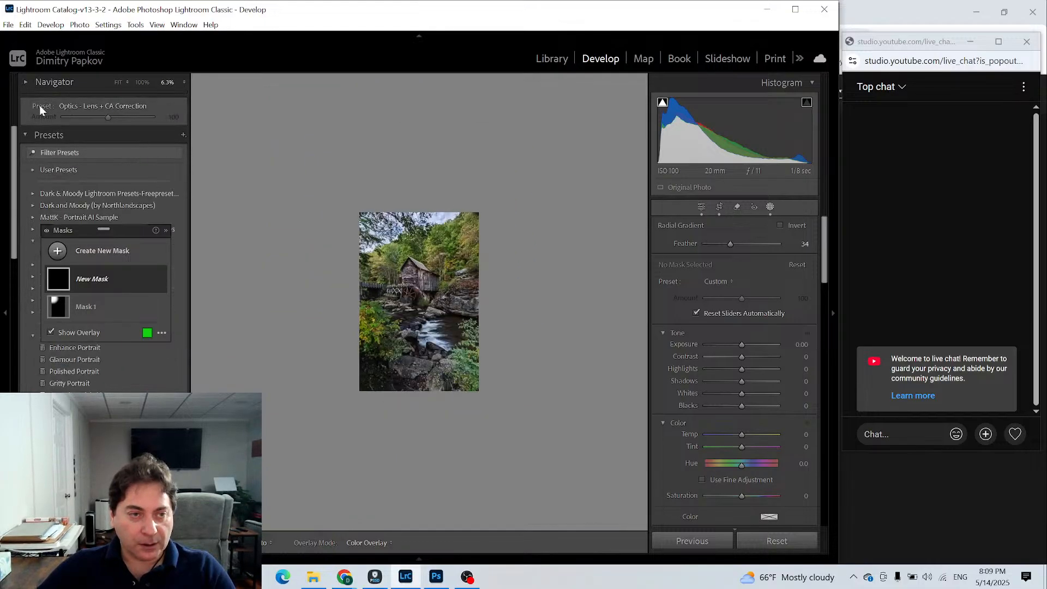
click(26, 82)
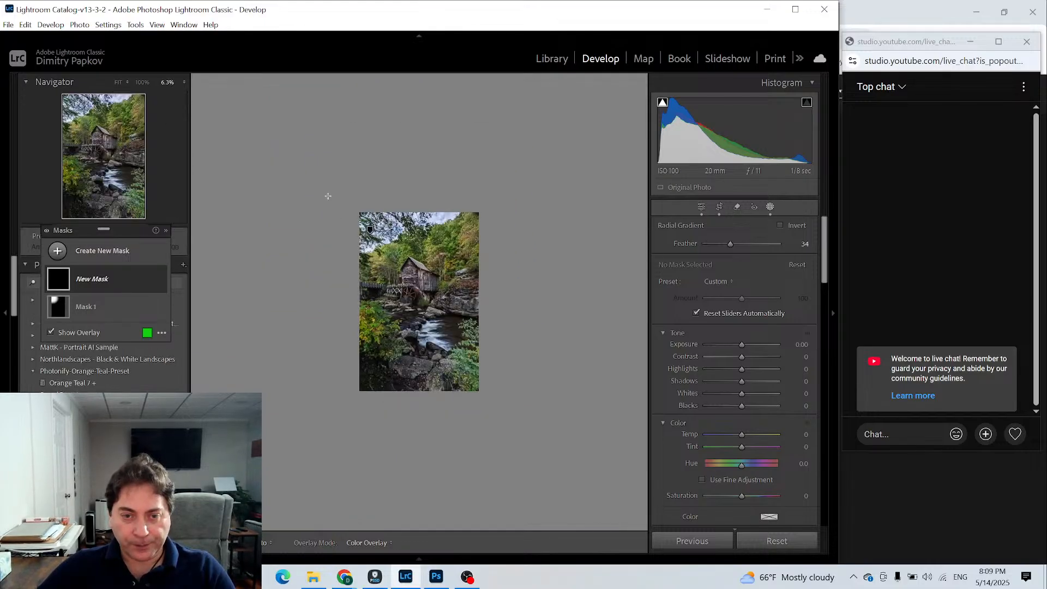
drag(321, 189, 453, 254)
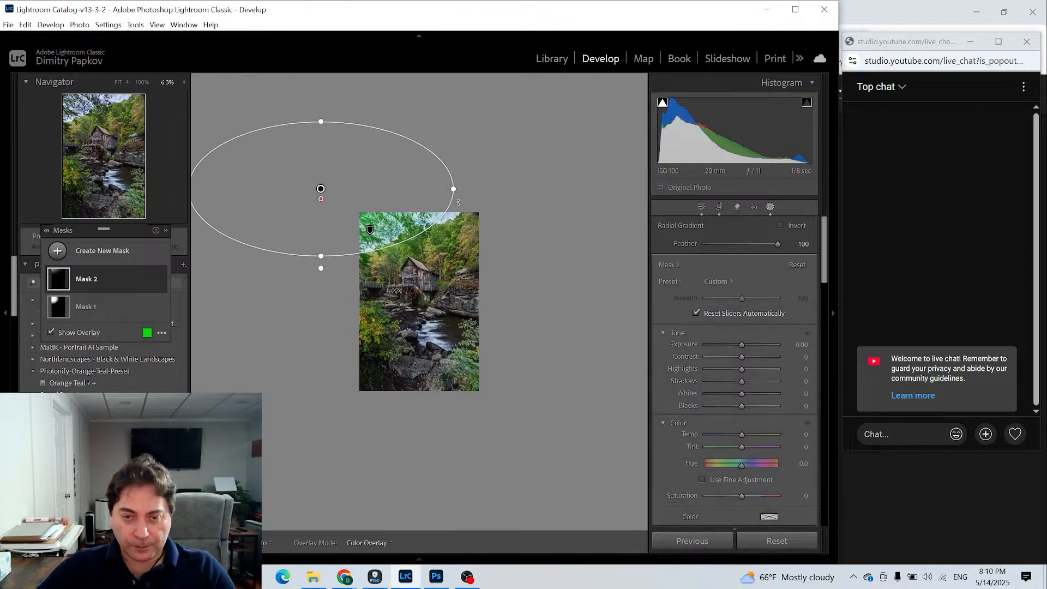
- Enlarge and tilt the radial gradient so it runs diagonally from the upper-left sky across the mill to the stream
drag(458, 202, 542, 351)
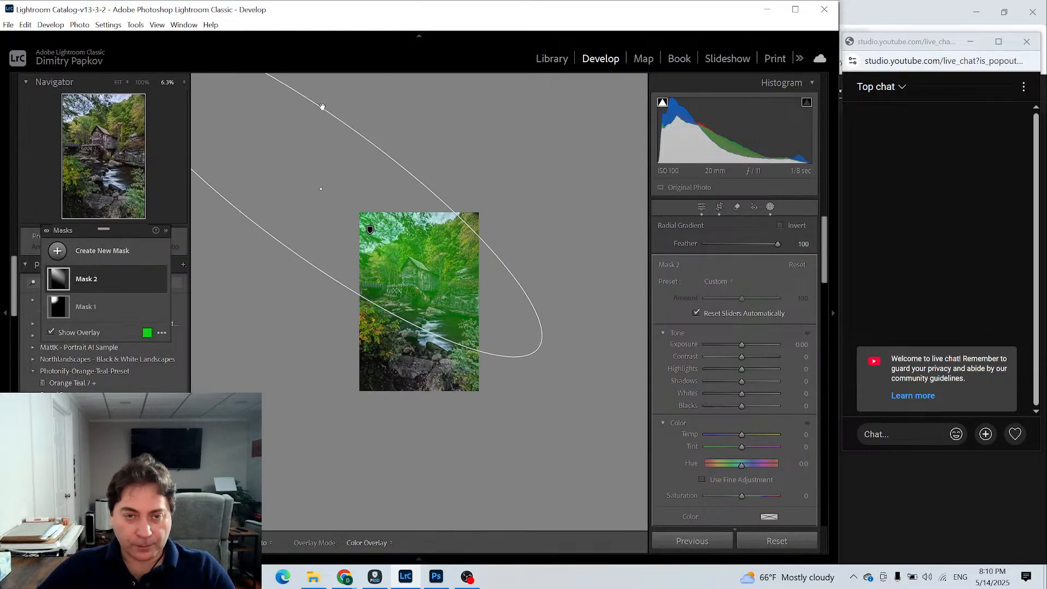
drag(364, 135, 356, 142)
drag(321, 190, 320, 192)
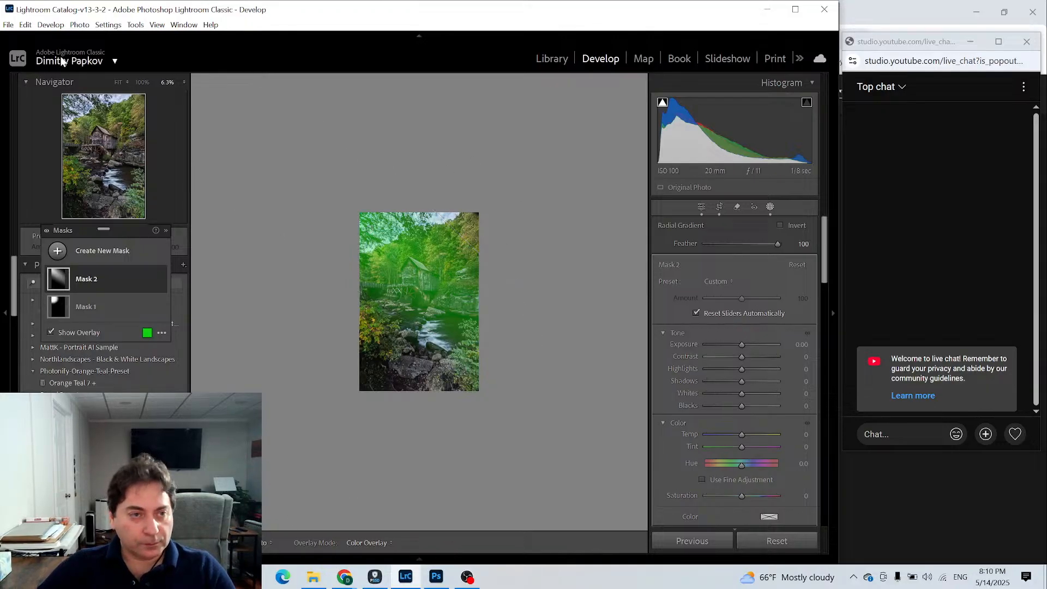
click(118, 82)
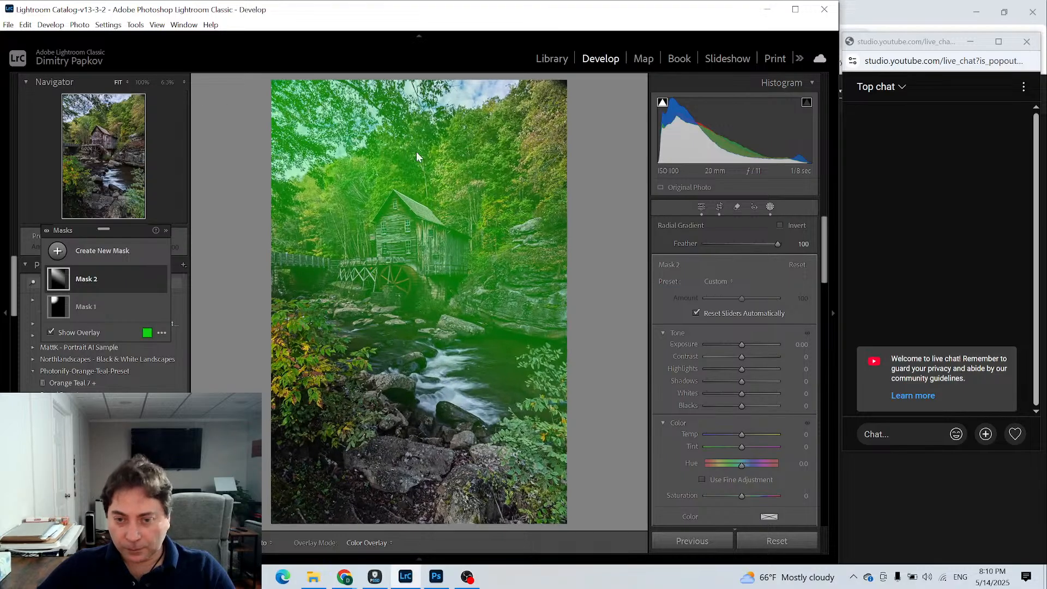
- Hide the mask overlay and set the diagonal radial mask's Exposure to 0.70 and Dehaze to -27
key(o)
click(741, 344)
drag(740, 345, 748, 344)
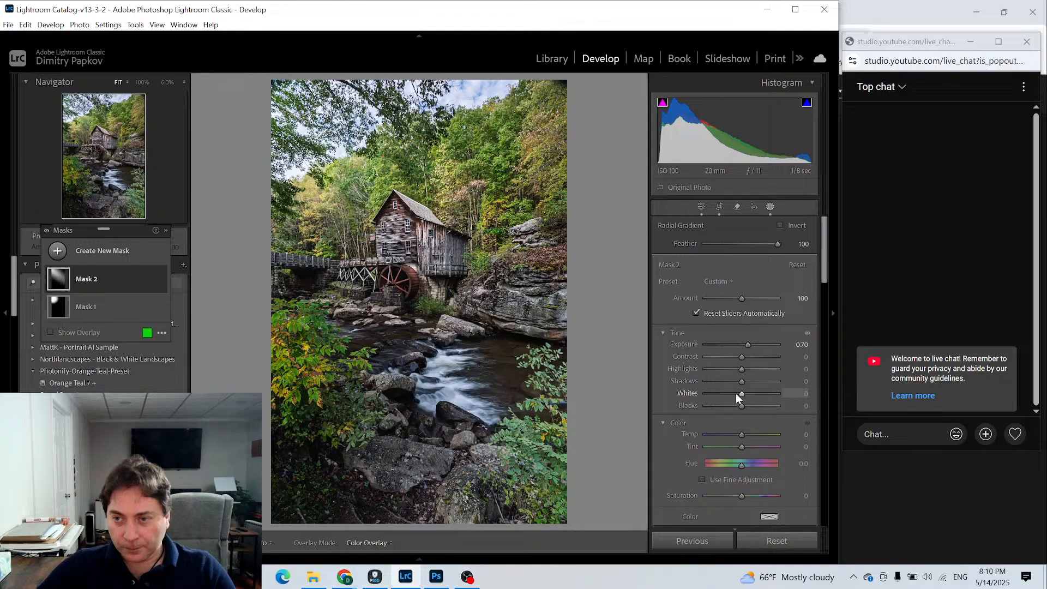
scroll(736, 394, down, 5)
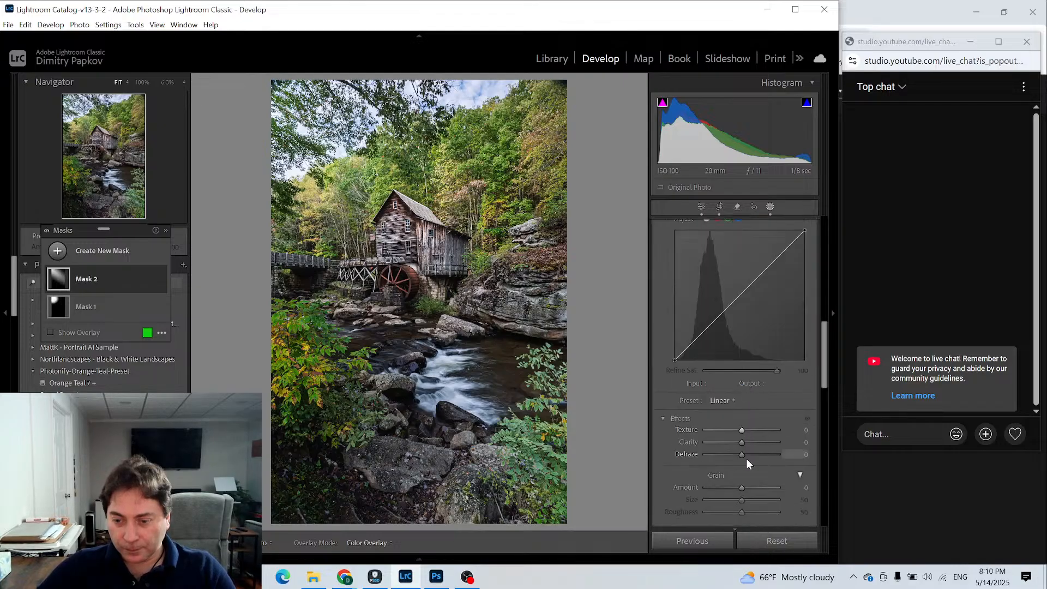
drag(741, 456, 731, 453)
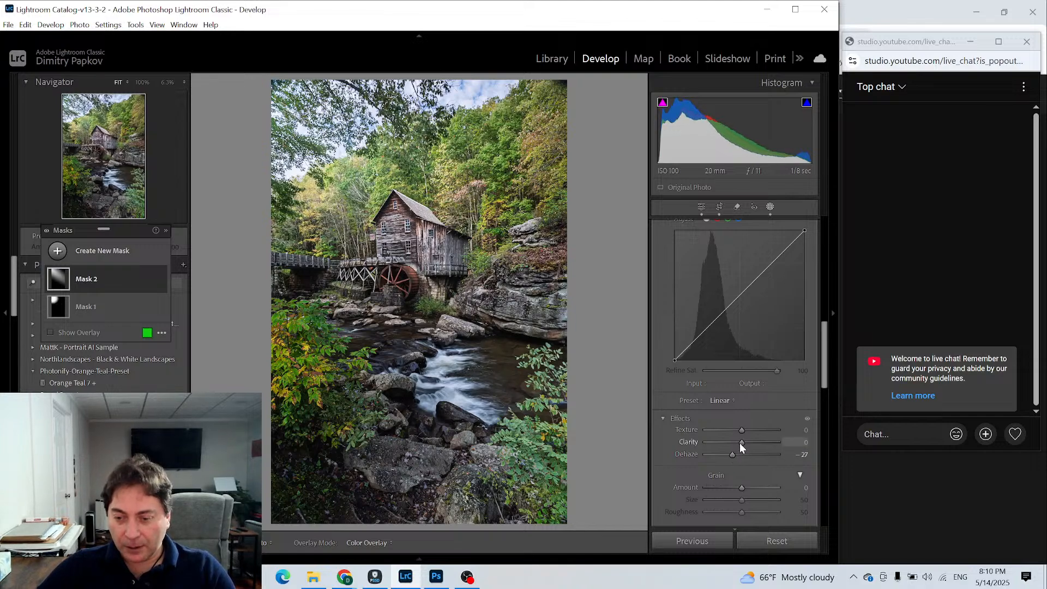
- Set the radial mask's Highlights to -21, Exposure to 0.37, Whites to 17 and Temp to 26, and return to the global adjustments
scroll(714, 362, up, 10)
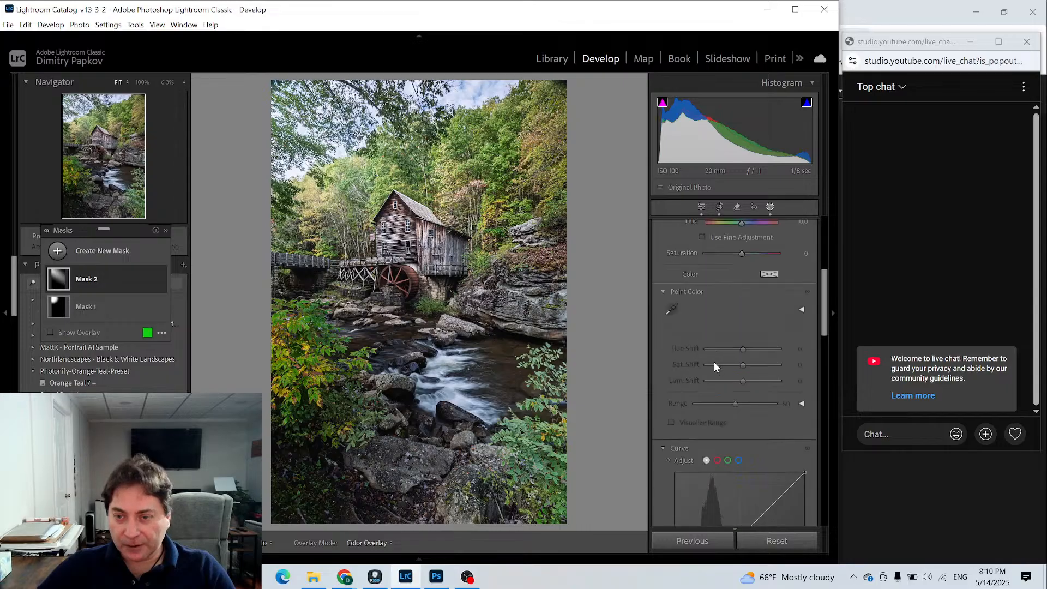
drag(741, 373, 748, 345)
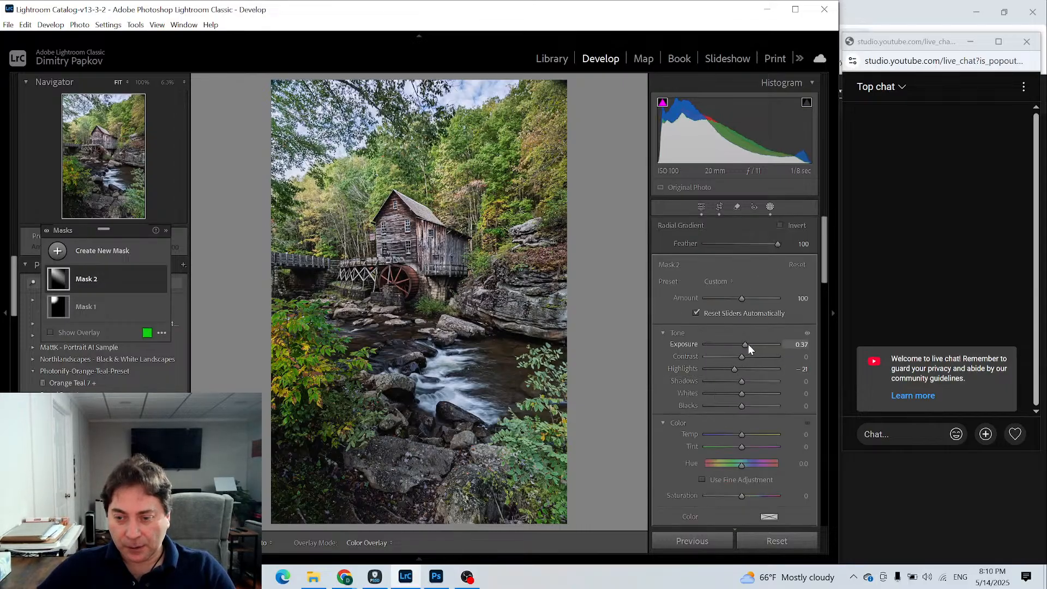
drag(740, 397, 747, 397)
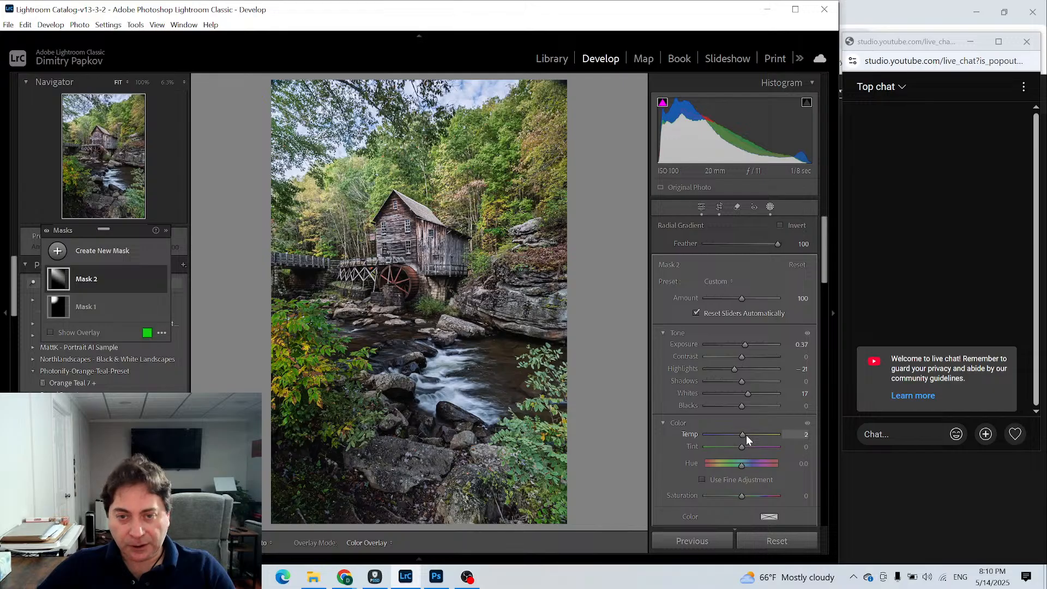
mouse_move(746, 433)
mouse_down()
mouse_move(761, 434)
mouse_move(751, 433)
mouse_up()
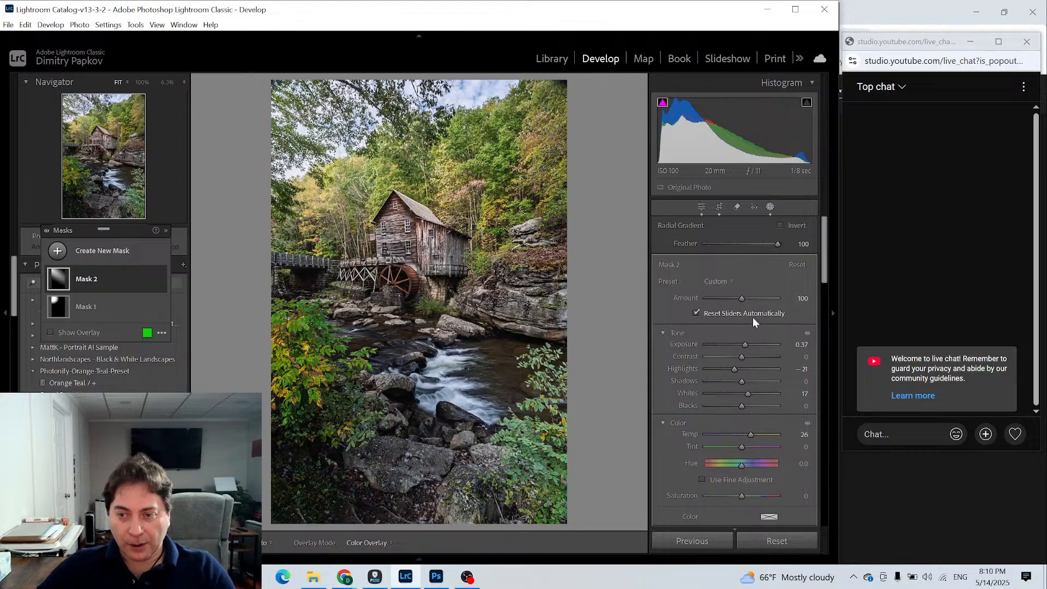
click(698, 205)
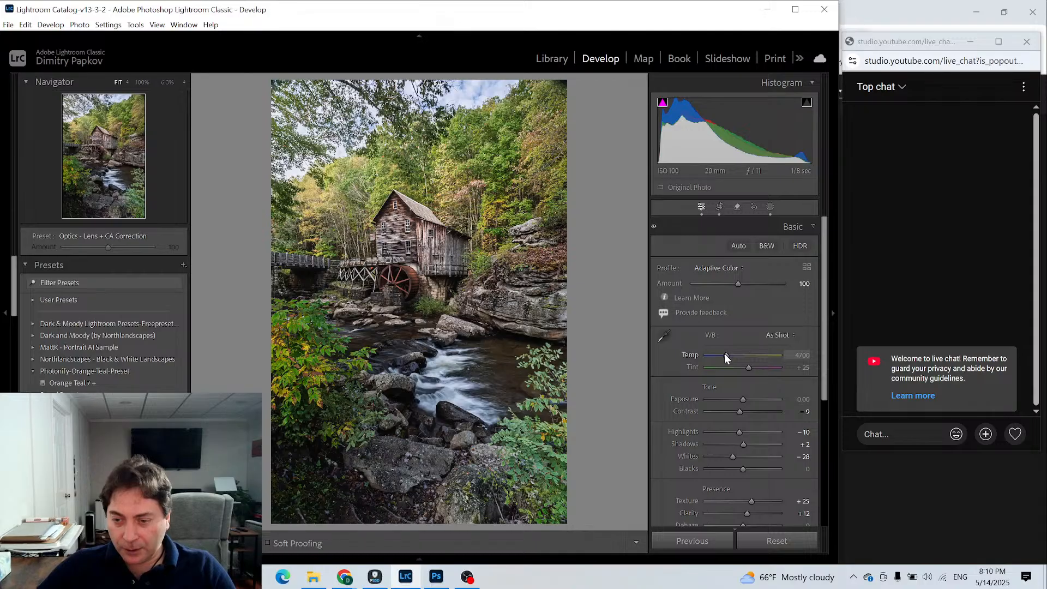
- Set the global white balance Temp to 4514, compare the photo with and without Mask 2, and leave that mask hidden
drag(724, 353, 722, 354)
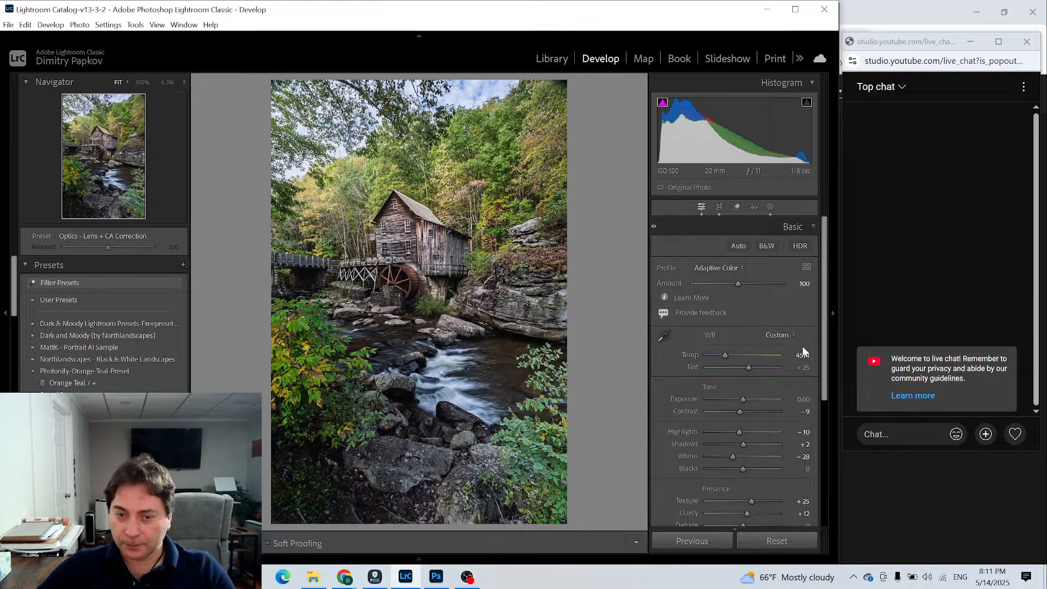
click(770, 207)
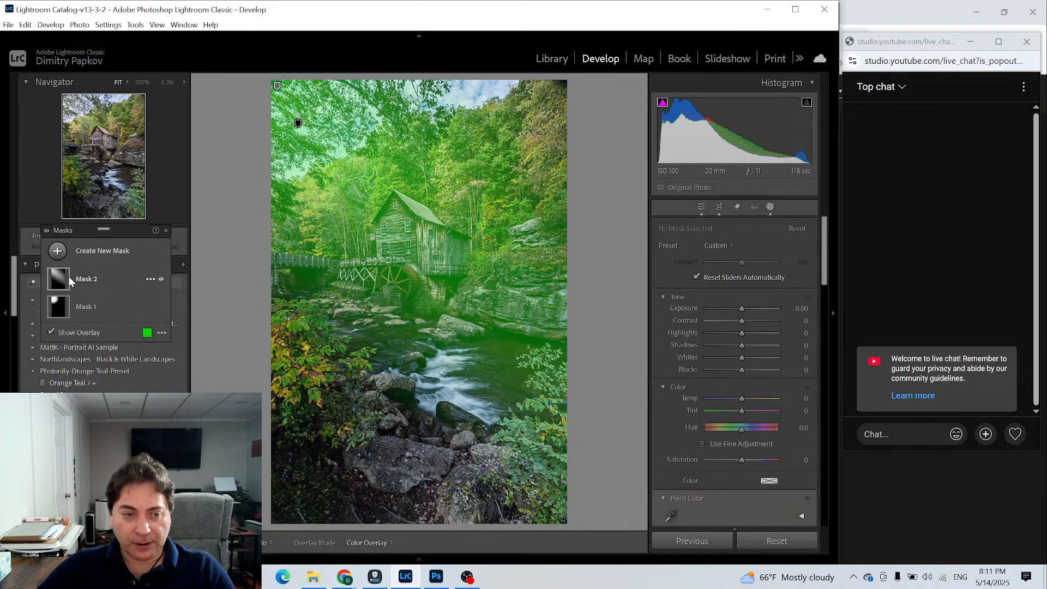
click(162, 278)
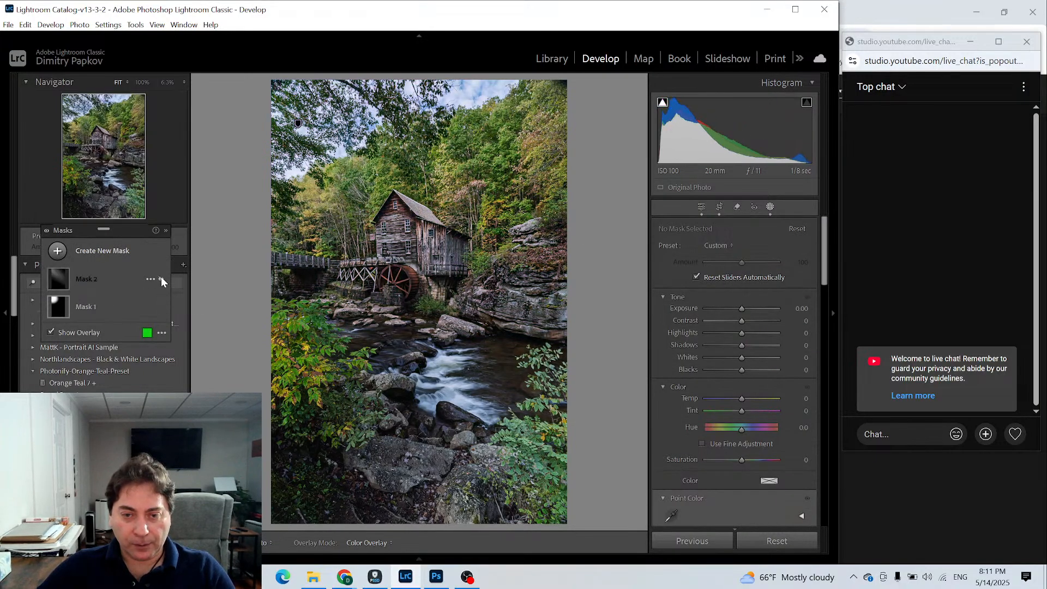
click(162, 278)
click(162, 278)
click(161, 278)
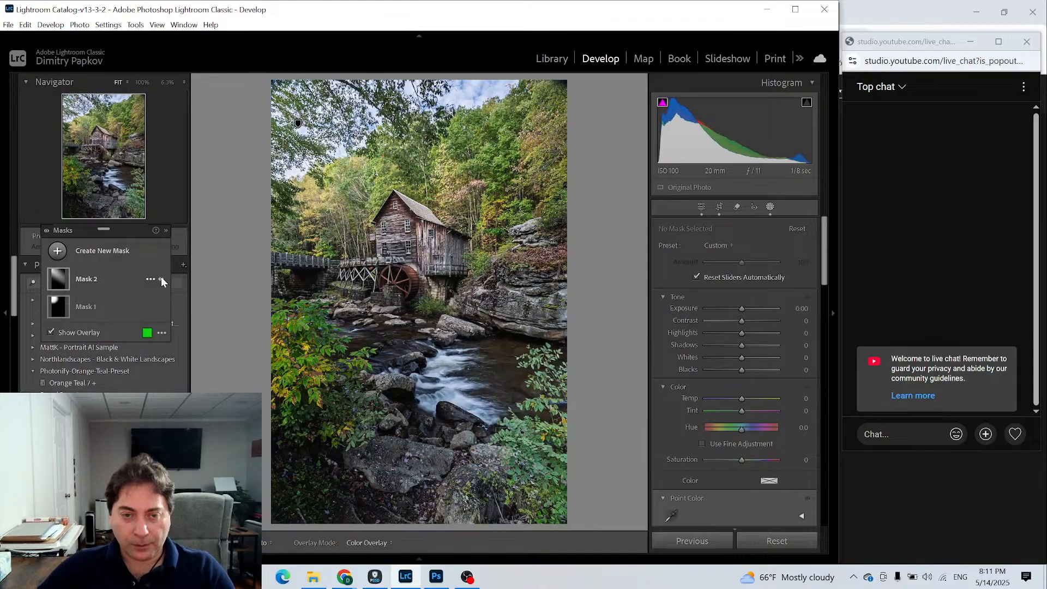
click(161, 278)
click(162, 278)
click(161, 278)
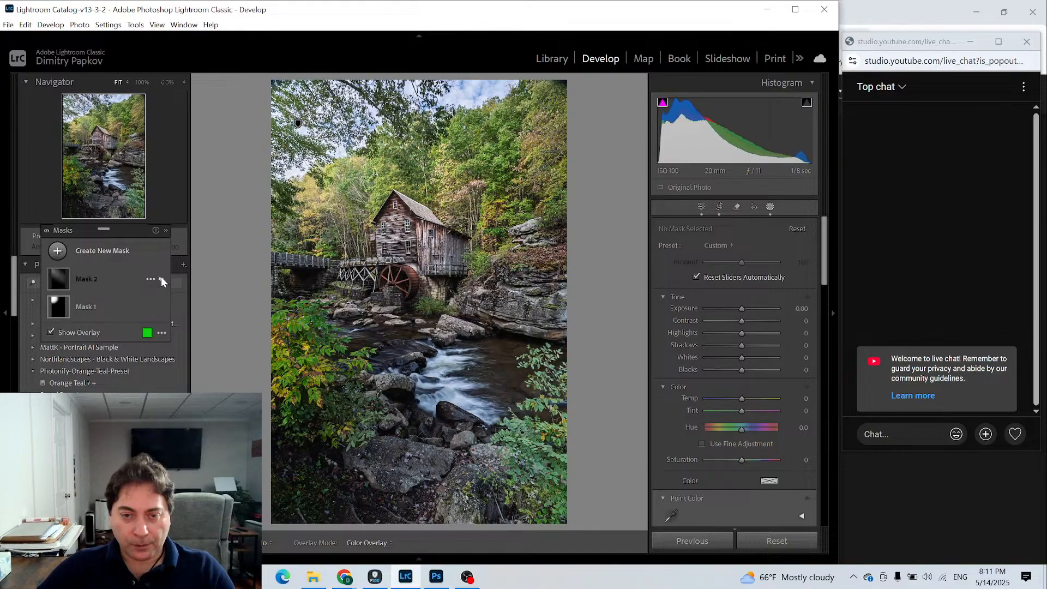
click(161, 278)
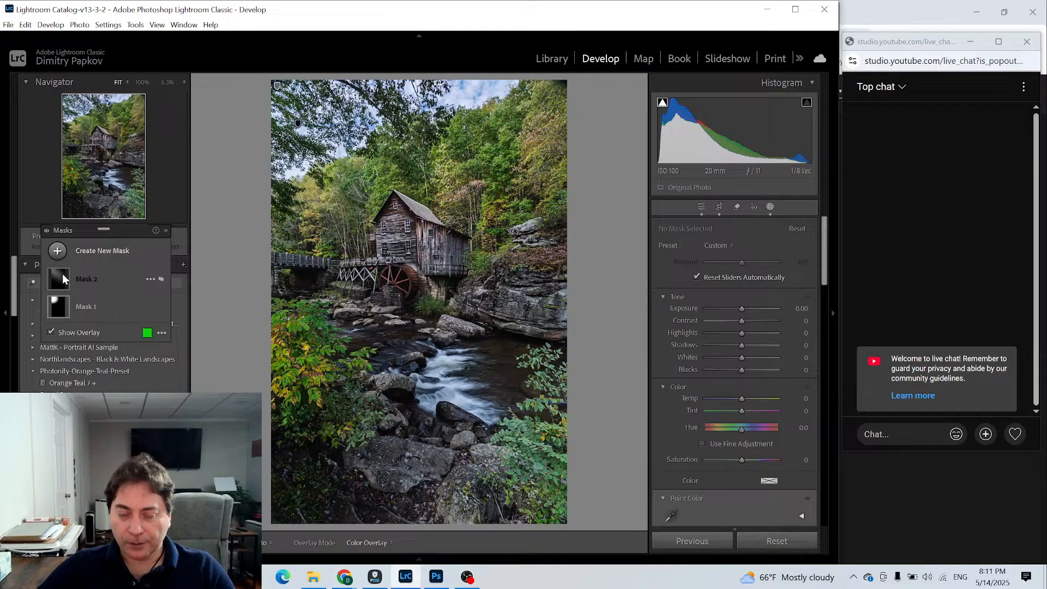
- Add a radial gradient mask as a wide ellipse centred on the grist mill, stretched vertically to cover the surrounding trees and rocks
click(104, 250)
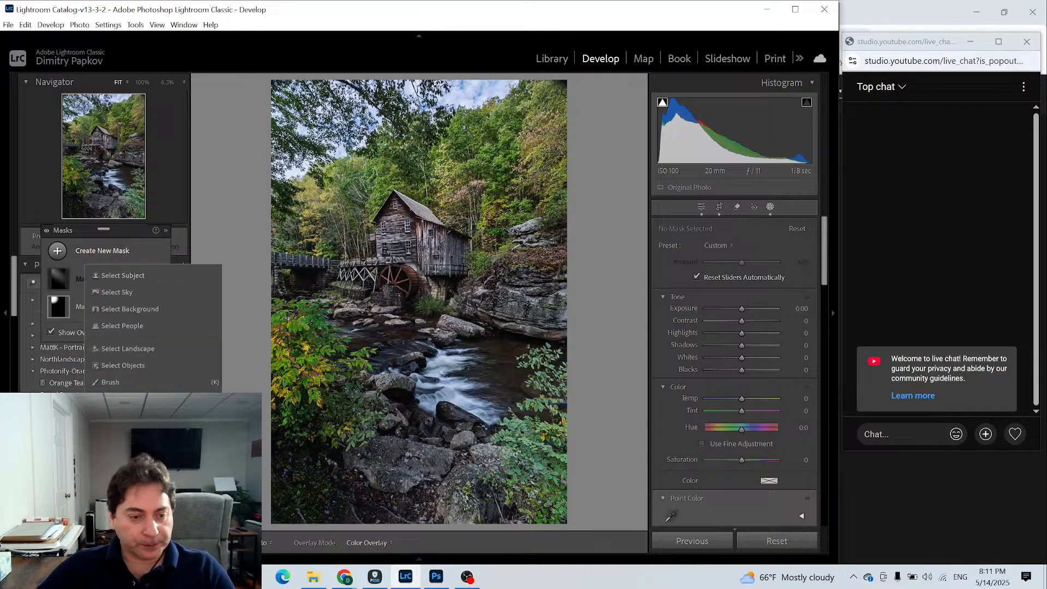
click(125, 416)
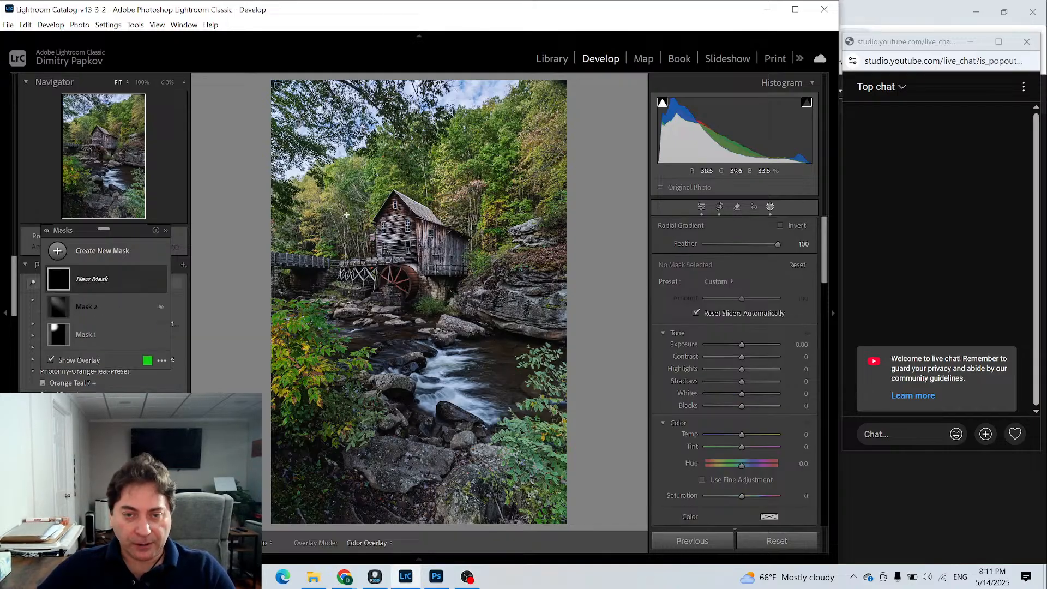
drag(343, 222, 410, 293)
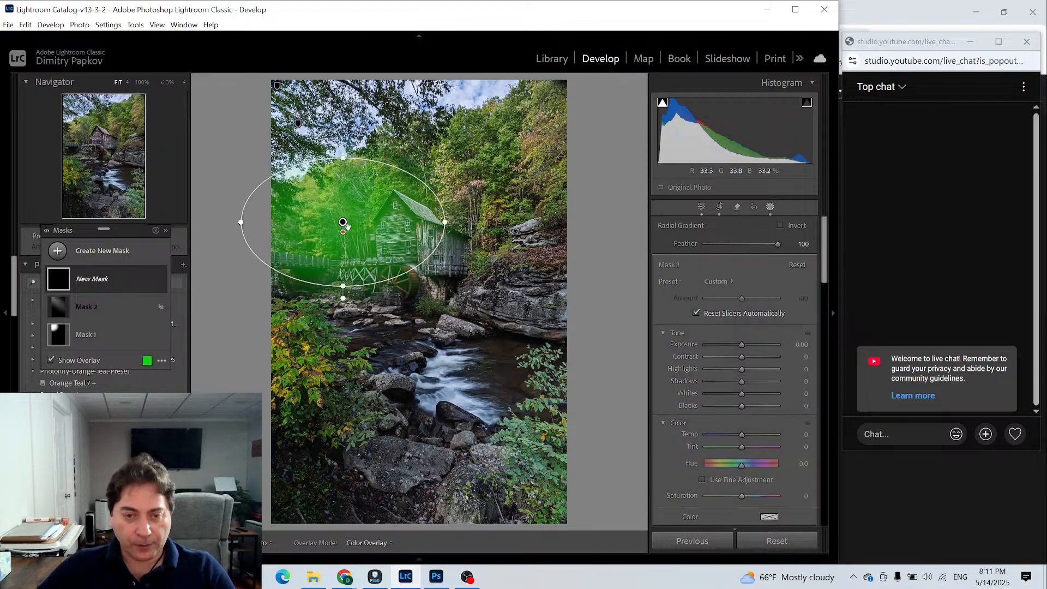
drag(343, 223, 415, 251)
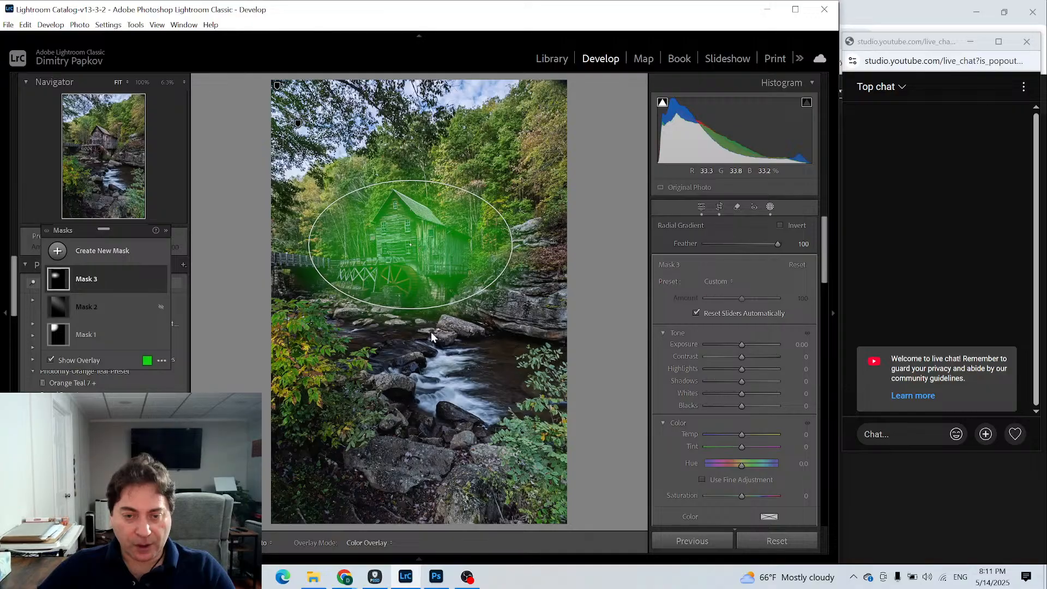
drag(410, 308, 411, 323)
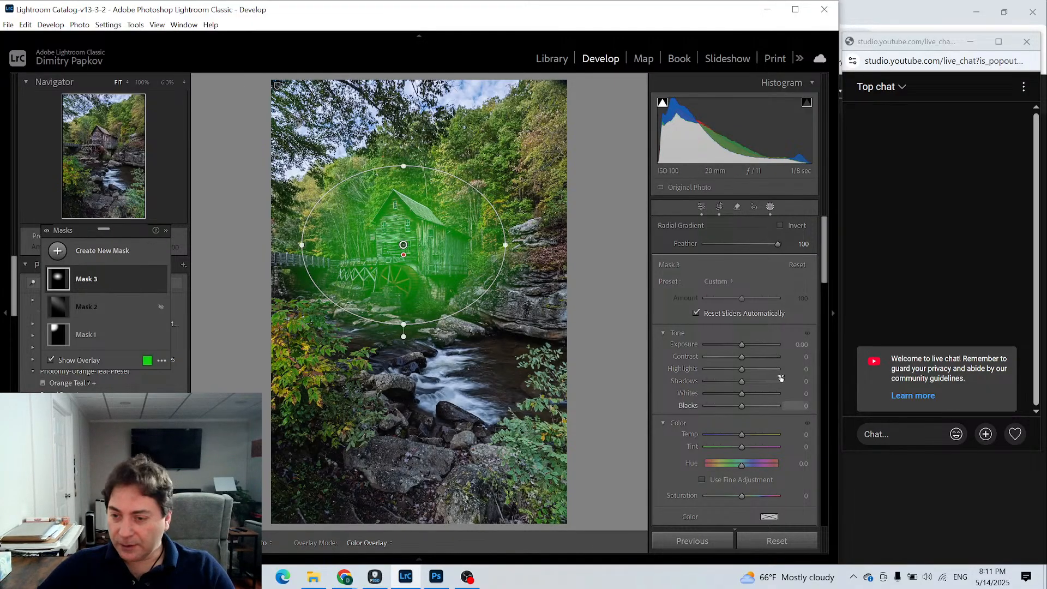
- Hide the mask overlay and set the mill mask's Exposure to 0.88, Contrast to -6, Highlights to -21, Whites to 16 and Temp to 17
key(o)
drag(744, 347, 734, 374)
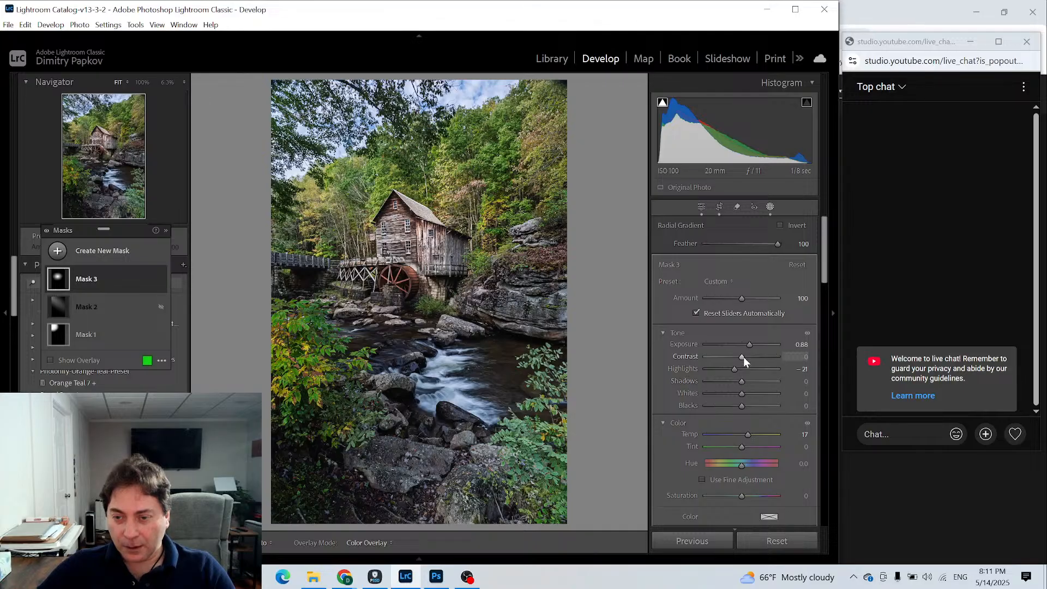
drag(741, 356, 739, 357)
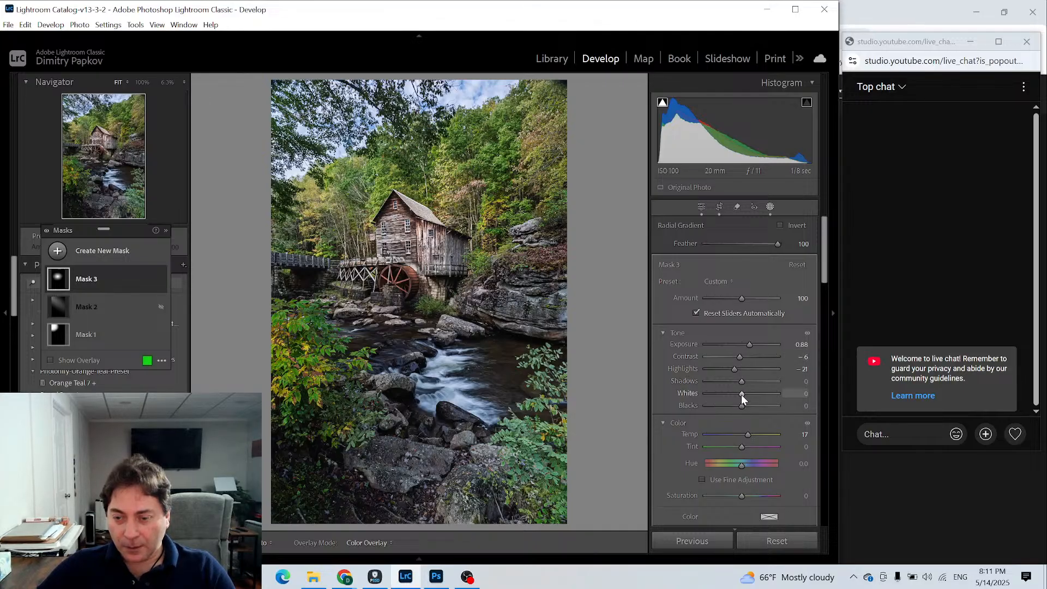
drag(741, 394, 747, 394)
- Set the mill mask's Dehaze to -13 and Exposure to 0.42, and return to the global adjustments
scroll(754, 433, down, 3)
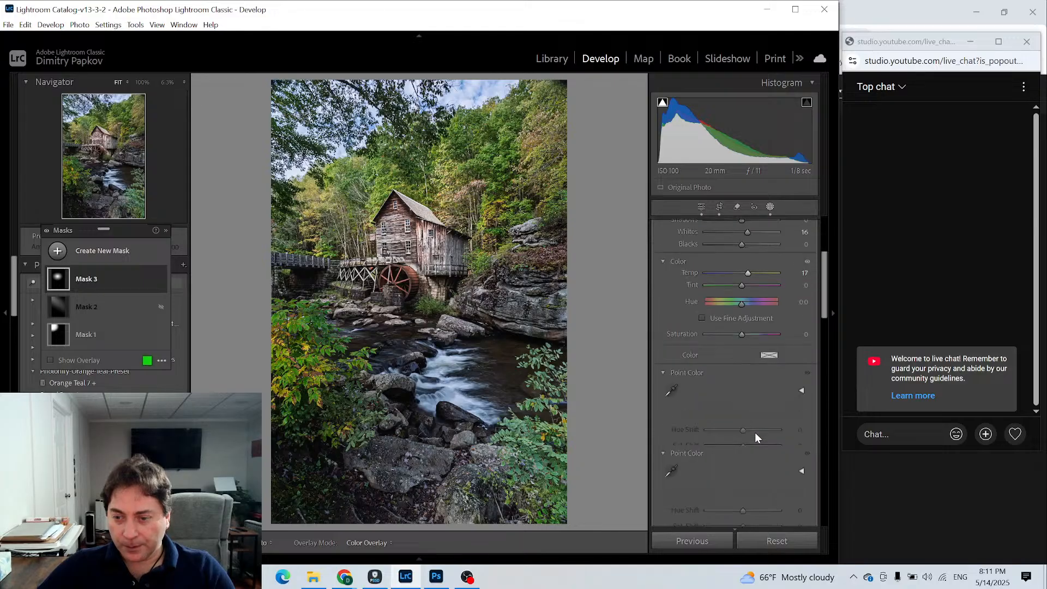
scroll(754, 433, down, 5)
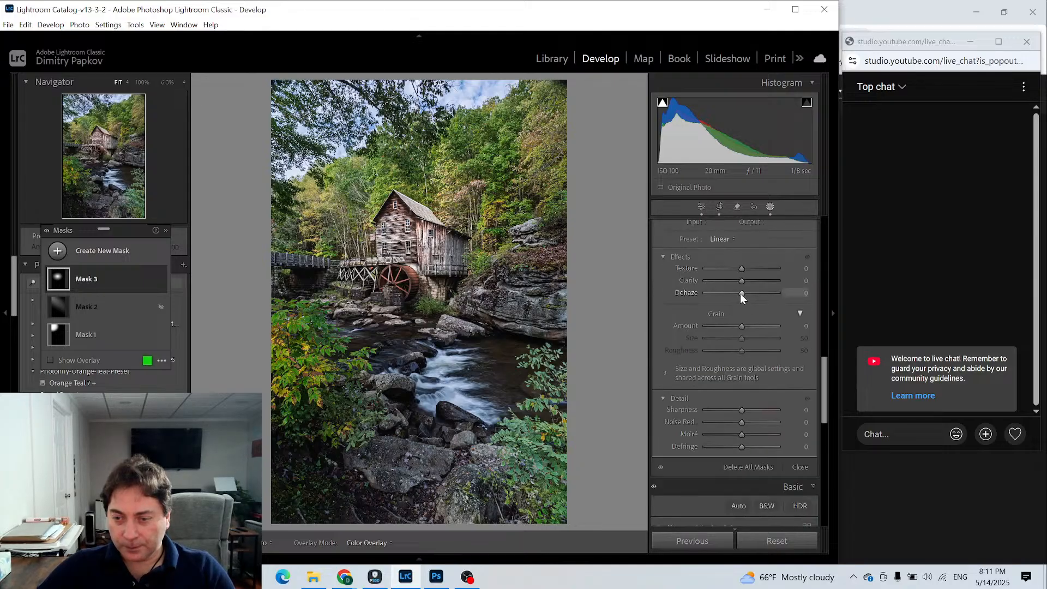
drag(740, 295, 738, 295)
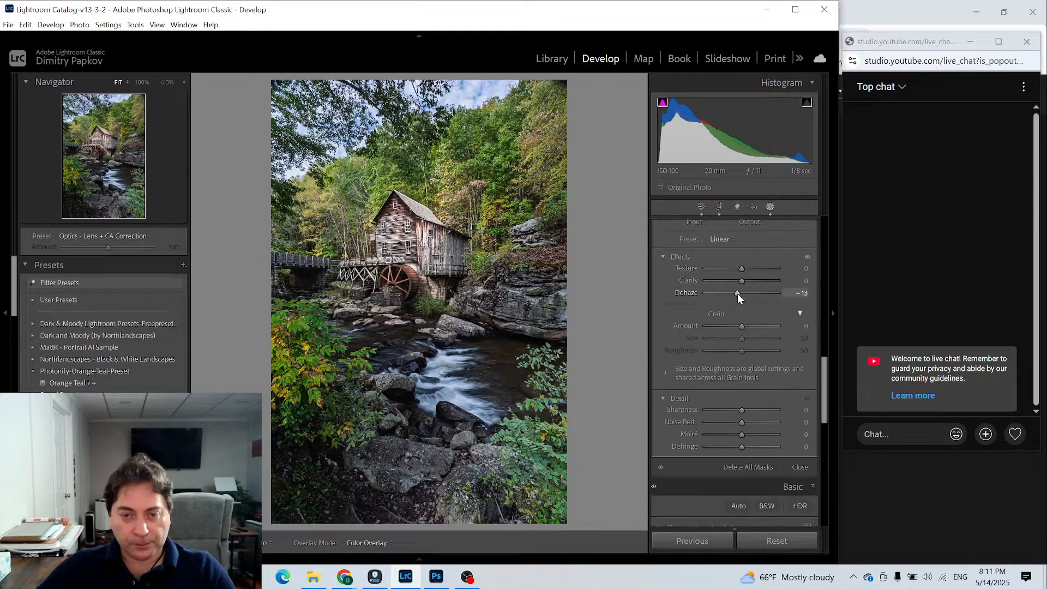
scroll(746, 283, up, 5)
scroll(758, 338, up, 3)
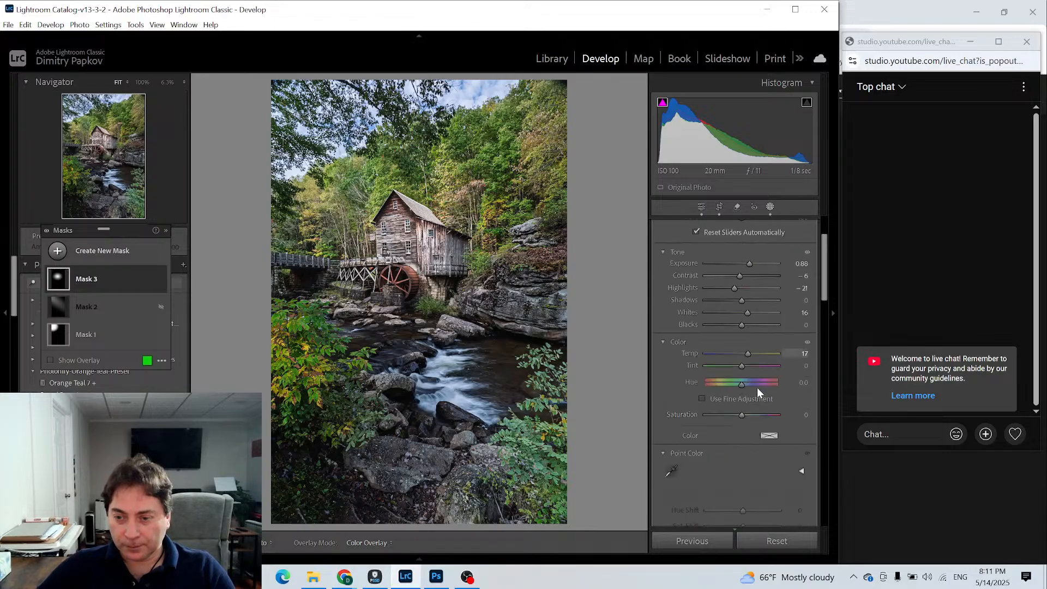
drag(749, 265, 745, 265)
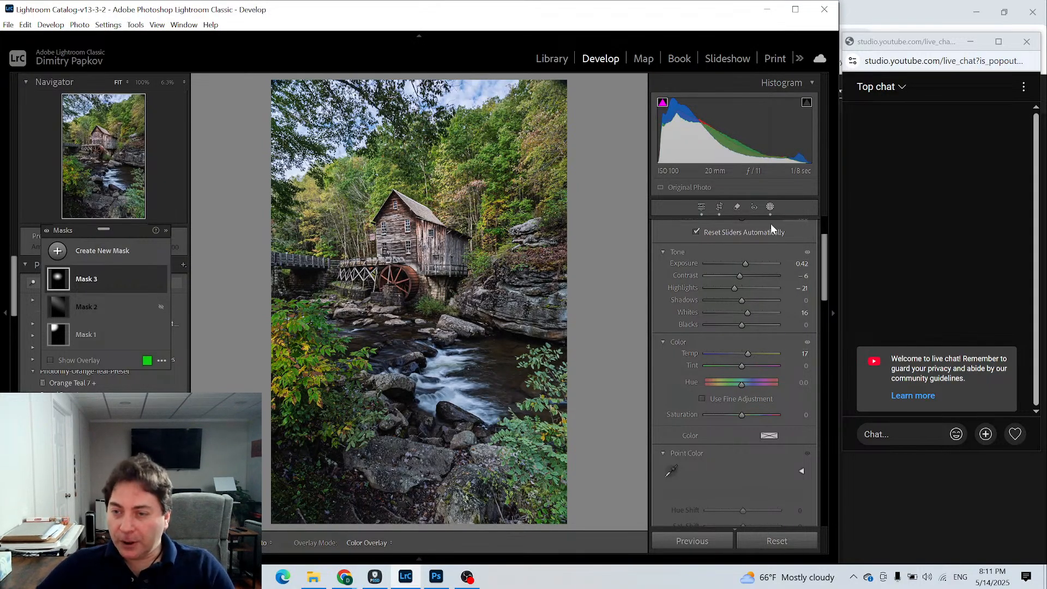
click(701, 207)
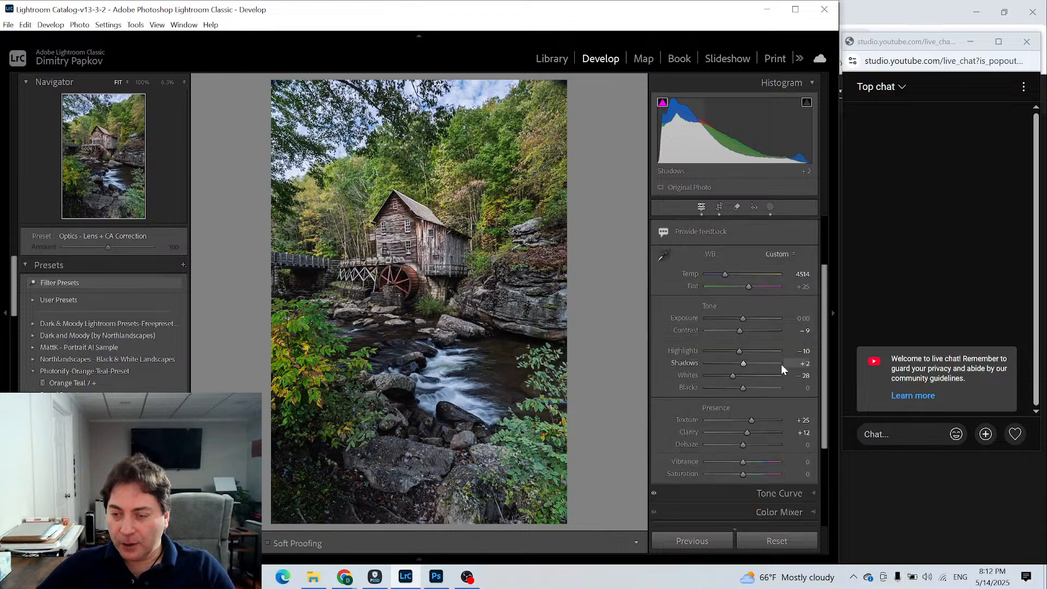
- In the Color Mixer, set Luminance to -13 for Orange, +20 for Yellow and -40 for Green
scroll(786, 303, down, 3)
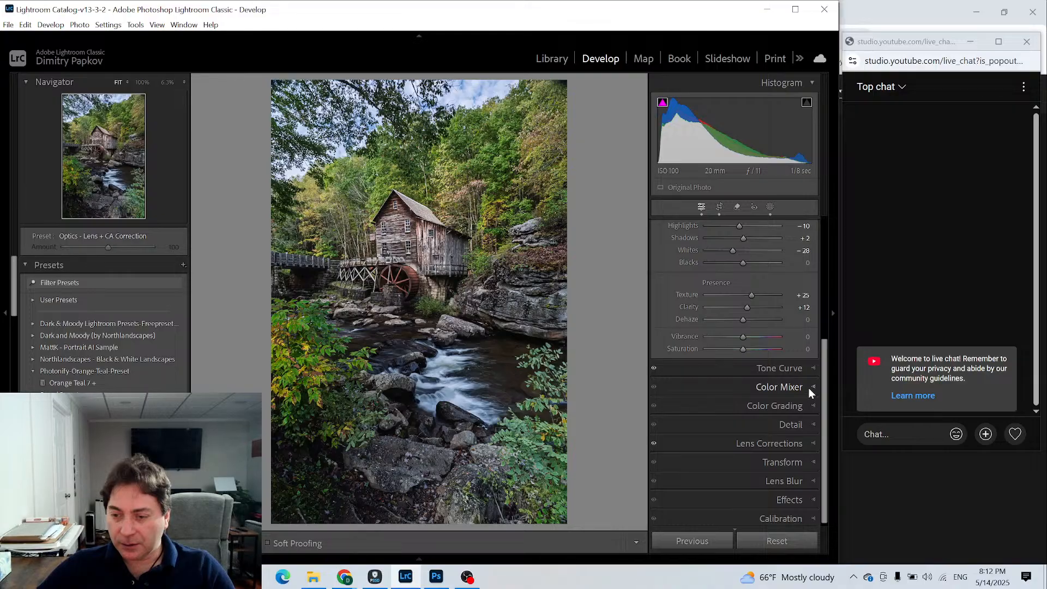
click(808, 388)
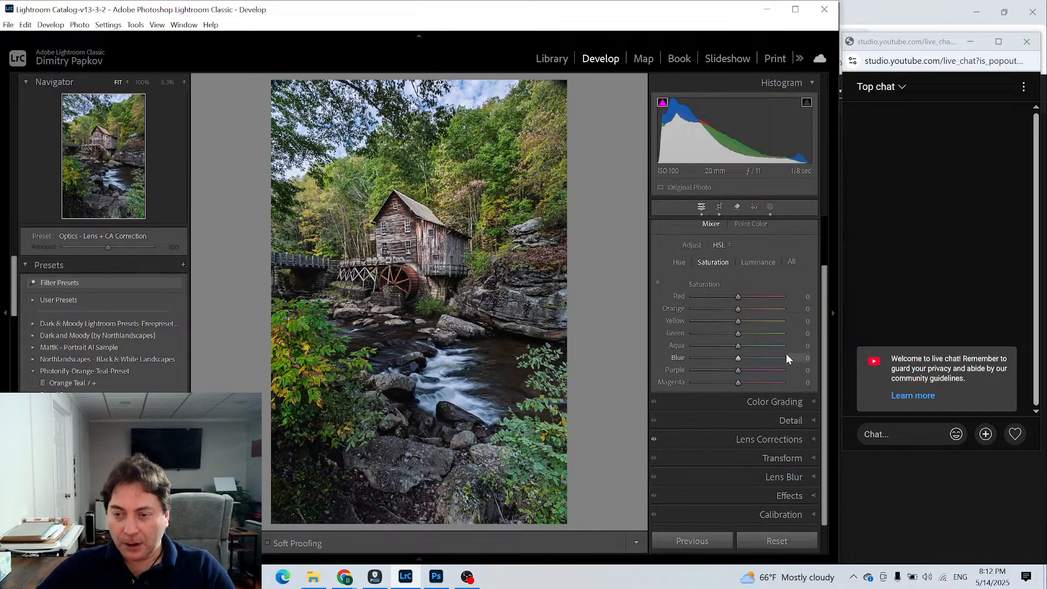
click(747, 261)
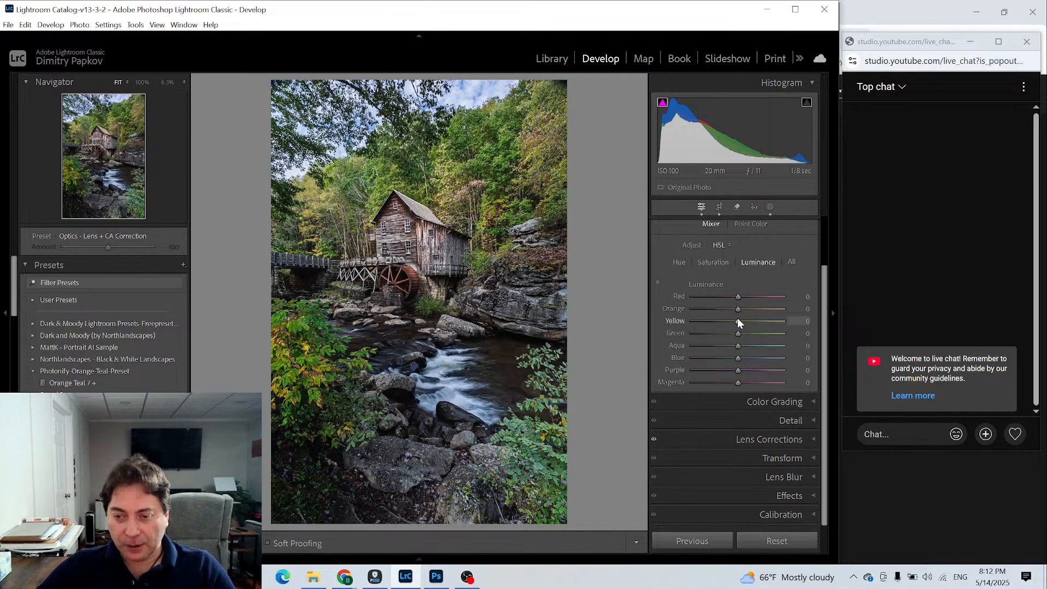
mouse_move(737, 321)
mouse_down()
mouse_move(783, 325)
mouse_move(746, 325)
mouse_up()
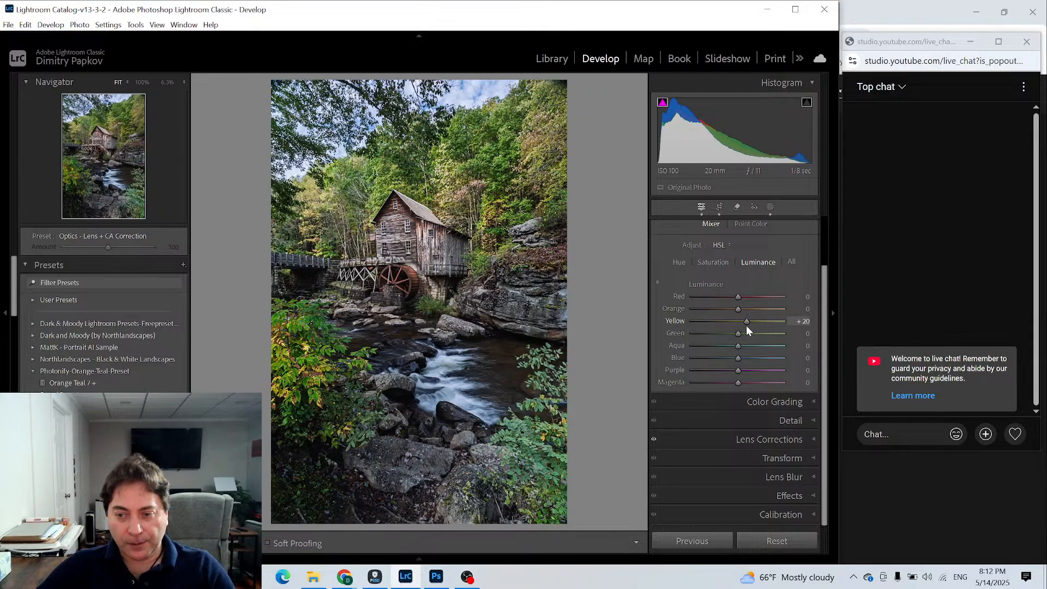
drag(739, 331, 743, 294)
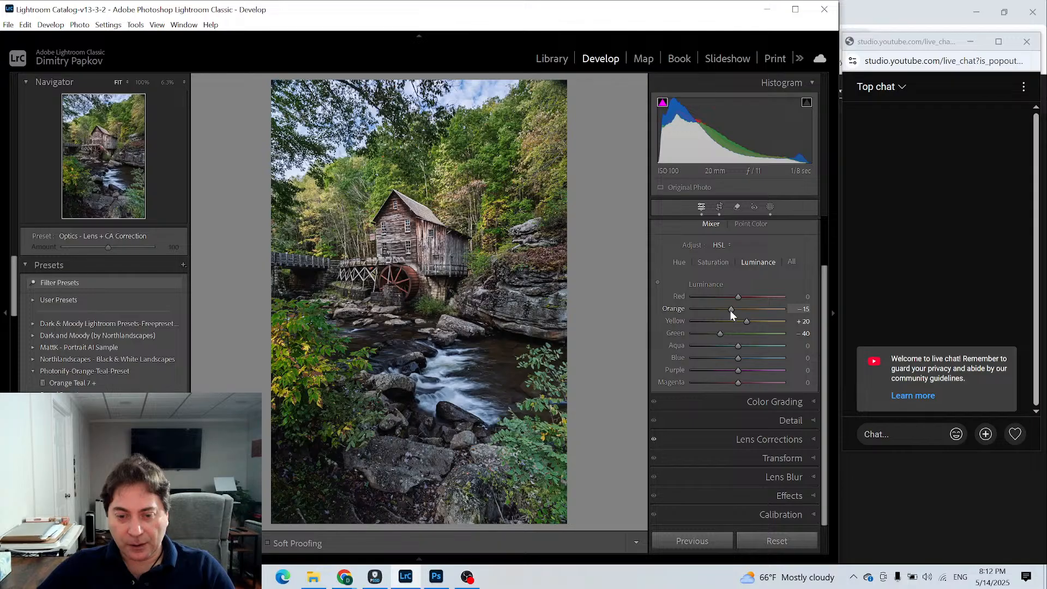
click(731, 309)
- Set the Color Mixer Saturation to +13 for Red, +16 for Orange, +24 for Yellow and +12 for Green
click(713, 263)
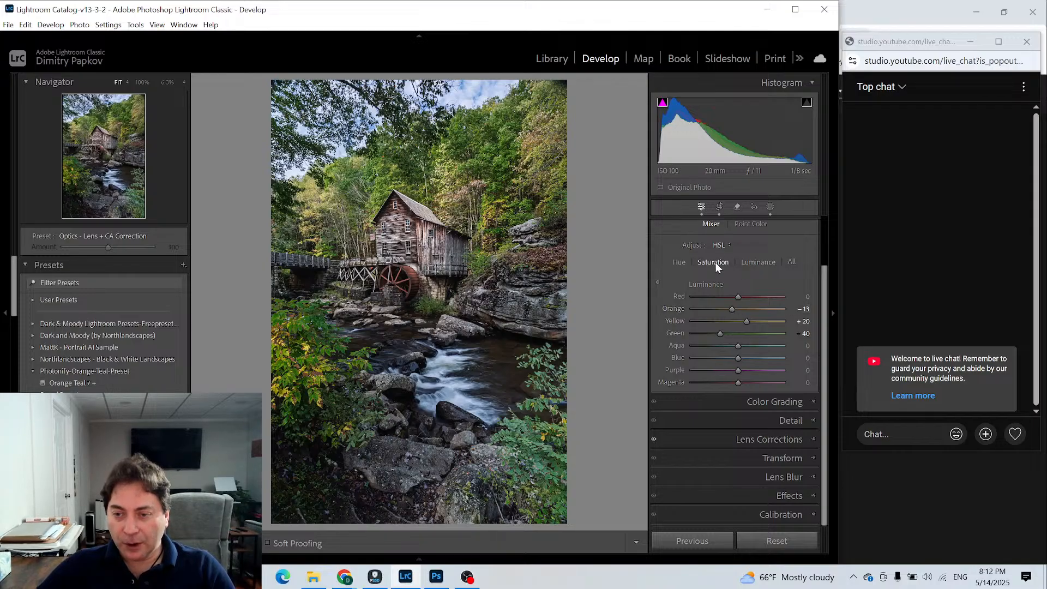
mouse_move(738, 321)
mouse_down()
mouse_move(760, 321)
mouse_move(738, 309)
mouse_move(742, 293)
mouse_move(739, 338)
mouse_move(748, 339)
mouse_up()
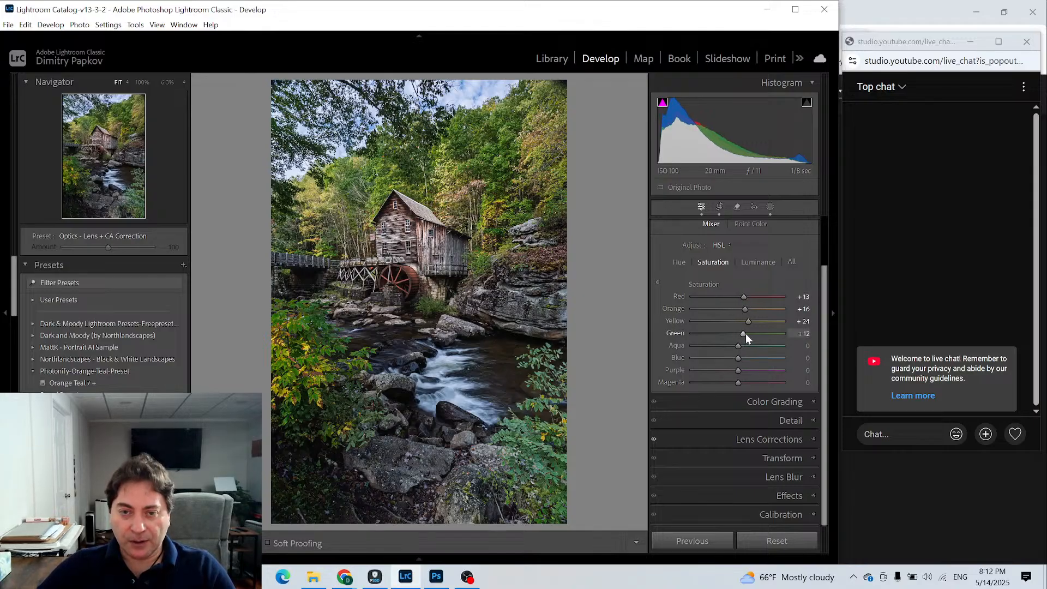
click(769, 207)
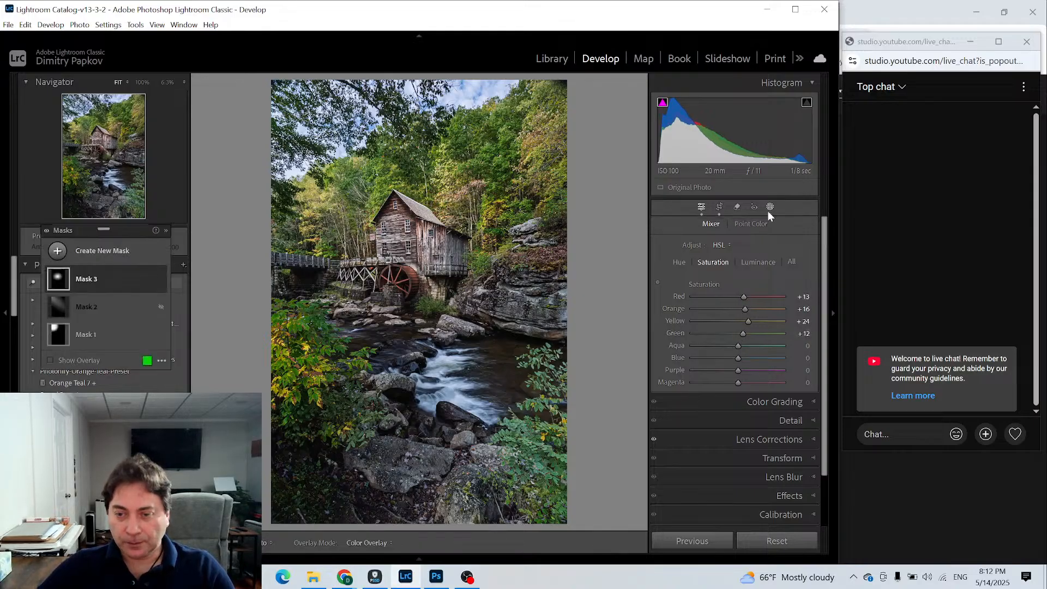
click(701, 206)
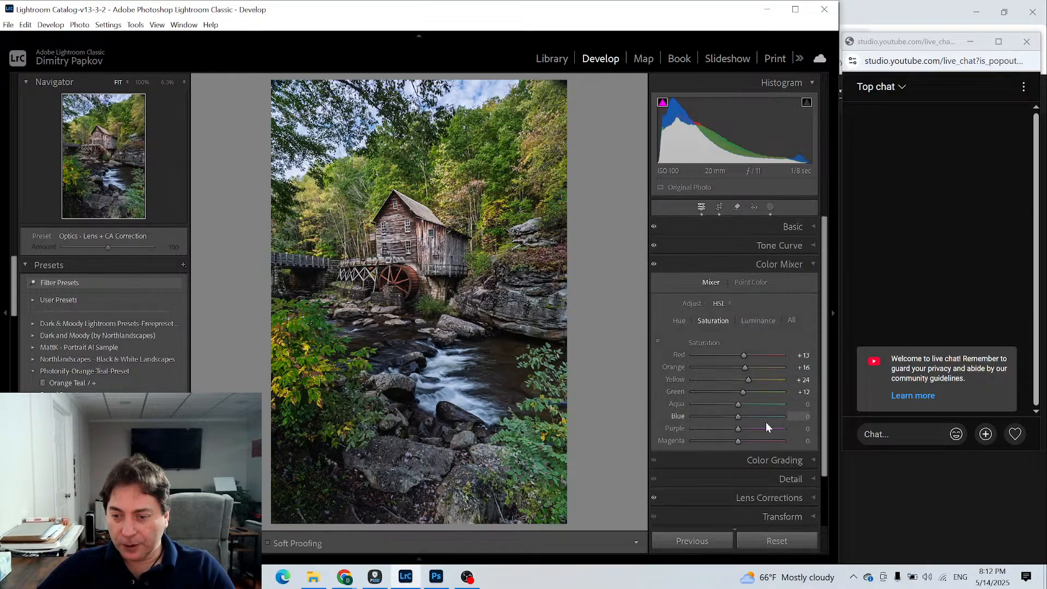
- Set the photo's global Vibrance to +7 in the Basic adjustments
click(813, 228)
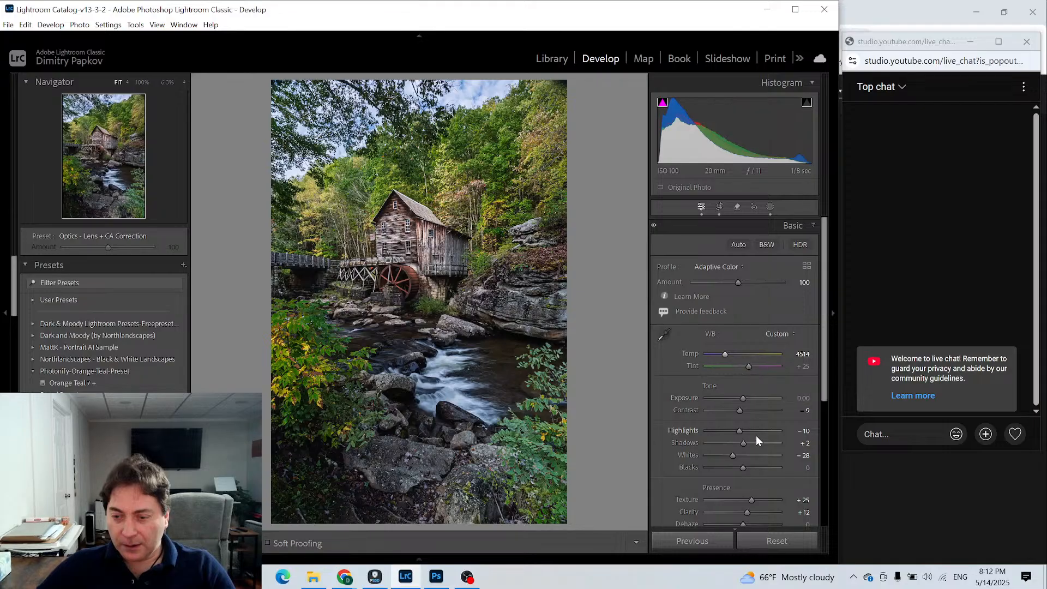
scroll(754, 436, down, 3)
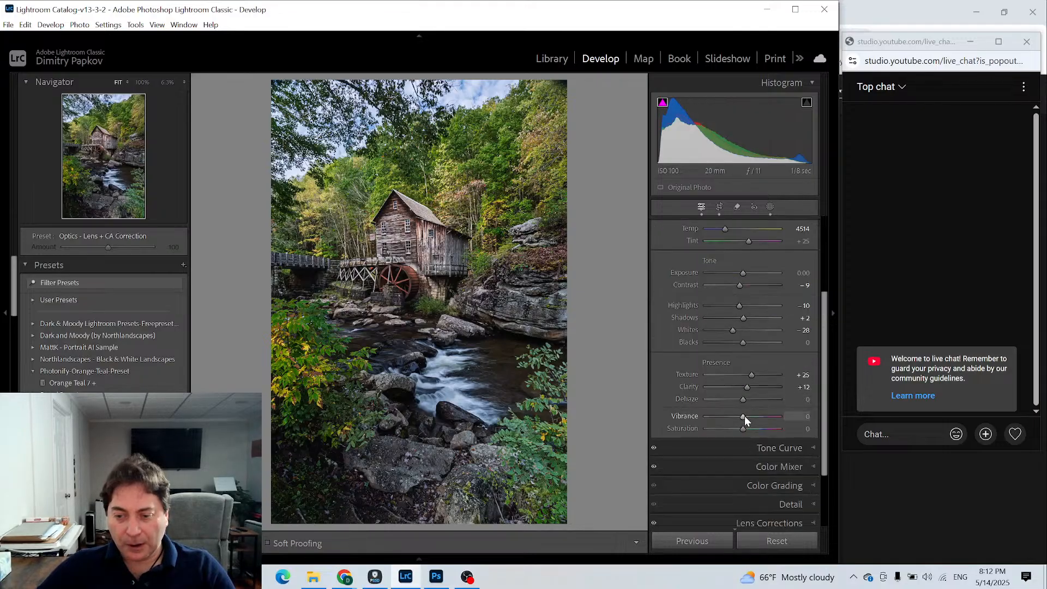
mouse_move(744, 417)
mouse_down()
mouse_move(733, 416)
mouse_move(745, 413)
mouse_up()
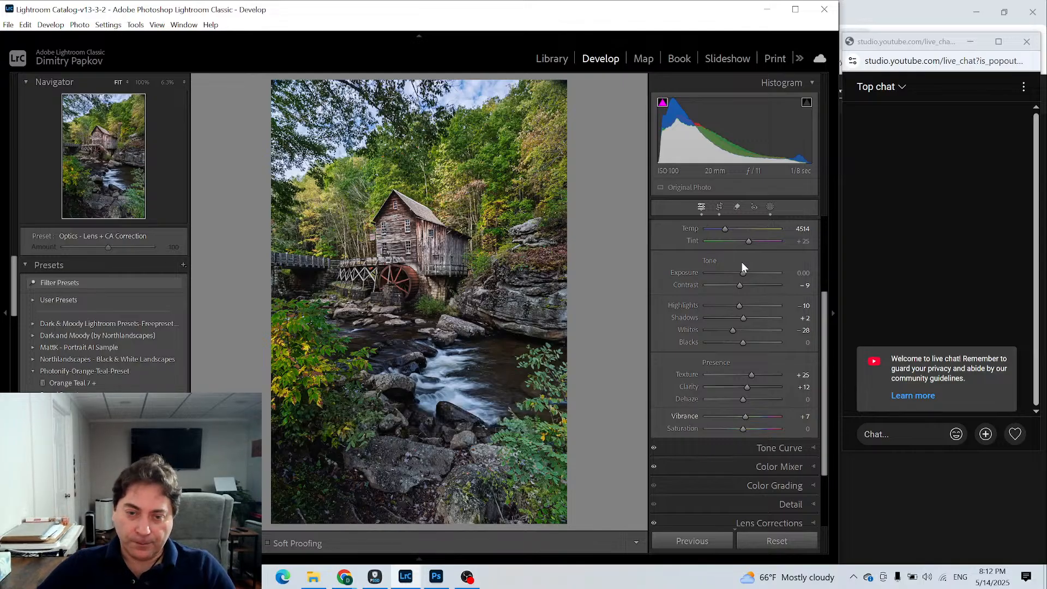
- Create a brush mask with Exposure 0.47 and Saturation 14, and paint it over the mill's water wheel
click(770, 208)
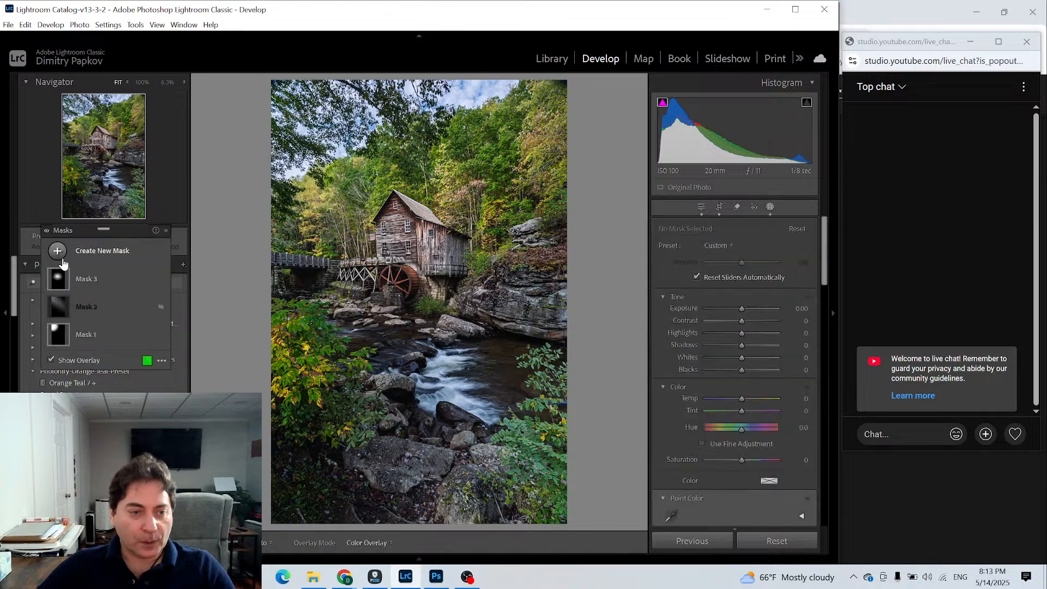
click(57, 251)
click(110, 382)
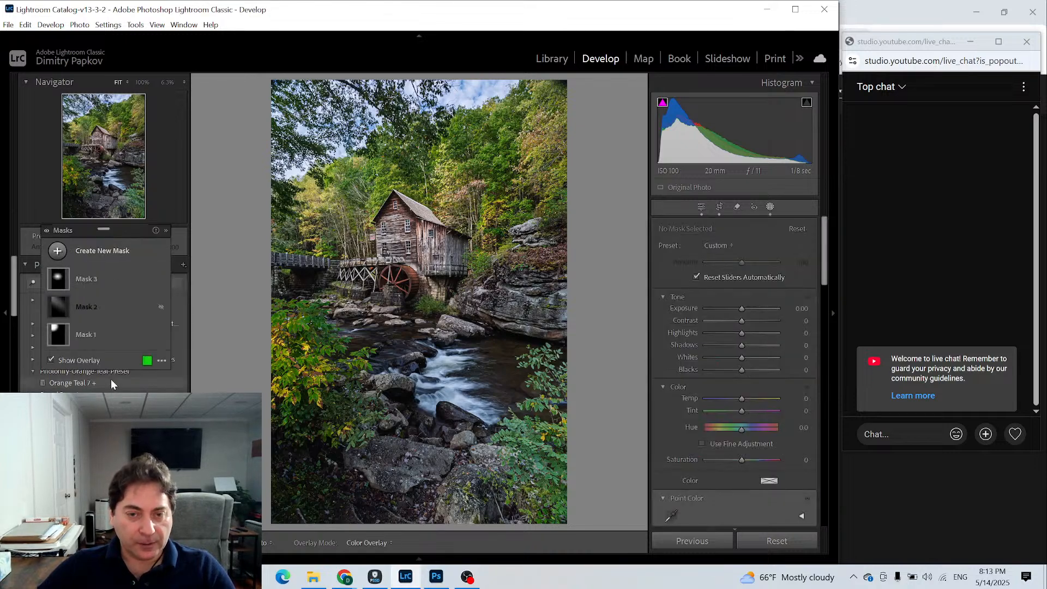
drag(743, 403, 747, 404)
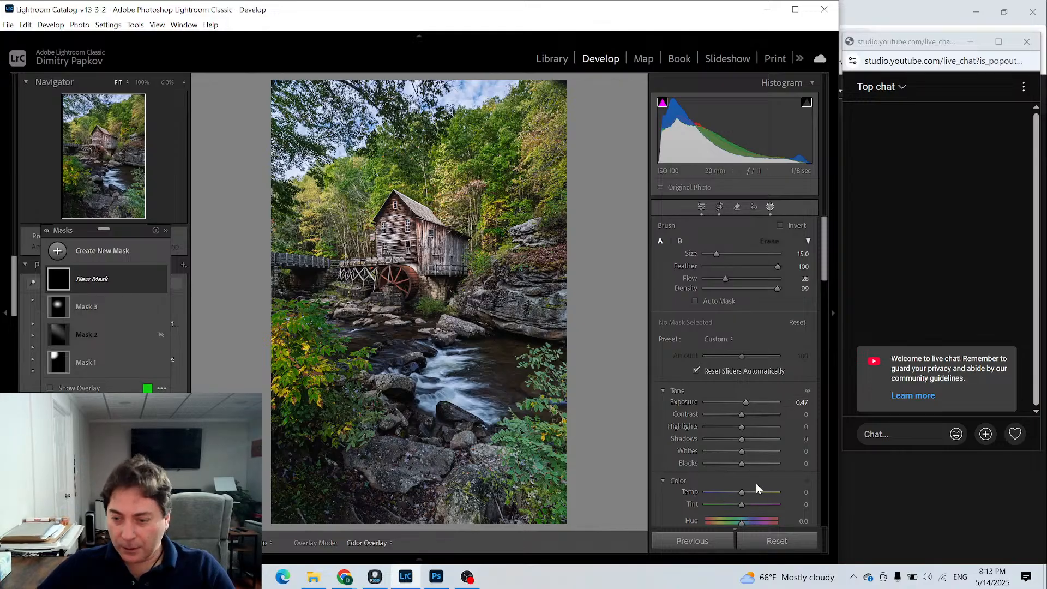
scroll(740, 496, down, 3)
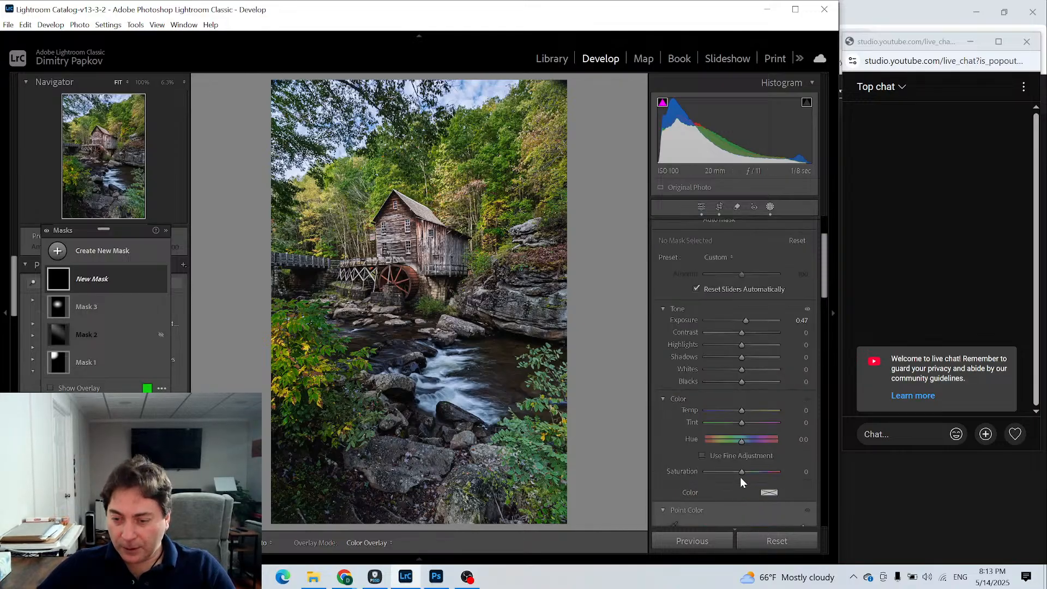
drag(742, 472, 747, 472)
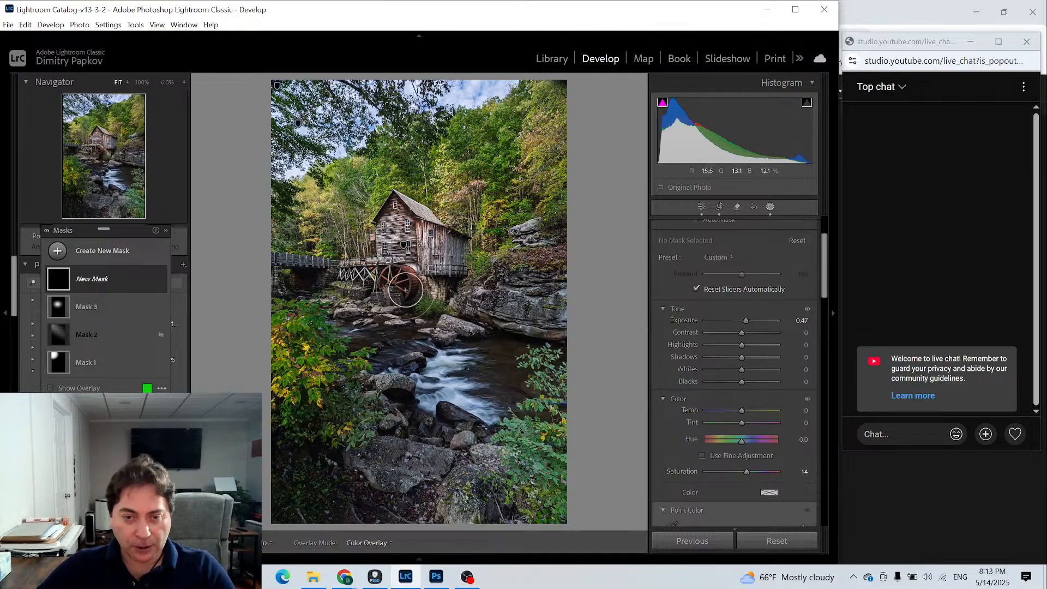
mouse_move(405, 290)
mouse_down()
mouse_move(407, 272)
mouse_move(416, 287)
mouse_move(384, 277)
mouse_move(406, 275)
mouse_move(412, 282)
mouse_move(392, 283)
mouse_move(404, 286)
mouse_move(409, 273)
mouse_up()
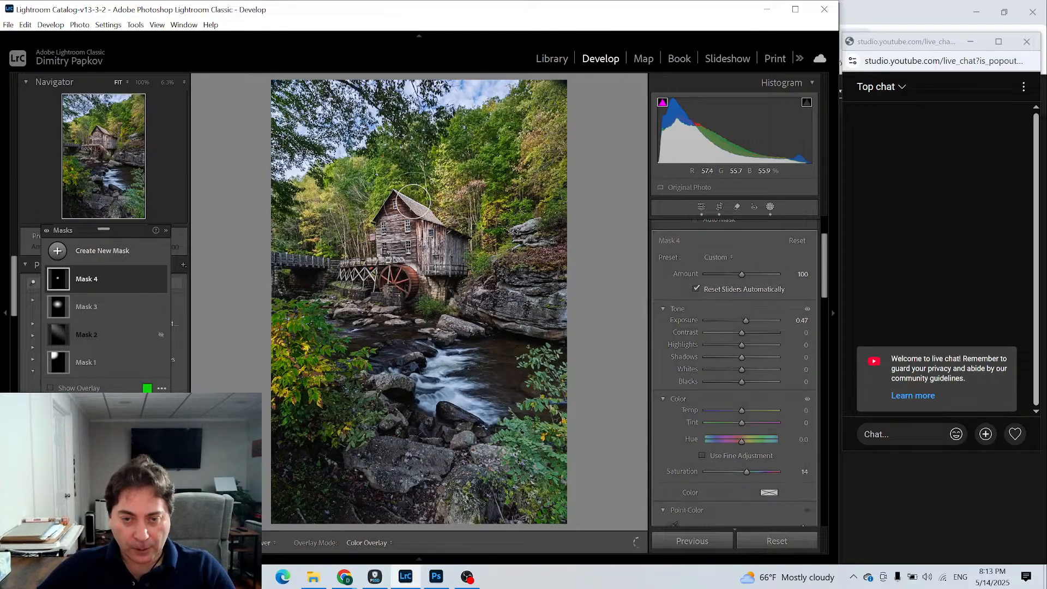
key(h)
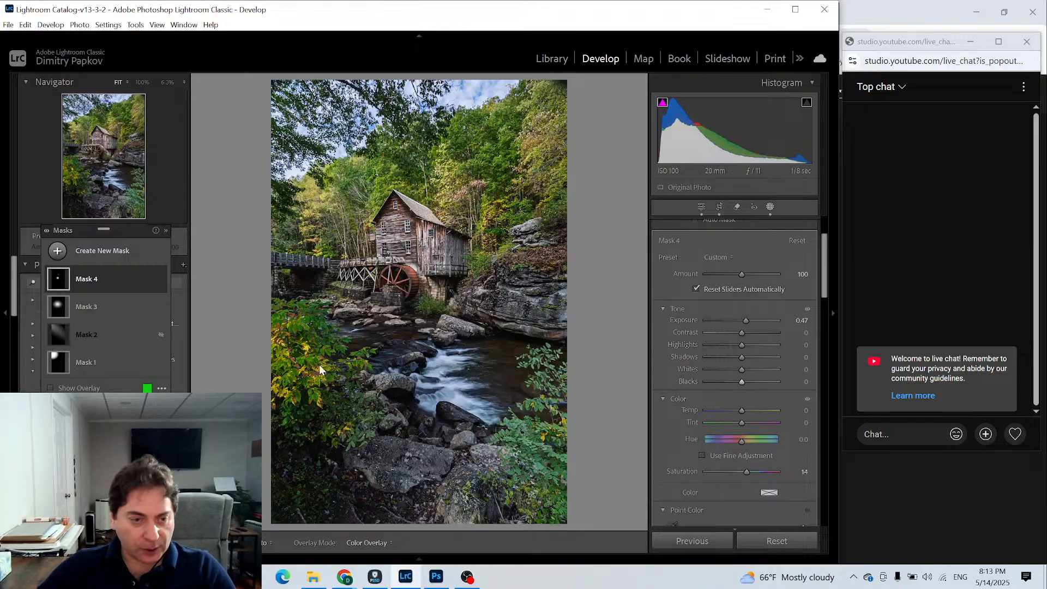
click(71, 256)
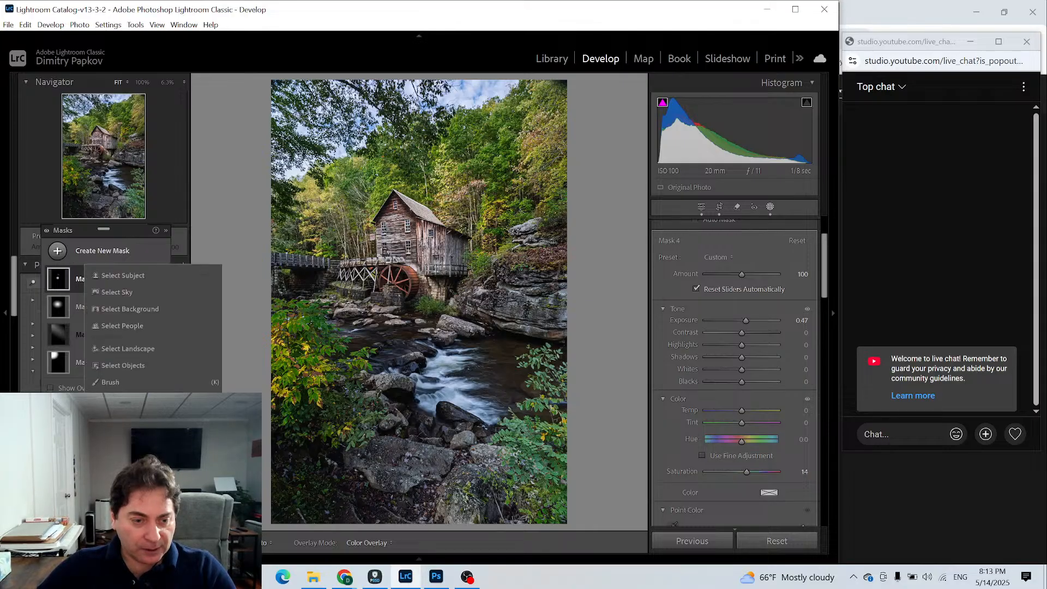
click(123, 399)
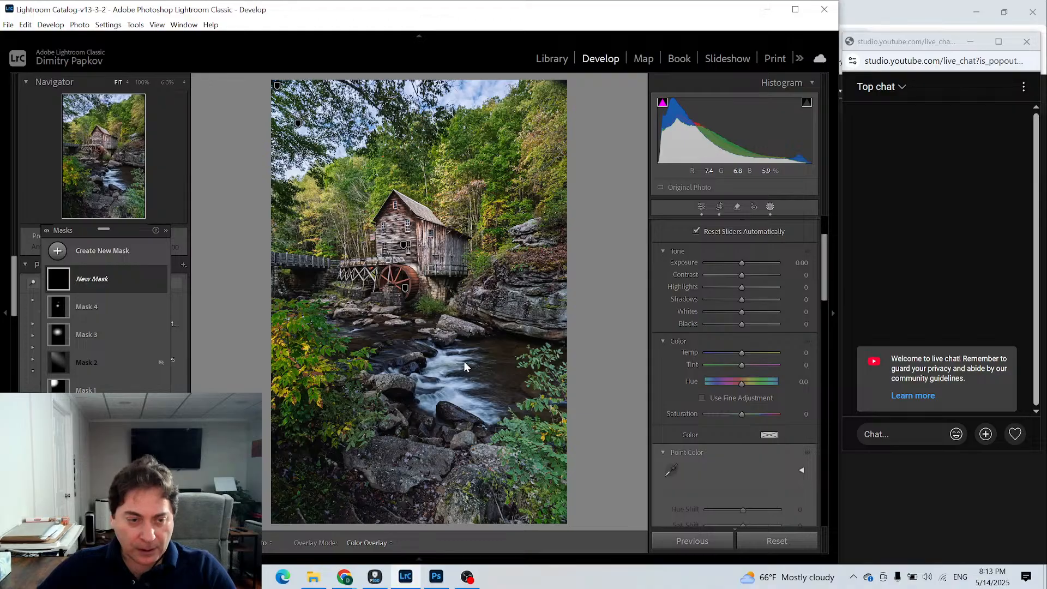
drag(388, 334, 482, 372)
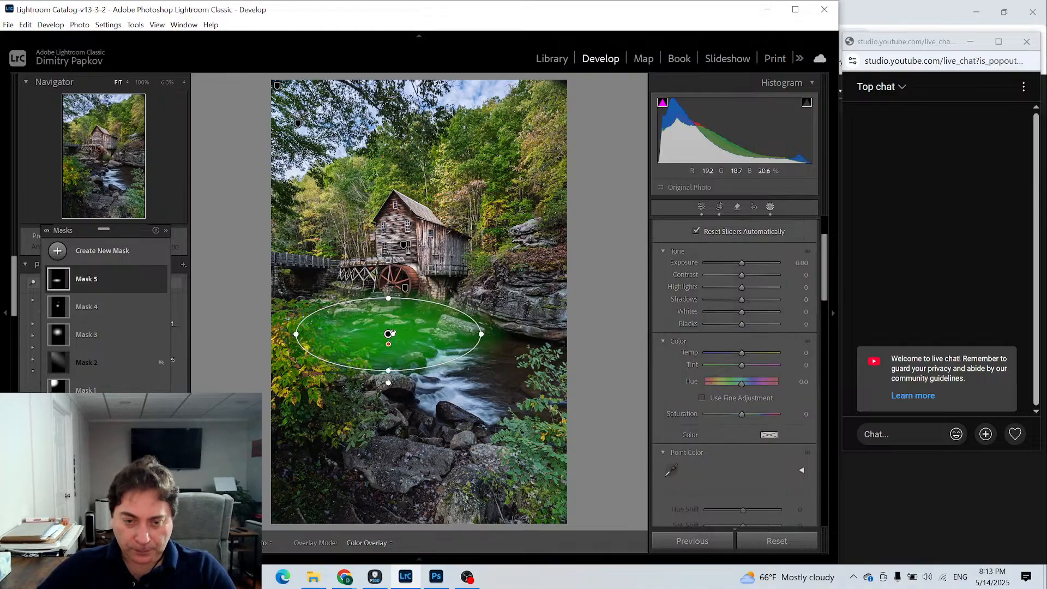
drag(388, 334, 422, 354)
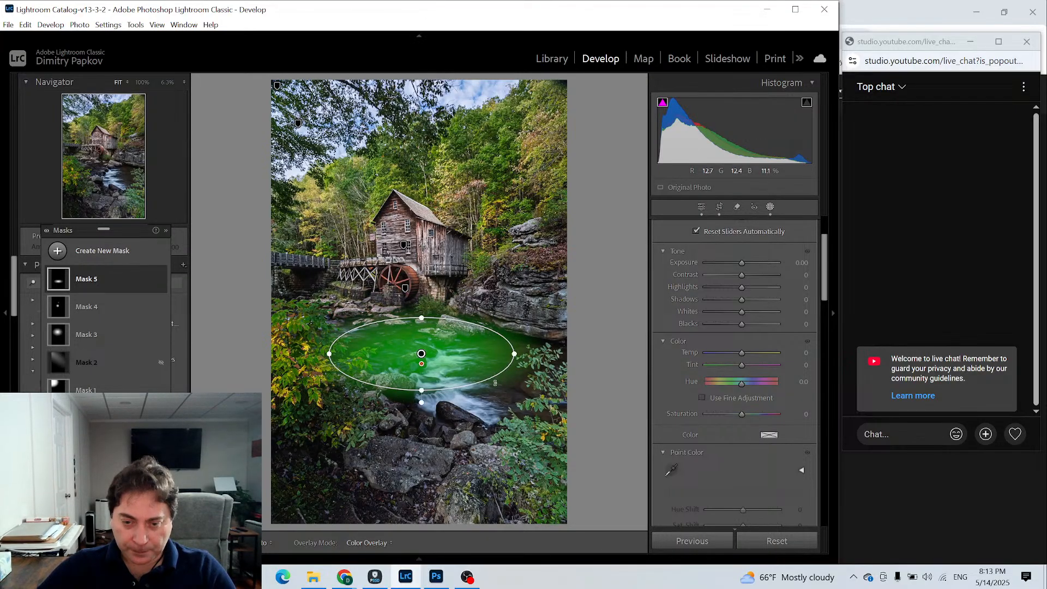
drag(495, 383, 480, 405)
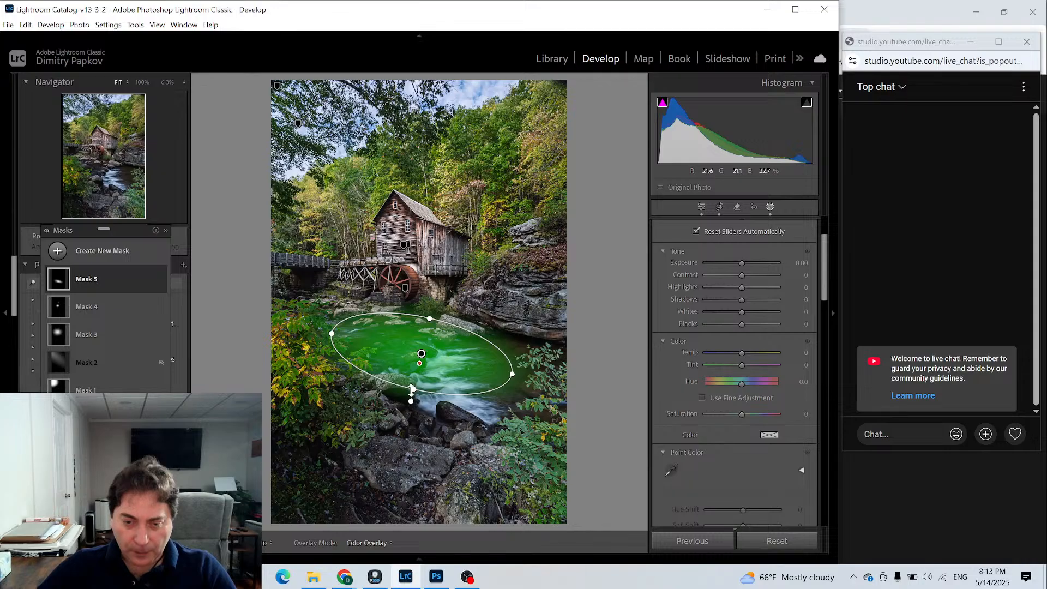
right_click(430, 358)
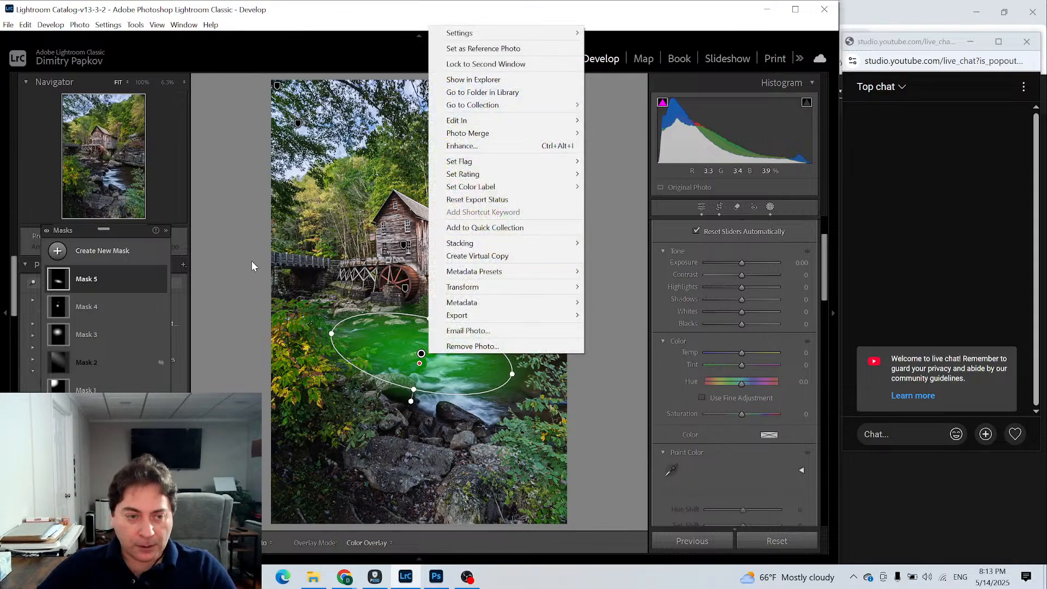
right_click(110, 276)
click(160, 368)
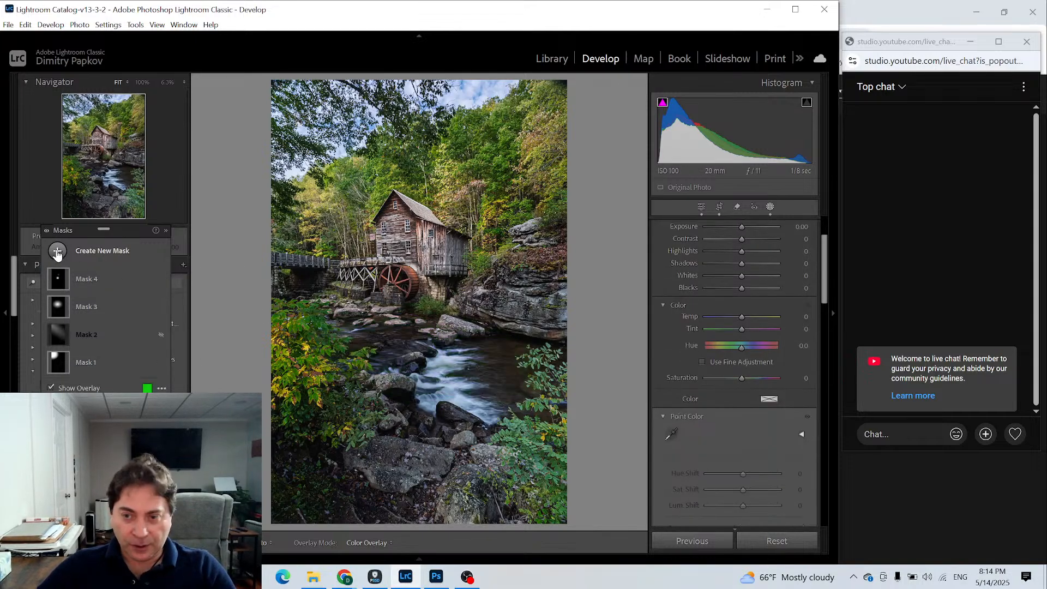
- Create a landscape mask that selects only the Water in the photo
click(57, 252)
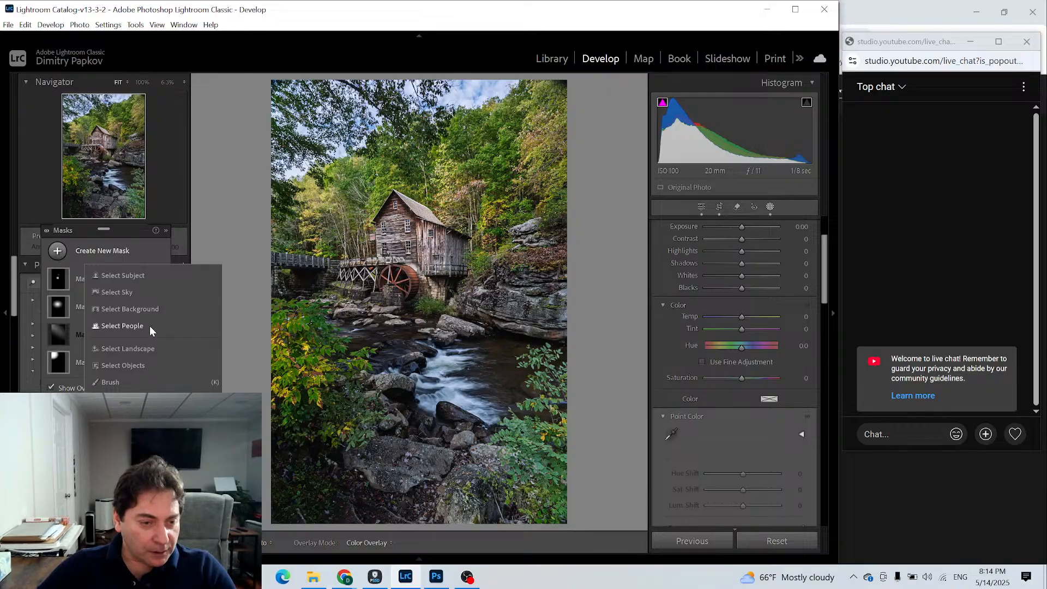
click(145, 348)
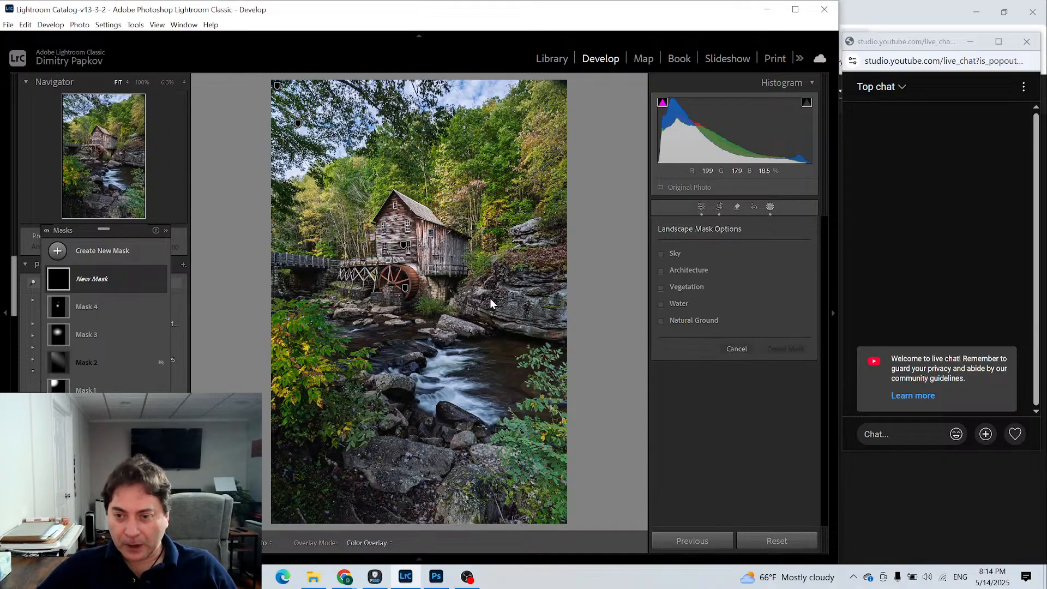
click(679, 303)
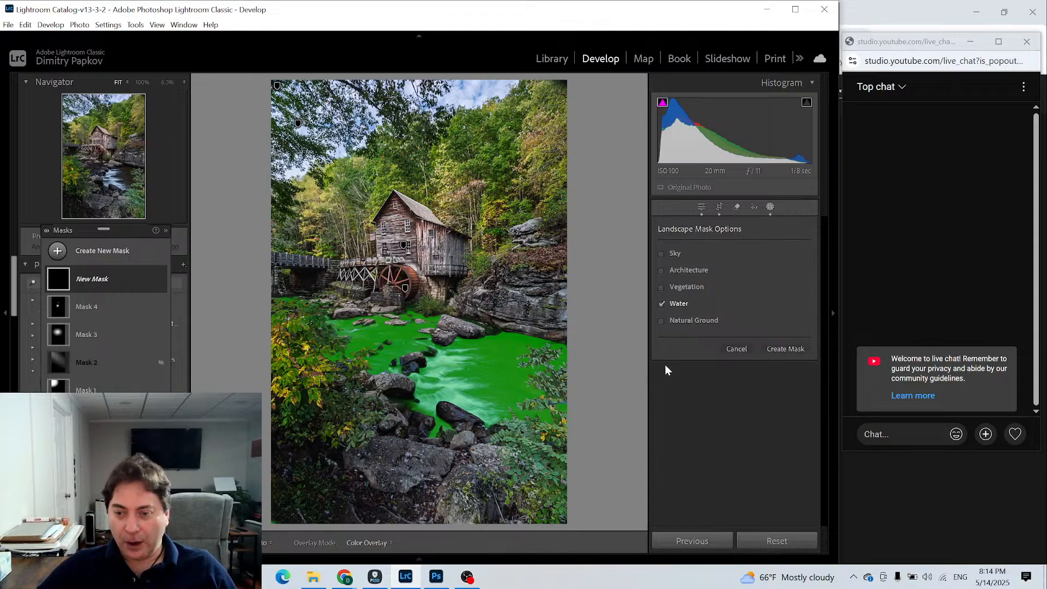
click(777, 349)
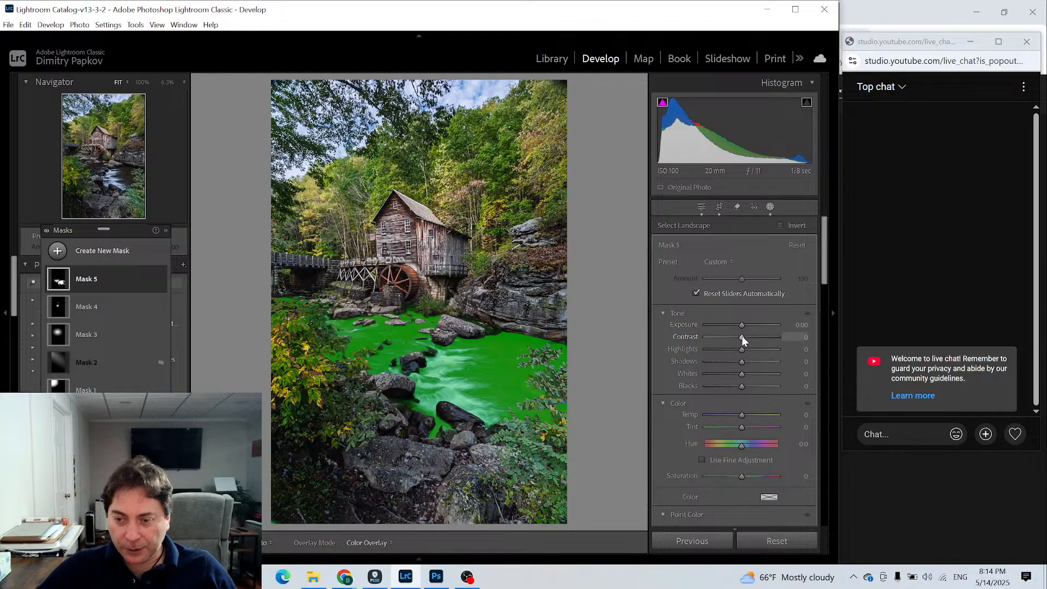
- Set the water mask's Contrast to 24, Clarity to 14 and Dehaze to 14
drag(741, 336, 753, 342)
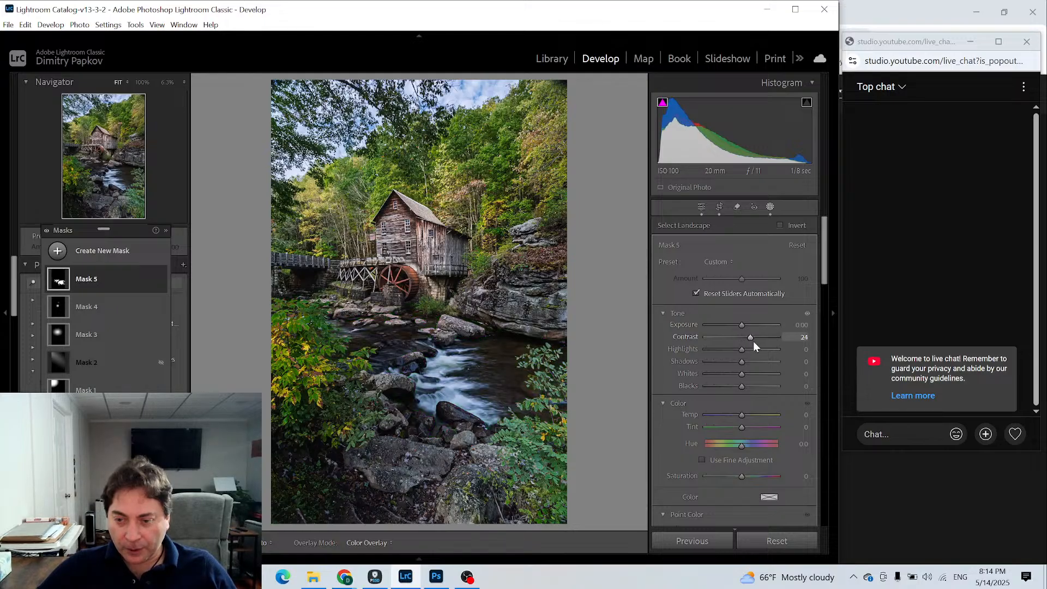
scroll(747, 486, down, 5)
scroll(722, 456, down, 8)
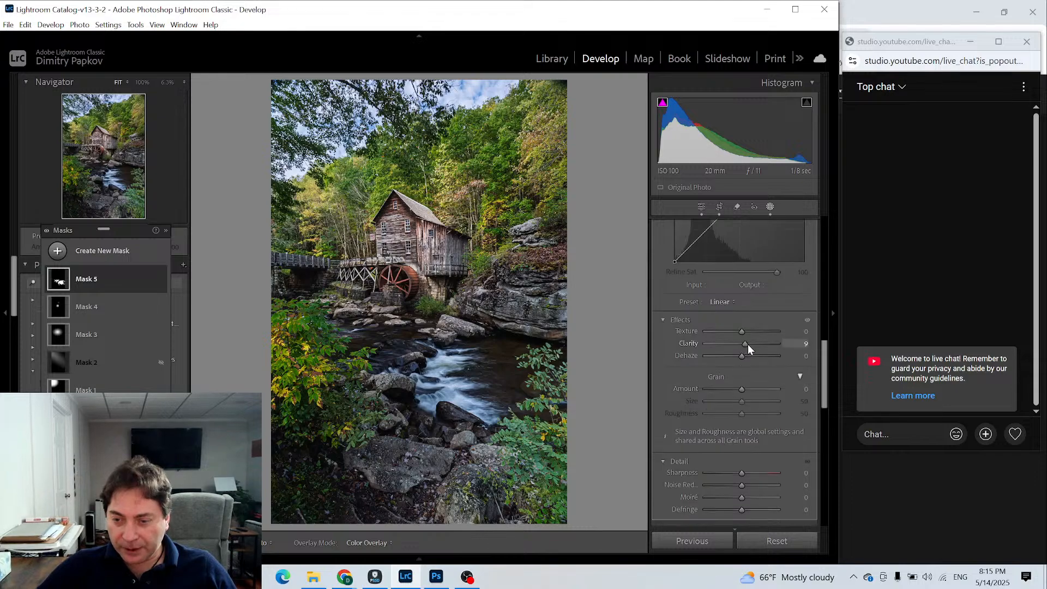
drag(747, 345, 750, 355)
- Set the water mask's Shadows to 23 and Exposure to 0.28
scroll(734, 384, up, 3)
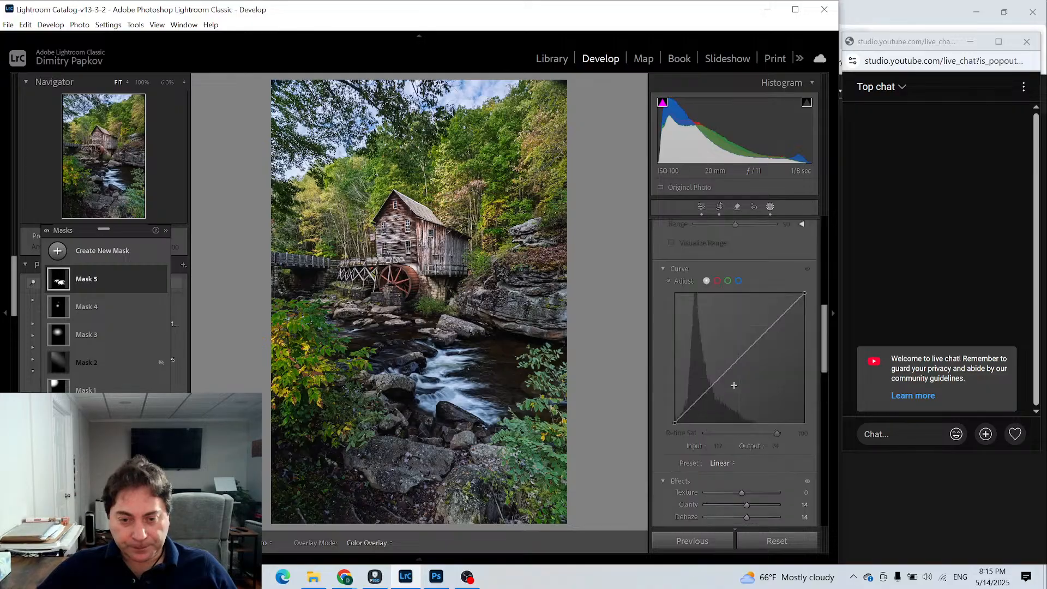
scroll(734, 385, up, 3)
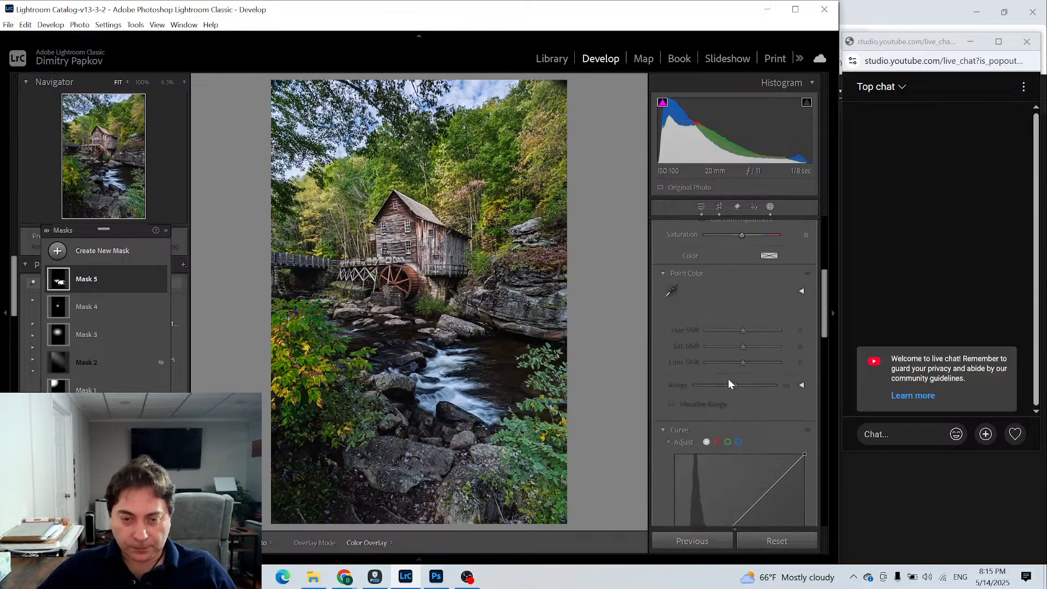
scroll(731, 353, up, 5)
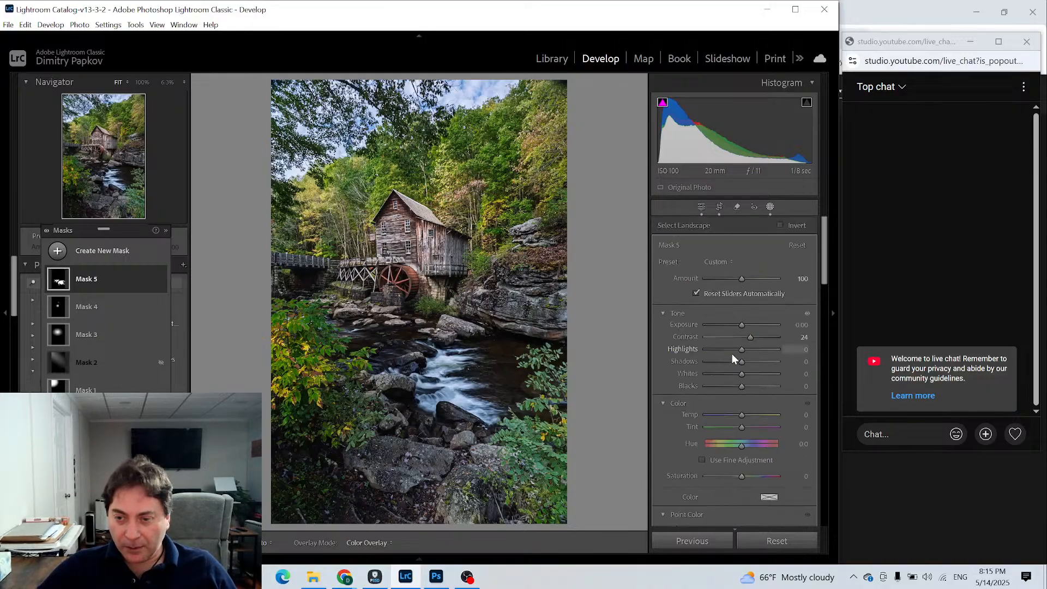
drag(741, 361, 752, 362)
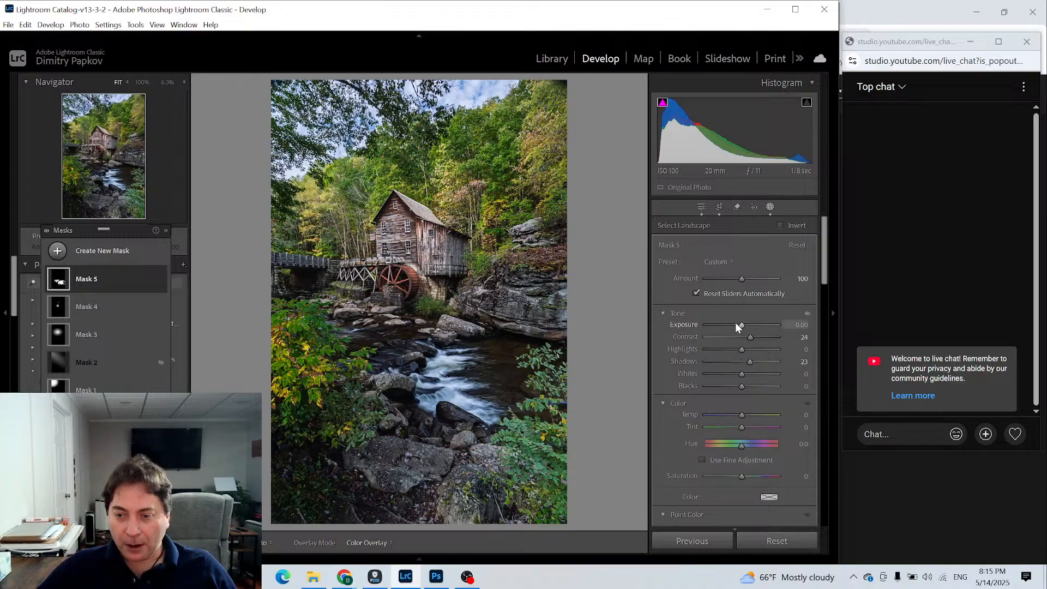
drag(742, 325, 743, 324)
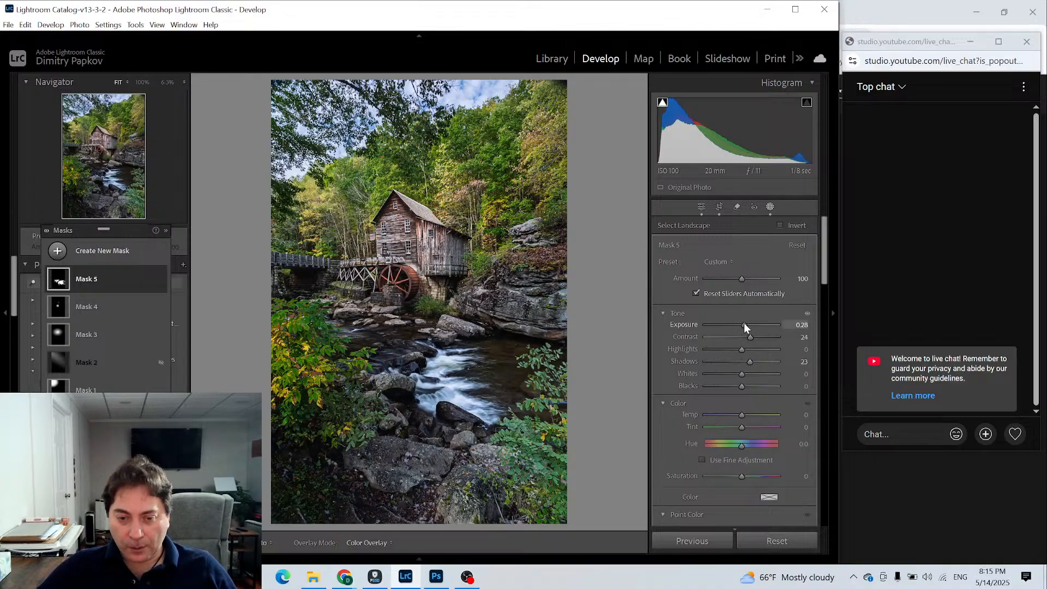
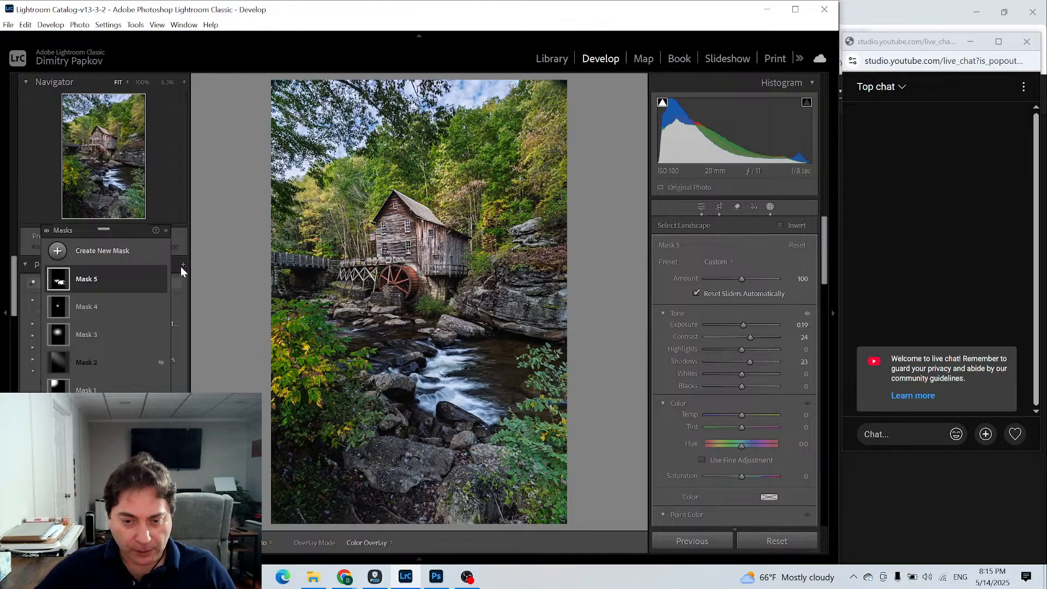
- Create a radial gradient mask with Feather 45, enlarged to cover the stream's rapids and the rocks around them
click(58, 251)
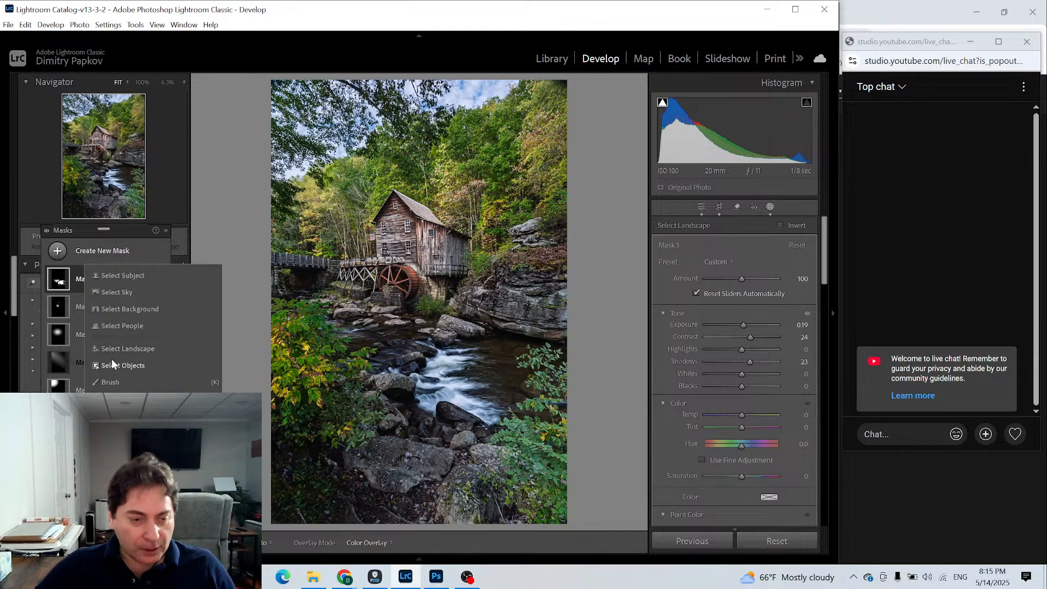
click(123, 415)
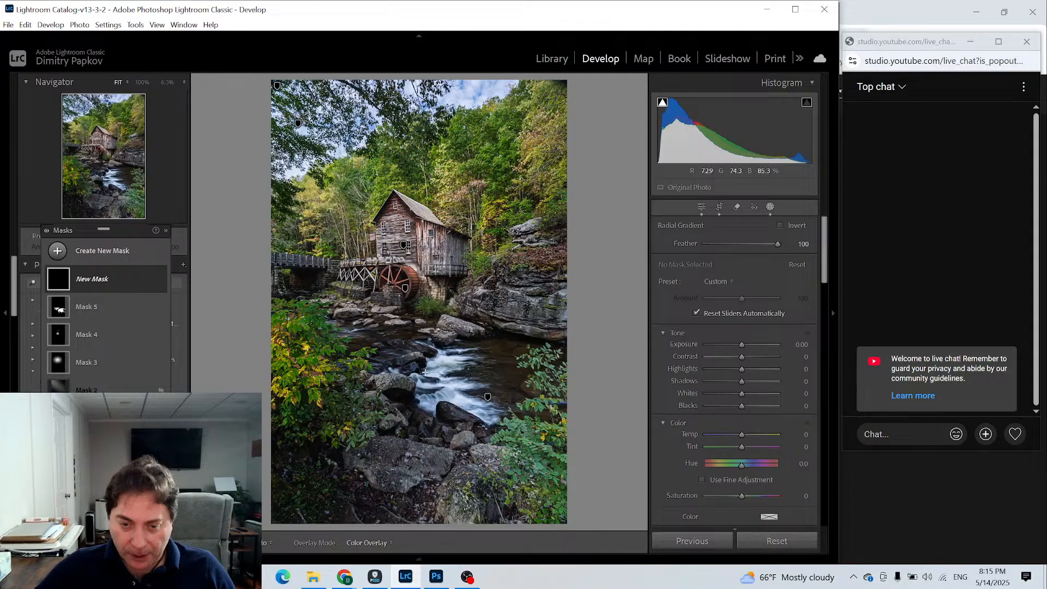
drag(438, 349, 379, 388)
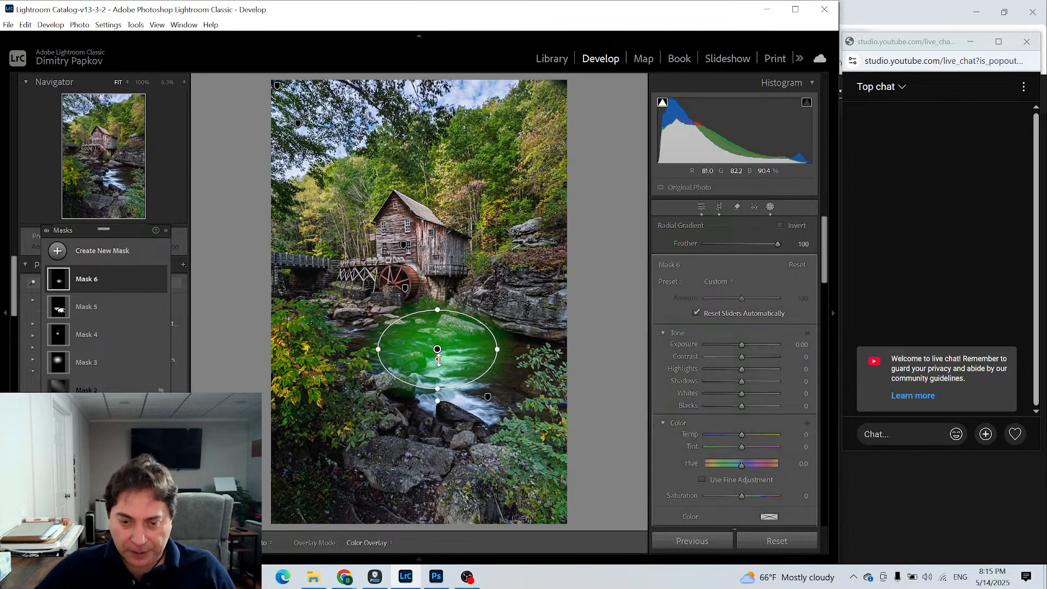
mouse_move(438, 373)
mouse_down()
mouse_move(438, 381)
mouse_move(438, 363)
mouse_move(438, 376)
mouse_up()
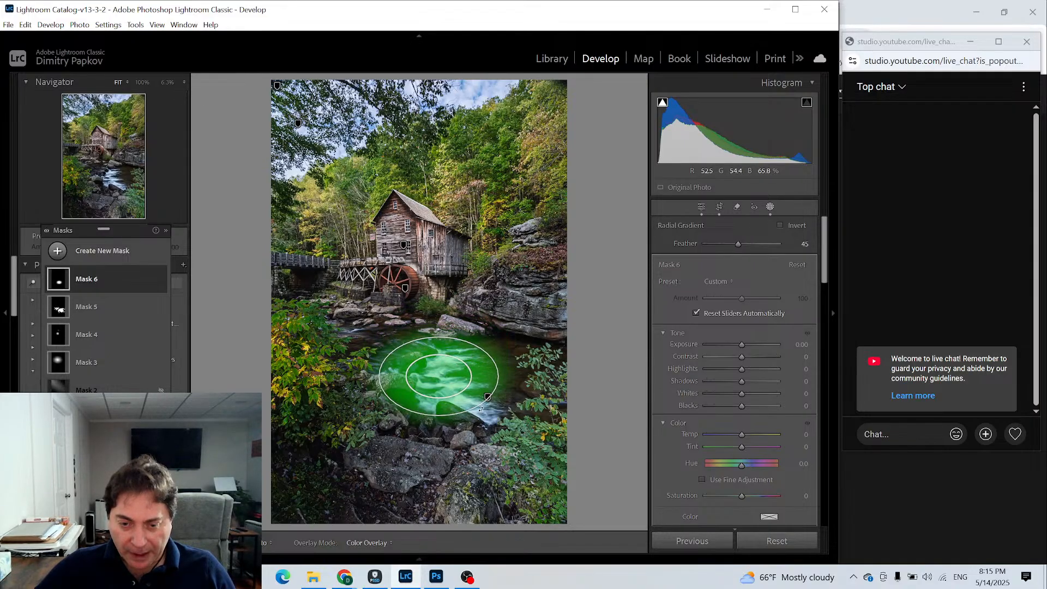
drag(482, 407, 479, 341)
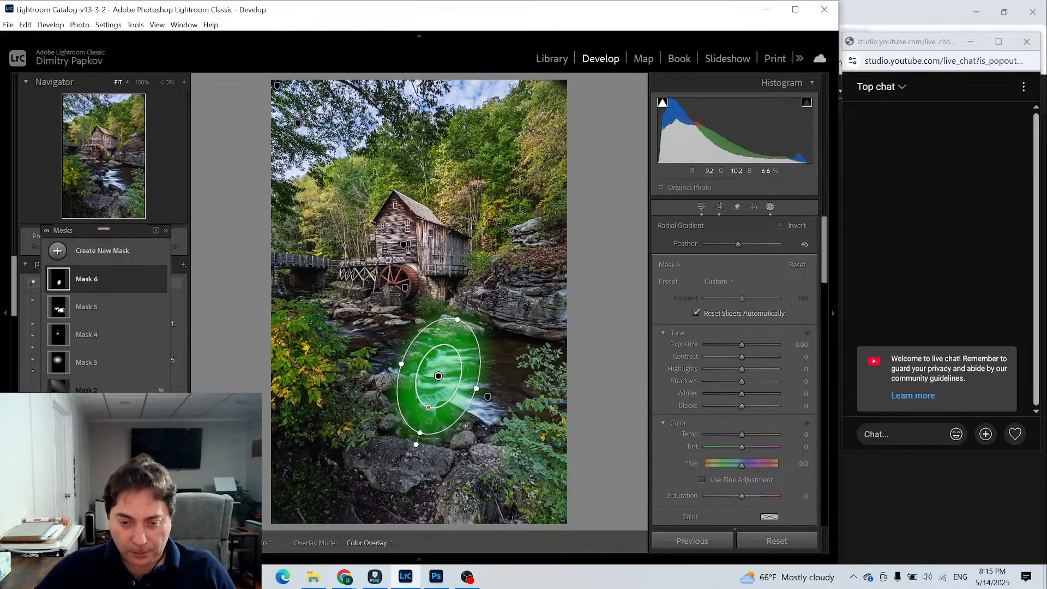
drag(466, 424, 537, 371)
drag(446, 440, 461, 496)
drag(427, 391, 441, 403)
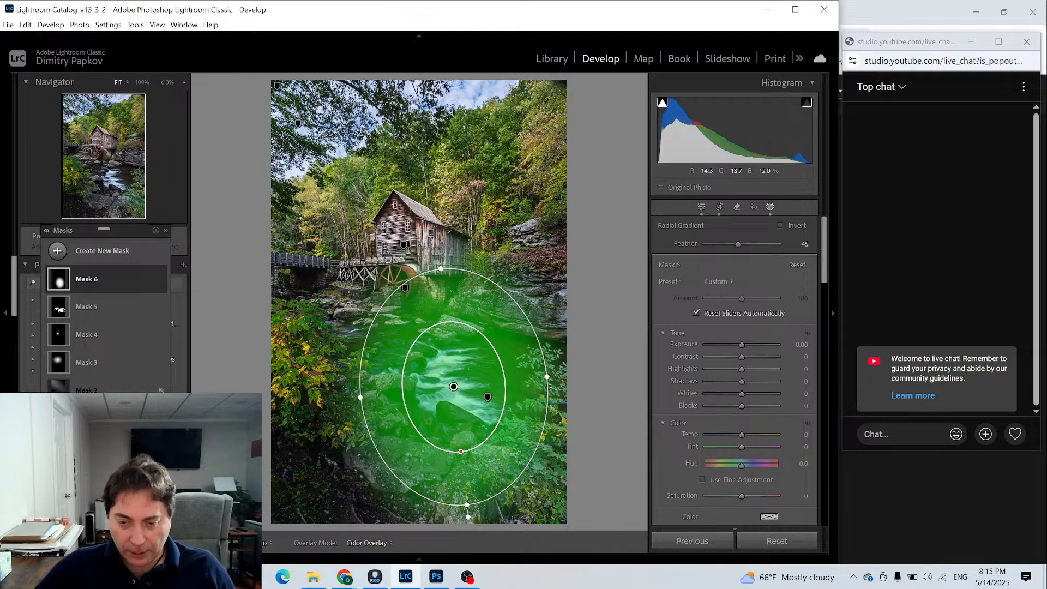
drag(551, 377, 556, 376)
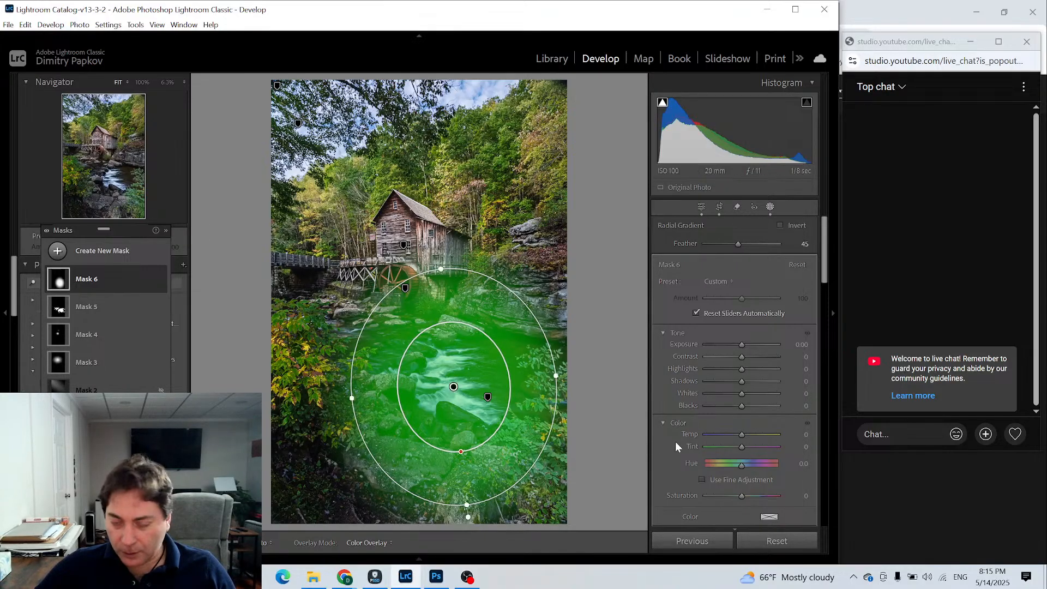
- Intersect the radial mask with a color range sampled from the white water of the rapids
right_click(79, 279)
mouse_move(122, 334)
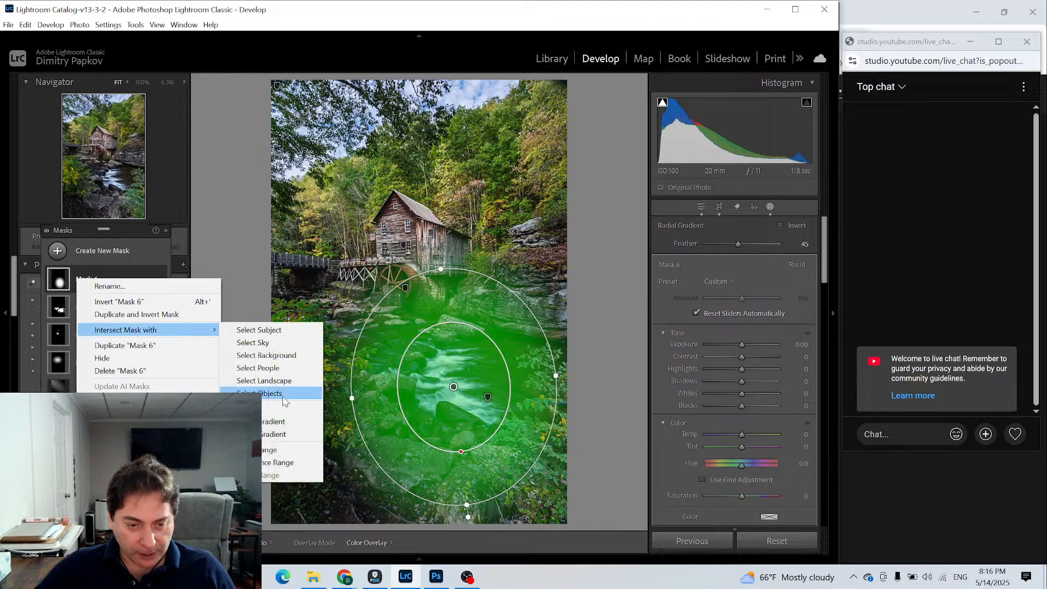
click(282, 463)
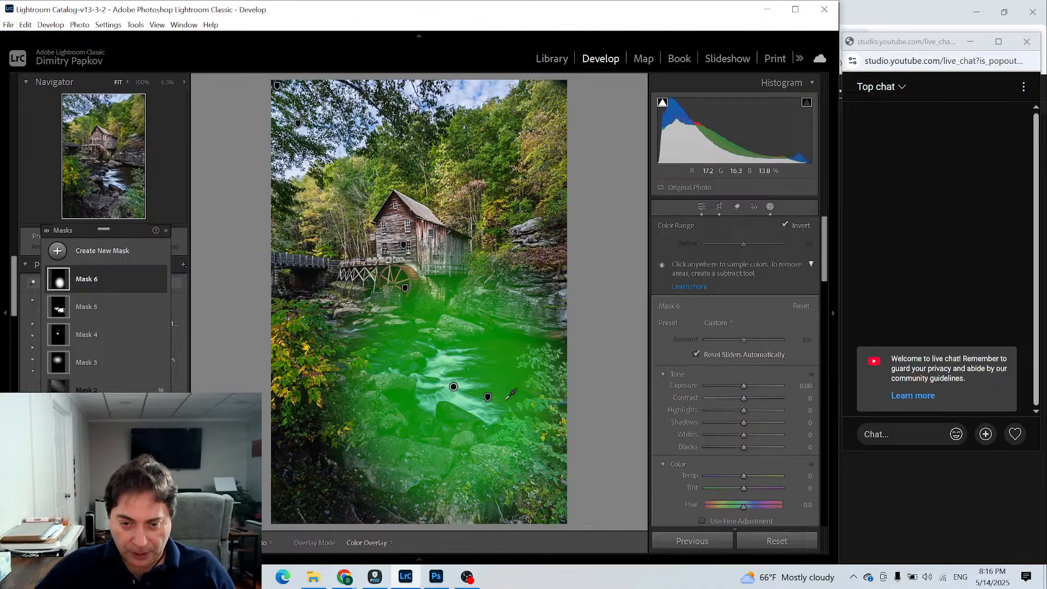
click(445, 358)
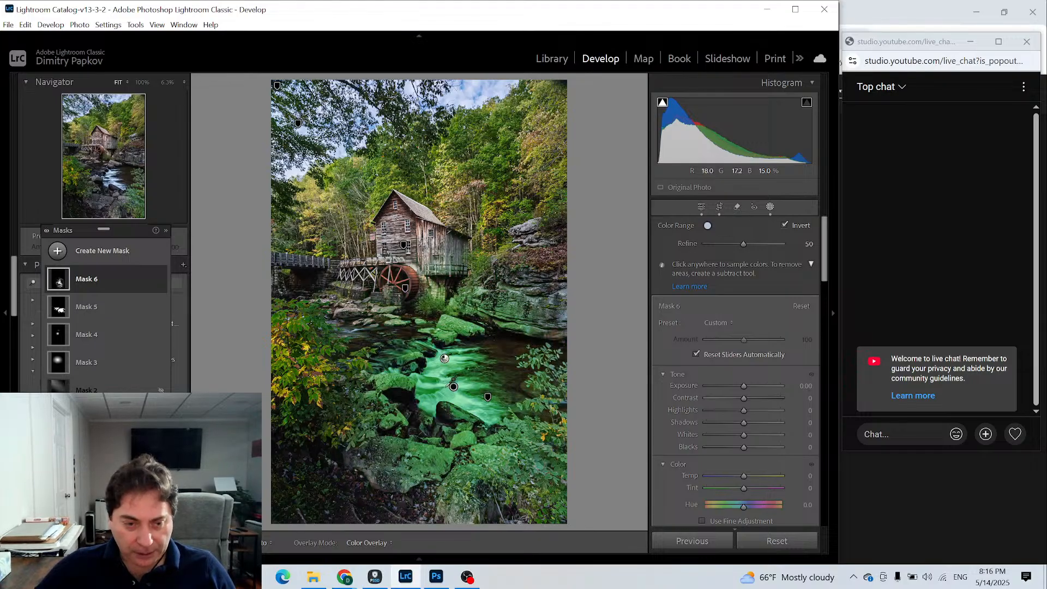
- Intersect the rapids mask with a luminance range sampled from the bright water, covering 70/95 to 100/100
right_click(60, 284)
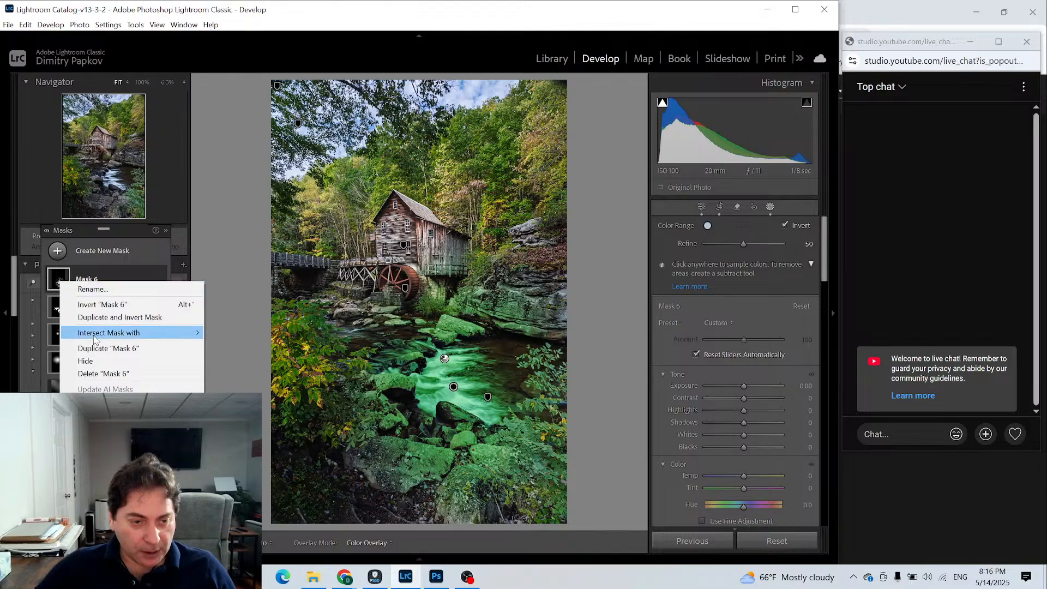
mouse_move(136, 332)
click(275, 465)
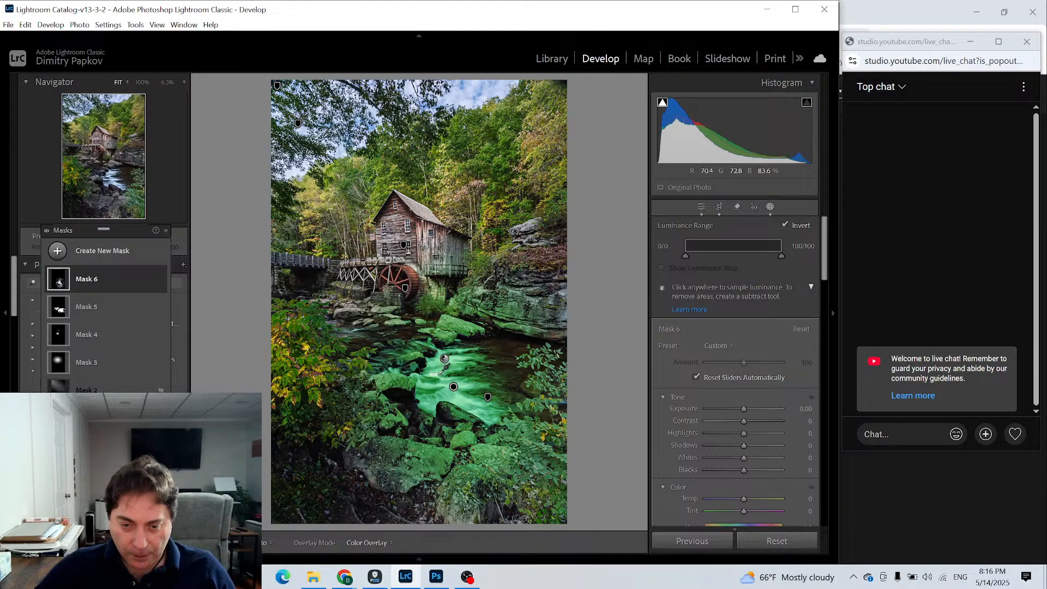
click(469, 409)
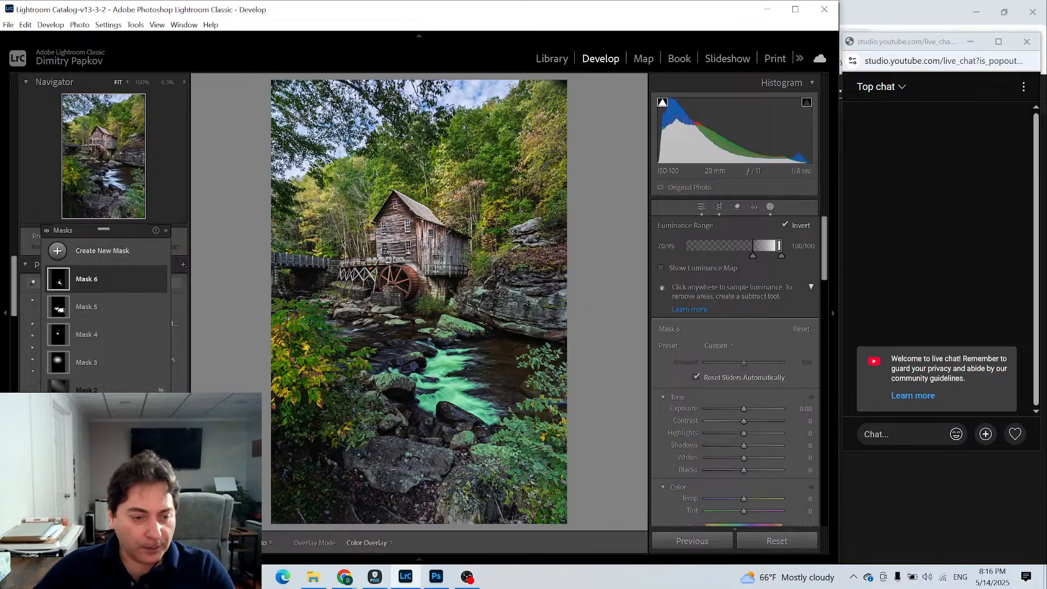
- Change the mask overlay color to red and reselect the rapids mask
click(146, 441)
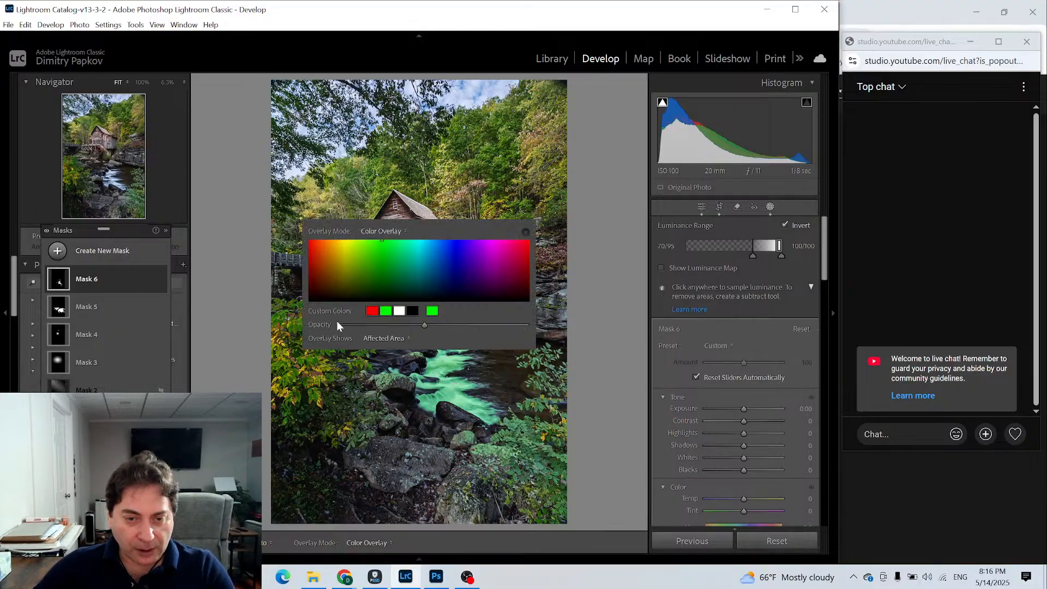
click(371, 310)
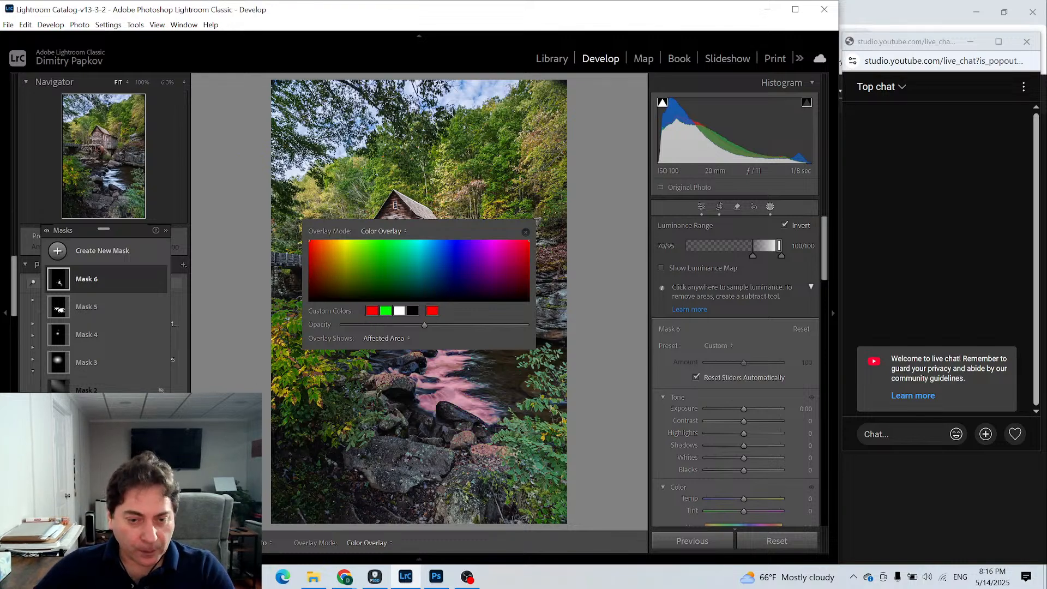
click(87, 417)
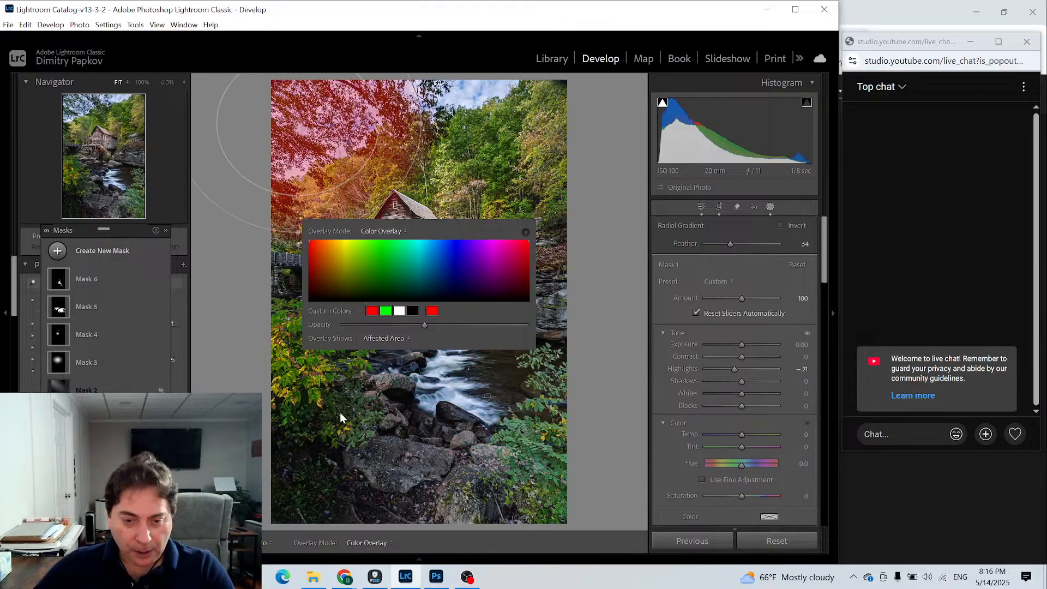
drag(527, 236, 527, 235)
click(526, 233)
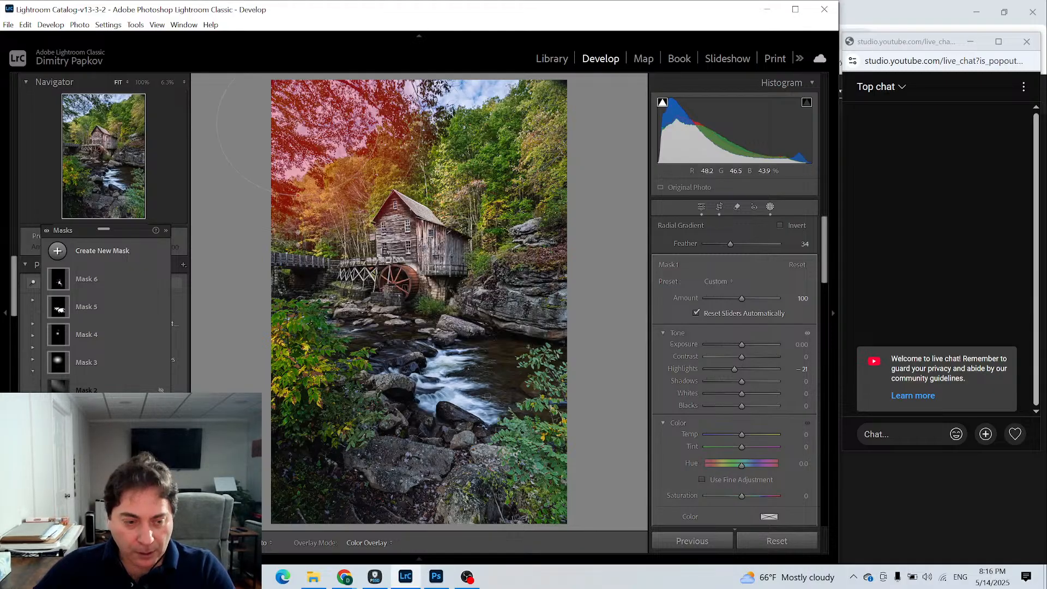
click(62, 281)
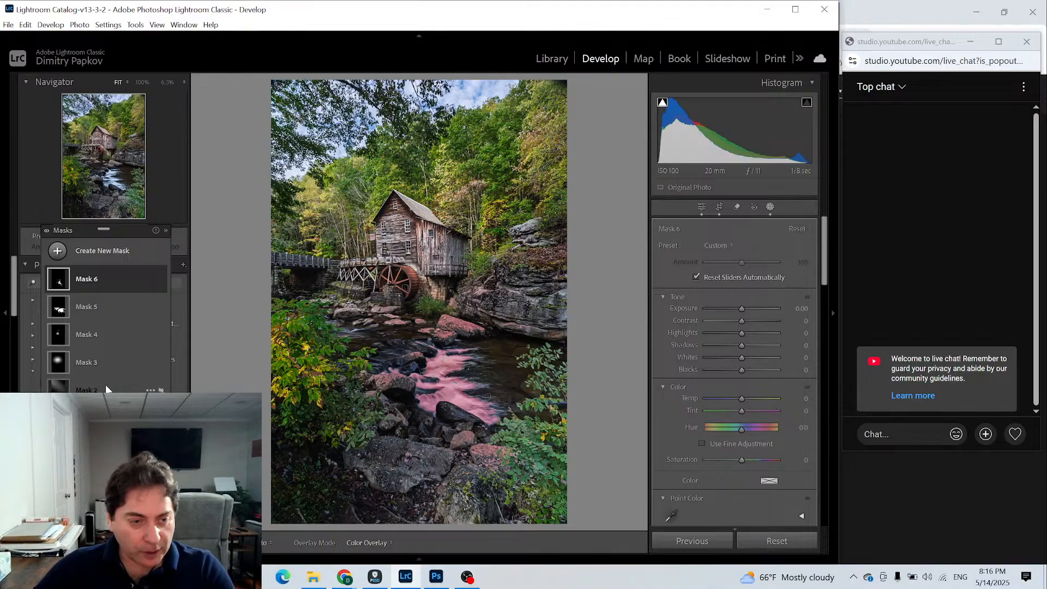
- Subtract the rocks around the rapids from the mask with a size 7 brush at Feather 100, leaving only the white water
right_click(61, 287)
click(61, 286)
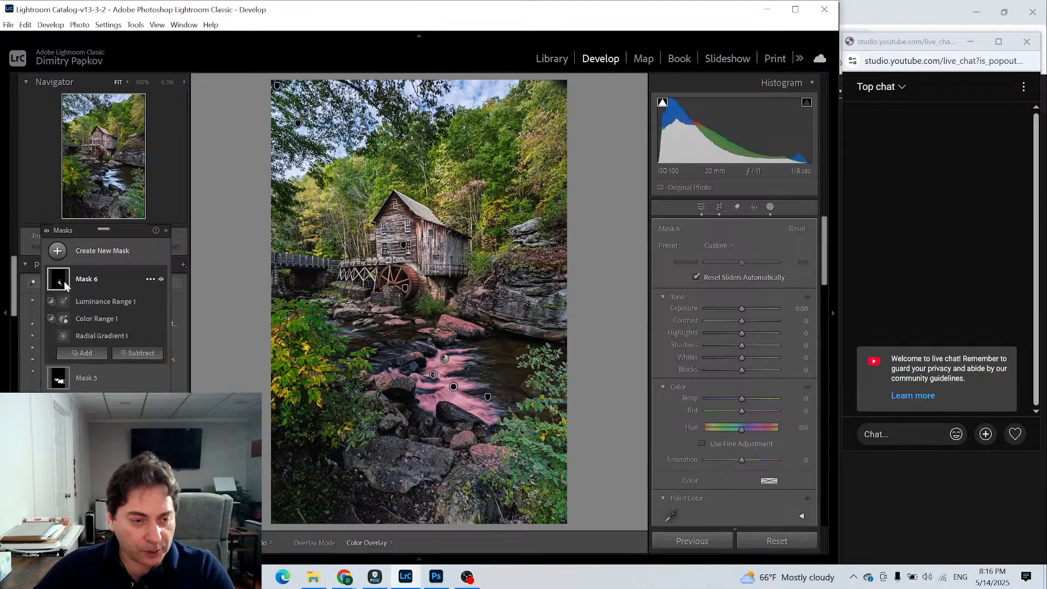
click(143, 353)
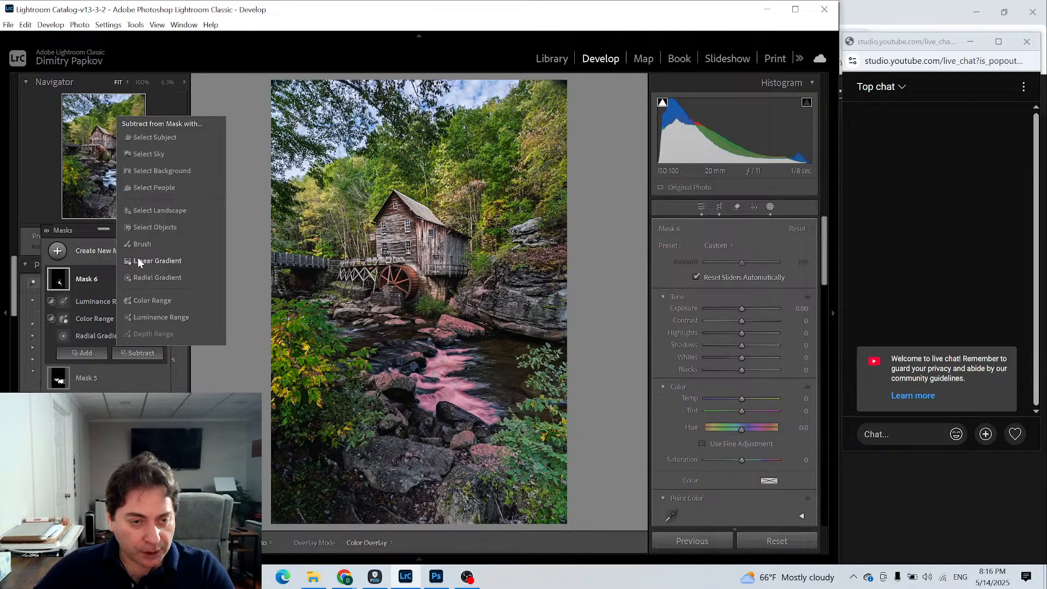
click(140, 243)
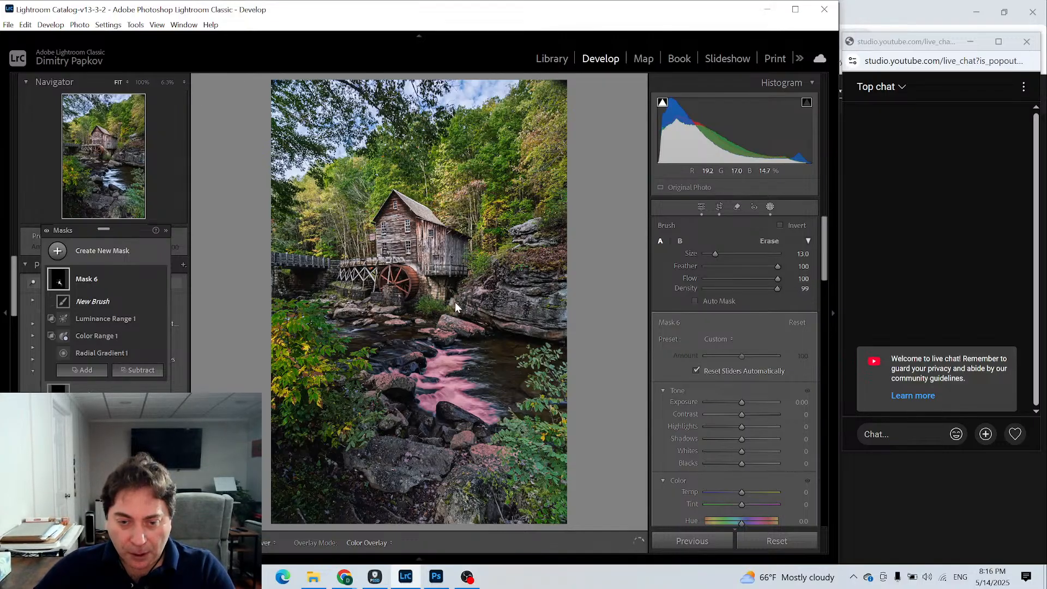
scroll(439, 306, down, 4)
click(418, 290)
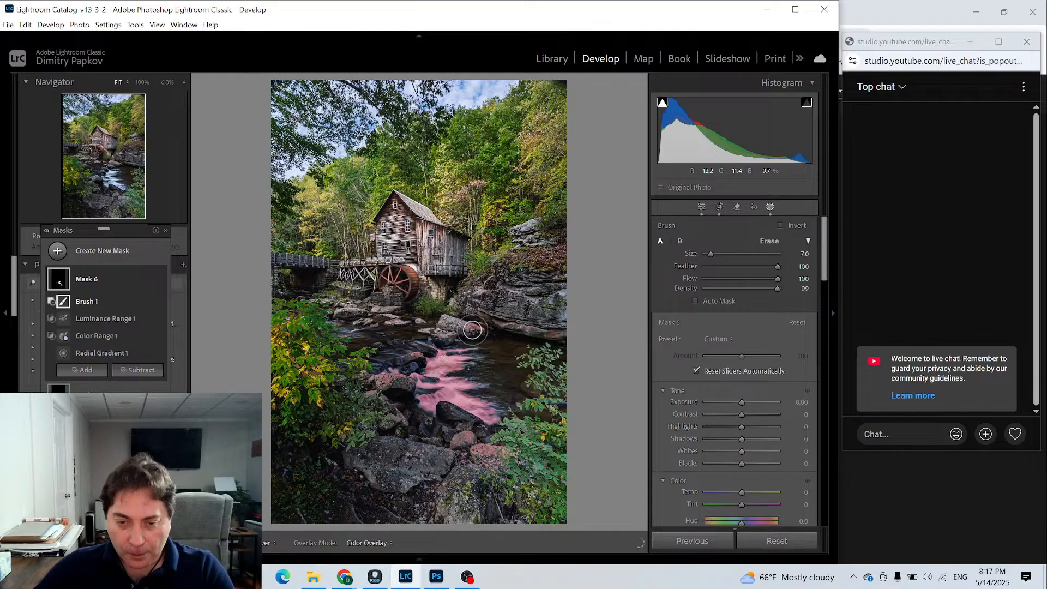
key(h)
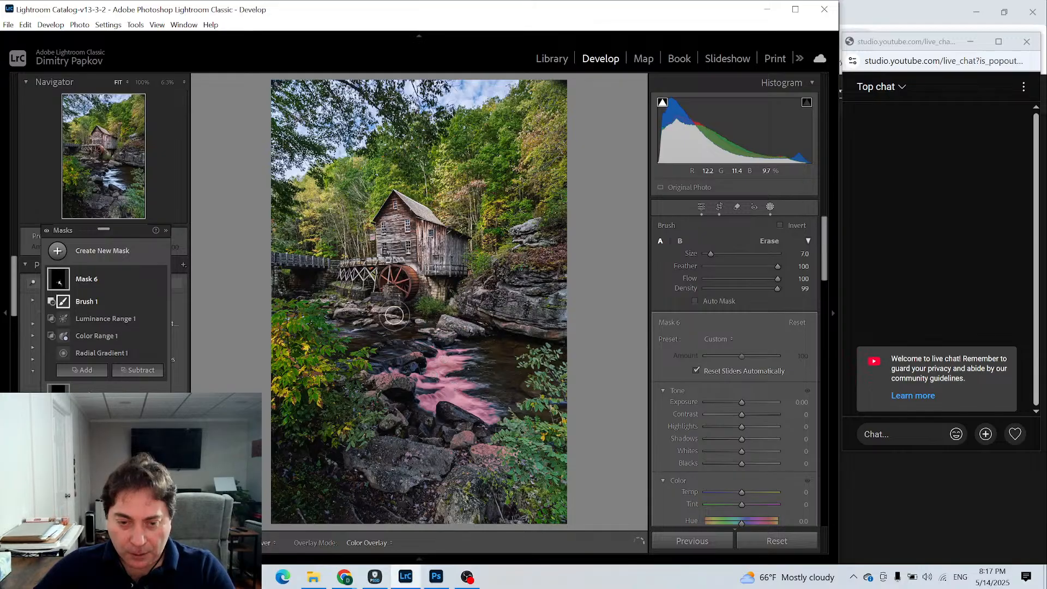
key(h)
key(h)
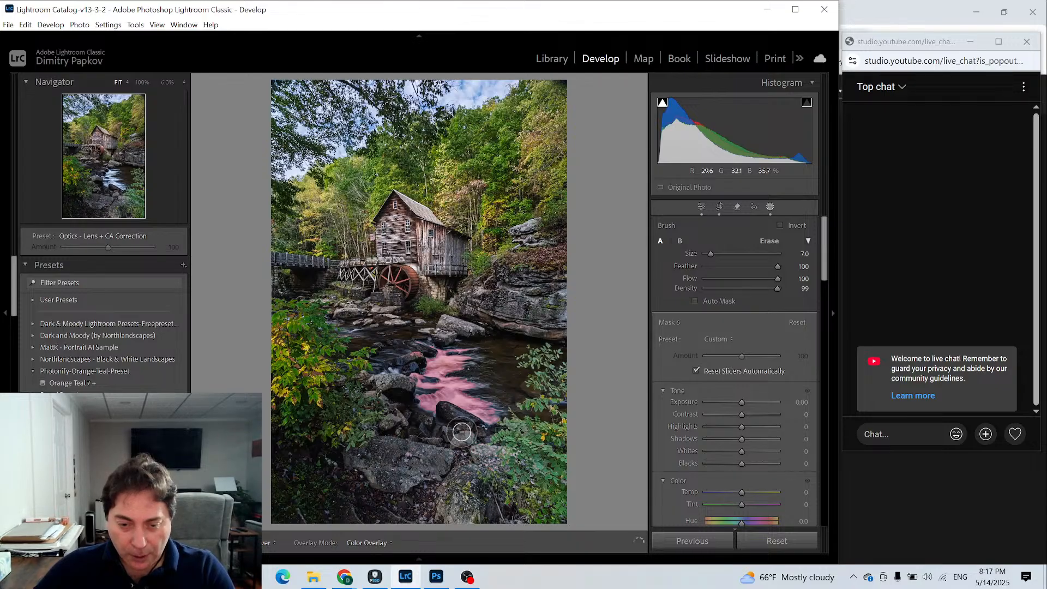
key(h)
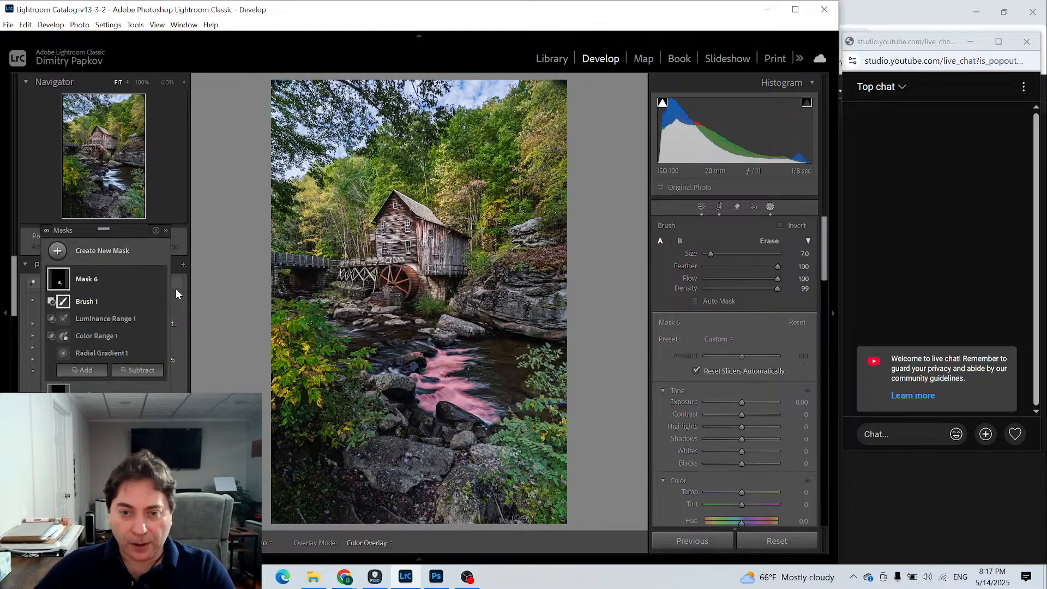
- Set the rapids mask's Contrast to 24, Texture to 20, Whites to -8 and Saturation to -15
click(57, 283)
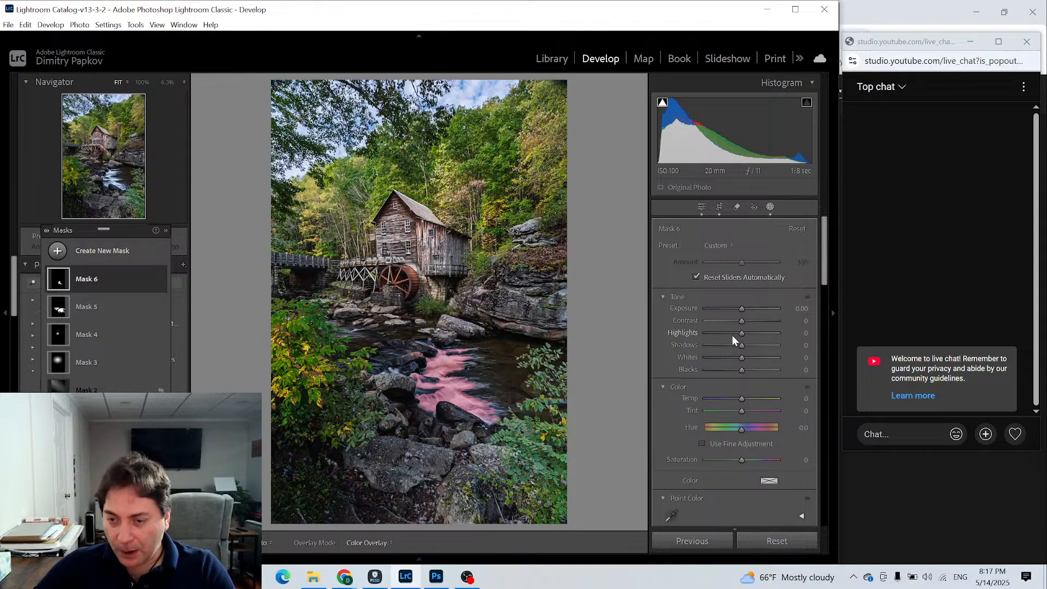
drag(741, 321, 750, 322)
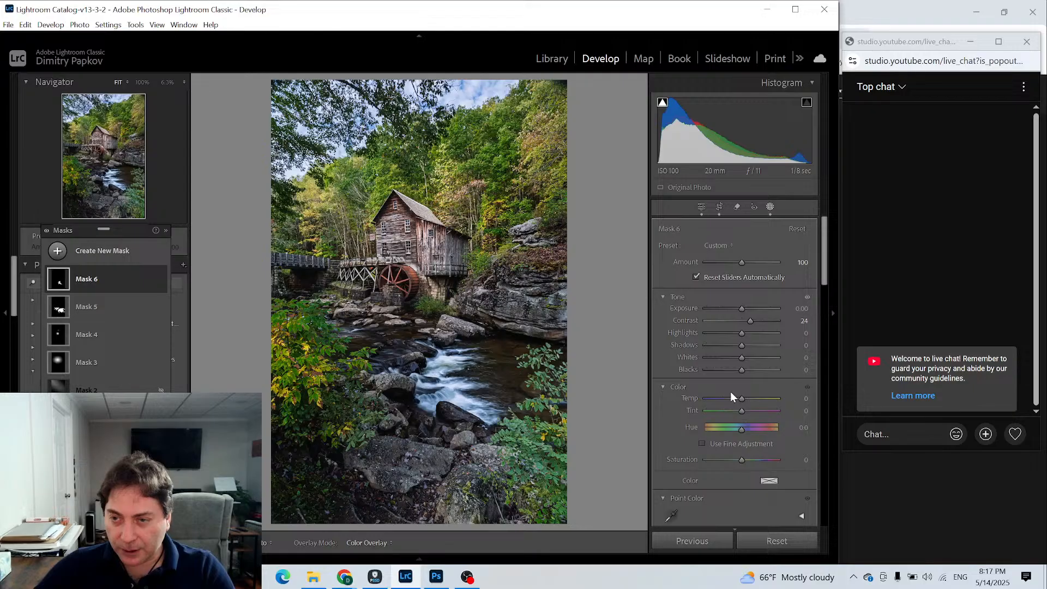
scroll(730, 391, down, 8)
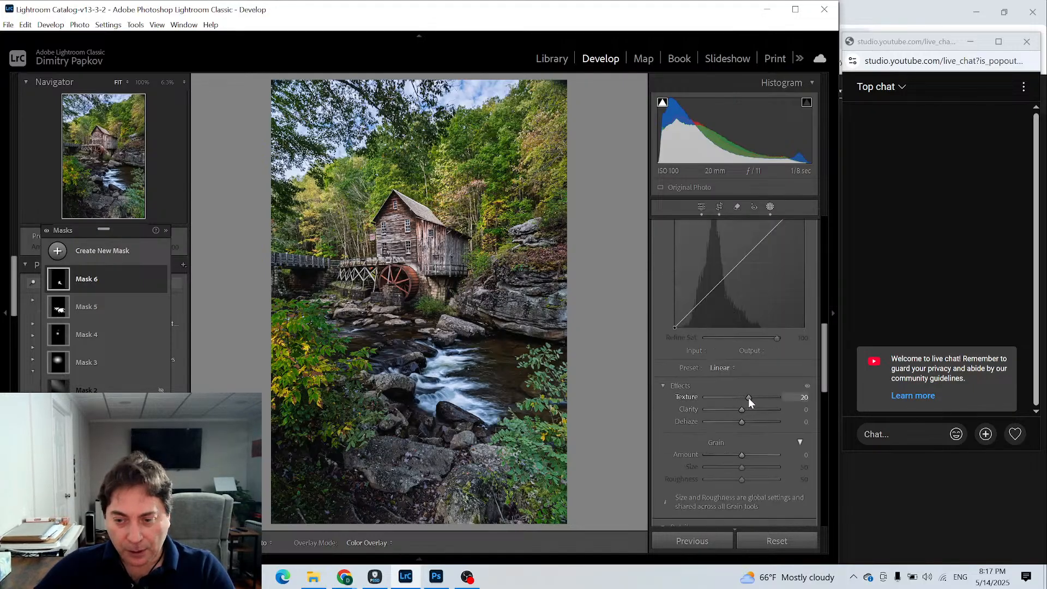
scroll(720, 414, up, 5)
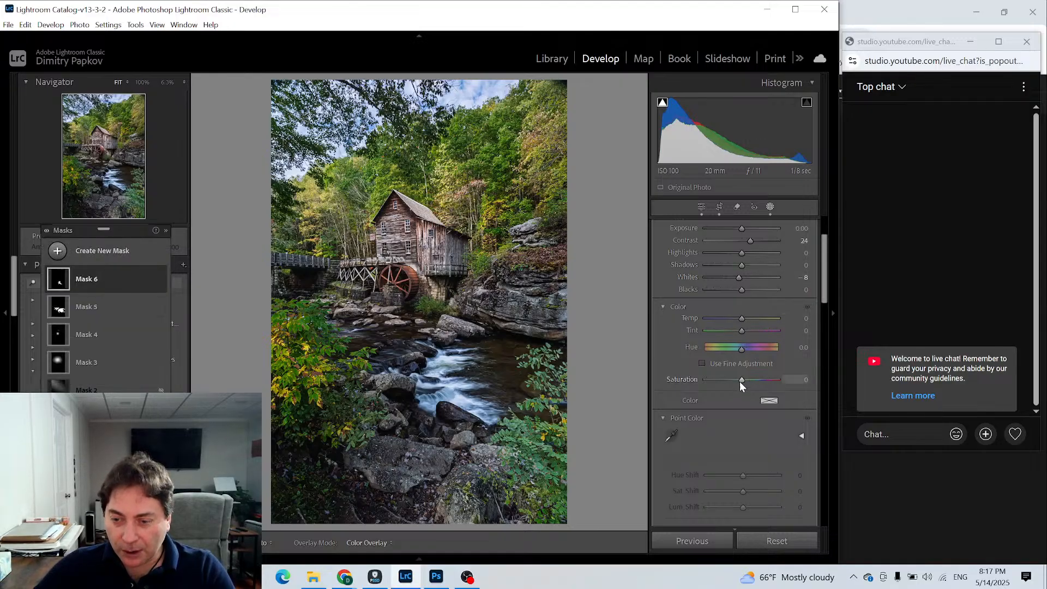
drag(739, 377, 734, 376)
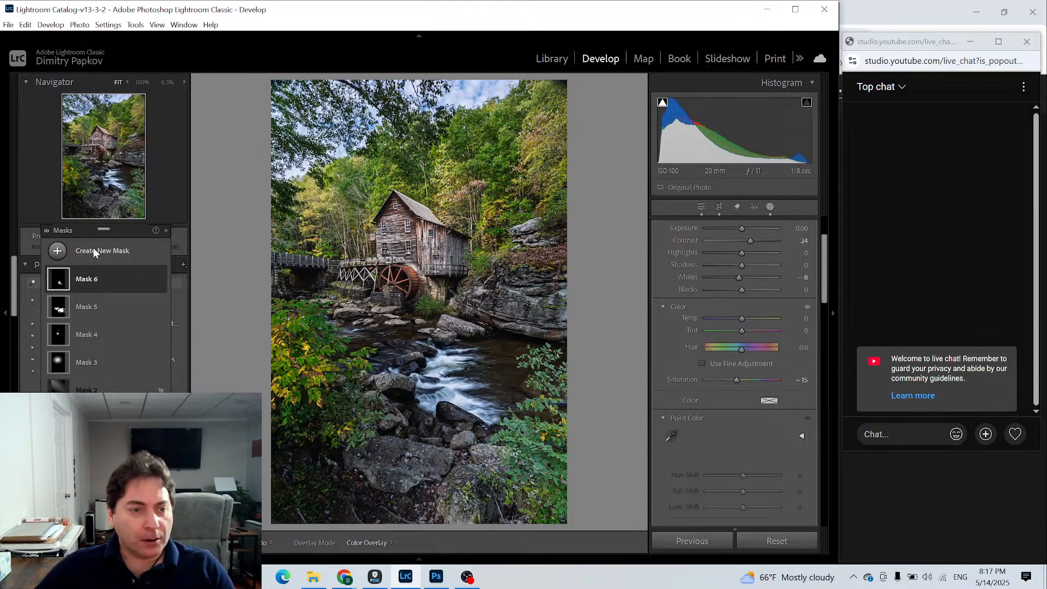
- Add a new radial gradient mask over the mill and the trees and foliage beside it
drag(119, 229, 153, 231)
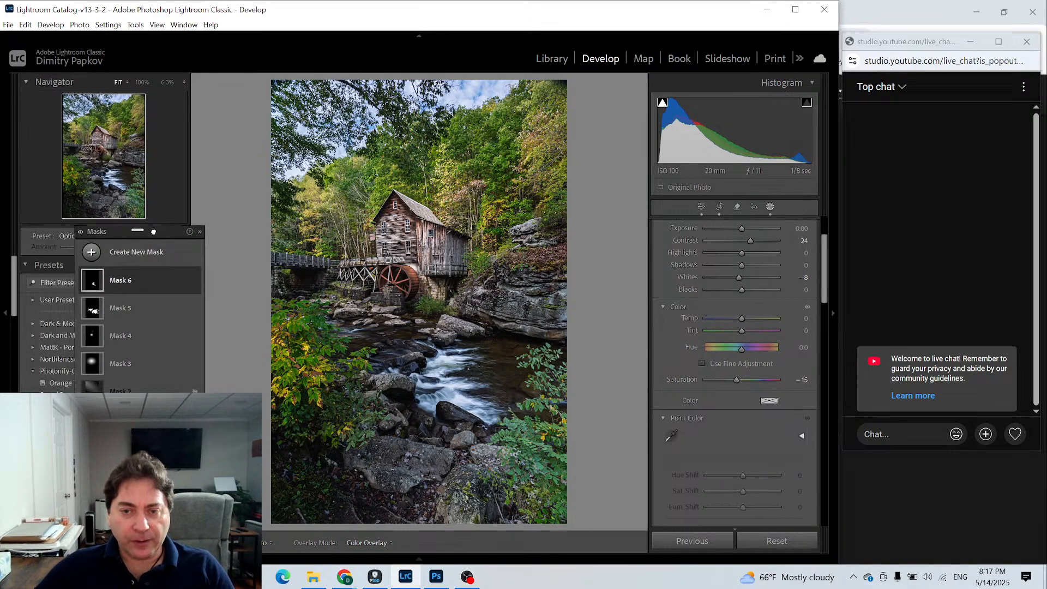
click(93, 255)
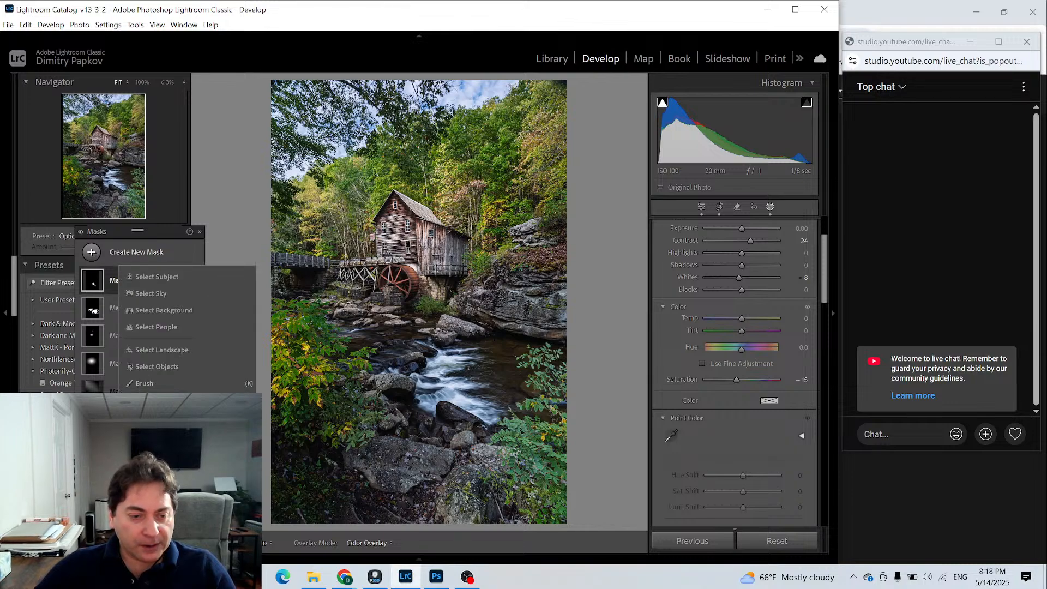
click(143, 383)
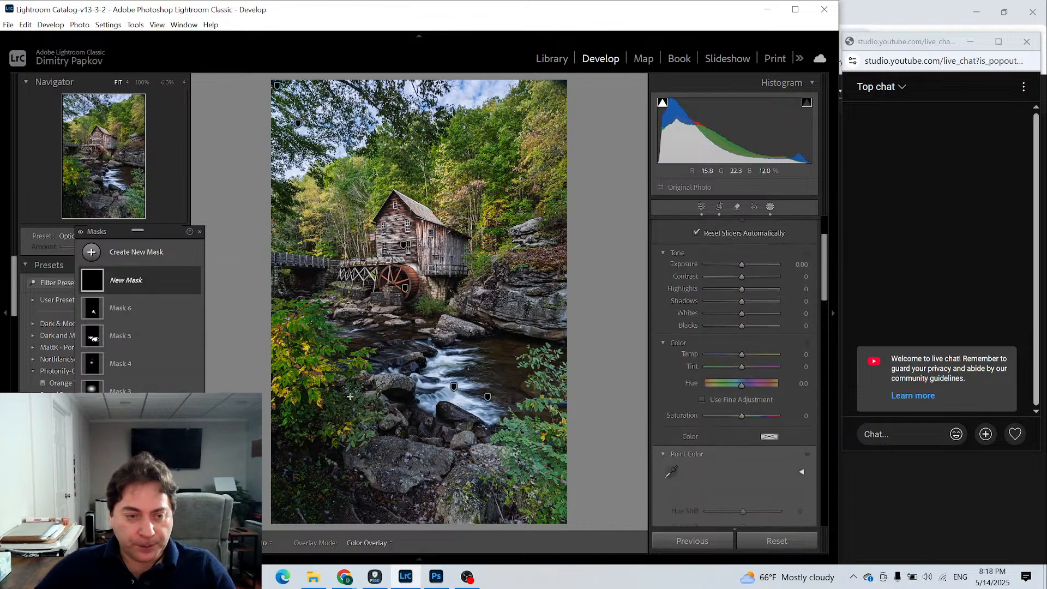
click(352, 254)
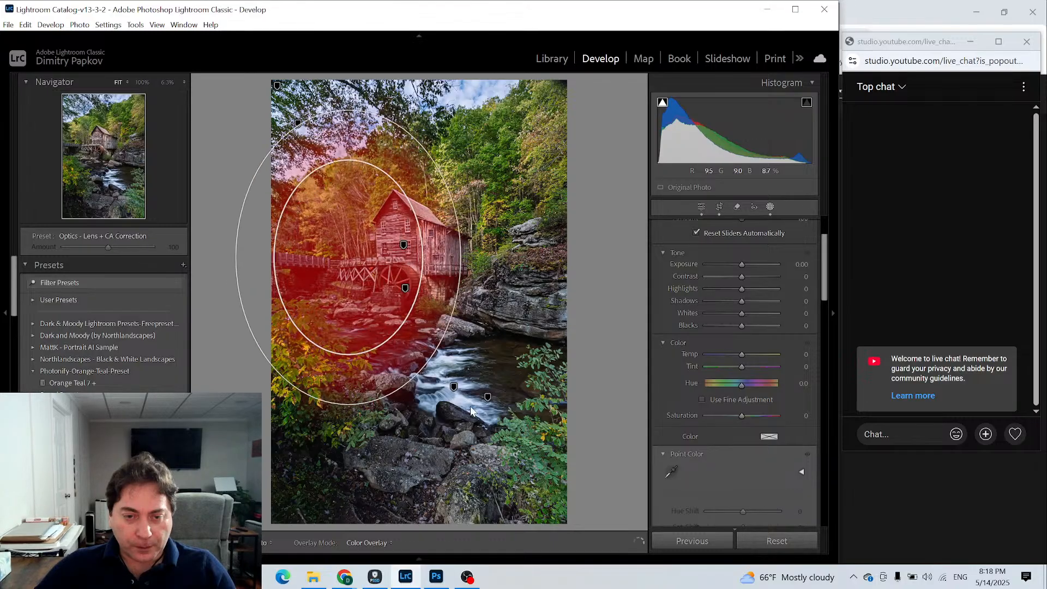
click(167, 83)
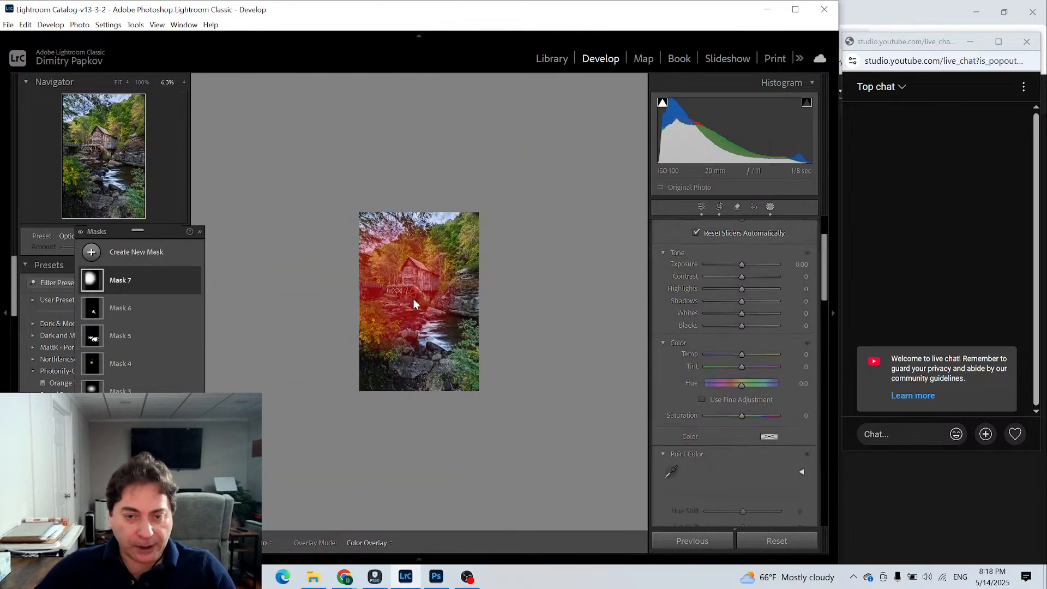
key(F6)
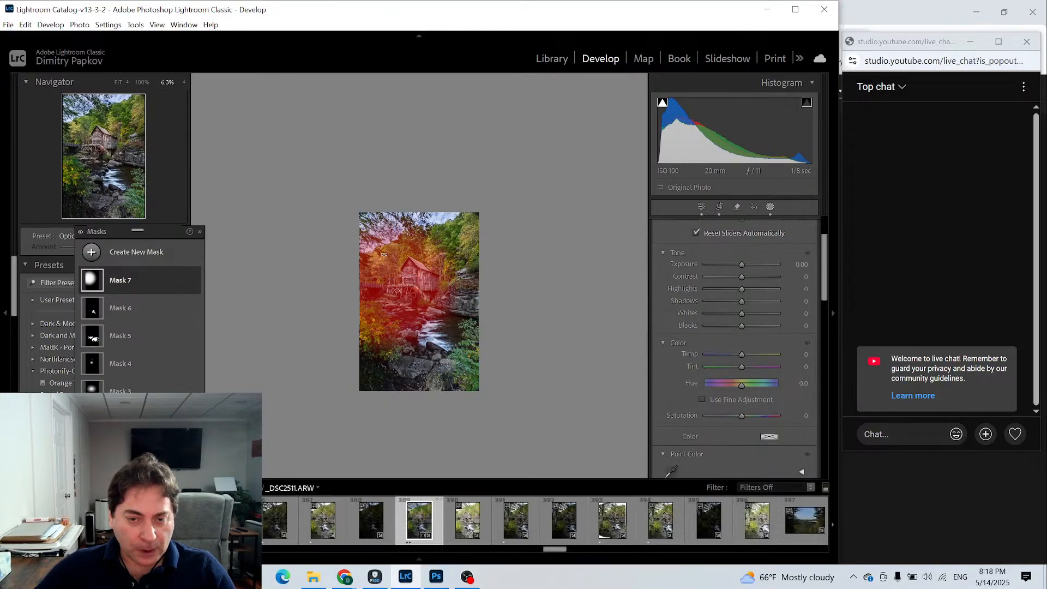
key(F6)
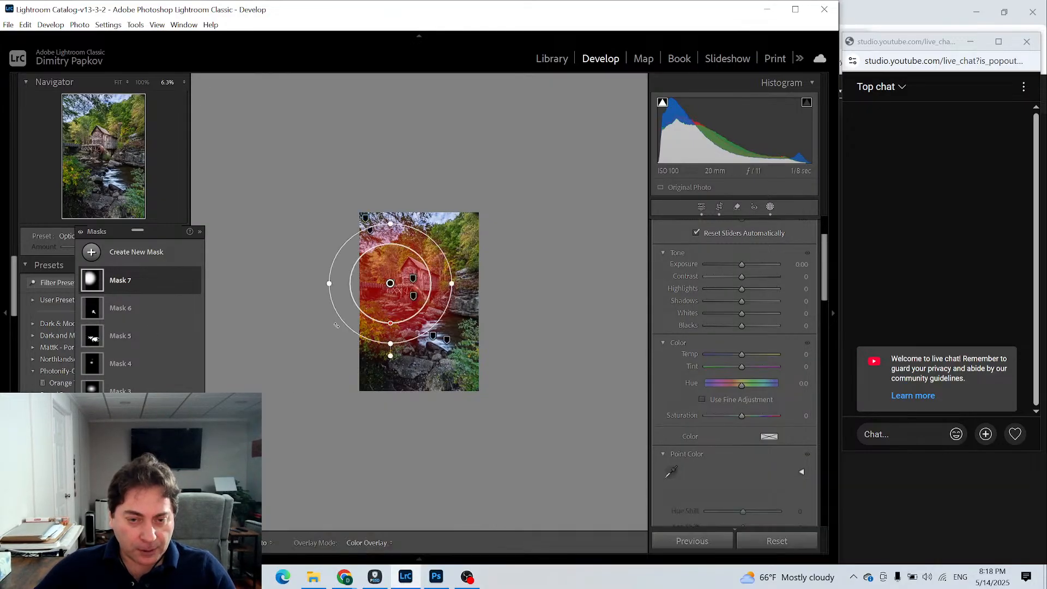
- Center the radial gradient on the photo and stretch it into a tall ellipse extending past all four edges
drag(395, 286, 396, 286)
drag(433, 288, 421, 288)
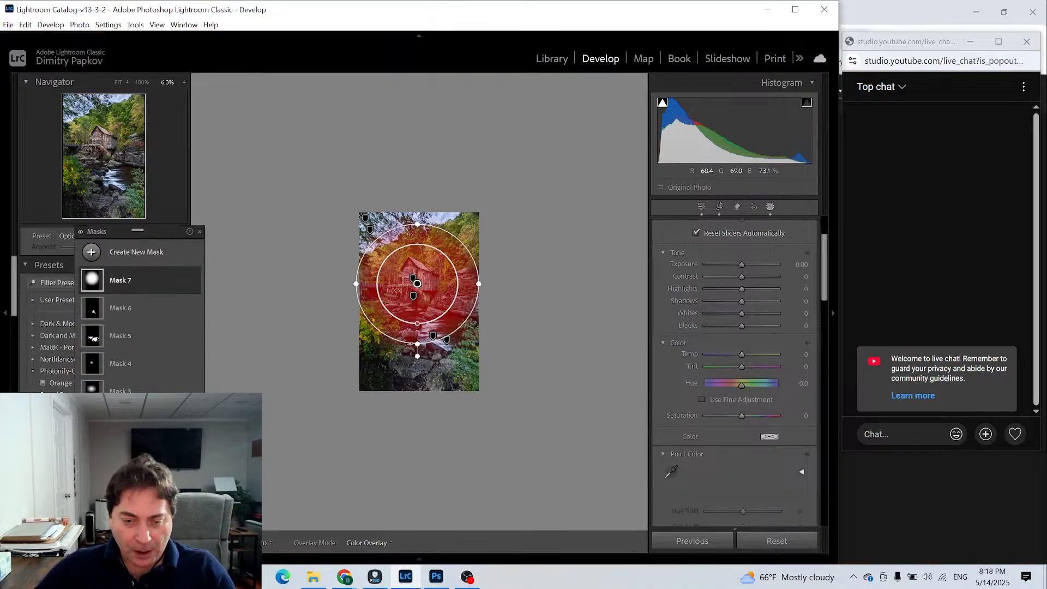
drag(419, 343, 417, 423)
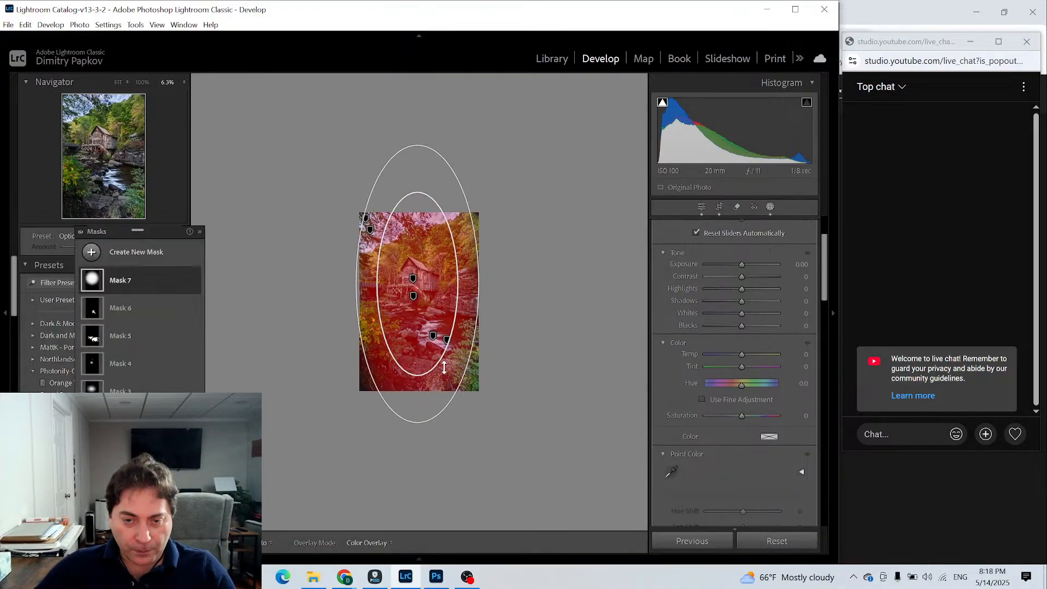
drag(482, 283, 502, 288)
drag(434, 297, 435, 305)
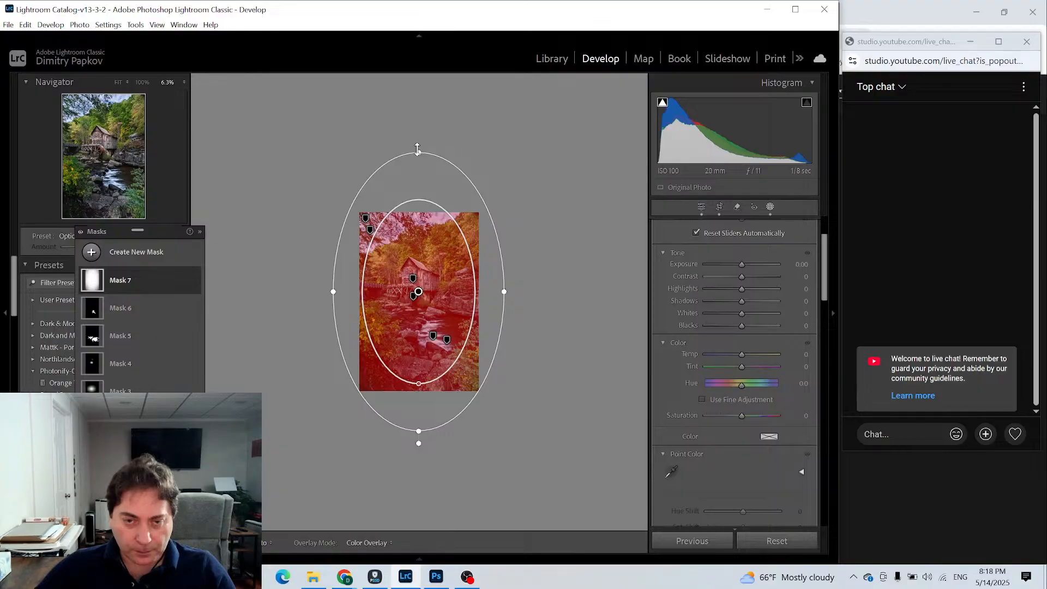
drag(417, 148, 417, 178)
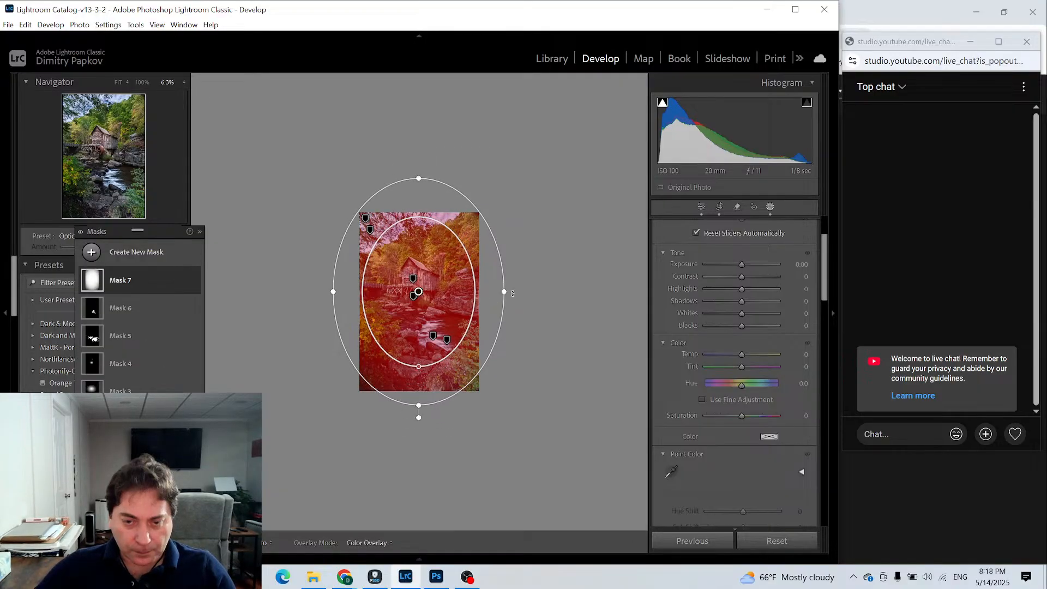
drag(512, 294, 493, 292)
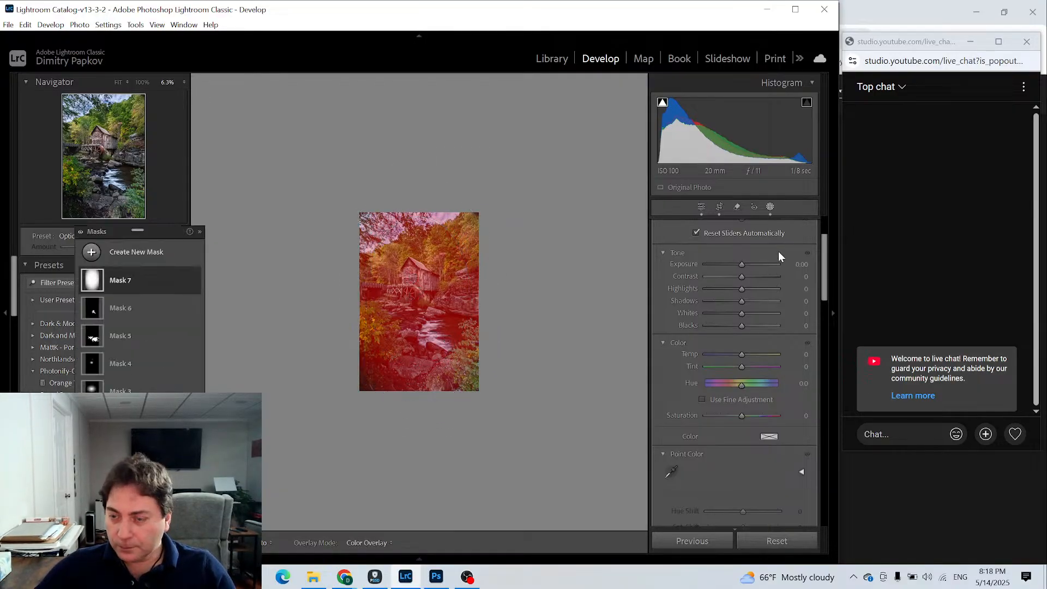
- Invert the radial gradient so it affects the photo's edges, and set its Exposure to -0.65
scroll(782, 259, up, 3)
click(796, 226)
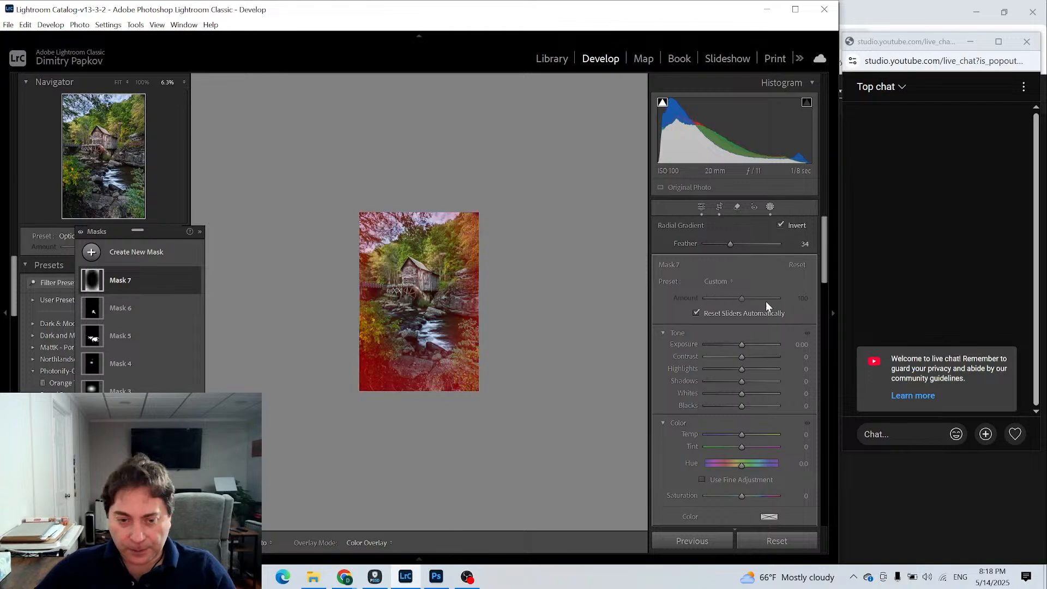
drag(423, 292, 415, 302)
drag(741, 344, 737, 334)
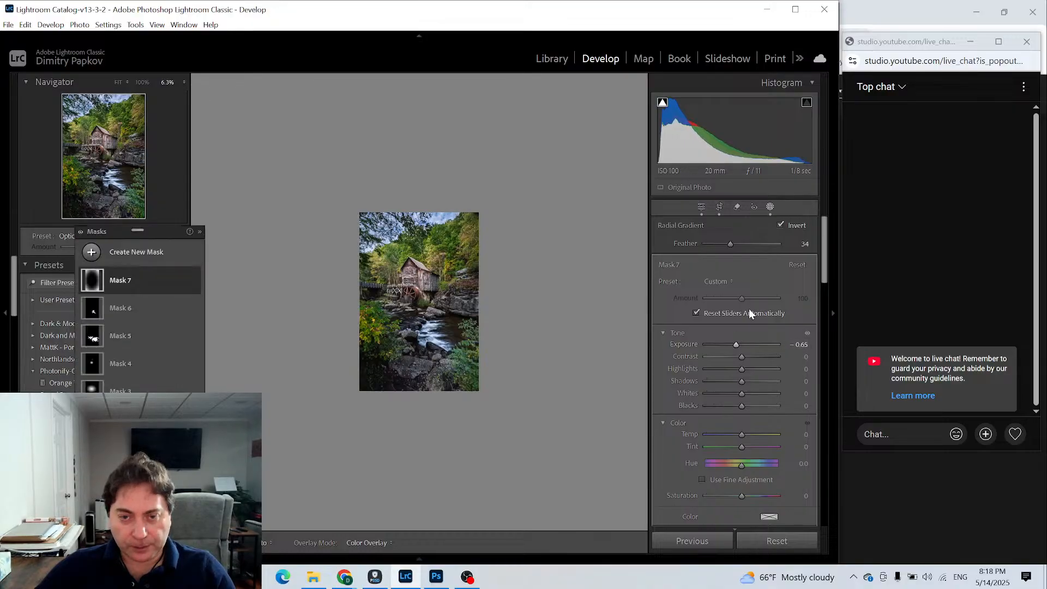
click(769, 207)
click(415, 314)
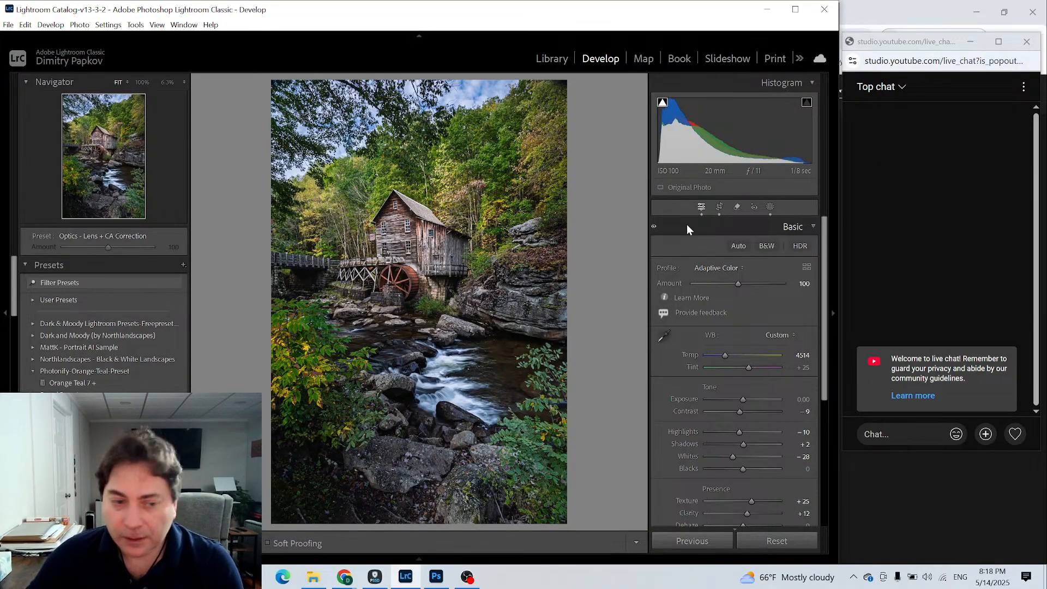
- Create a brush mask with Size 8, Feather 100 and Flow 23, and set its Contrast to 9 and Temp to 23
click(770, 209)
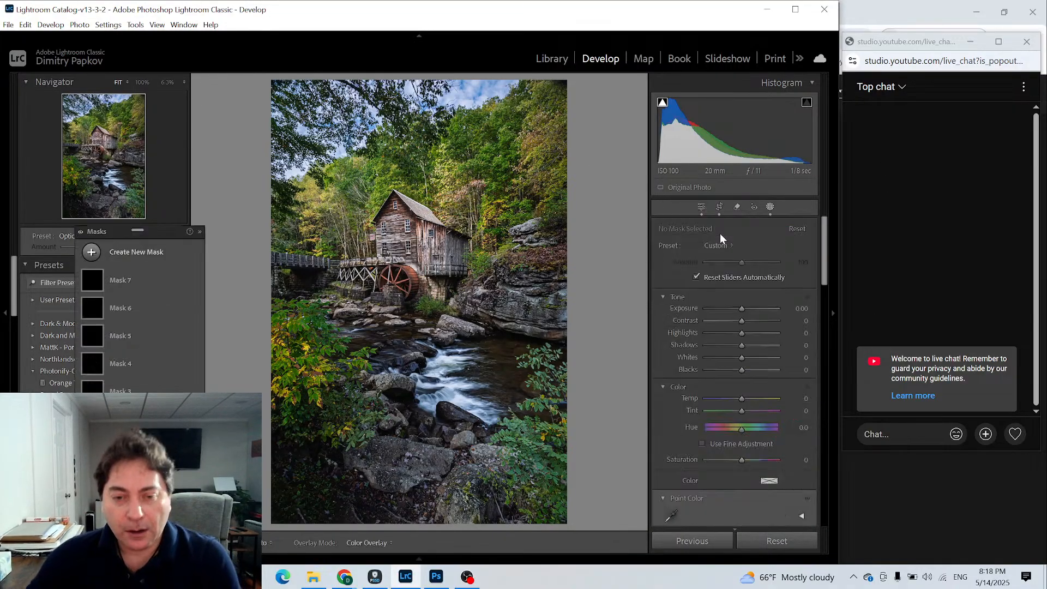
click(92, 252)
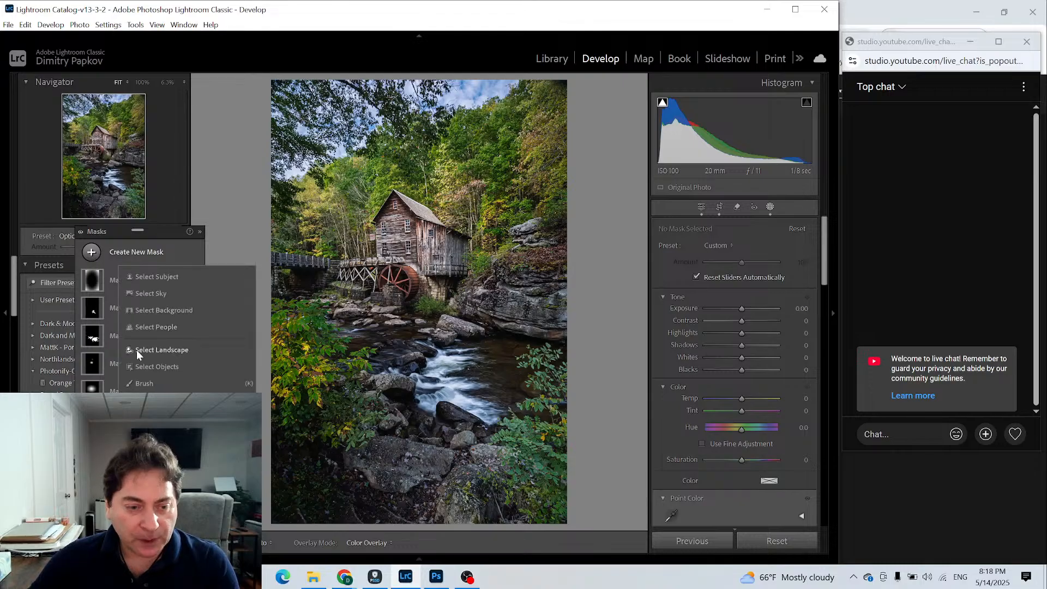
click(136, 384)
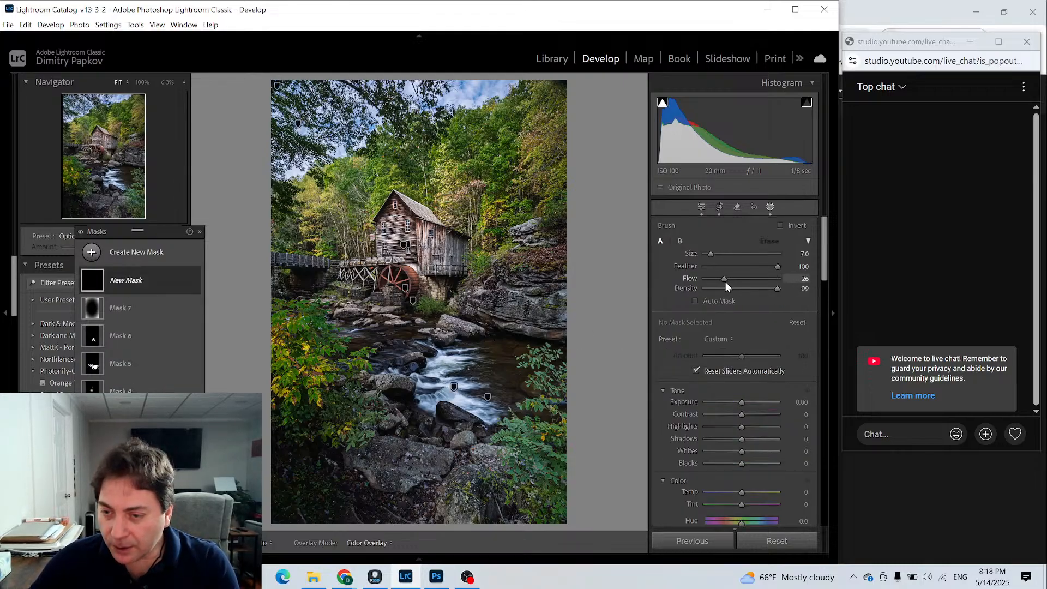
drag(724, 282, 722, 281)
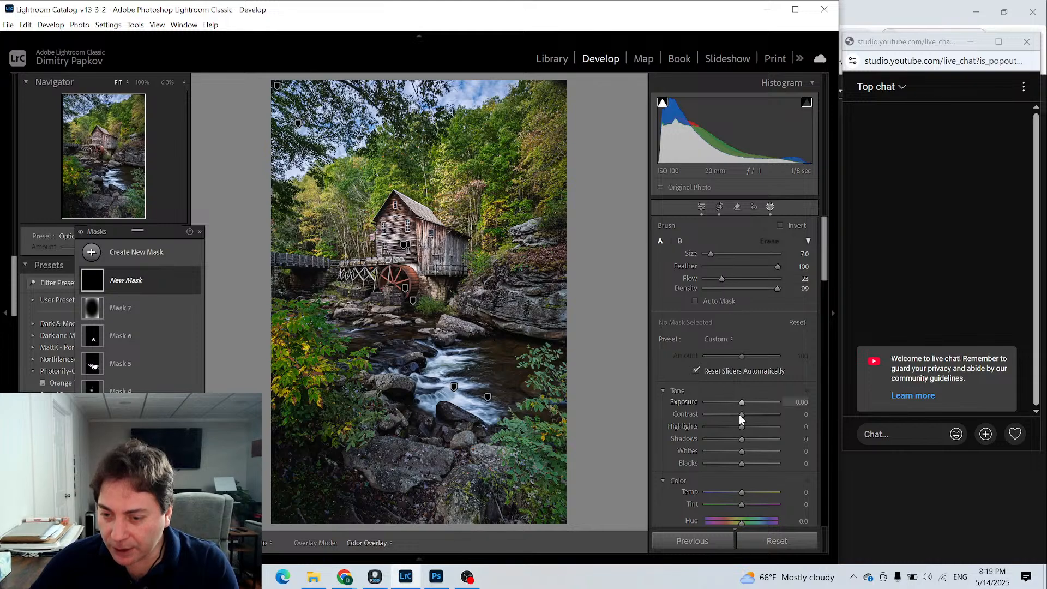
drag(744, 414, 745, 415)
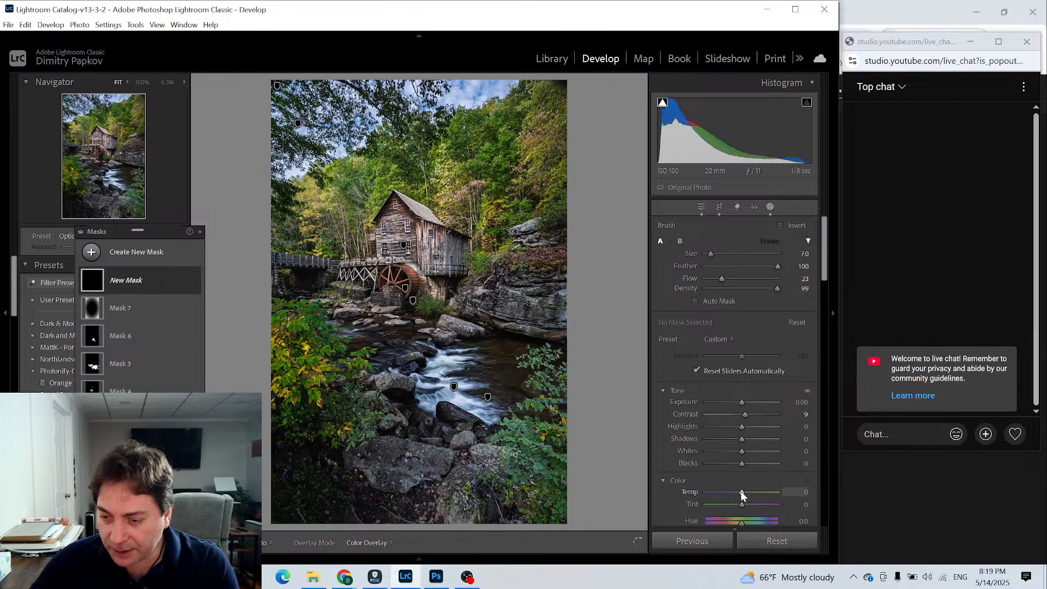
drag(741, 493, 749, 493)
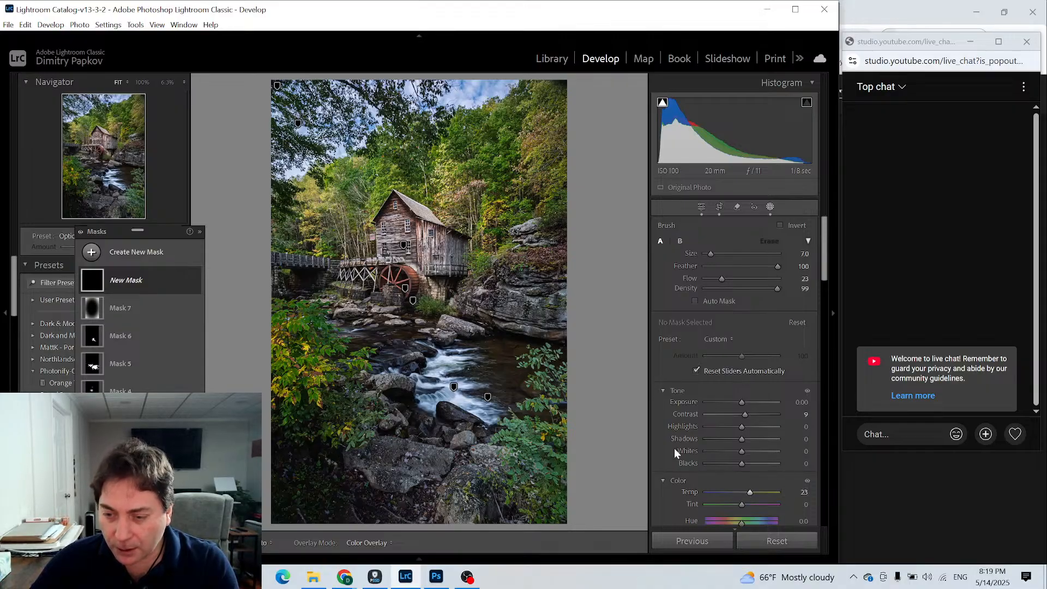
scroll(415, 167, up, 2)
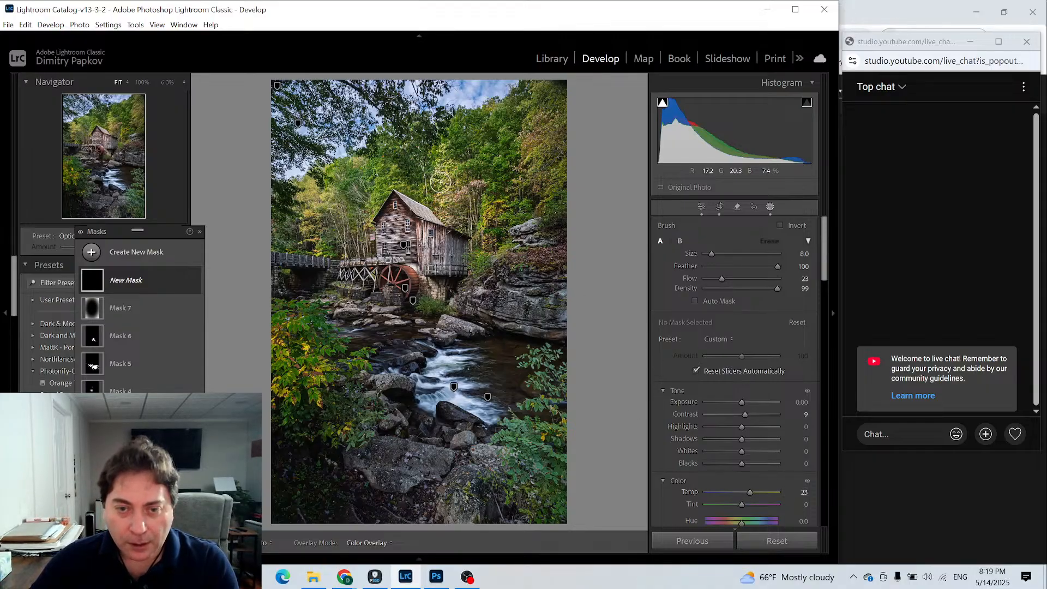
- Paint the mask over the yellow foliage behind the mill, on the near bush and on the trees along the far edge
mouse_move(445, 155)
mouse_down()
mouse_move(452, 207)
mouse_move(431, 150)
mouse_move(446, 175)
mouse_up()
mouse_move(392, 204)
mouse_down()
mouse_move(349, 182)
mouse_move(316, 204)
mouse_move(307, 198)
mouse_move(340, 187)
mouse_move(305, 218)
mouse_move(312, 230)
mouse_up()
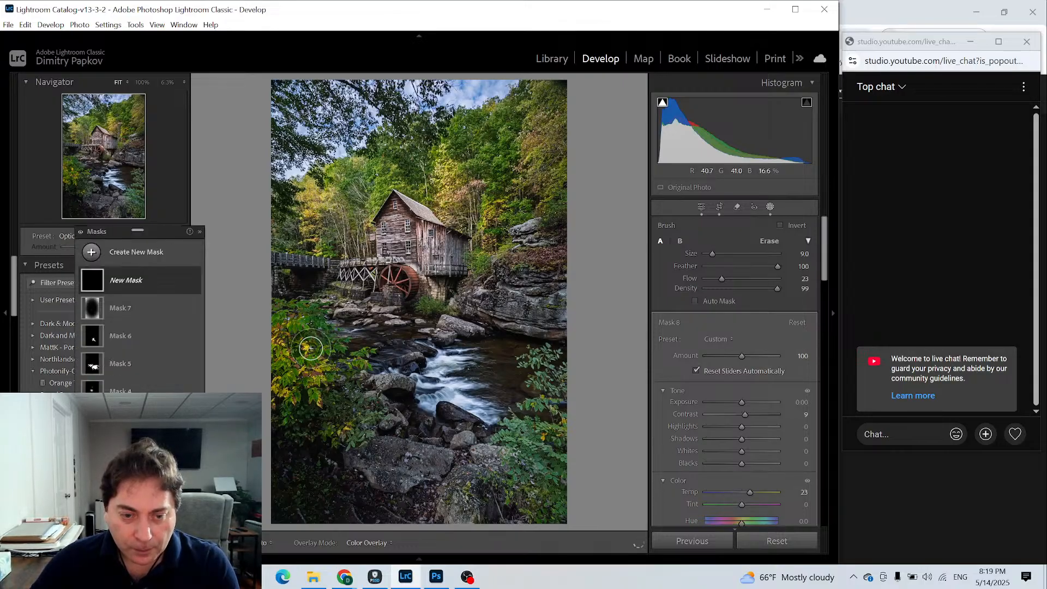
mouse_move(310, 348)
mouse_down()
mouse_move(314, 366)
mouse_move(289, 338)
mouse_move(305, 373)
mouse_move(299, 328)
mouse_move(306, 351)
mouse_move(316, 343)
mouse_up()
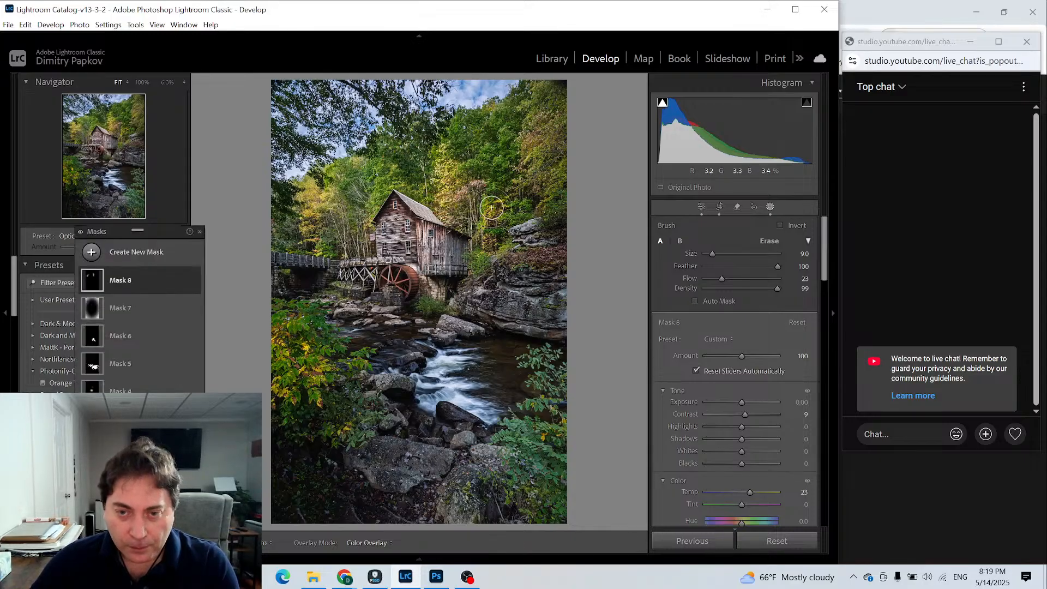
mouse_move(530, 105)
mouse_down()
mouse_move(534, 201)
mouse_move(524, 76)
mouse_move(547, 194)
mouse_move(527, 138)
mouse_move(543, 189)
mouse_move(529, 188)
mouse_move(509, 129)
mouse_move(530, 144)
mouse_move(539, 194)
mouse_move(535, 112)
mouse_move(552, 198)
mouse_up()
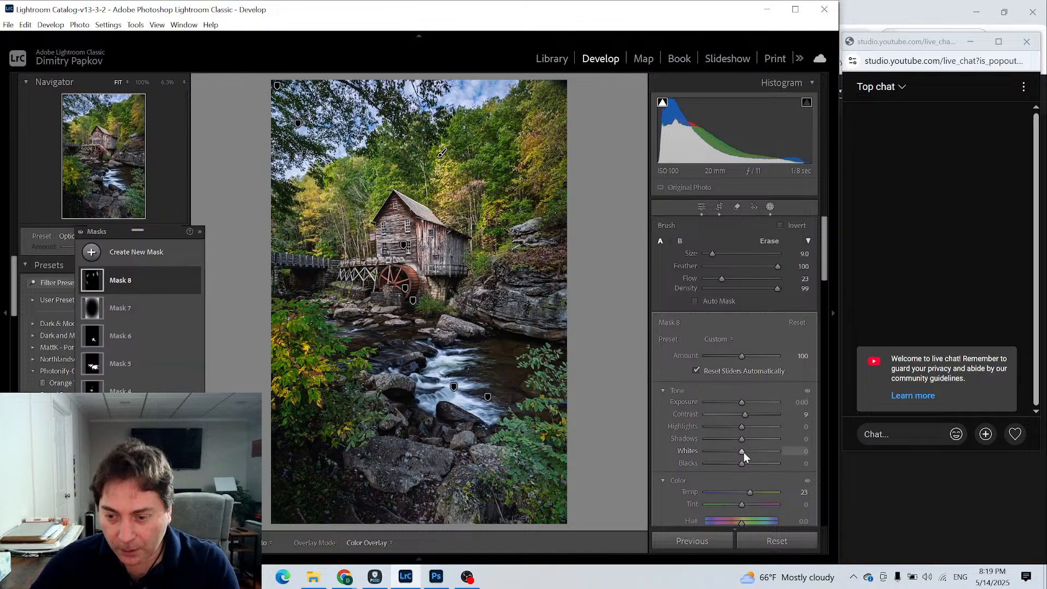
- Set the yellow foliage mask's Whites to 24, Blacks to -13 and Saturation to 12
drag(743, 452, 752, 458)
key(h)
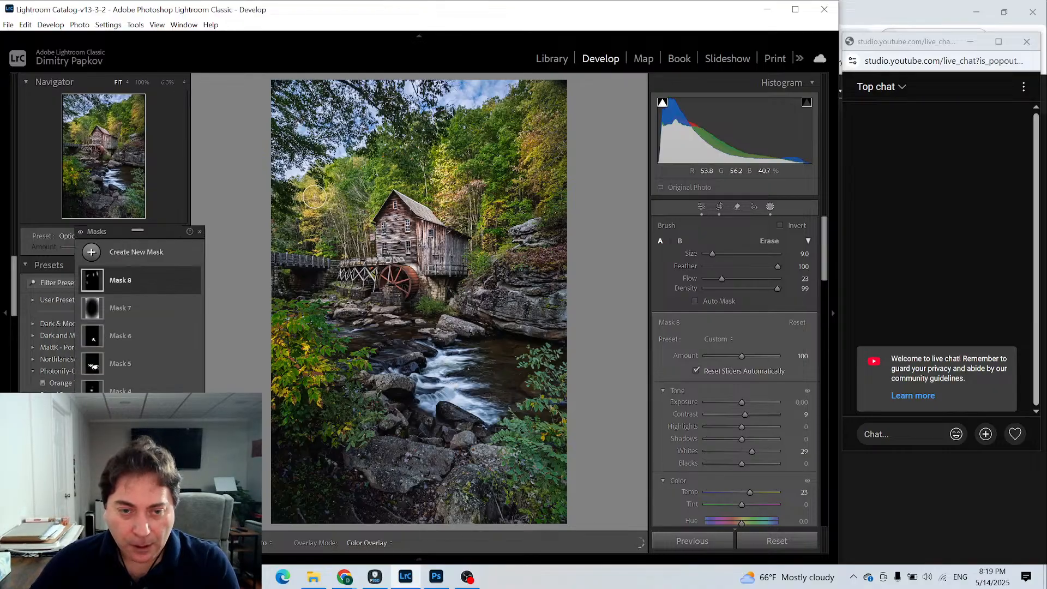
key(h)
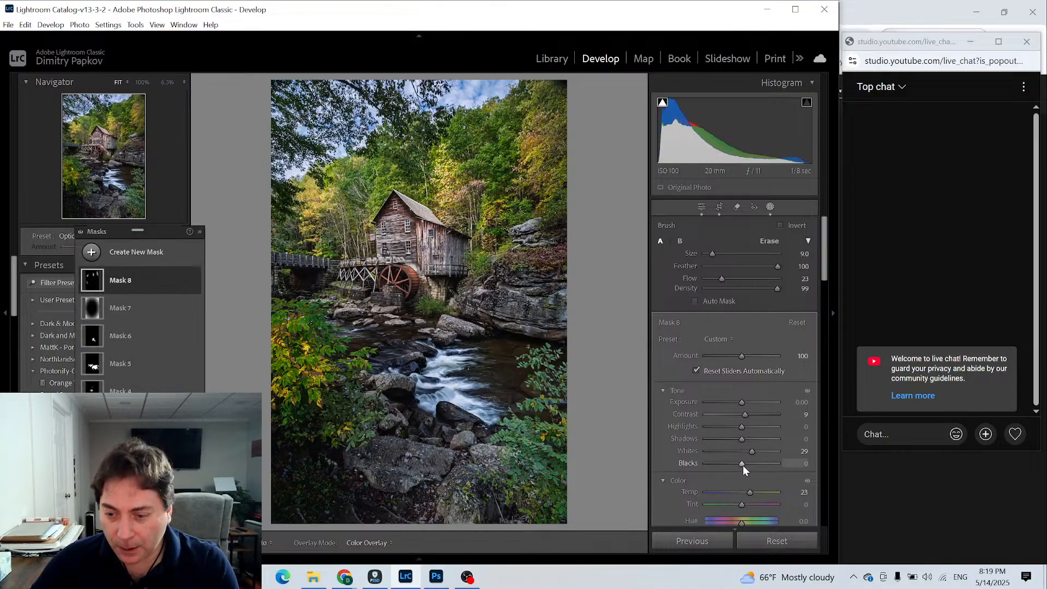
drag(750, 455, 737, 463)
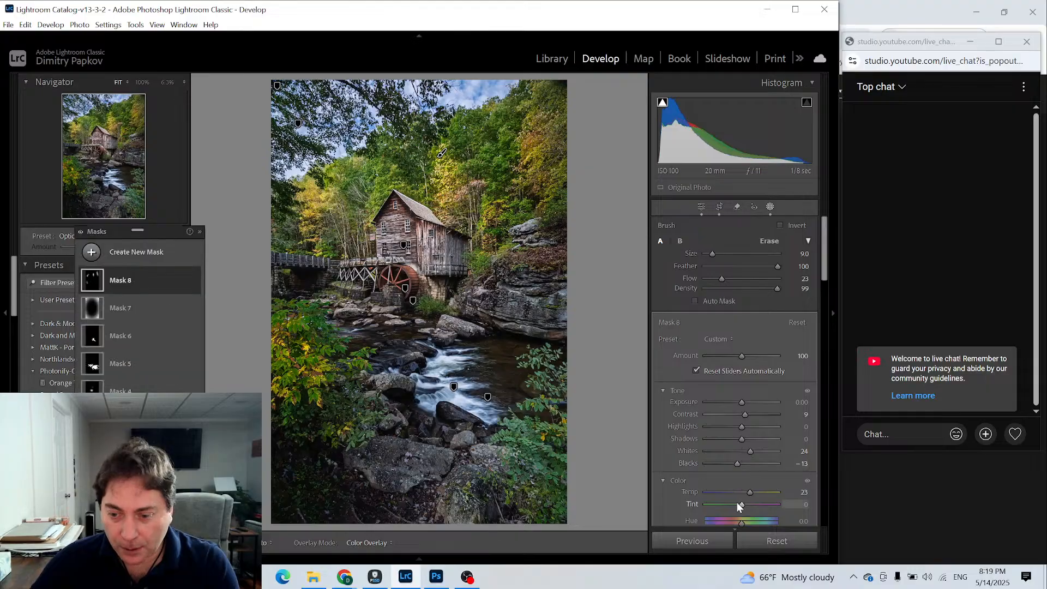
scroll(763, 505, down, 5)
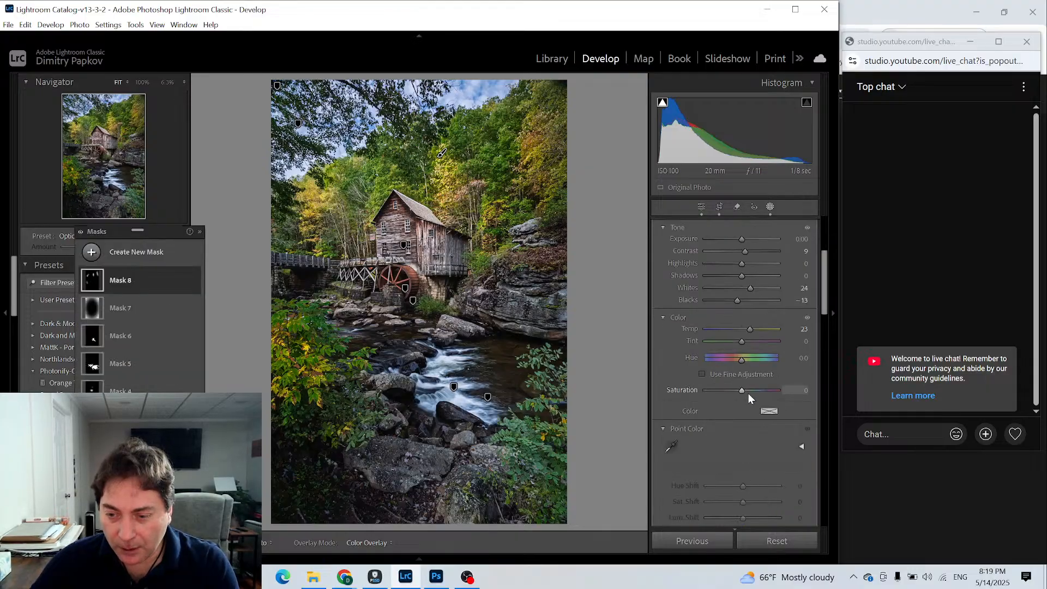
drag(743, 390, 744, 391)
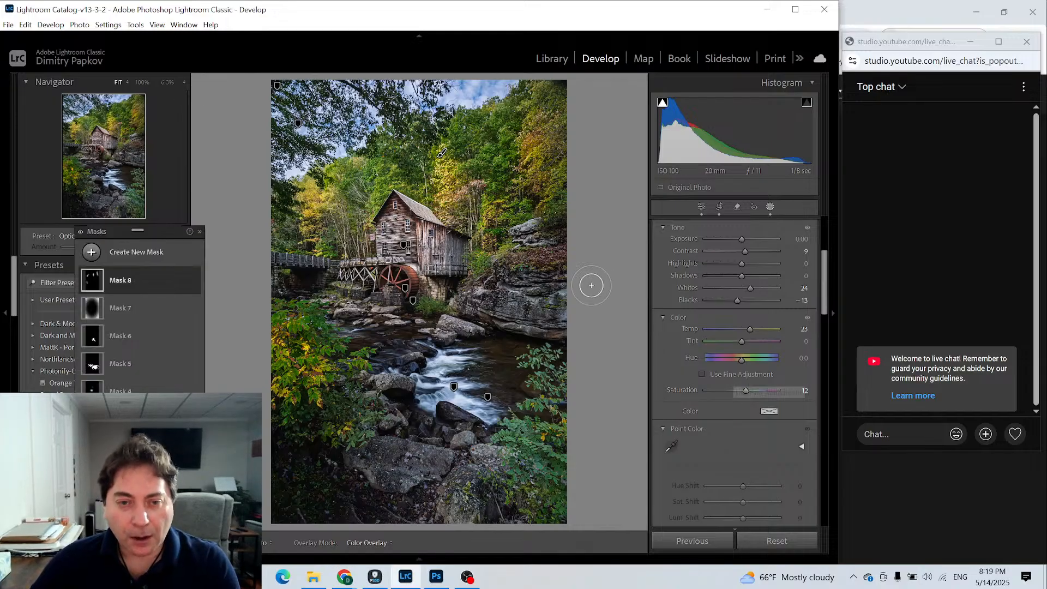
- Create another brush mask with Shadows at -8 and Blacks at -14
click(91, 252)
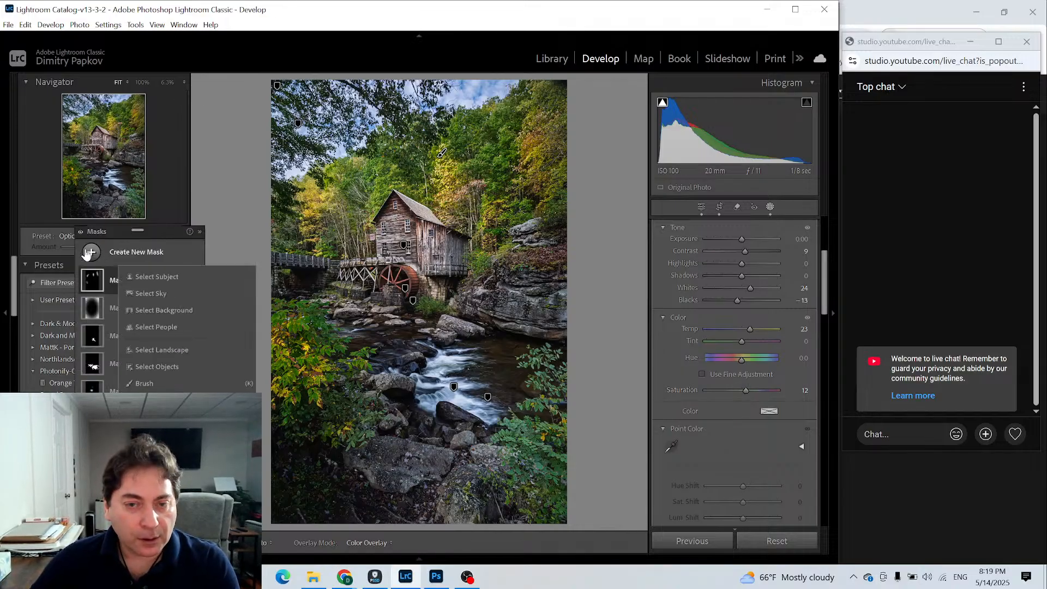
click(145, 384)
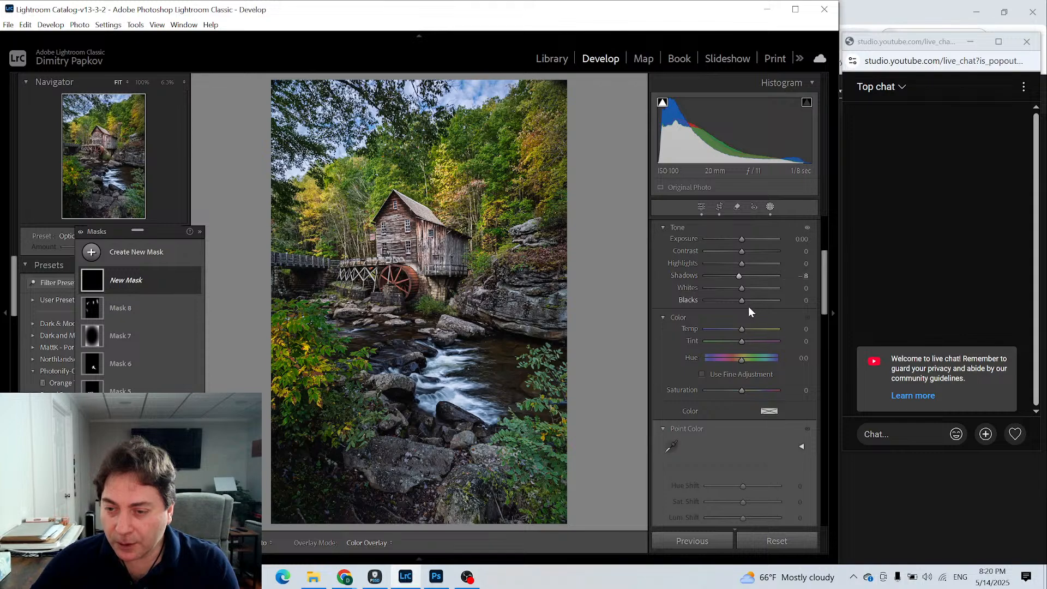
drag(741, 299, 734, 299)
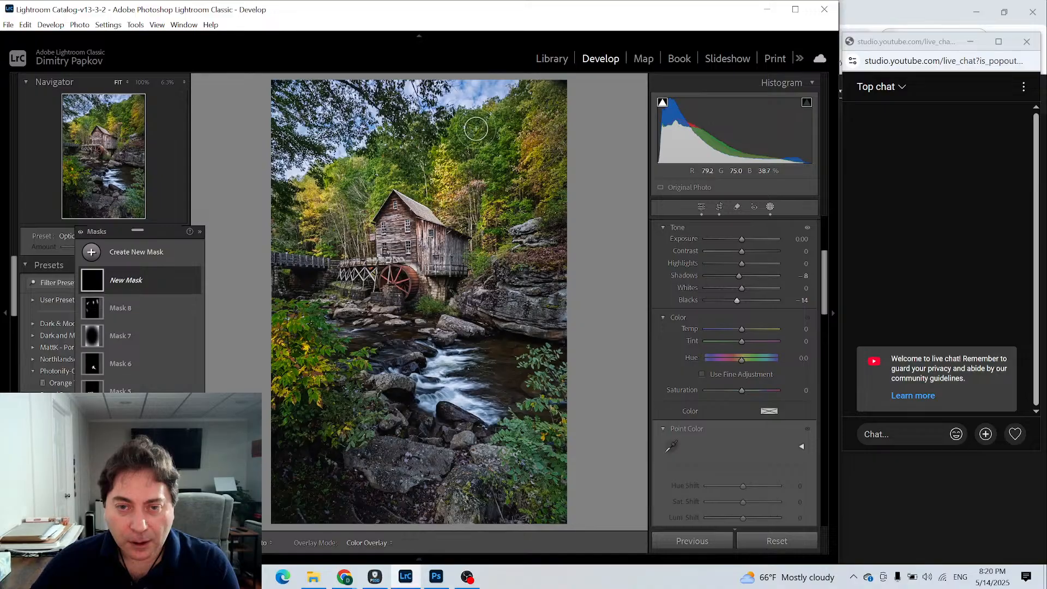
- Paint the darkening mask over the green trees behind the mill and set its Exposure to -0.70
key(h)
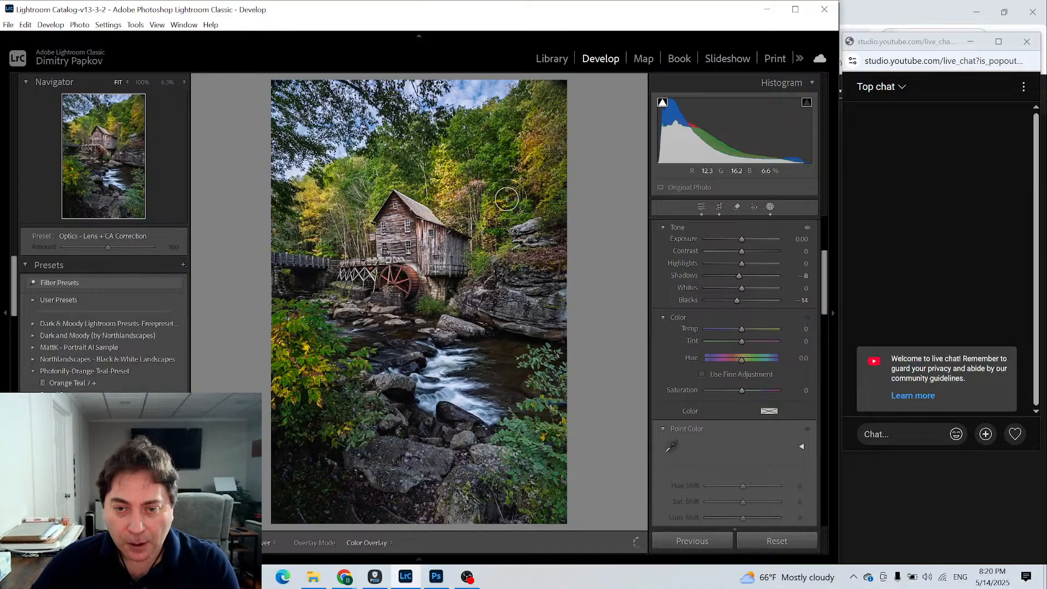
key(h)
drag(741, 240, 735, 241)
key(h)
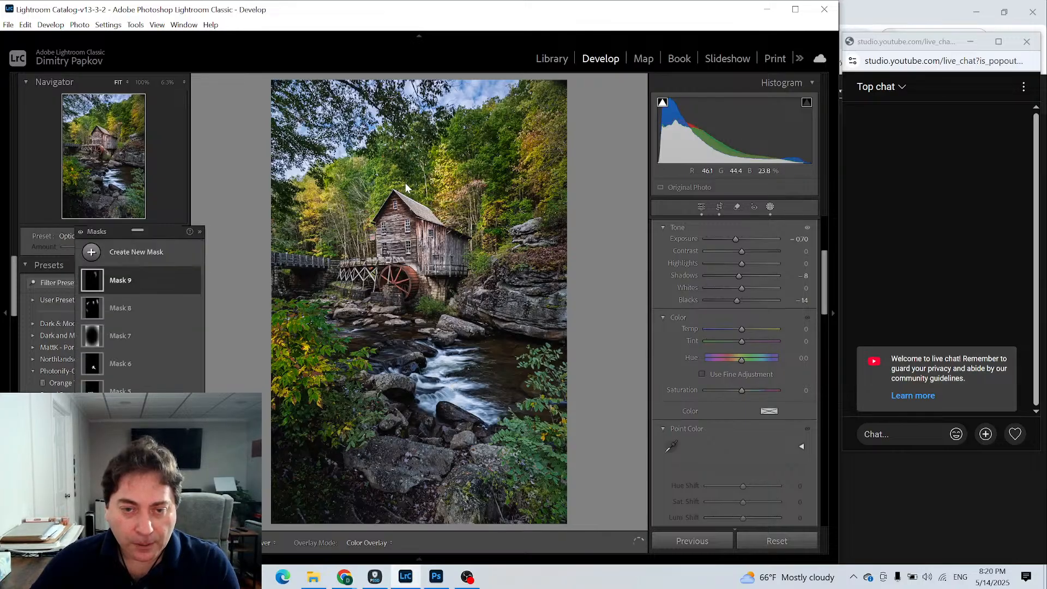
- Paint more of the darkening brush mask over the green trees above the mill and onto the mill's roof
key(h)
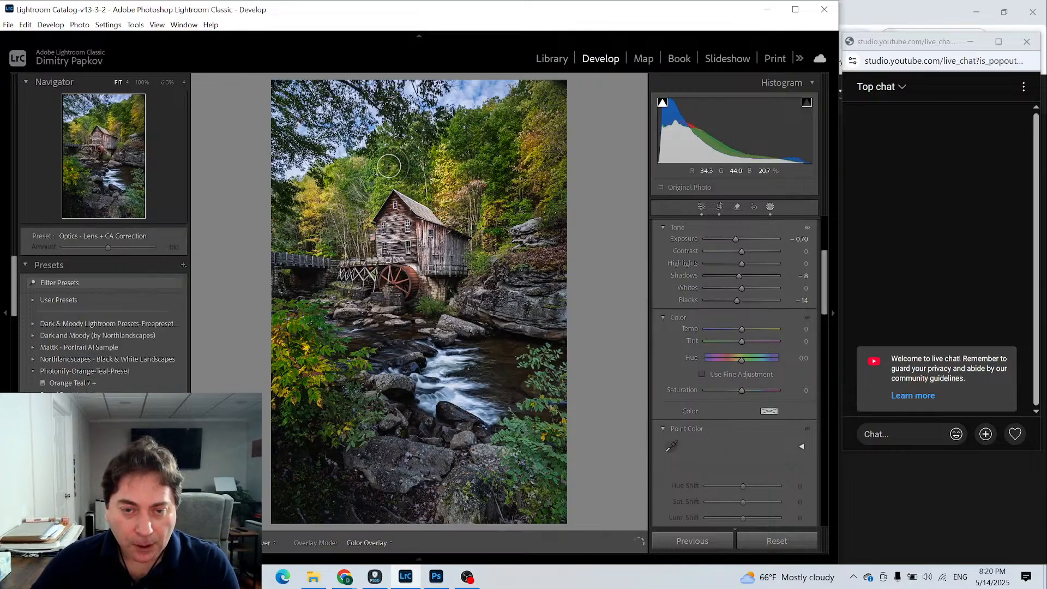
key(h)
key(h)
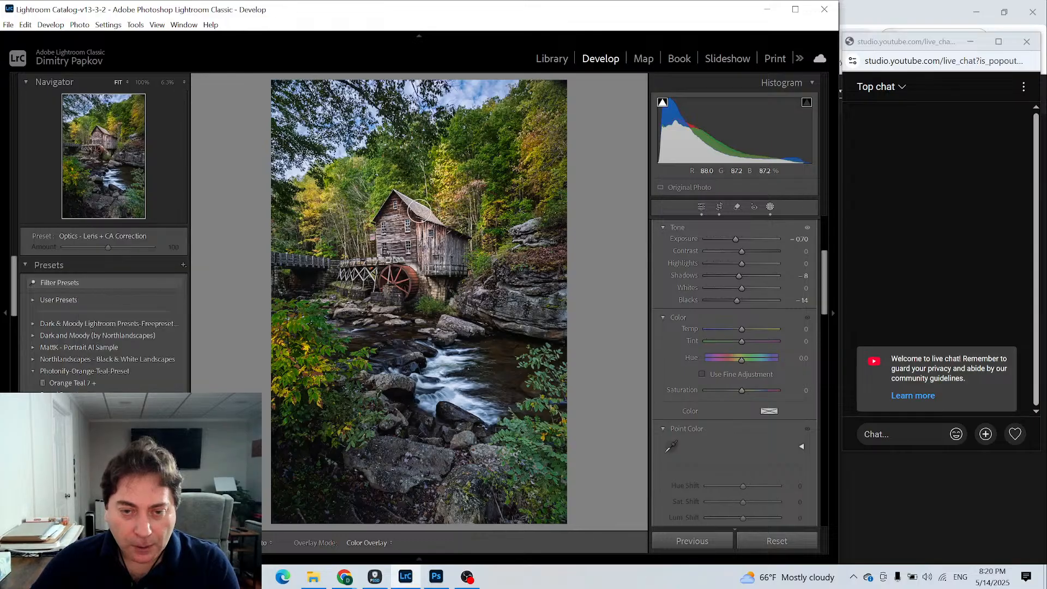
key(h)
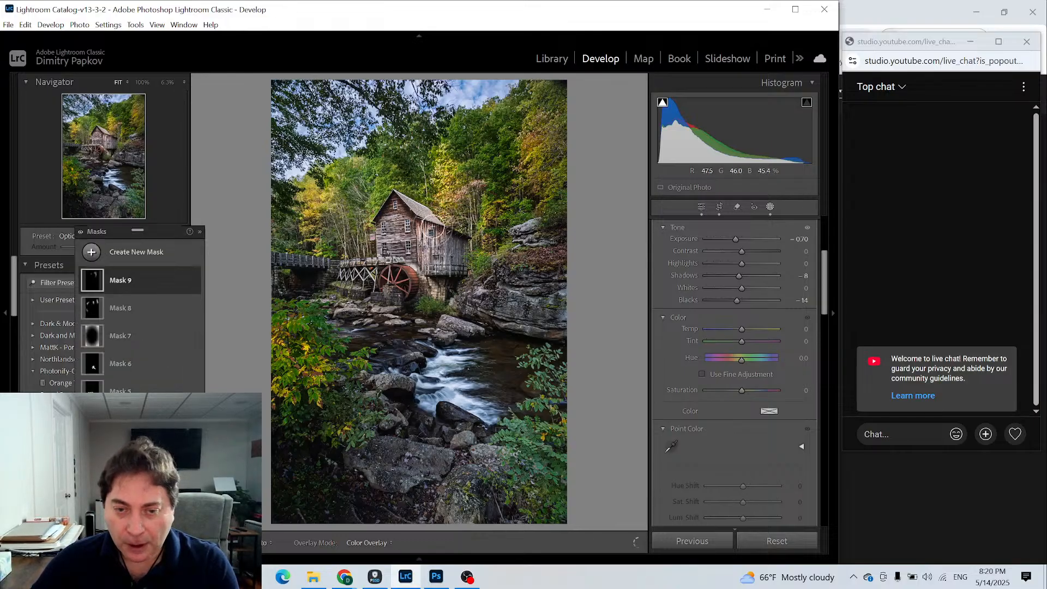
- Turn on Auto Mask, set the brush size to 8.0 and paint the darkening mask over the mill's roof
scroll(719, 315, up, 3)
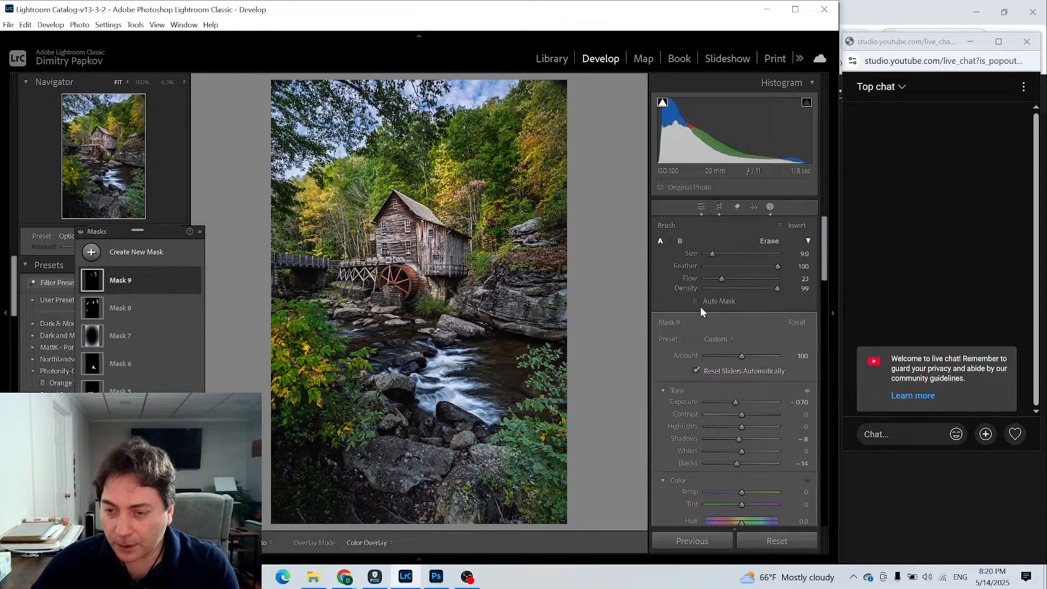
key(bracketleft)
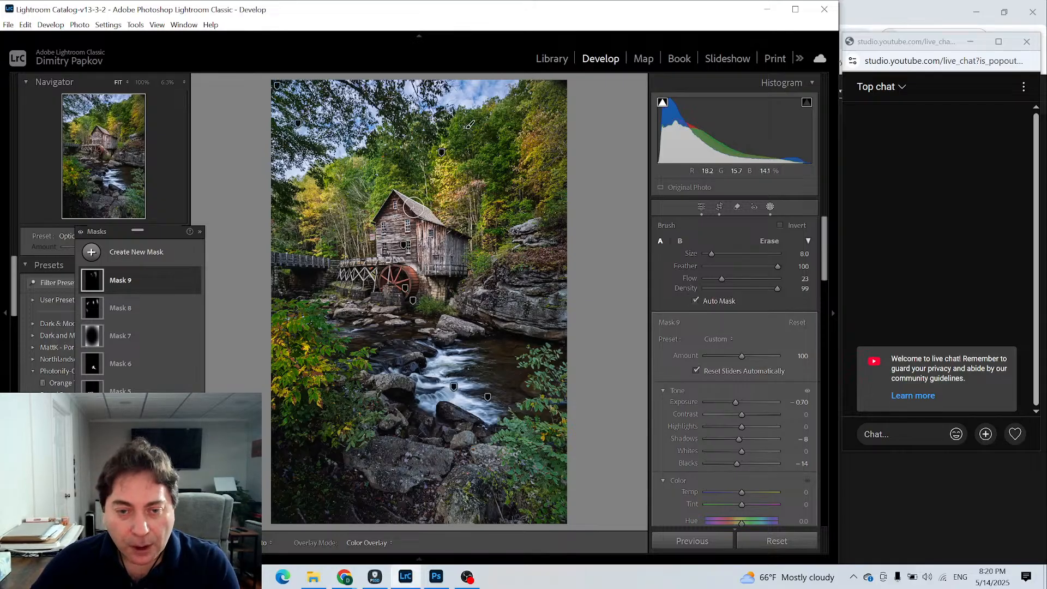
key(h)
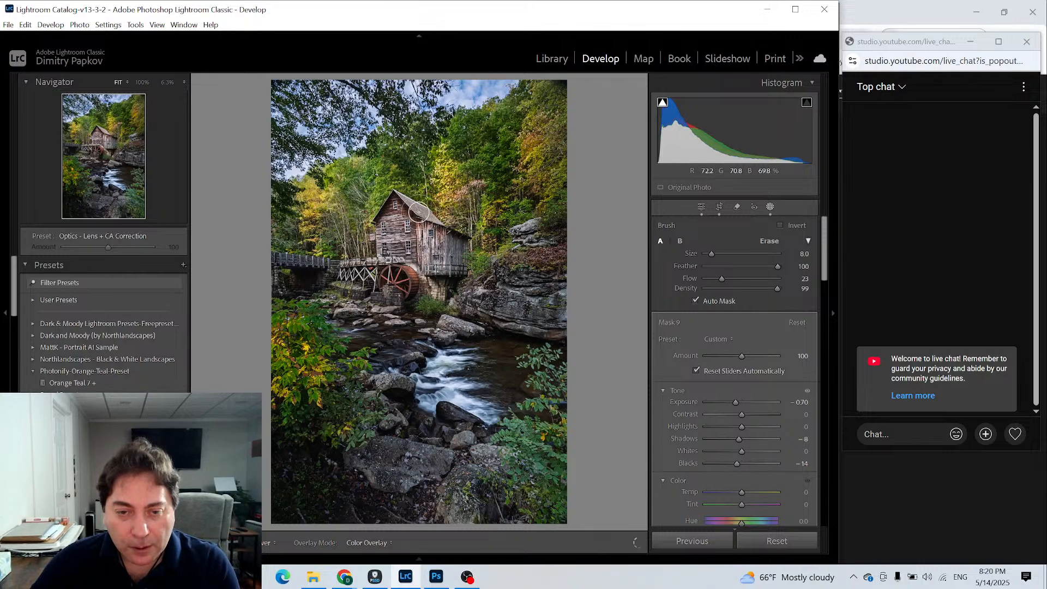
key(h)
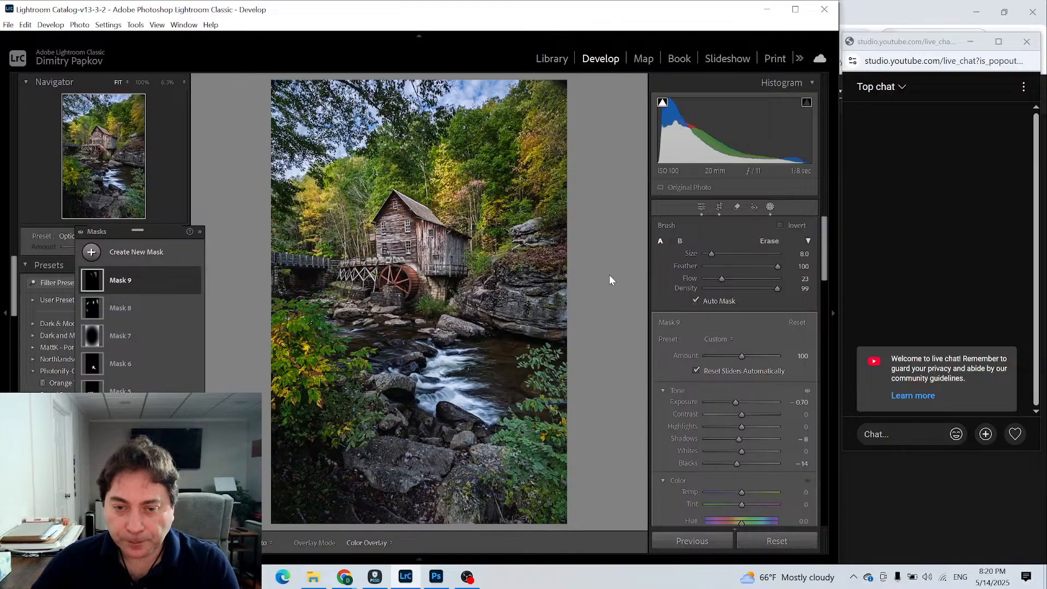
- With Auto Mask off, paint the darkening mask over the trees on both sides of the mill and the rock ledge at the photo's right edge
drag(473, 225, 464, 216)
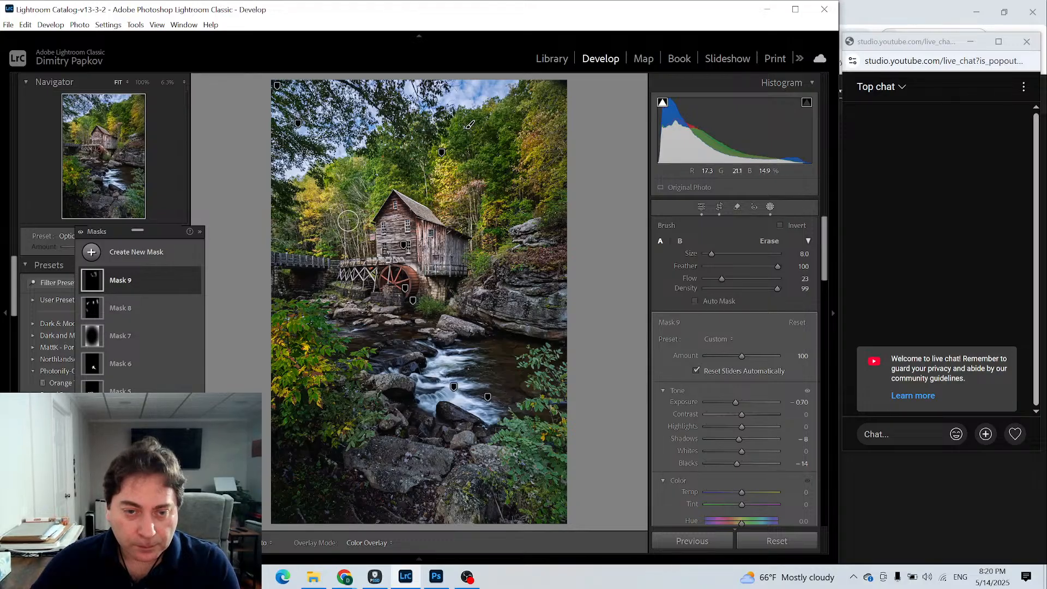
key(h)
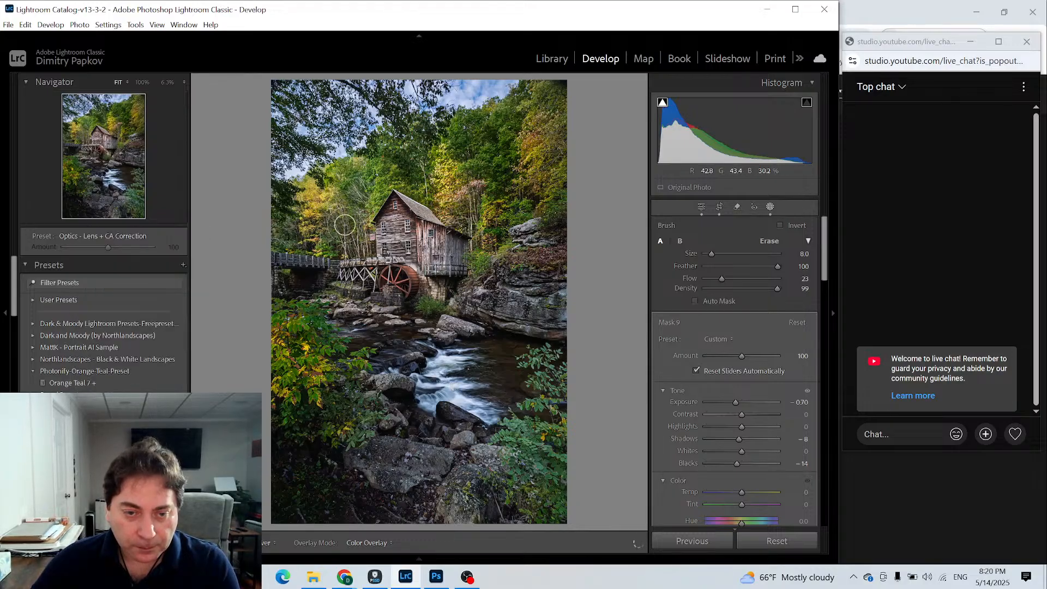
key(h)
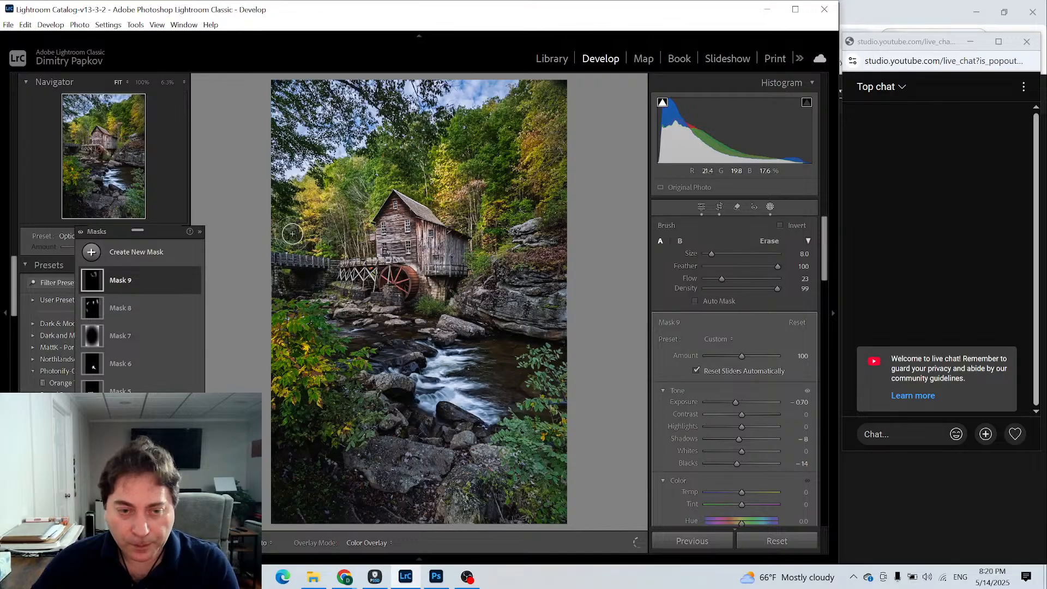
key(h)
key(h)
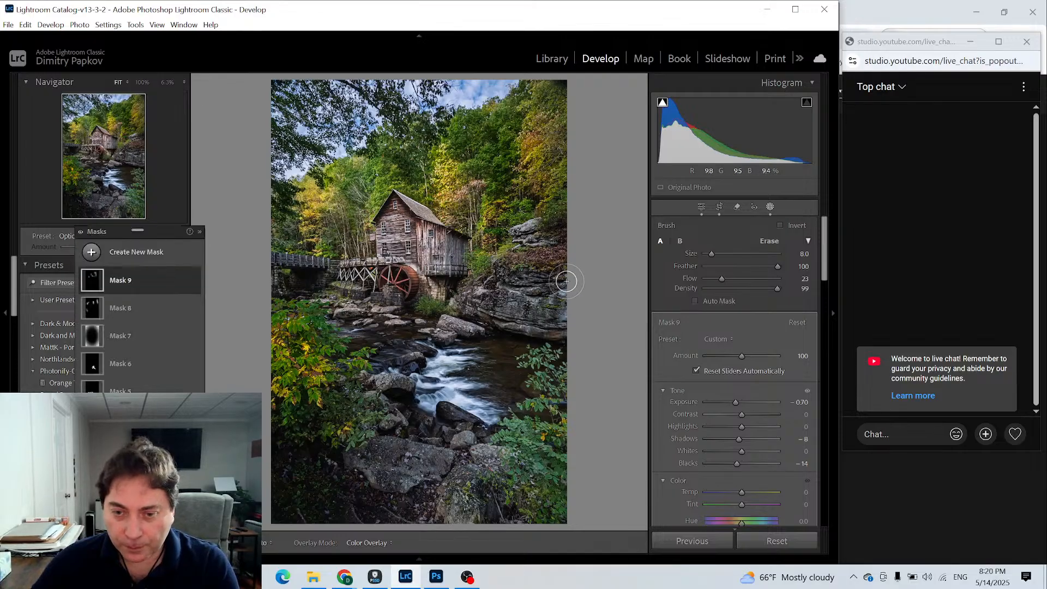
- Enlarge the brush to size 15.0 and darken the right bank and the lower-right foreground bushes
key(h)
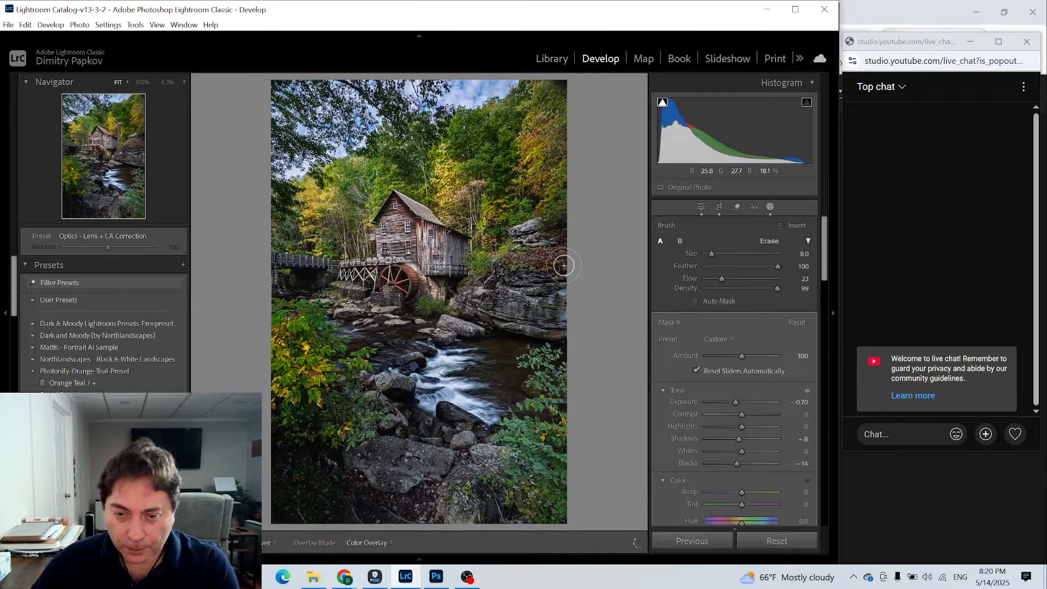
key(bracketright)
key(h)
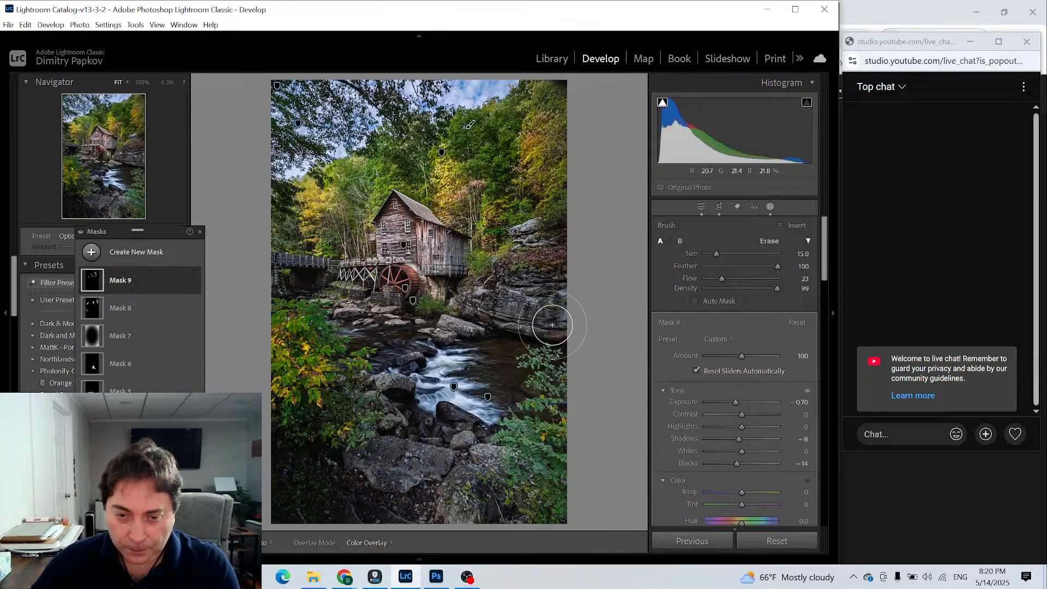
key(h)
key(bracketright)
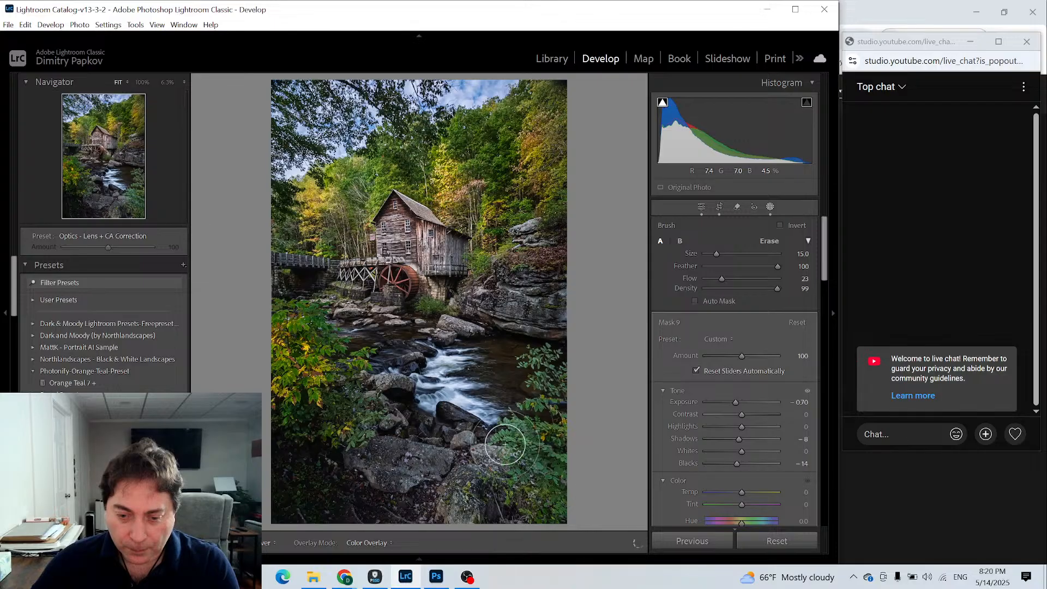
key(h)
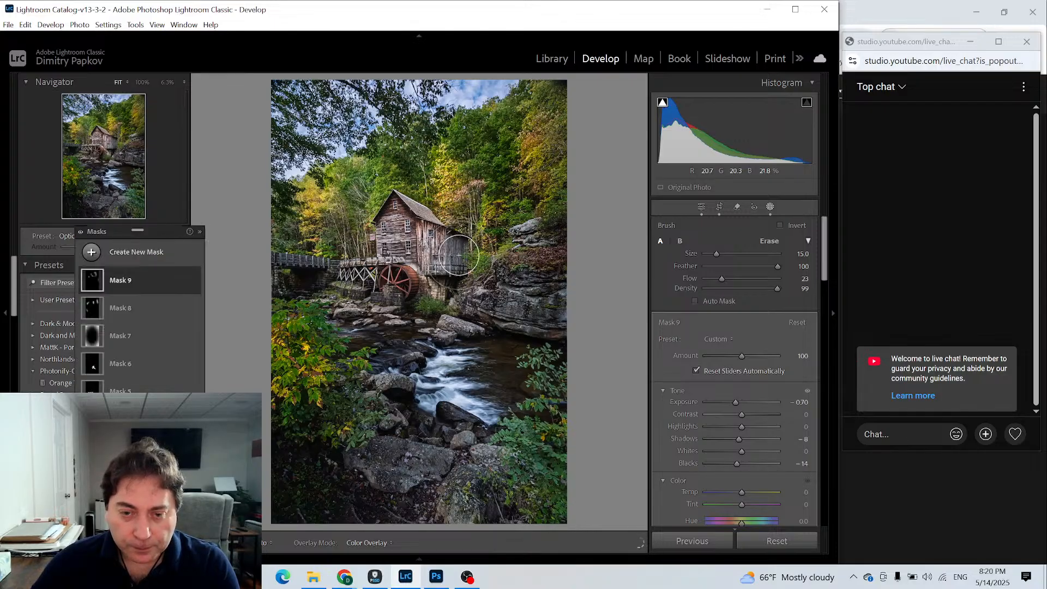
- Turn on Auto Mask, set the brush size to 9.0 and darken the mill's side wall, roof, waterwheel area and stream rocks
scroll(458, 255, down, 3)
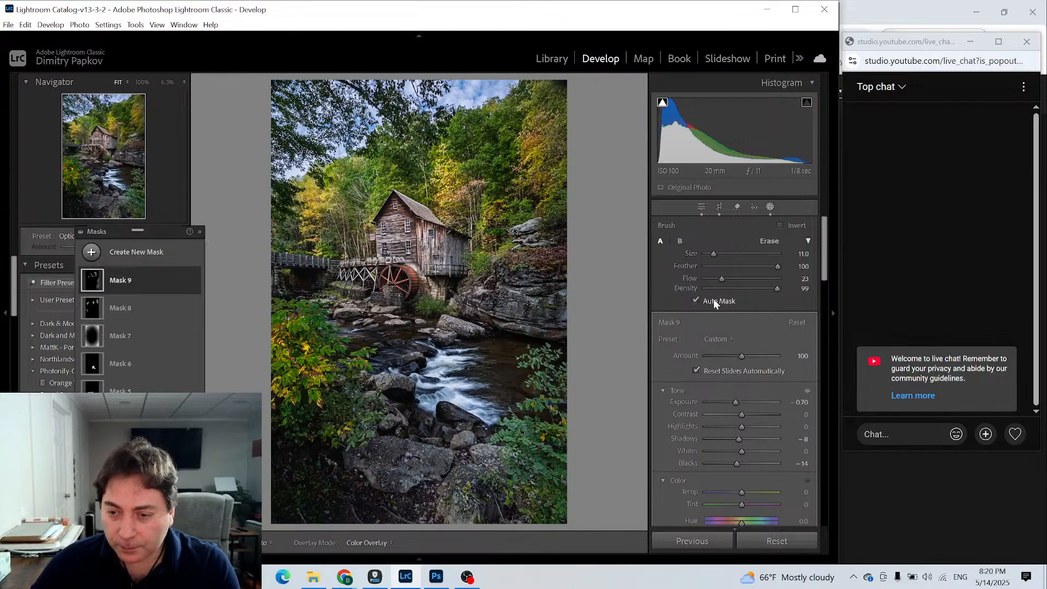
scroll(446, 261, down, 2)
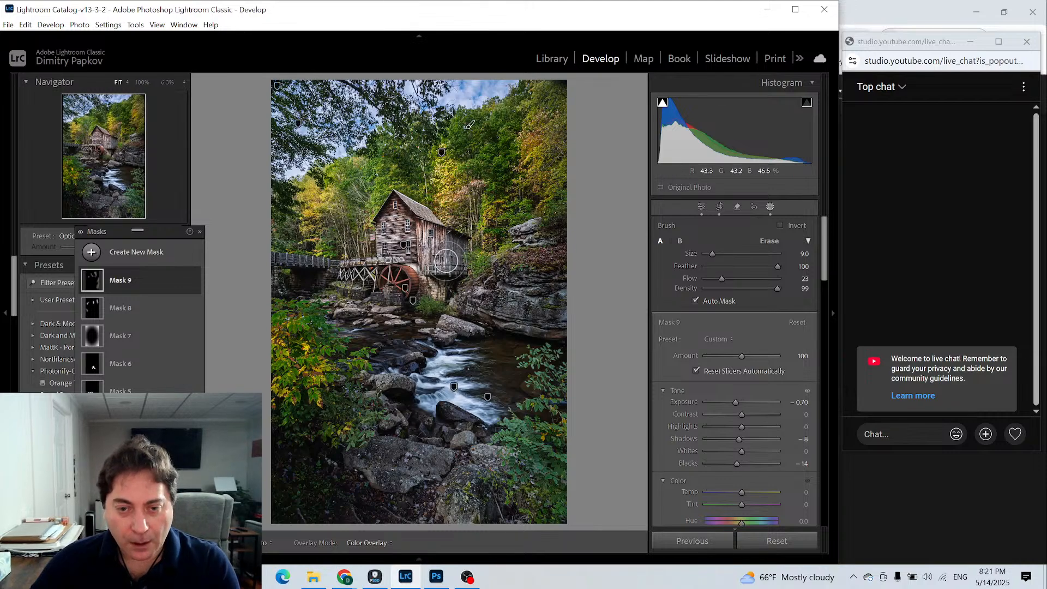
key(h)
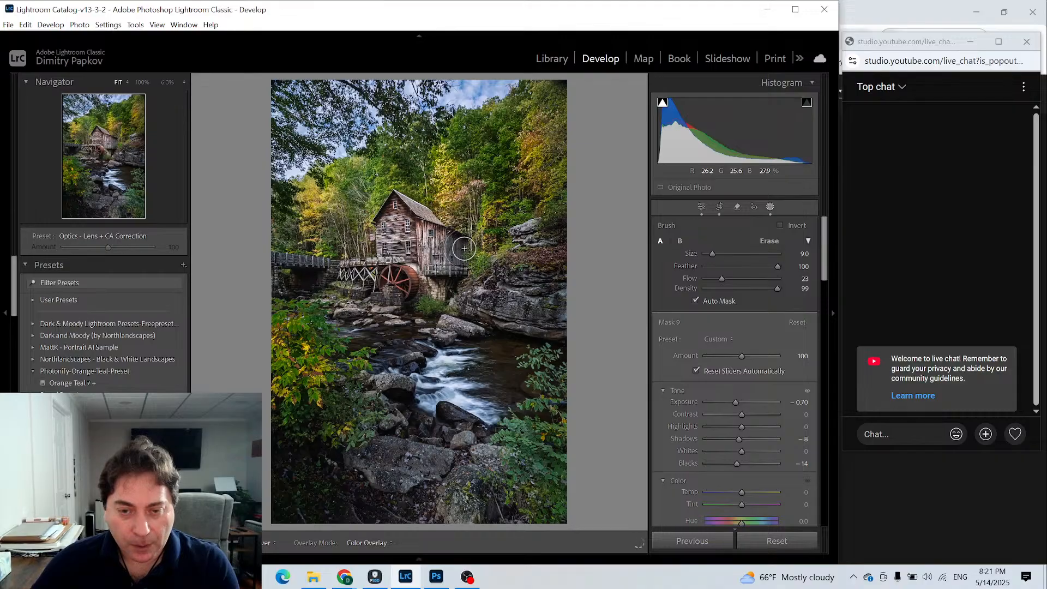
key(h)
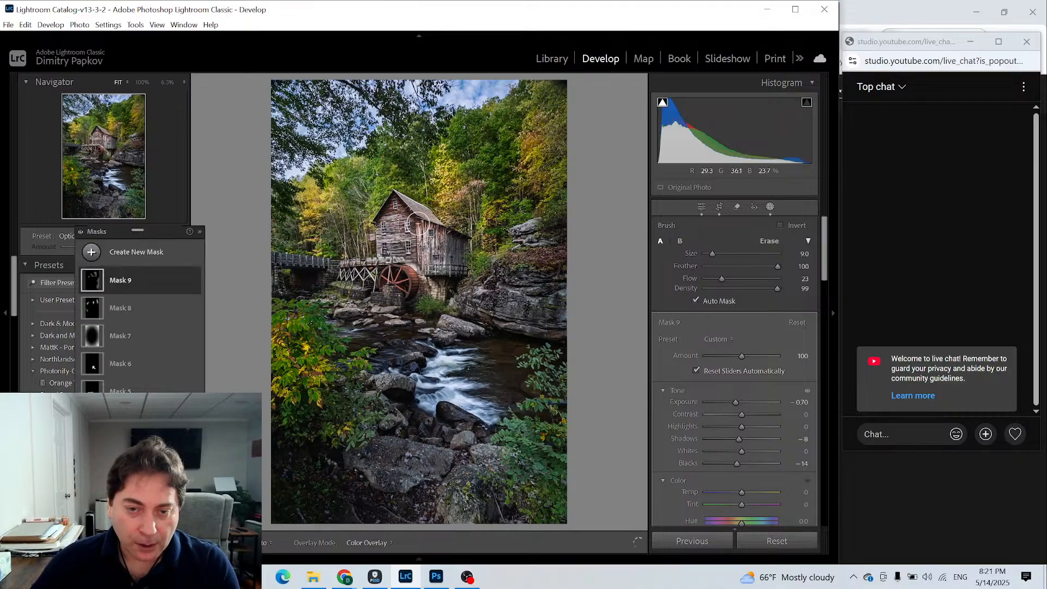
key(h)
drag(439, 265, 439, 239)
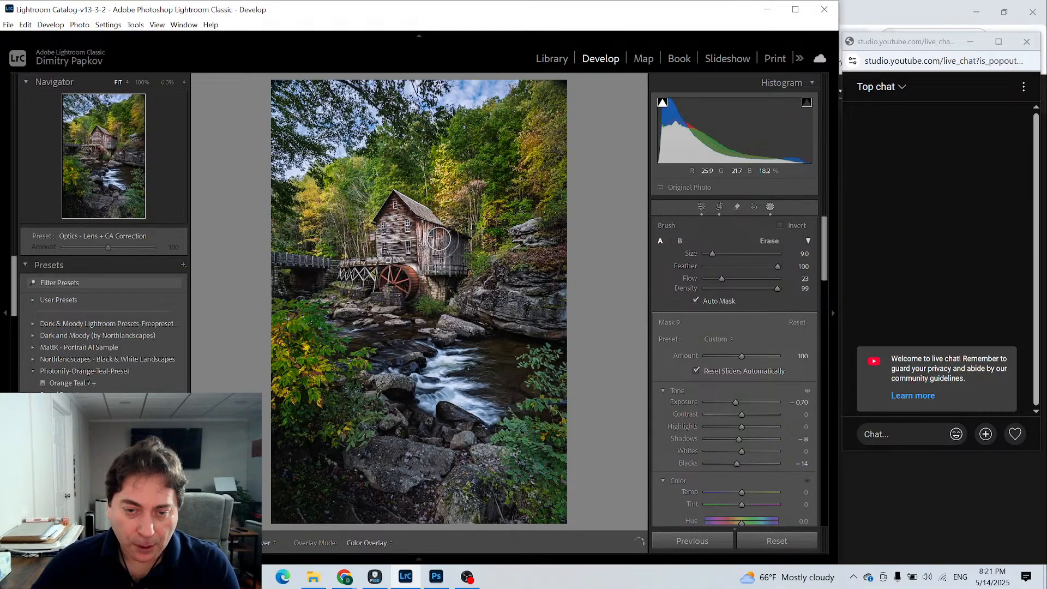
key(h)
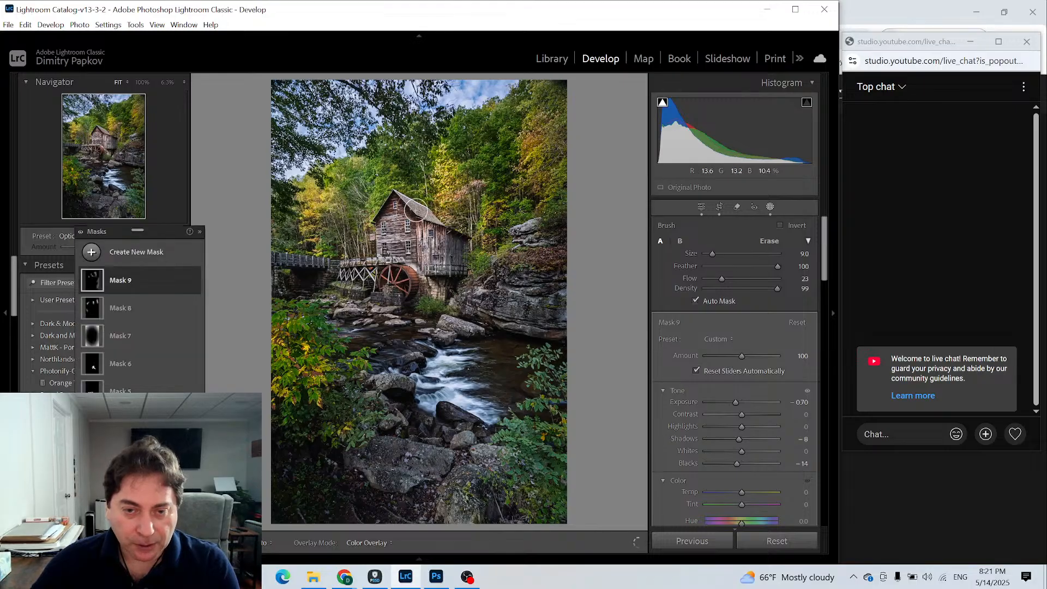
key(h)
click(408, 210)
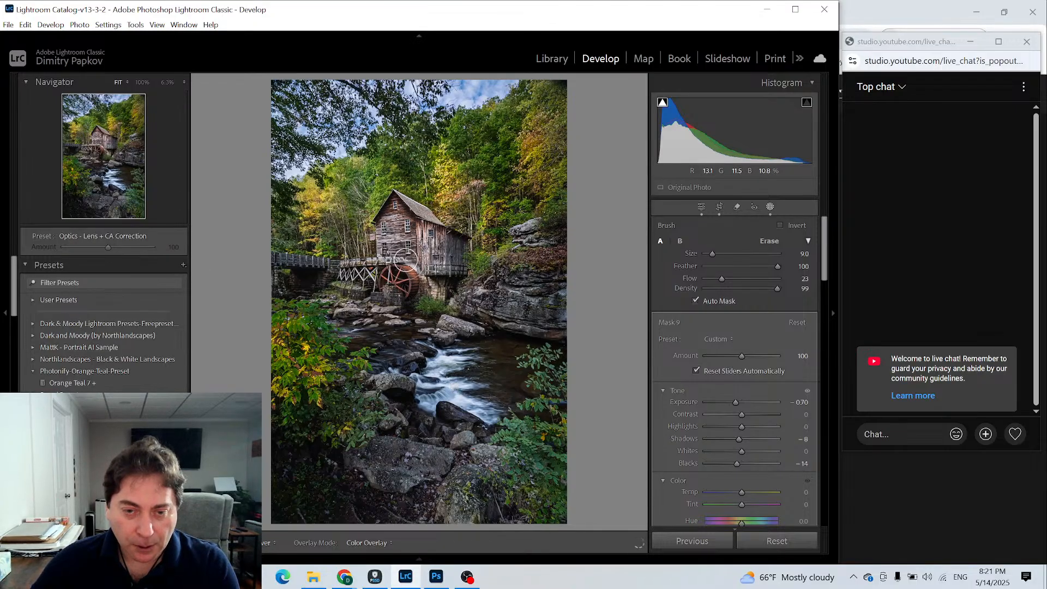
drag(405, 260, 415, 303)
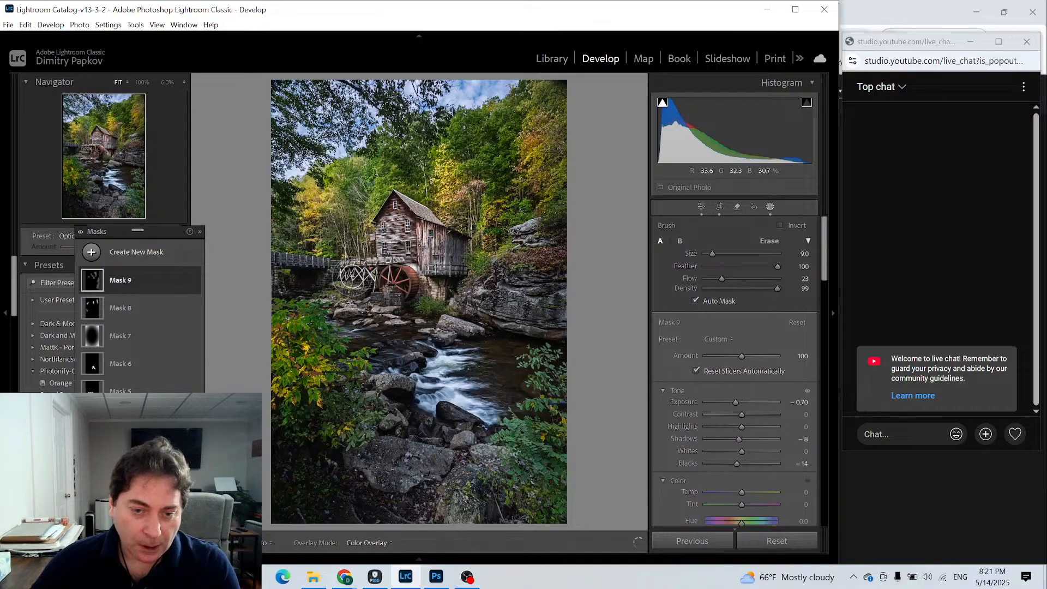
key(h)
key(h)
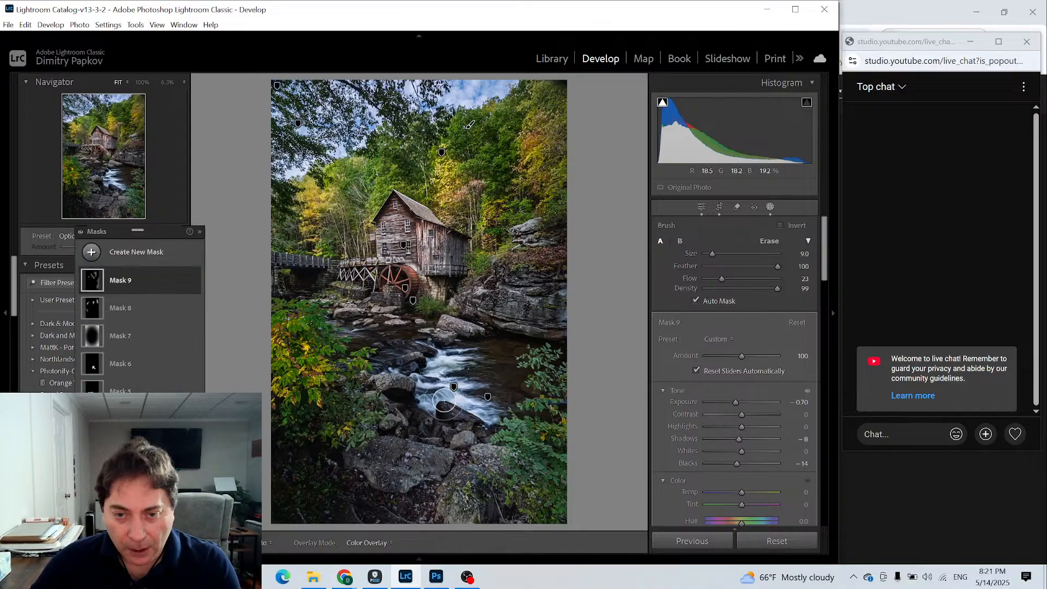
- Return to the yellow foliage mask, Mask 8, and brush it over the wooden walkway beside the mill
click(103, 312)
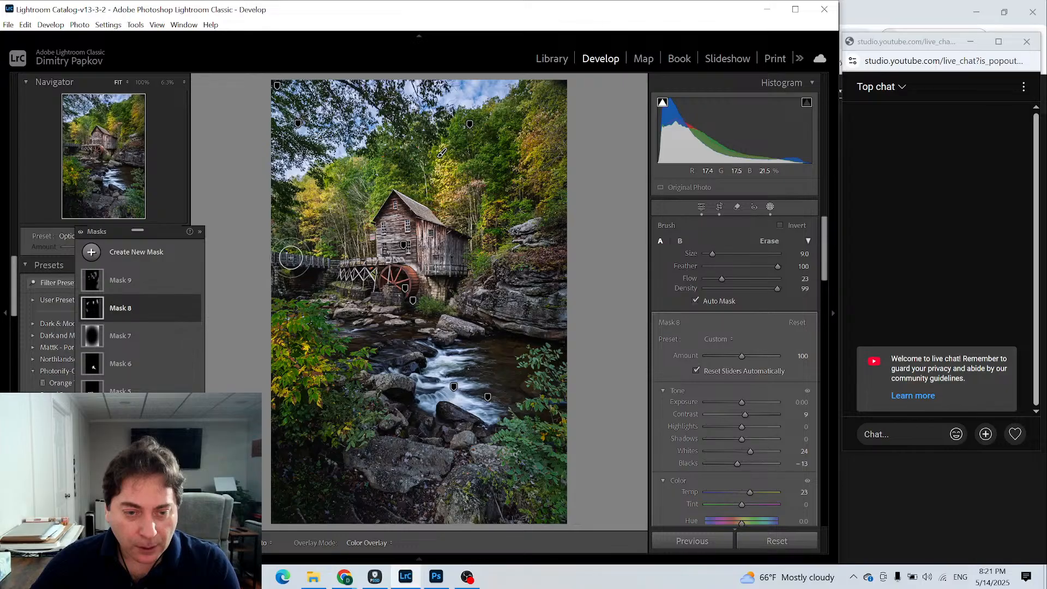
key(h)
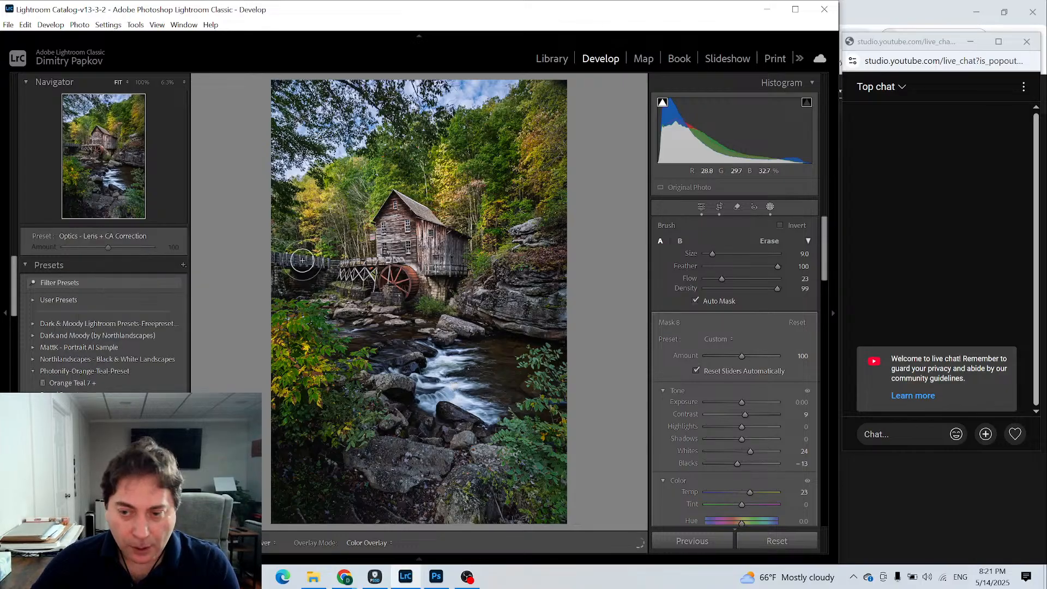
mouse_move(302, 260)
mouse_down()
mouse_move(327, 262)
mouse_move(304, 264)
mouse_up()
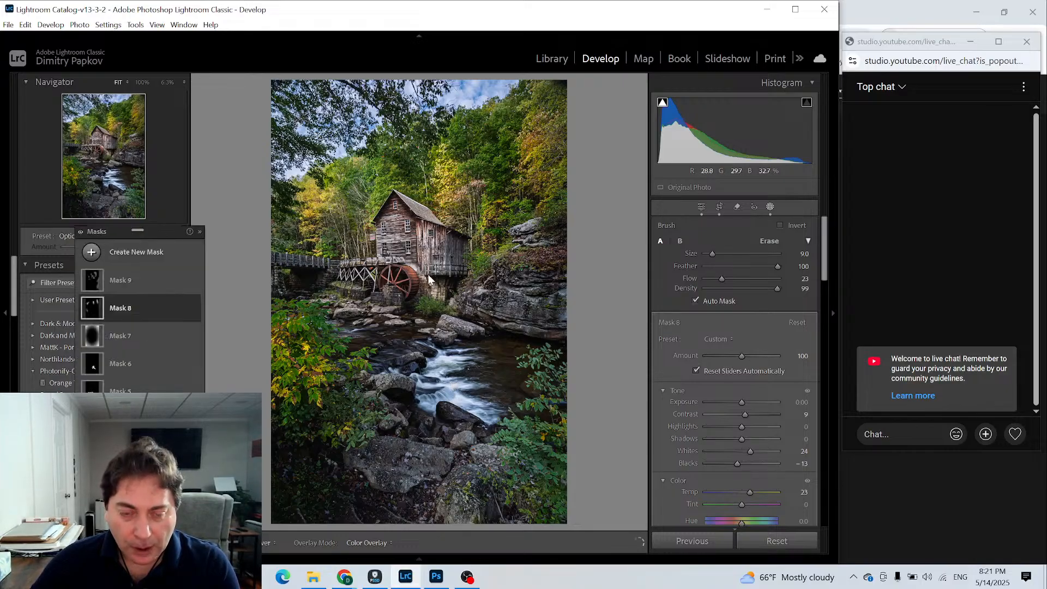
- Create a radial gradient mask over the wooden walkway at the photo's left edge and enlarge it to surround the walkway
click(91, 254)
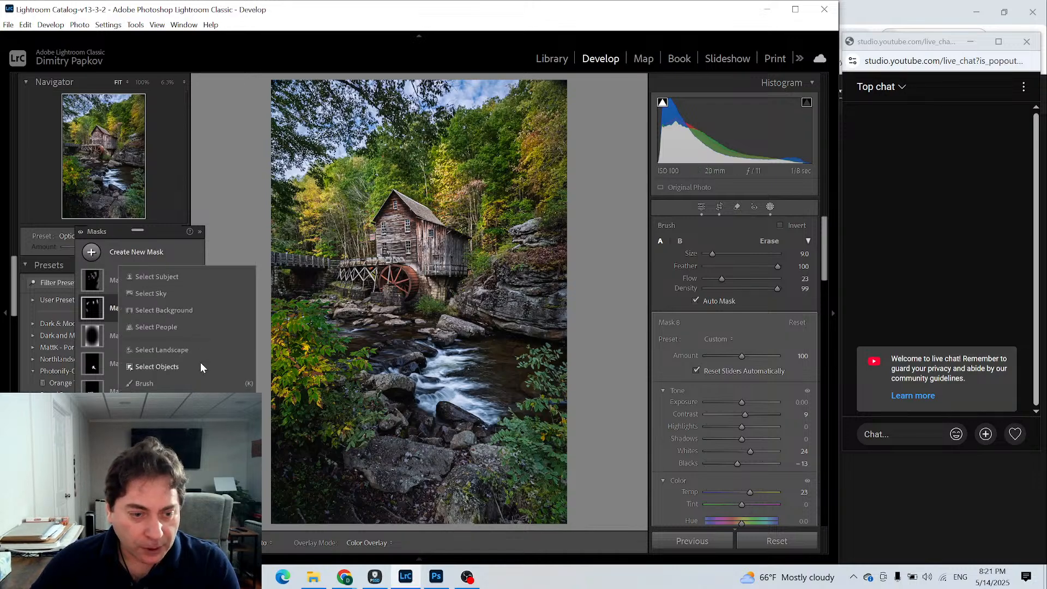
click(160, 400)
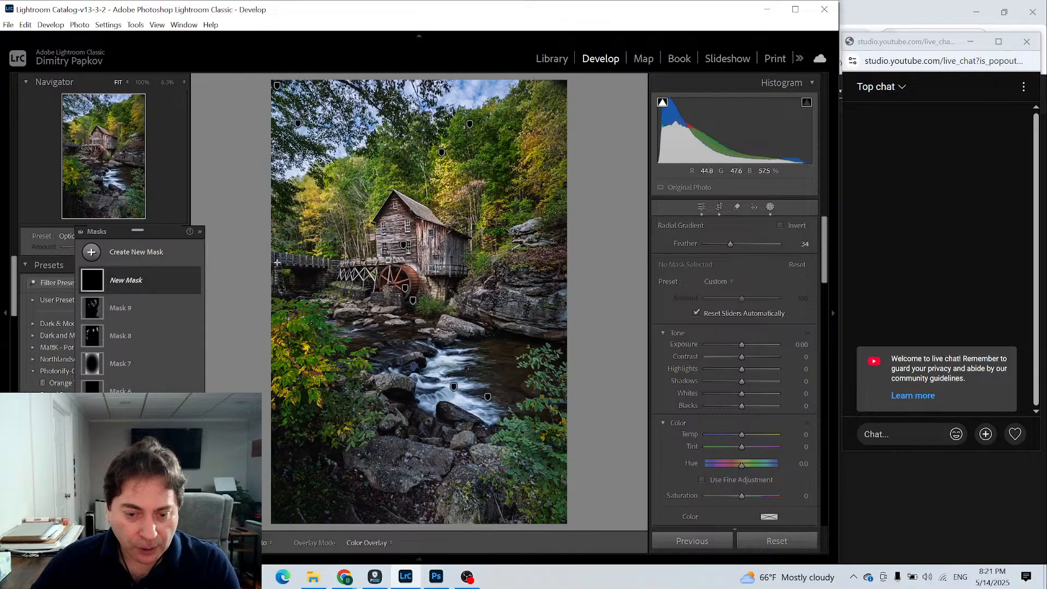
drag(277, 261, 323, 266)
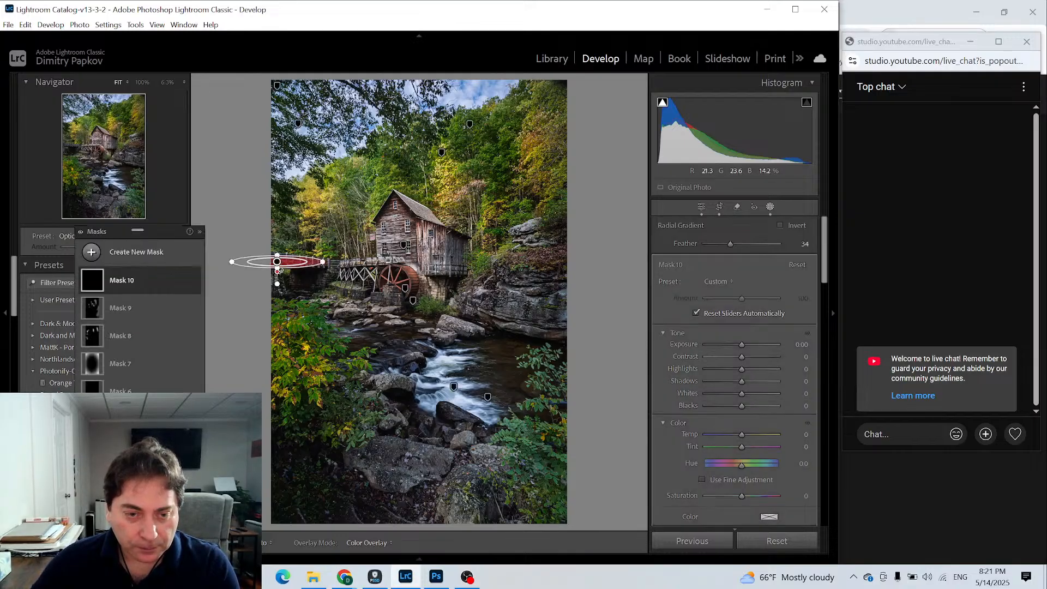
drag(276, 278, 294, 261)
- Set the walkway mask's Exposure to 0.42, Contrast to 6 and Shadows to 17, and compare the photo with the mask hidden and shown
mouse_move(740, 343)
mouse_down()
mouse_move(741, 357)
mouse_move(741, 344)
mouse_up()
click(741, 358)
mouse_move(744, 390)
mouse_down()
mouse_move(731, 382)
mouse_move(748, 381)
mouse_up()
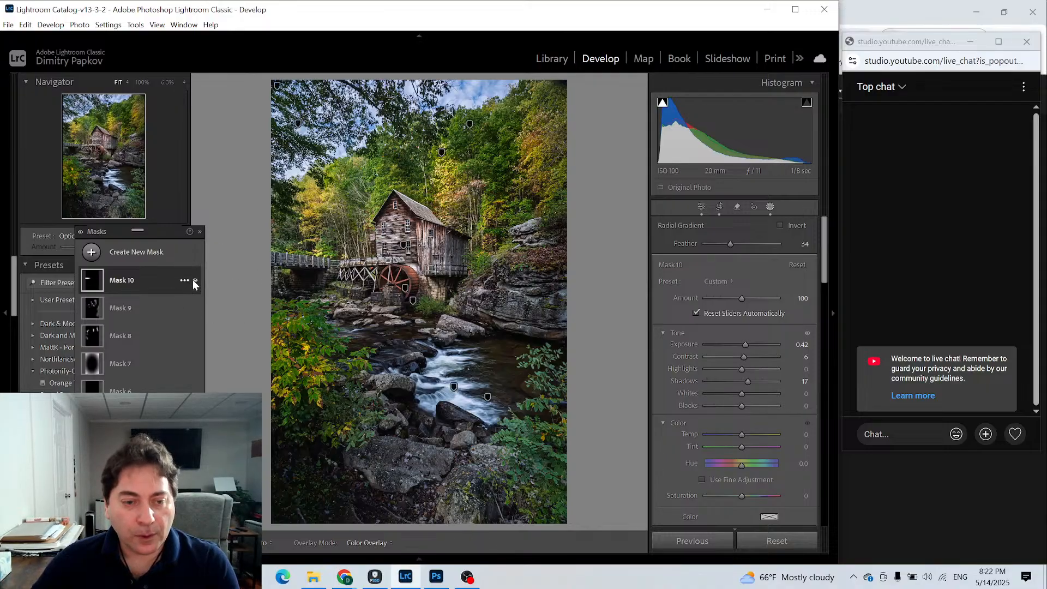
click(194, 281)
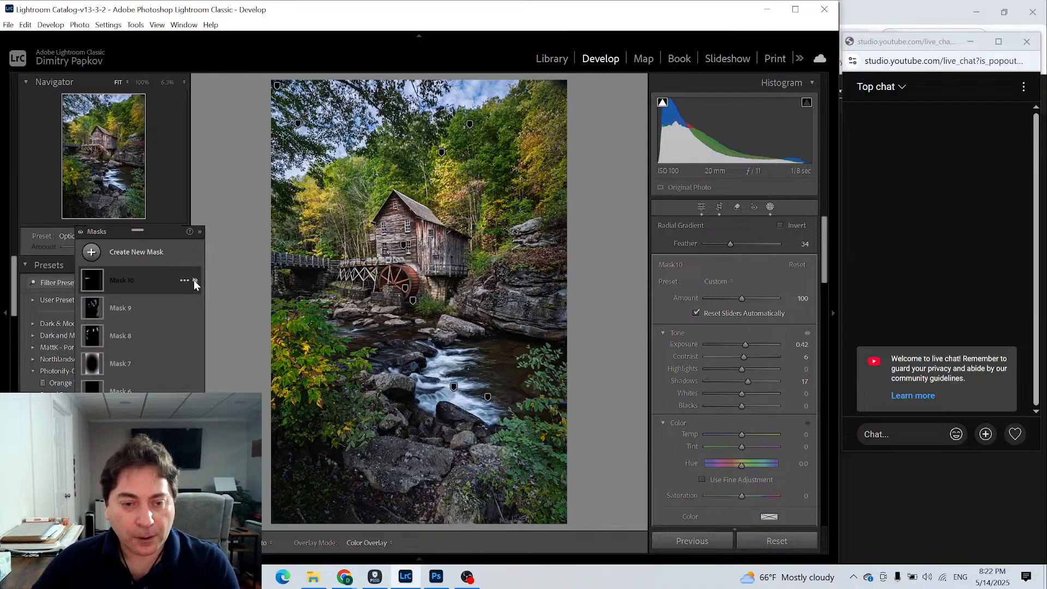
click(195, 281)
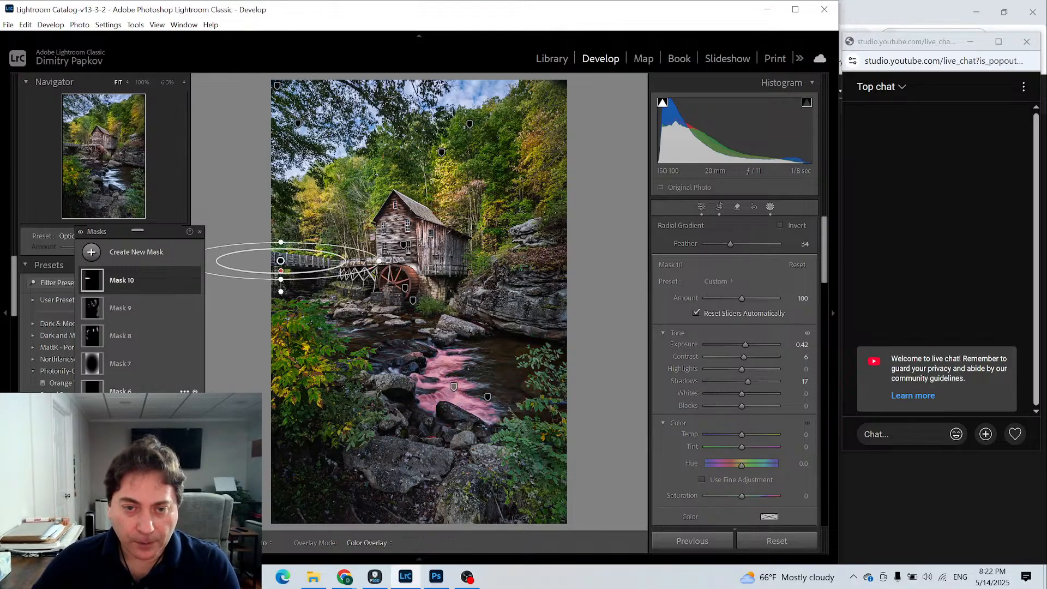
- Reselect the yellow foliage mask, Mask 8, and brush it over the trees just above and left of the mill's roof peak
click(87, 309)
click(97, 334)
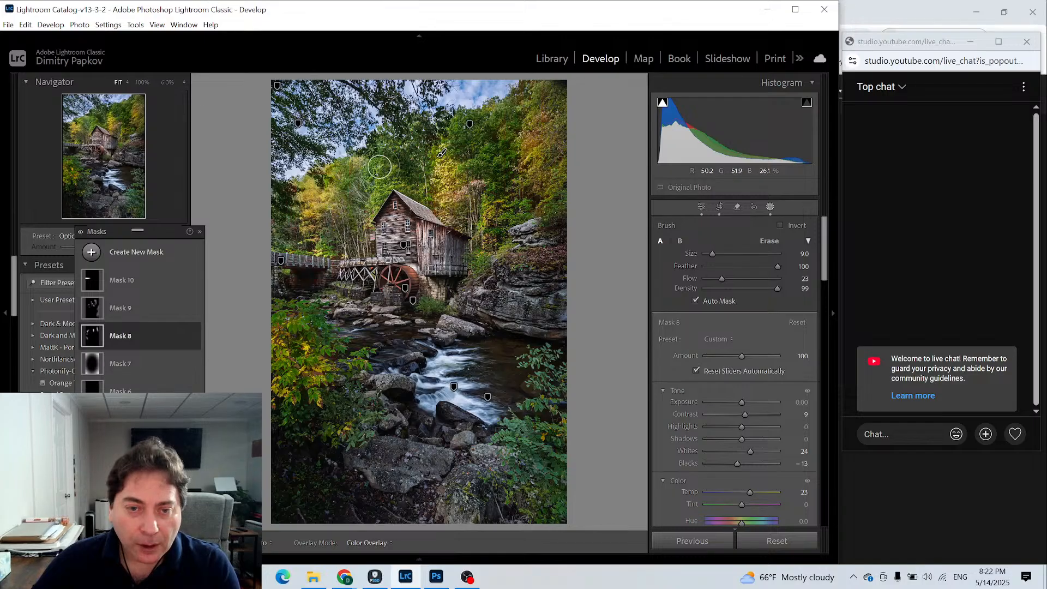
mouse_move(378, 166)
mouse_down()
mouse_move(371, 207)
mouse_move(367, 183)
mouse_move(379, 177)
mouse_up()
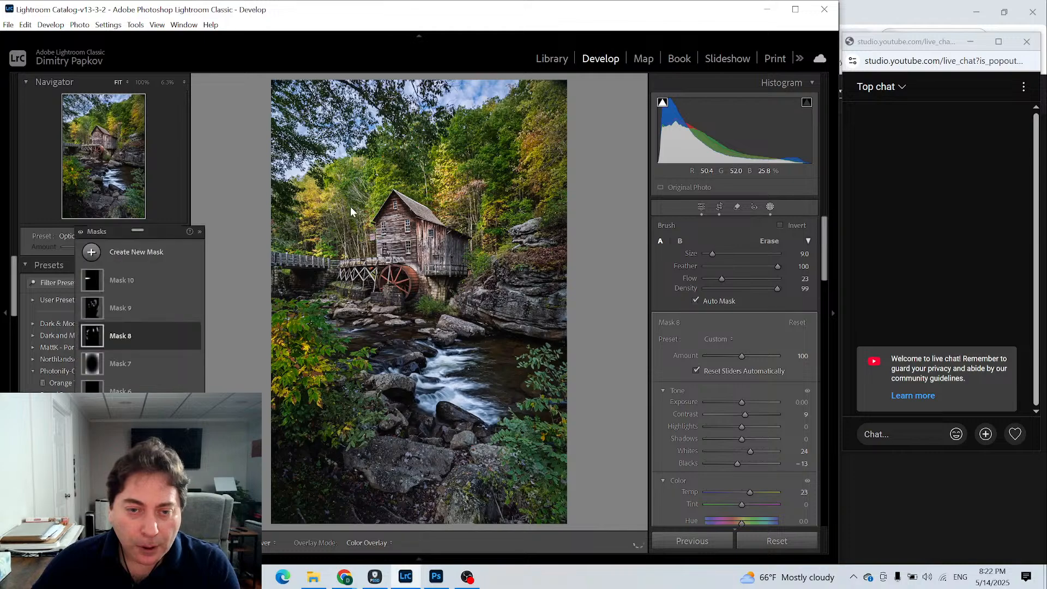
- Select the darkening mask, Mask 9, turn off Auto Mask and brush over the trees just above the mill's roof peak
click(97, 304)
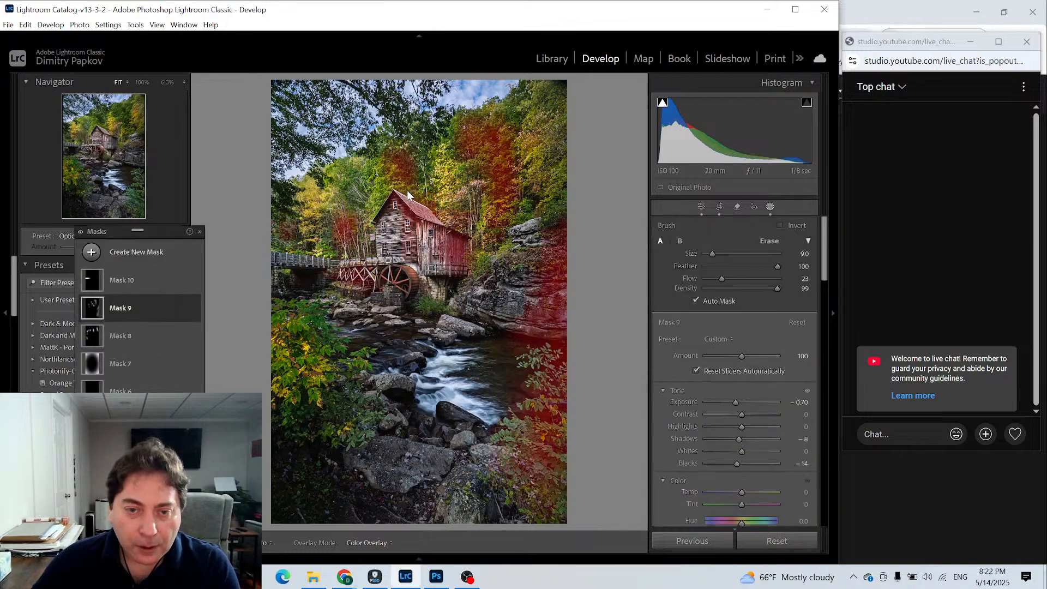
click(695, 301)
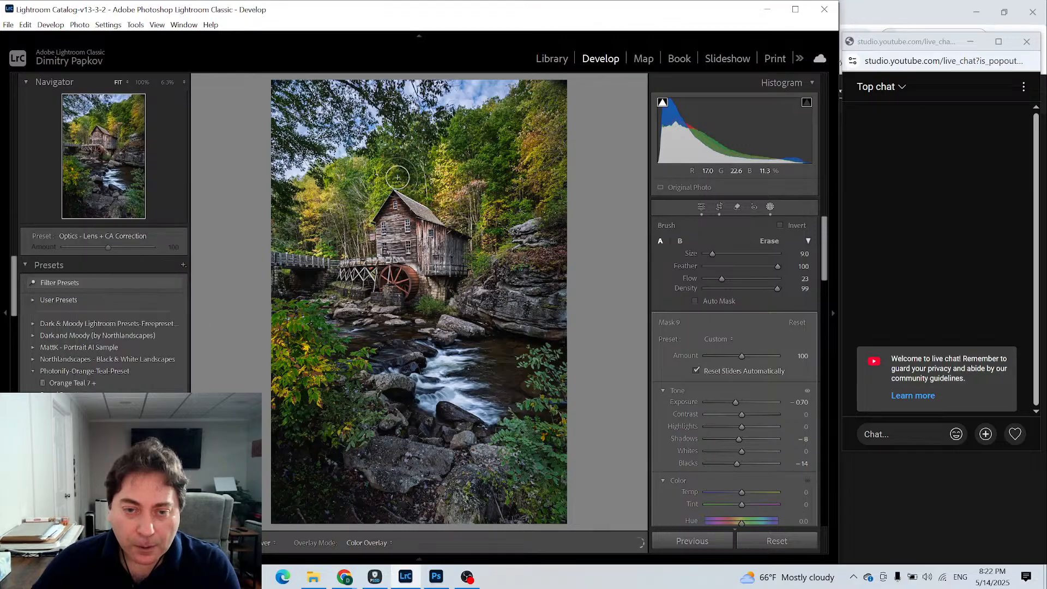
mouse_move(402, 187)
mouse_down()
mouse_move(412, 189)
mouse_move(394, 170)
mouse_up()
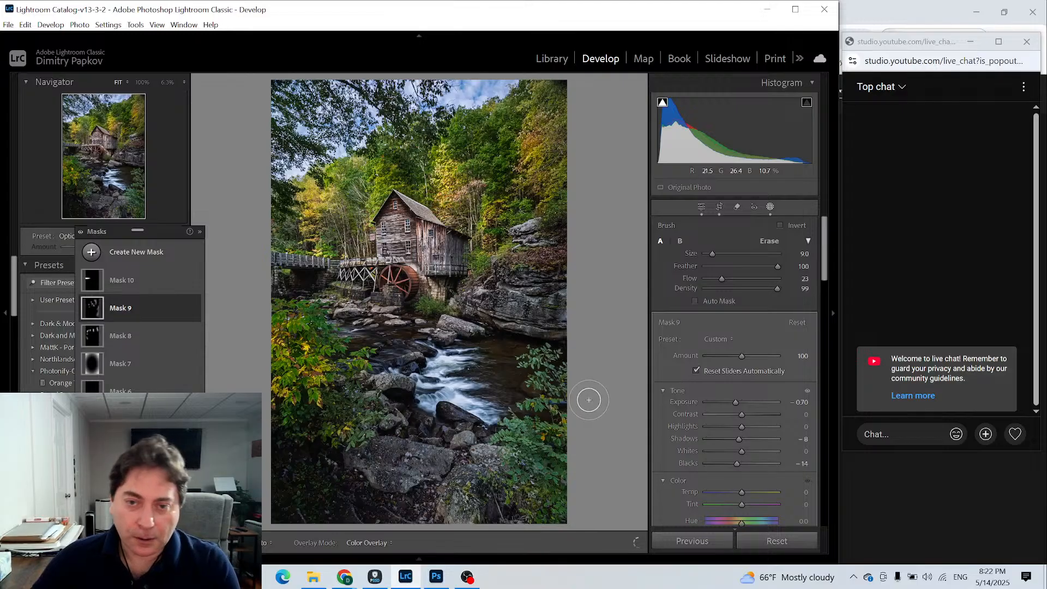
- Reselect the yellow foliage mask, Mask 8, and brush it over the trees at the photo's upper right
click(112, 335)
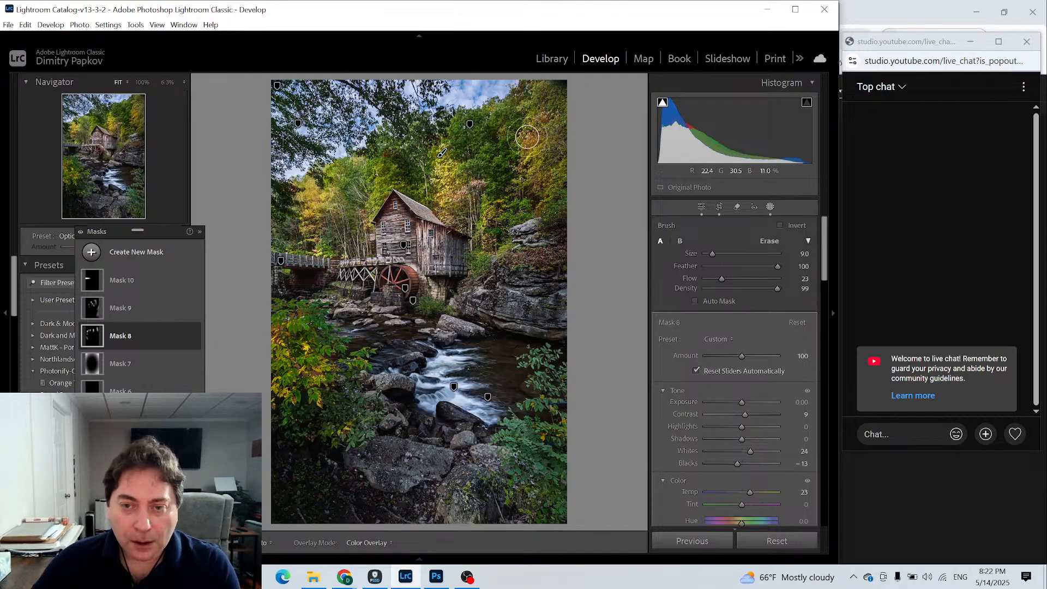
key(h)
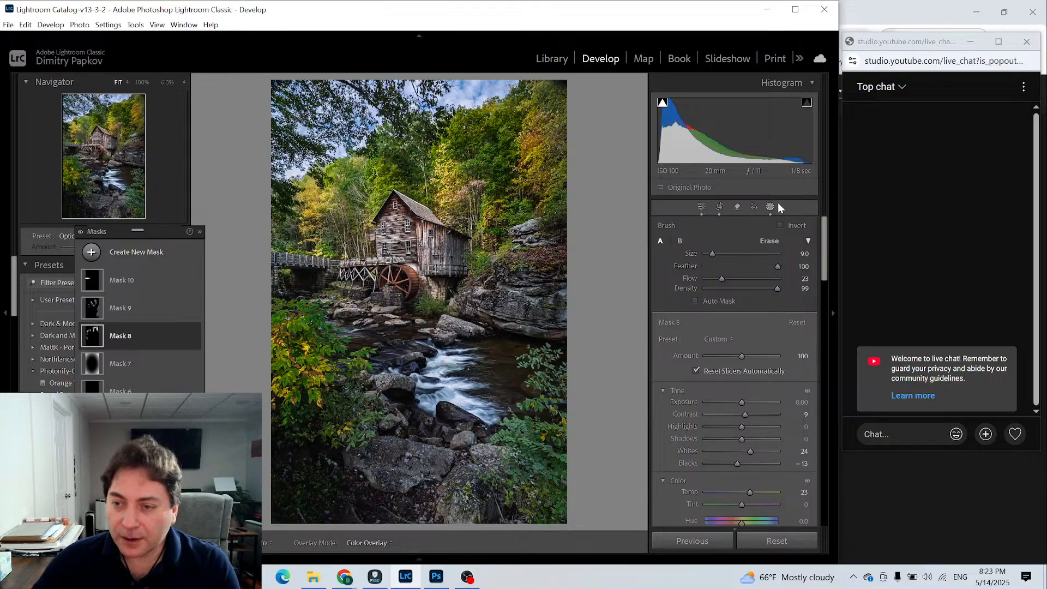
- Return to the global adjustments and examine the trees above the mill and the treetops against the sky at 100%
click(700, 210)
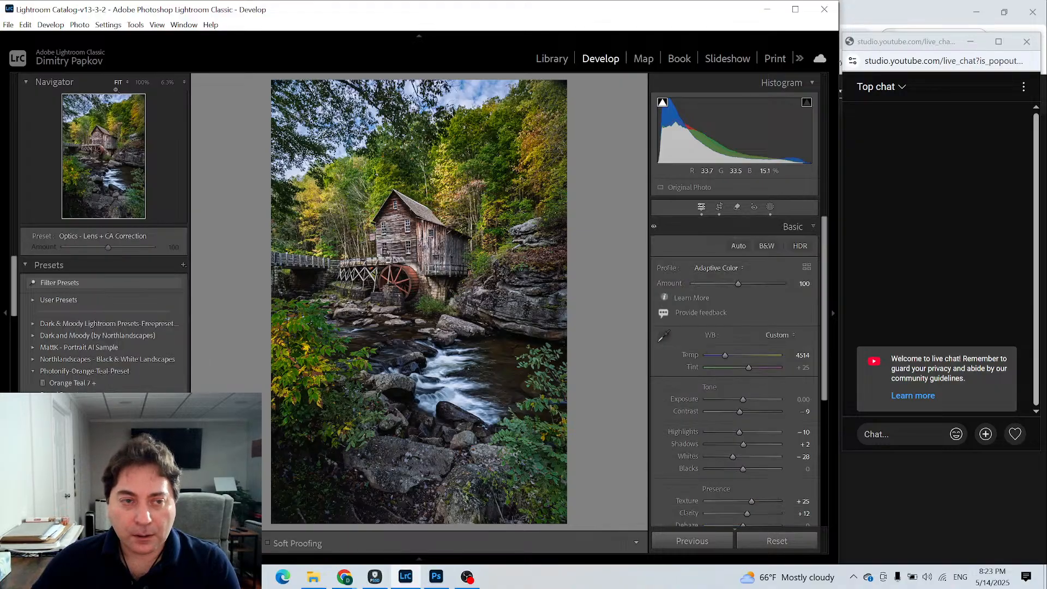
click(142, 86)
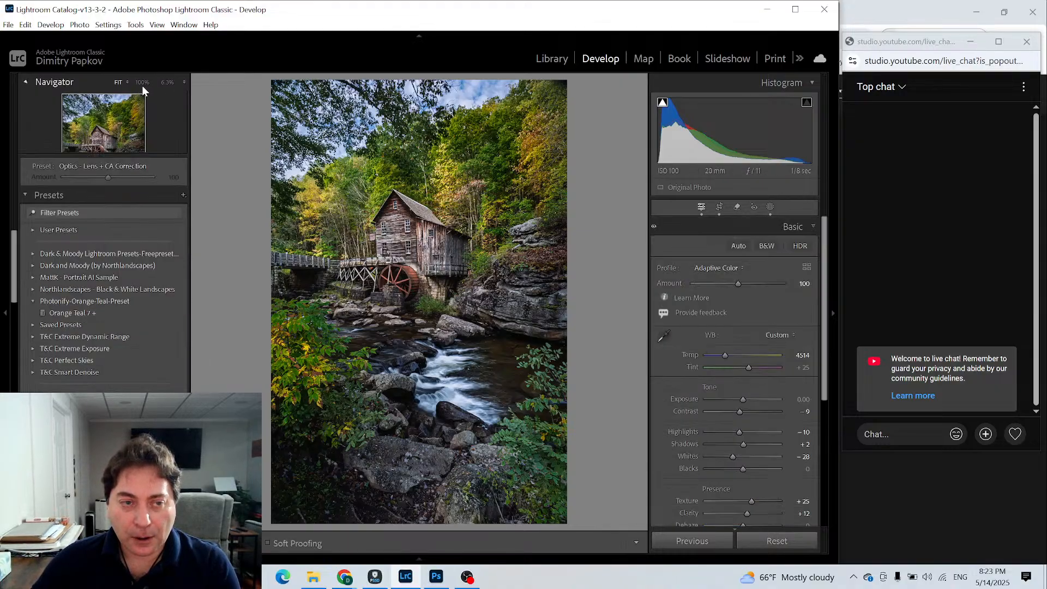
click(141, 81)
click(21, 80)
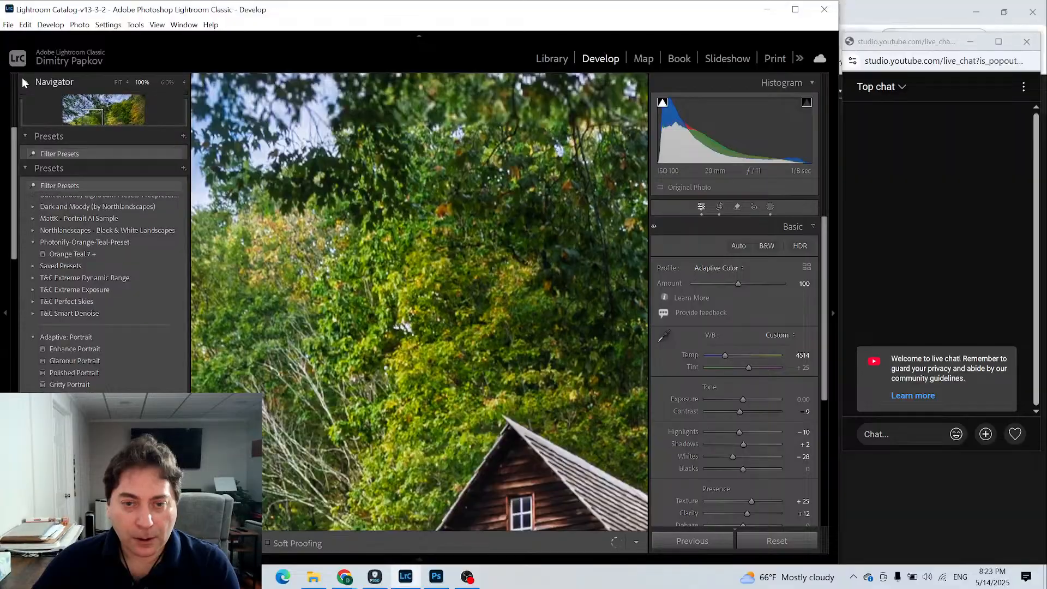
drag(453, 250, 539, 297)
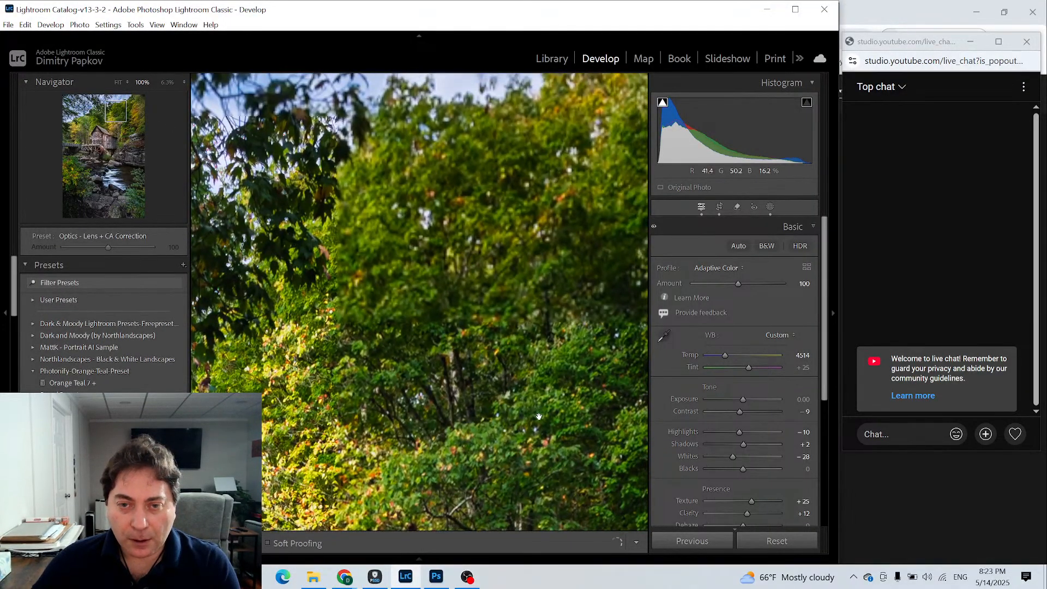
drag(511, 129, 492, 268)
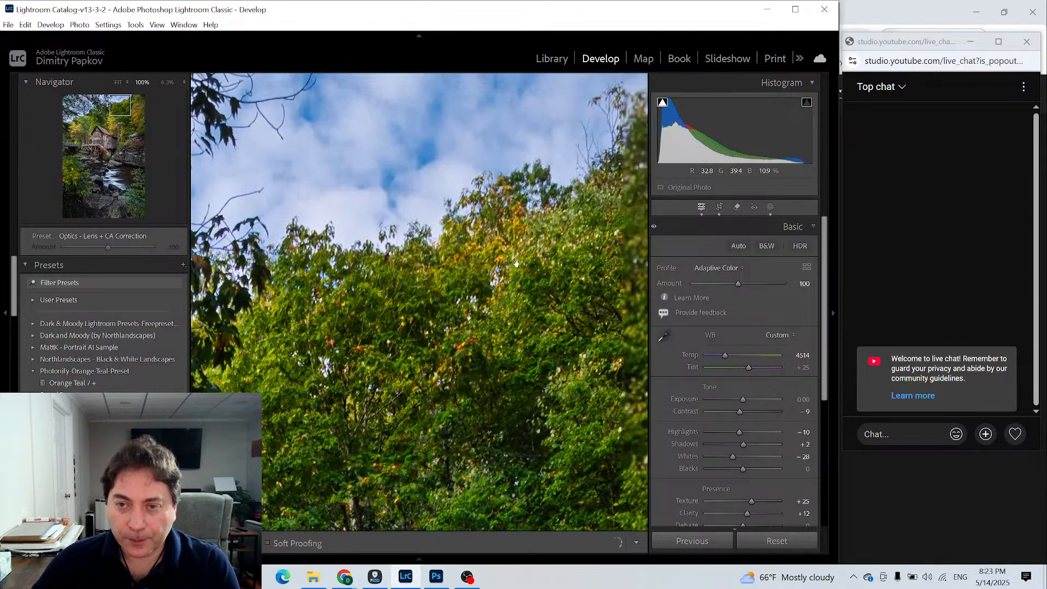
click(516, 264)
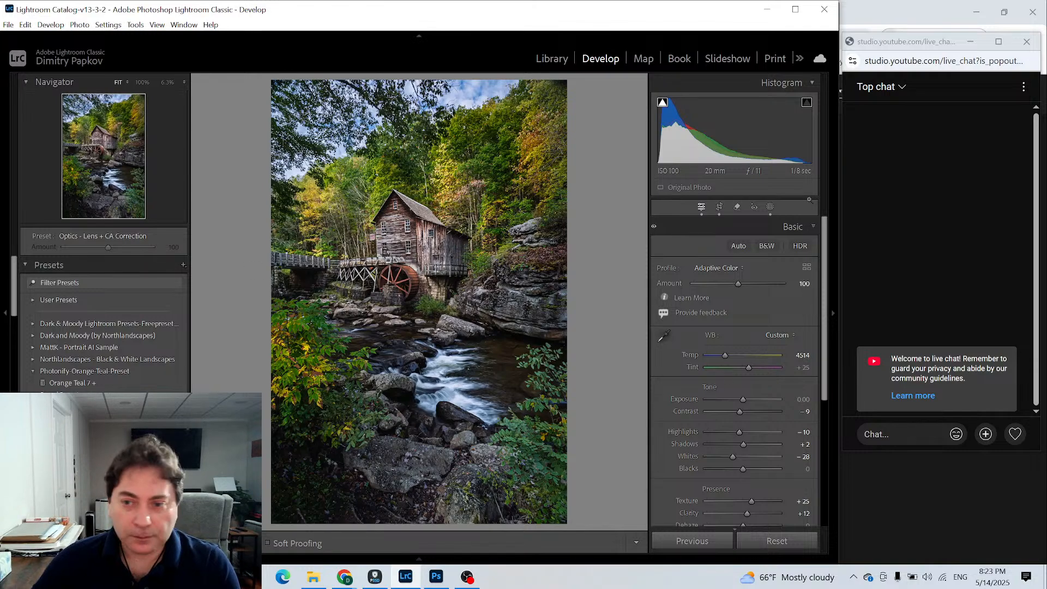
- Create a diagonal linear gradient mask from the photo's lower-right corner toward the foreground rocks and set its Exposure to -0.51
click(769, 207)
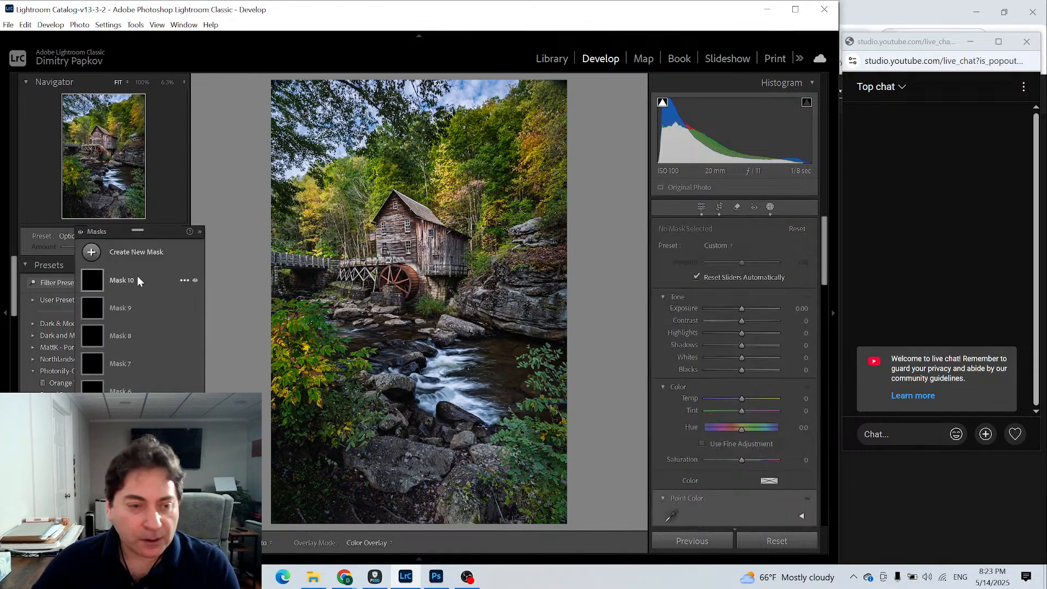
click(90, 252)
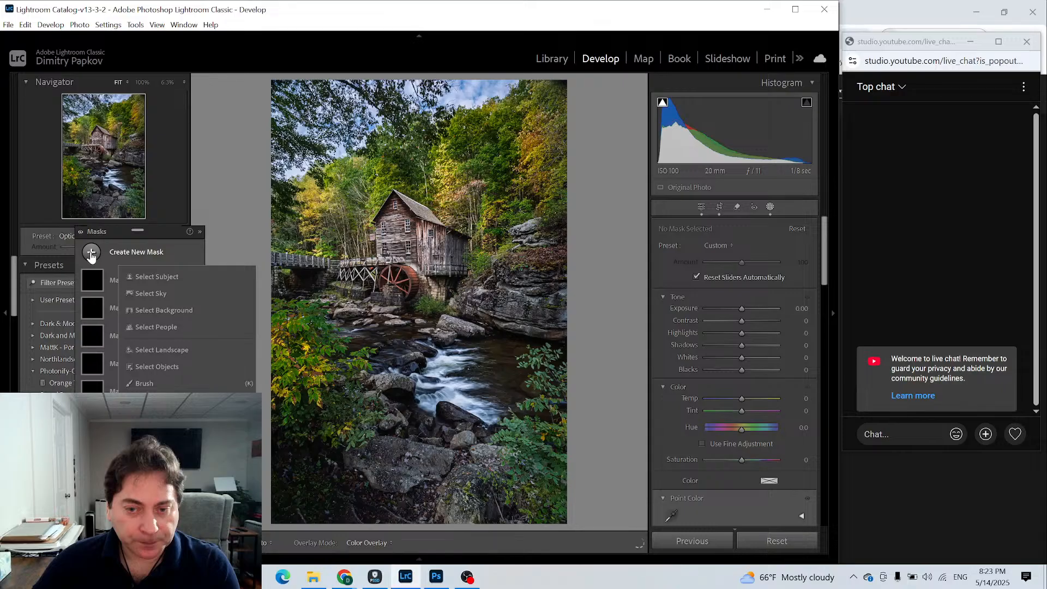
click(155, 400)
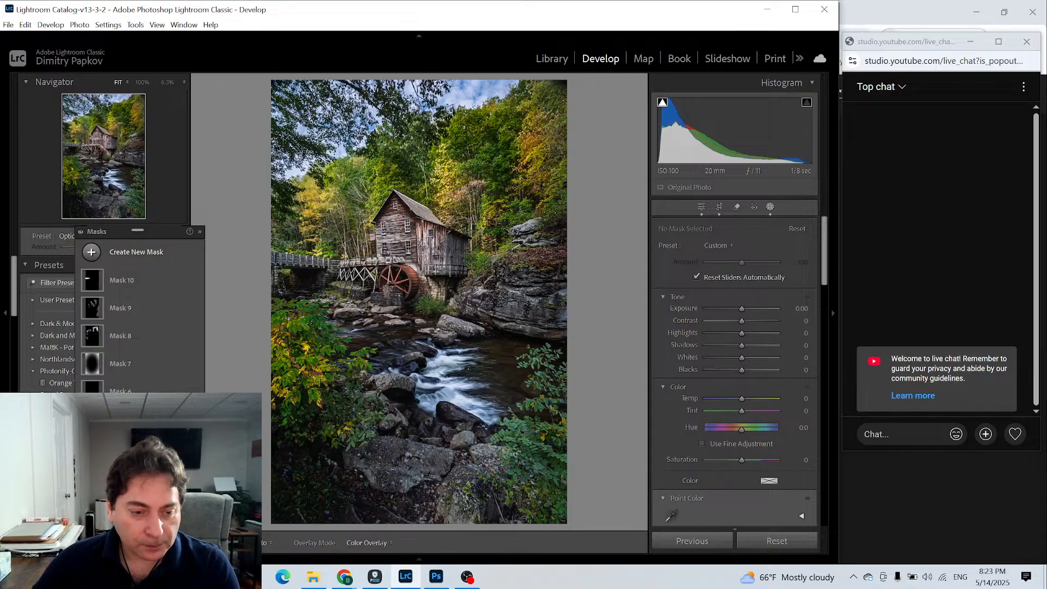
click(556, 520)
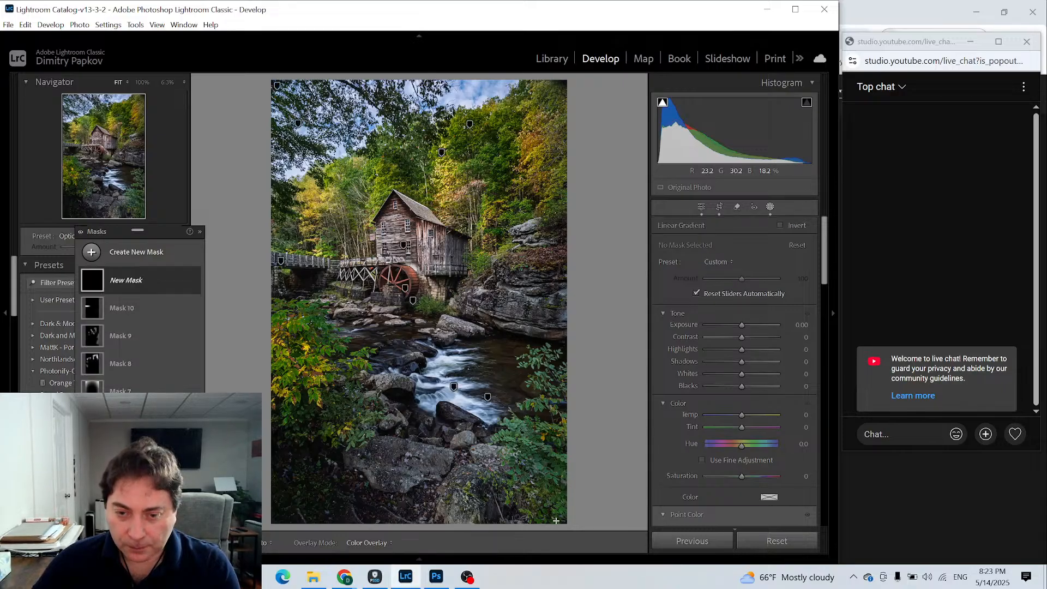
drag(556, 520, 434, 452)
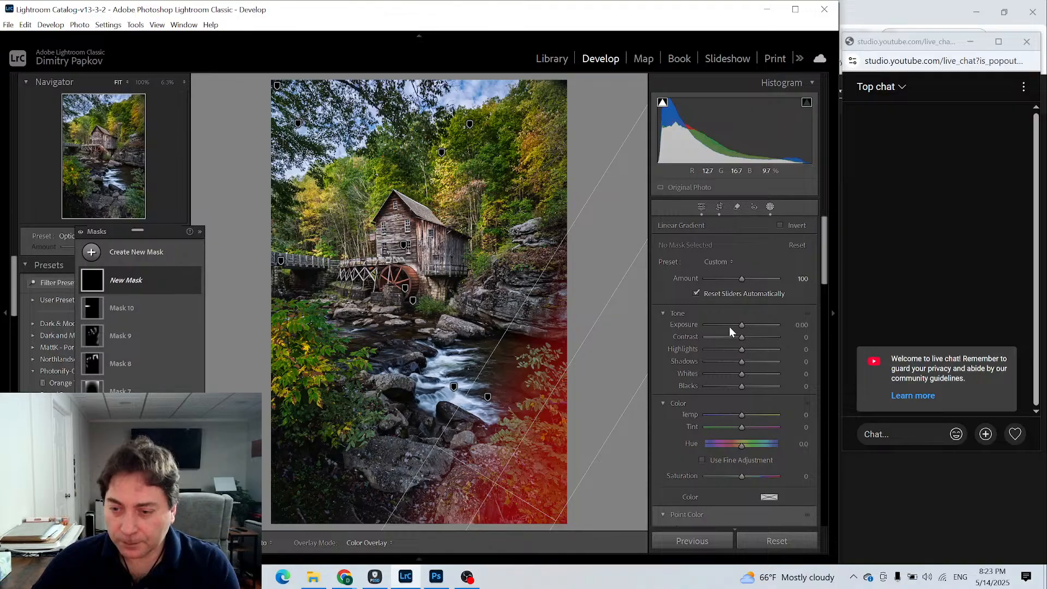
drag(741, 325, 737, 326)
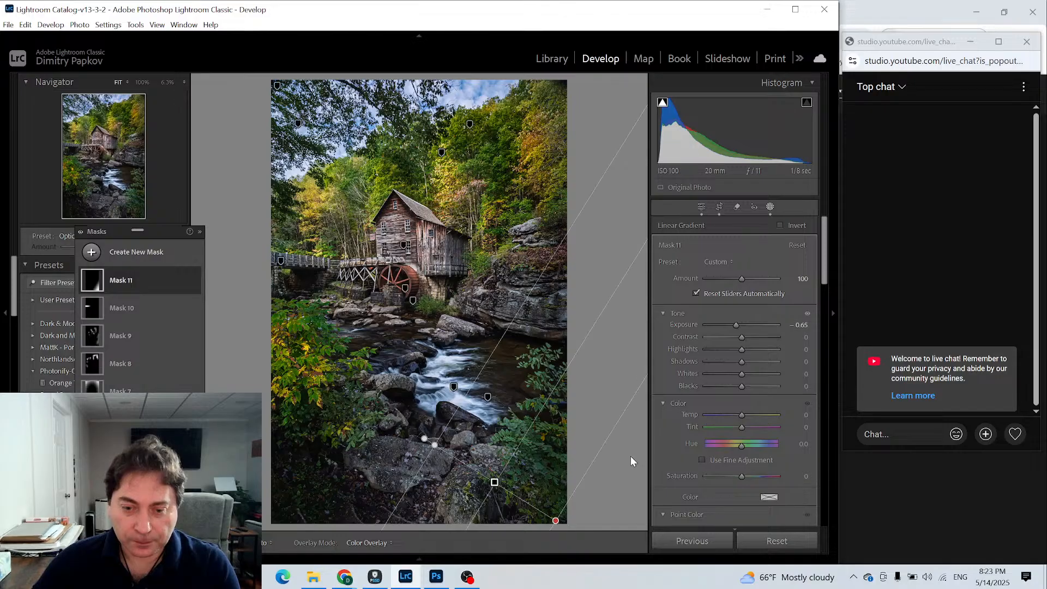
drag(735, 325, 737, 323)
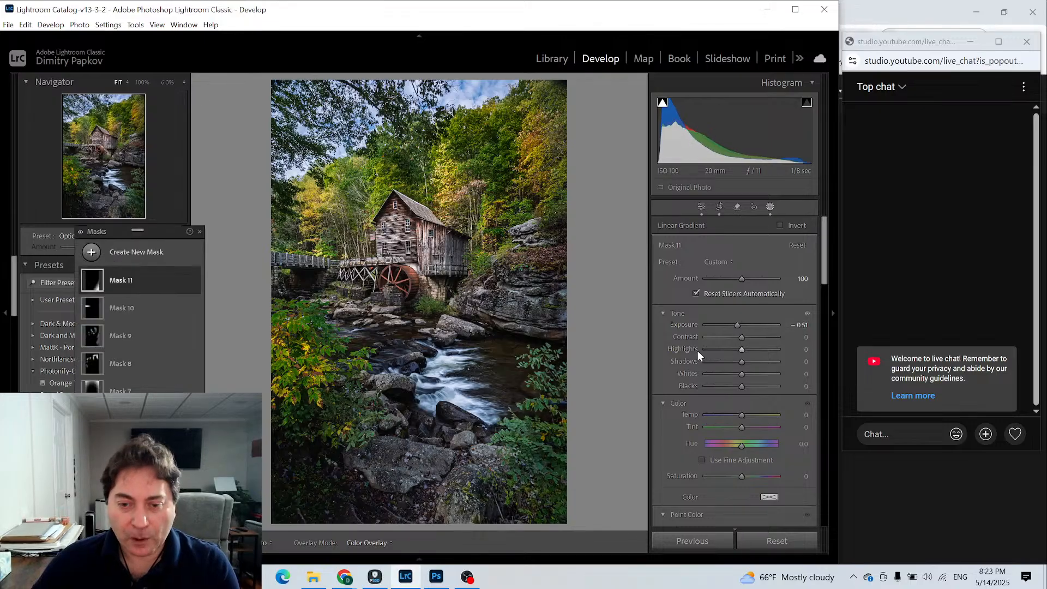
- Create a radial gradient mask over the rock ledge beside the mill, with Feather 100 and Exposure 0.65
click(91, 253)
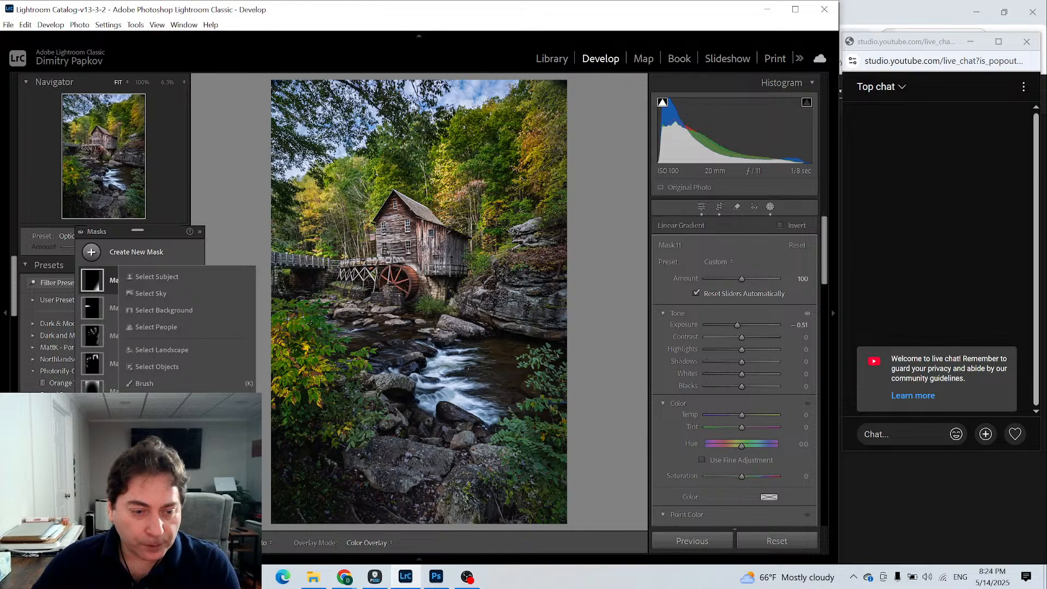
click(158, 417)
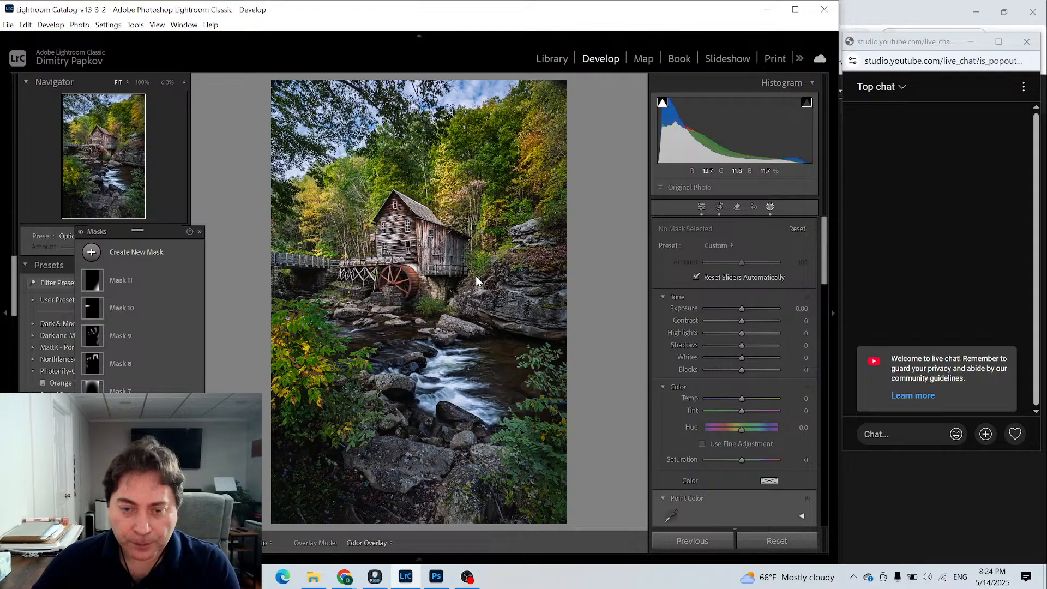
key(shift+m)
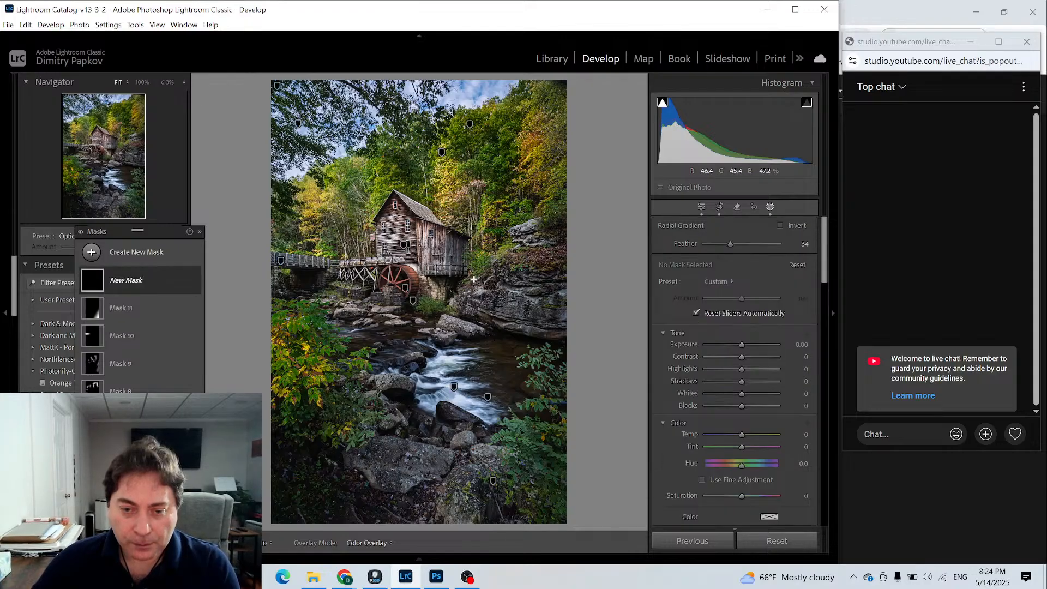
drag(474, 279, 511, 311)
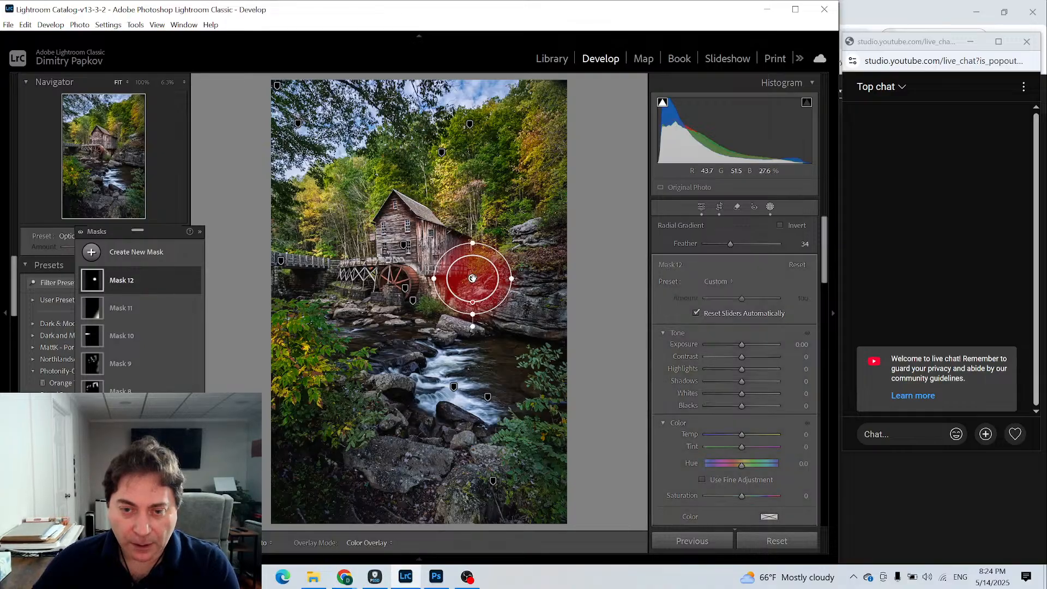
drag(472, 278, 487, 290)
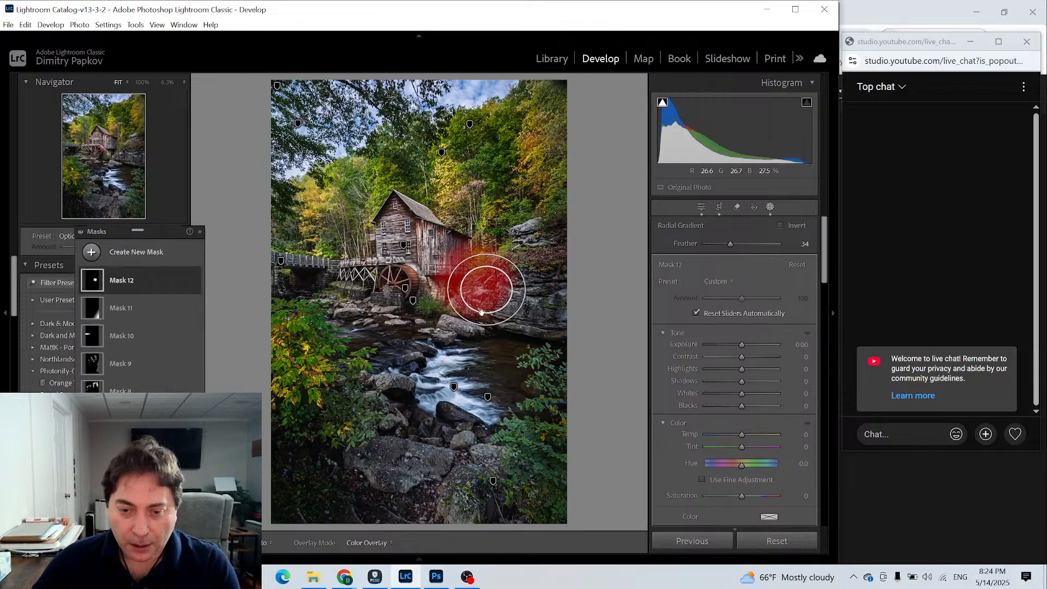
drag(484, 315, 473, 290)
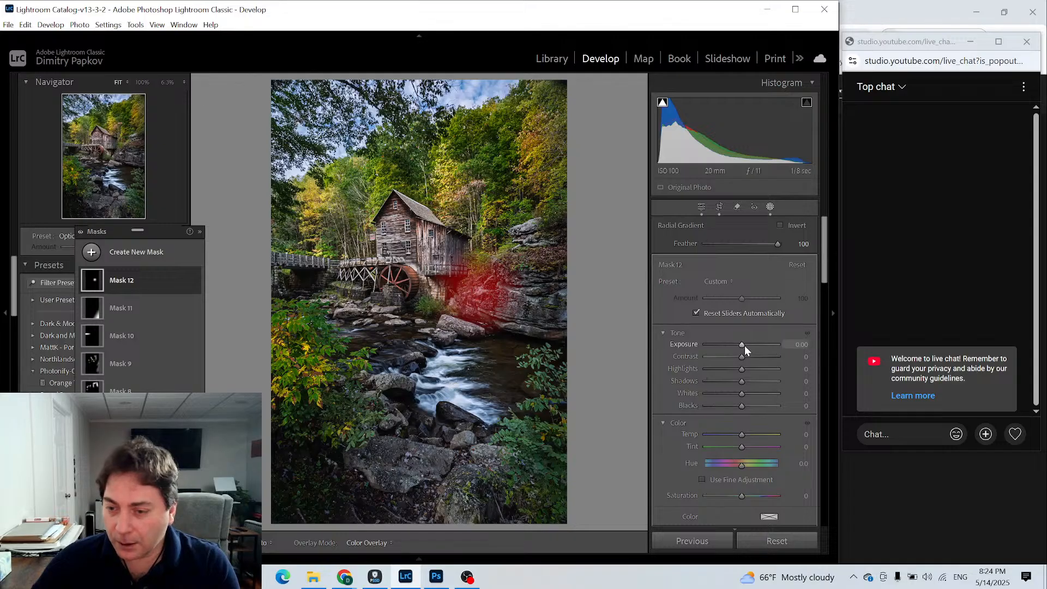
drag(740, 345, 745, 345)
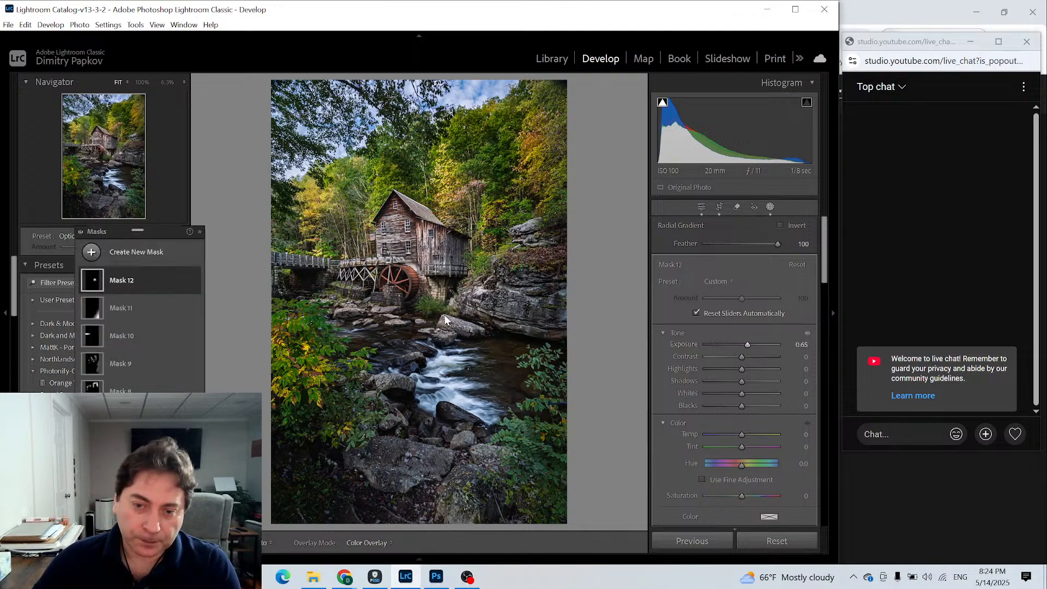
- Add a brush to the rock ledge mask, Mask 12, paint more of the ledge and set the mask's Temp to 14
click(92, 280)
click(122, 320)
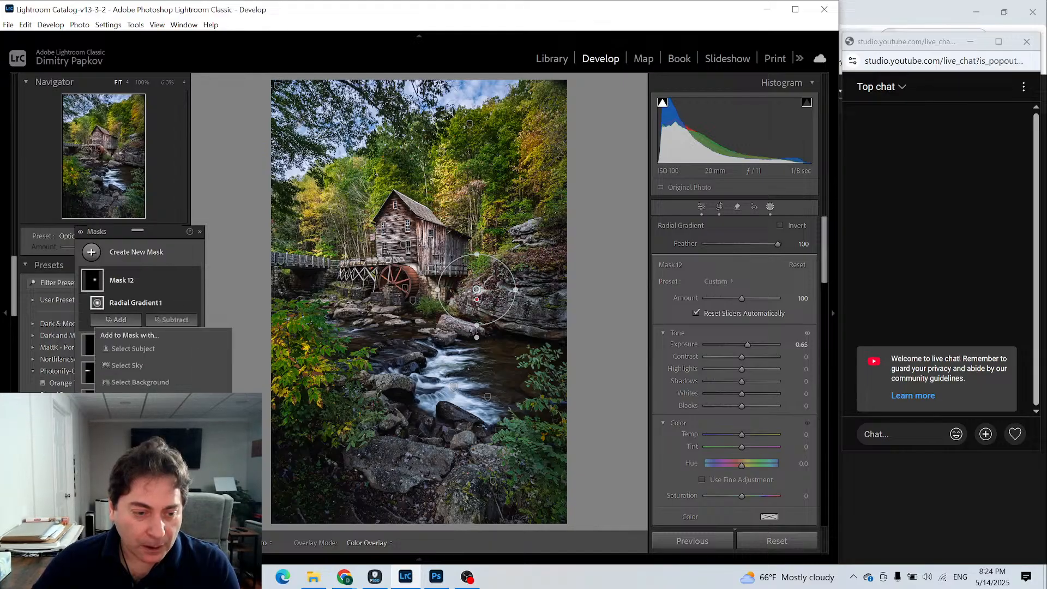
click(305, 400)
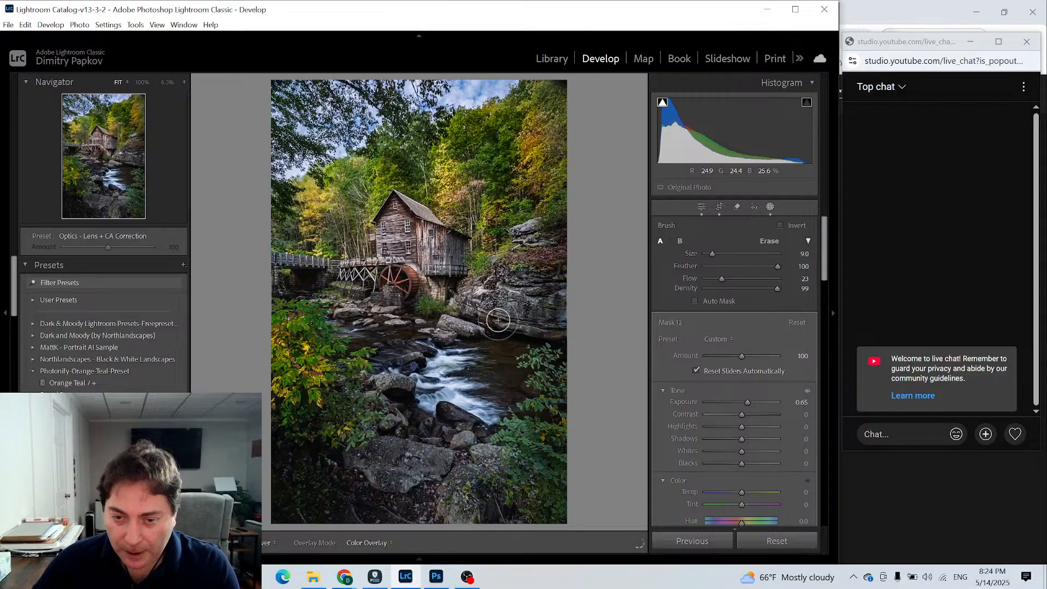
drag(493, 299, 495, 302)
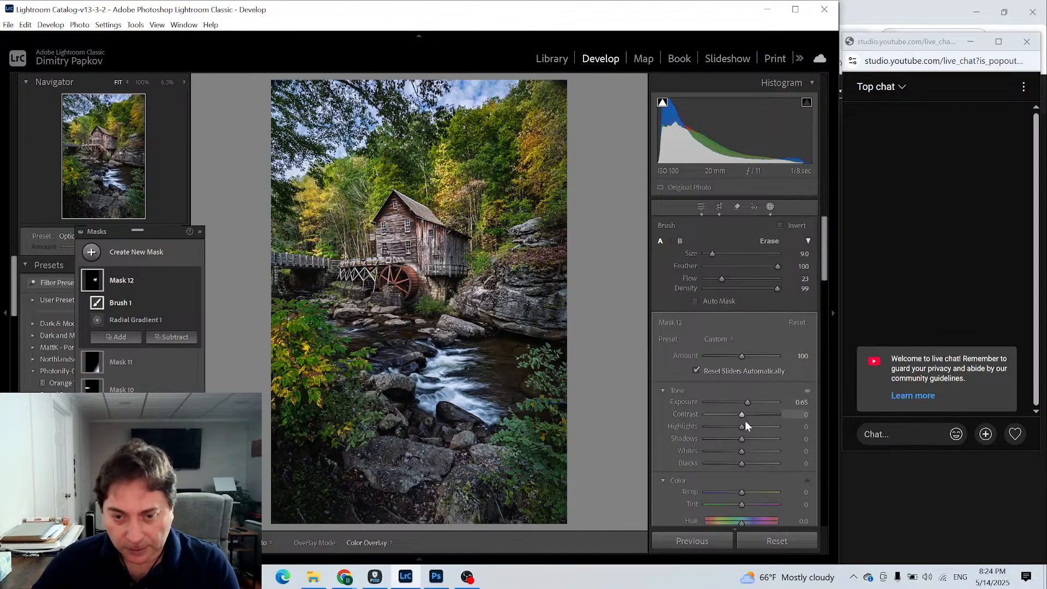
drag(743, 492, 743, 492)
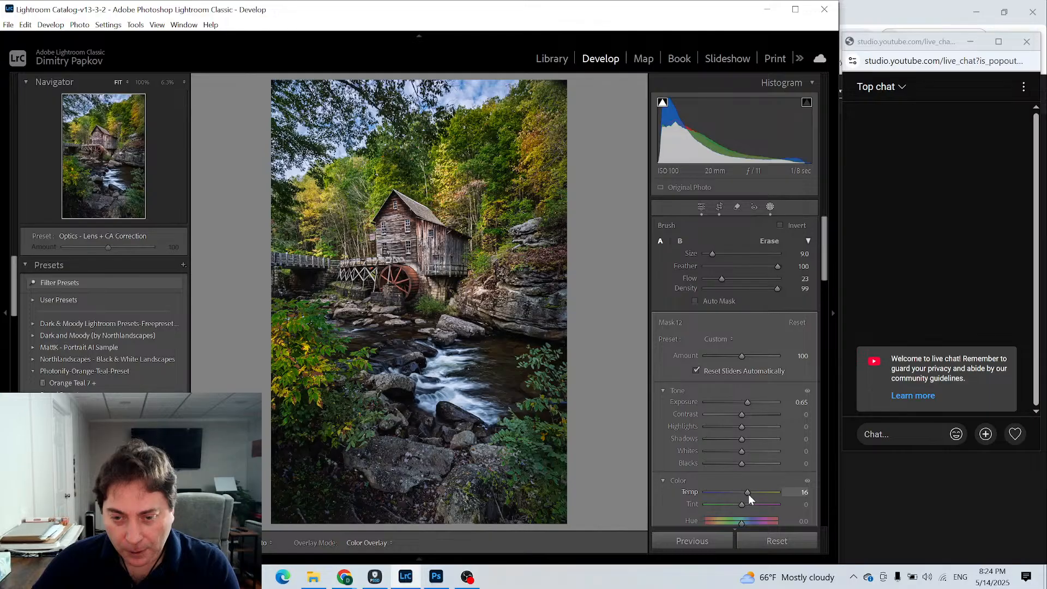
drag(748, 494, 747, 494)
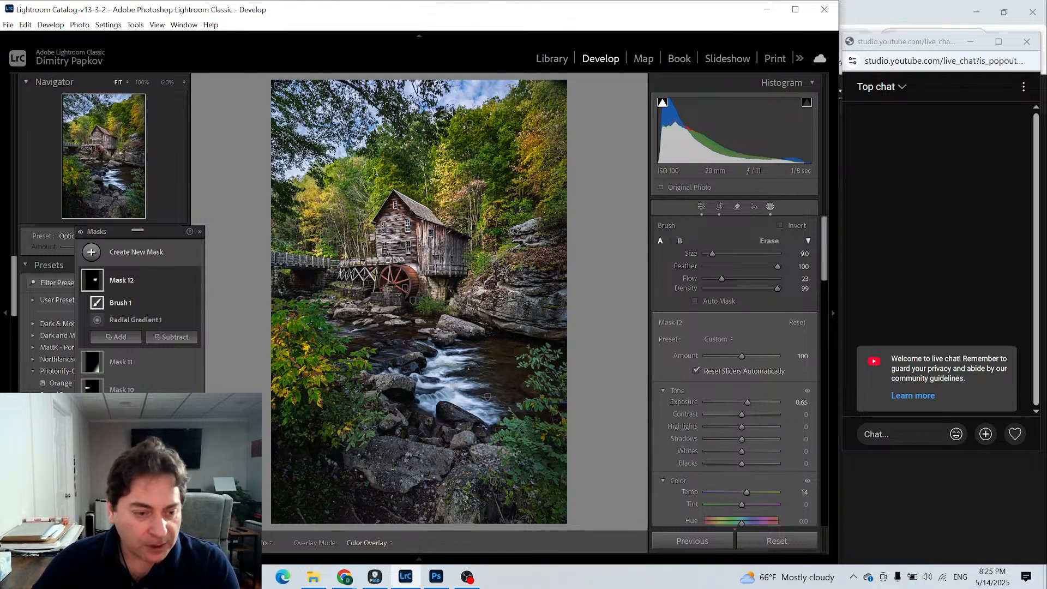
- Reselect the yellow foliage mask, Mask 8, turn on Auto Mask and brush over the foreground boulders below the rapids
click(121, 445)
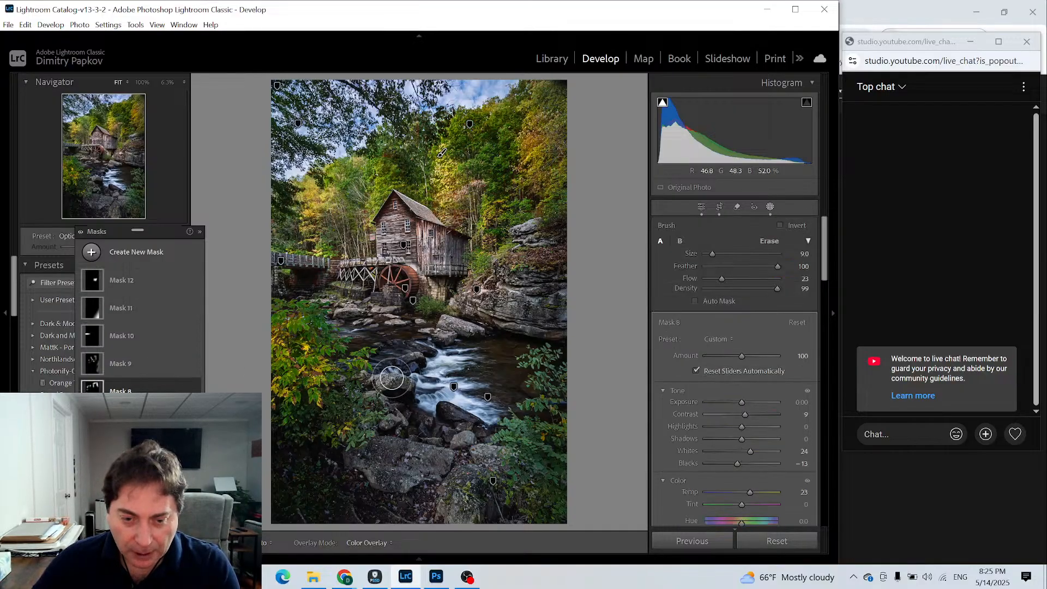
key(h)
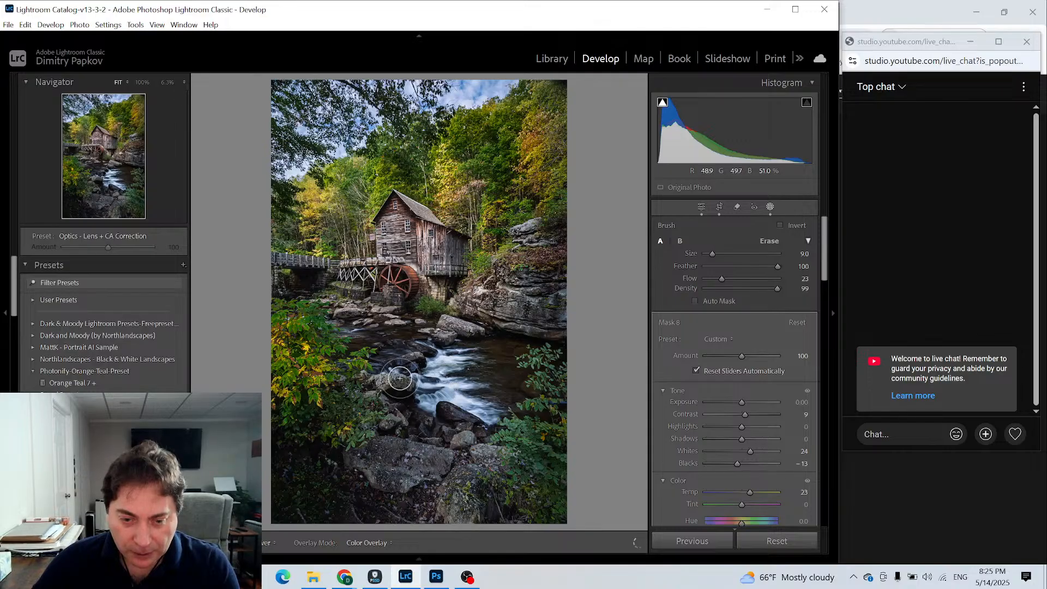
key(h)
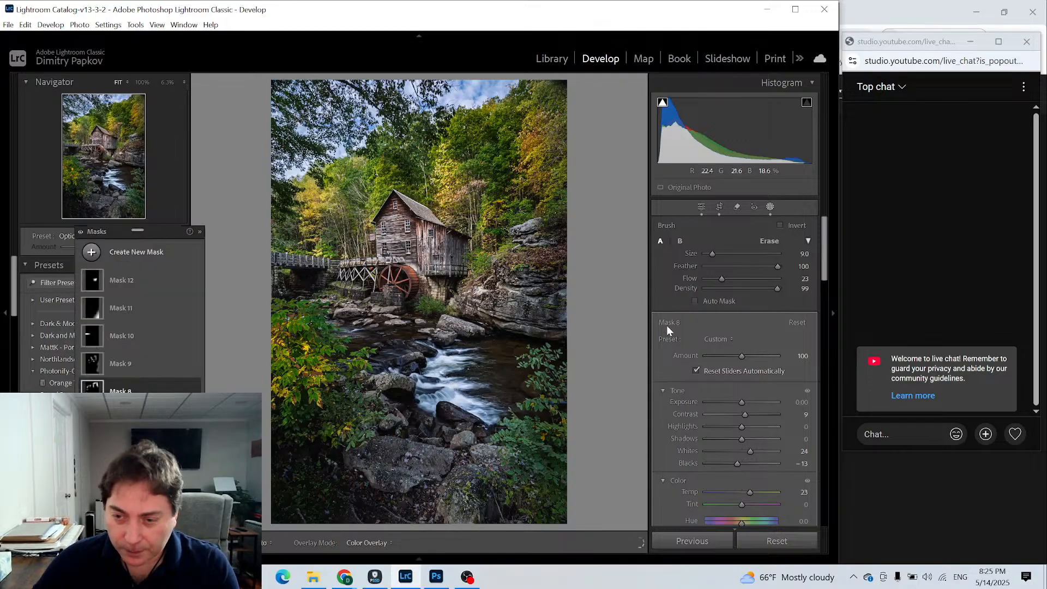
key(h)
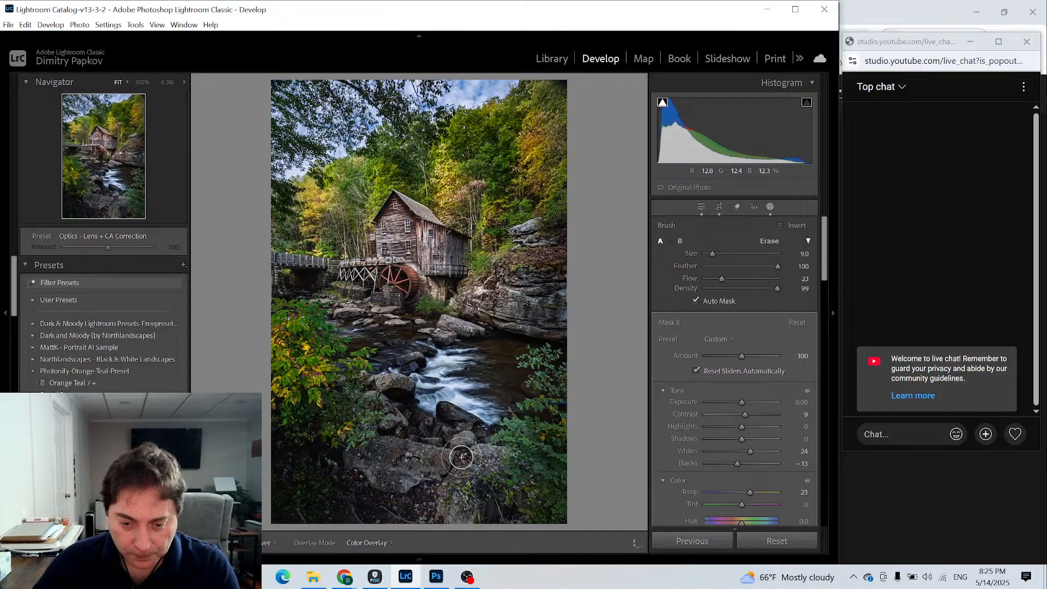
mouse_move(447, 448)
mouse_down()
mouse_move(410, 469)
mouse_move(447, 442)
mouse_move(483, 457)
mouse_up()
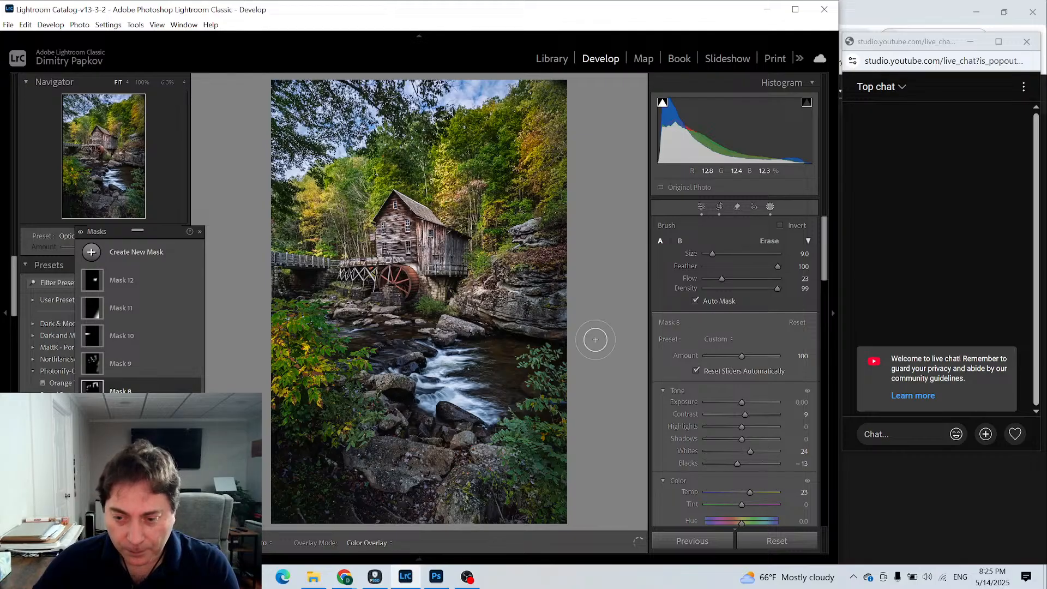
- Reselect the rock ledge mask's brush, Mask 12, and paint over the foreground boulders and the rocks beside the rapids
click(90, 285)
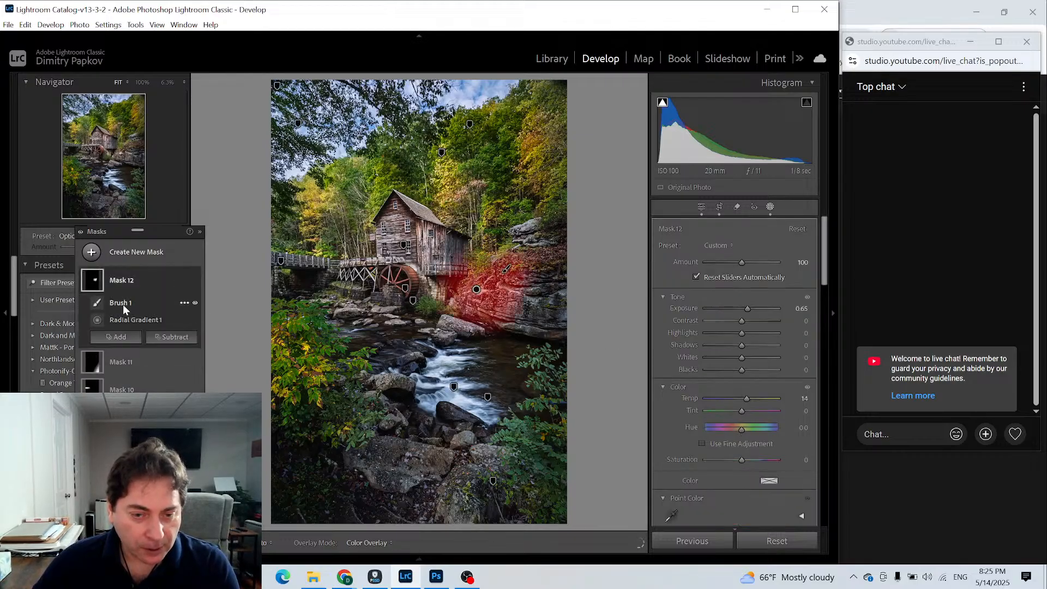
click(123, 304)
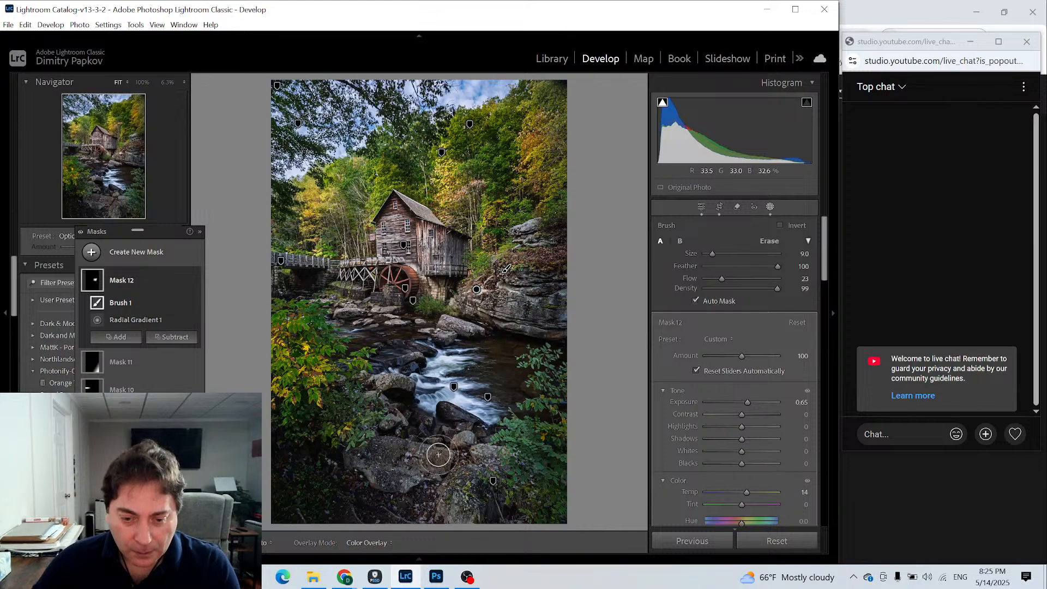
key(h)
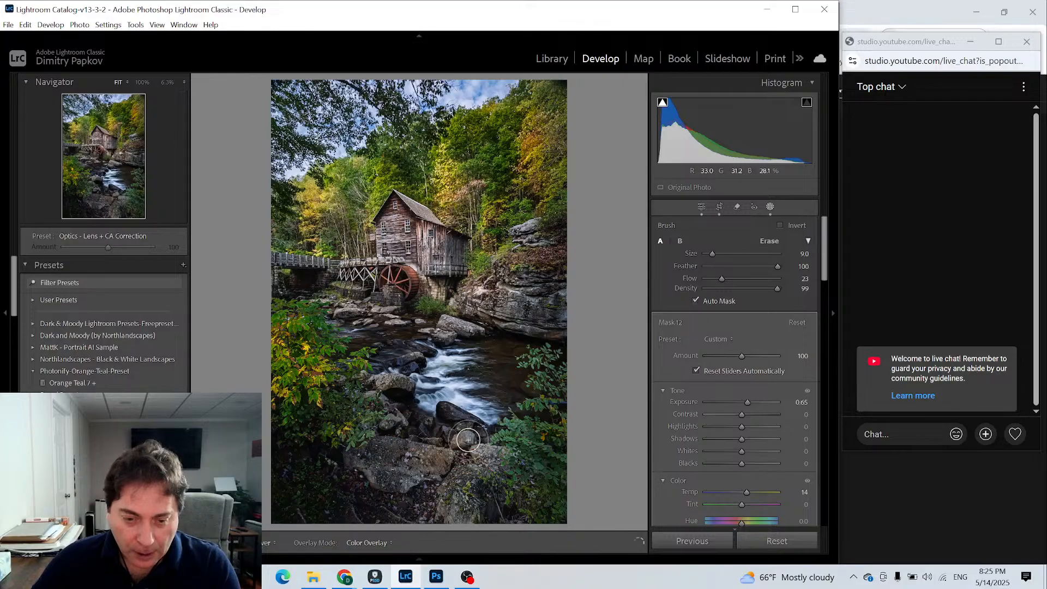
drag(468, 439, 466, 438)
mouse_move(410, 357)
mouse_down()
mouse_move(443, 339)
mouse_move(426, 333)
mouse_move(457, 324)
mouse_move(467, 336)
mouse_move(437, 318)
mouse_move(452, 329)
mouse_move(416, 348)
mouse_move(428, 354)
mouse_move(403, 341)
mouse_move(433, 356)
mouse_move(422, 345)
mouse_move(422, 363)
mouse_move(440, 336)
mouse_move(419, 345)
mouse_move(431, 333)
mouse_move(403, 366)
mouse_move(404, 386)
mouse_move(414, 365)
mouse_move(406, 353)
mouse_move(395, 382)
mouse_up()
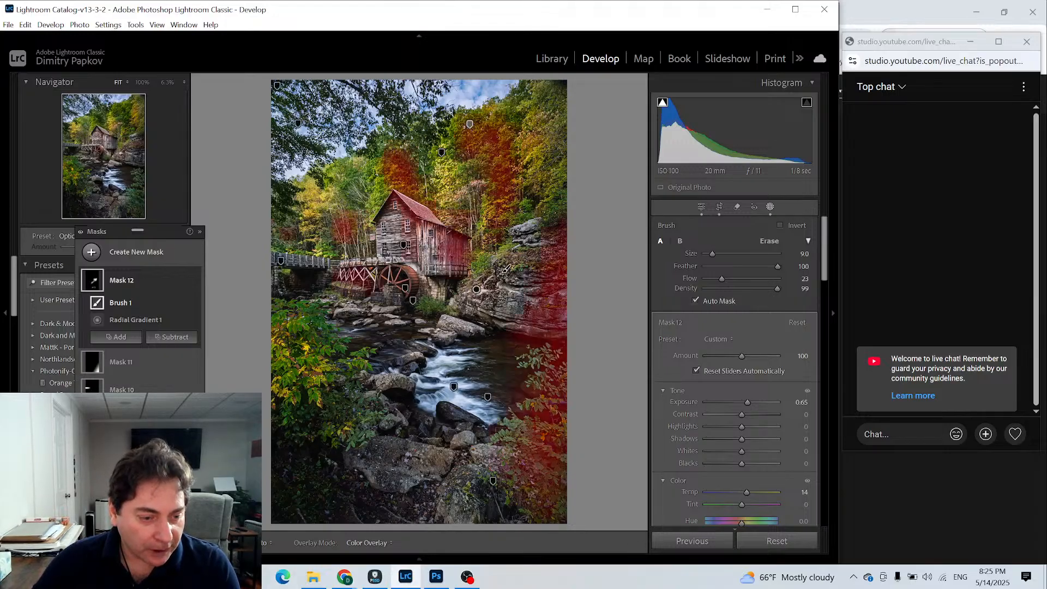
- Reselect the darkening mask, Mask 9, set its brush size to 8 and paint the stream bank below the wooden walkway
click(121, 417)
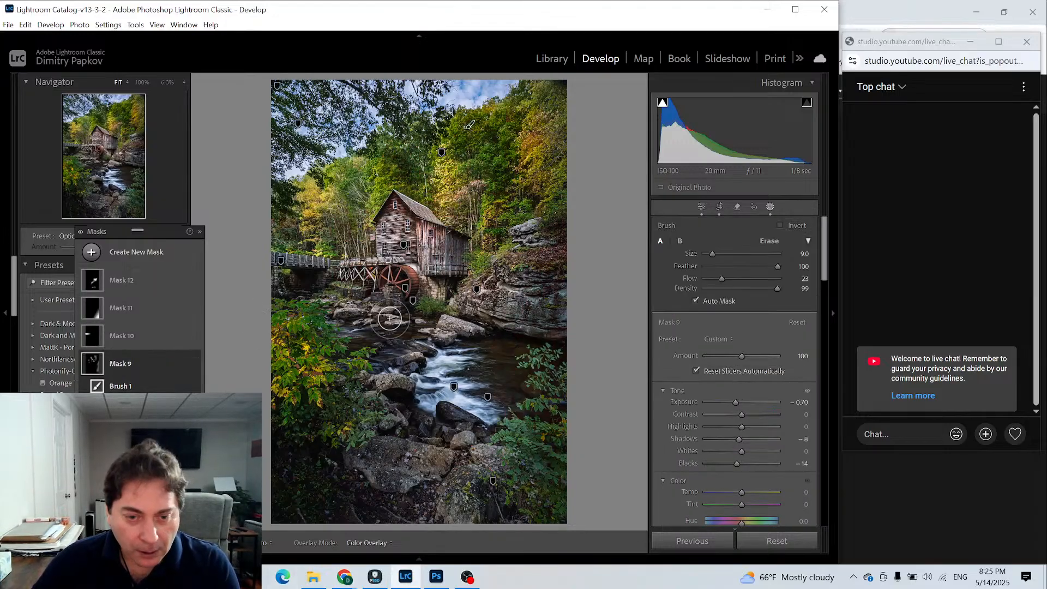
scroll(366, 328, down, 1)
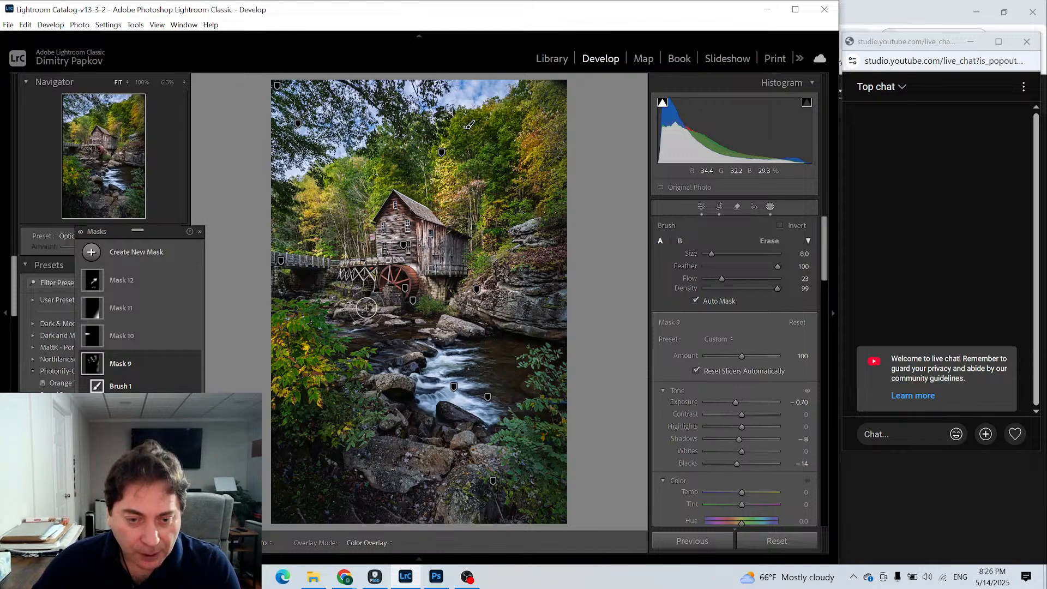
mouse_move(354, 311)
mouse_down()
mouse_move(317, 311)
mouse_move(299, 286)
mouse_move(376, 315)
mouse_move(314, 302)
mouse_move(355, 305)
mouse_move(327, 305)
mouse_move(348, 308)
mouse_move(334, 312)
mouse_move(324, 301)
mouse_move(361, 328)
mouse_up()
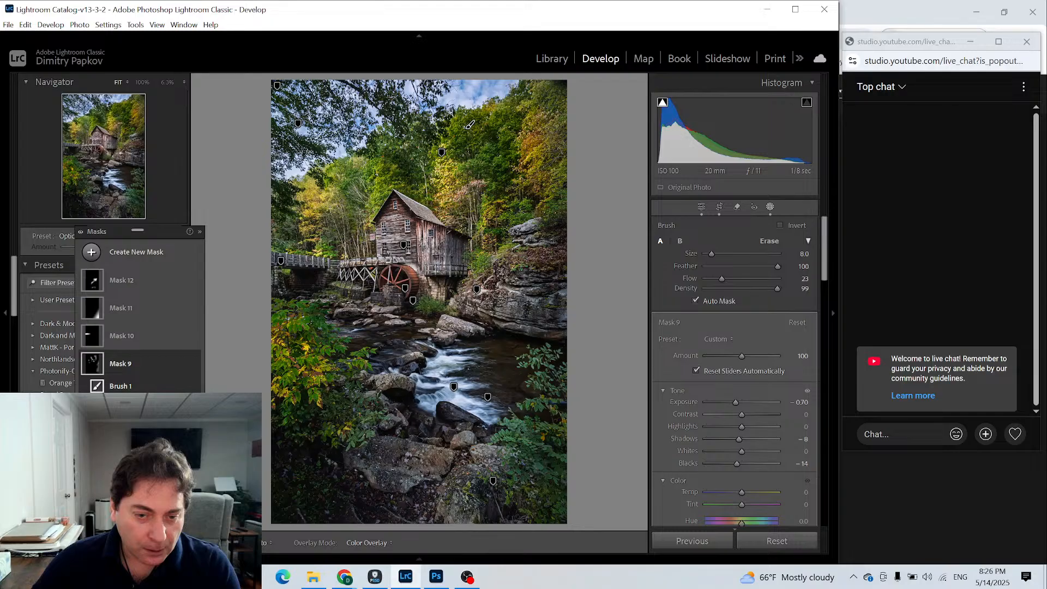
- Return to the brush in Mask 12 and paint over the midstream rocks just below the waterwheel
click(122, 280)
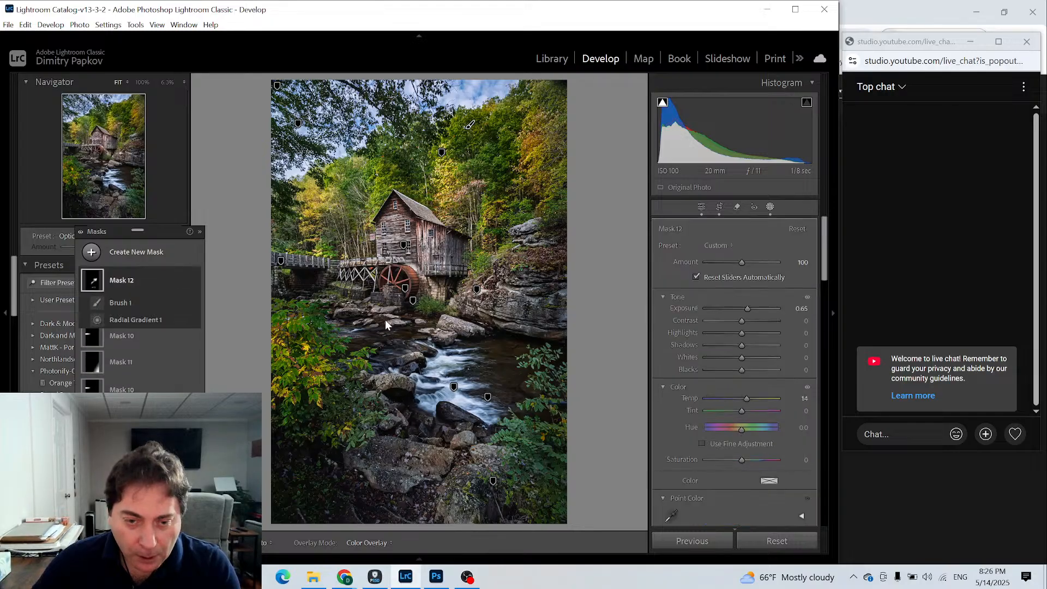
click(120, 302)
key(h)
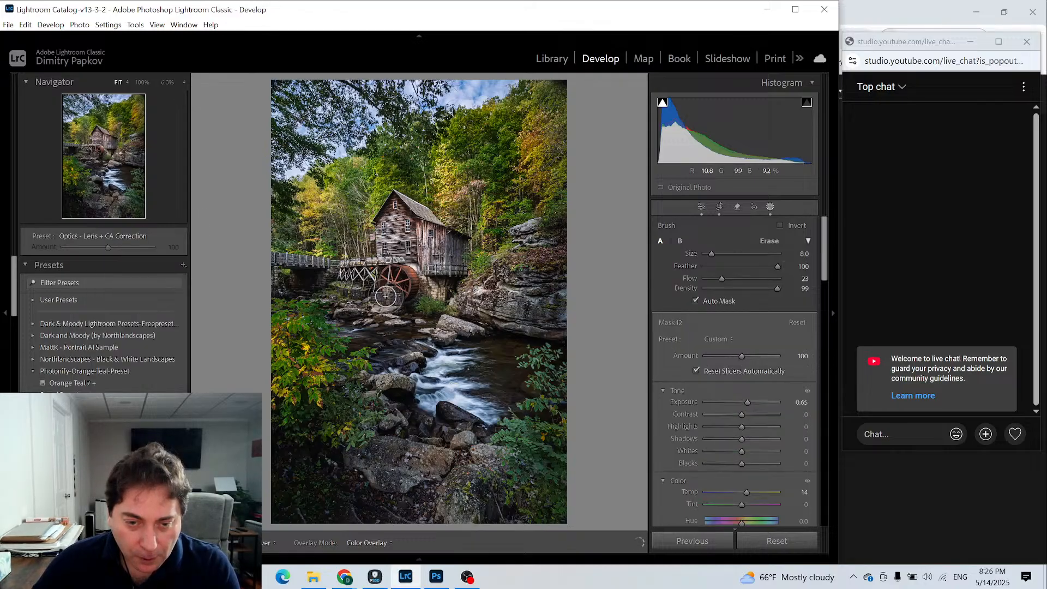
drag(389, 321, 387, 317)
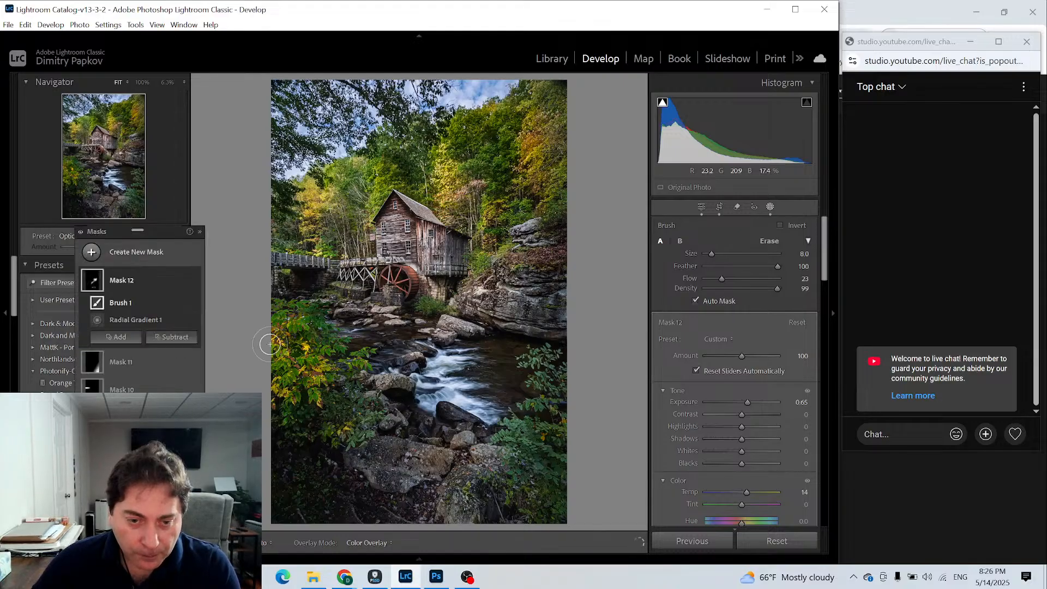
- Reselect Mask 9, reduce its brush size to 7 and paint over the wooden flume beside the waterwheel
click(92, 388)
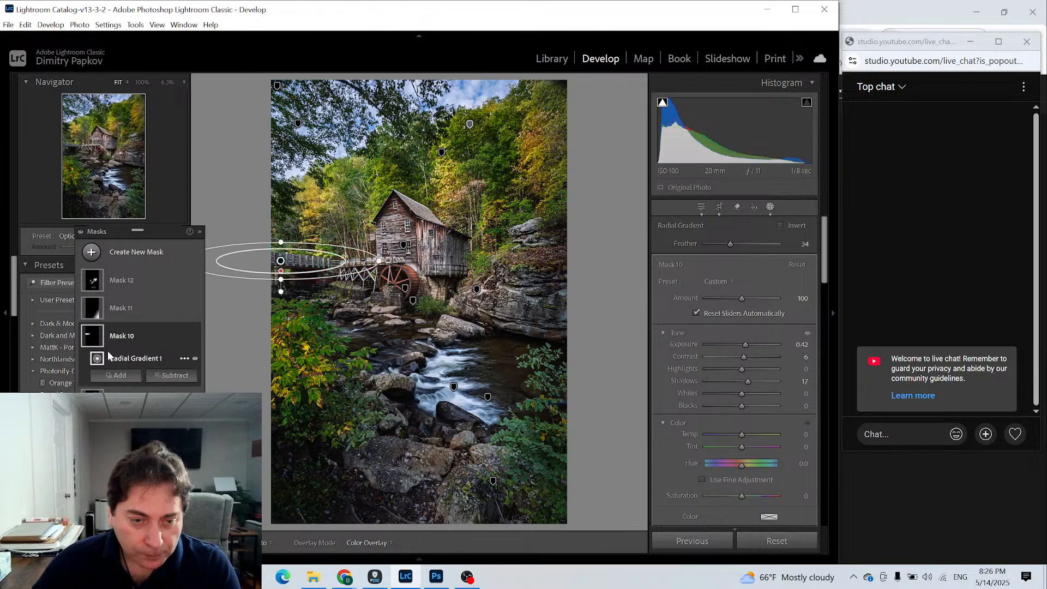
click(109, 398)
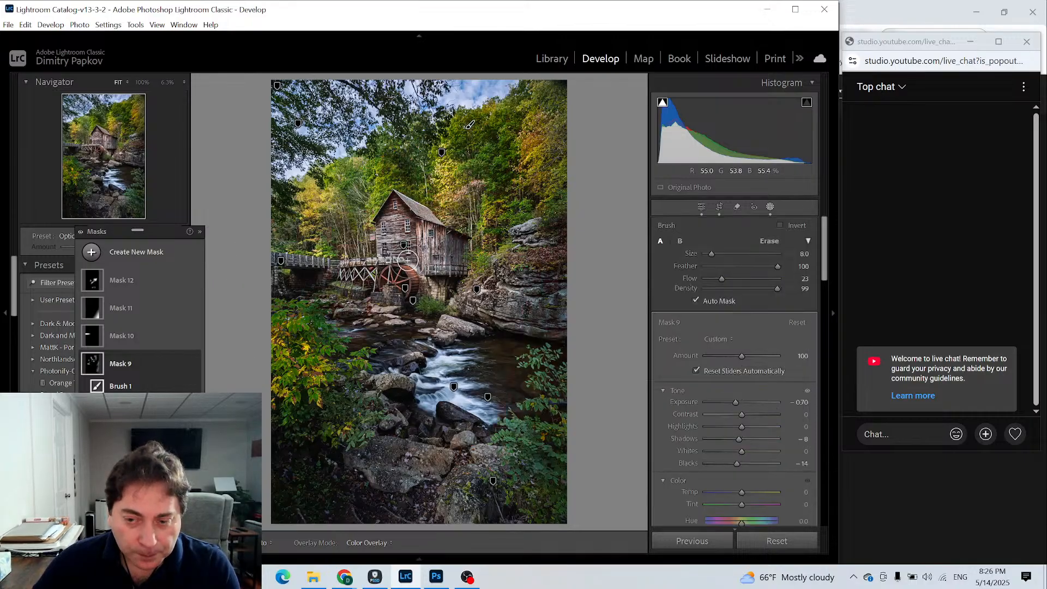
key(bracketleft)
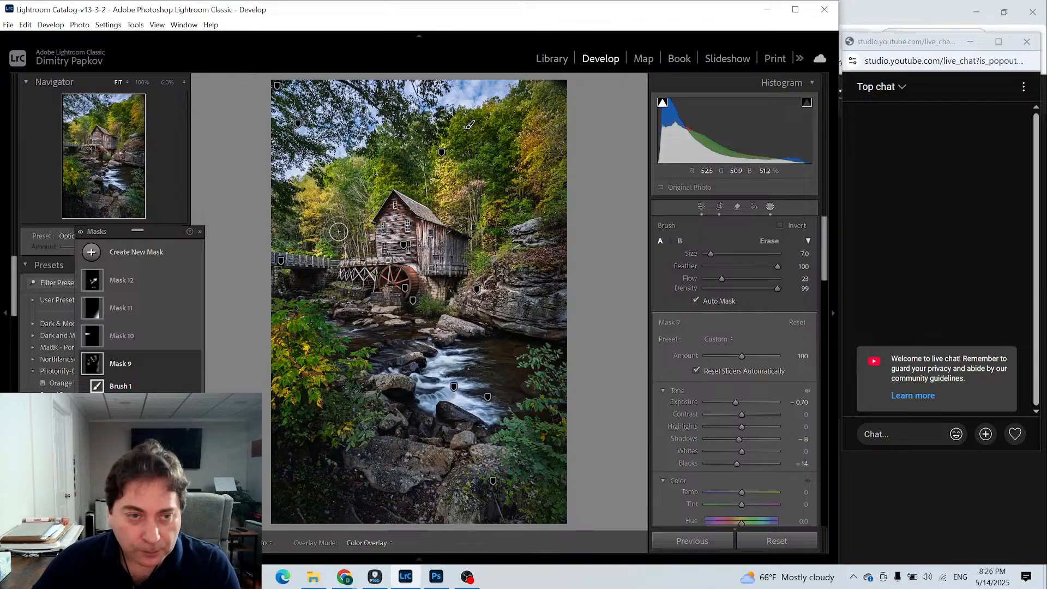
click(141, 83)
click(103, 149)
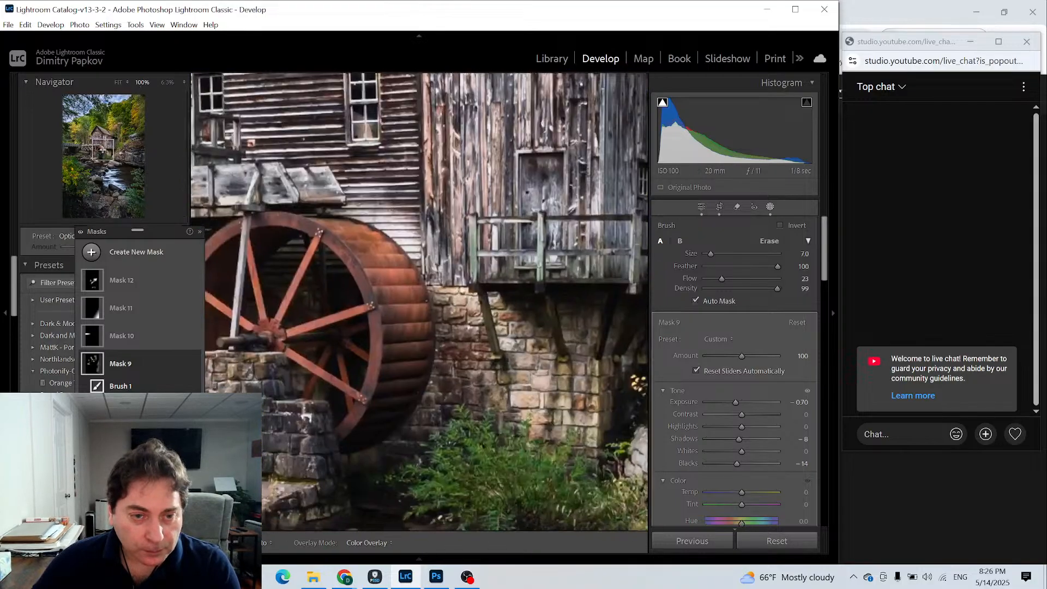
mouse_move(92, 146)
mouse_down()
mouse_move(127, 143)
mouse_move(91, 143)
mouse_move(105, 152)
mouse_up()
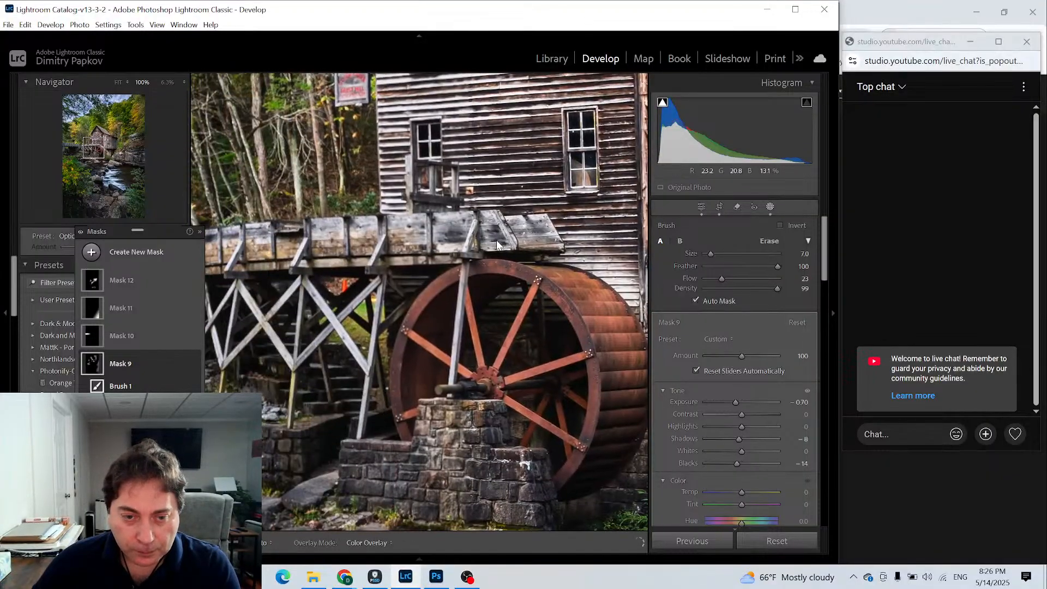
drag(386, 231, 396, 236)
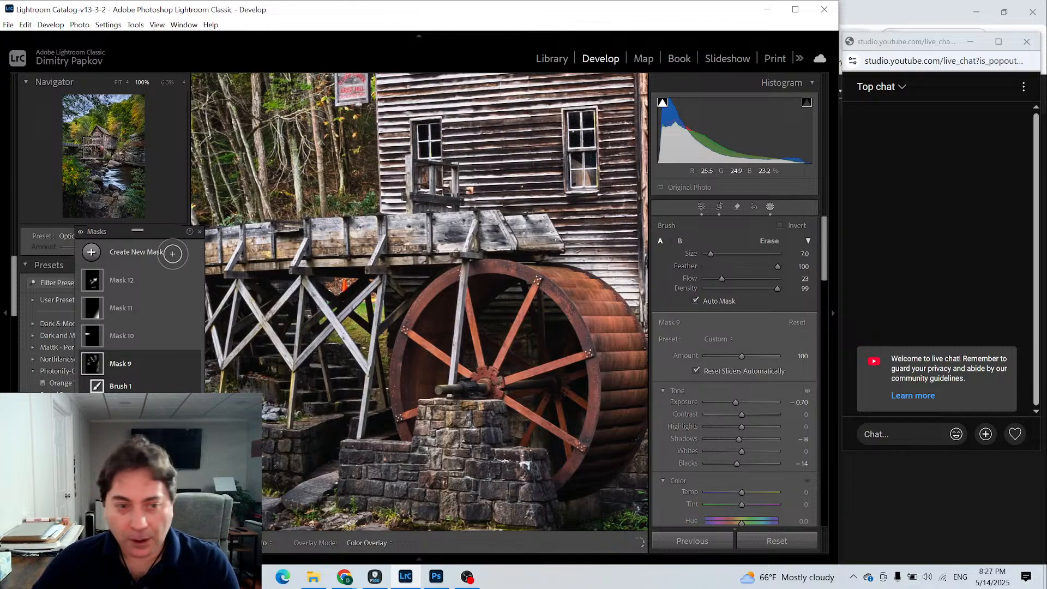
drag(424, 225, 408, 219)
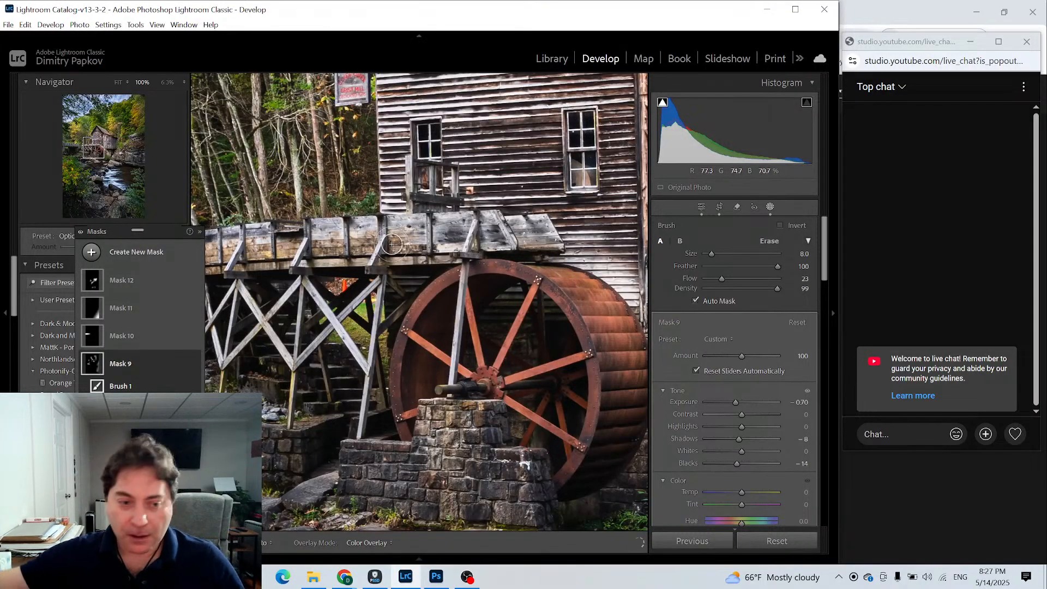
- Enlarge the Mask 9 brush to size 11 and toggle the mask pins off and on over the mill close-up
scroll(392, 244, up, 1)
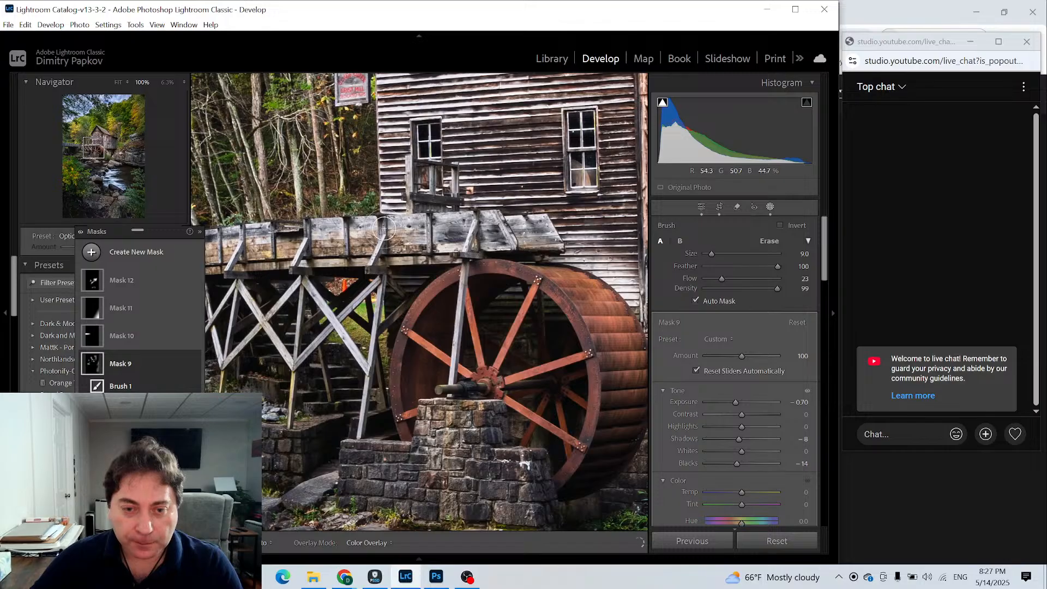
scroll(382, 235, up, 2)
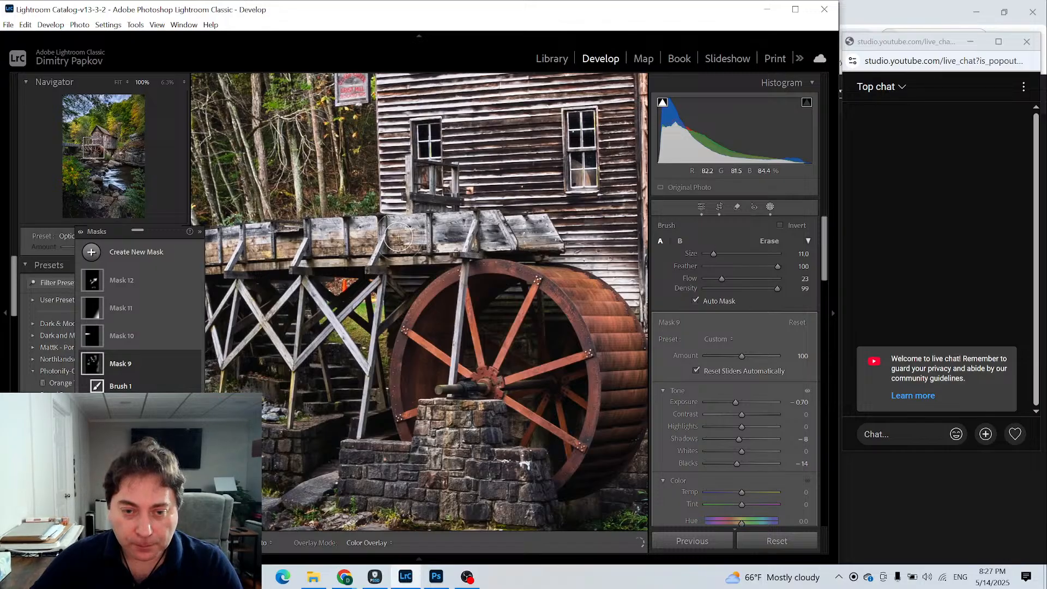
key(h)
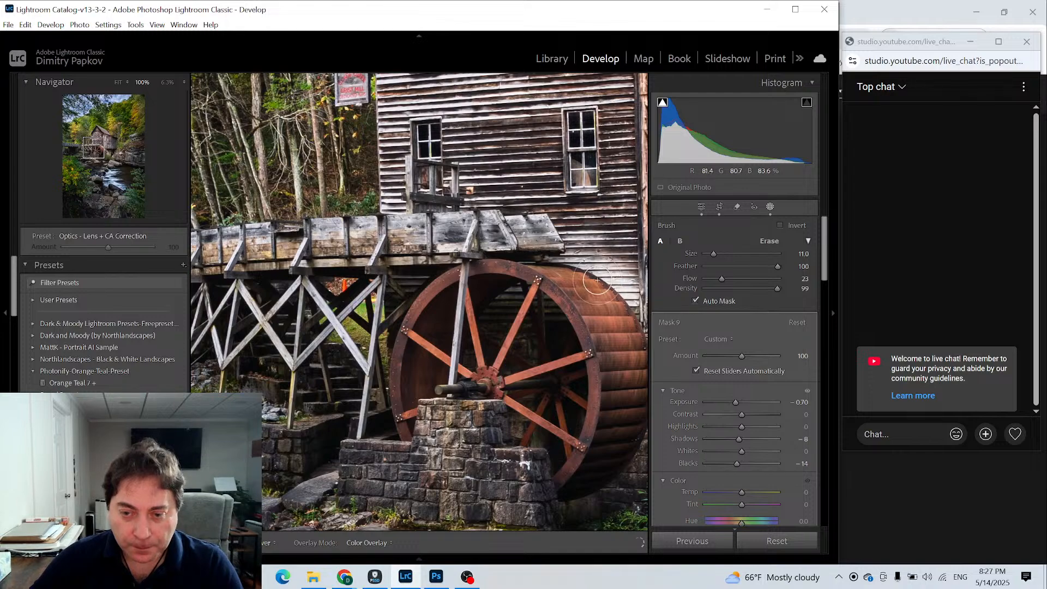
key(h)
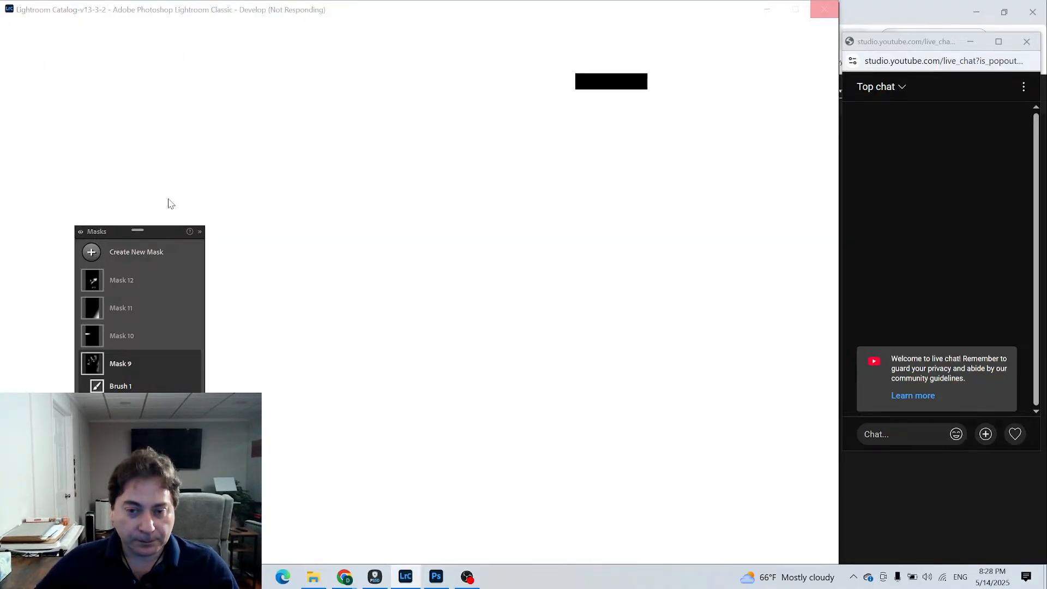
- Open Task Manager, end the unresponsive Adobe Lightroom Classic task and minimize Task Manager
key(ctrl+shift+Escape)
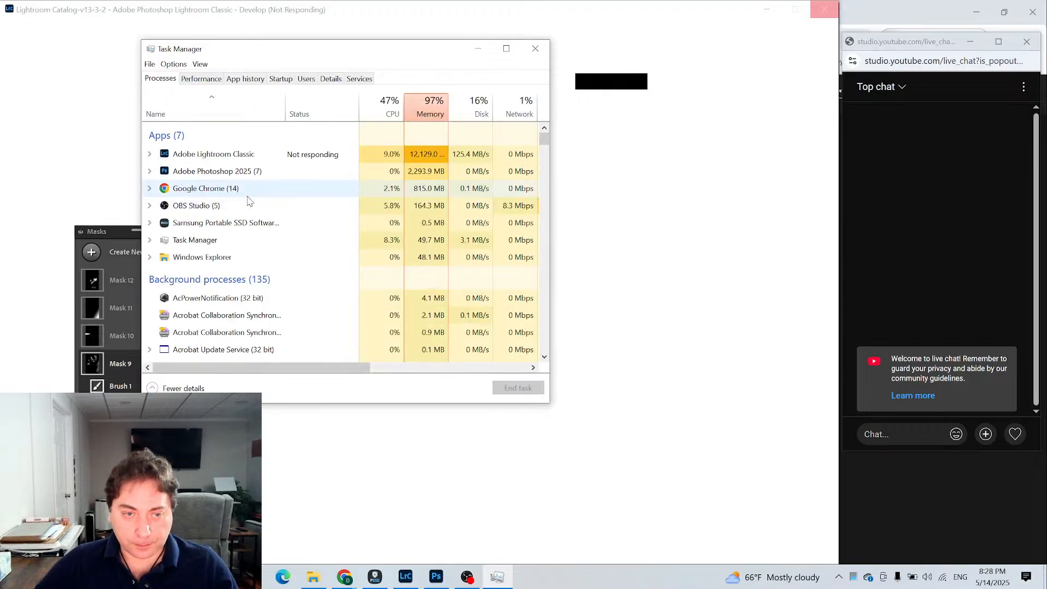
click(243, 162)
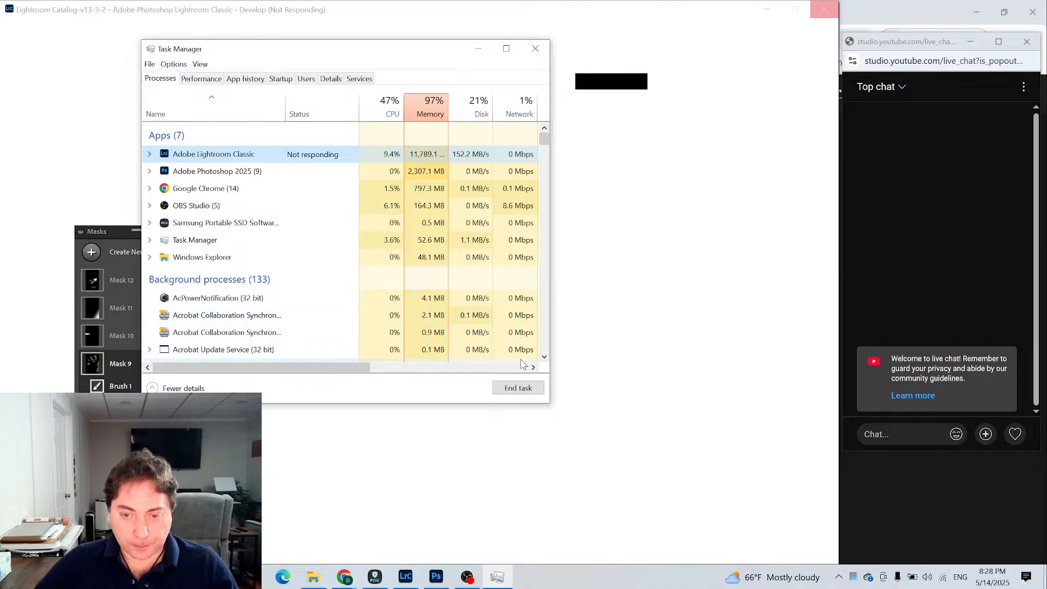
click(528, 393)
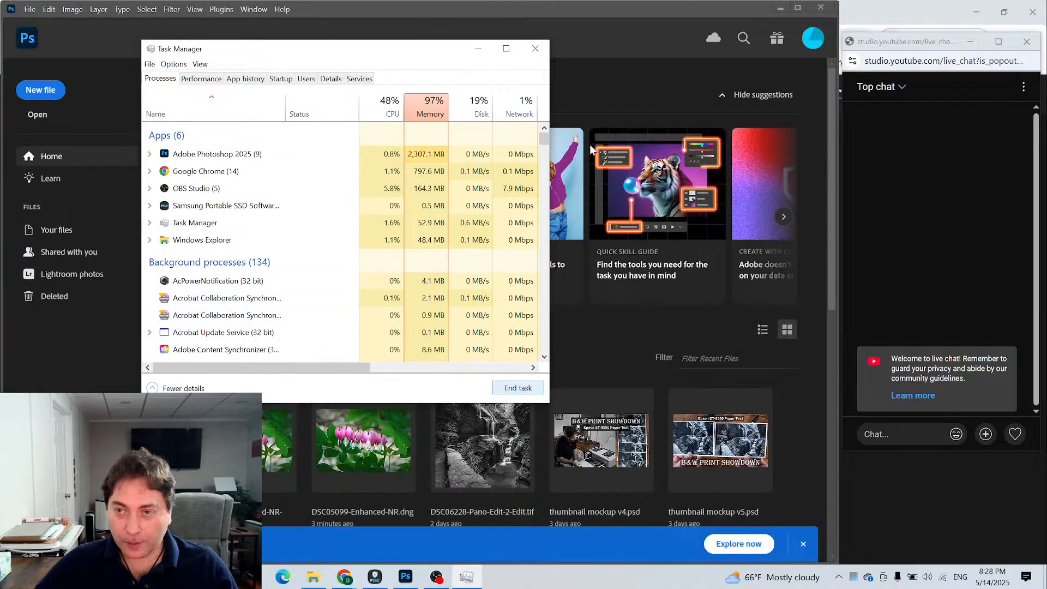
click(477, 48)
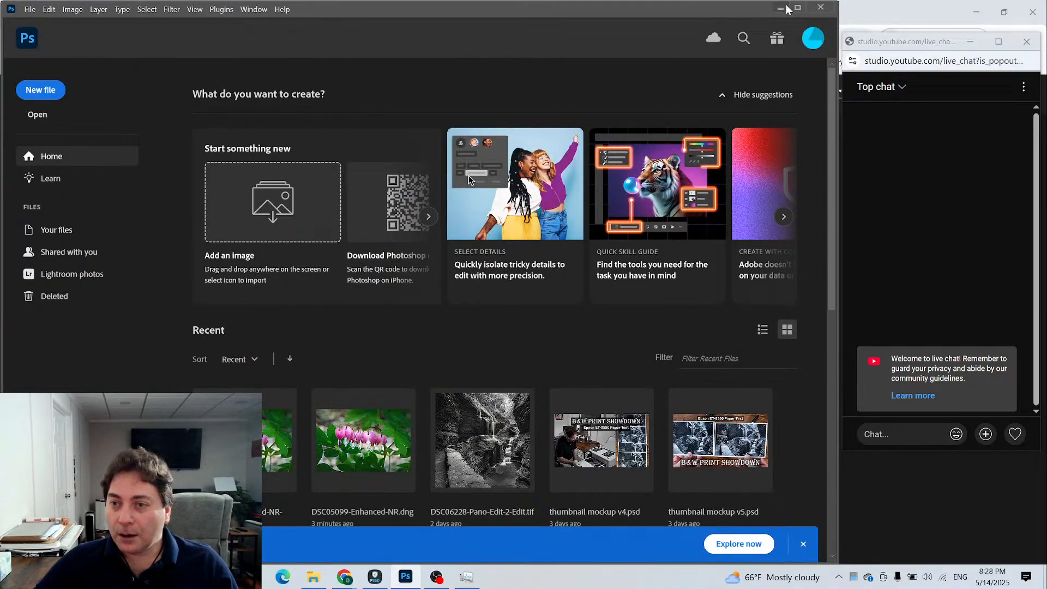
- Minimize the Photoshop, YouTube Studio and OBS windows and relaunch Lightroom Classic from the desktop
click(780, 8)
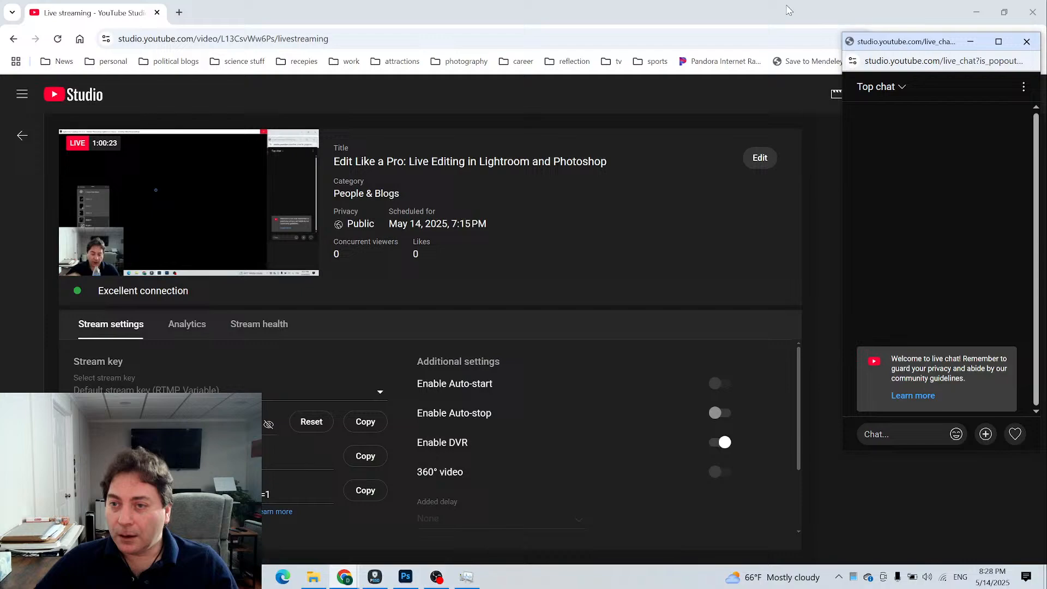
click(975, 12)
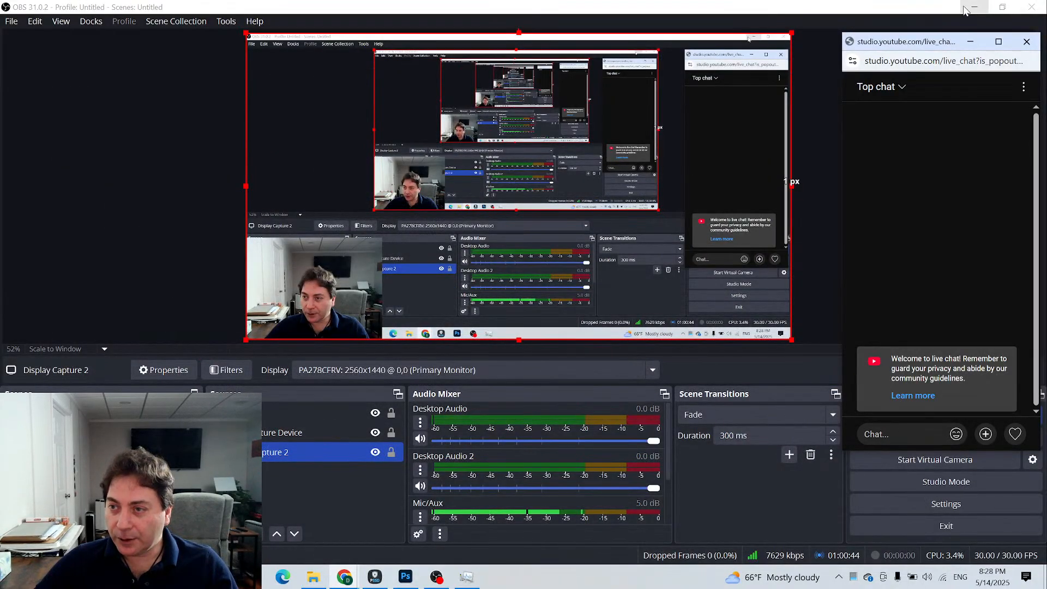
click(973, 8)
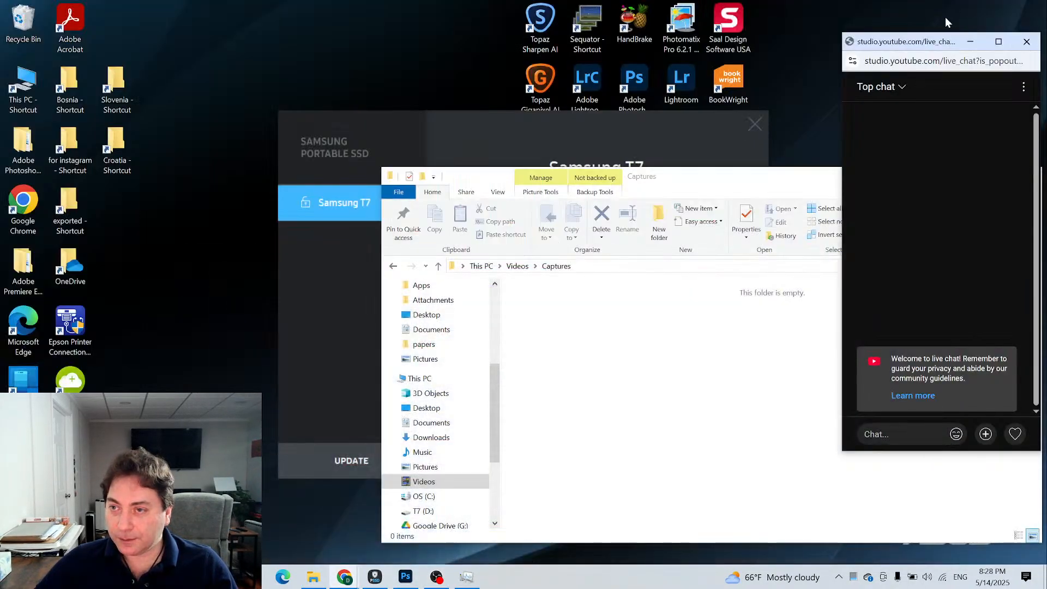
click(582, 99)
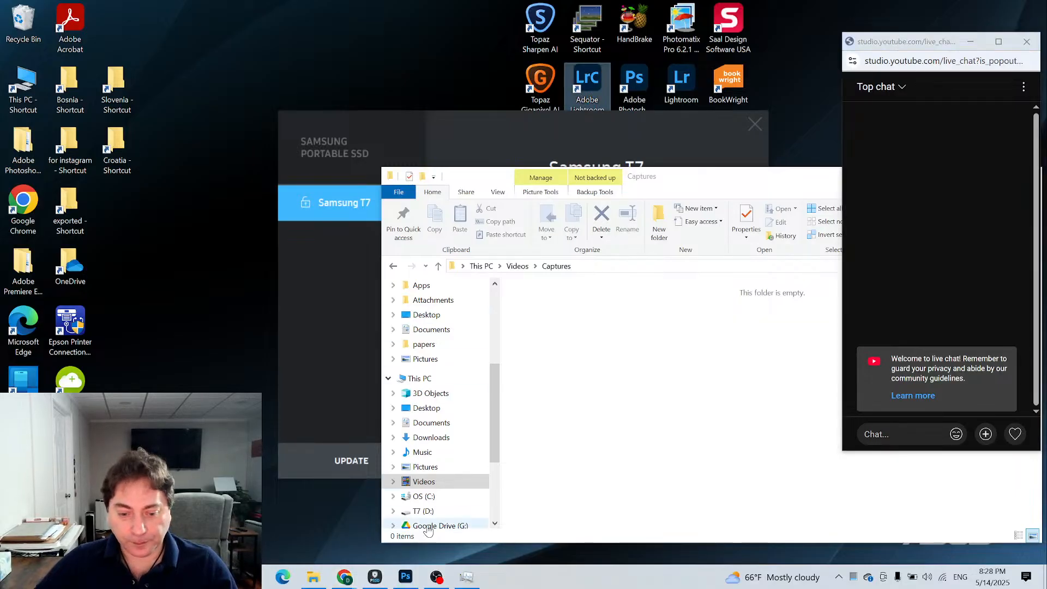
- Bring OBS back up and switch to the YouTube Studio live streaming page to check the broadcast
click(435, 578)
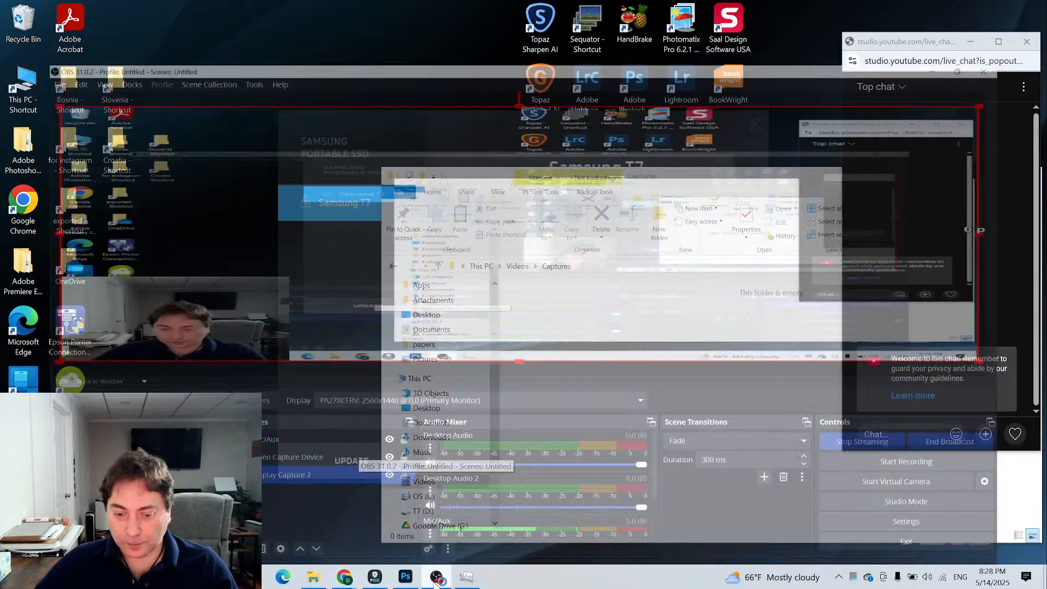
mouse_move(345, 582)
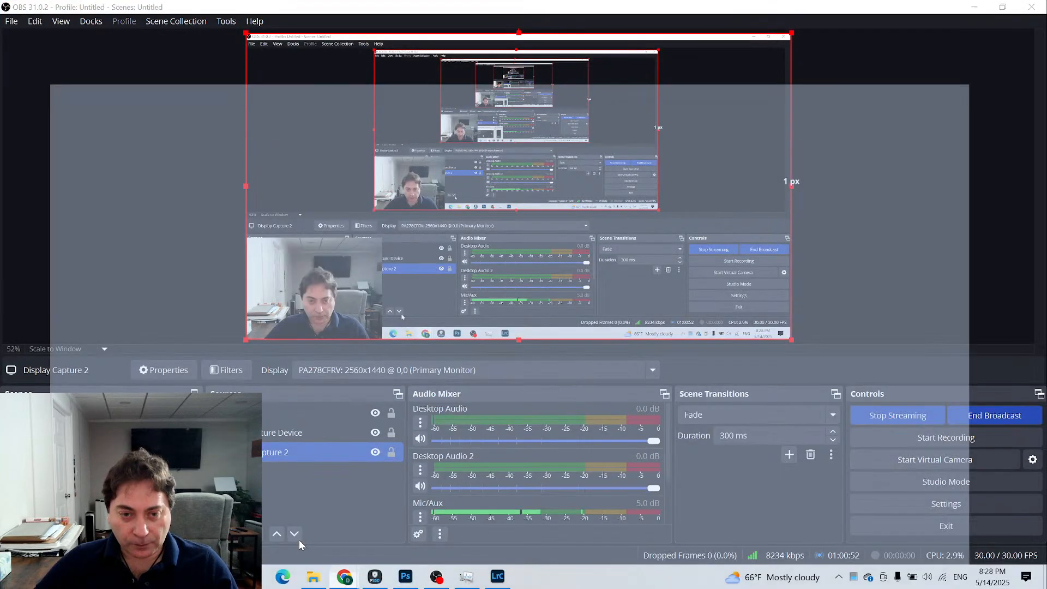
click(299, 540)
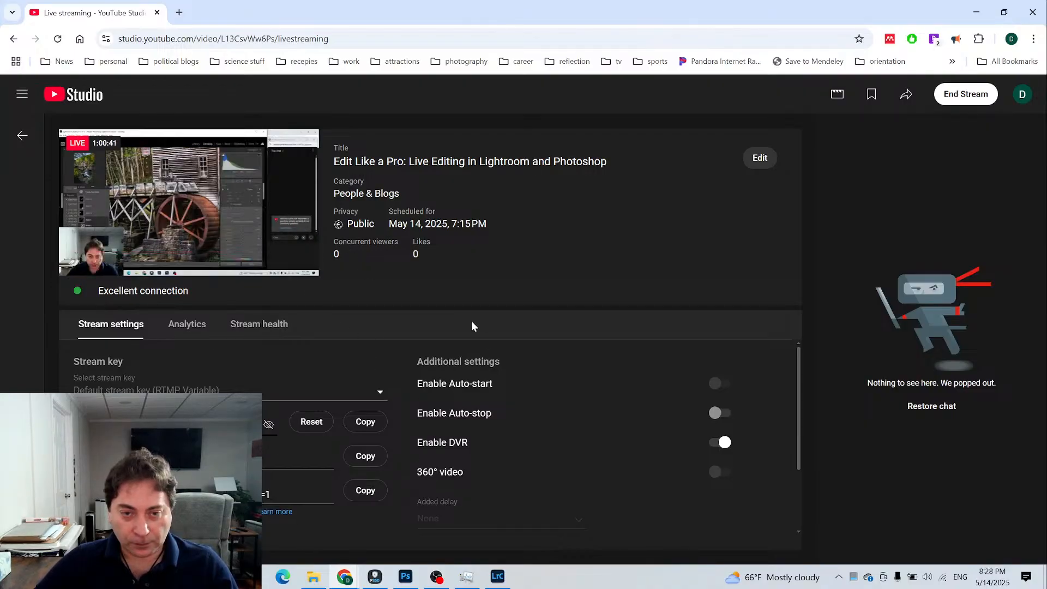
- Check the running processes in Task Manager, close it and minimize the browser and OBS to return to Lightroom Classic
click(469, 578)
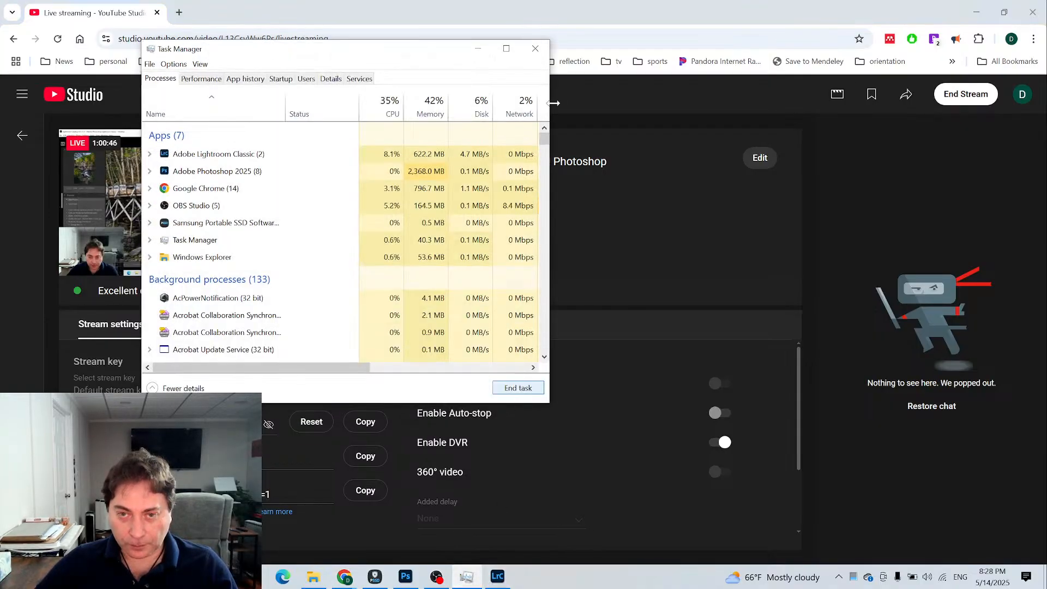
click(535, 49)
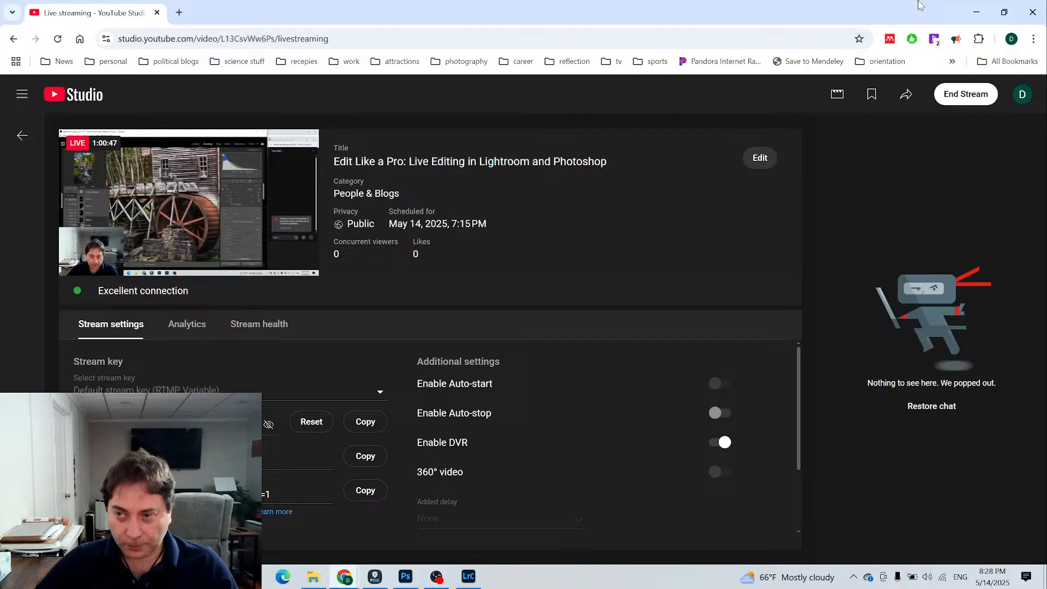
click(975, 12)
click(974, 7)
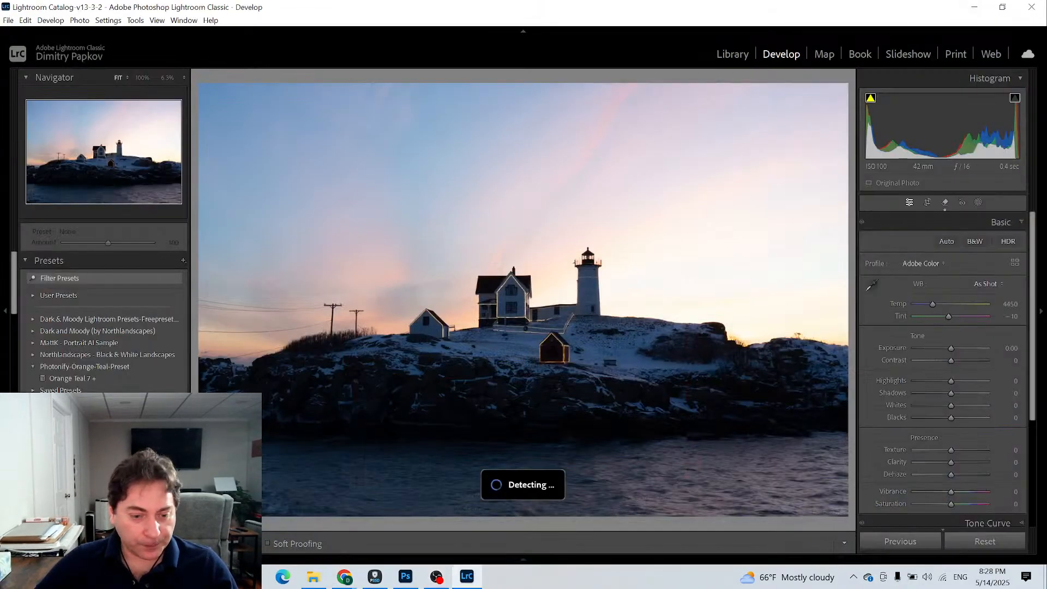
- Switch to the Library module and open the West Virginia folder in the pictures collection on the T7 drive
scroll(104, 322, down, 5)
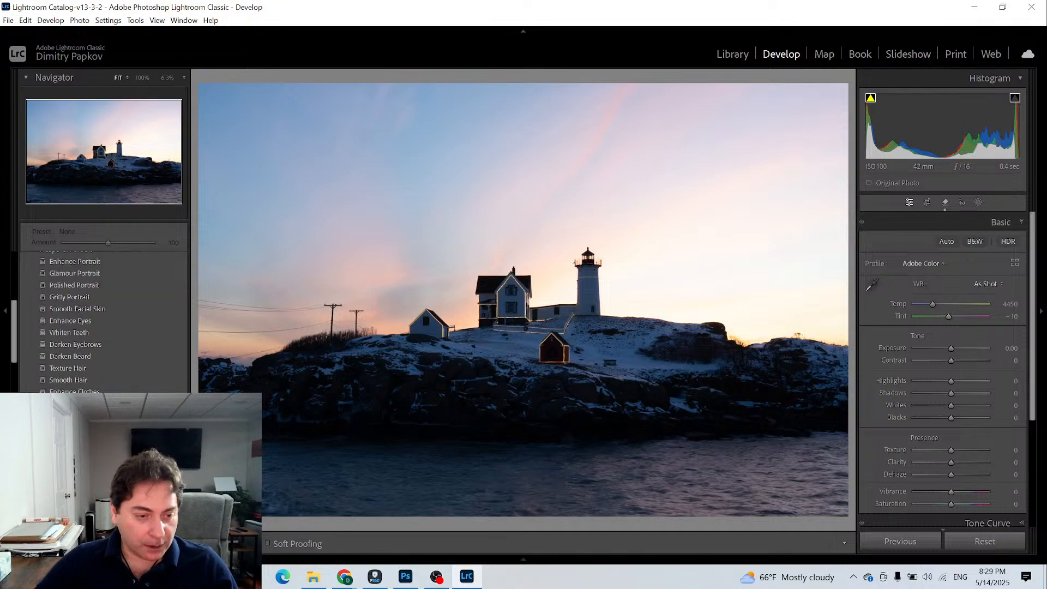
scroll(103, 322, up, 5)
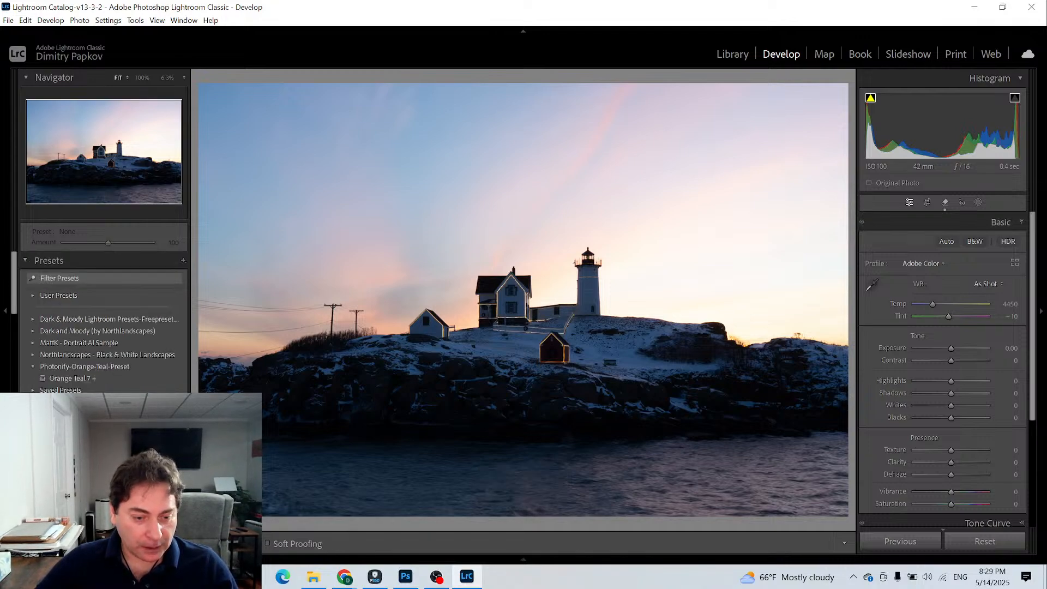
click(725, 55)
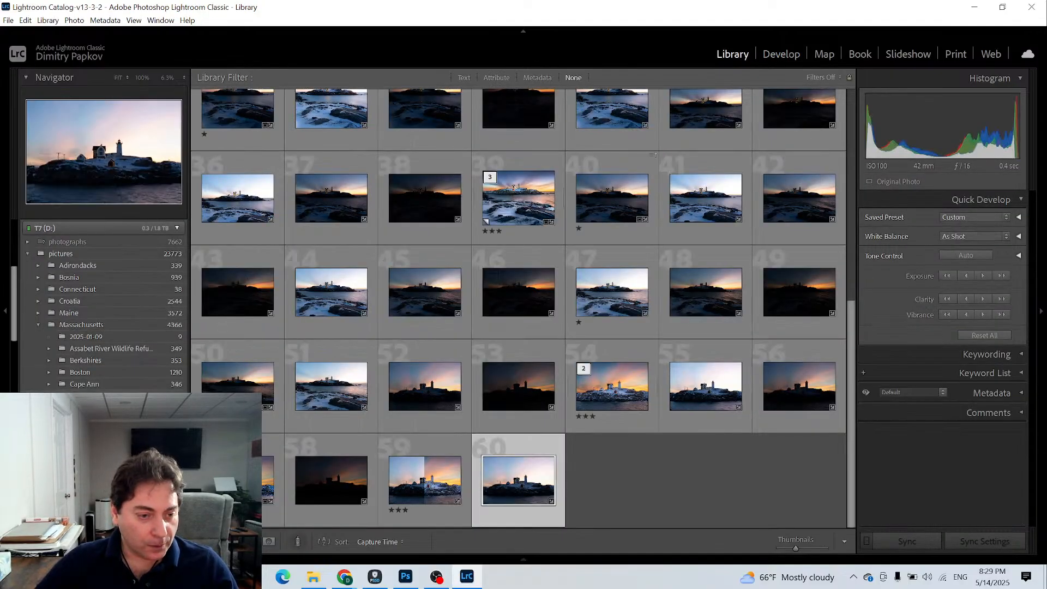
scroll(104, 305, down, 5)
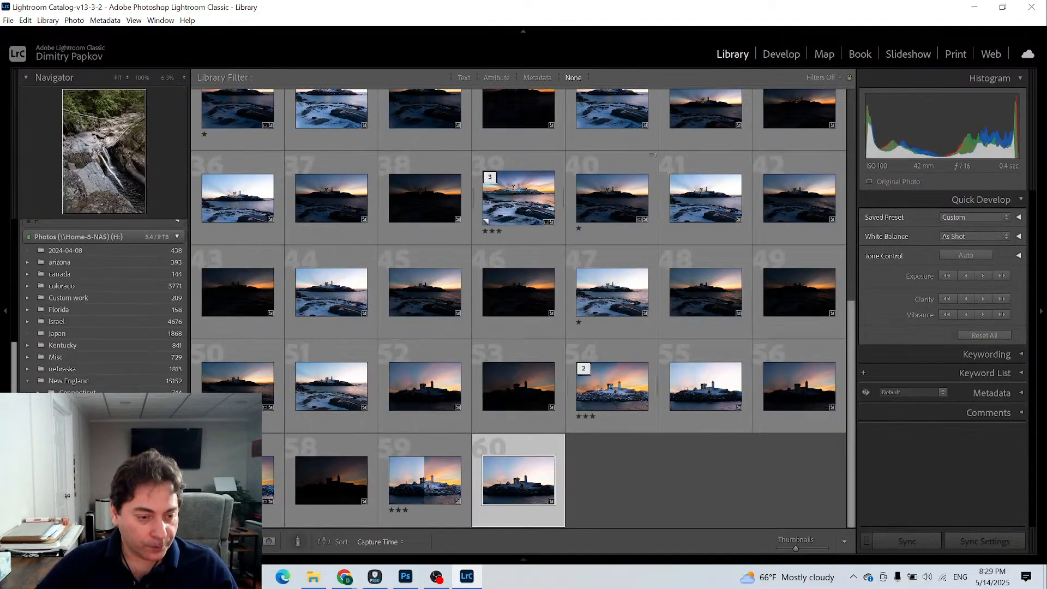
scroll(91, 354, down, 6)
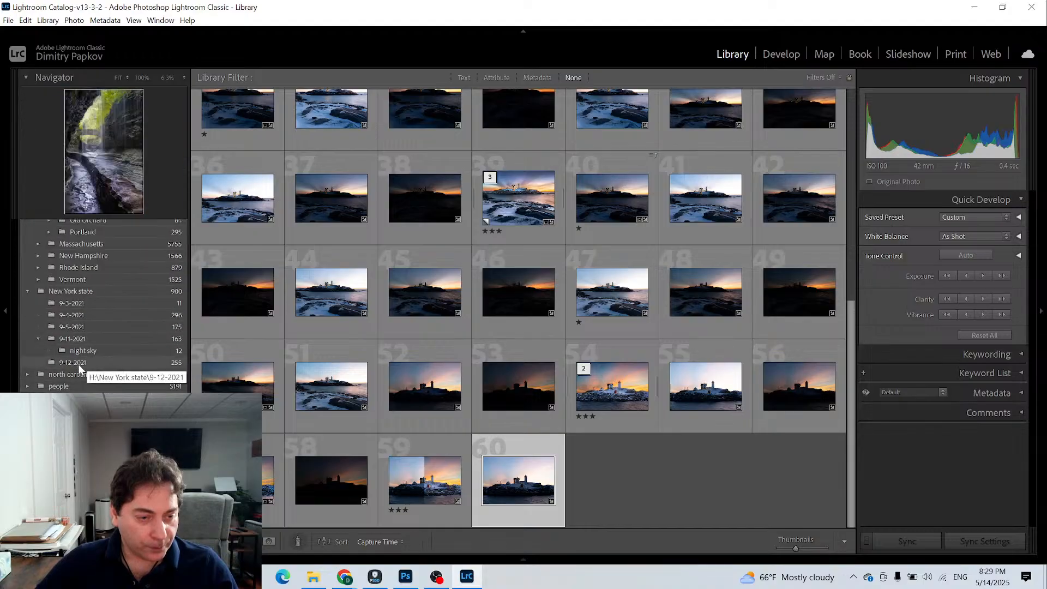
scroll(41, 379, up, 4)
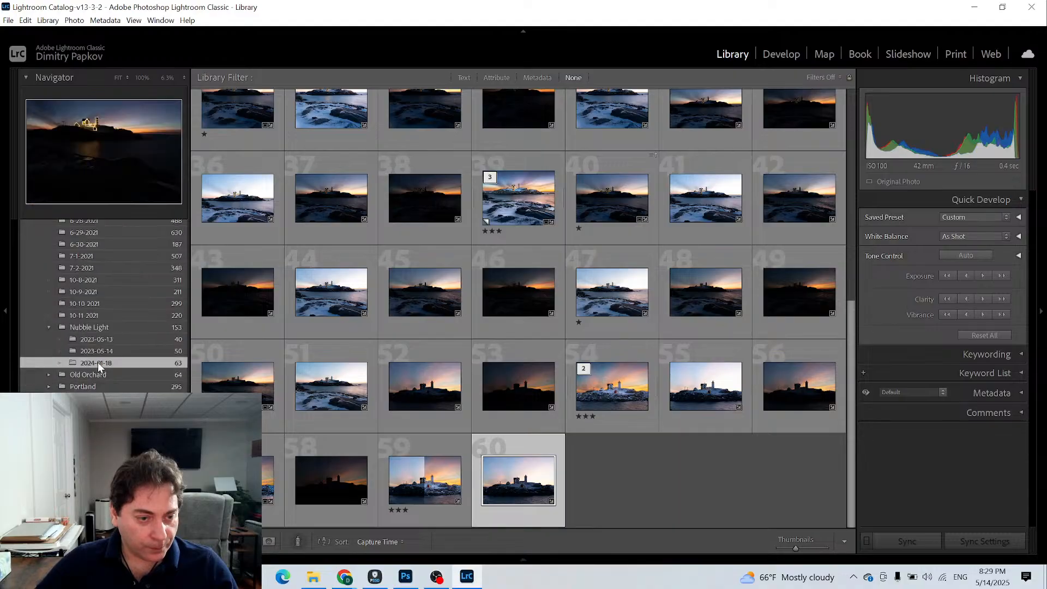
scroll(93, 329, down, 5)
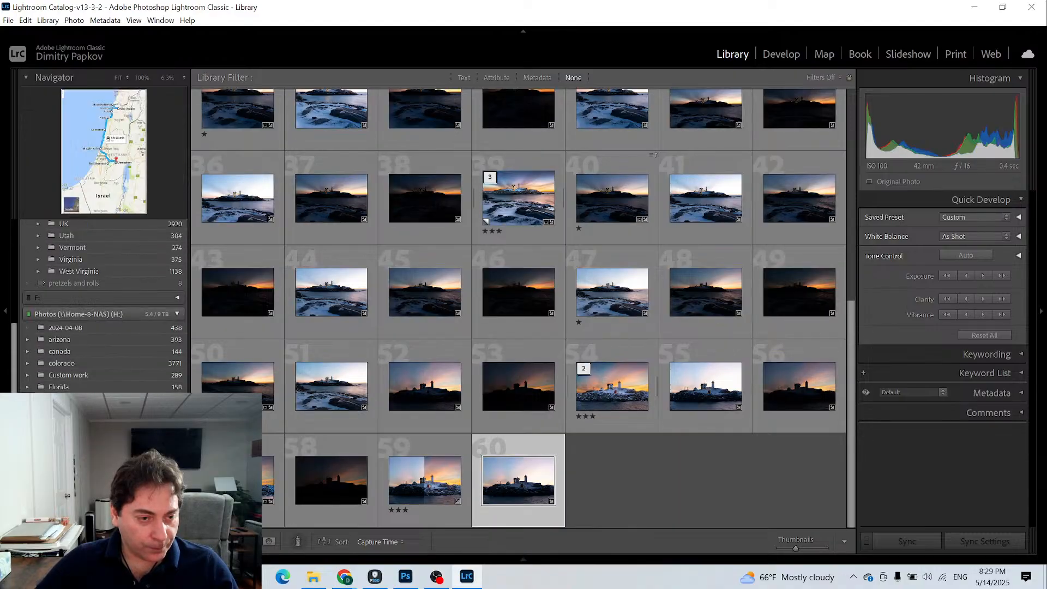
click(99, 270)
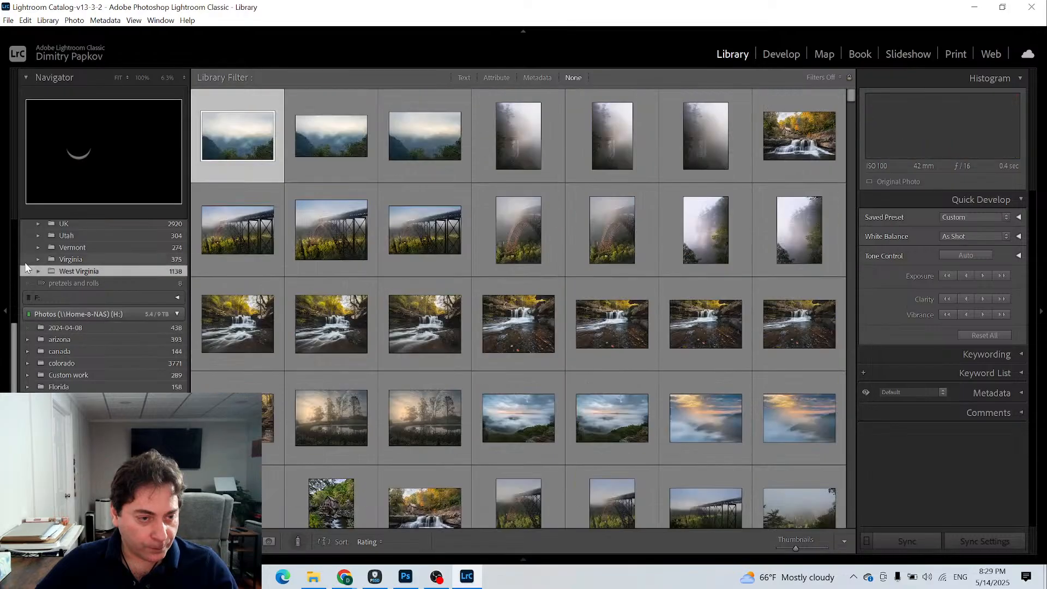
- Expand West Virginia and its New River Gorge National Park subfolder, and browse the photos in 2024-10-05
click(37, 271)
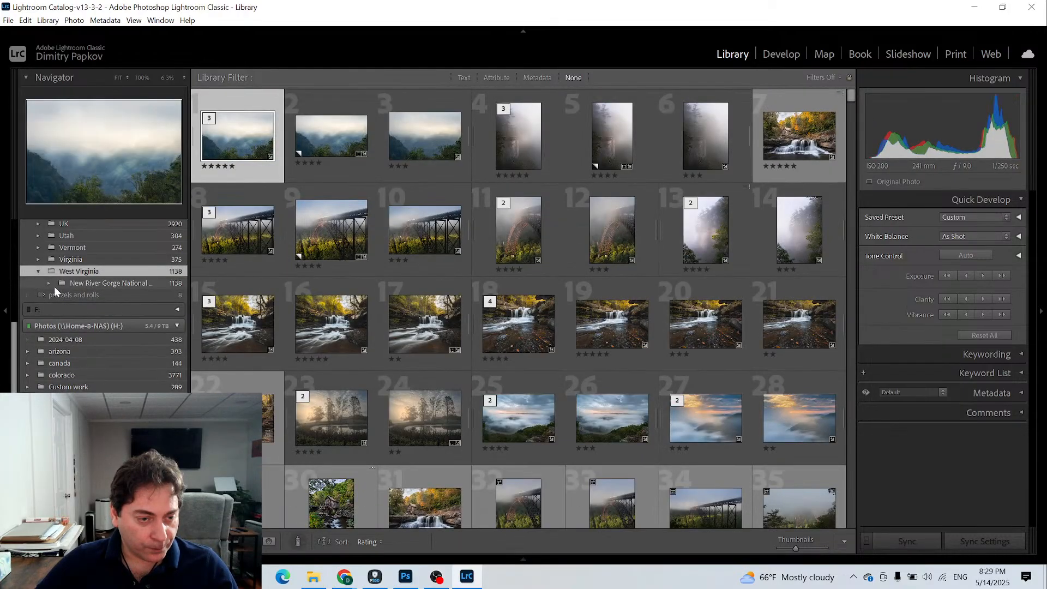
click(48, 284)
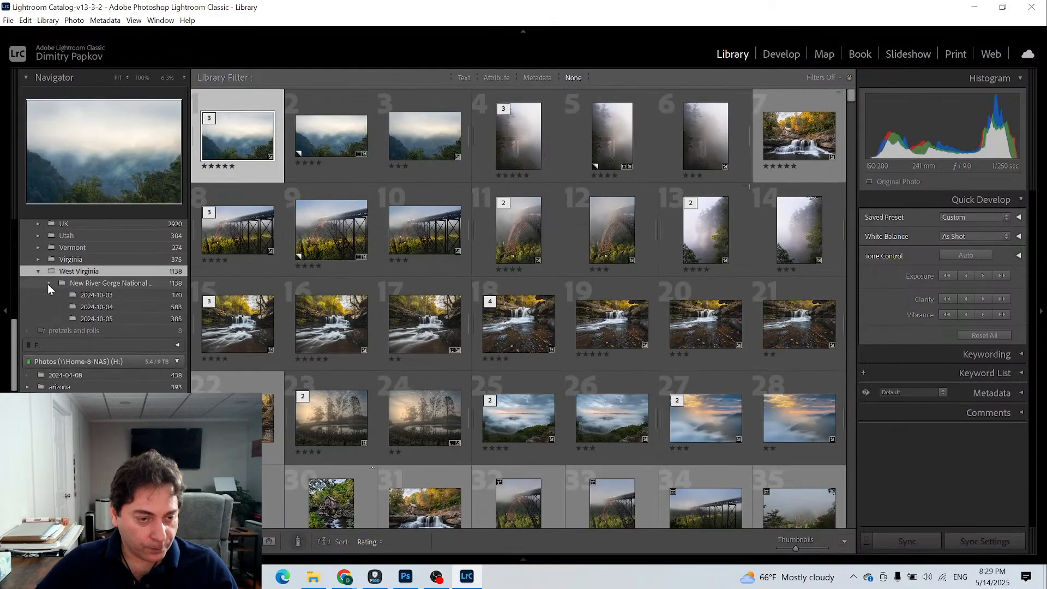
click(93, 318)
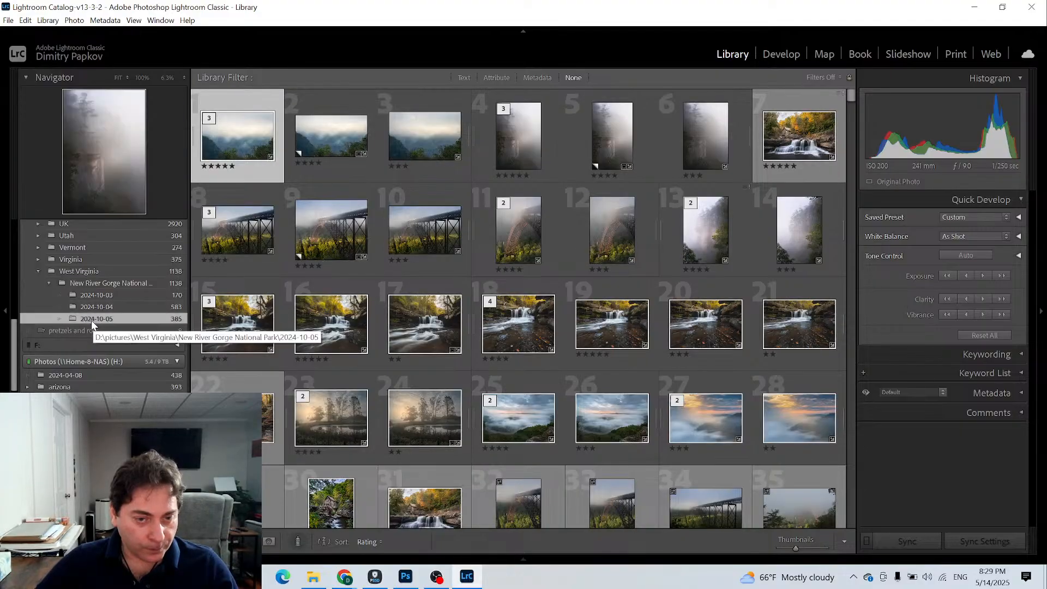
scroll(473, 341, up, 10)
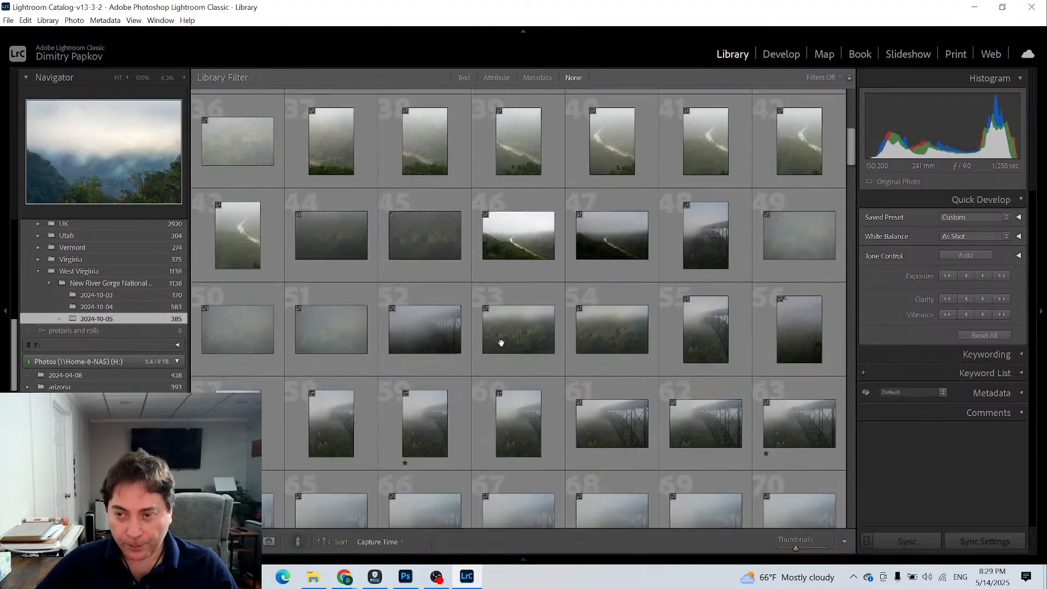
scroll(506, 342, down, 20)
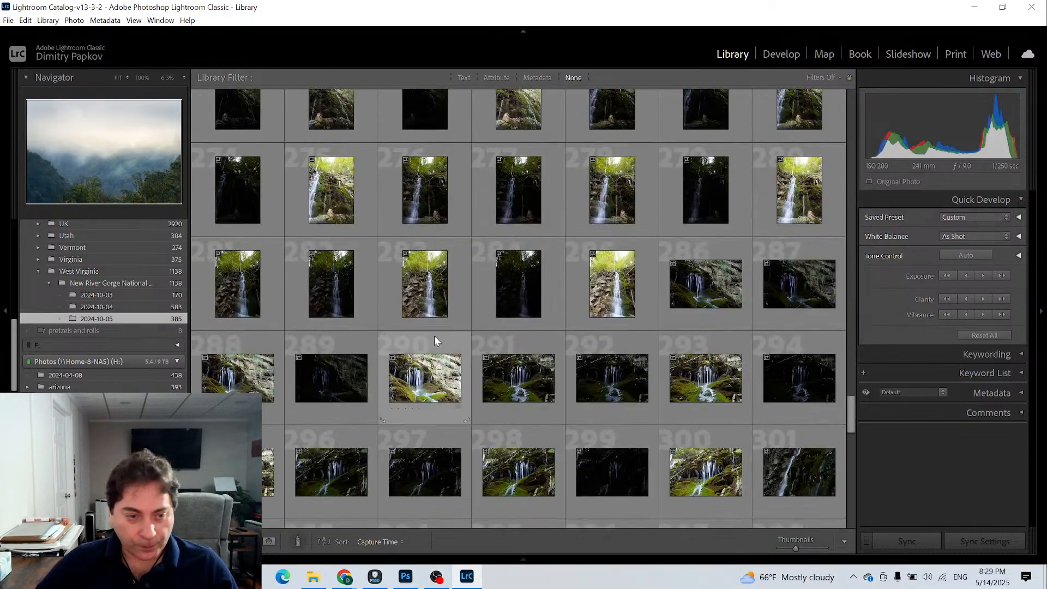
- Open the 2024-10-04 folder, select the edited two-star vertical grist mill photo and open it in the Develop module
click(115, 306)
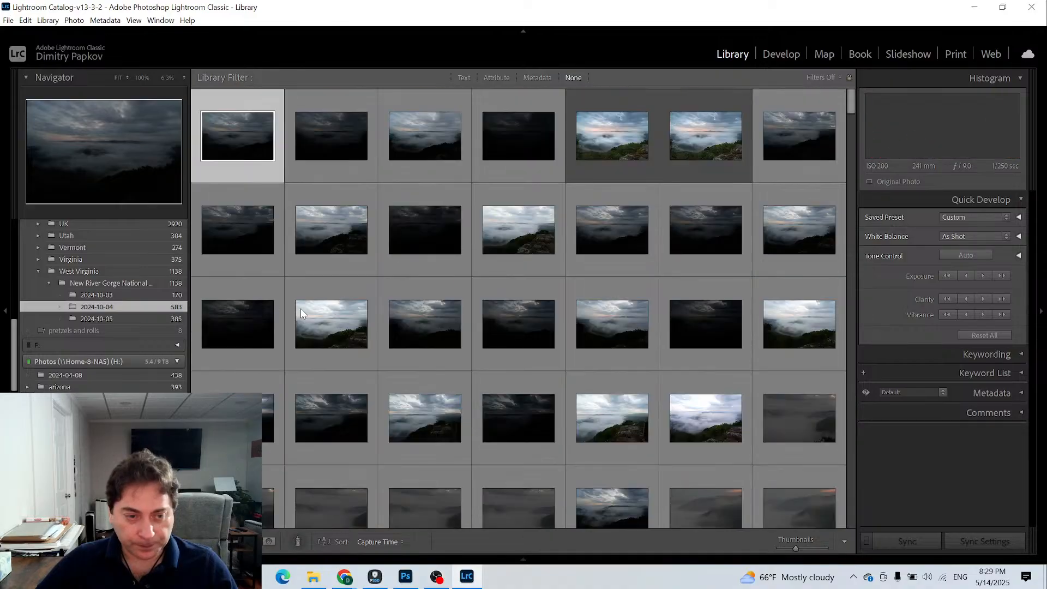
scroll(341, 316, down, 20)
scroll(389, 334, down, 20)
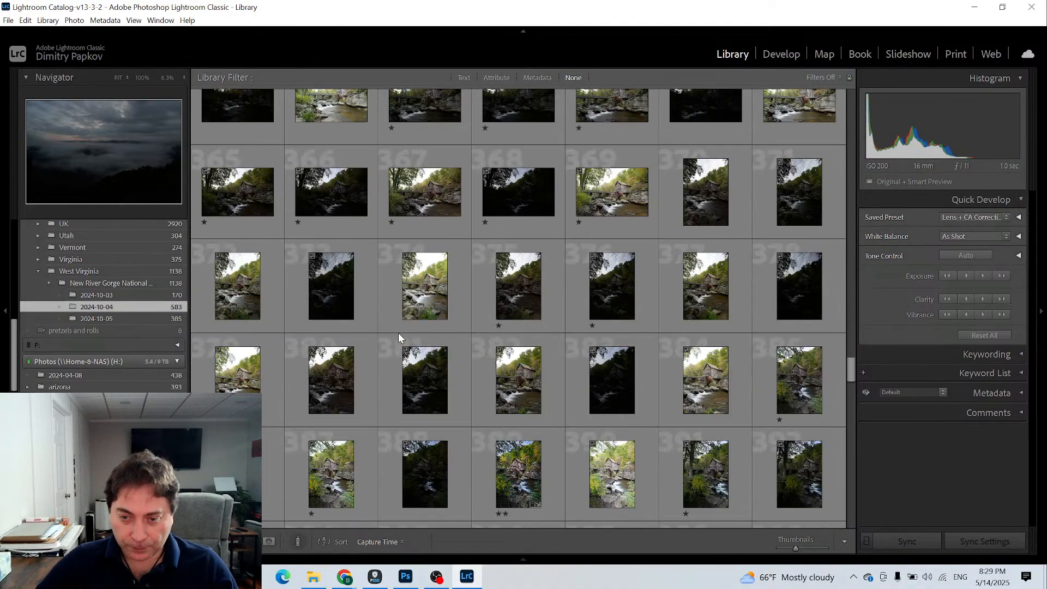
scroll(537, 352, down, 3)
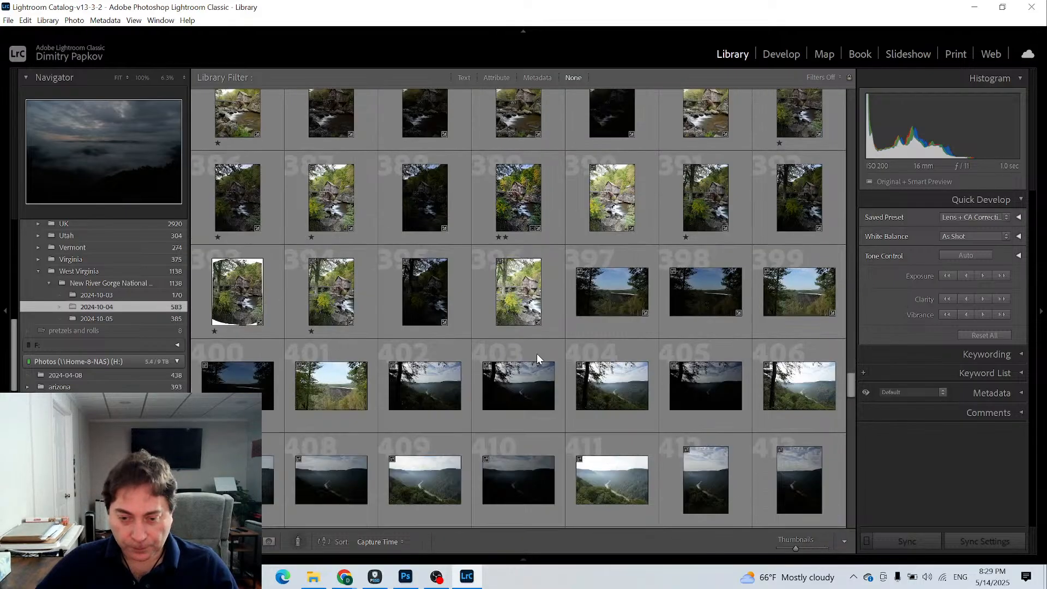
click(521, 202)
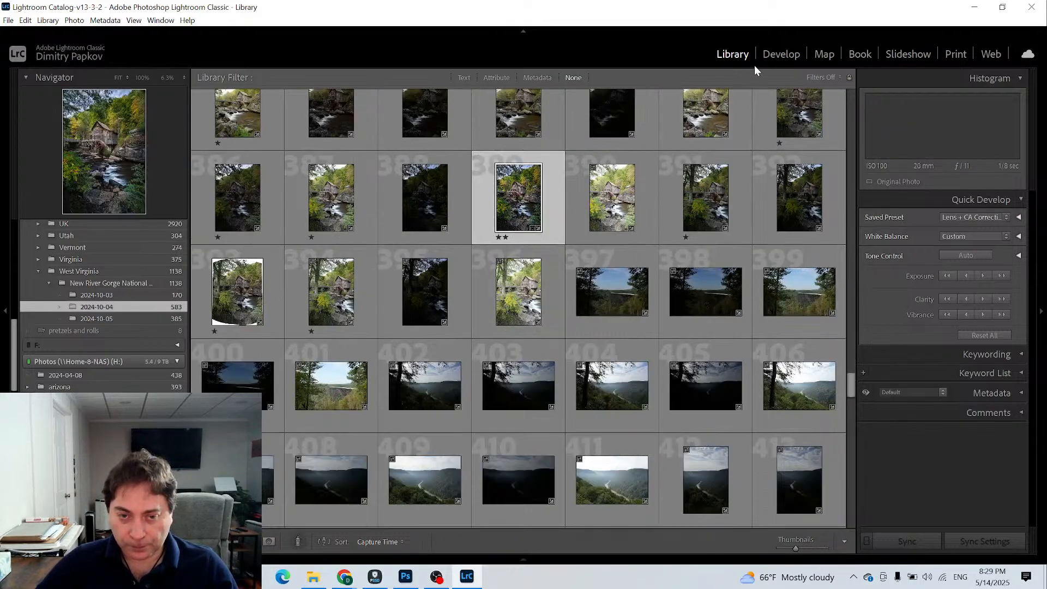
click(778, 53)
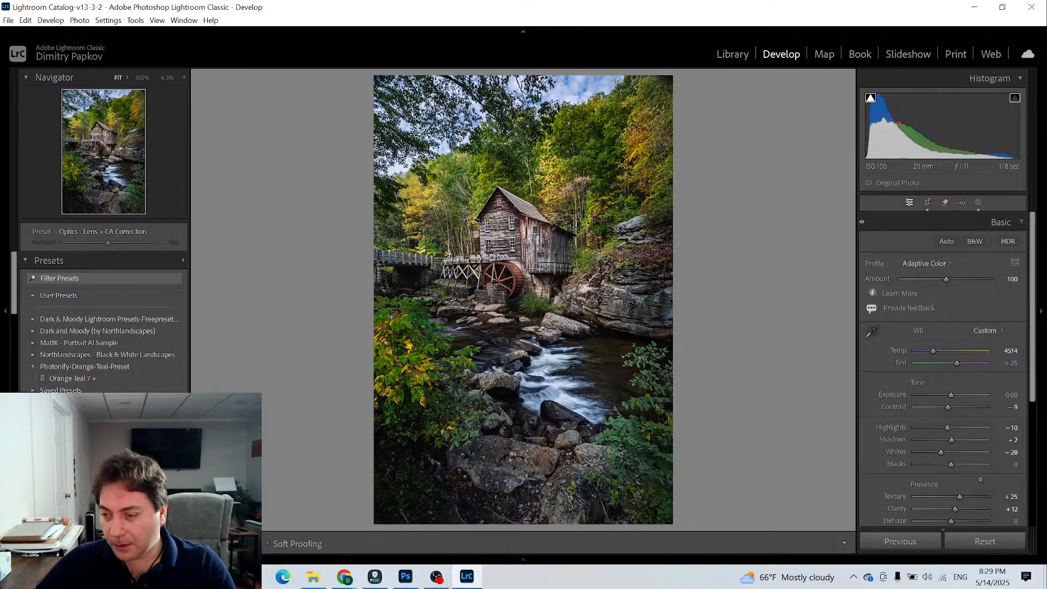
- Set the grist mill photo's Saturation to -1 in the Basic adjustments
scroll(948, 415, down, 3)
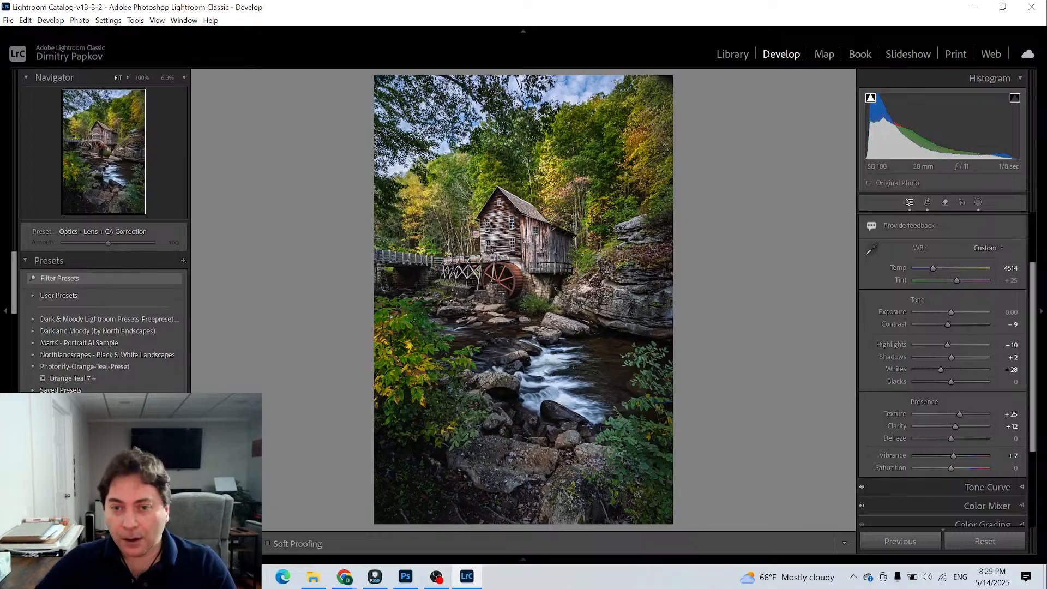
scroll(937, 365, down, 1)
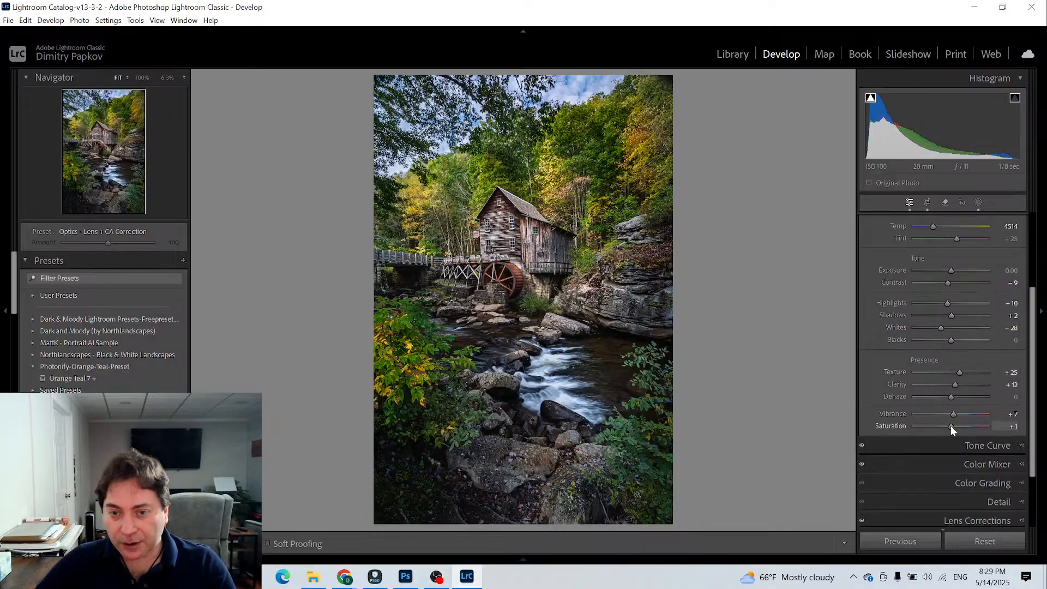
mouse_move(951, 427)
mouse_down()
mouse_move(910, 417)
mouse_move(950, 421)
mouse_up()
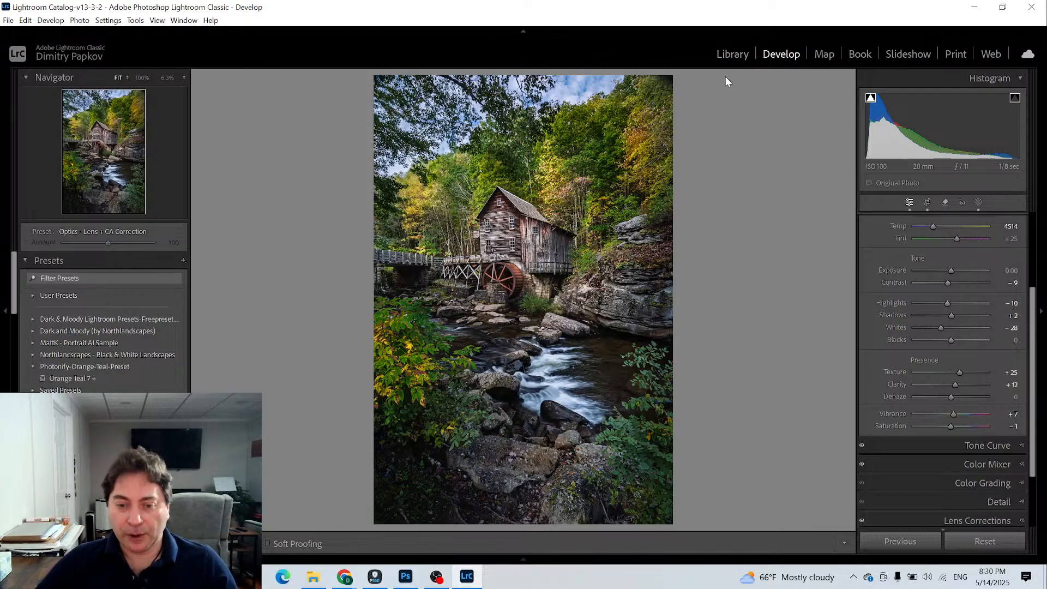
- In the Library grid, synchronize the two-star mill photo's settings, including all twelve masks, to the one-star mill photo _DSC2510.ARW
click(731, 54)
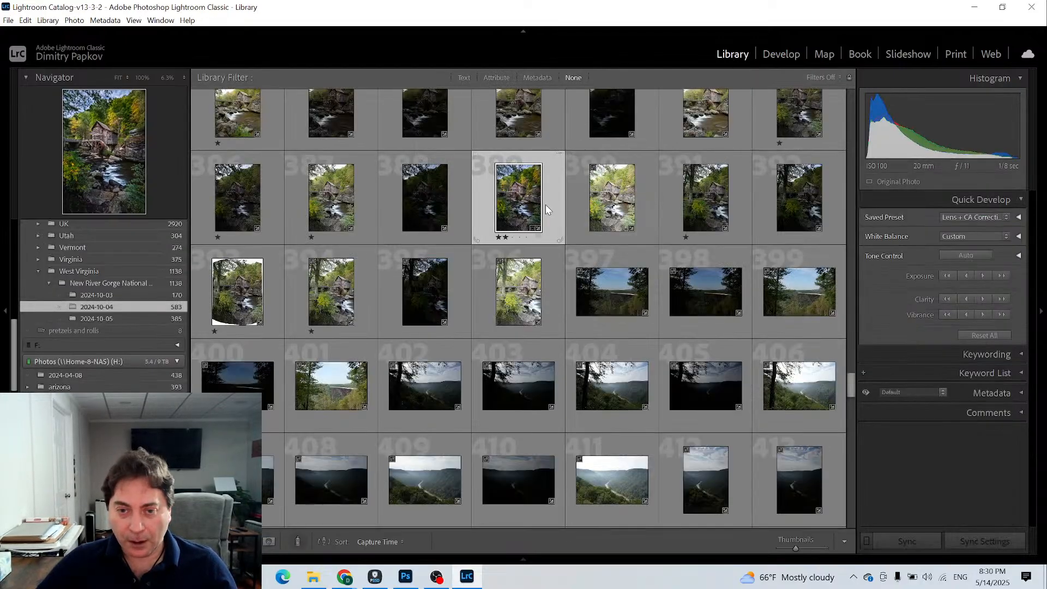
scroll(545, 204, up, 2)
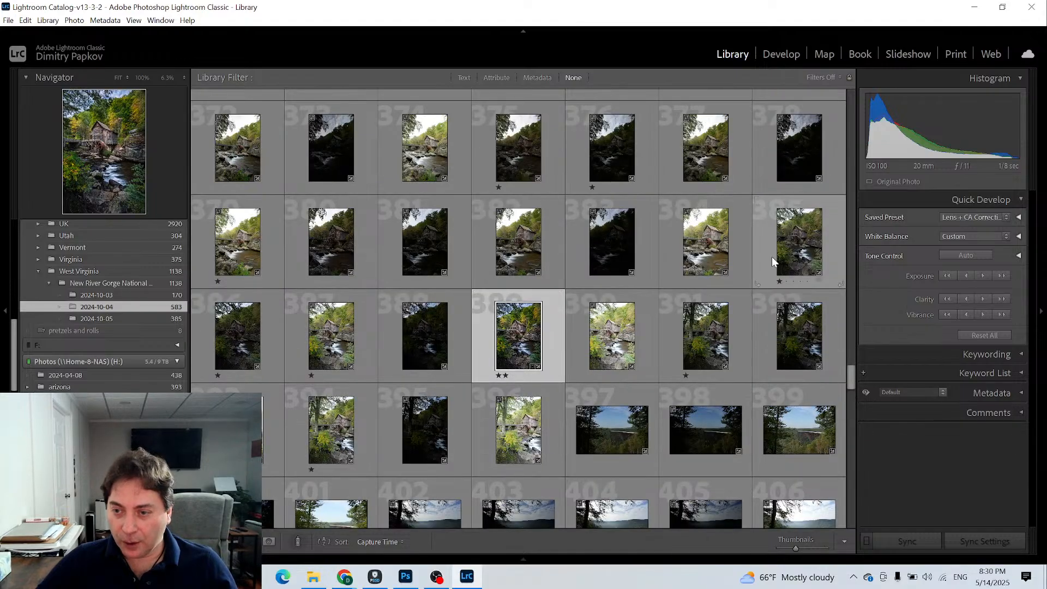
click(815, 247)
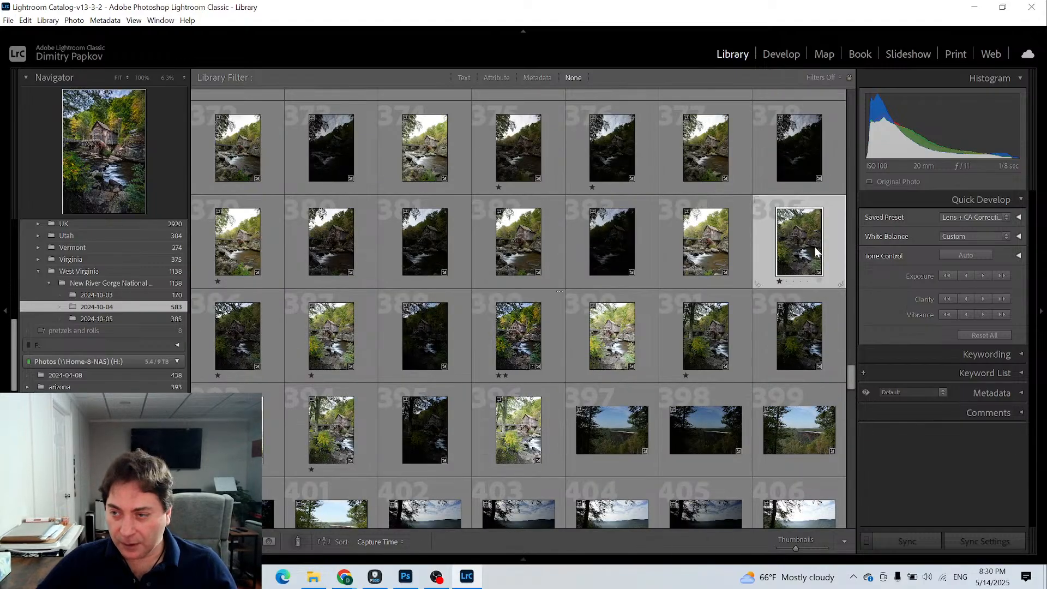
click(551, 343)
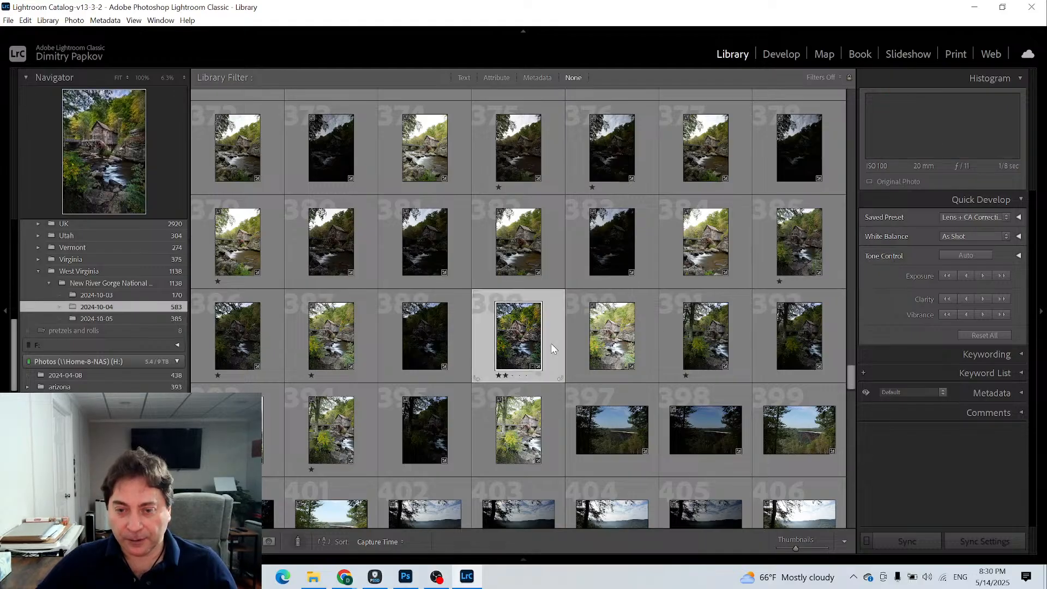
ctrl+click(836, 247)
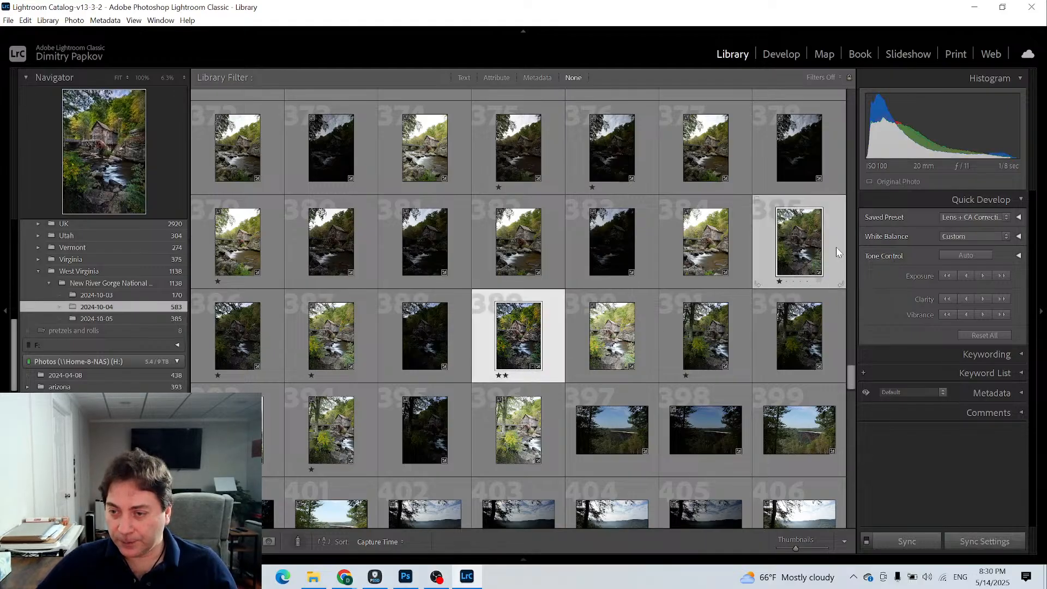
click(967, 542)
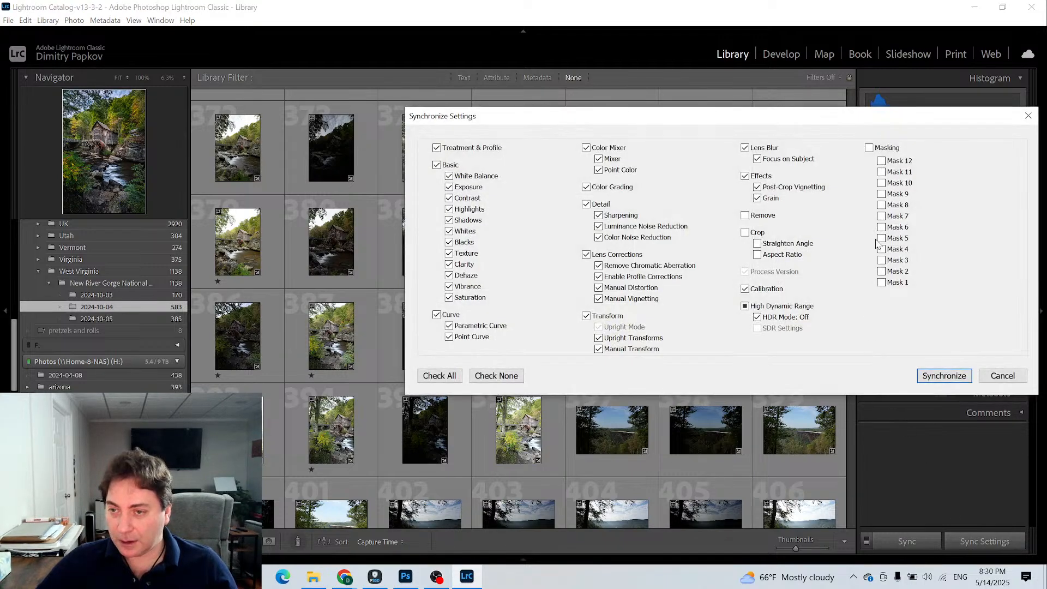
click(868, 147)
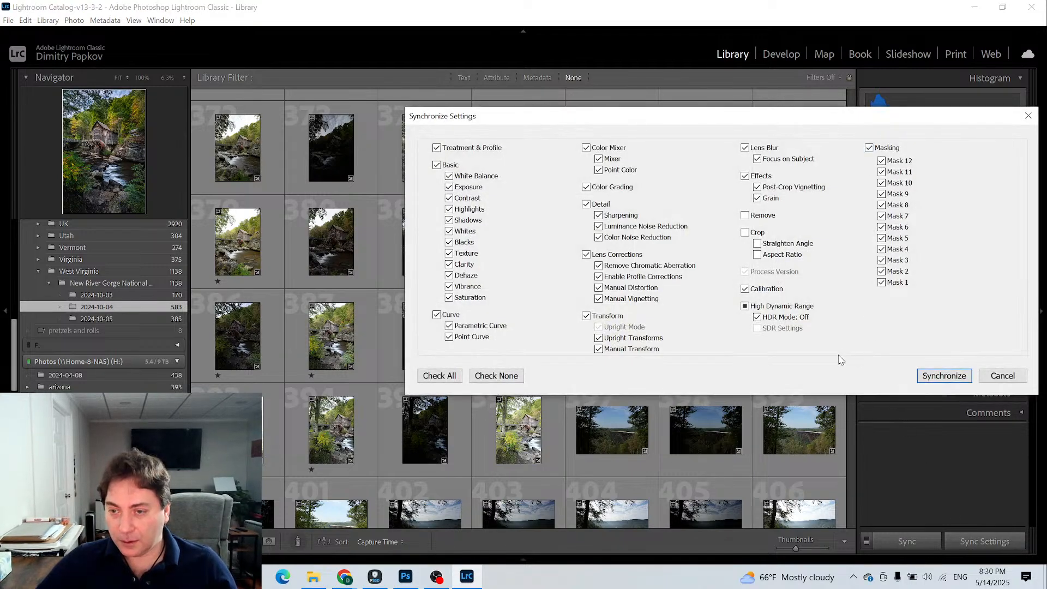
click(930, 382)
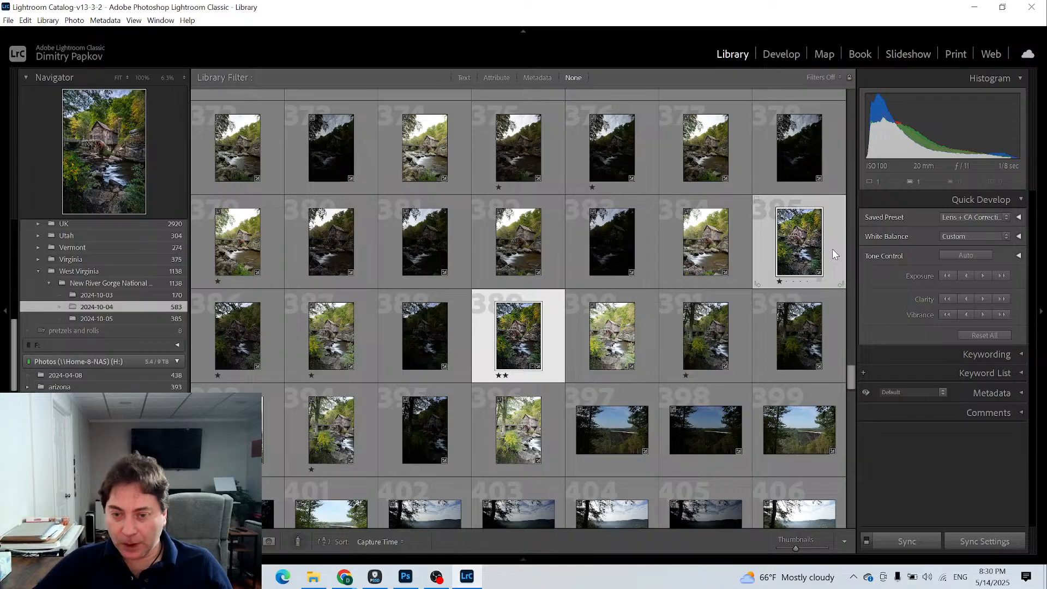
- Select both synchronized mill photos, compare them side by side in Survey view, and return to the grid
ctrl+click(553, 346)
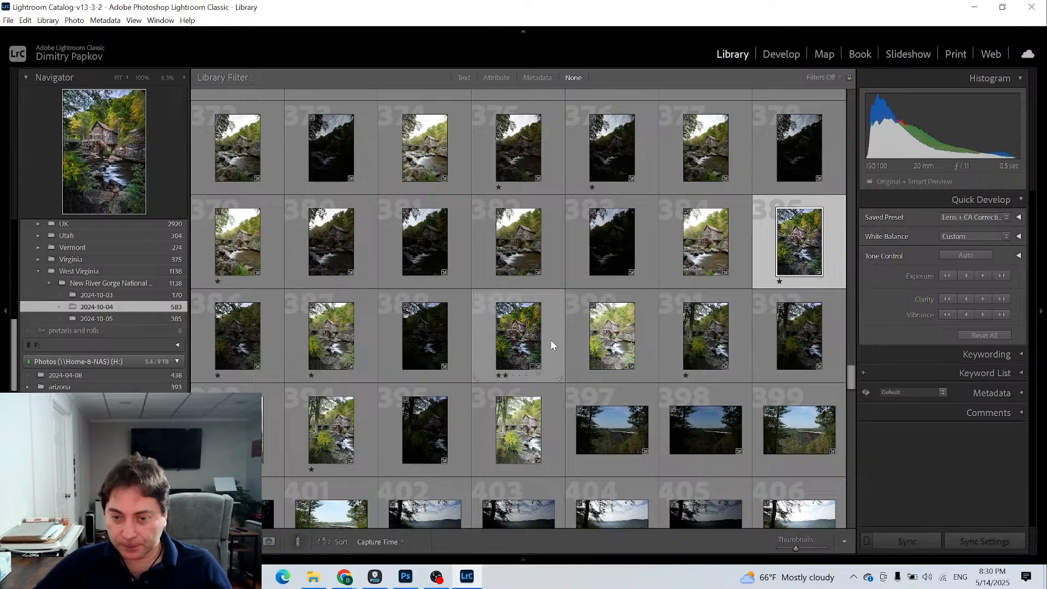
ctrl+click(550, 341)
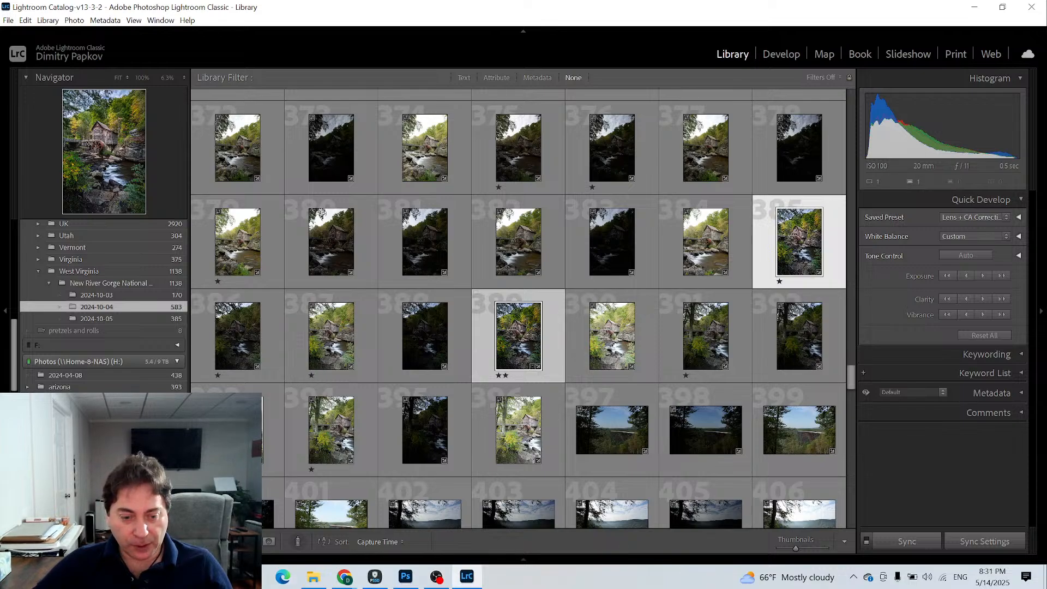
key(n)
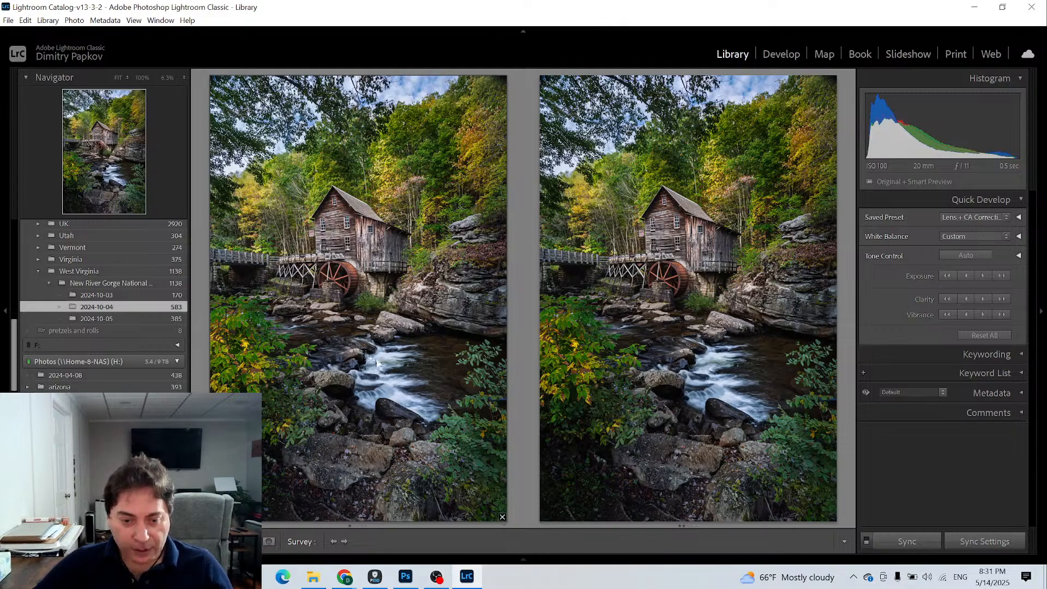
key(g)
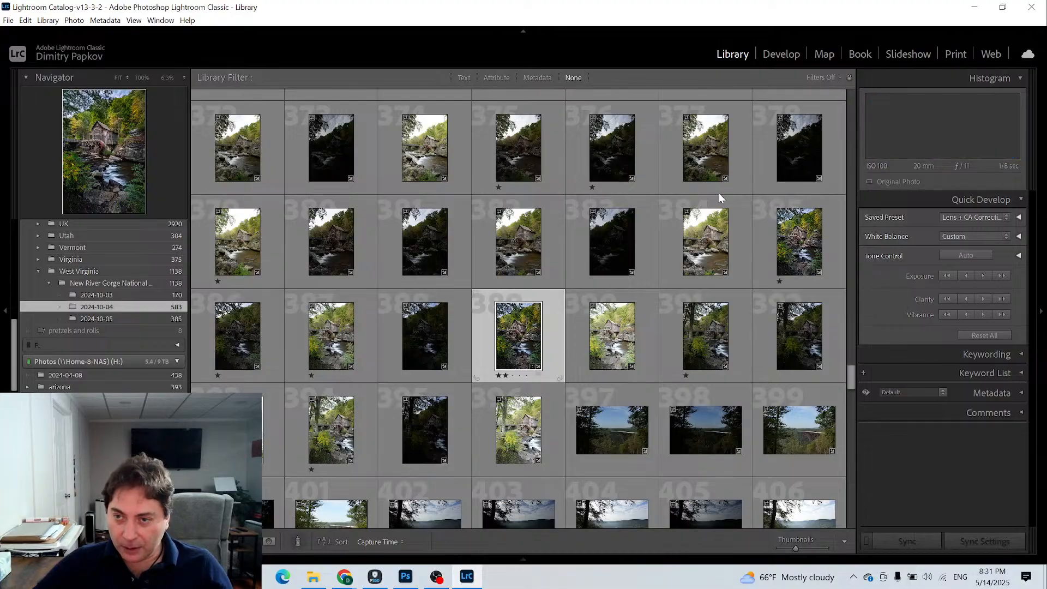
- Open the two-star mill photo in Develop and inspect the flowing water at 100% zoom
click(781, 54)
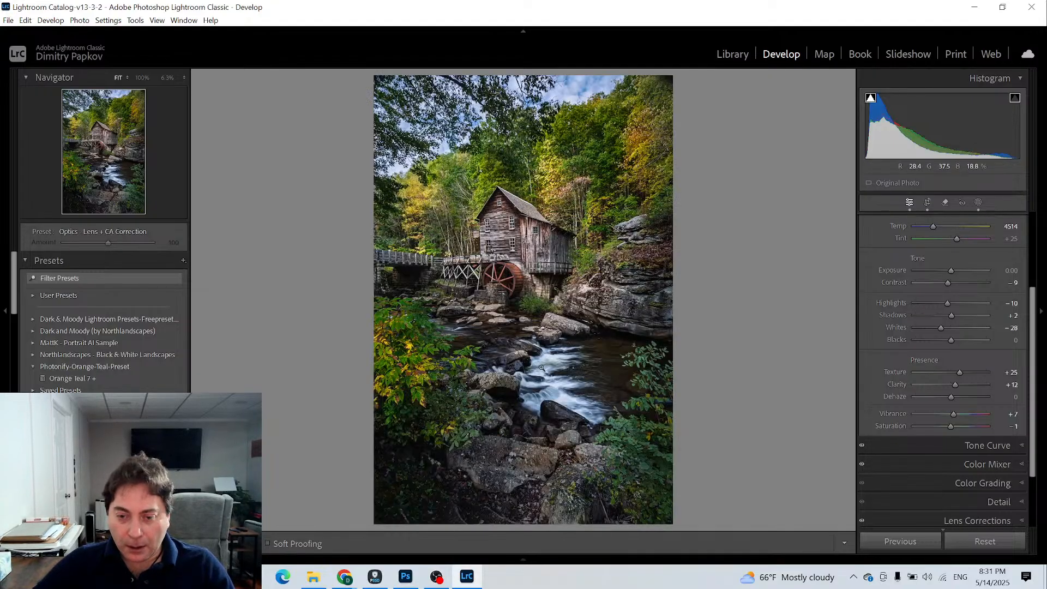
click(543, 368)
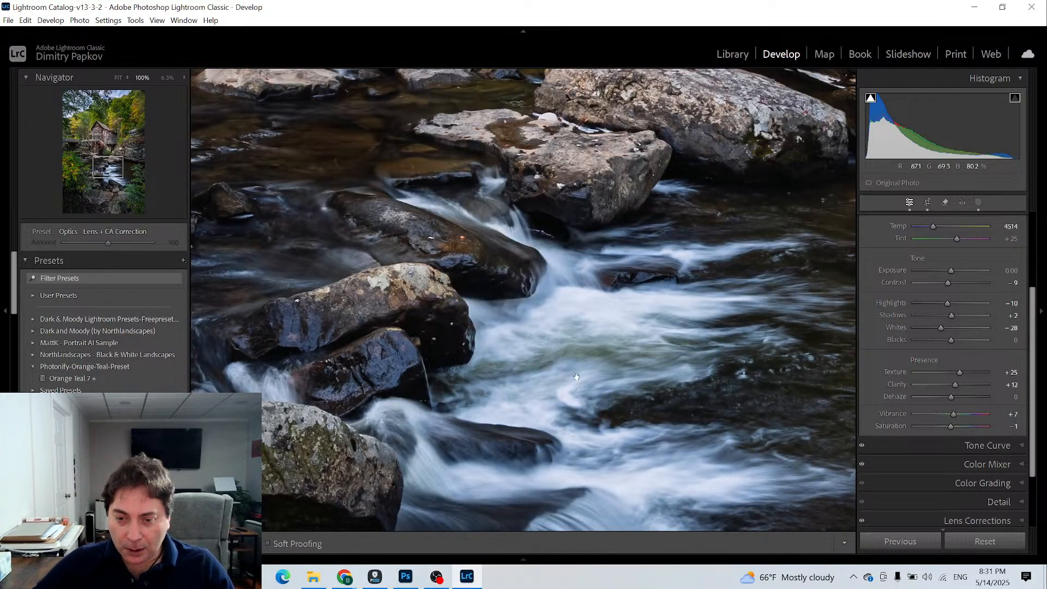
- Examine the rapids and the darker water beside them up close, and return to the full photo
drag(541, 366, 535, 267)
drag(492, 249, 419, 269)
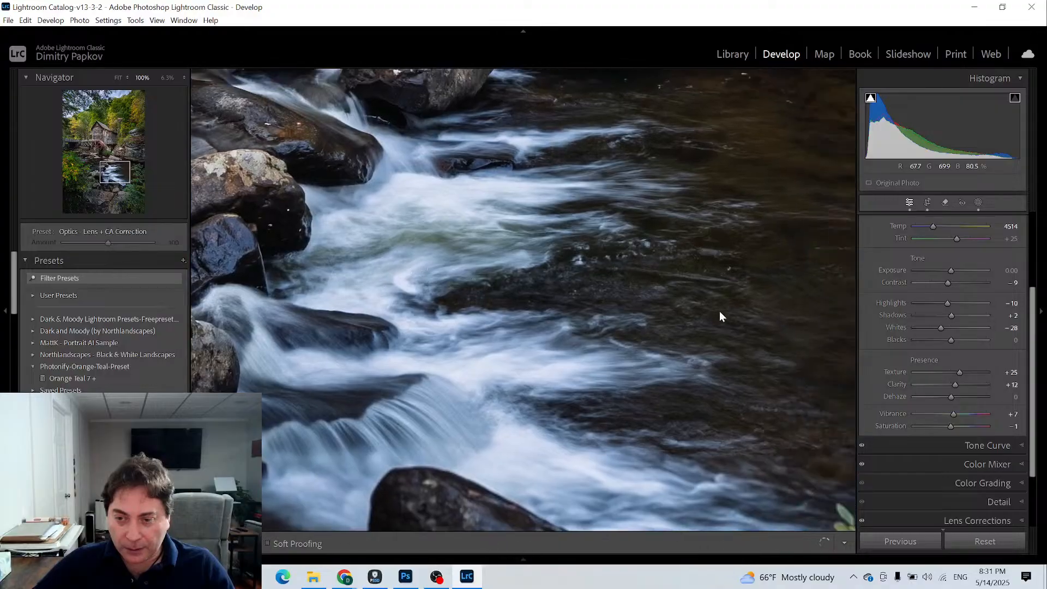
drag(627, 281, 597, 302)
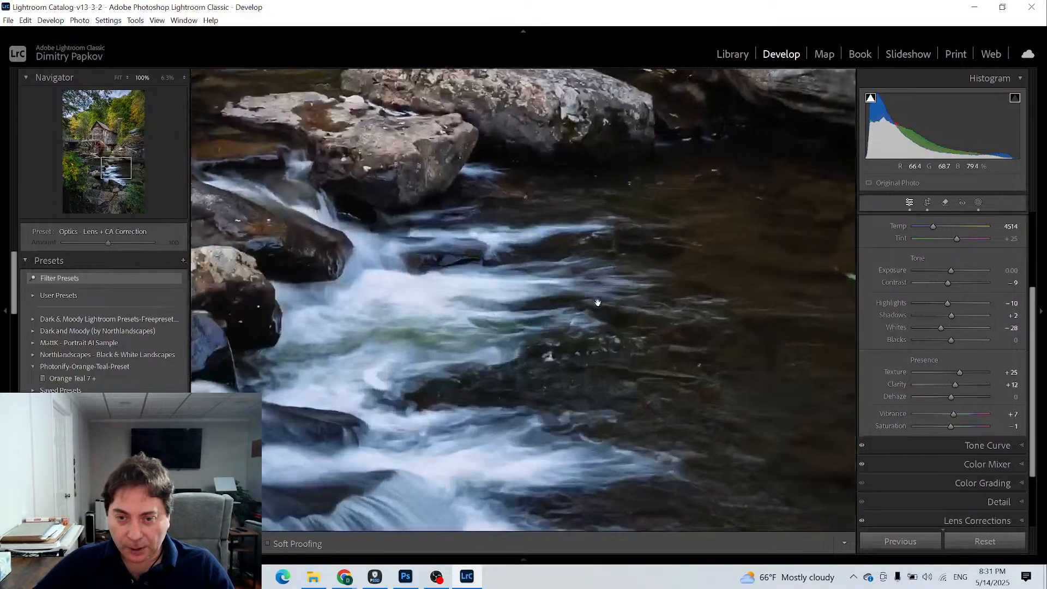
click(597, 302)
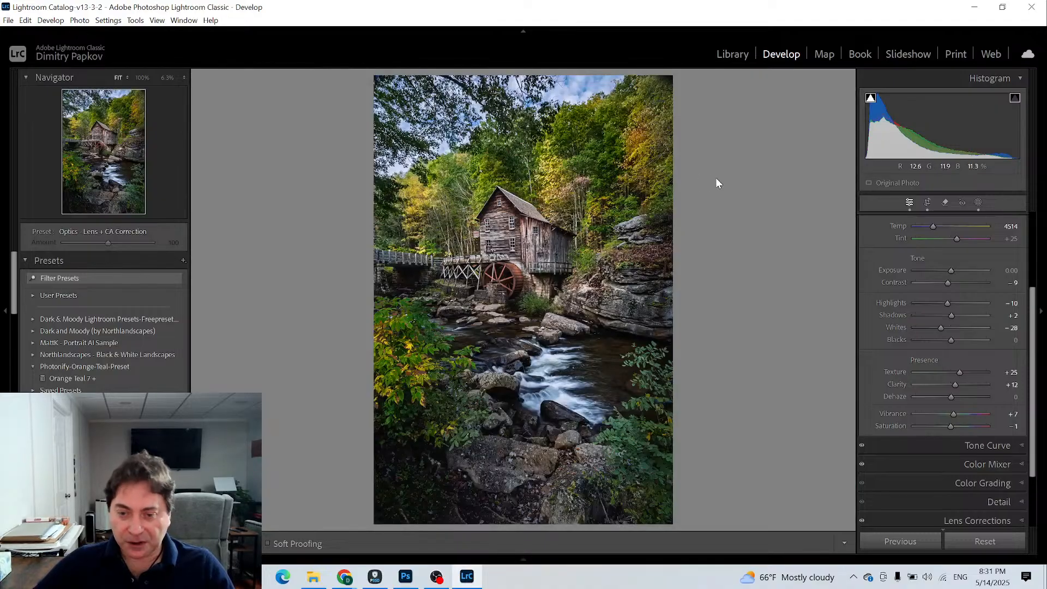
- Send the two-star mill photo from the Library grid to Photoshop for editing and view the whole image there
click(733, 54)
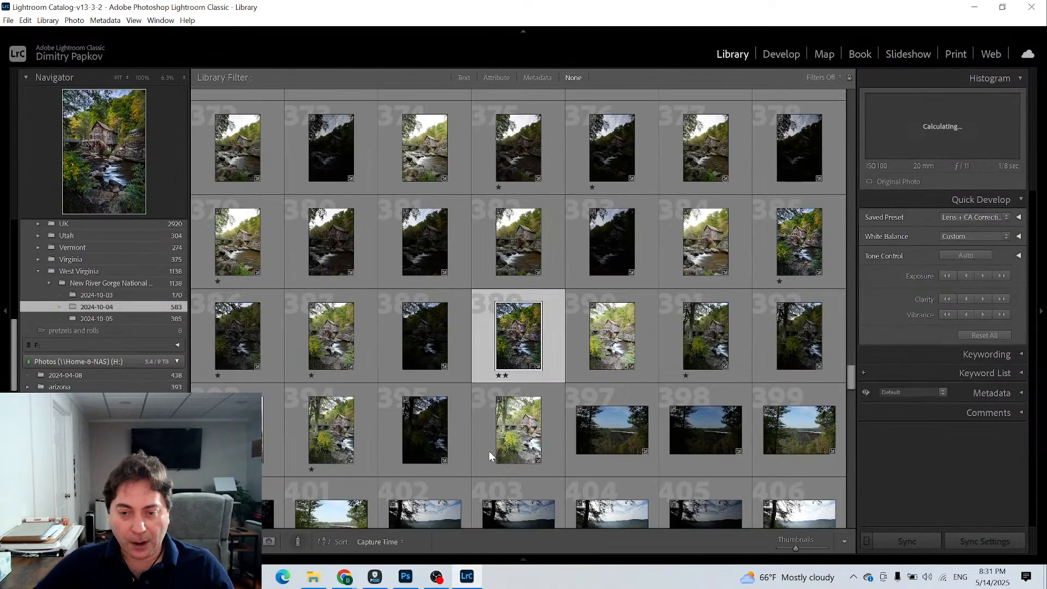
right_click(543, 338)
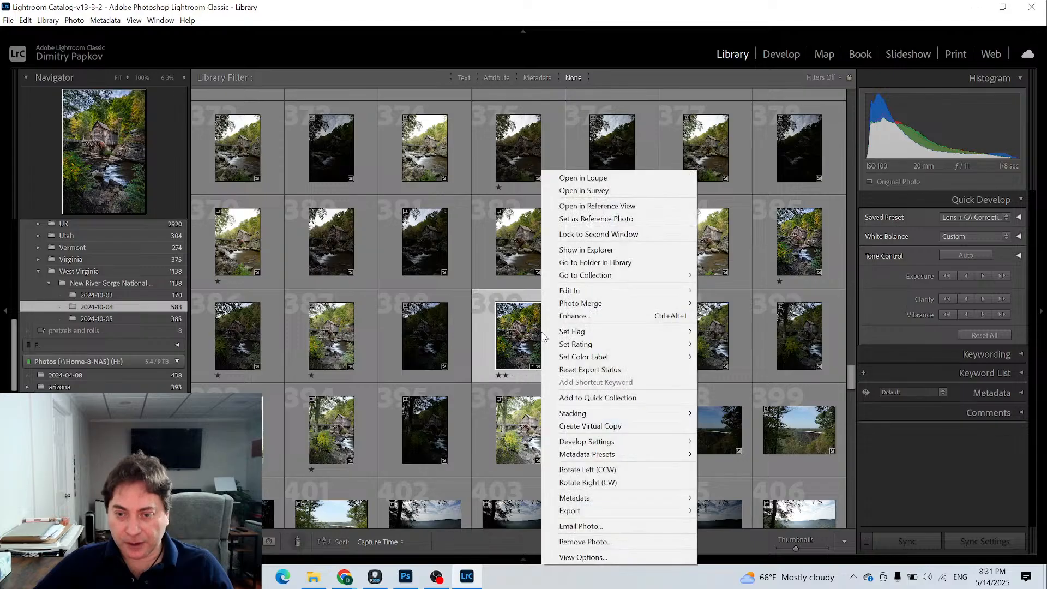
mouse_move(566, 297)
click(774, 291)
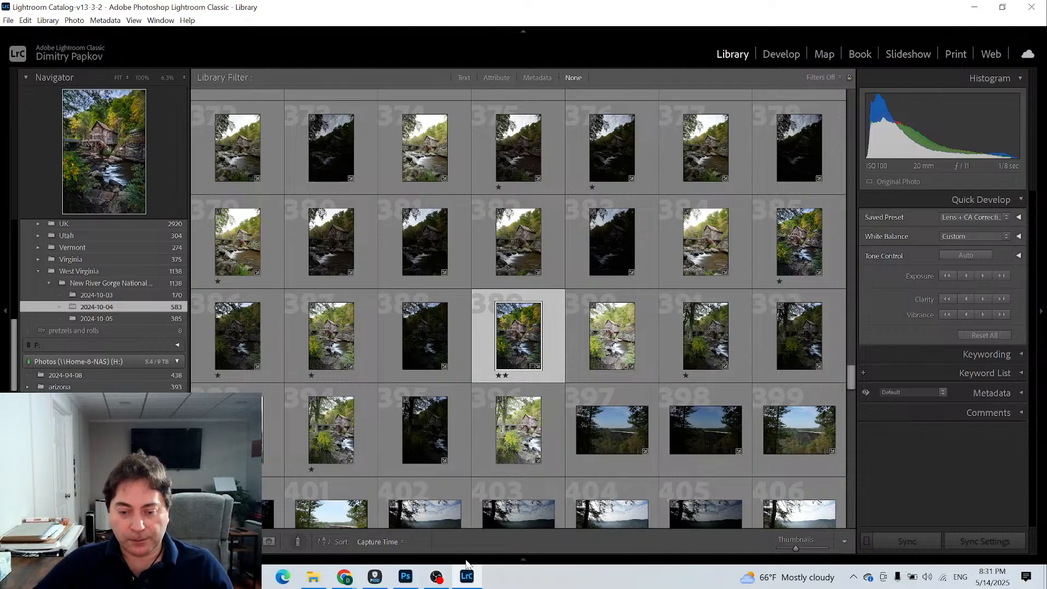
click(406, 577)
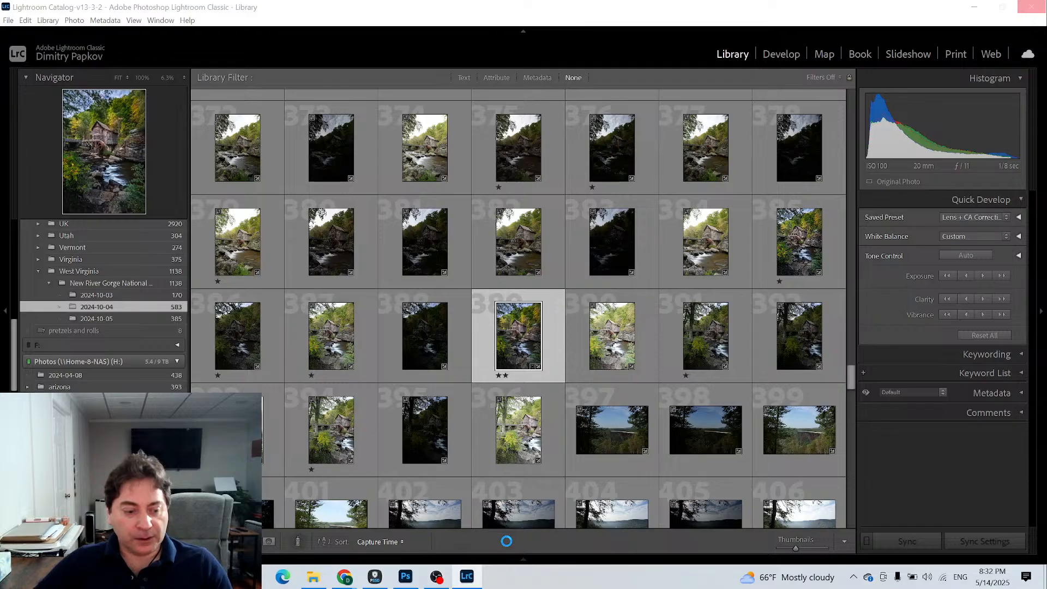
click(403, 577)
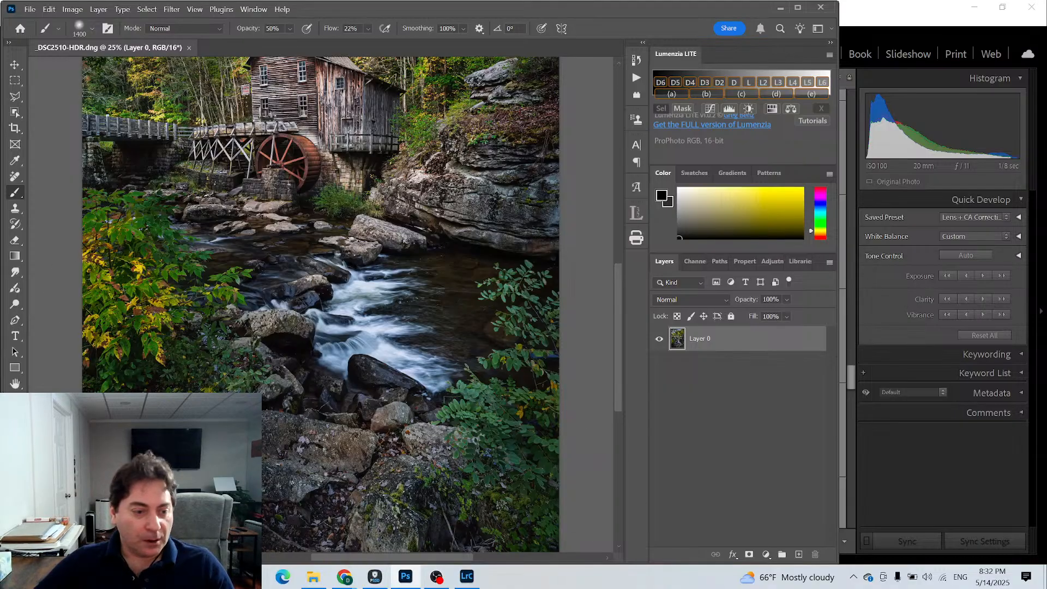
key(z)
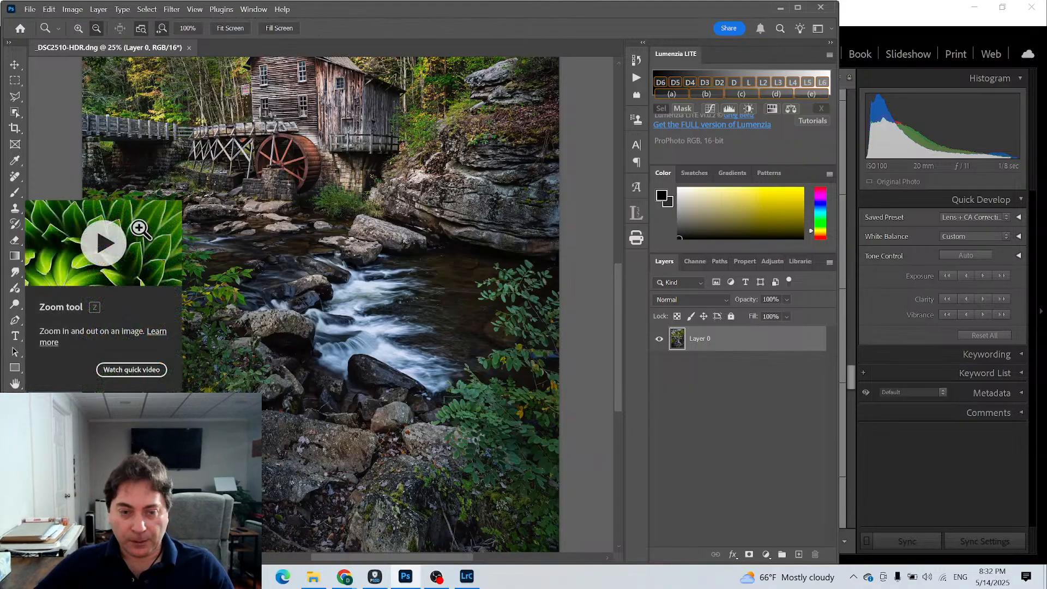
click(218, 27)
mouse_move(354, 577)
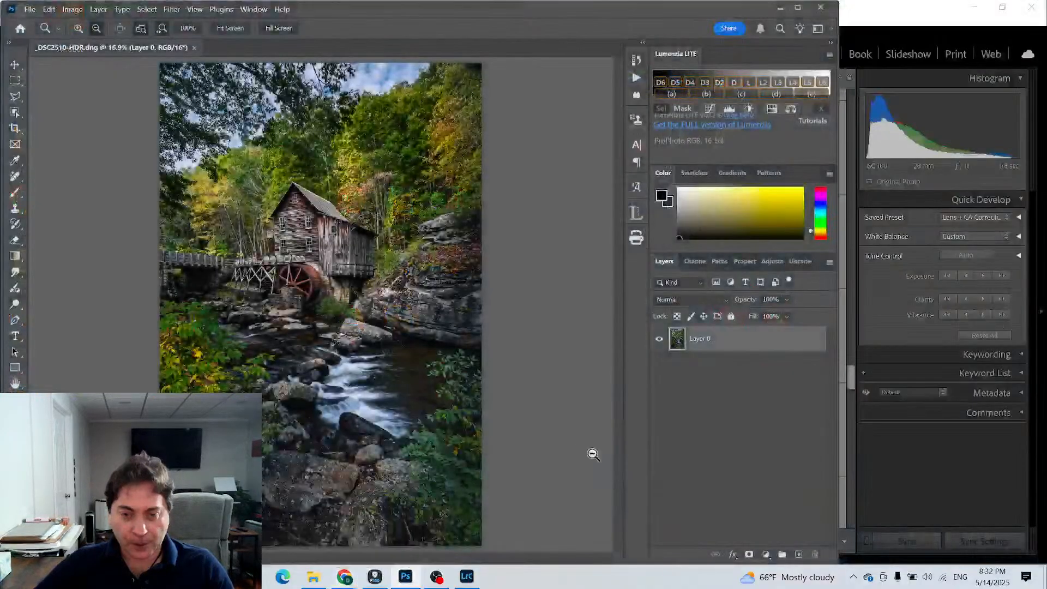
- Duplicate Layer 0 within _DSC2510-HDR.dng, keeping the name Layer 0 copy
right_click(726, 335)
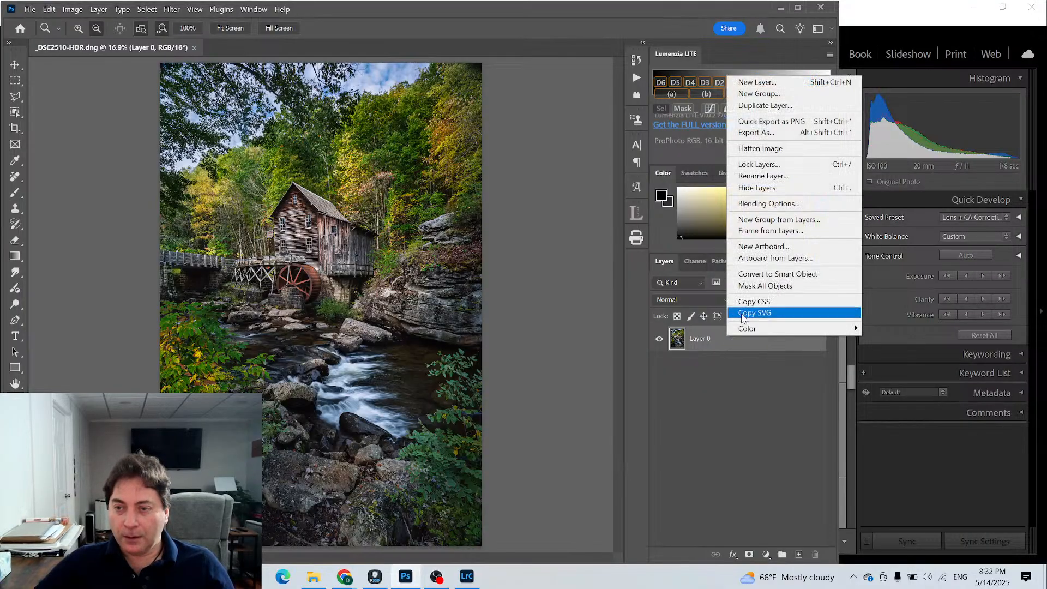
click(780, 104)
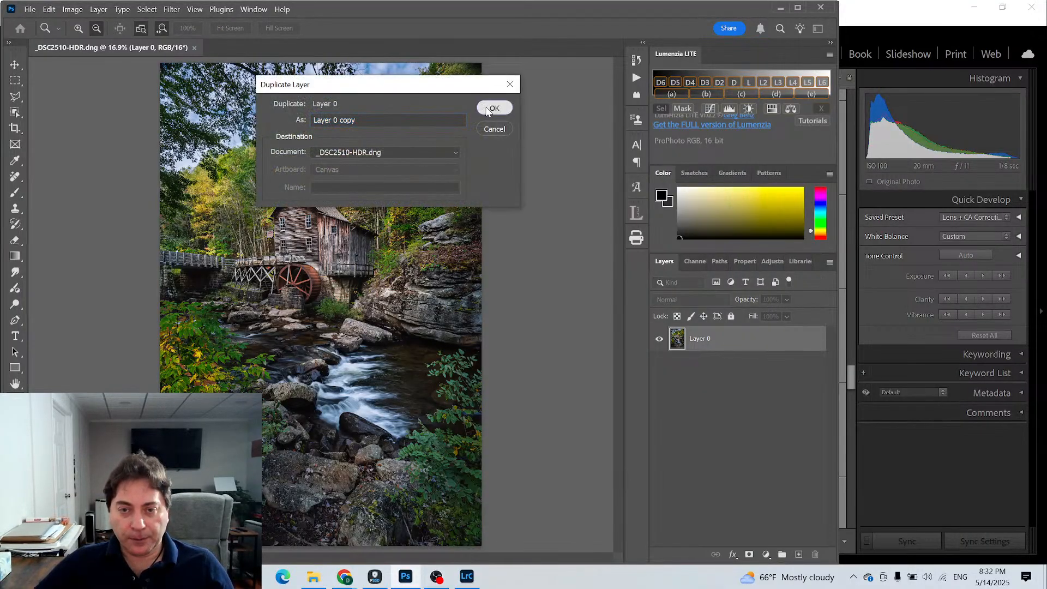
click(491, 109)
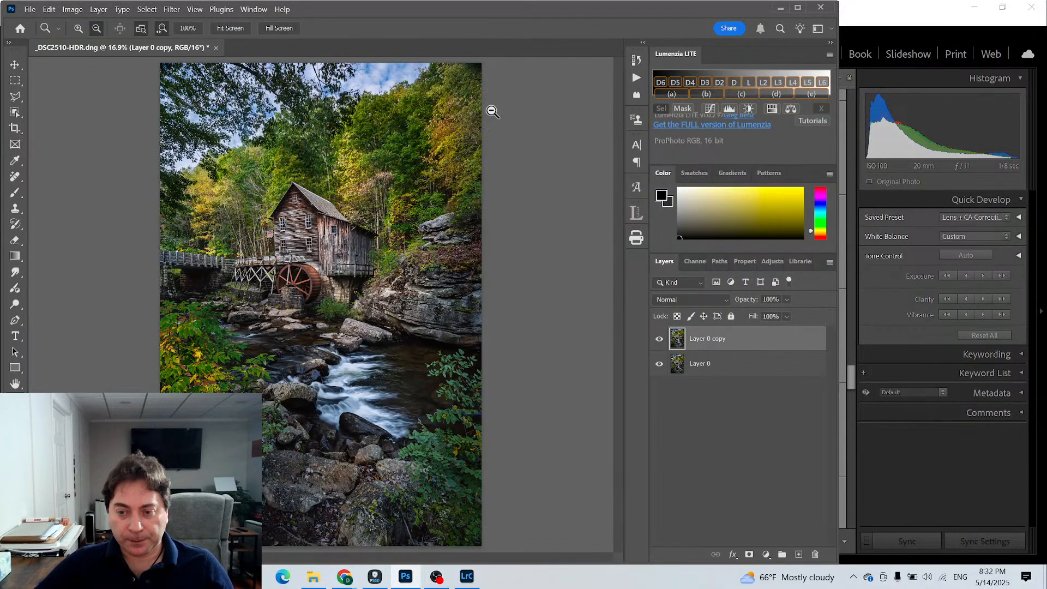
- Apply a Gaussian Blur with a 33-pixel radius to Layer 0 copy and set its blend mode to Lighten
click(148, 8)
mouse_move(171, 11)
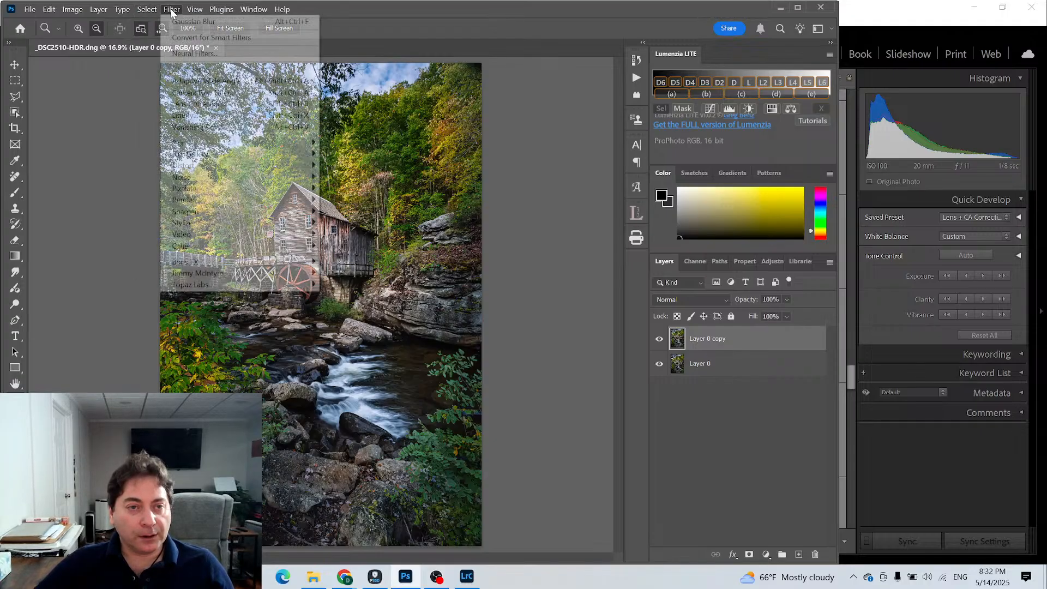
mouse_move(233, 147)
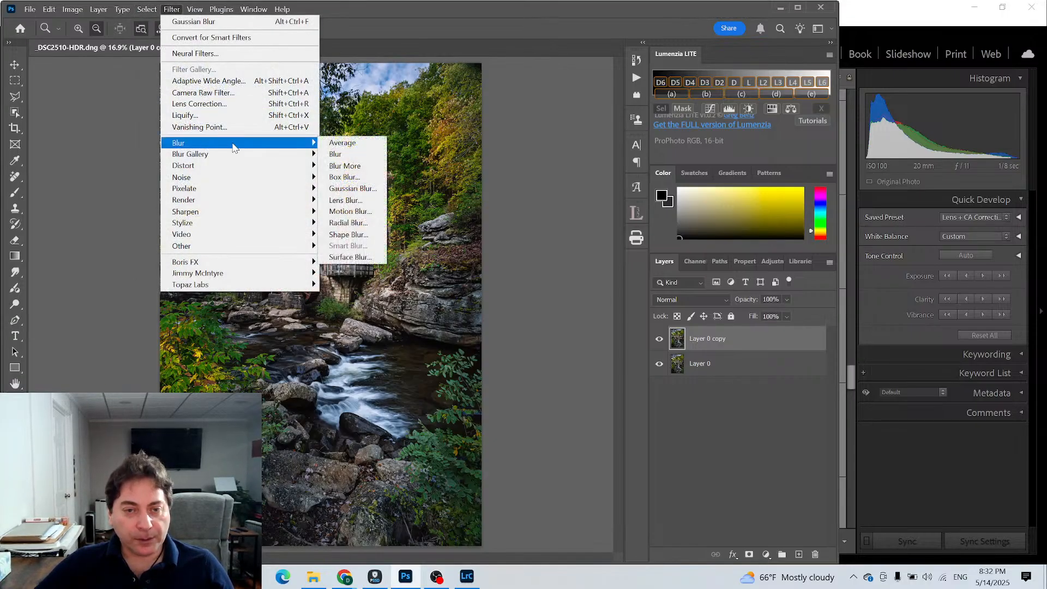
click(352, 189)
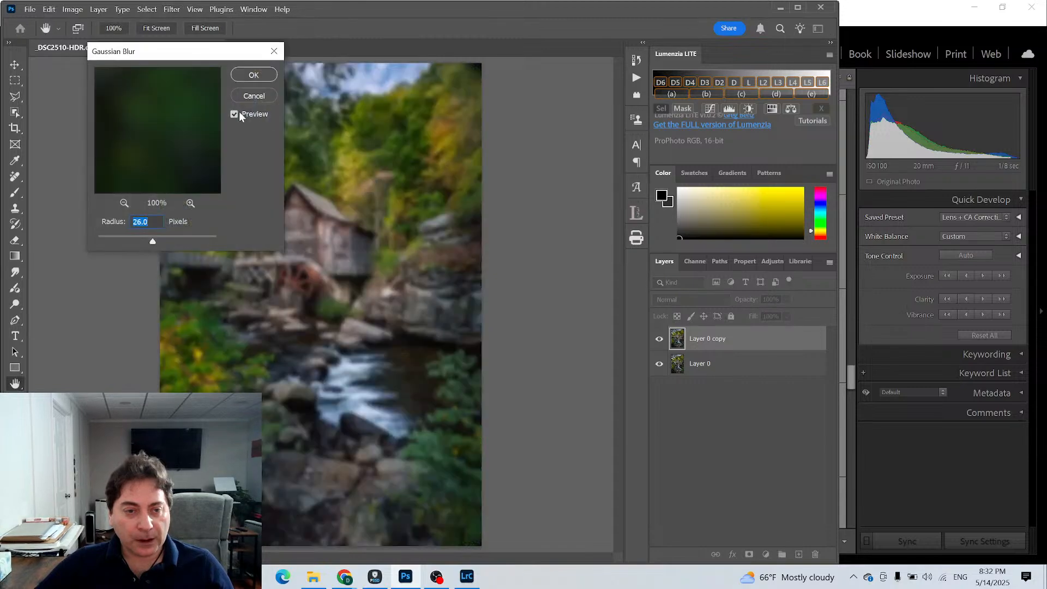
text(33)
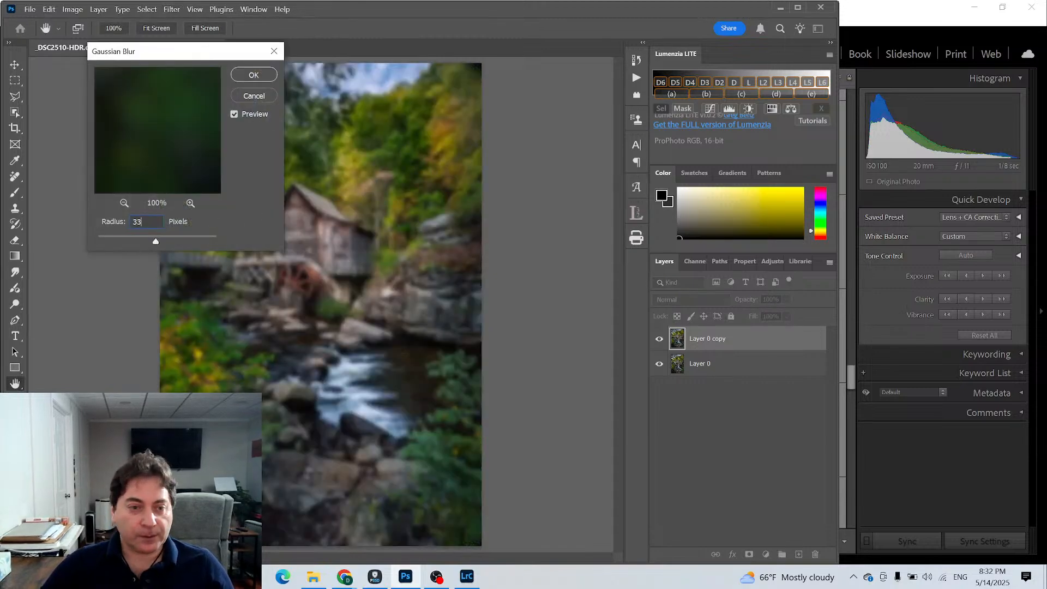
click(243, 79)
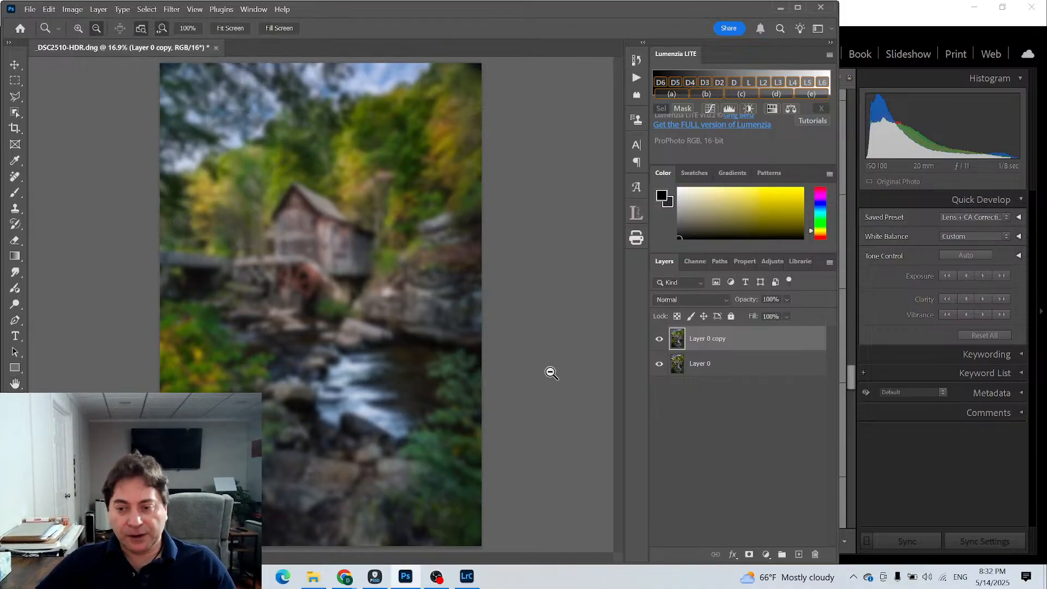
click(724, 300)
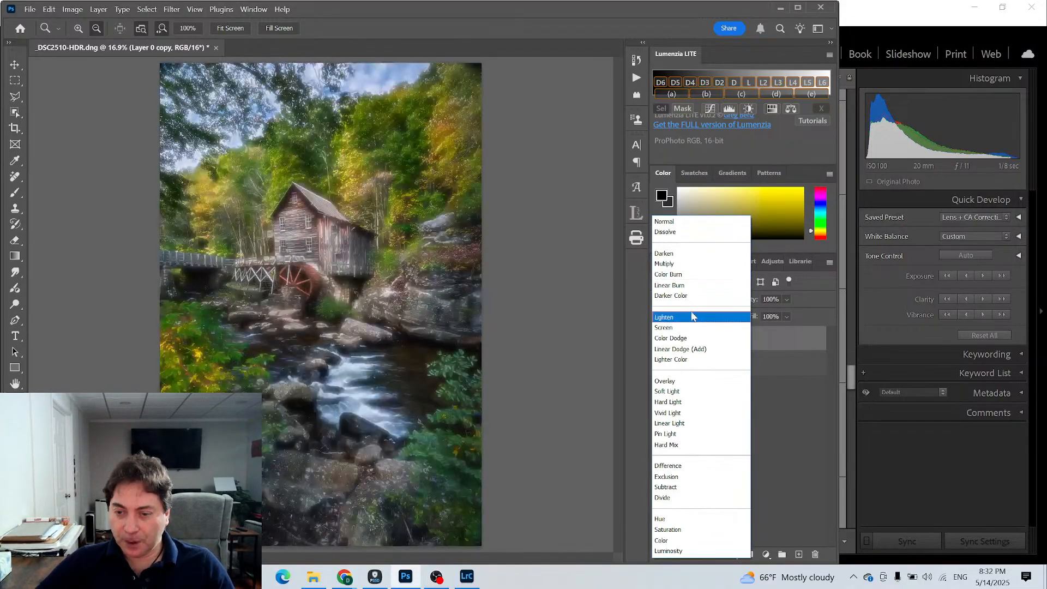
click(693, 318)
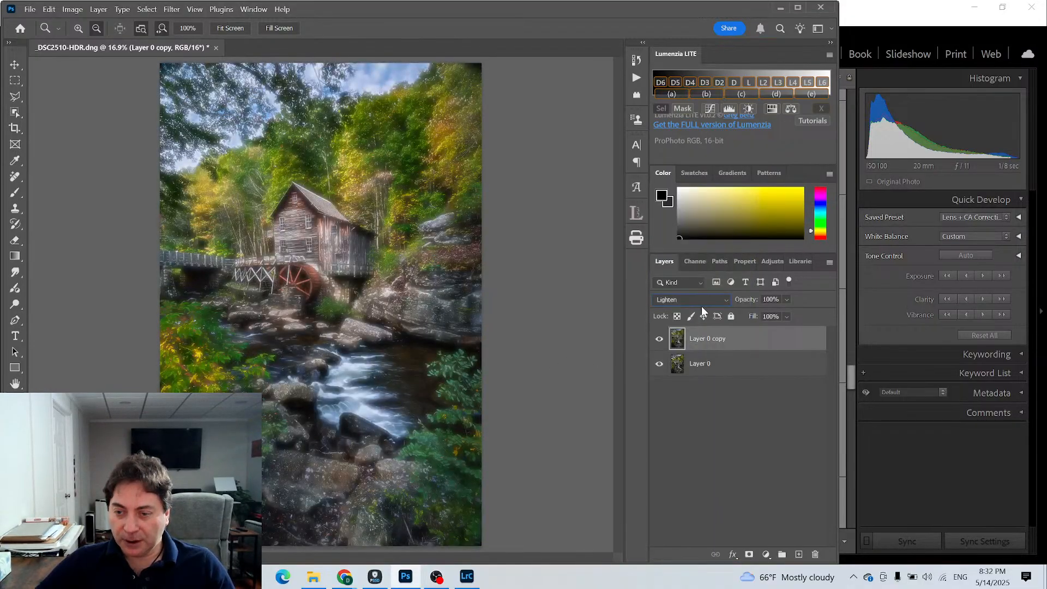
- Add a Brightness/Contrast adjustment clipped to the blurred copy, with Brightness 21 and Contrast 78
click(766, 554)
click(796, 375)
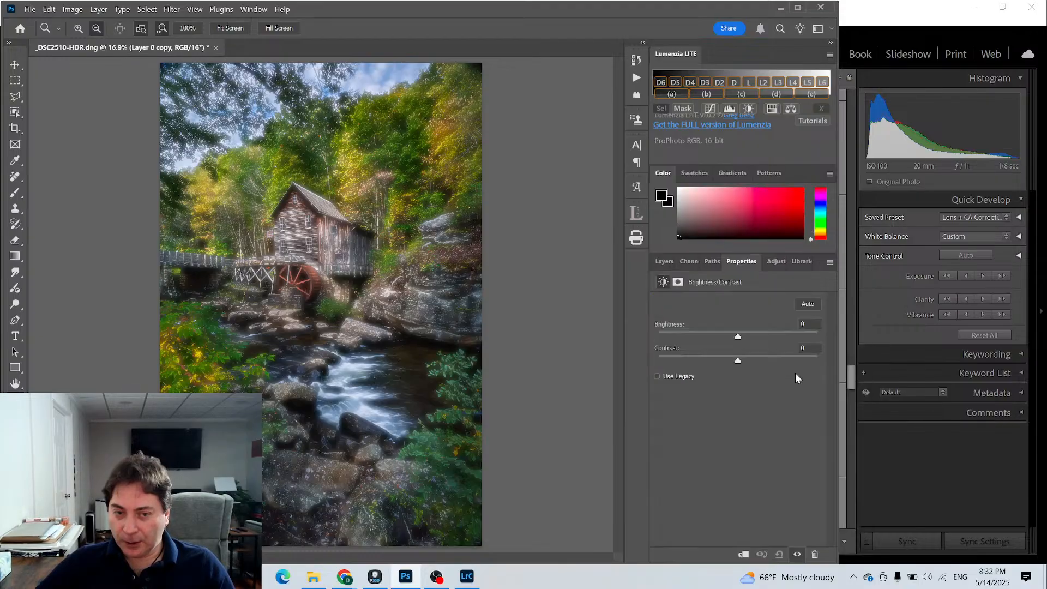
drag(737, 338, 747, 341)
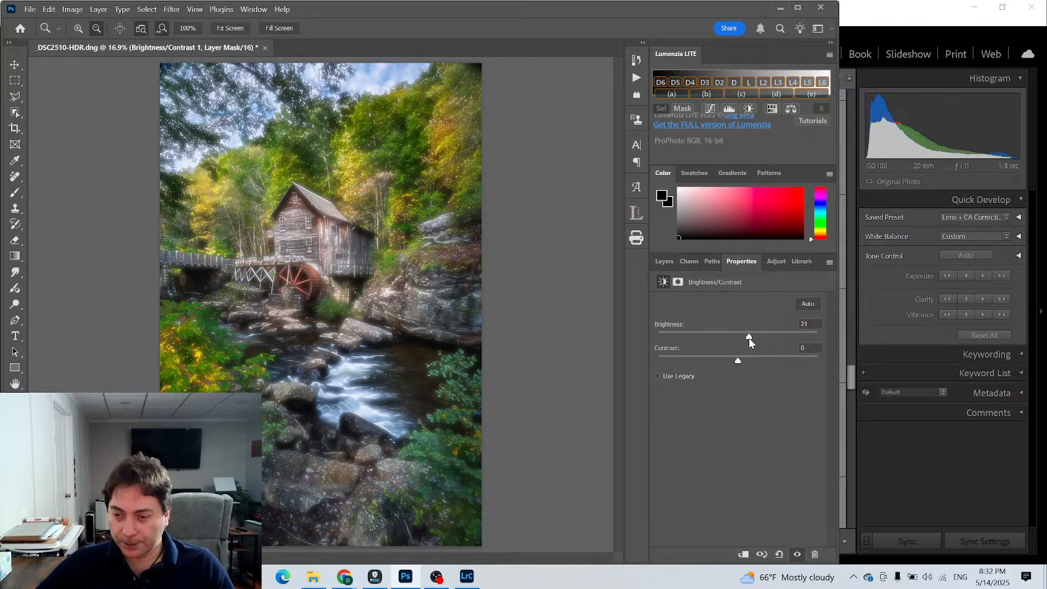
drag(737, 363, 799, 367)
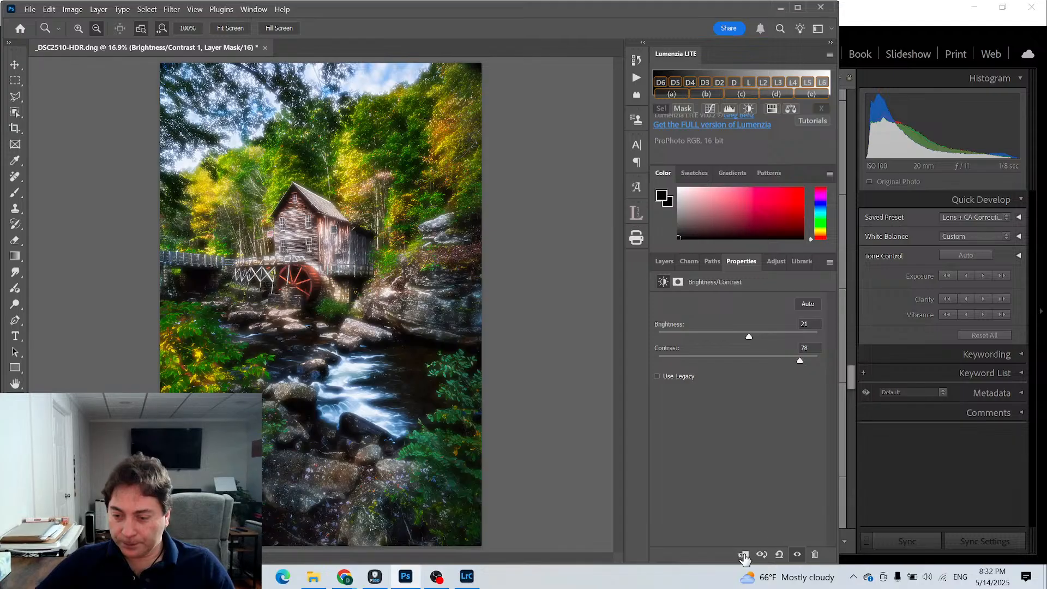
- Reduce the blurred layer copy's opacity to 20%, checking the glow against the original image
click(665, 262)
click(690, 364)
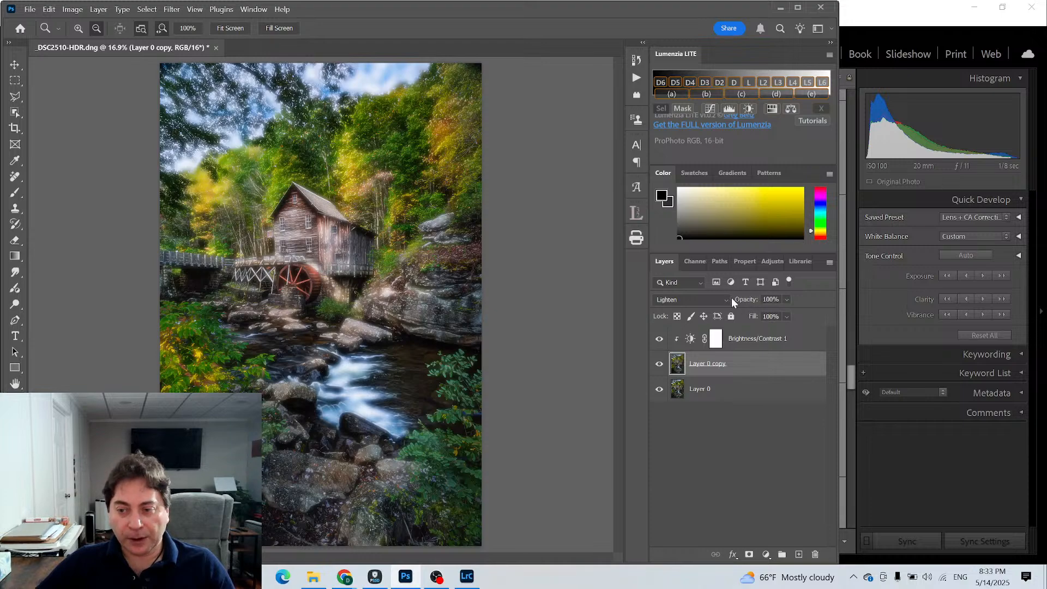
drag(731, 297, 708, 307)
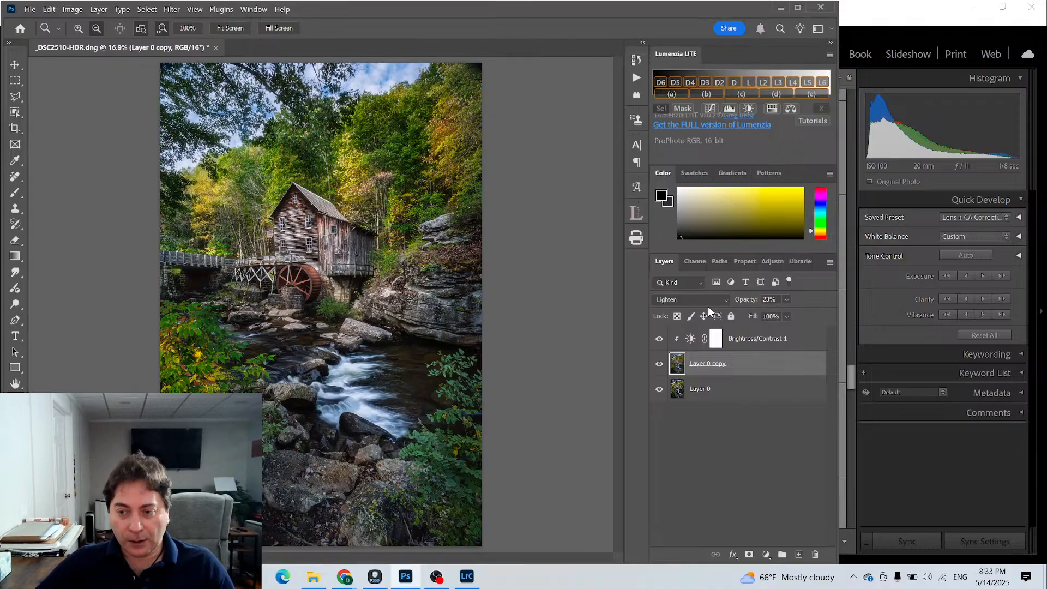
click(659, 366)
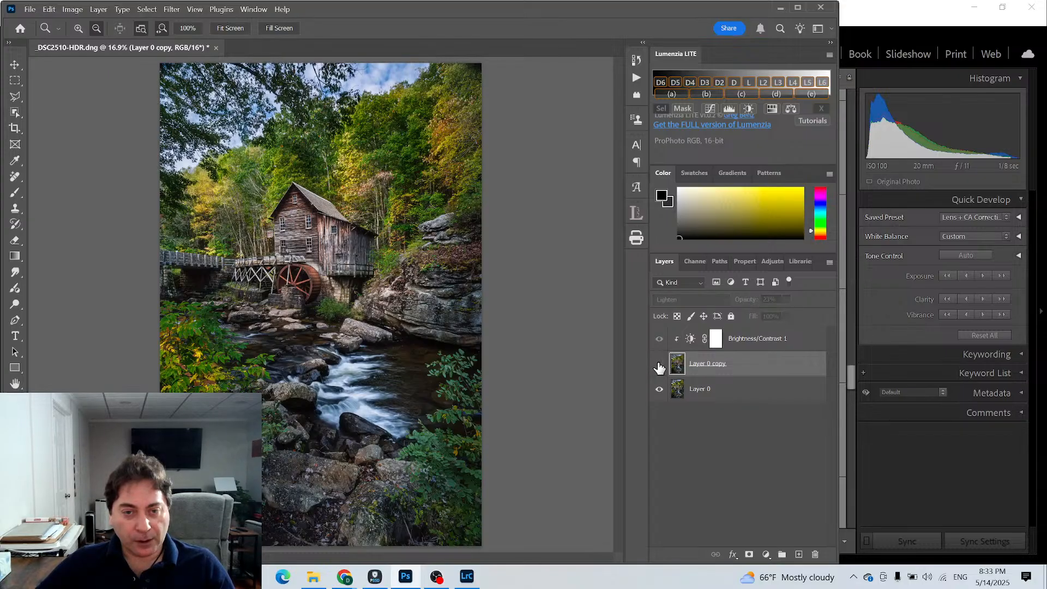
click(659, 366)
click(659, 365)
click(659, 365)
drag(755, 303, 746, 303)
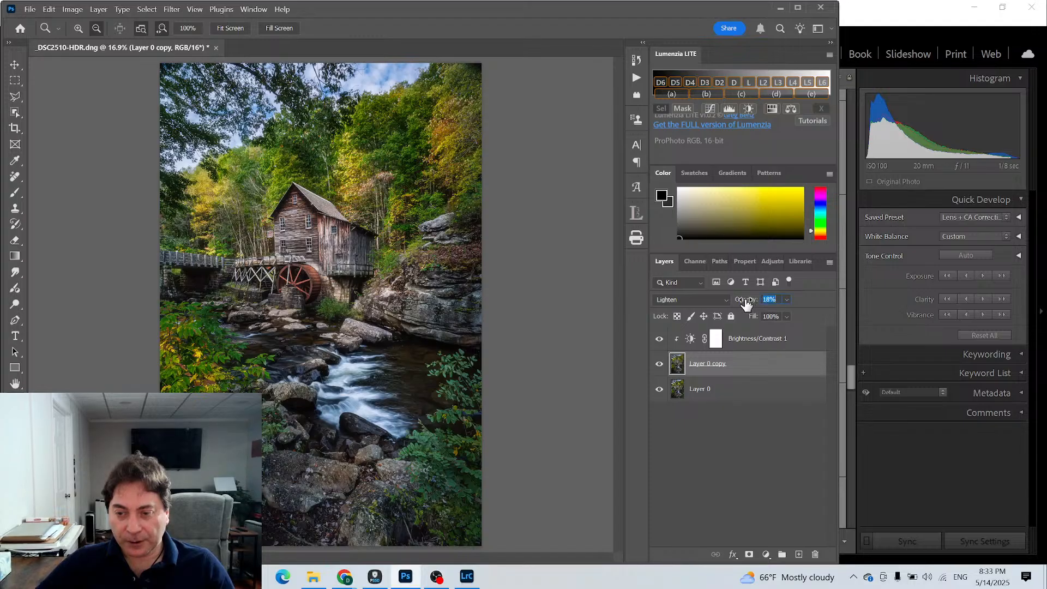
- Compare the mill photo with and without the blurred glow layer
click(661, 369)
click(661, 369)
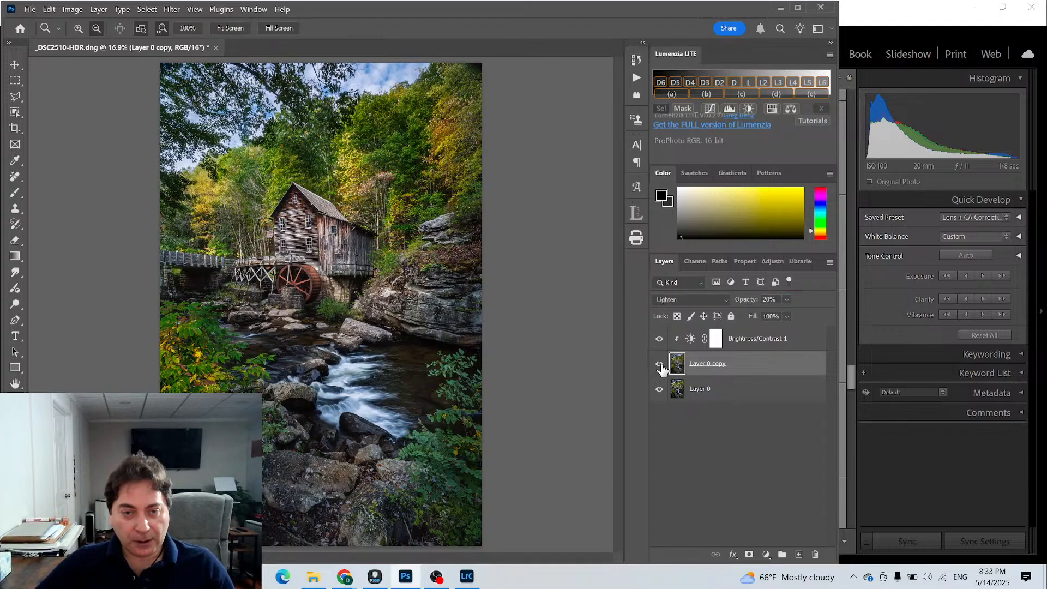
click(661, 369)
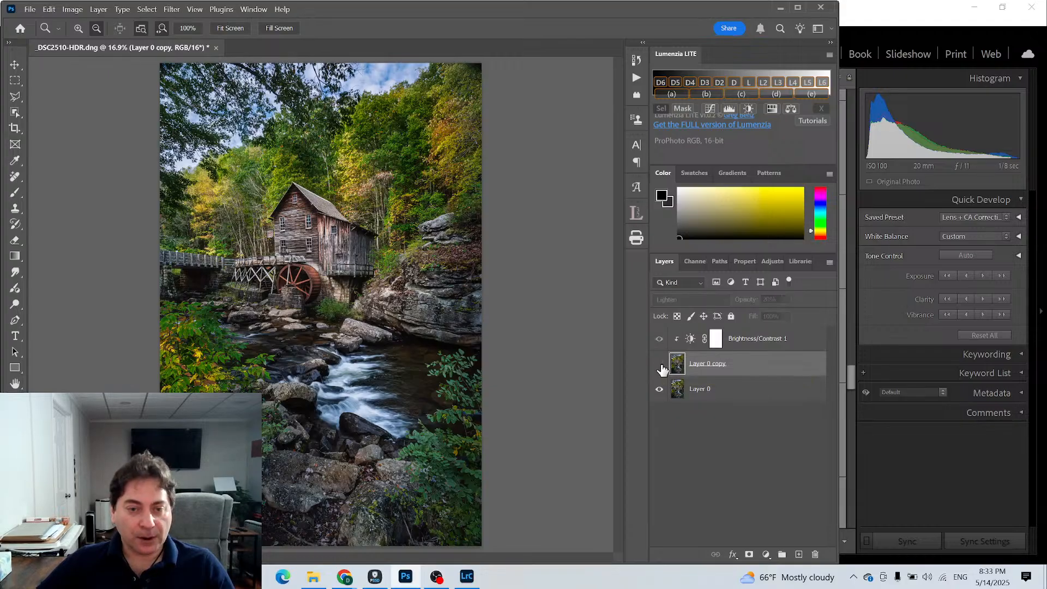
click(661, 369)
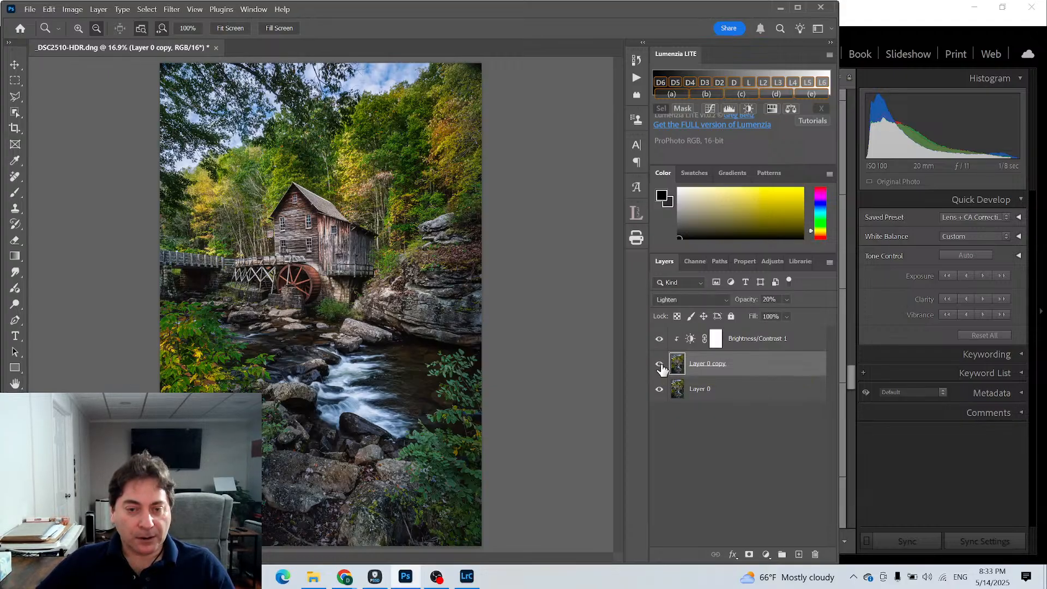
click(661, 368)
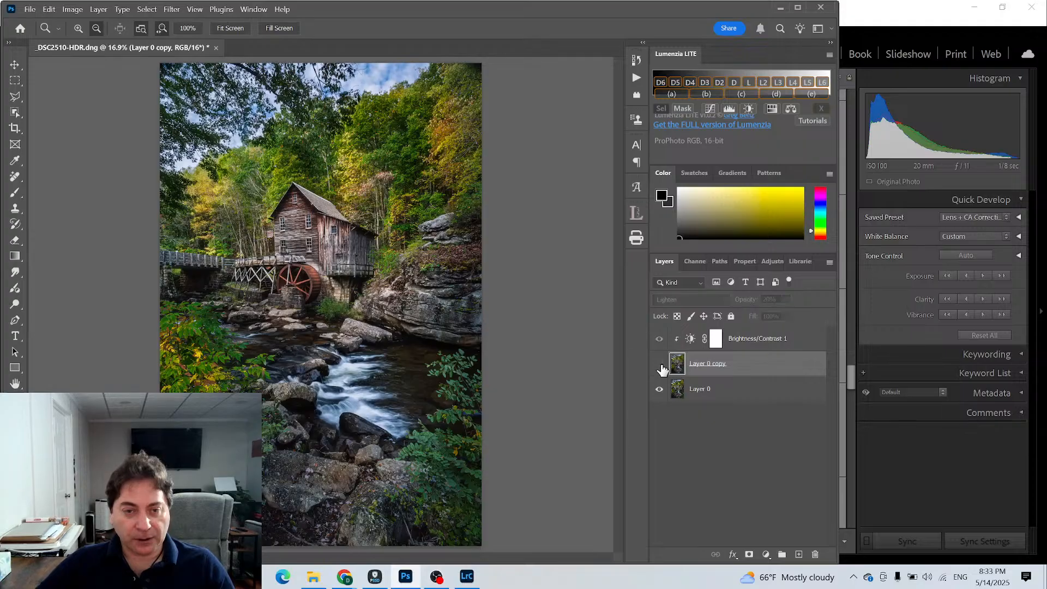
click(661, 369)
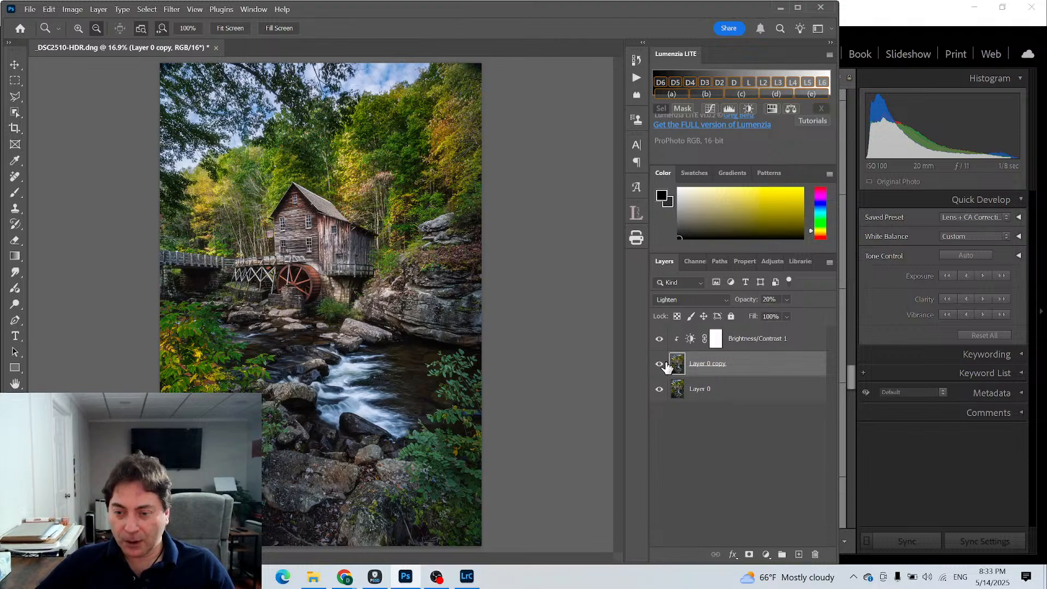
- Hide Layer 0 copy and use the Remove tool on Layer 0 to clear the patch at the photo's upper-right corner
click(698, 389)
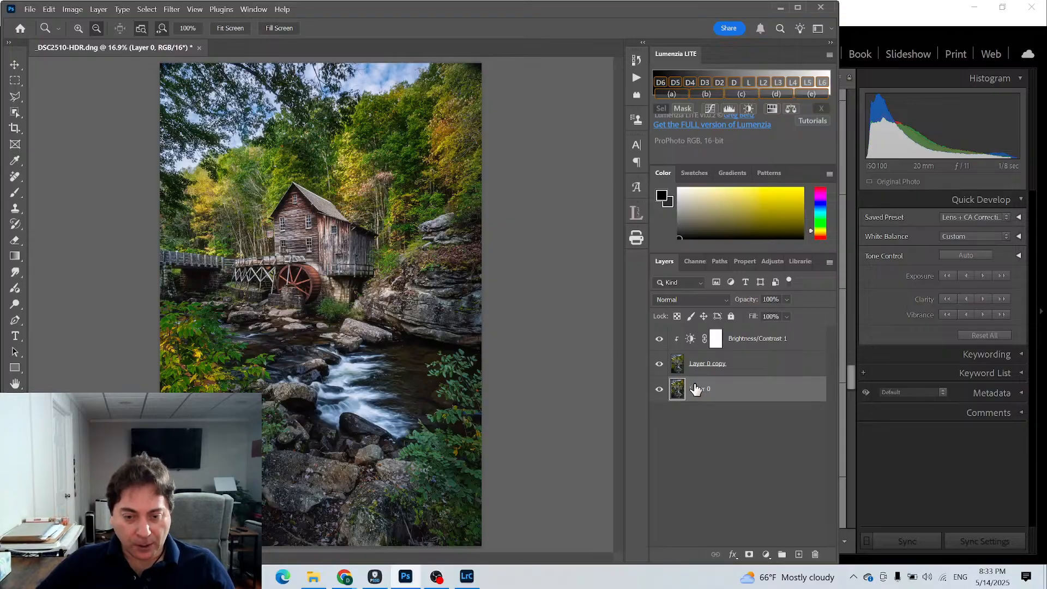
click(658, 364)
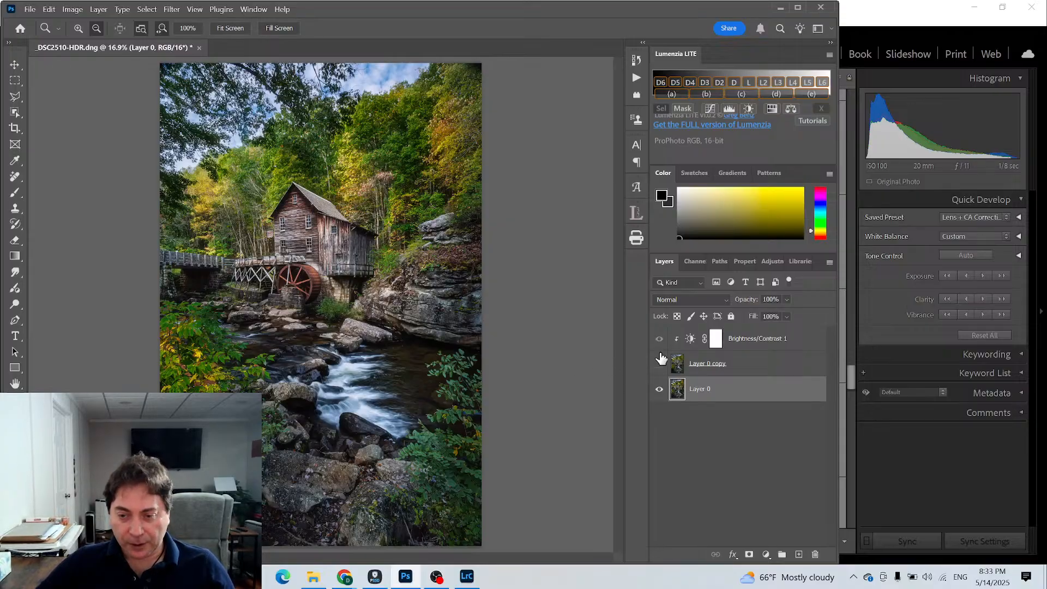
click(12, 178)
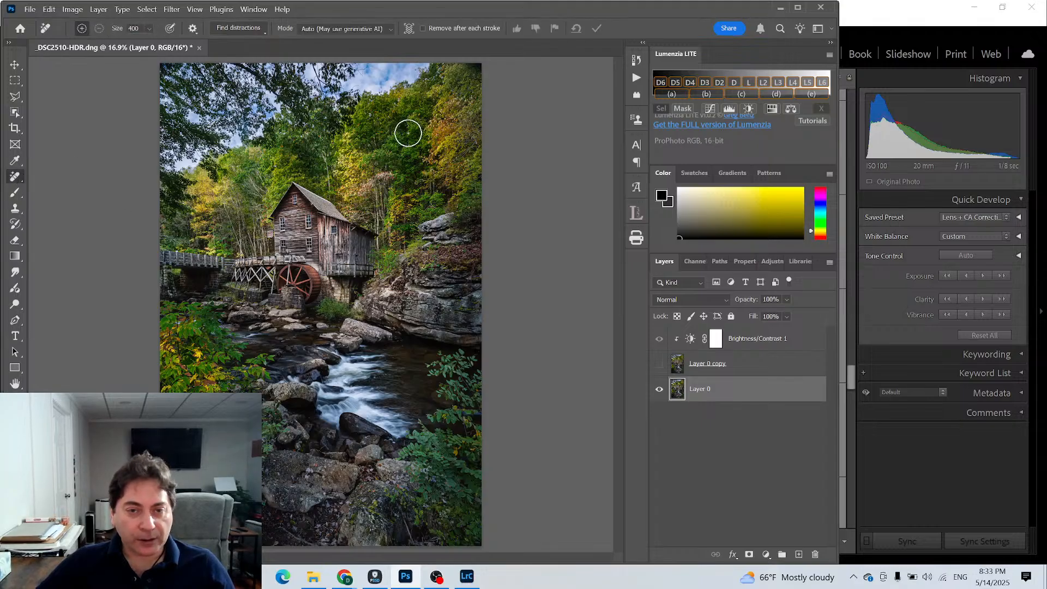
drag(469, 68, 485, 82)
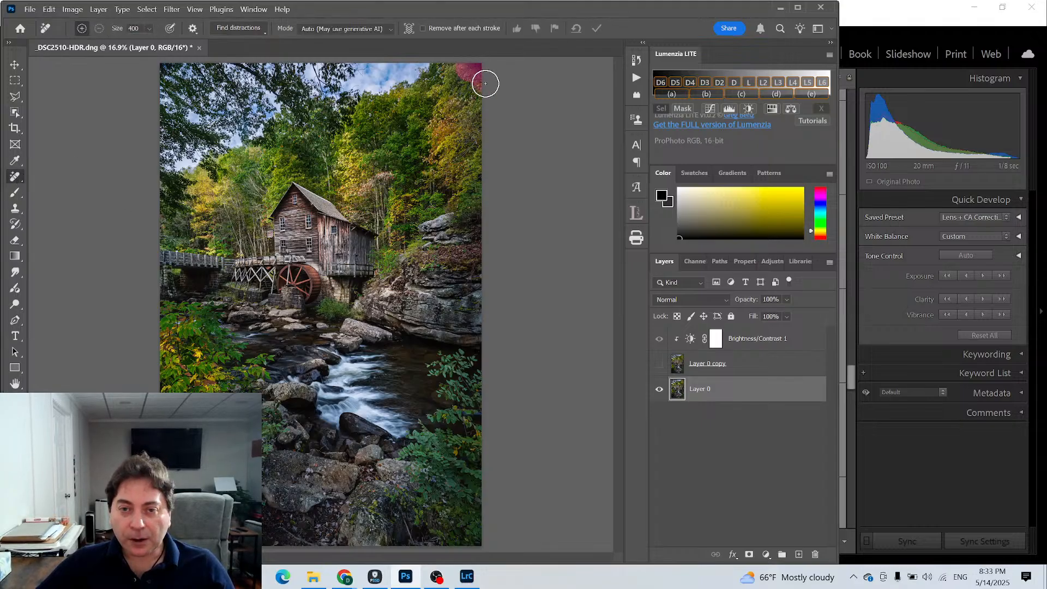
click(598, 30)
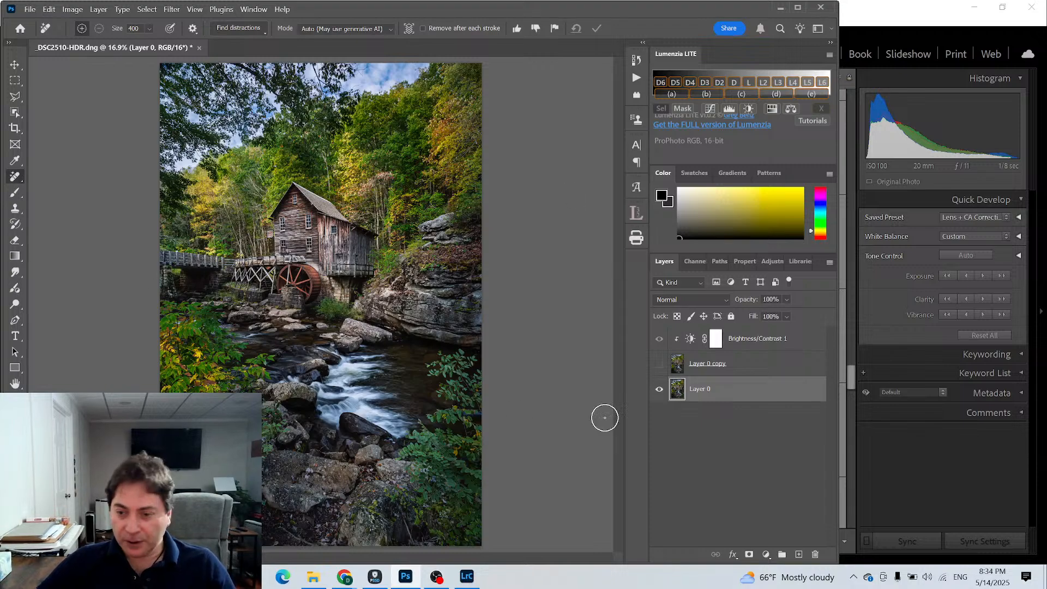
- Add a second Brightness/Contrast adjustment with Brightness reset to 0 and move it to the top of the layer stack
click(765, 555)
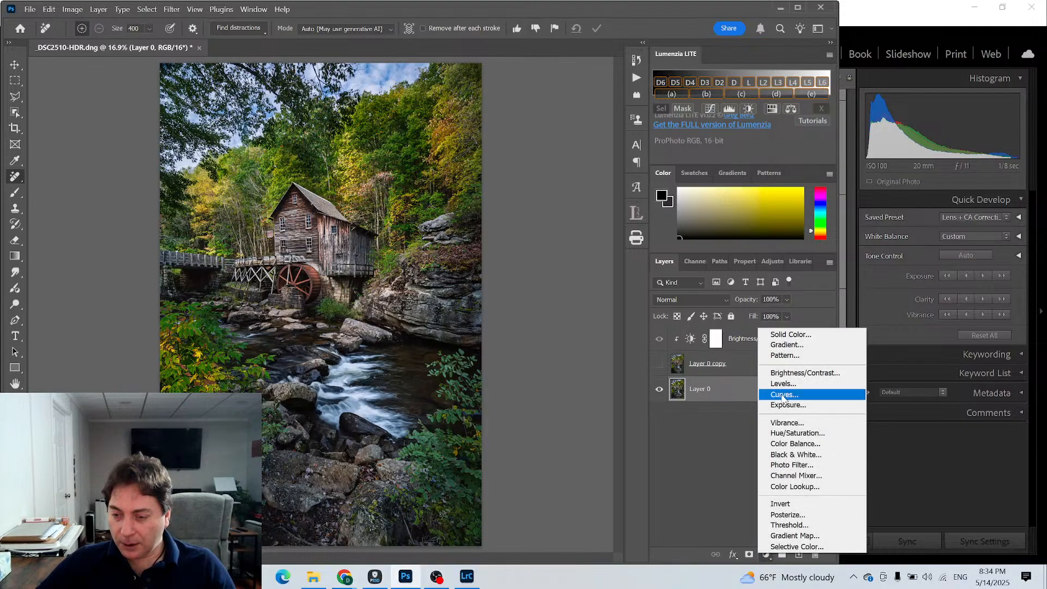
click(787, 373)
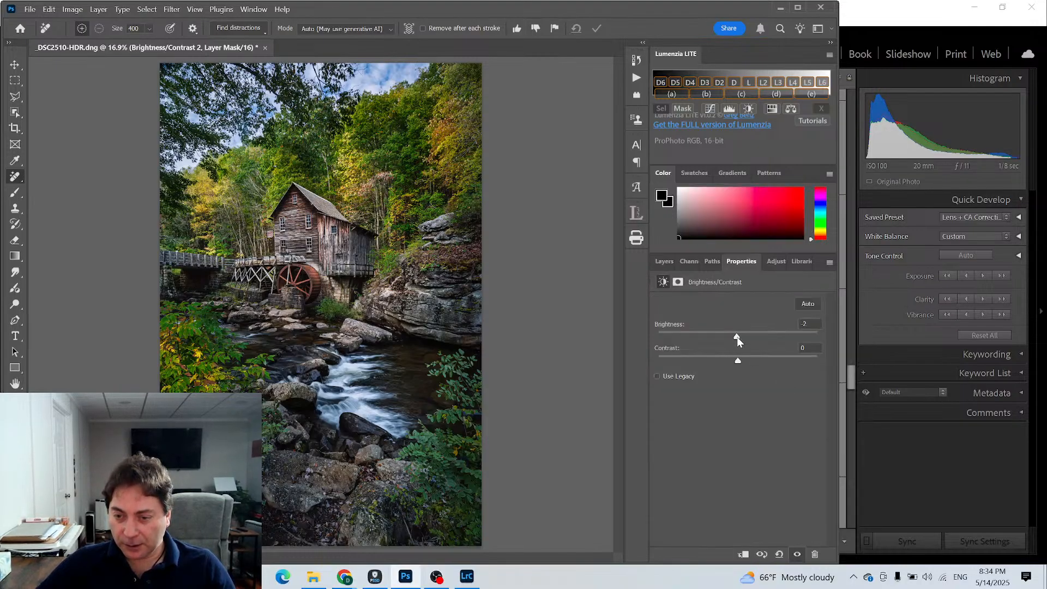
drag(737, 336, 732, 337)
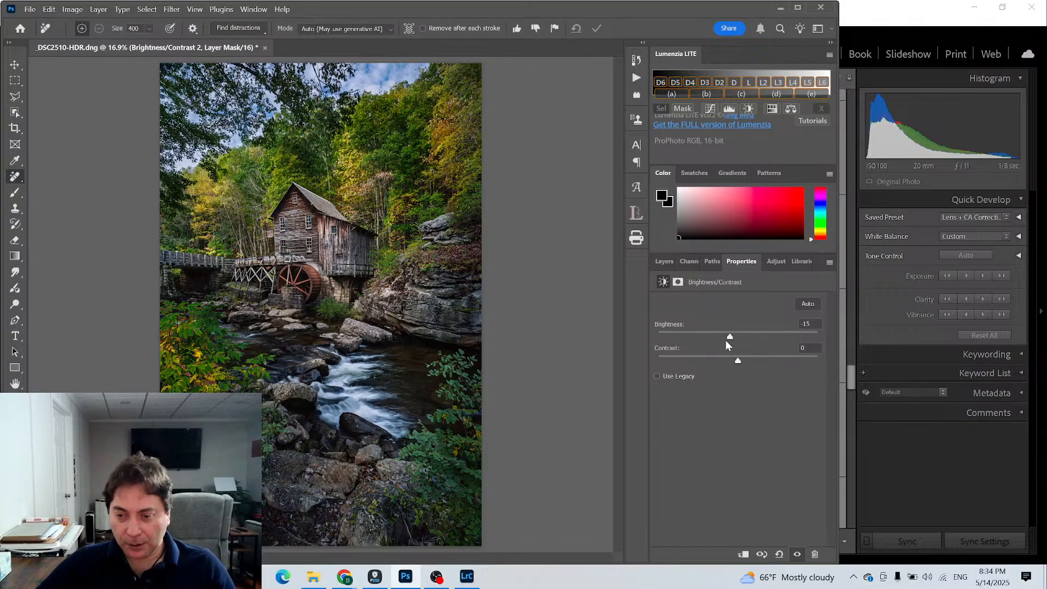
double_click(678, 326)
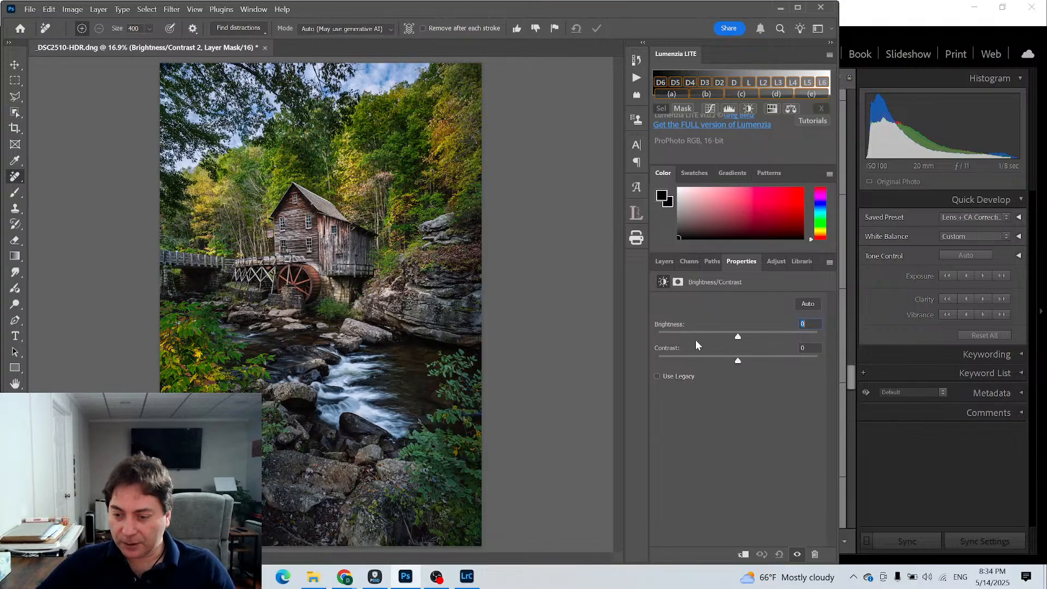
click(663, 261)
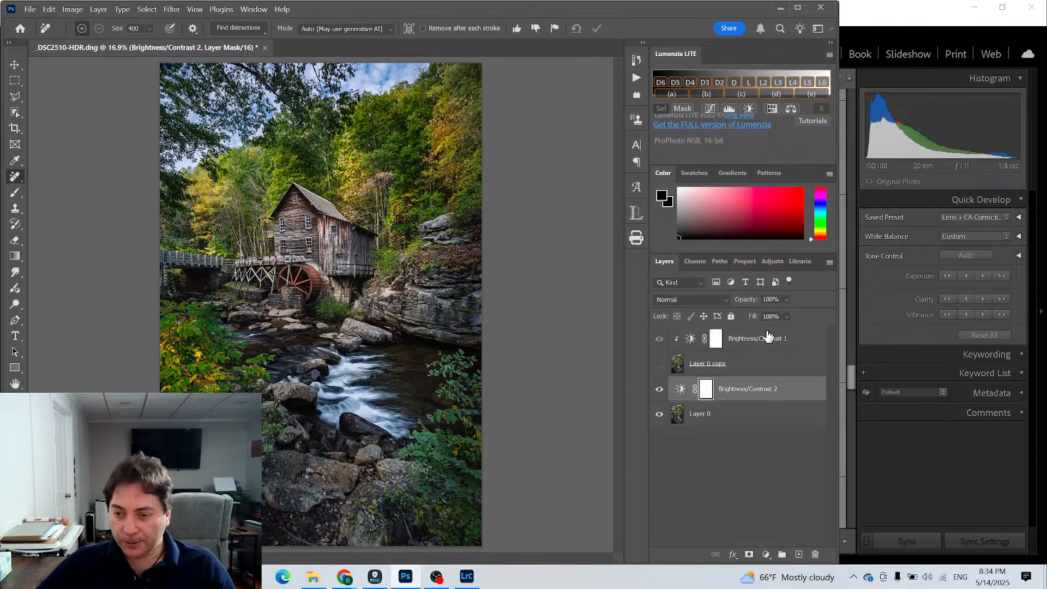
drag(725, 390, 731, 324)
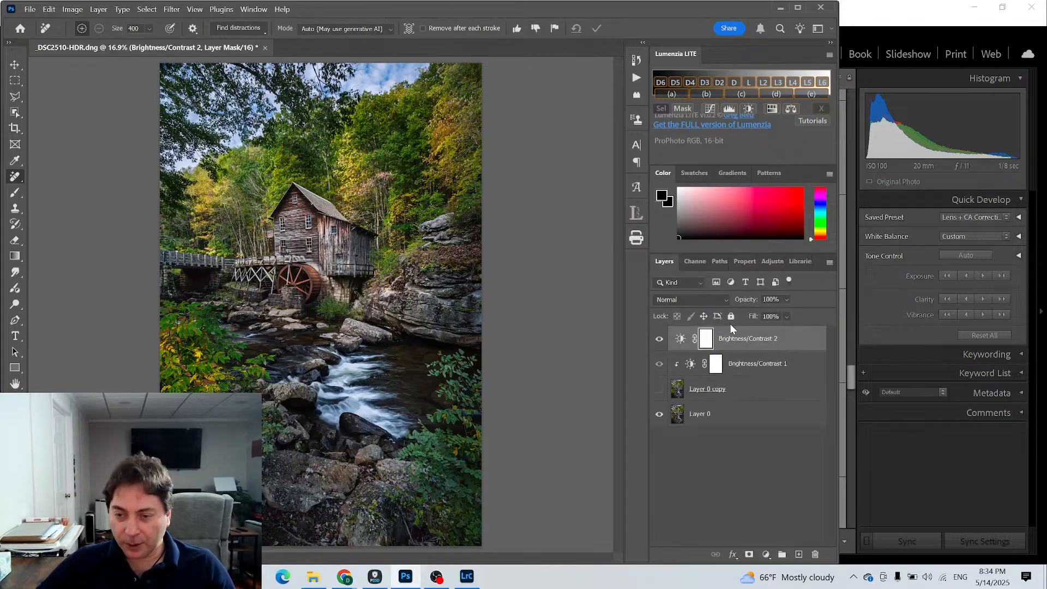
- Delete the outdated Layer 0 copy and duplicate the cleaned-up Layer 0 as a new Layer 0 copy
click(710, 390)
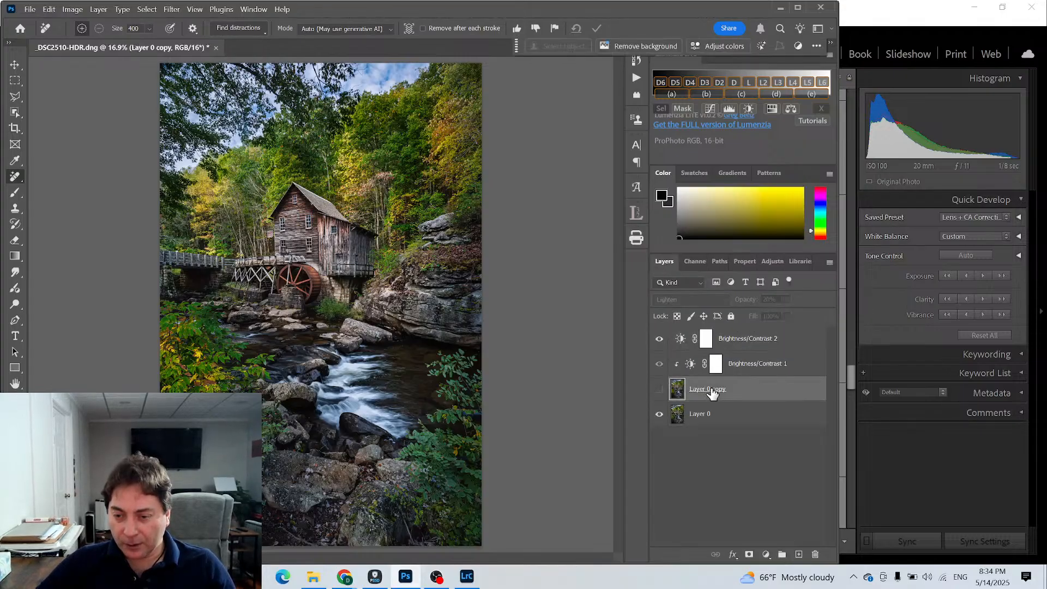
key(Delete)
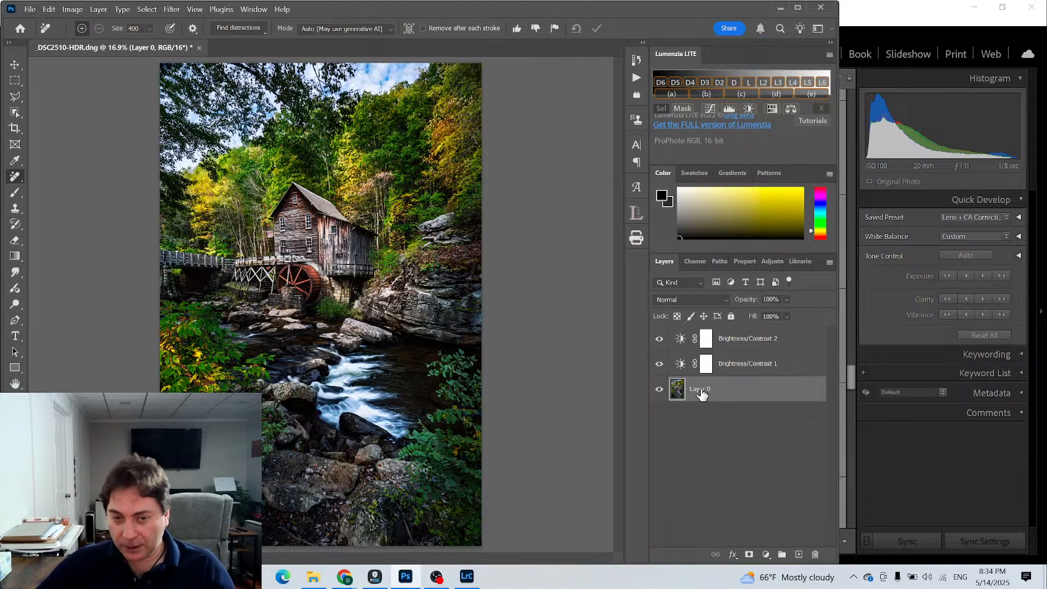
right_click(701, 392)
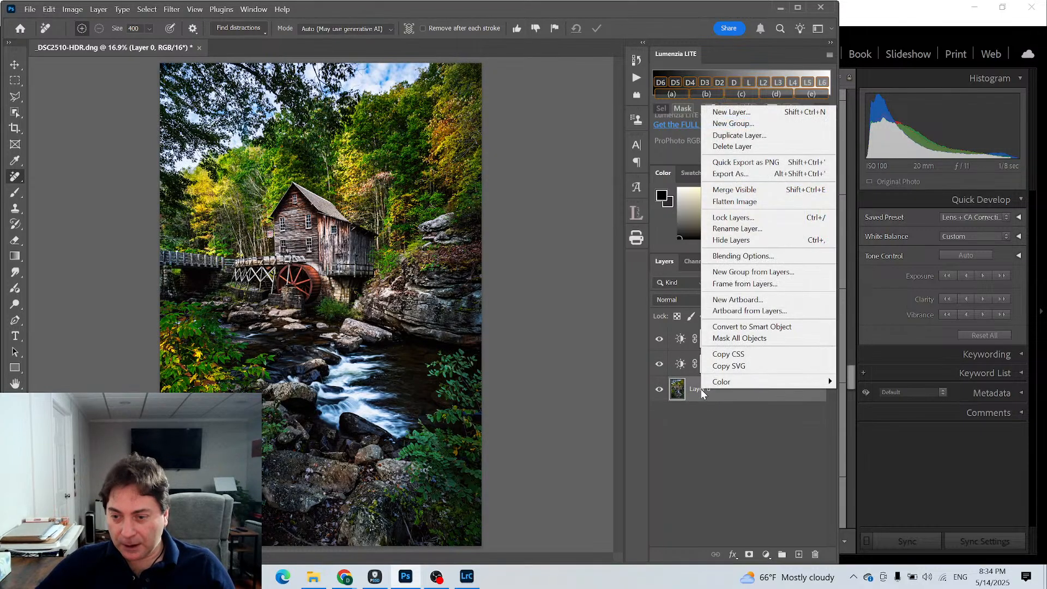
click(732, 136)
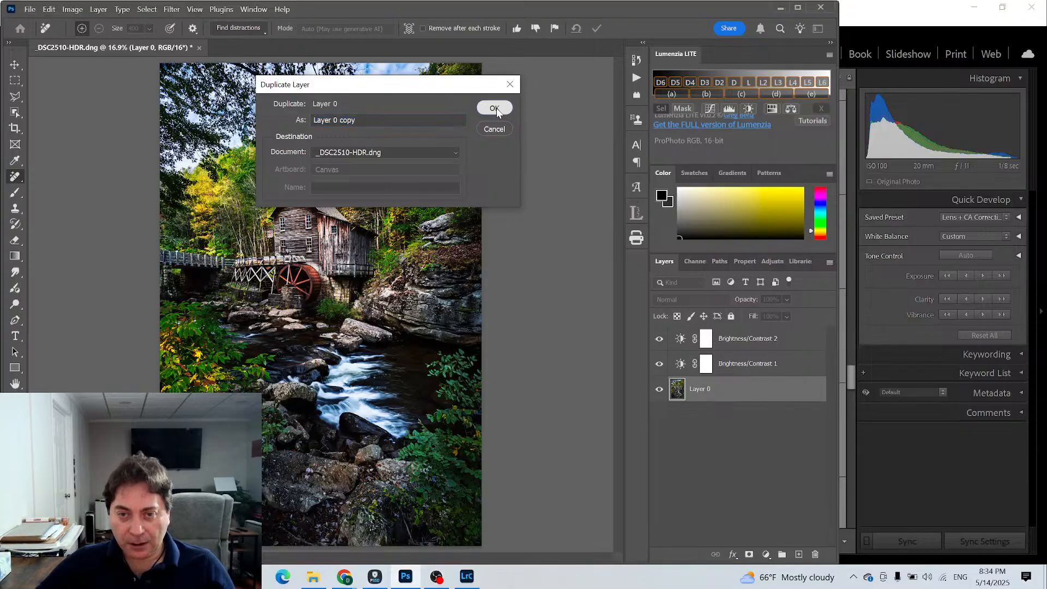
click(497, 108)
- Apply a 33-pixel Gaussian Blur to the new Layer 0 copy and set it to Lighten at 22% opacity
click(171, 9)
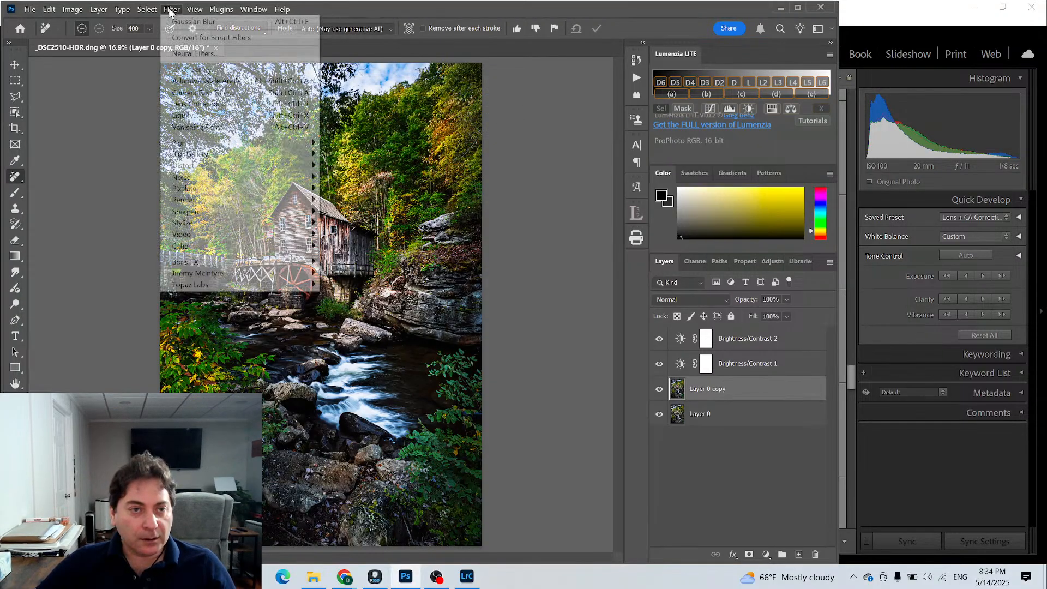
mouse_move(207, 144)
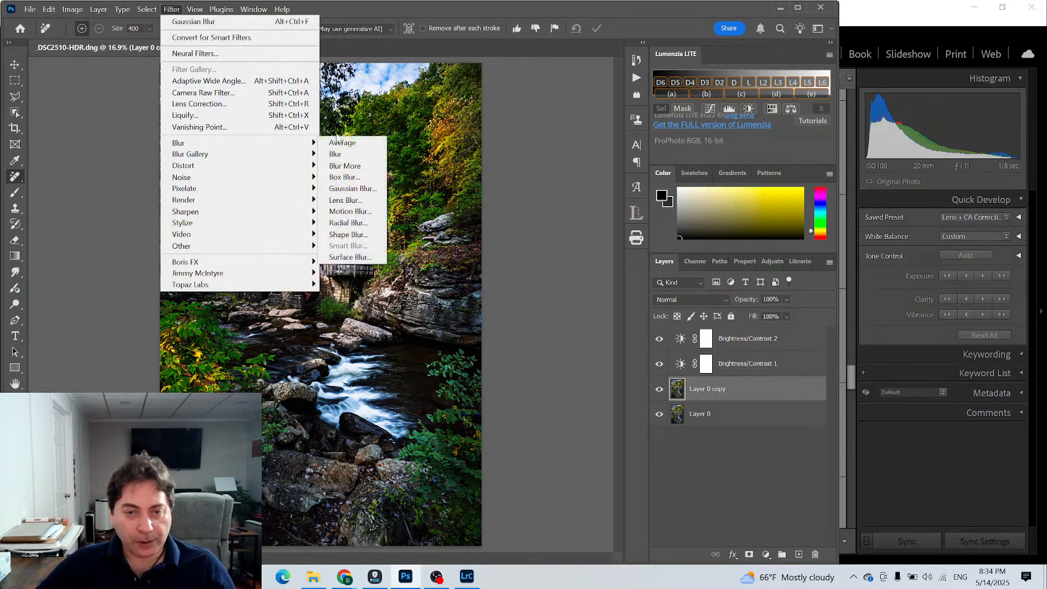
click(374, 191)
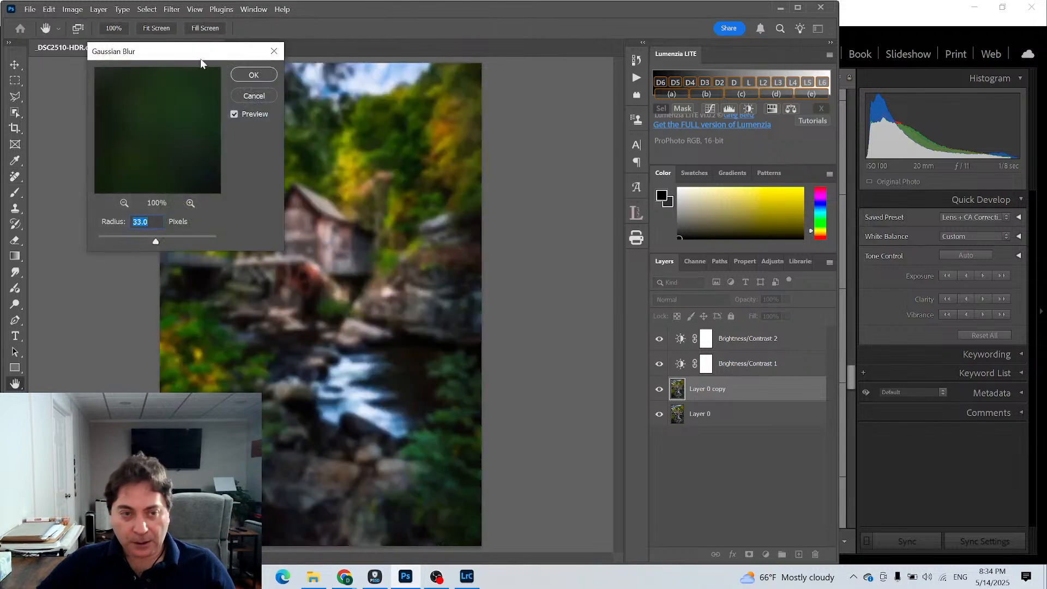
click(253, 75)
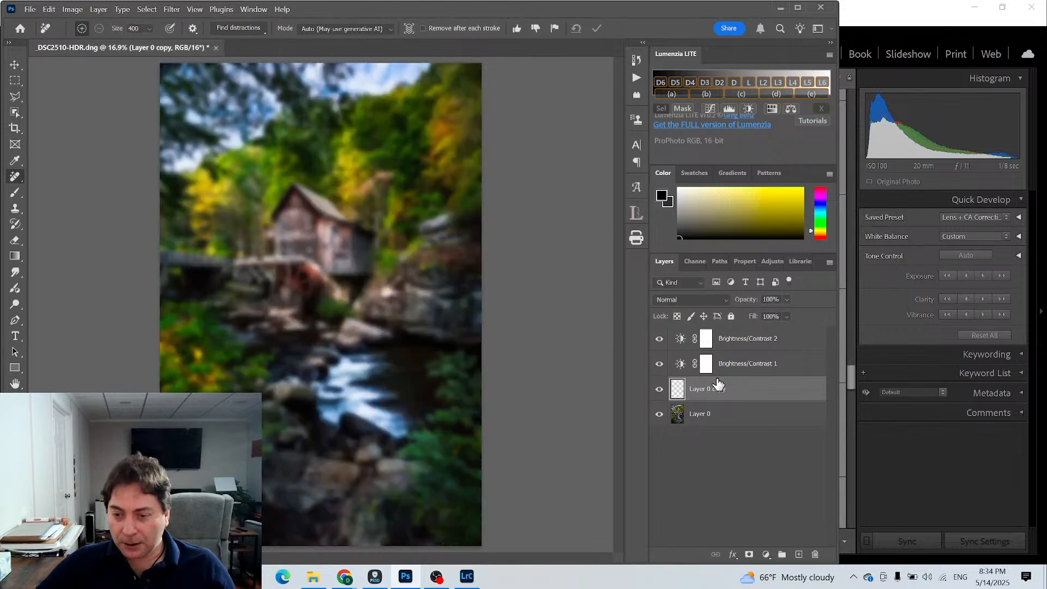
click(712, 300)
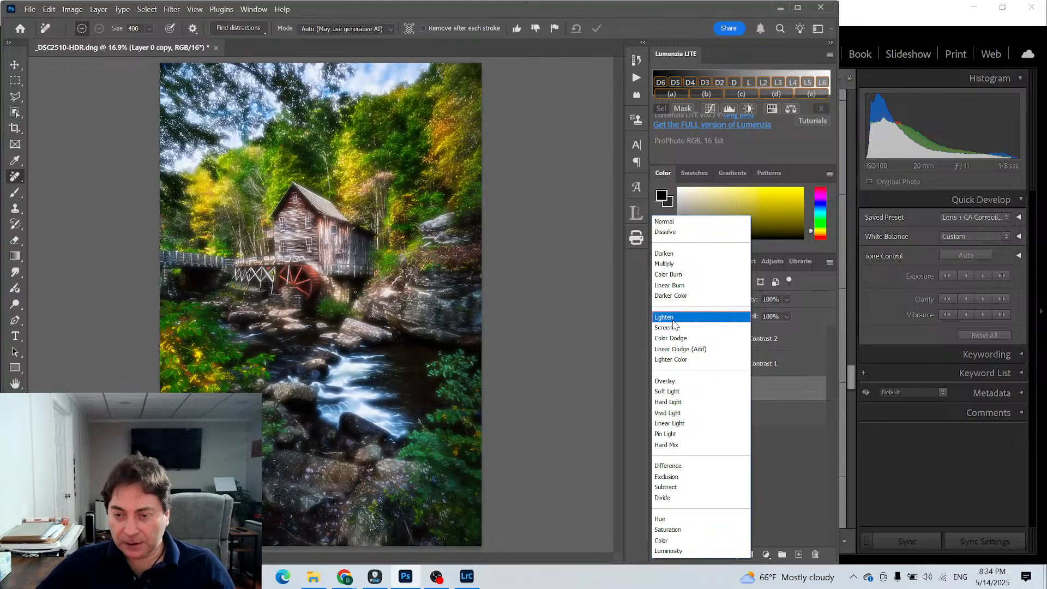
click(675, 318)
drag(752, 303, 702, 298)
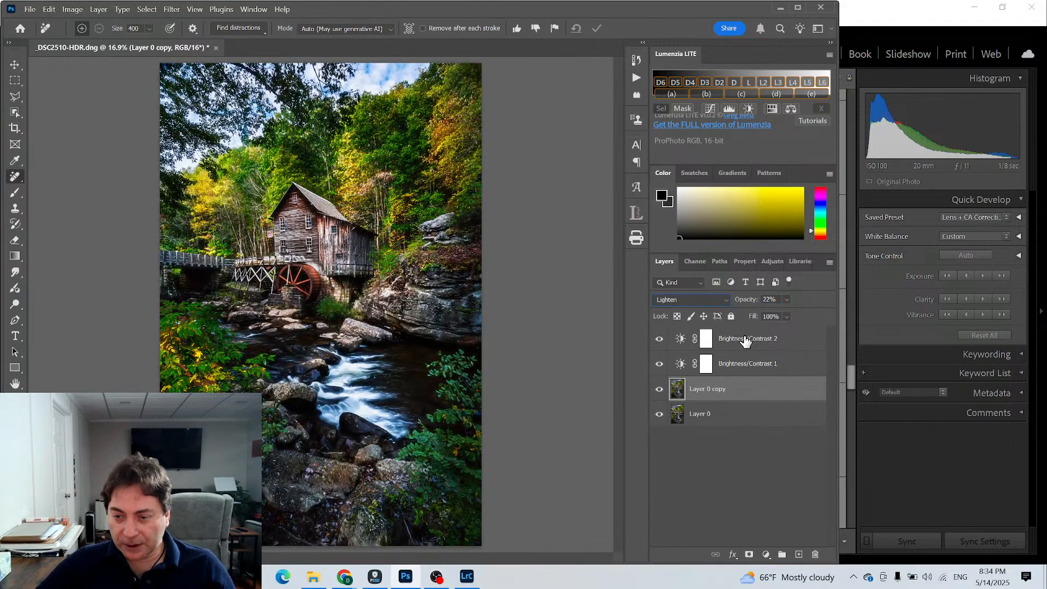
- Clip Brightness/Contrast 1 to the blurred copy and compare the photo with and without the glow
double_click(680, 363)
click(744, 554)
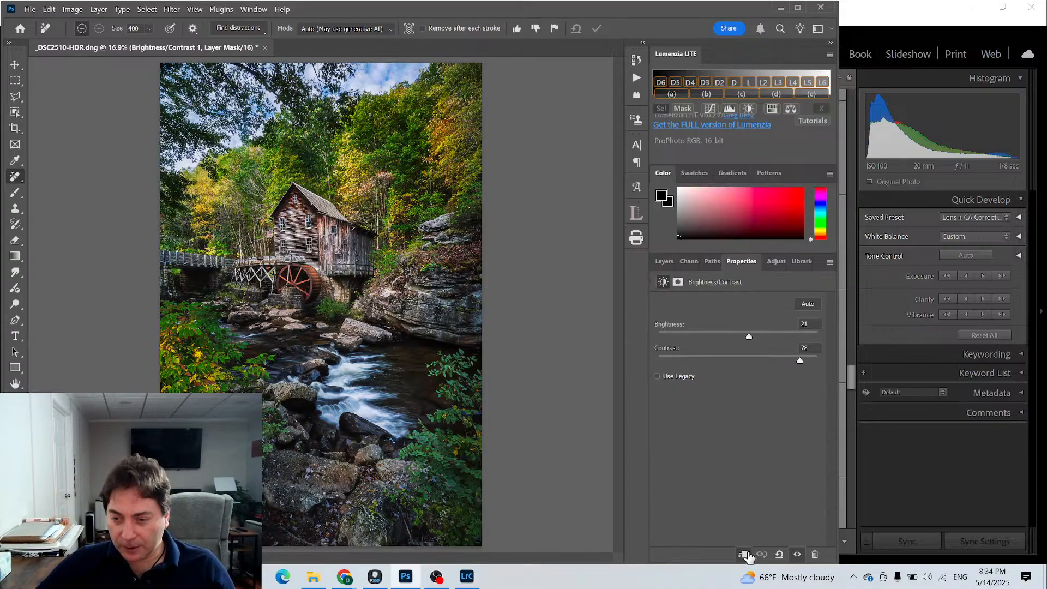
click(663, 261)
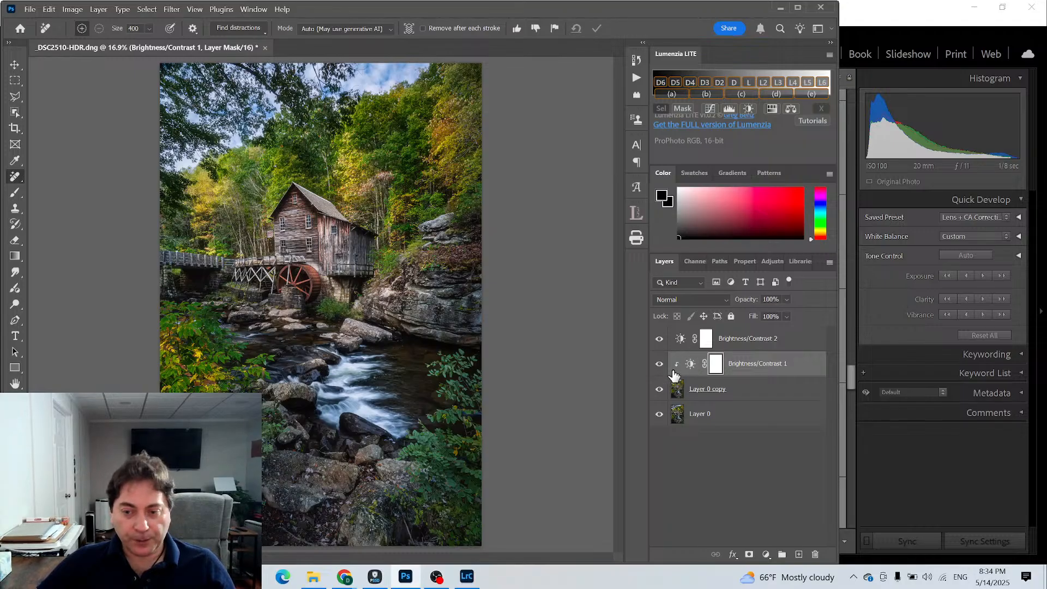
click(660, 390)
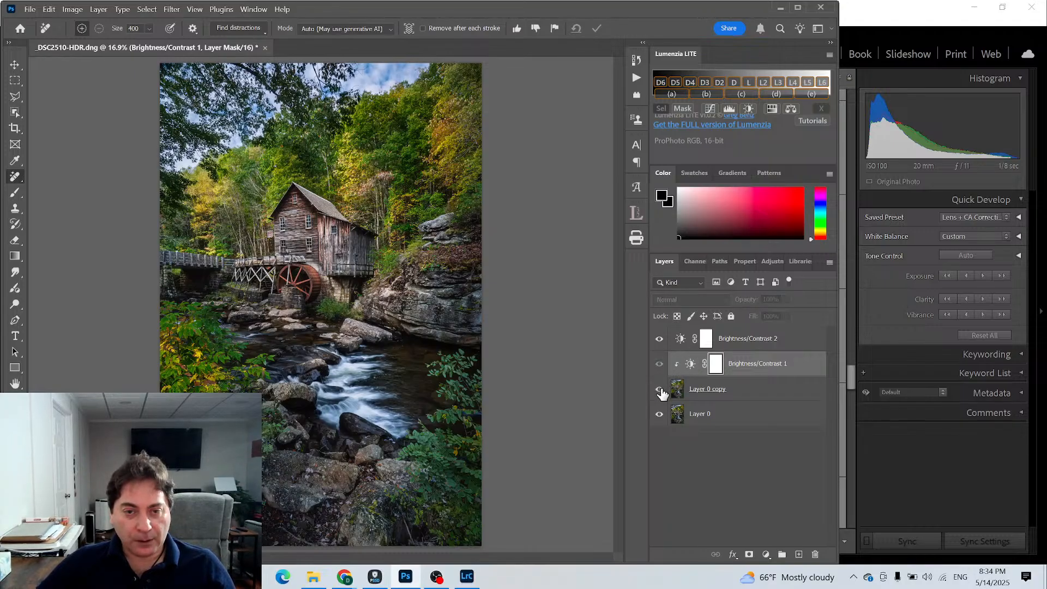
click(661, 393)
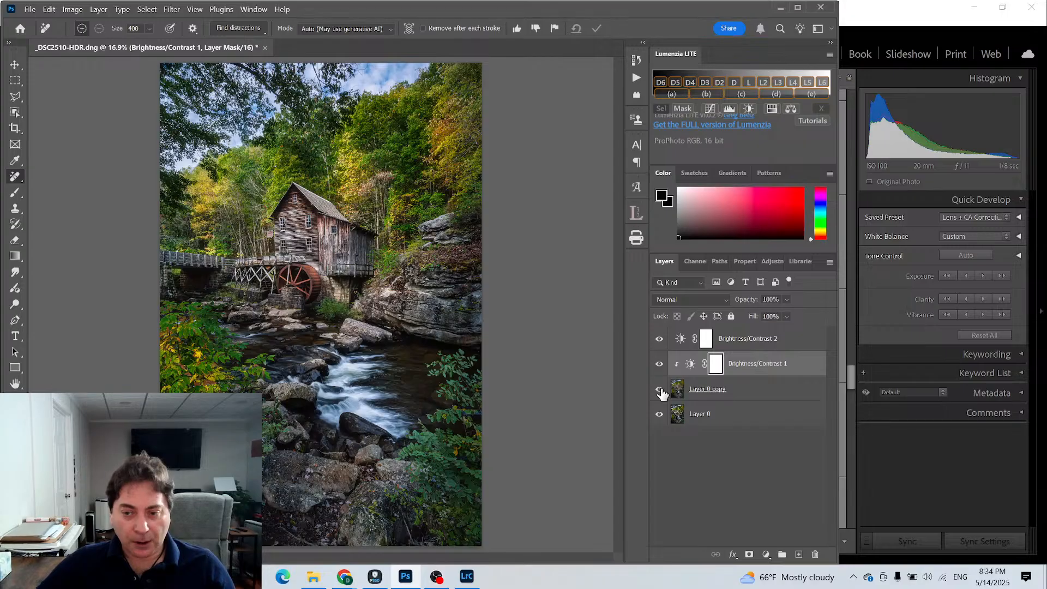
click(749, 554)
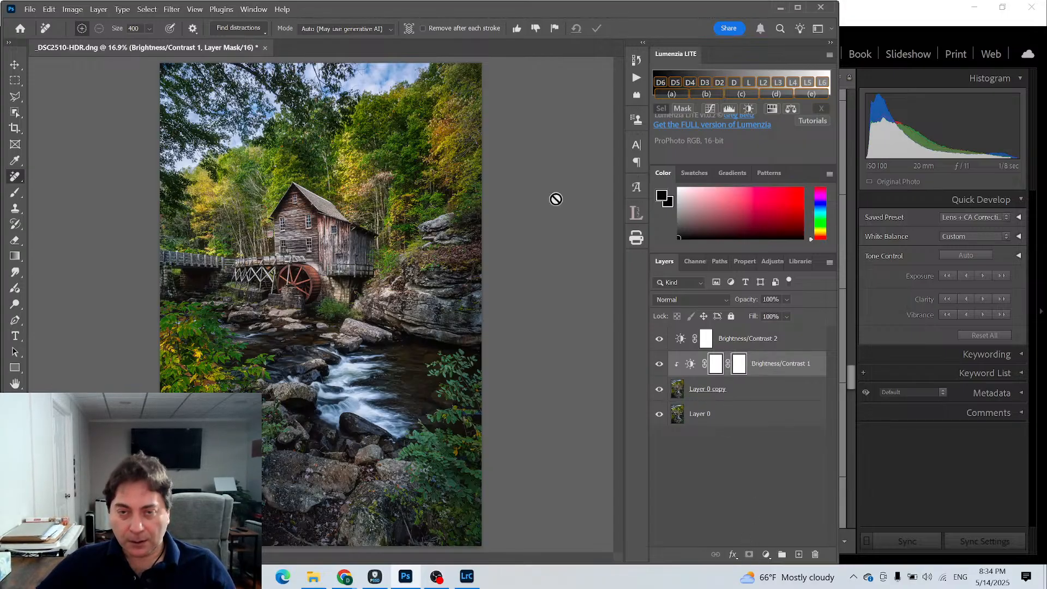
click(49, 9)
click(68, 19)
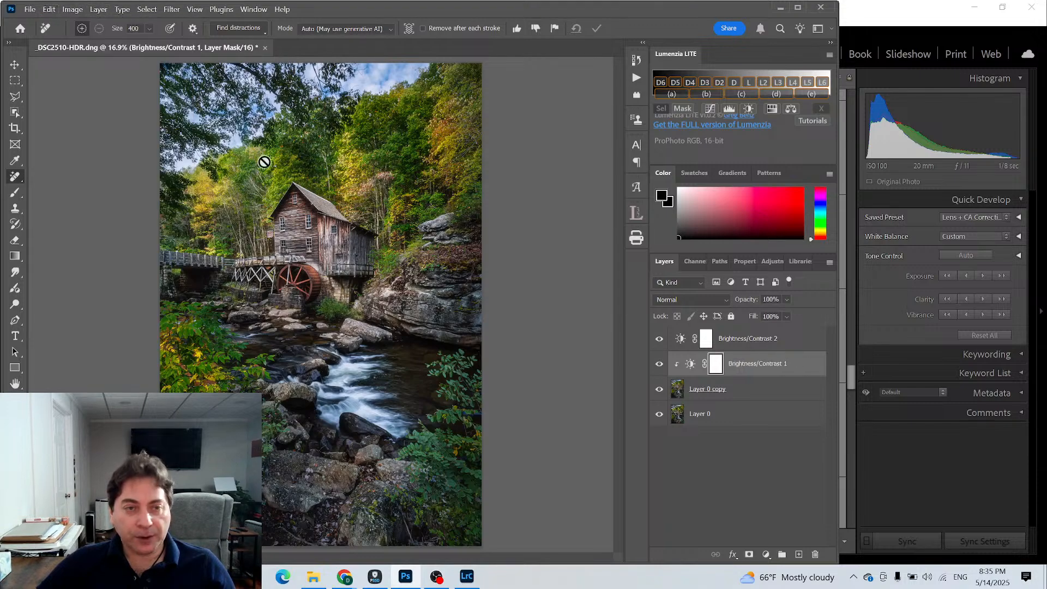
- Add a layer mask to Layer 0 copy and paint black on it with a 1400-pixel brush at 50% opacity and 22% flow
click(698, 389)
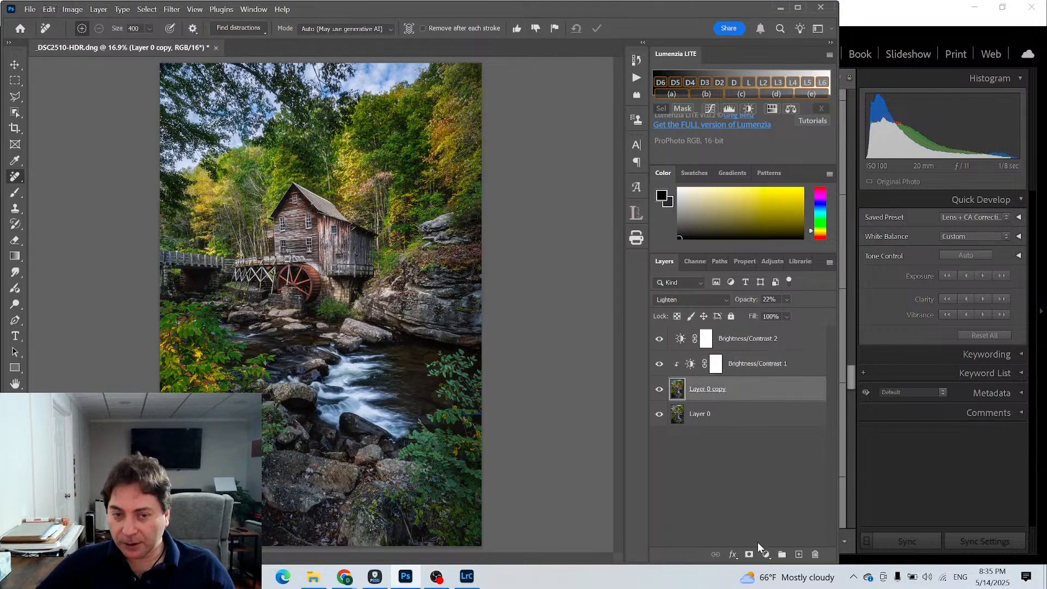
click(749, 554)
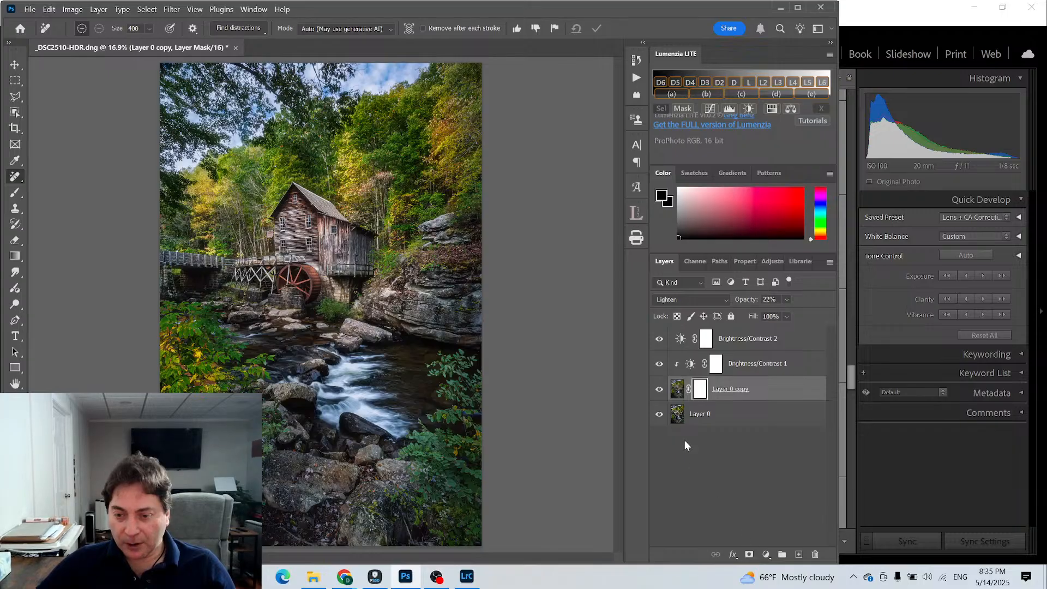
click(661, 390)
click(662, 389)
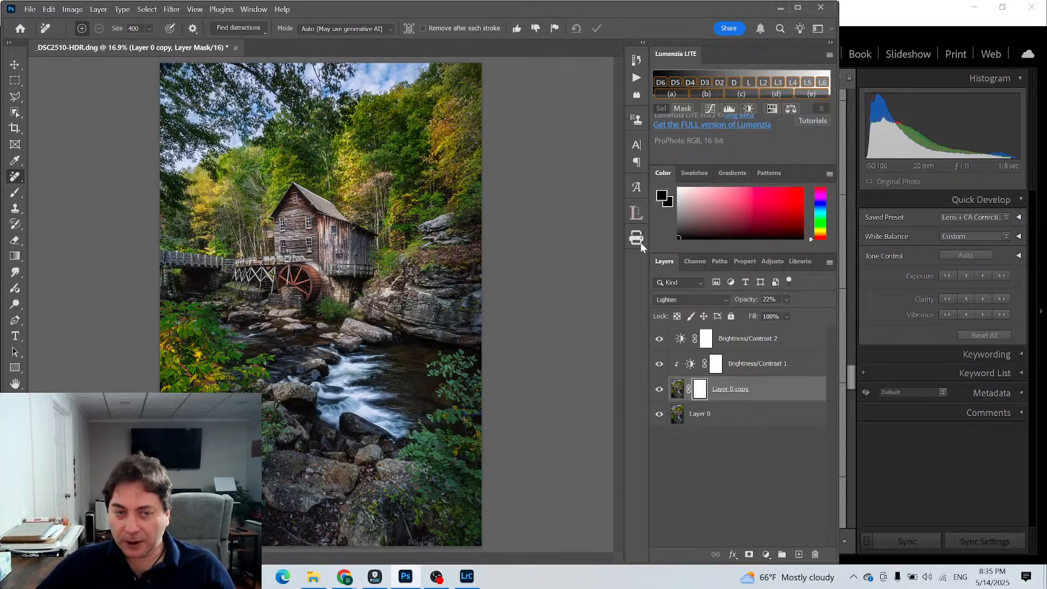
click(15, 193)
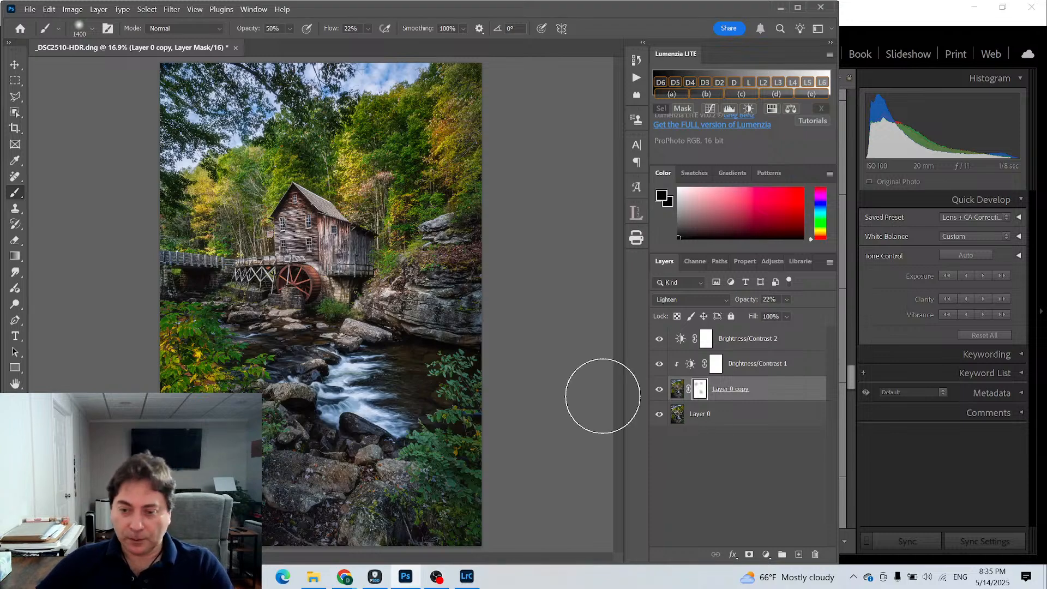
- Compare the mill photo with and without the masked glow layer
click(660, 390)
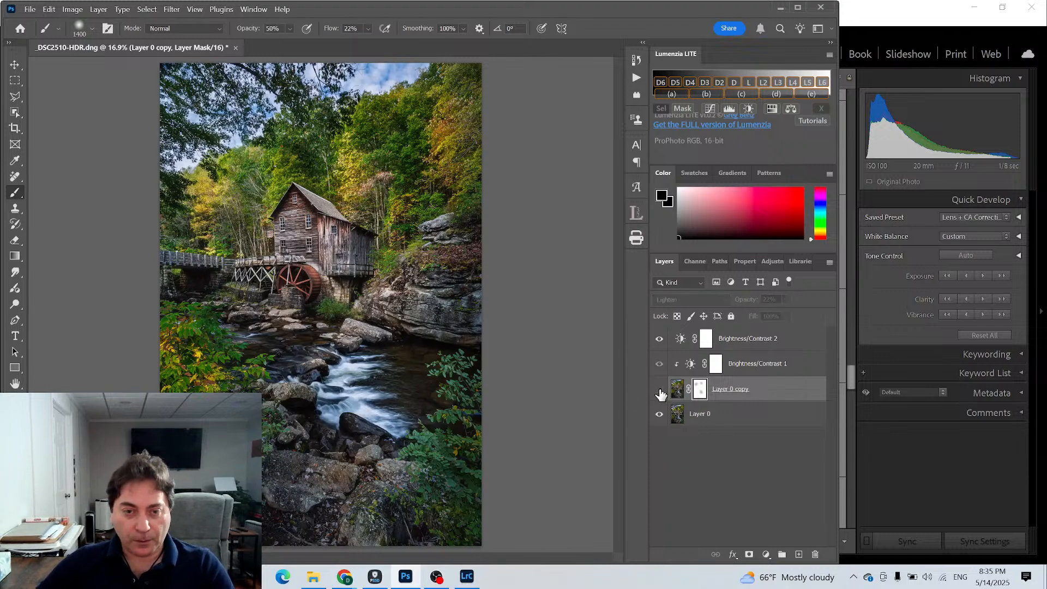
click(659, 389)
click(659, 390)
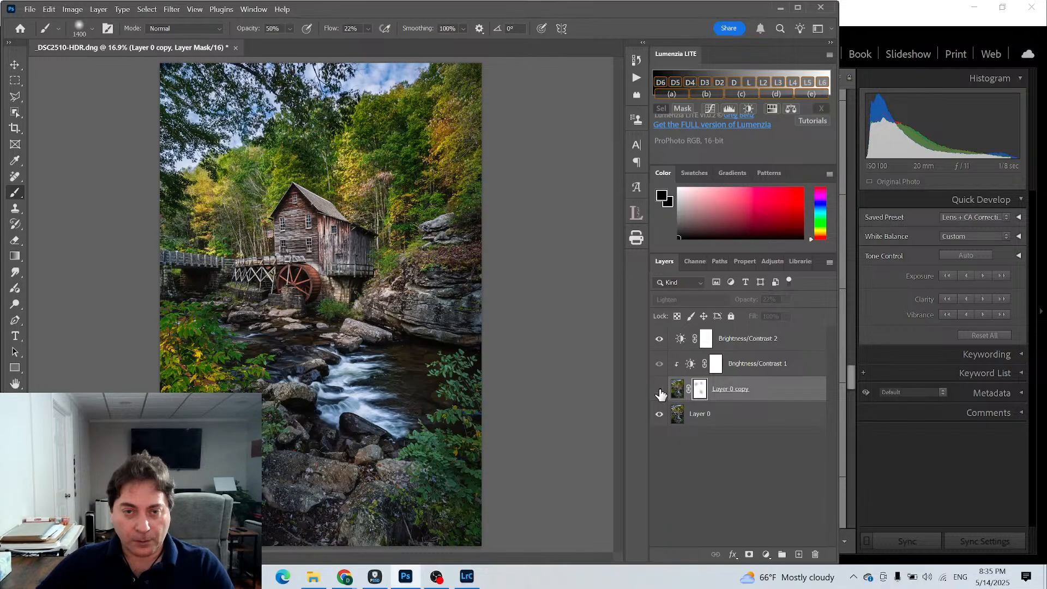
click(659, 390)
click(660, 389)
click(659, 389)
click(660, 389)
click(660, 389)
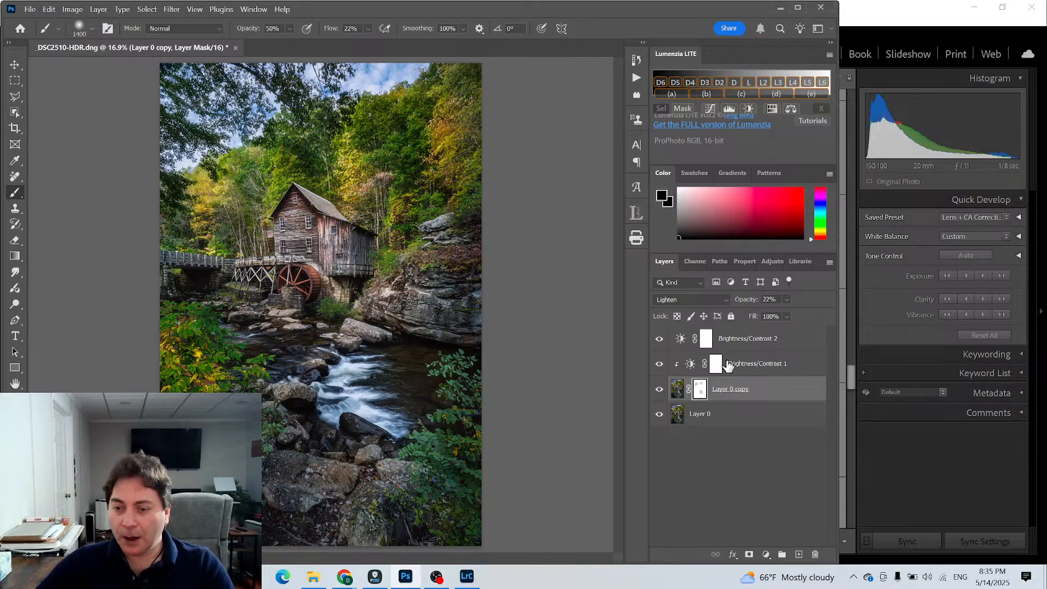
- Set the Brightness of the Brightness/Contrast 2 adjustment to -14
click(739, 347)
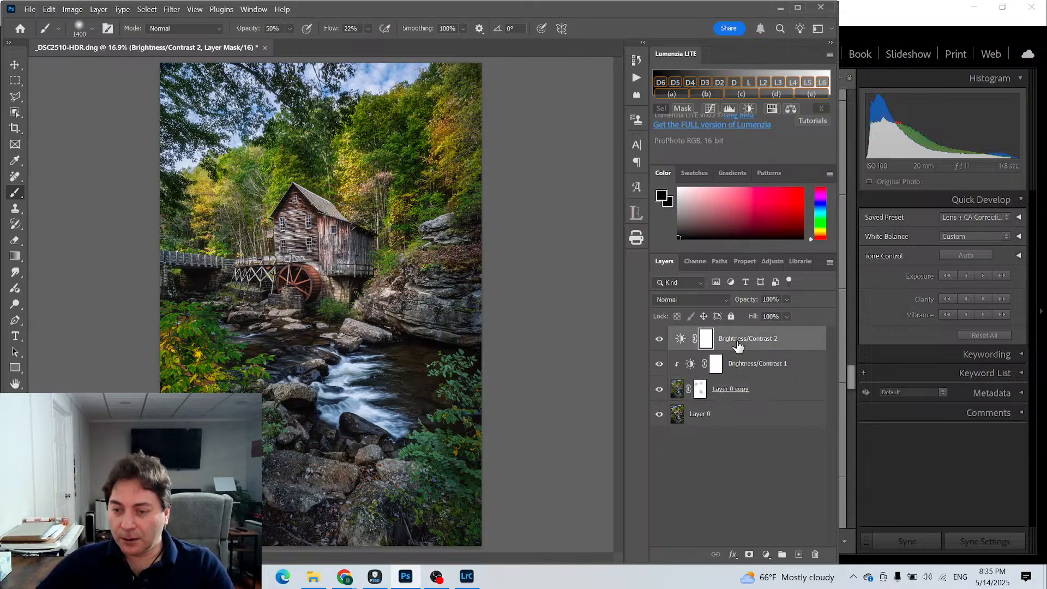
double_click(680, 340)
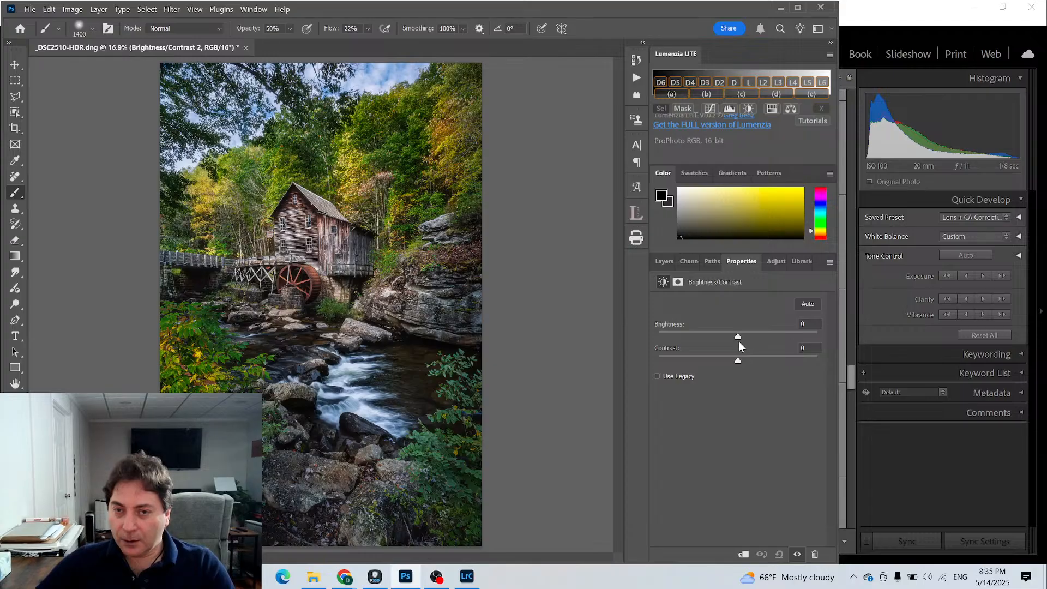
drag(738, 334, 729, 334)
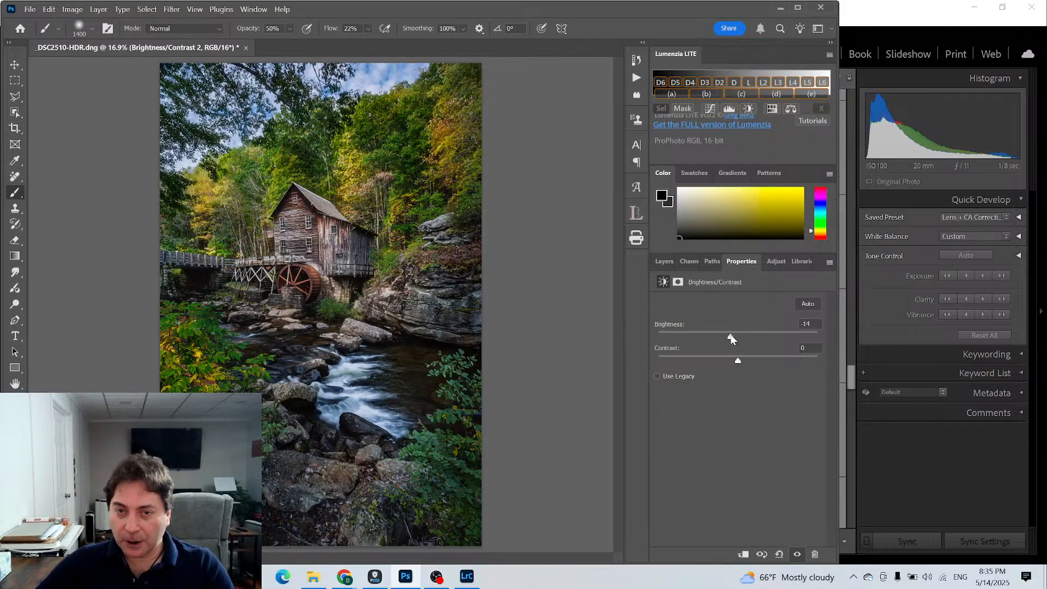
click(662, 263)
- Invert the Brightness/Contrast 2 mask to black and choose white as the foreground color for painting on it
click(703, 340)
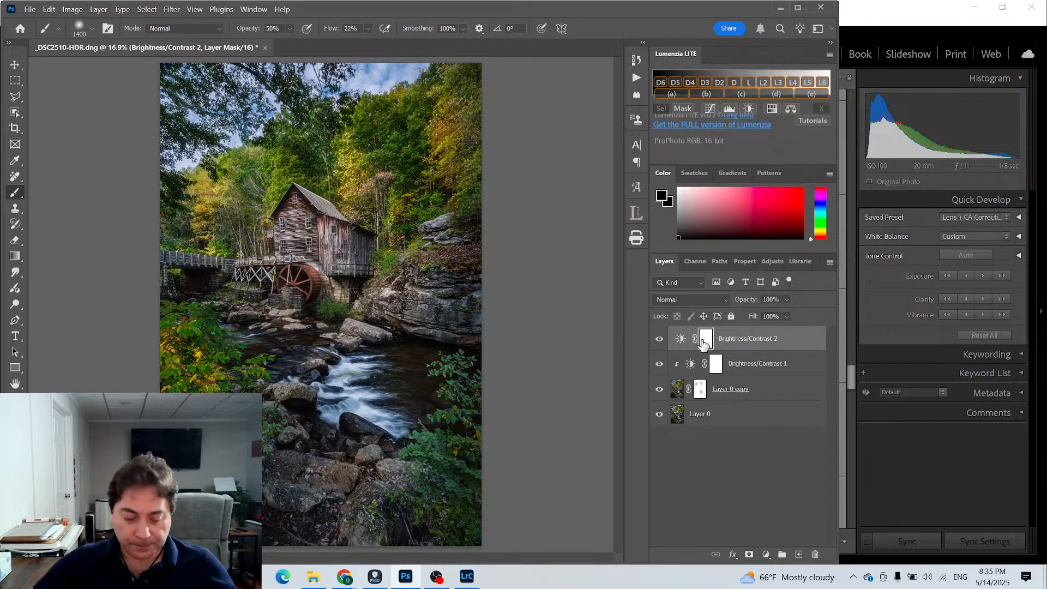
key(ctrl+i)
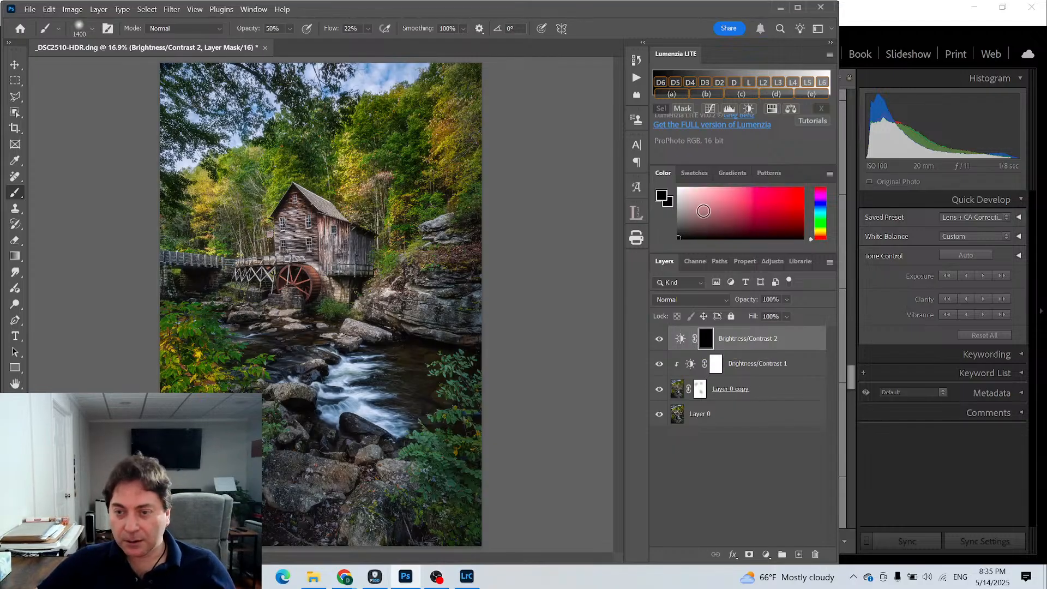
click(681, 187)
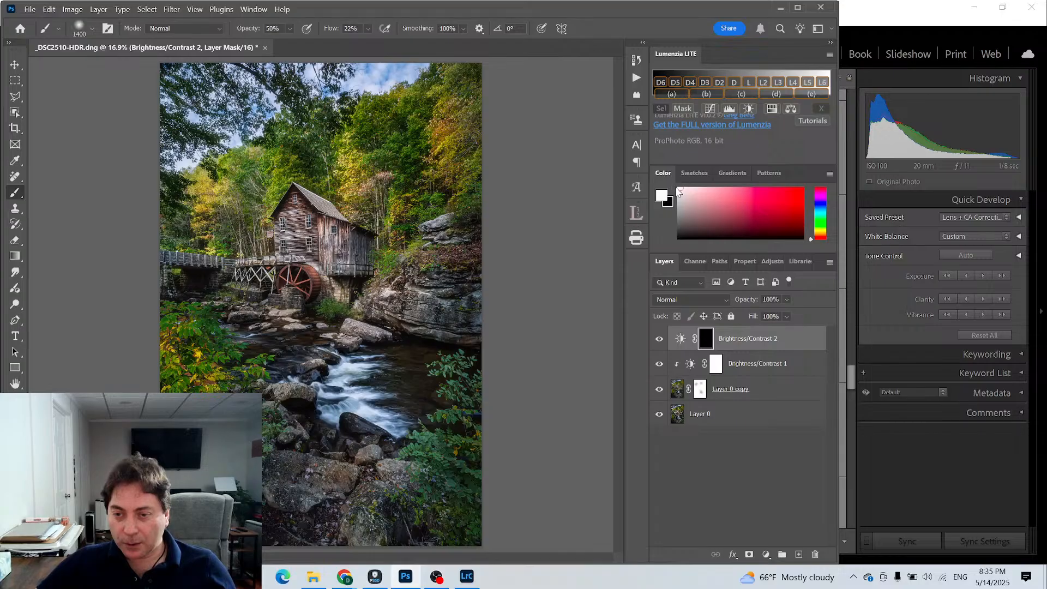
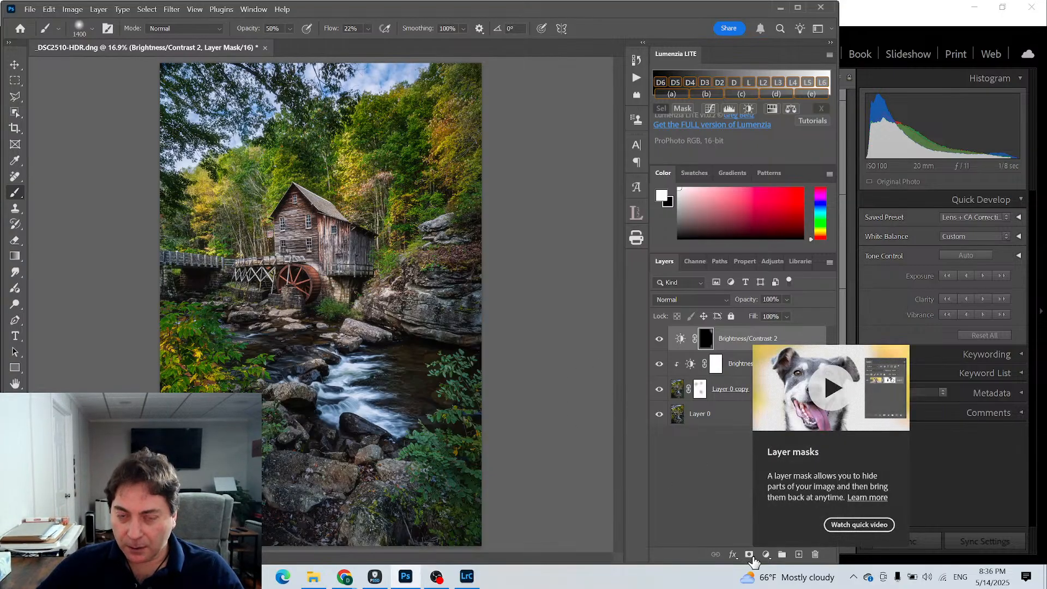
click(798, 555)
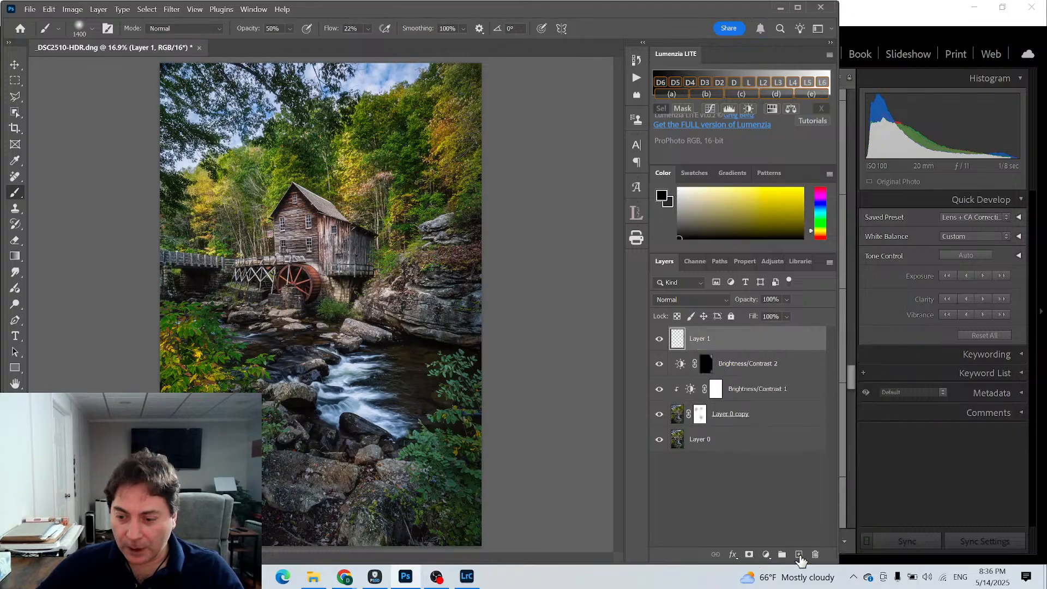
double_click(678, 340)
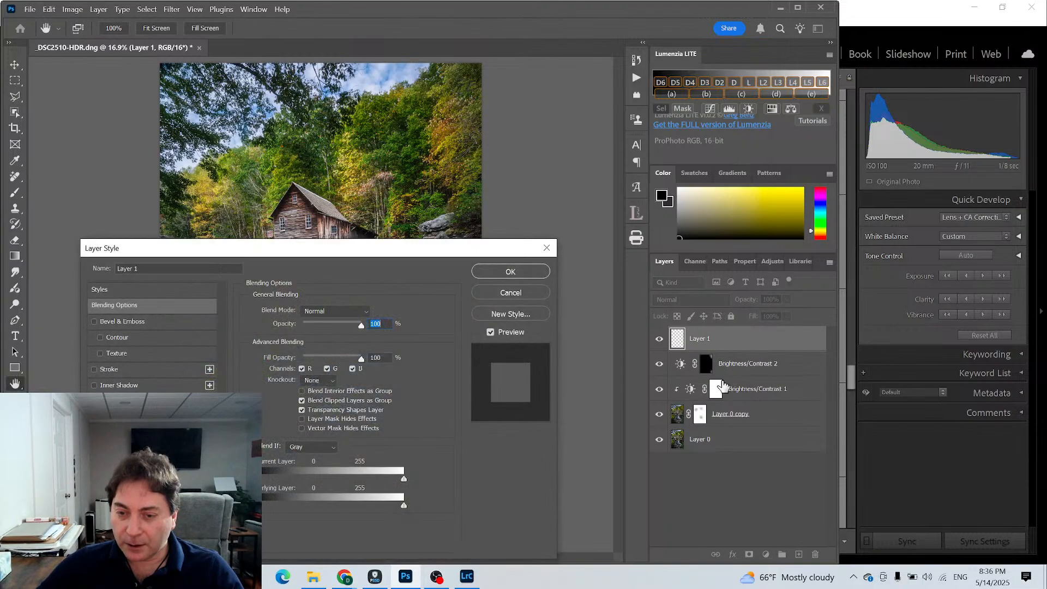
click(527, 288)
right_click(731, 338)
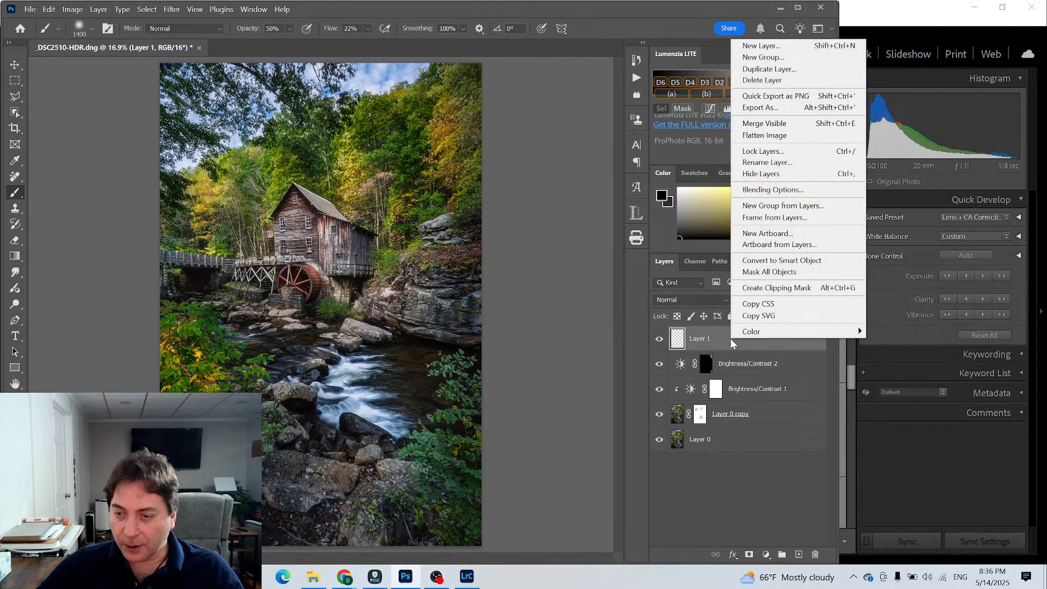
click(763, 80)
click(416, 231)
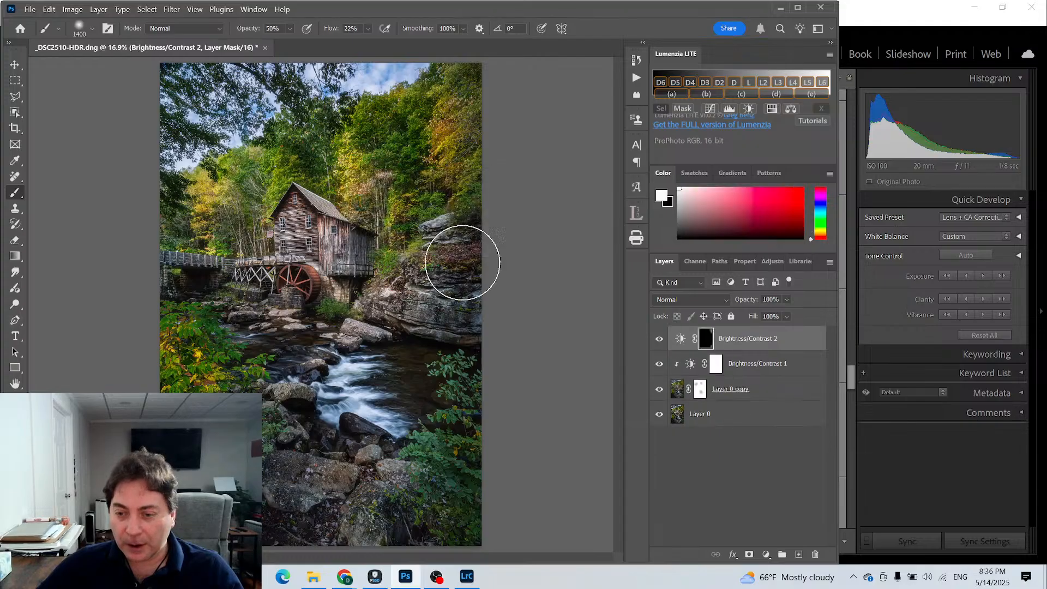
- Add a Solid Color fill layer above Brightness/Contrast 2 in neutral gray with brightness 50%
click(765, 554)
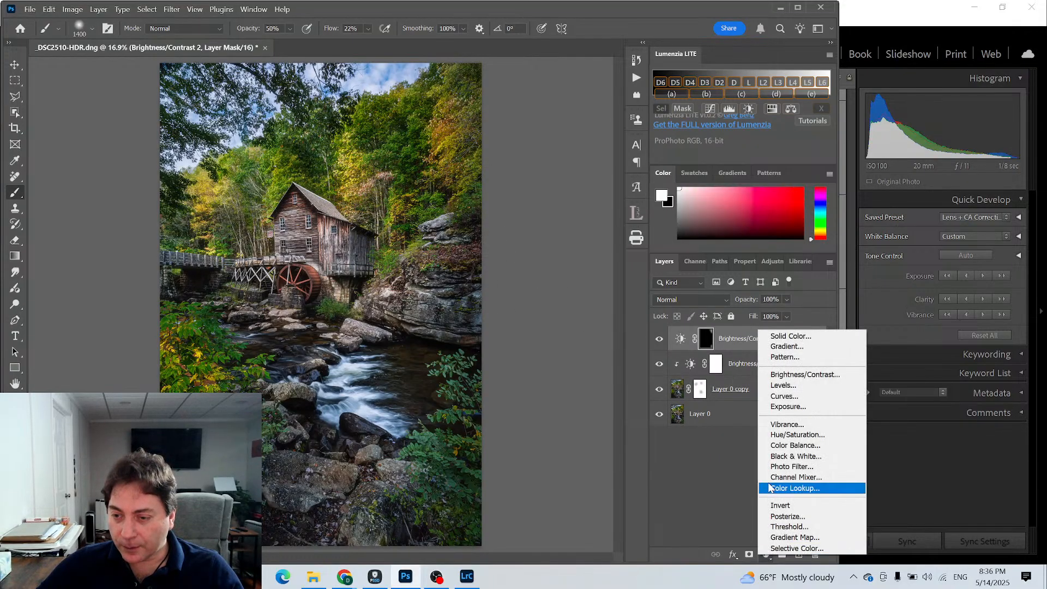
click(765, 338)
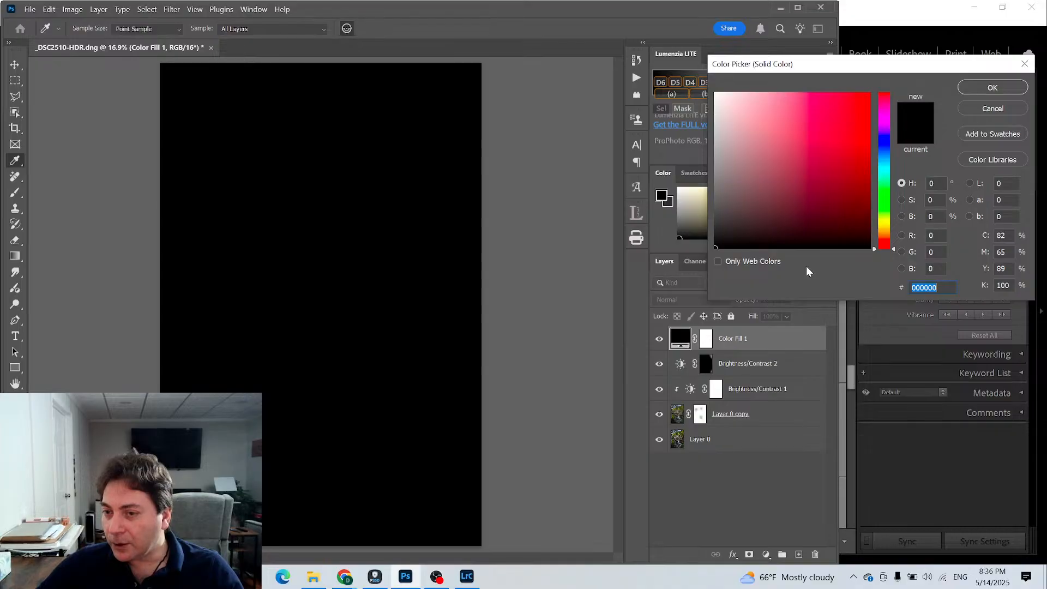
click(713, 186)
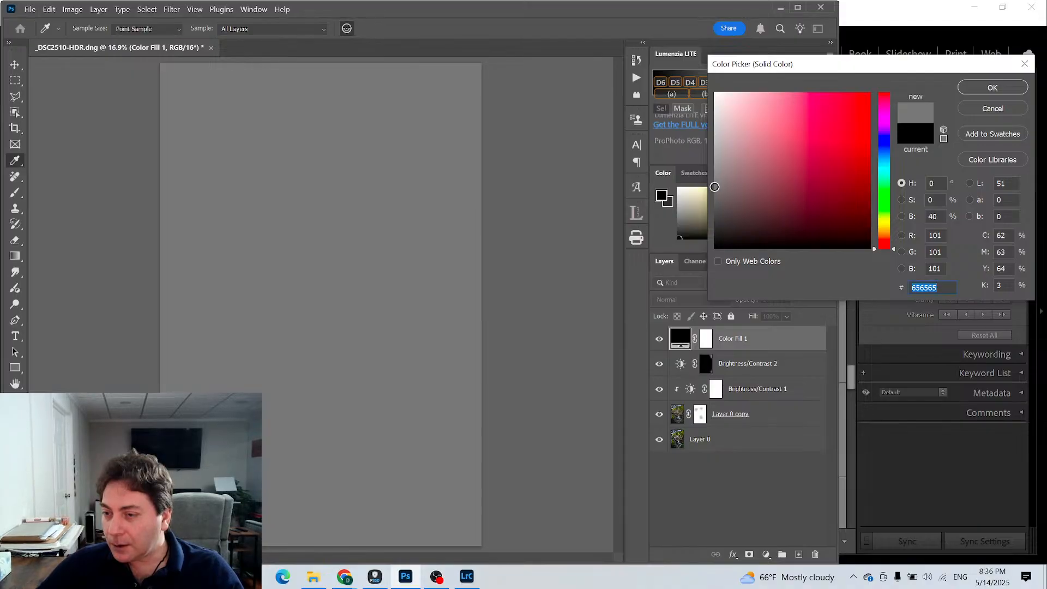
click(713, 189)
drag(713, 190, 712, 271)
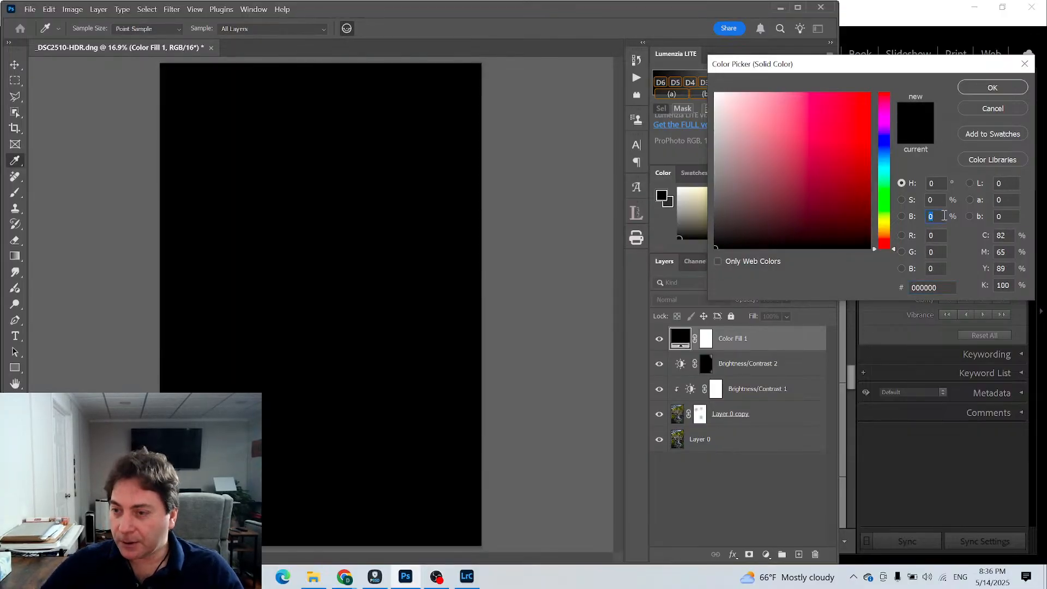
text(50)
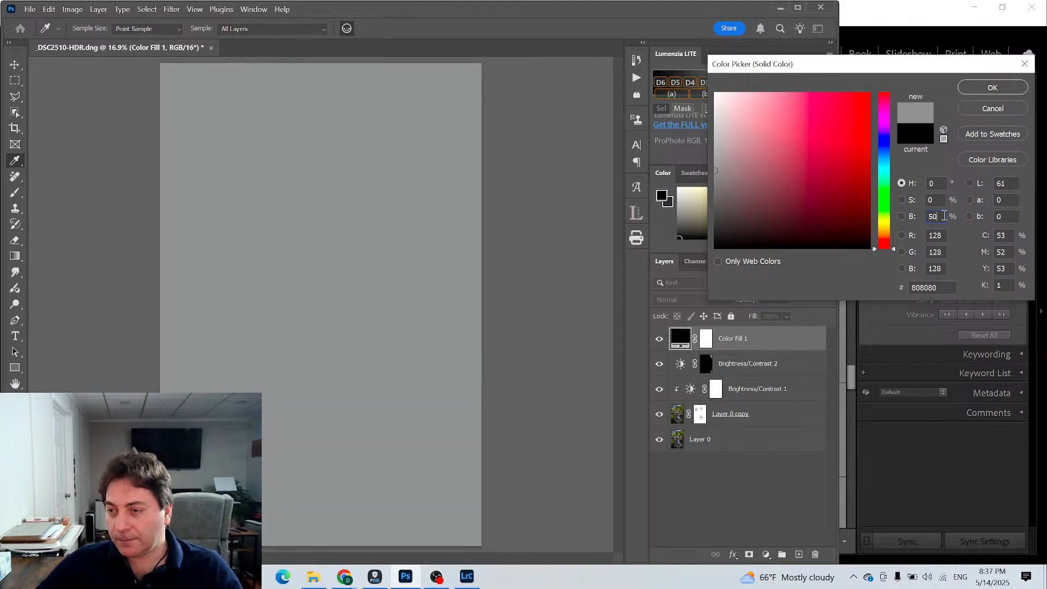
click(993, 88)
- Try Hard Light on the gray fill layer, settling on Soft Light as its blend mode
click(722, 301)
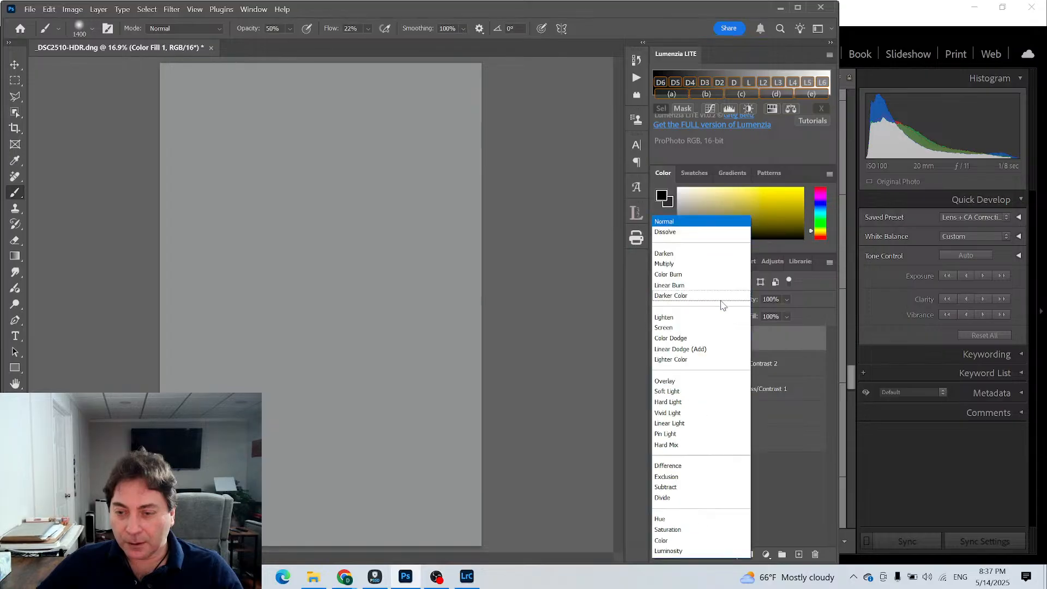
click(674, 401)
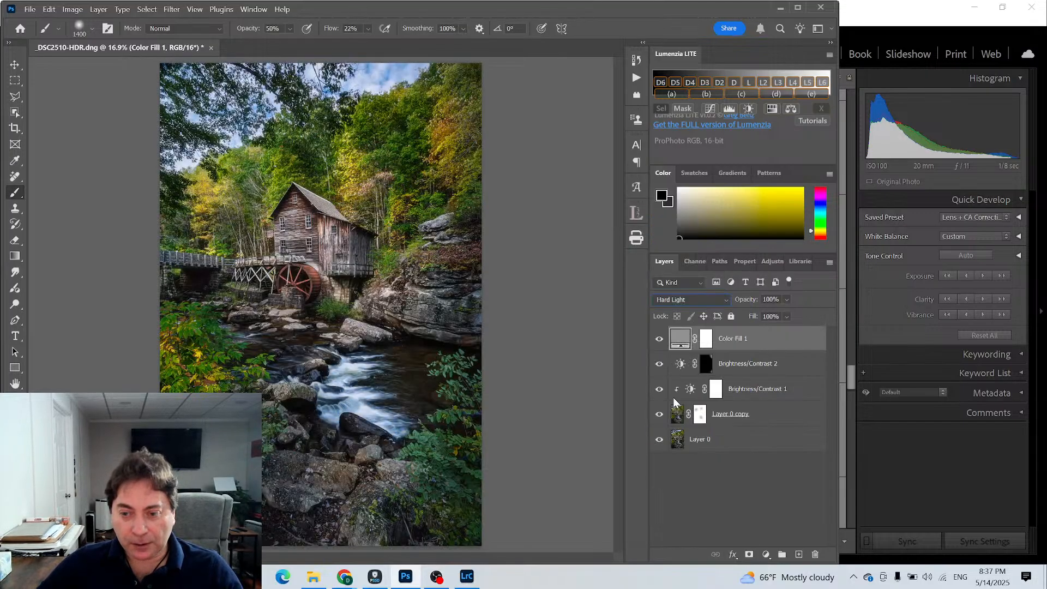
click(721, 299)
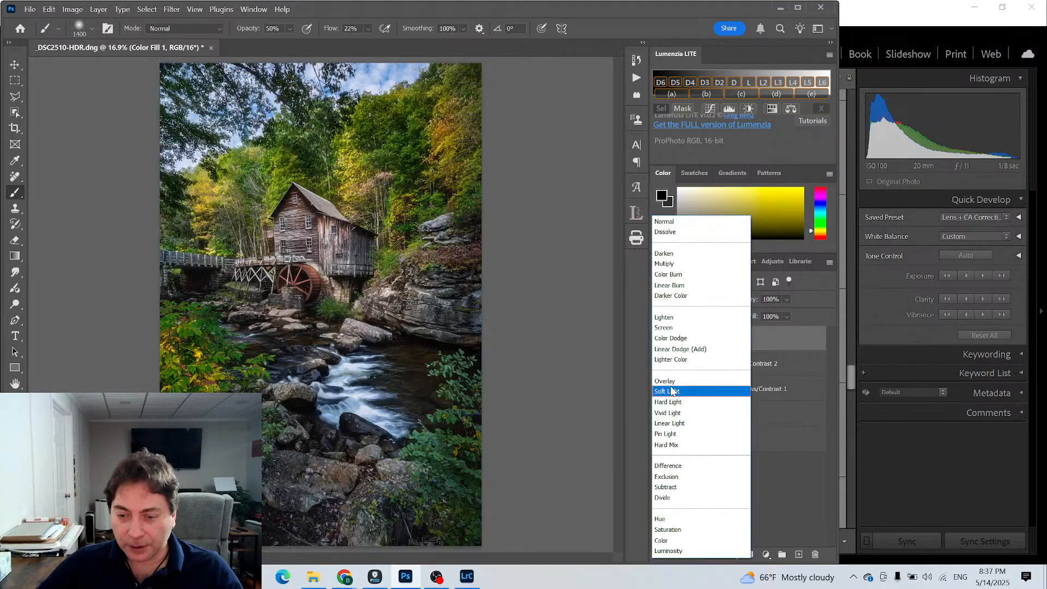
click(672, 392)
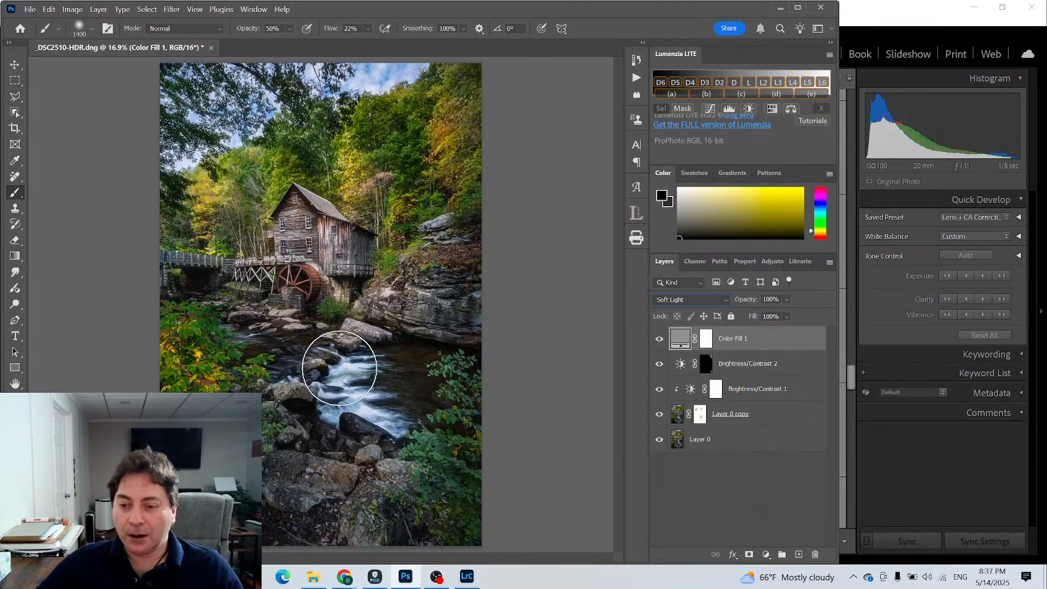
- Try to dodge highlights on the gray fill layer with a 500-pixel brush at 6% exposure, without rasterizing the fill
click(705, 338)
click(680, 342)
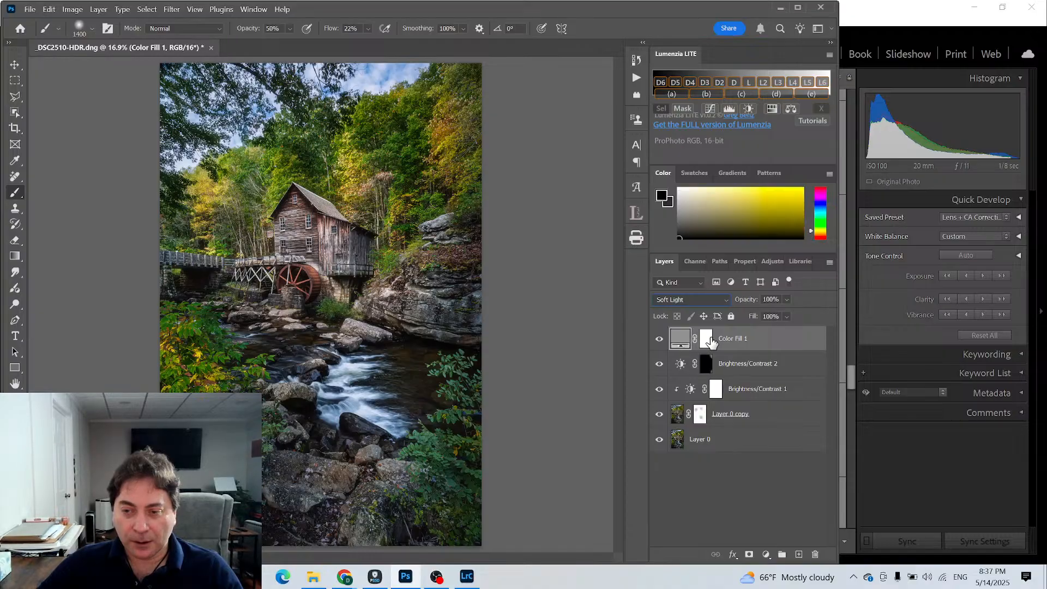
click(710, 341)
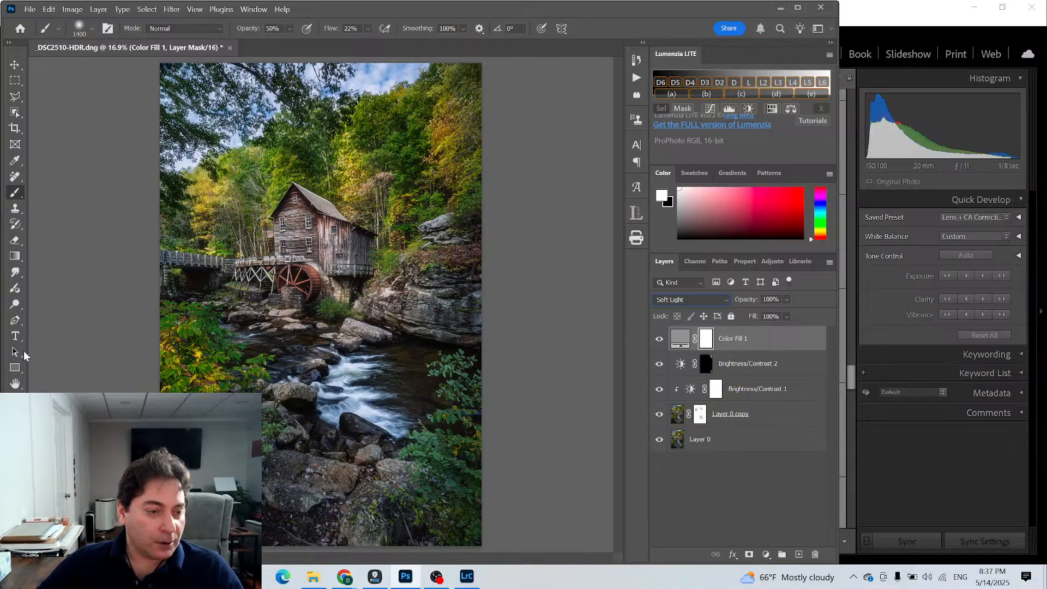
click(15, 306)
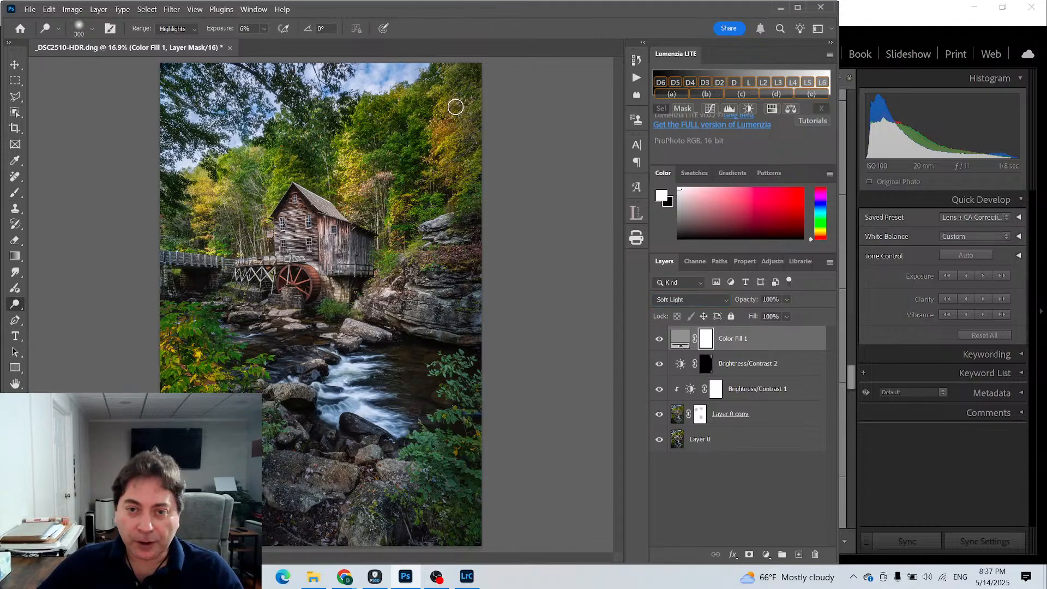
key(bracketright)
key(bracketright)
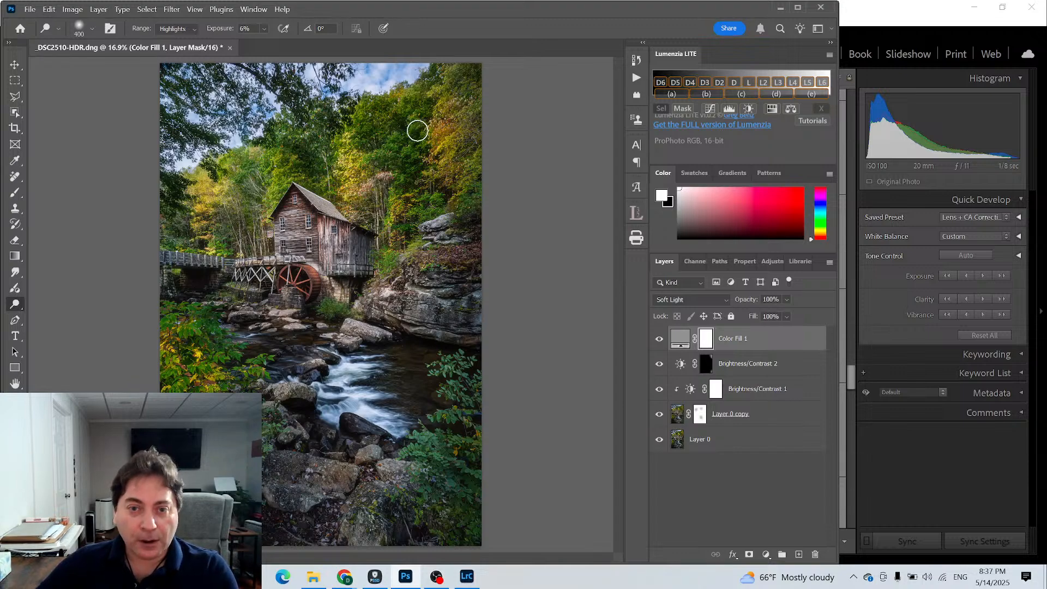
key(bracketright)
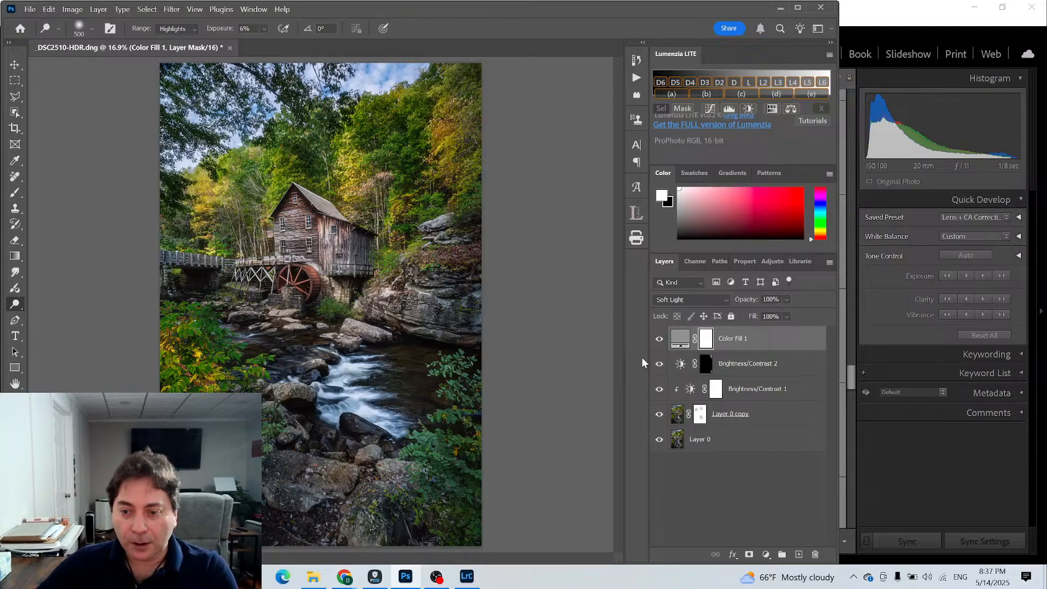
click(659, 340)
click(659, 340)
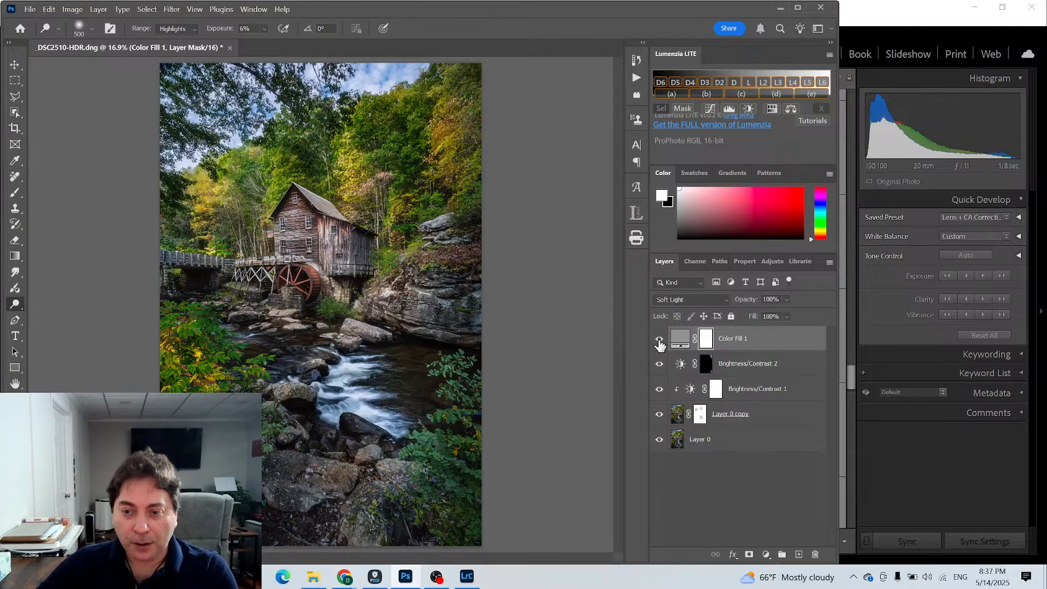
click(679, 338)
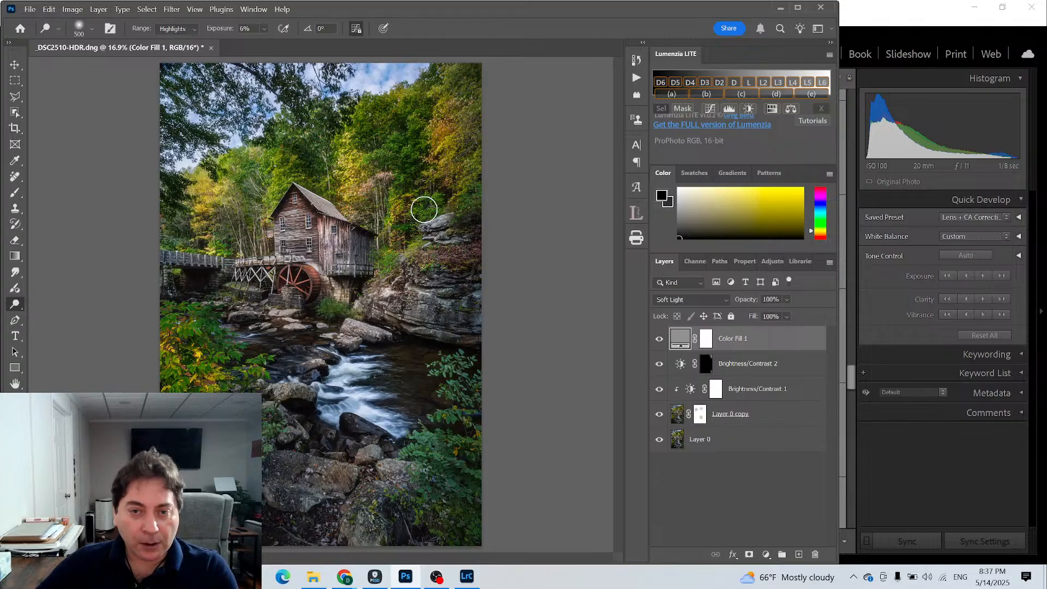
click(435, 92)
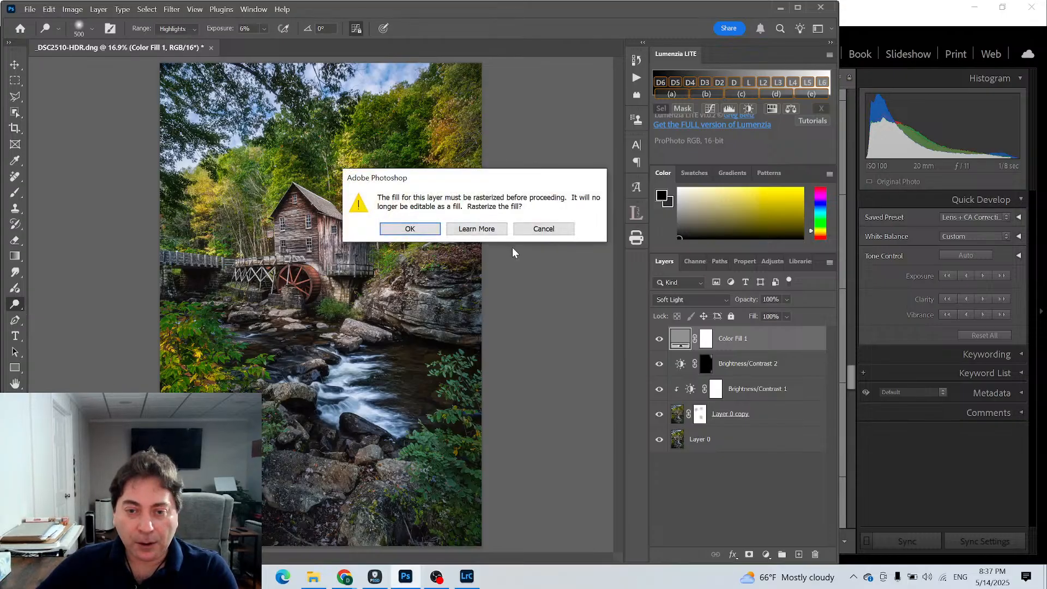
click(537, 230)
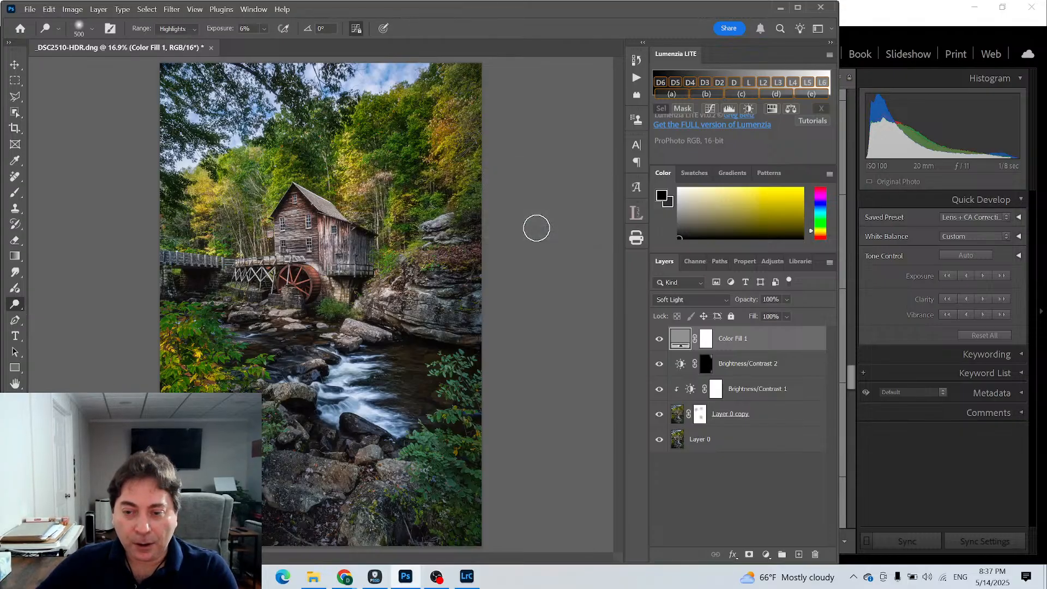
- Delete the gray Color Fill 1 layer
click(703, 339)
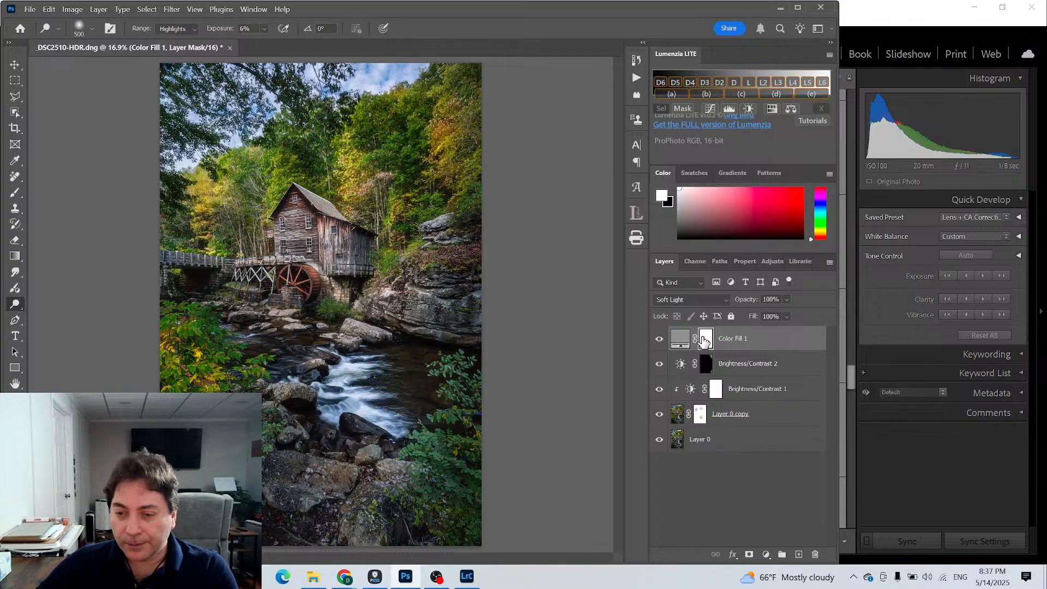
click(758, 340)
key(Delete)
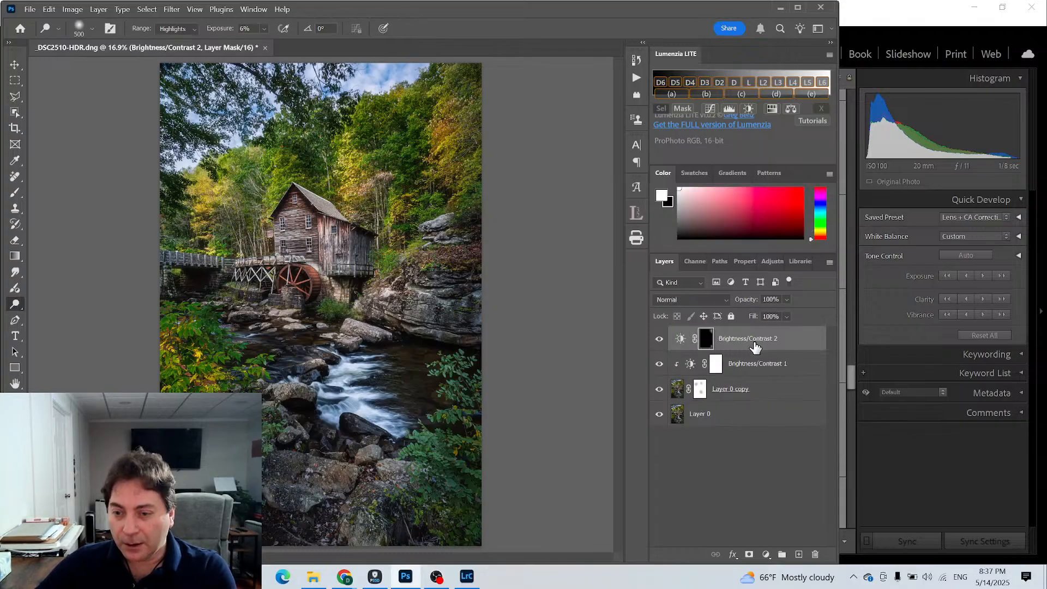
- Add an empty layer above Brightness/Contrast 2 and choose a pale warm yellow foreground color for the Brush tool
click(799, 554)
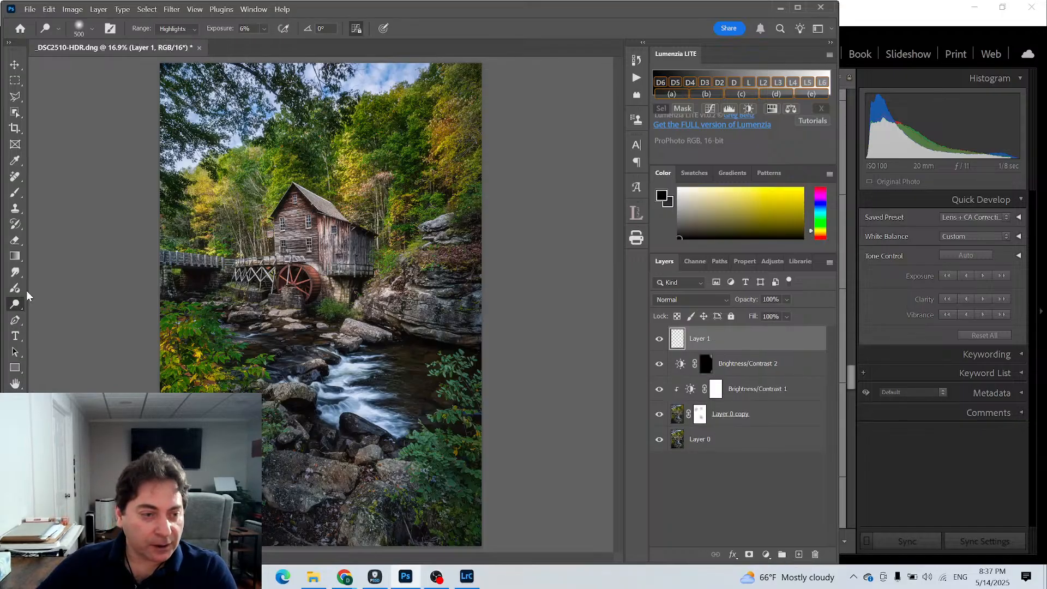
click(14, 194)
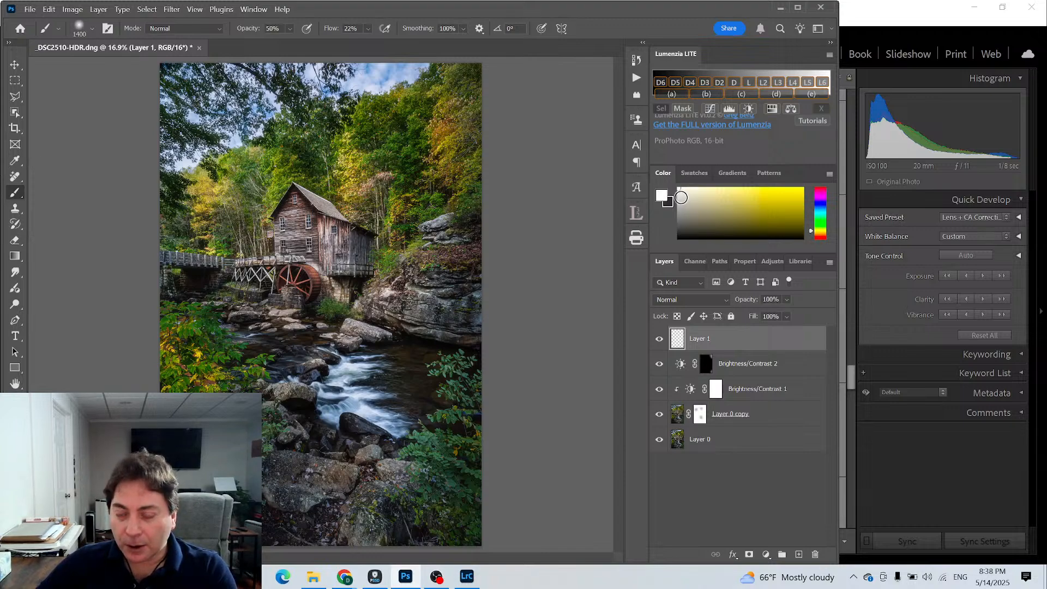
click(736, 188)
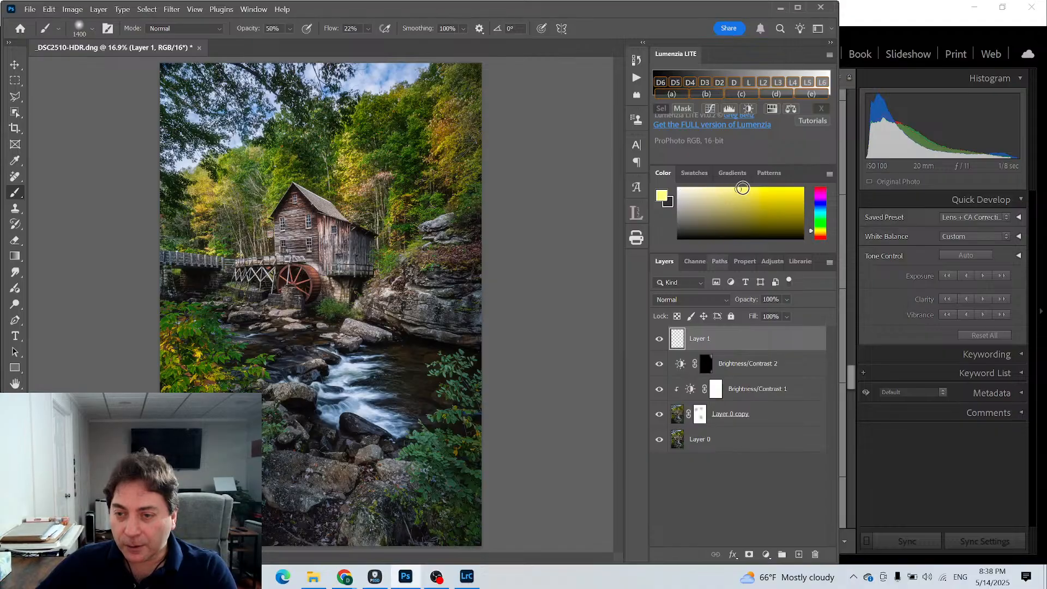
click(742, 189)
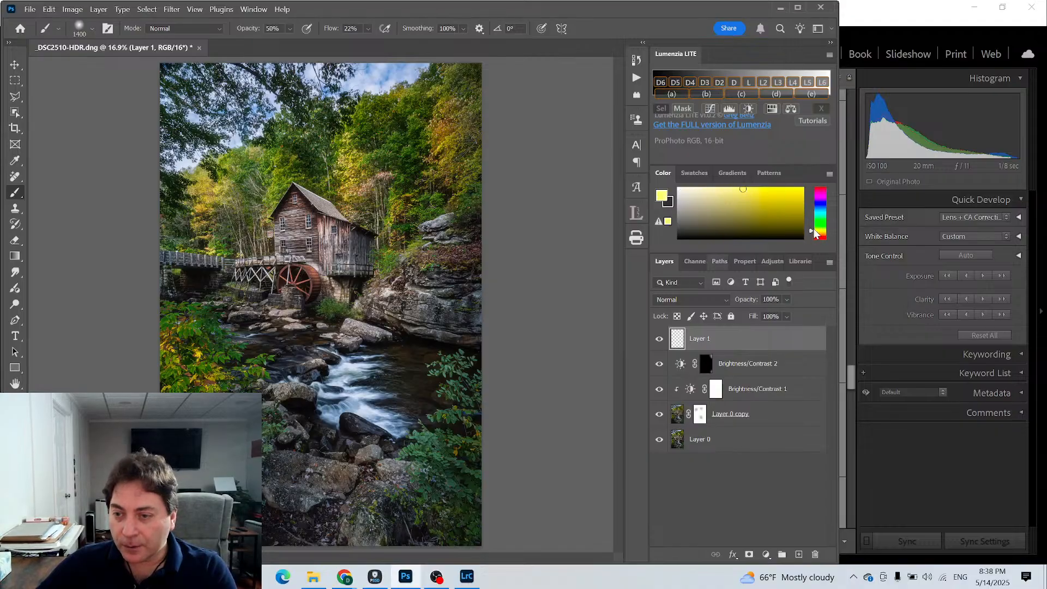
drag(810, 230, 811, 234)
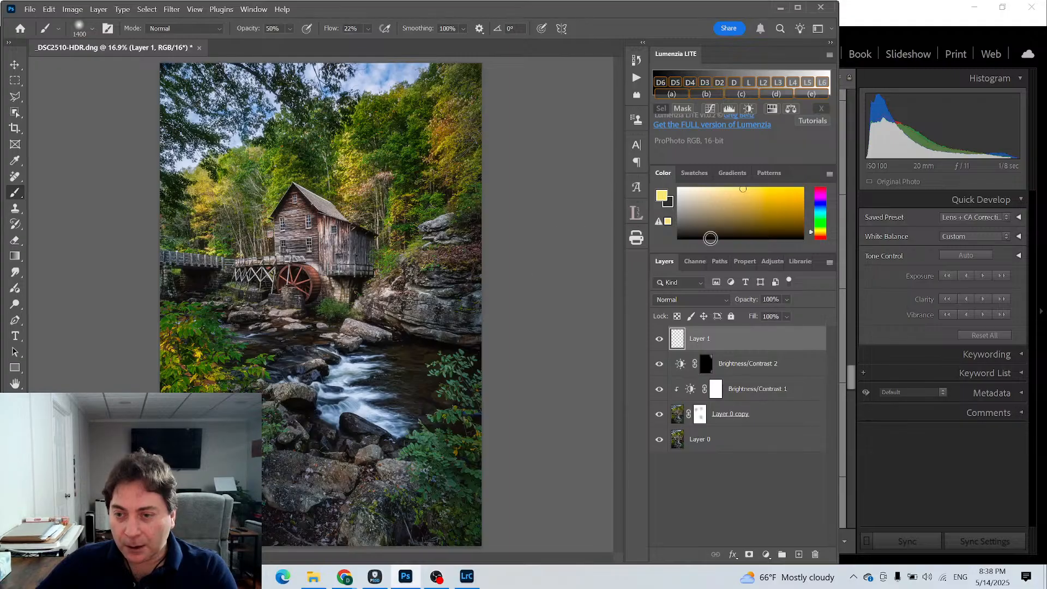
click(720, 189)
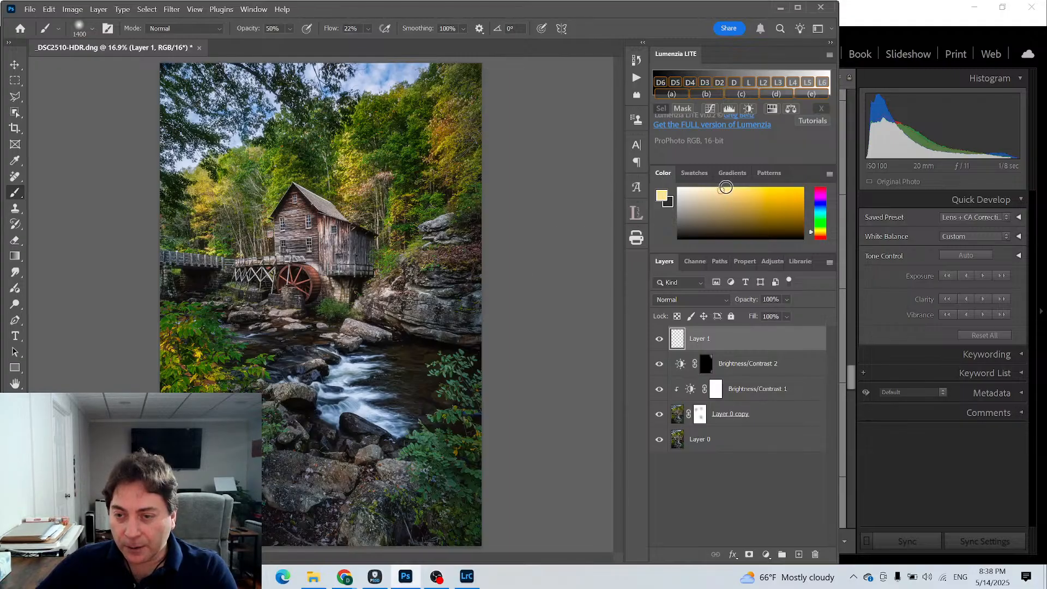
click(727, 188)
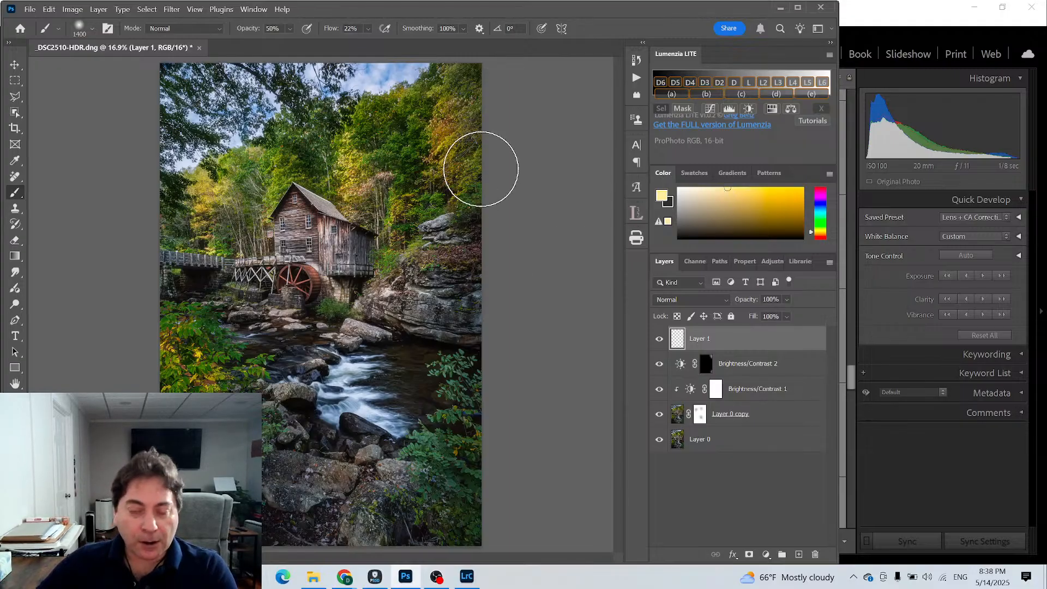
- Reduce the brush size to 800 pixels and set the empty layer's blend mode to Soft Light
key(bracketleft)
key(bracketleft)
key(bracketleft)
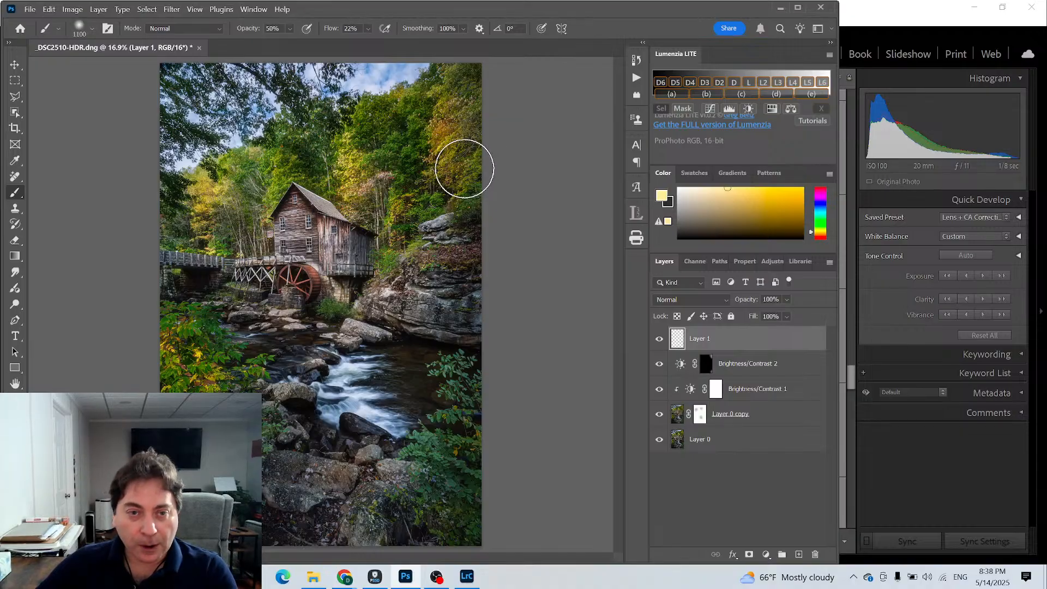
key(bracketleft)
key(bracketleft)
key(bracketleft)
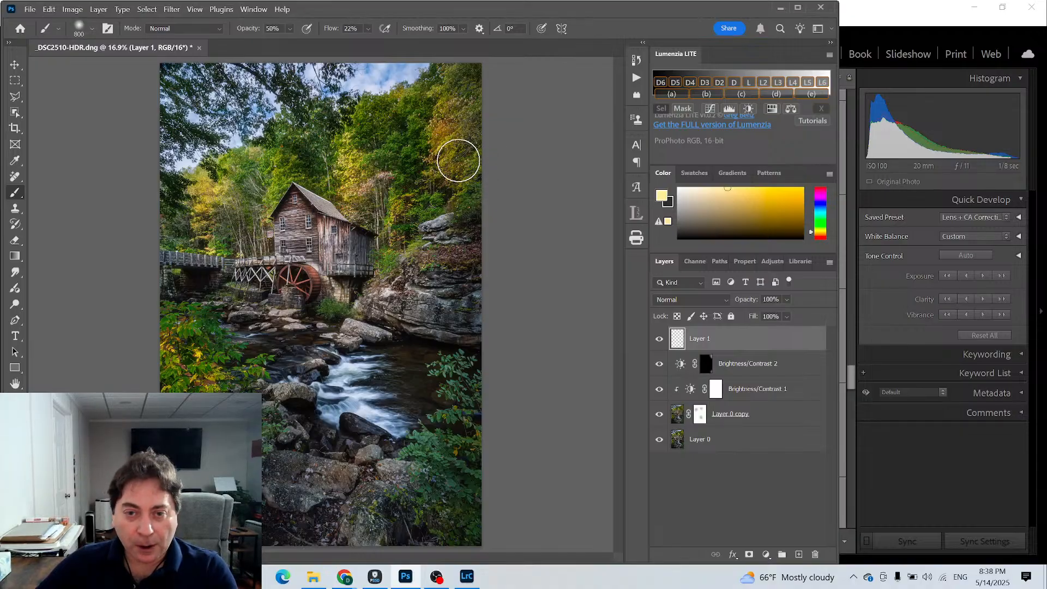
click(722, 300)
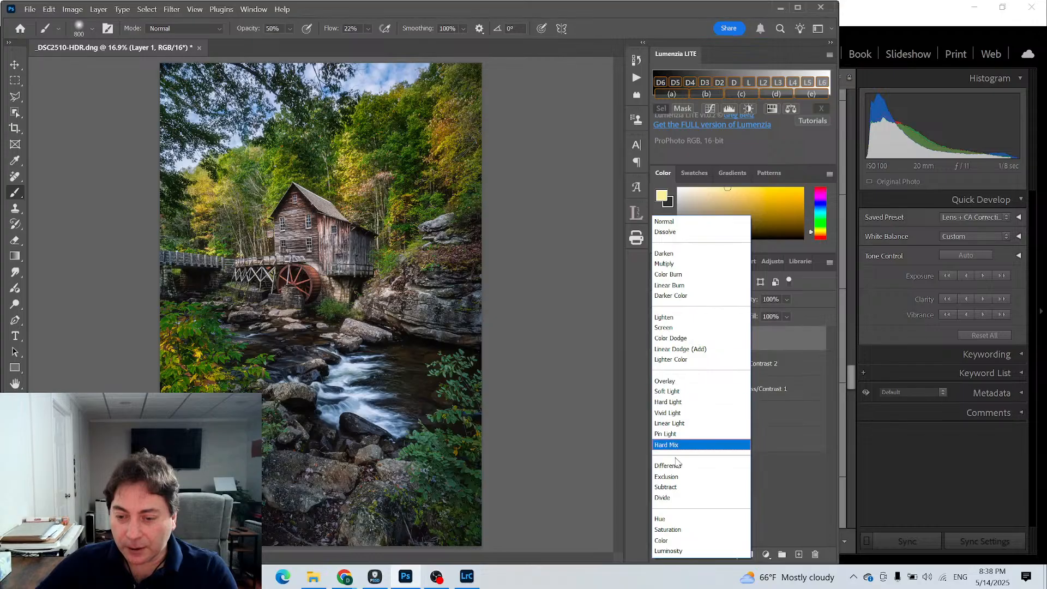
click(666, 391)
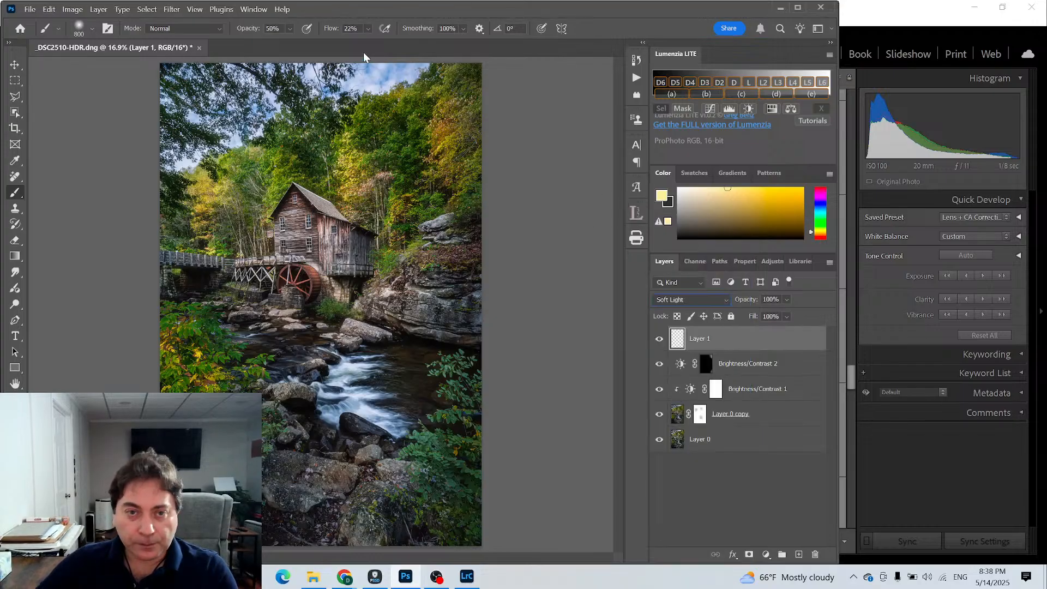
- Set the brush to 100% opacity, 5% flow and a 400-pixel size for painting warm light on Layer 1
click(287, 27)
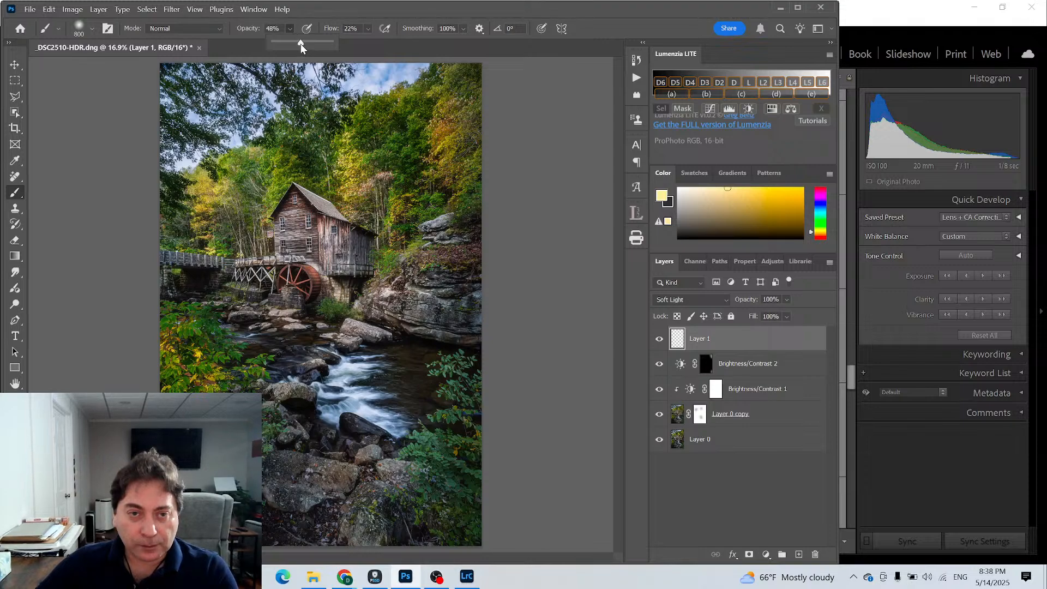
click(367, 28)
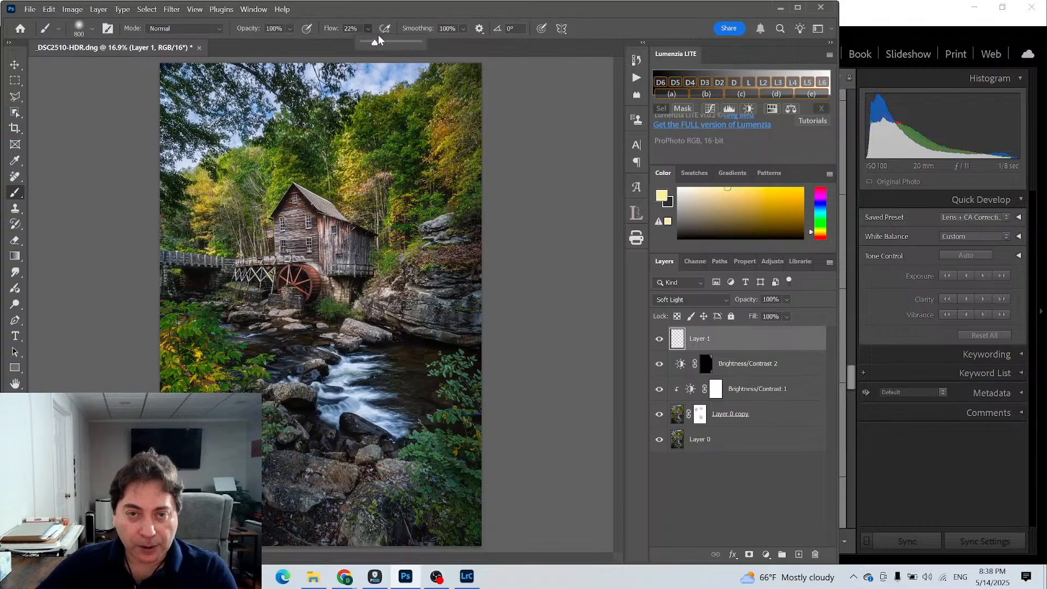
drag(372, 44, 365, 44)
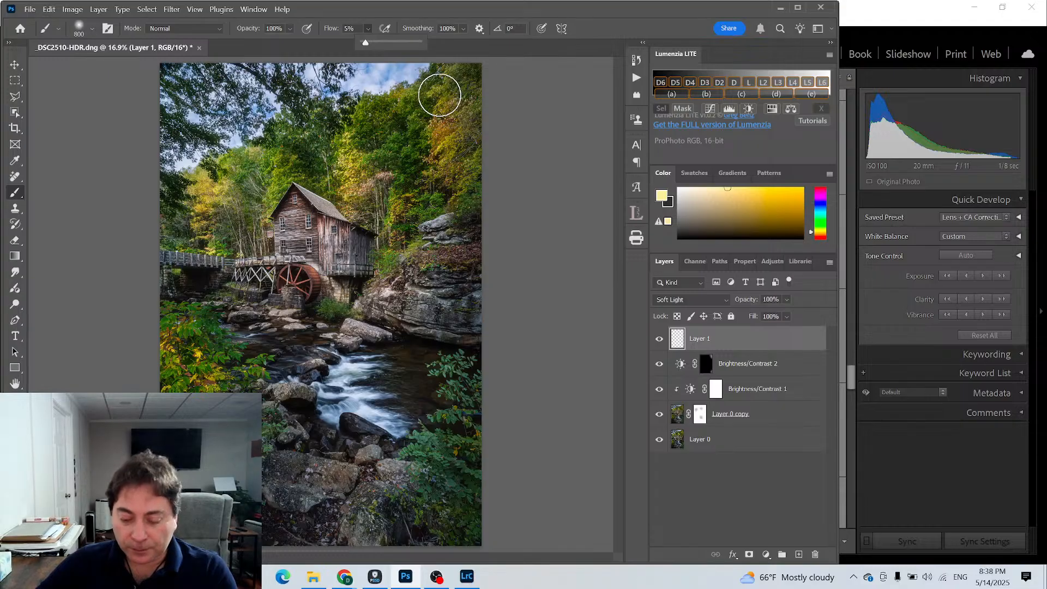
key(bracketleft)
key(bracketleft)
key(bracketleft)
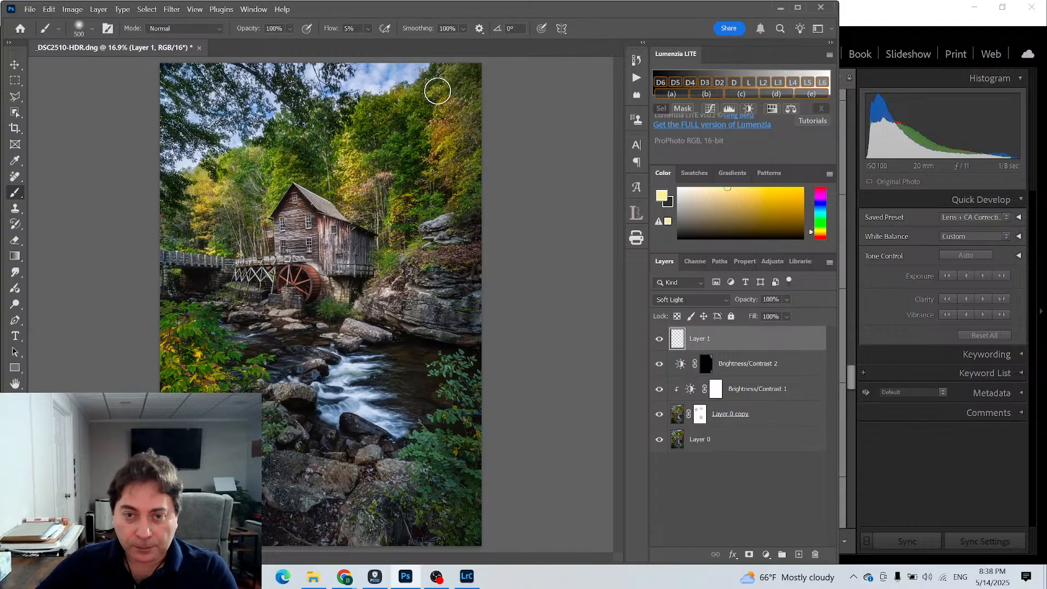
key(bracketleft)
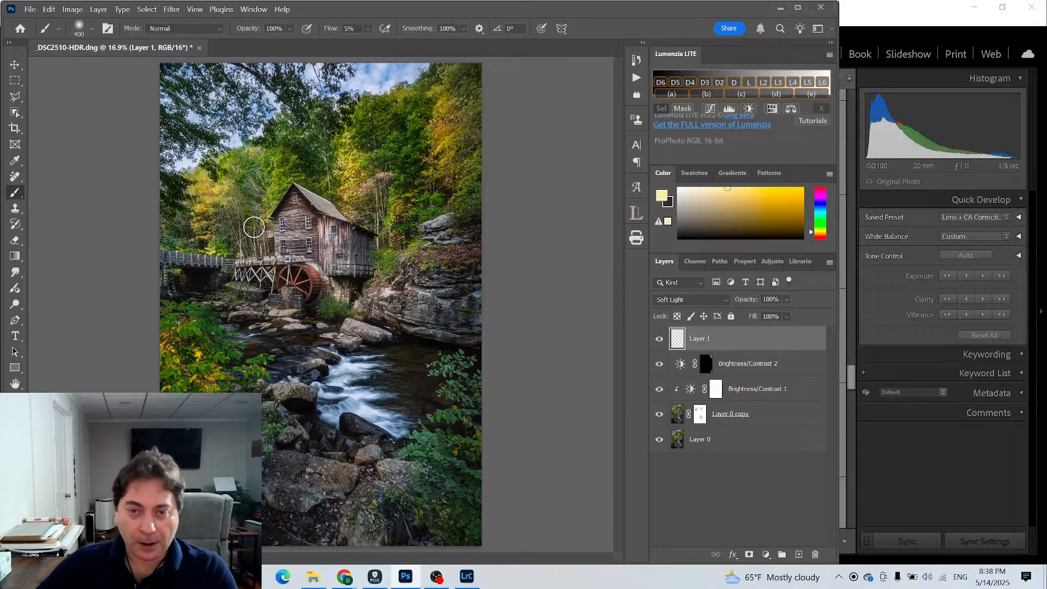
- Compare the photo without and with Layer 1, and set the layer's opacity to 80%
click(660, 339)
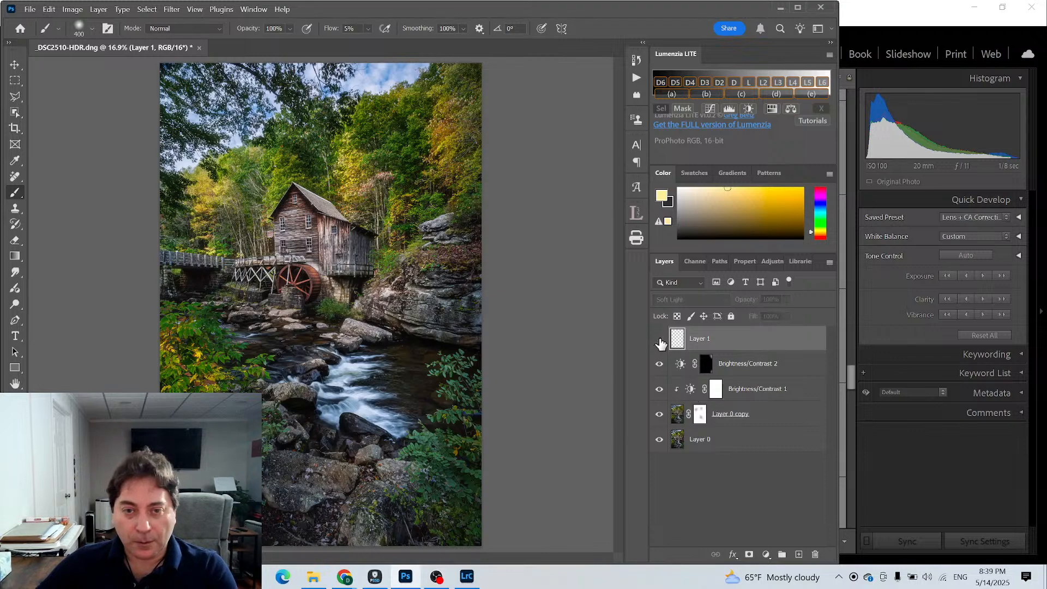
click(659, 339)
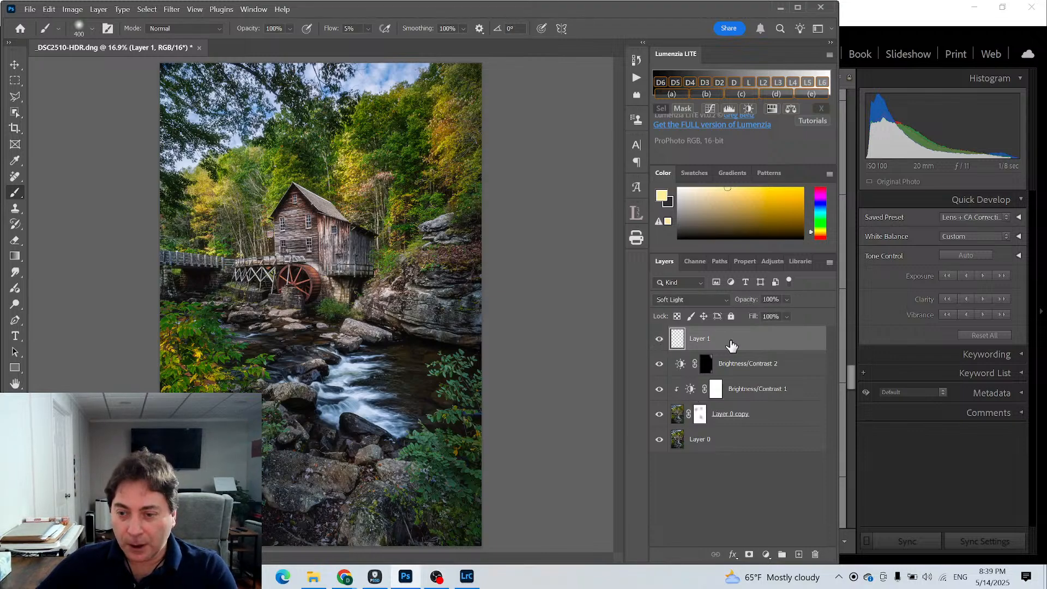
drag(746, 300, 736, 303)
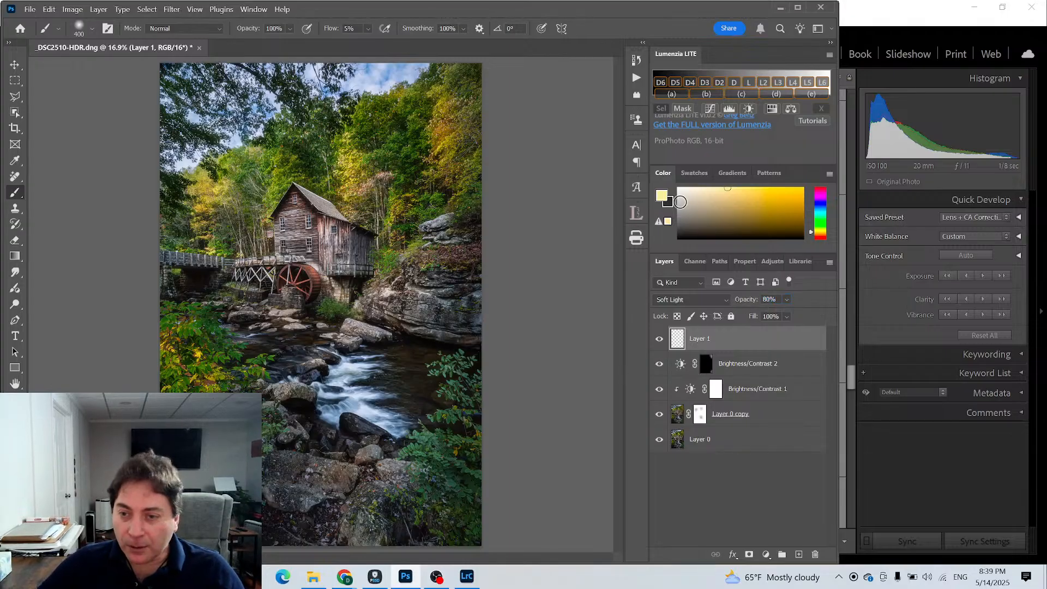
- Try white as the foreground color and Overlay as Layer 1's blend mode, and return the layer to Soft Light
click(679, 189)
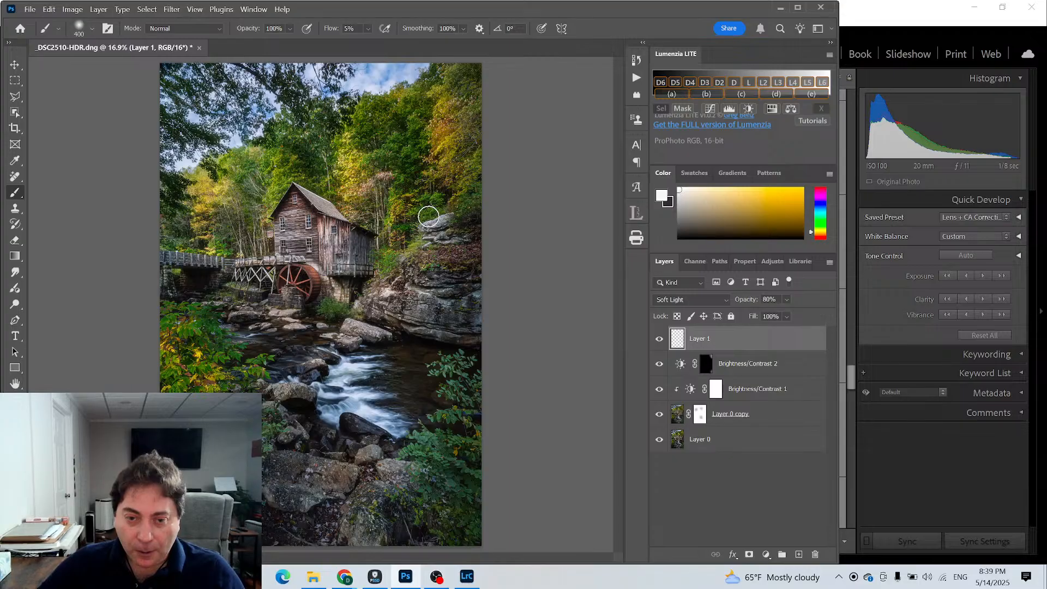
click(719, 299)
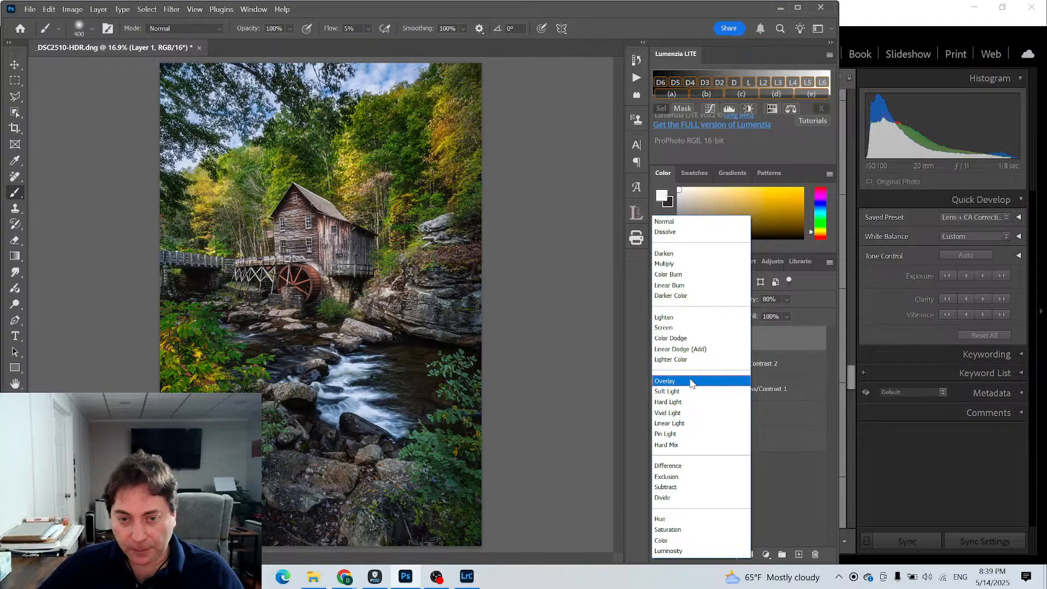
click(691, 382)
click(710, 299)
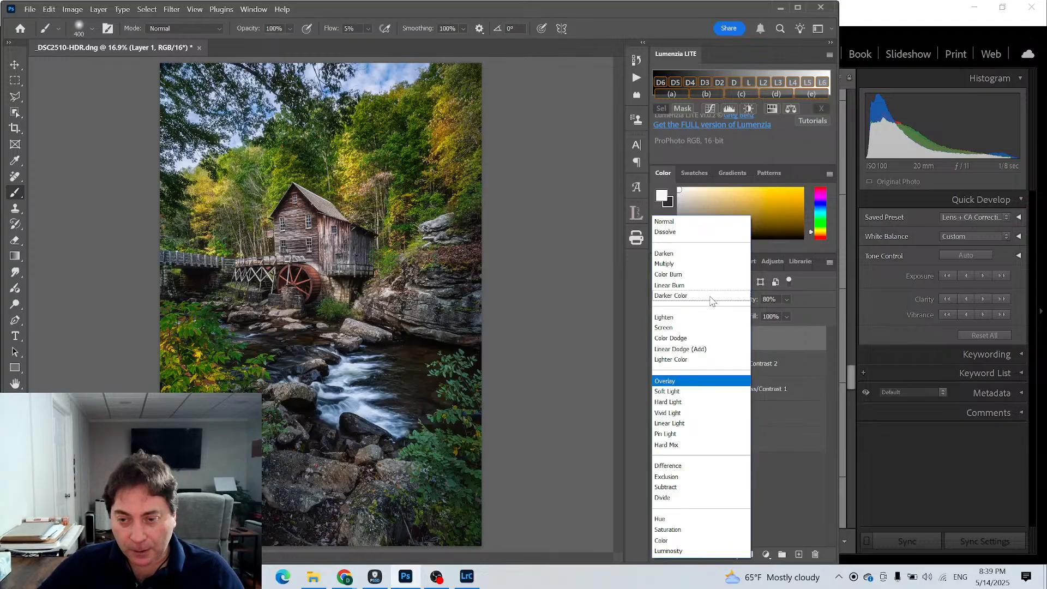
click(678, 390)
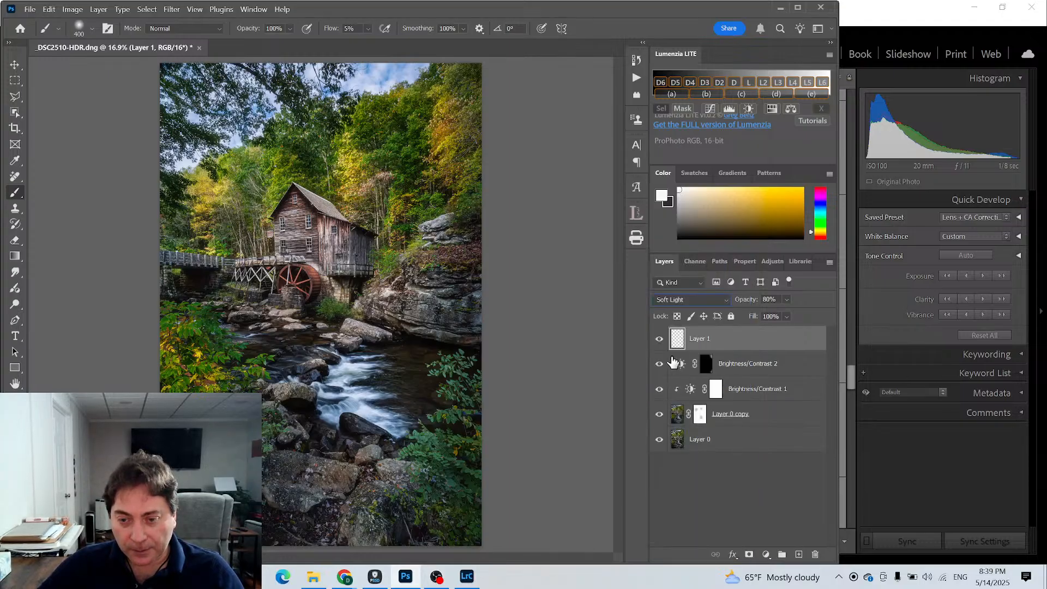
- Compare the photo without and with Layer 1, and pick a pale warm yellow-orange foreground color
click(659, 339)
click(659, 340)
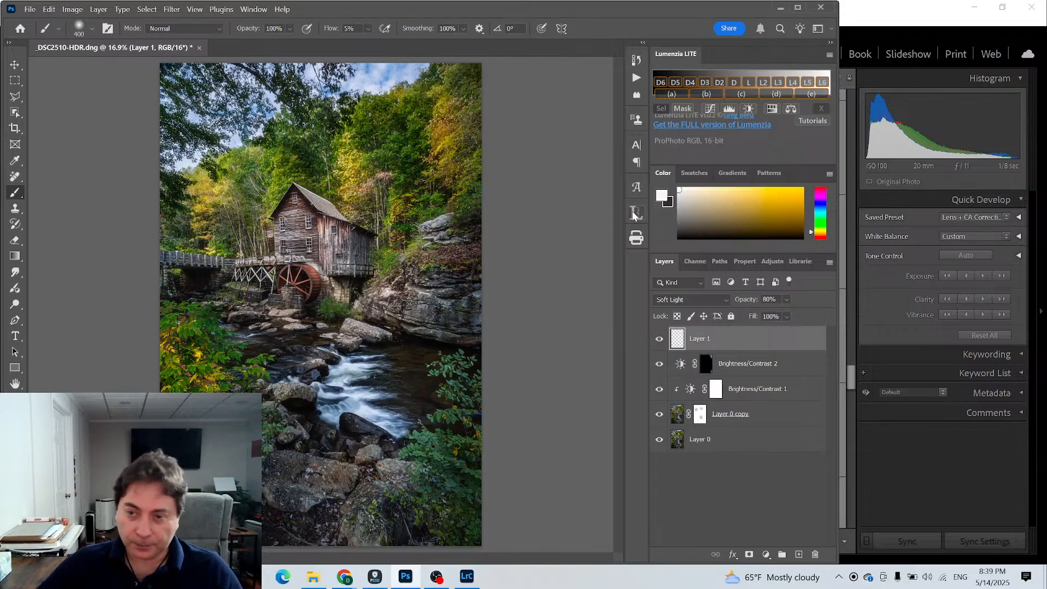
click(728, 191)
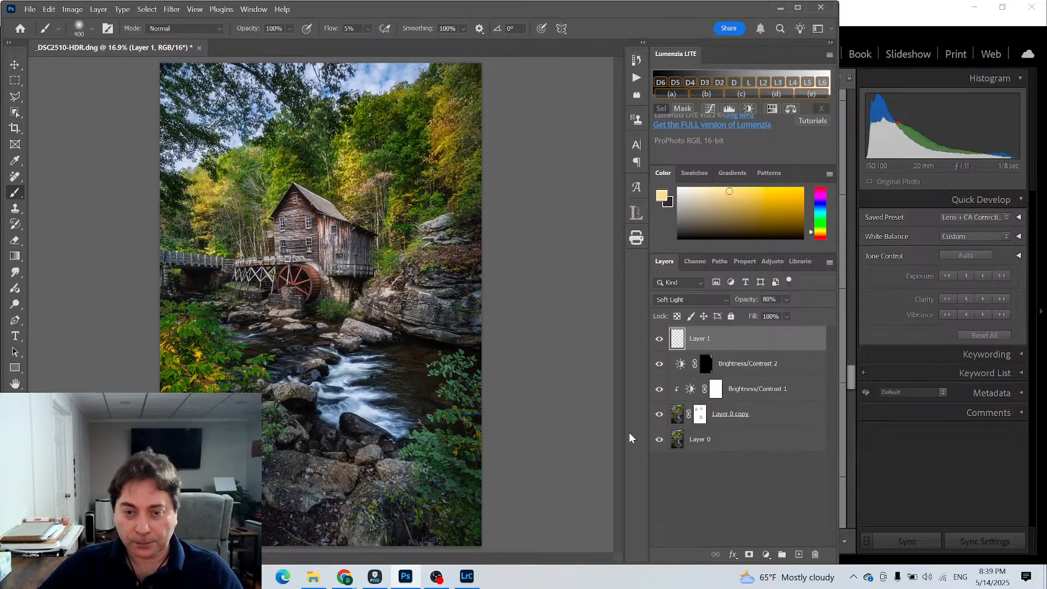
- Examine the rock ledge and trees beside the mill at 50% zoom with Layer 1 hidden and shown
click(15, 241)
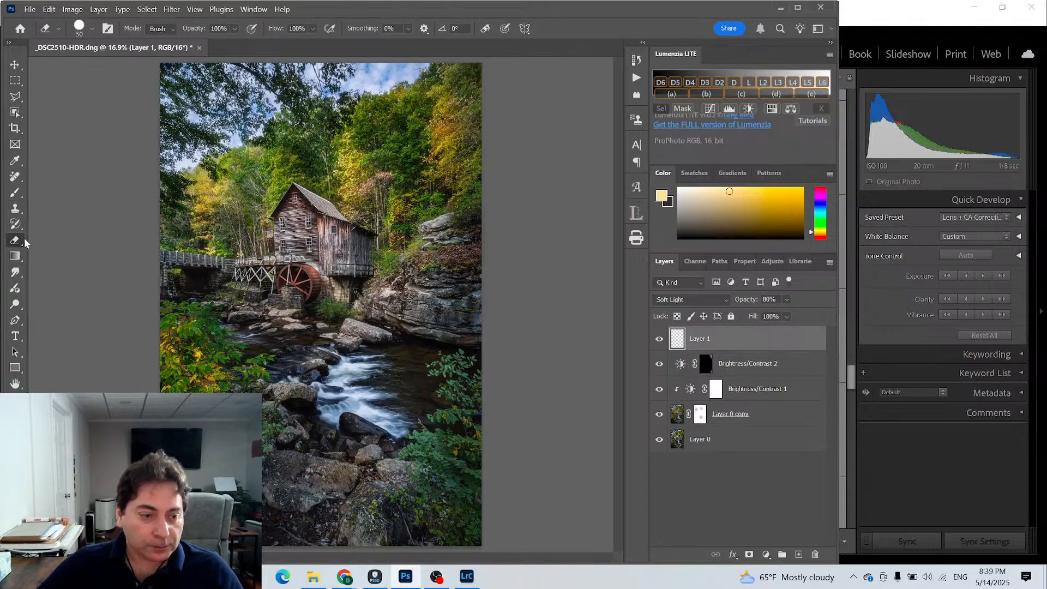
click(15, 399)
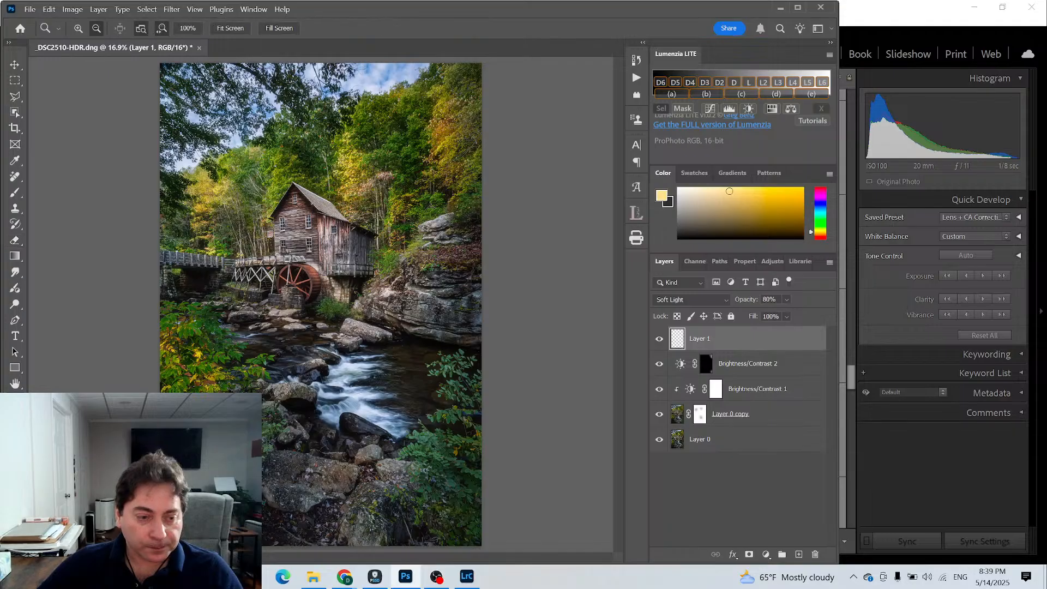
click(416, 238)
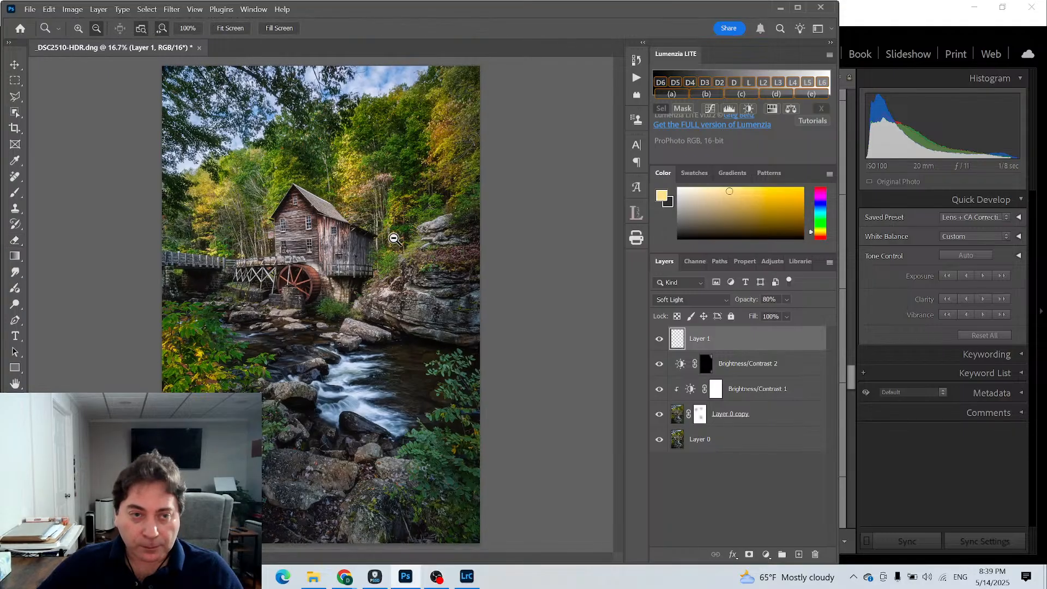
click(78, 28)
click(421, 240)
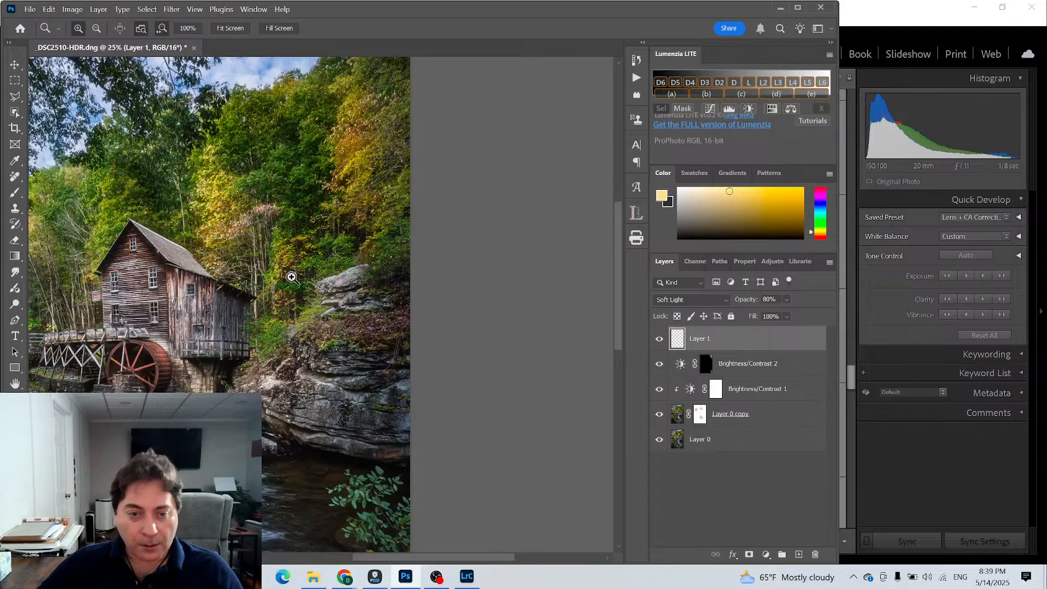
click(304, 291)
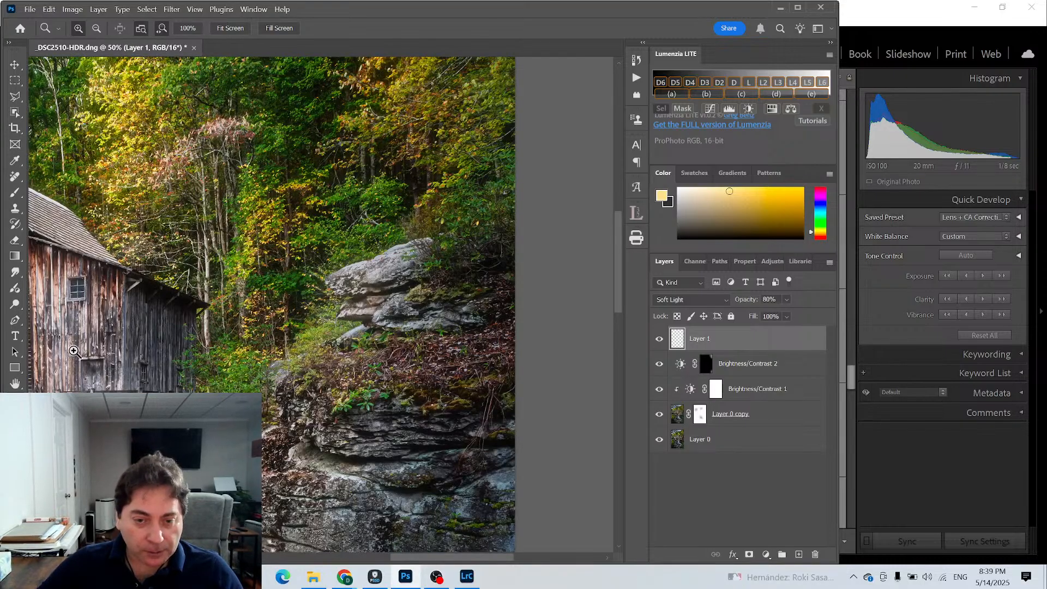
click(661, 339)
click(659, 339)
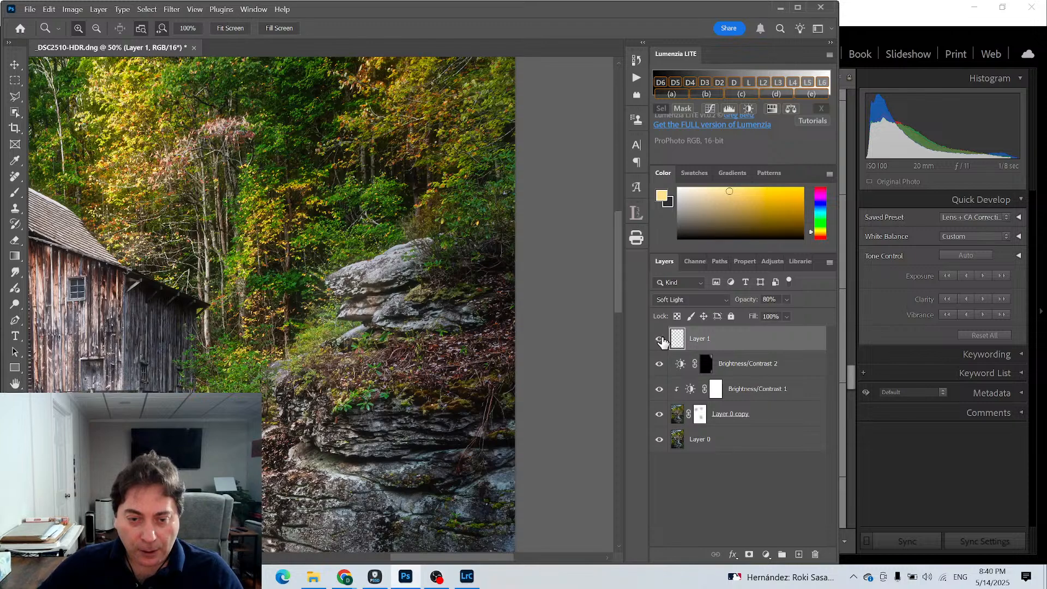
click(661, 339)
click(660, 339)
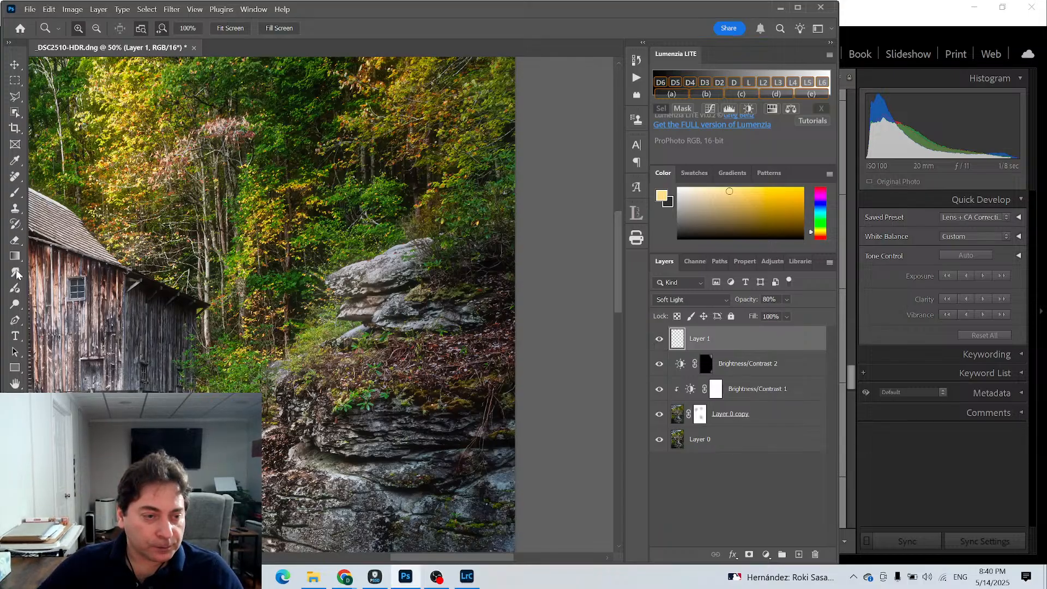
- Erase Layer 1's warm paint from the rock ledge beside the mill with a 200-pixel eraser
click(15, 240)
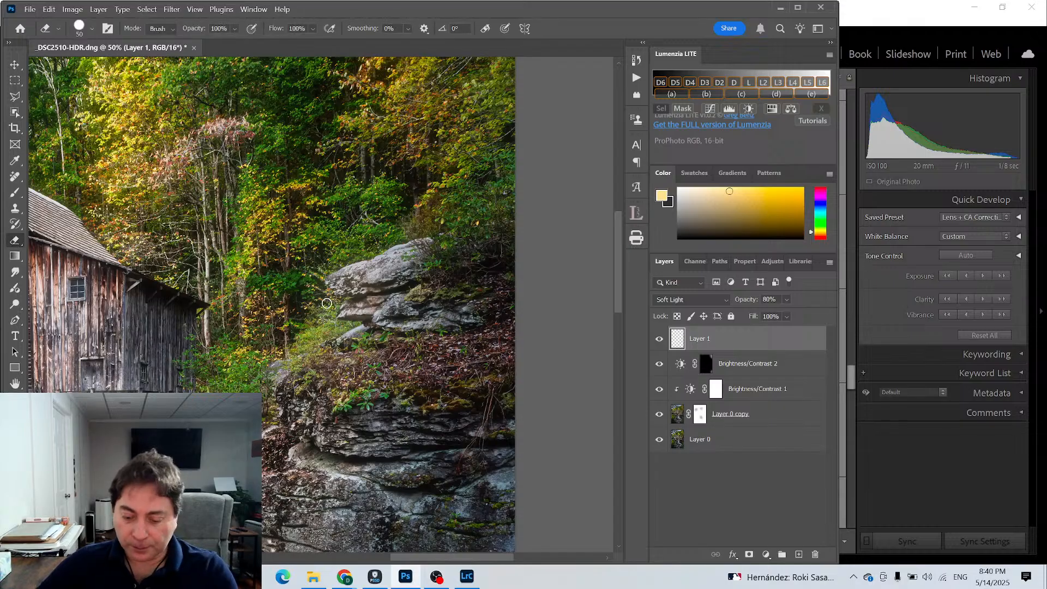
key(bracketright)
key(bracketright)
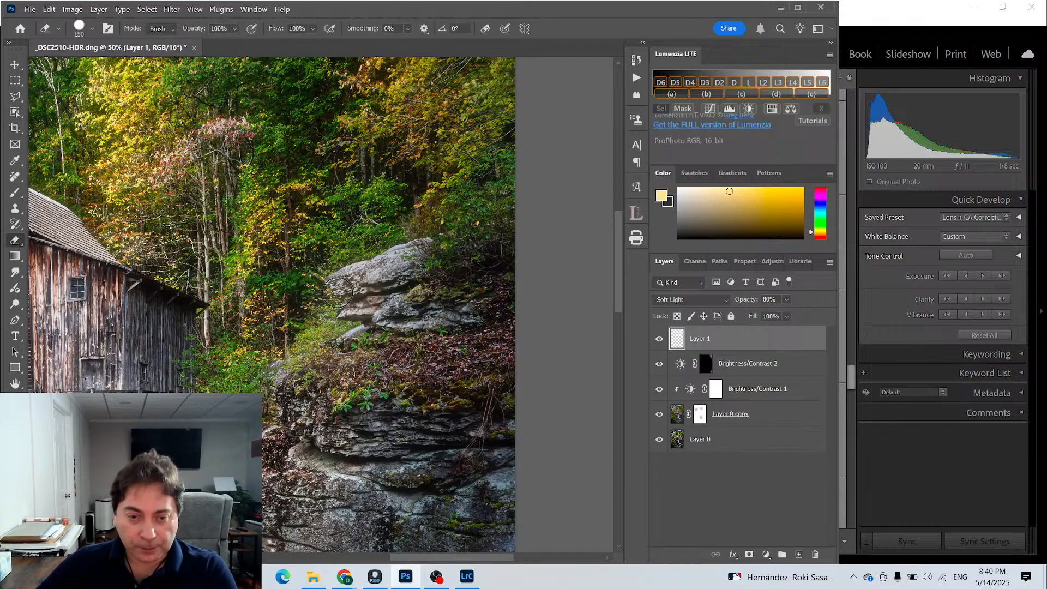
key(bracketright)
key(bracketright)
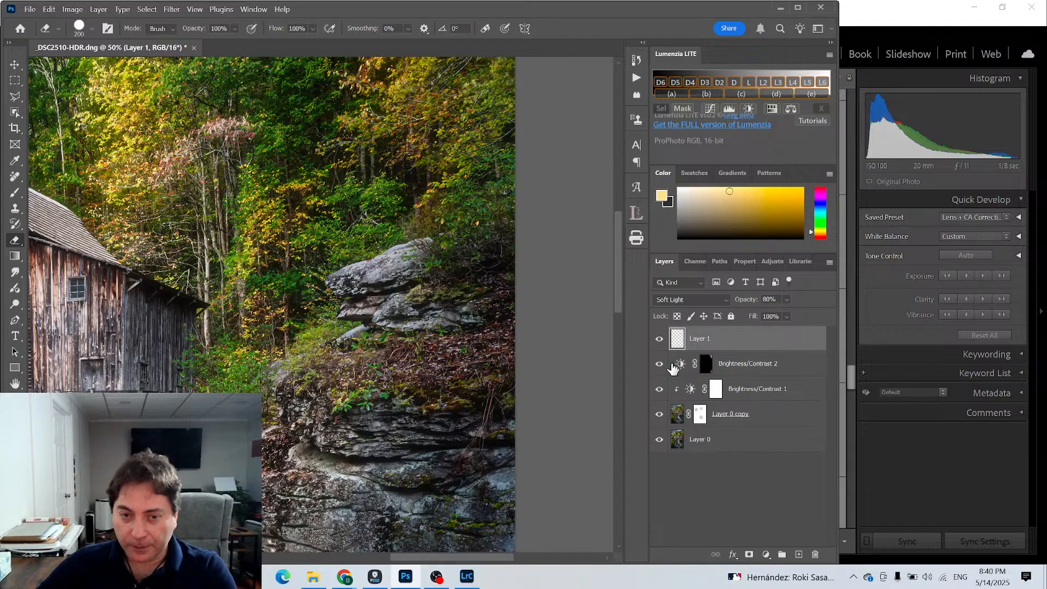
- Add a Brightness/Contrast adjustment layer above Layer 1 with brightness 20 and contrast 12
click(766, 554)
click(811, 378)
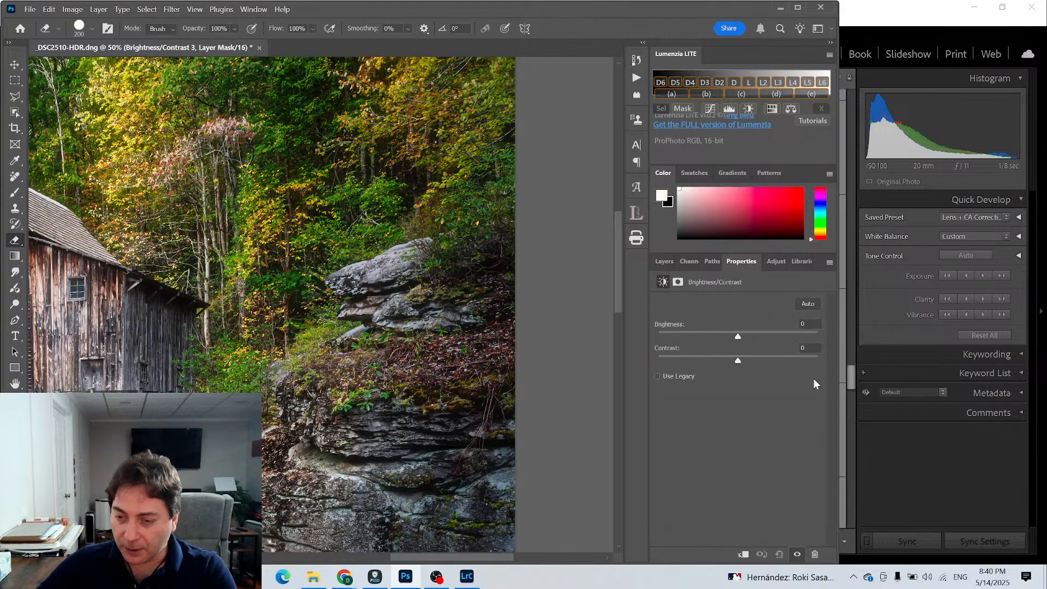
drag(738, 338, 746, 339)
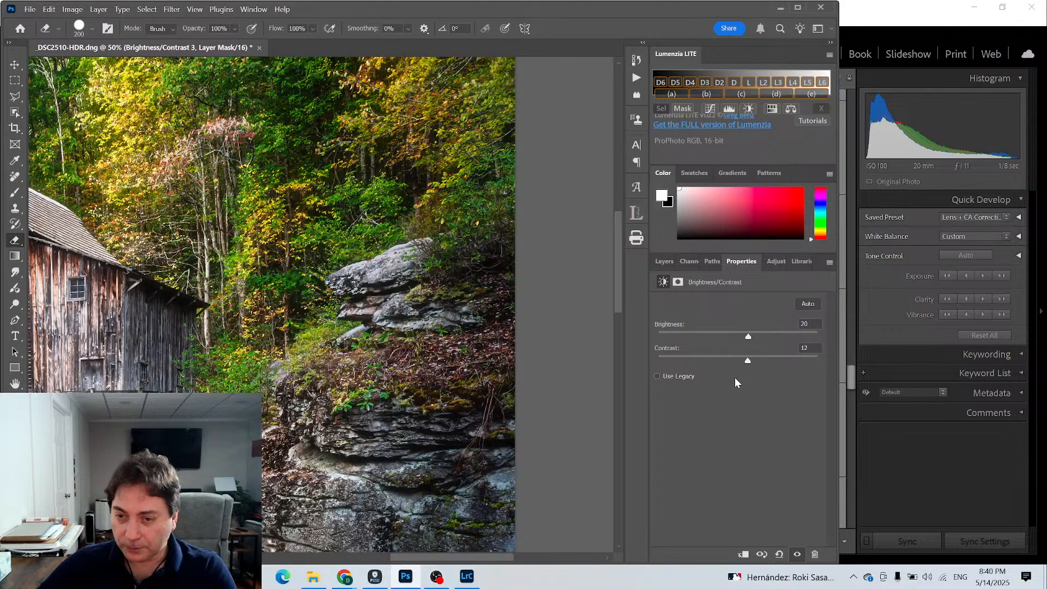
- Invert the Brightness/Contrast 3 mask to black and paint white over the upper rock ledge with a 400-pixel brush at 27% flow
click(664, 262)
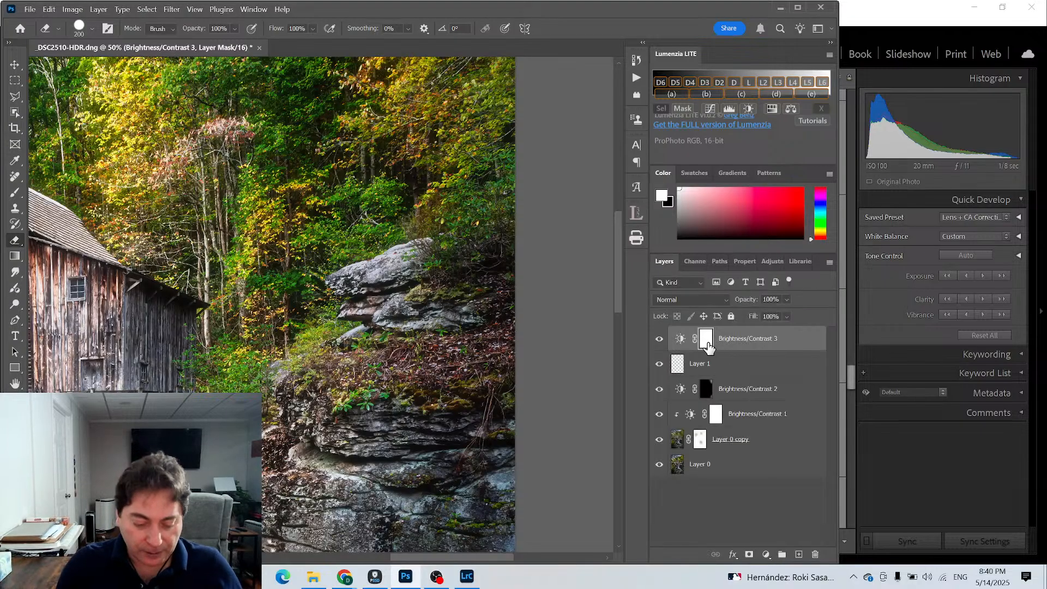
key(i)
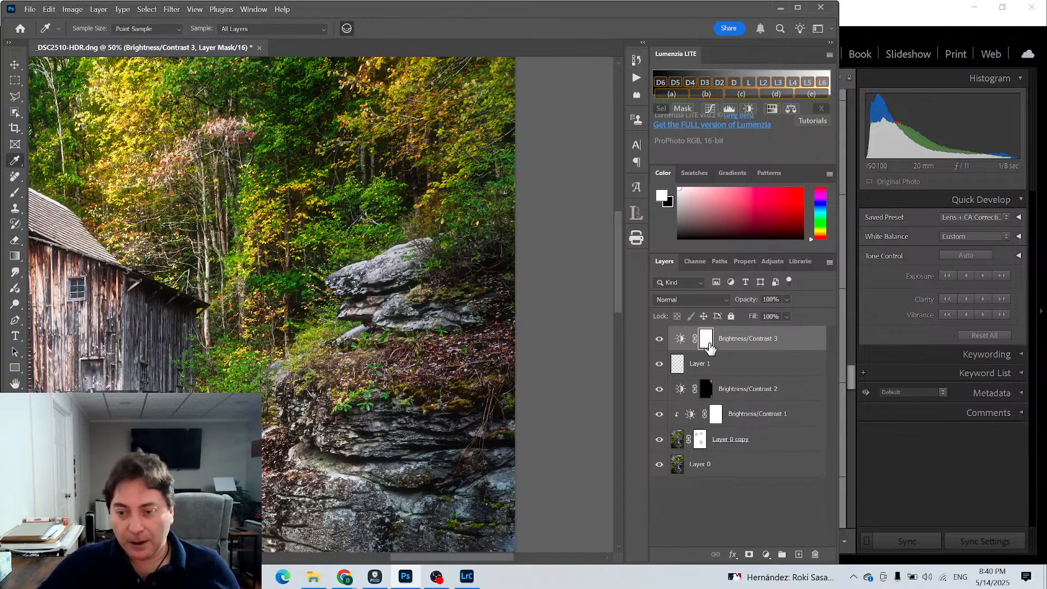
key(ctrl+i)
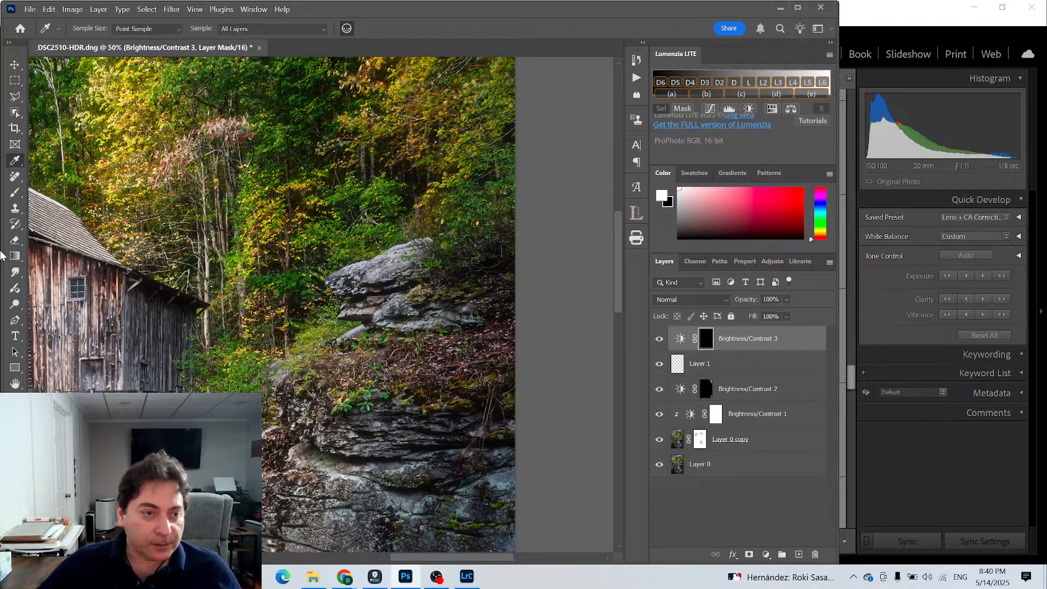
click(16, 195)
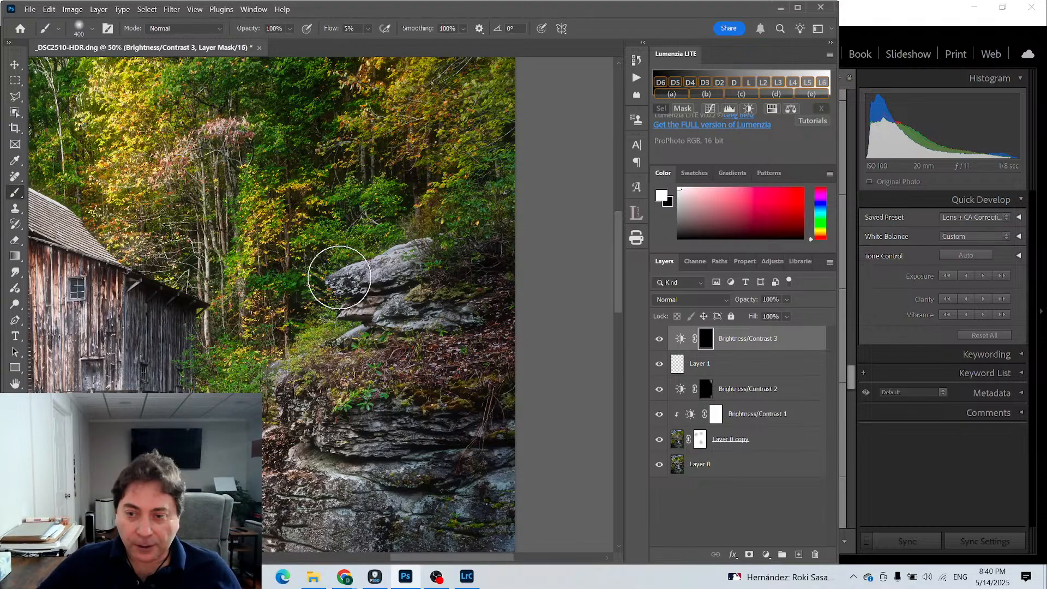
click(368, 28)
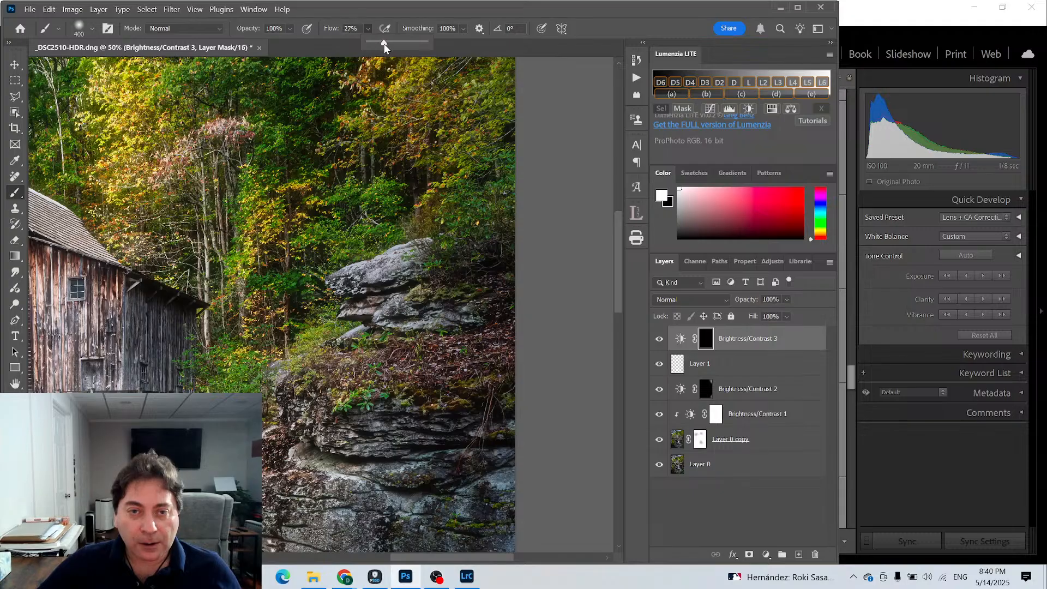
click(348, 276)
mouse_move(347, 277)
mouse_down()
mouse_move(346, 300)
mouse_move(371, 275)
mouse_move(344, 290)
mouse_move(356, 264)
mouse_move(378, 267)
mouse_move(363, 285)
mouse_move(366, 314)
mouse_move(353, 290)
mouse_move(332, 291)
mouse_move(330, 306)
mouse_move(353, 316)
mouse_move(381, 273)
mouse_move(372, 315)
mouse_up()
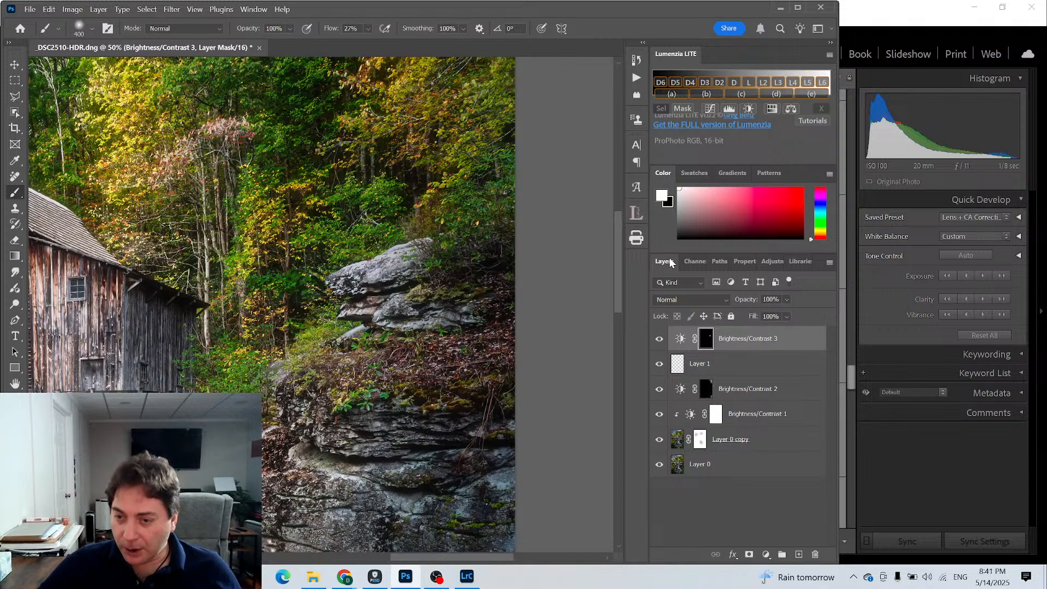
- Add a Color Balance adjustment layer above Brightness/Contrast 3 and set its midtones Yellow–Blue value to -19
click(766, 554)
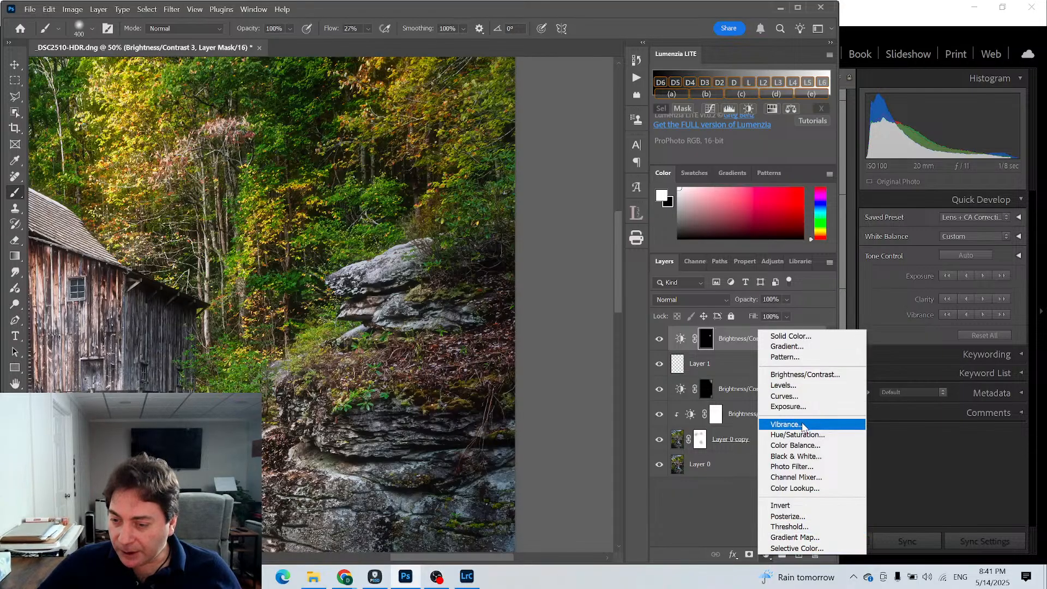
click(801, 446)
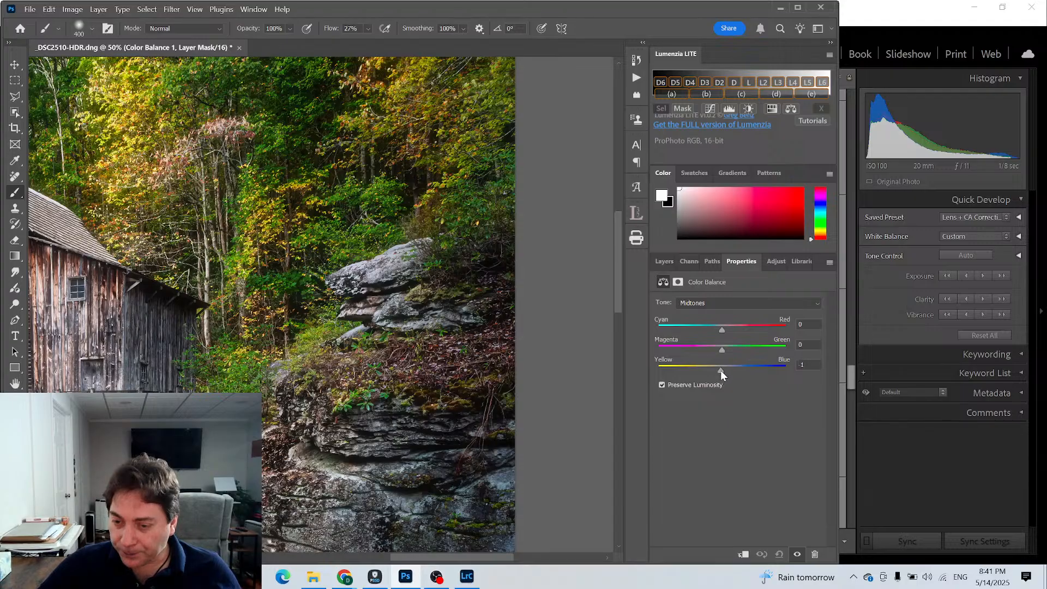
drag(720, 371, 713, 371)
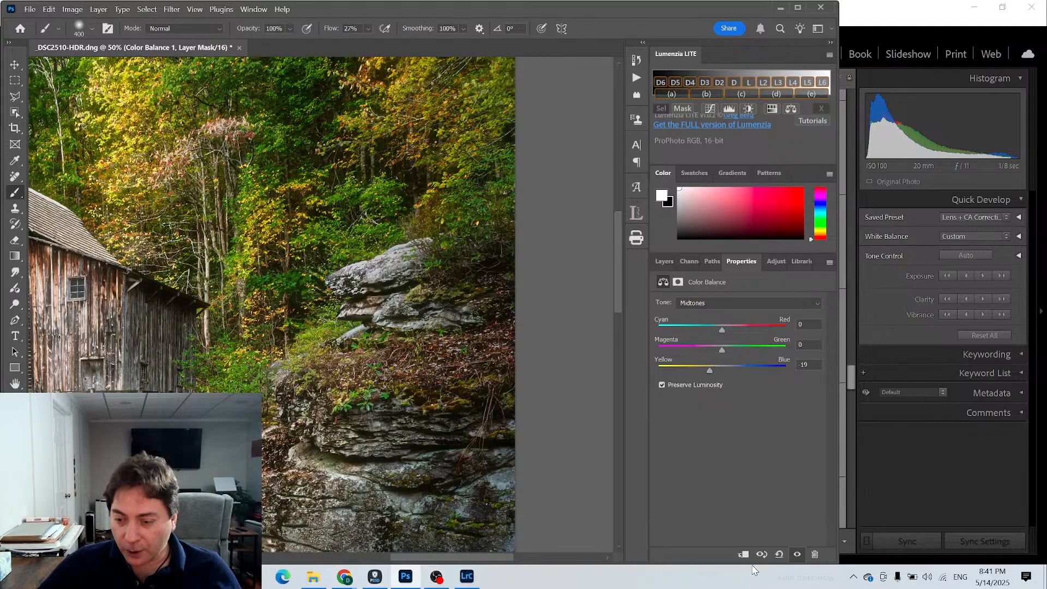
- Invert the Color Balance 1 mask to black and paint white on it over the upper rock ledge
click(663, 261)
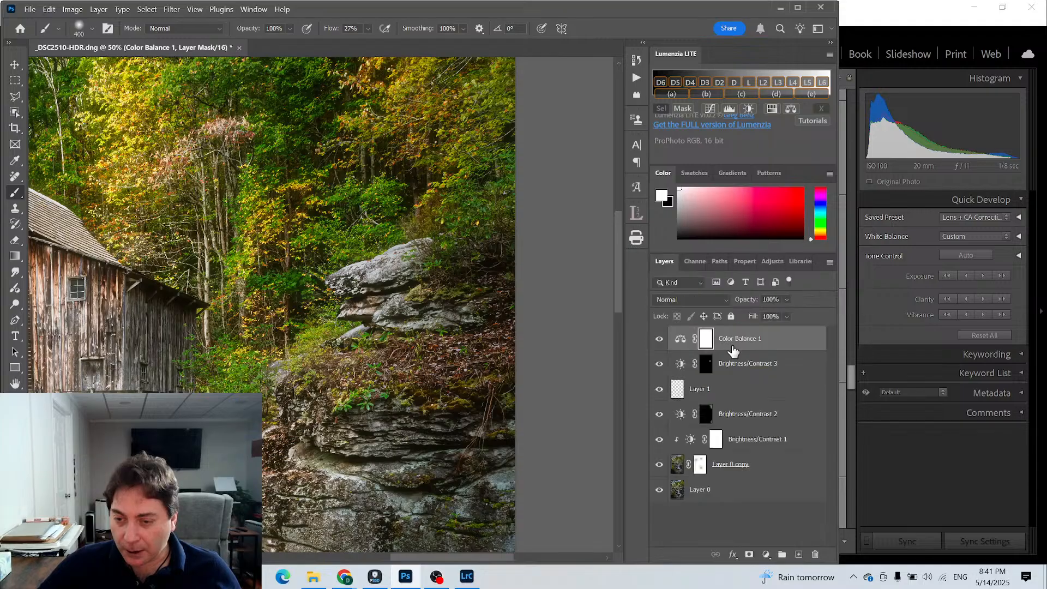
key(ctrl+i)
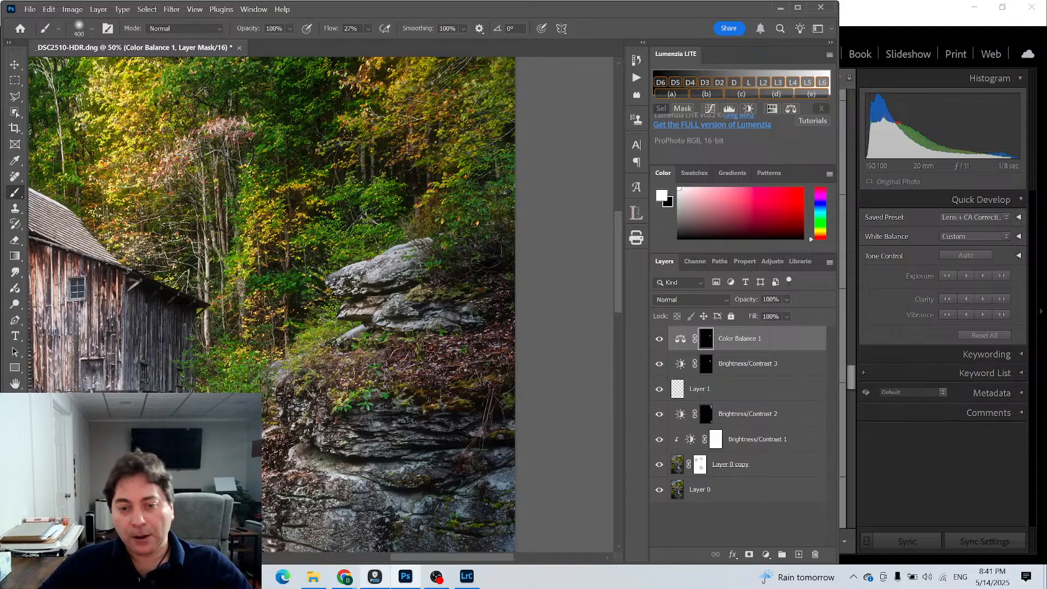
- Compare the rock ledge with the Color Balance 1 and Brightness/Contrast 3 layers hidden and shown
click(658, 339)
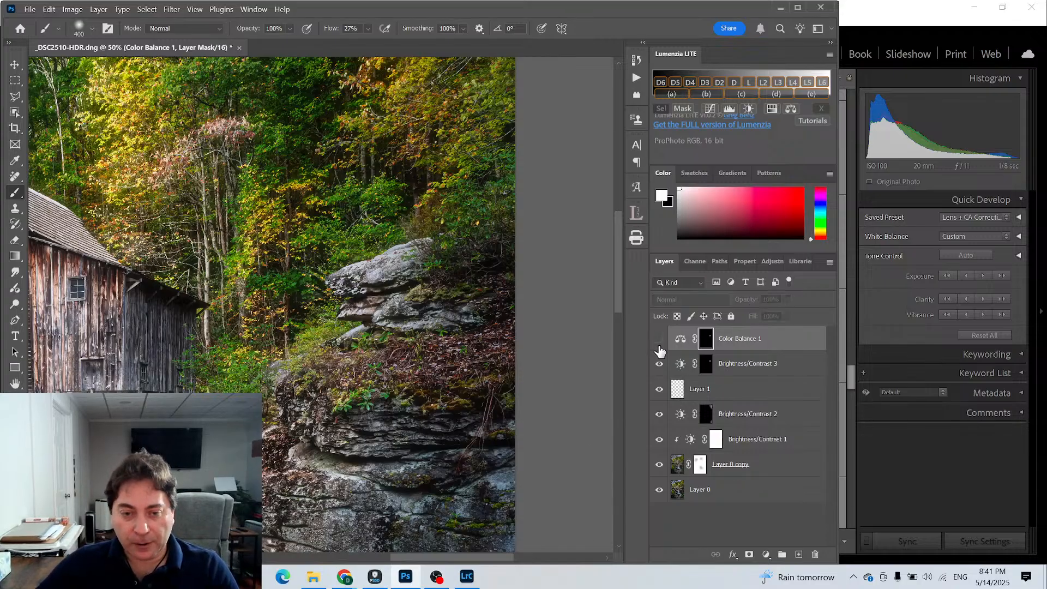
click(659, 339)
click(658, 339)
click(658, 339)
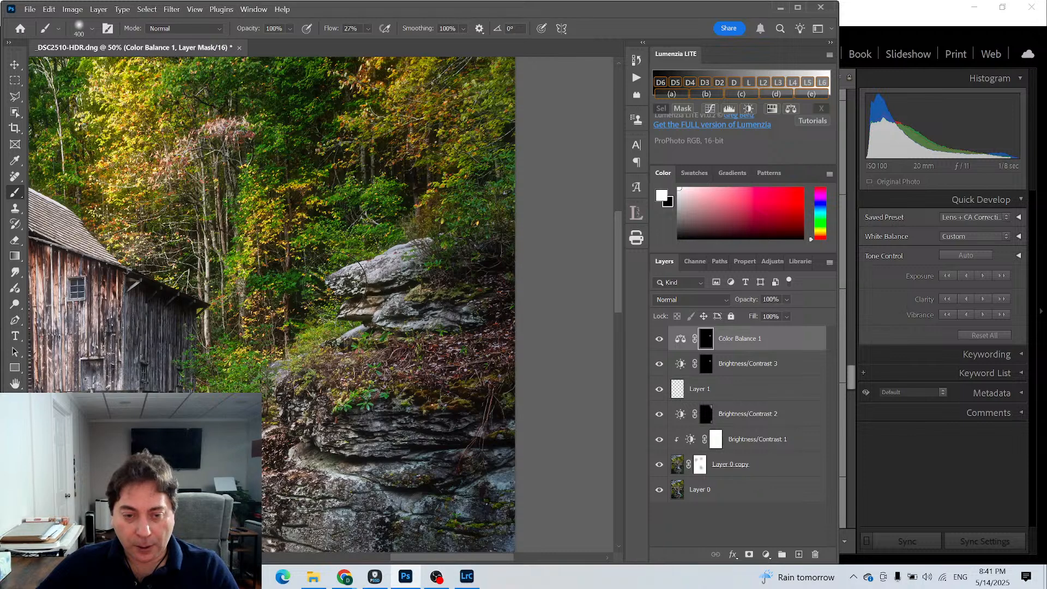
click(658, 368)
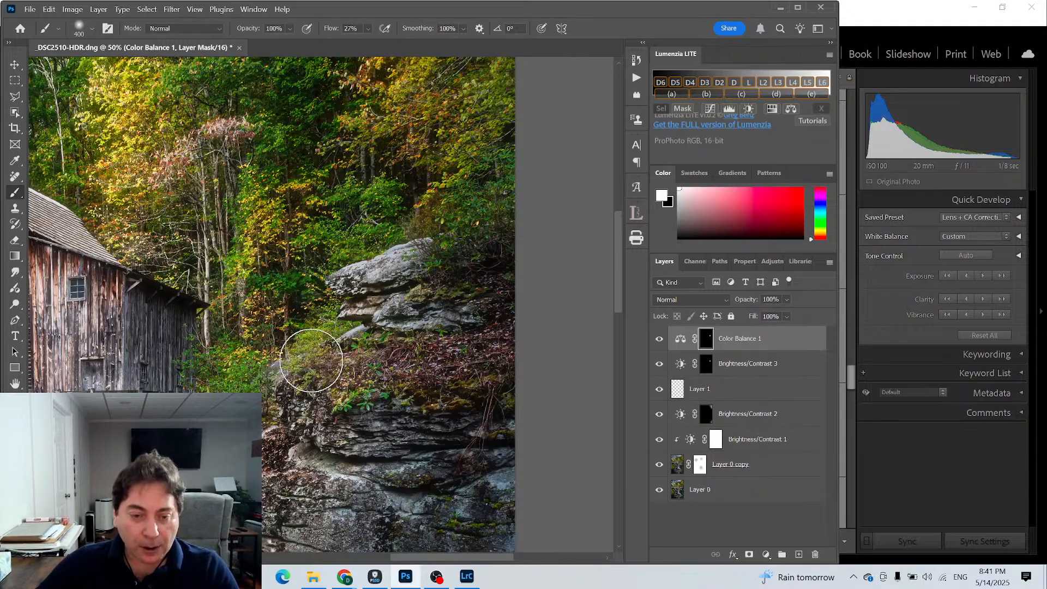
- Check the whole mill photo at fit-to-screen size, and close the document with its changes saved
click(701, 368)
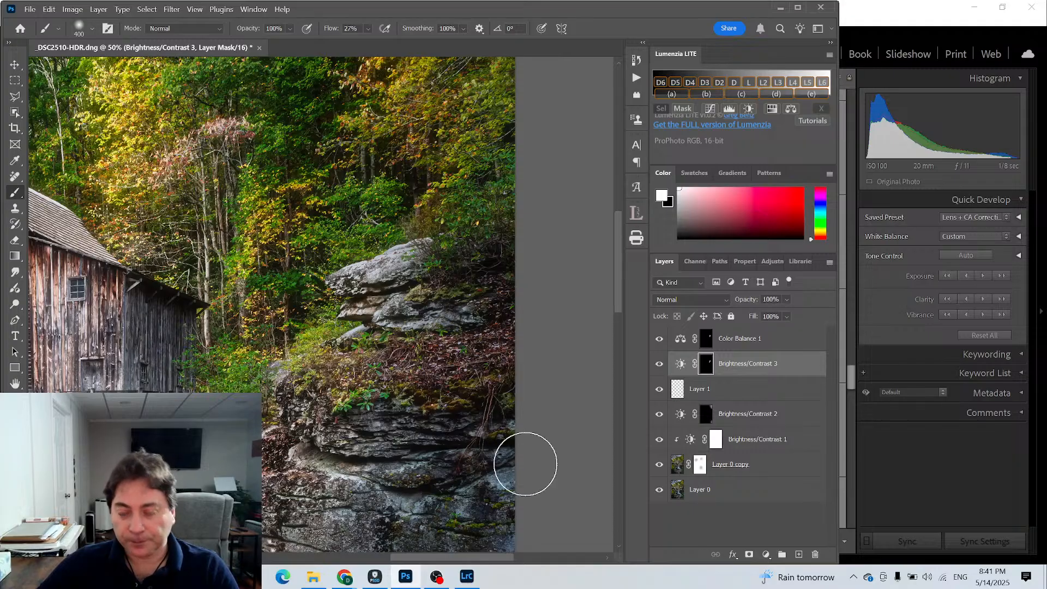
click(15, 304)
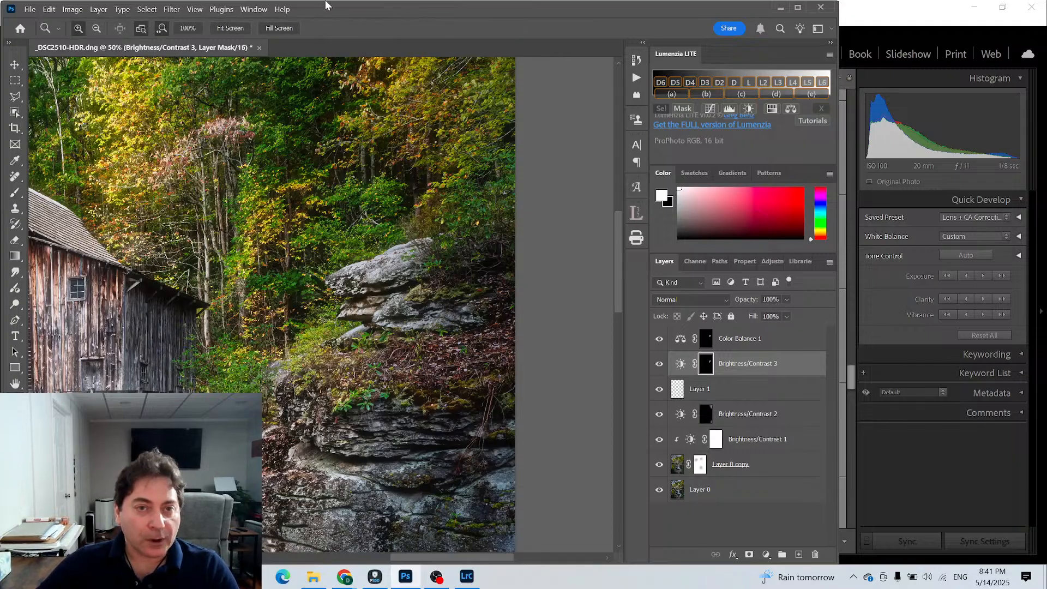
click(242, 31)
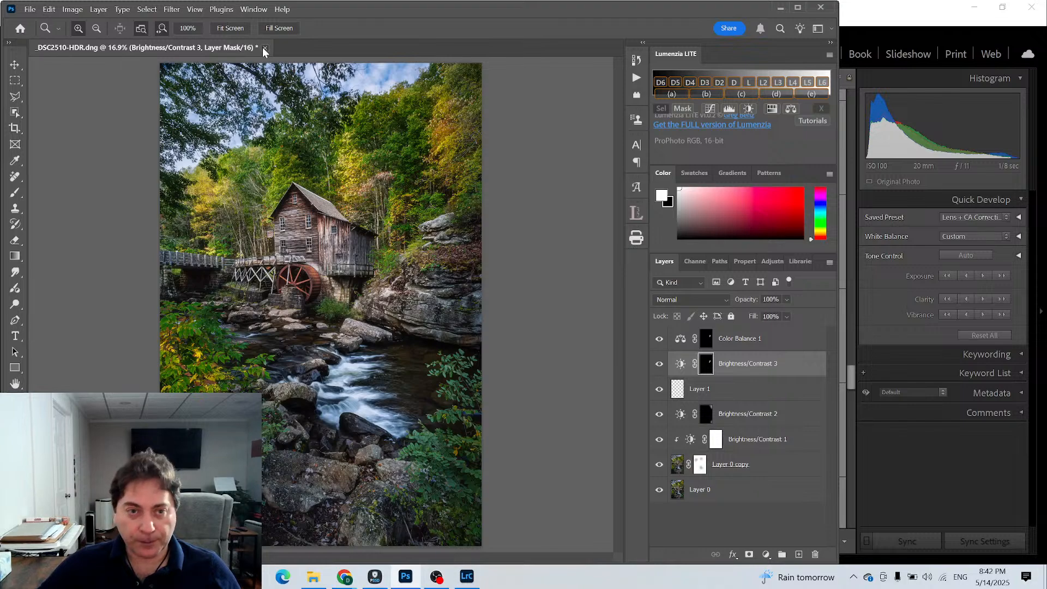
click(264, 48)
click(384, 232)
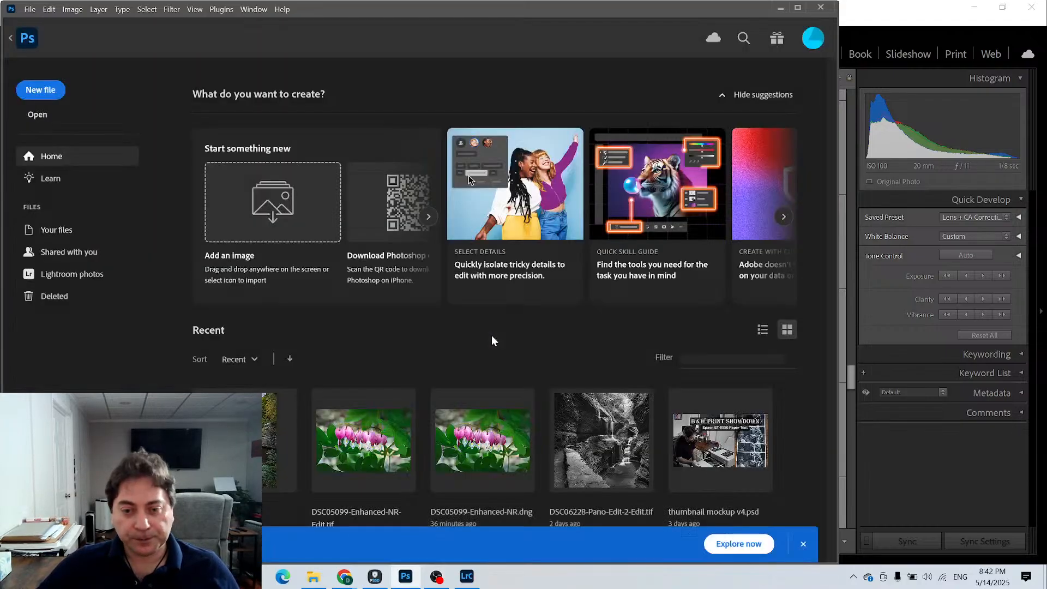
- Switch to Lightroom Classic, rate _DSC2510-HDR-Edit.tif four stars and create a virtual copy of the source HDR photo beside it
click(466, 576)
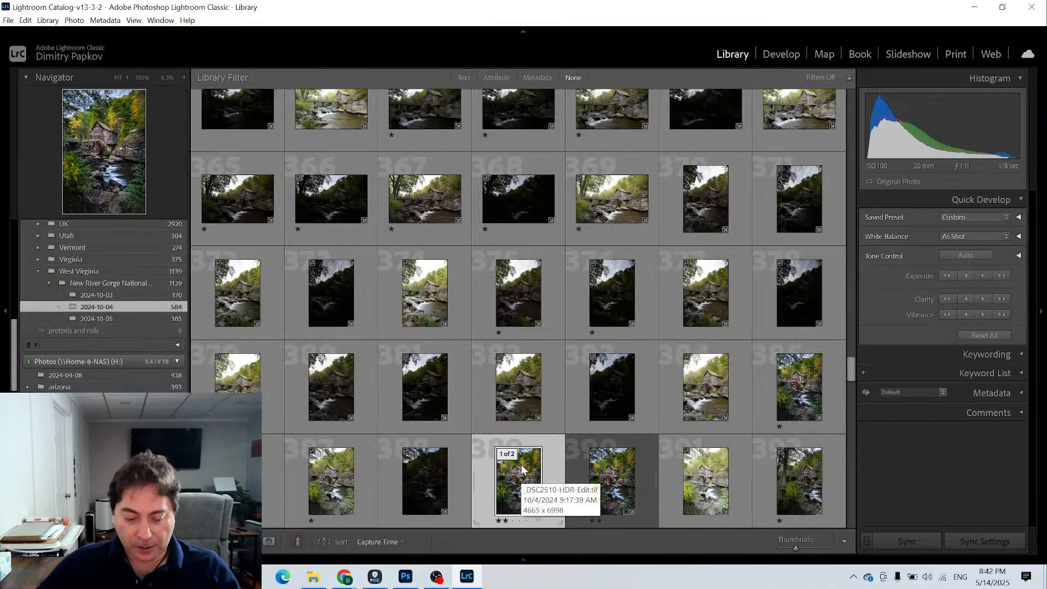
key(4)
click(616, 480)
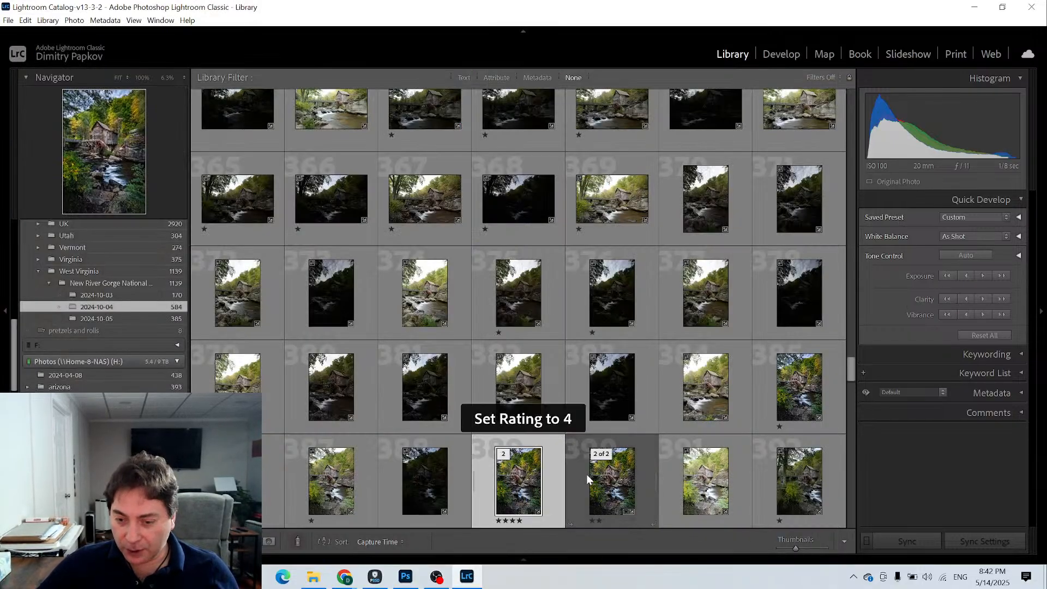
right_click(626, 480)
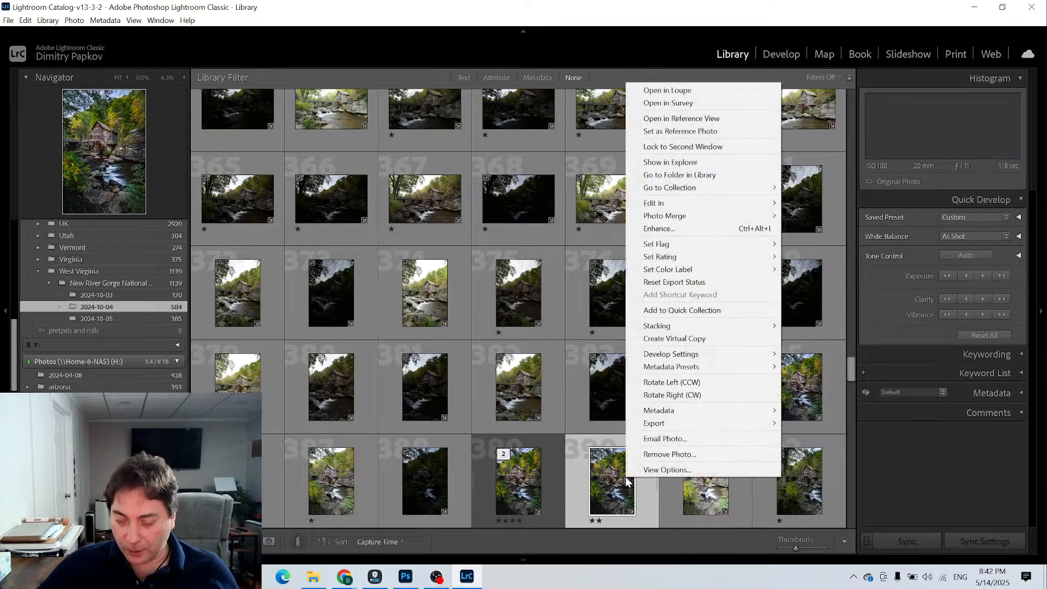
click(709, 339)
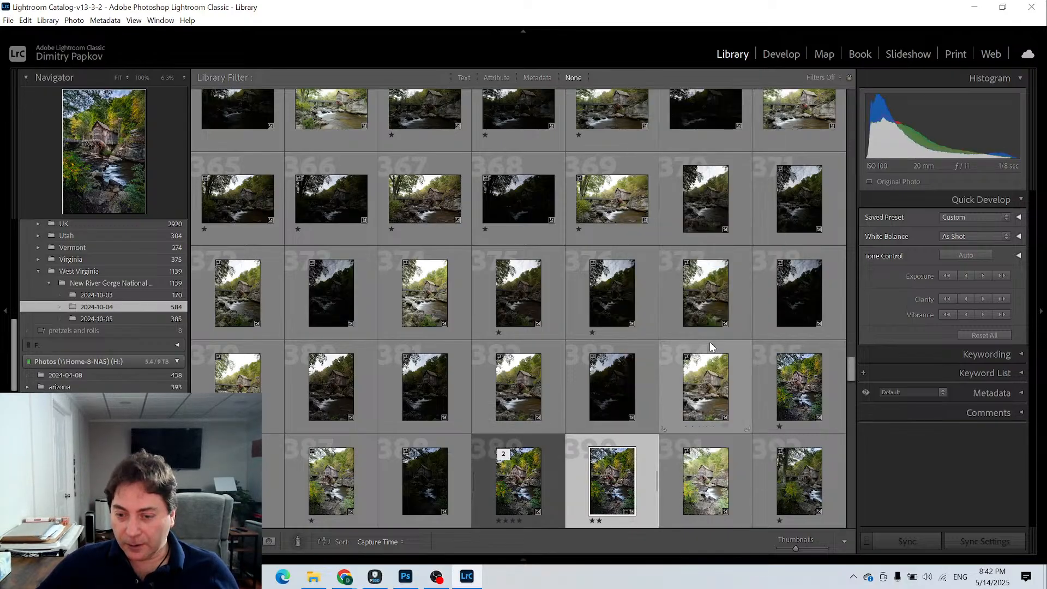
- Reset all develop settings on the source HDR photo, the third one in the mill stack
click(669, 465)
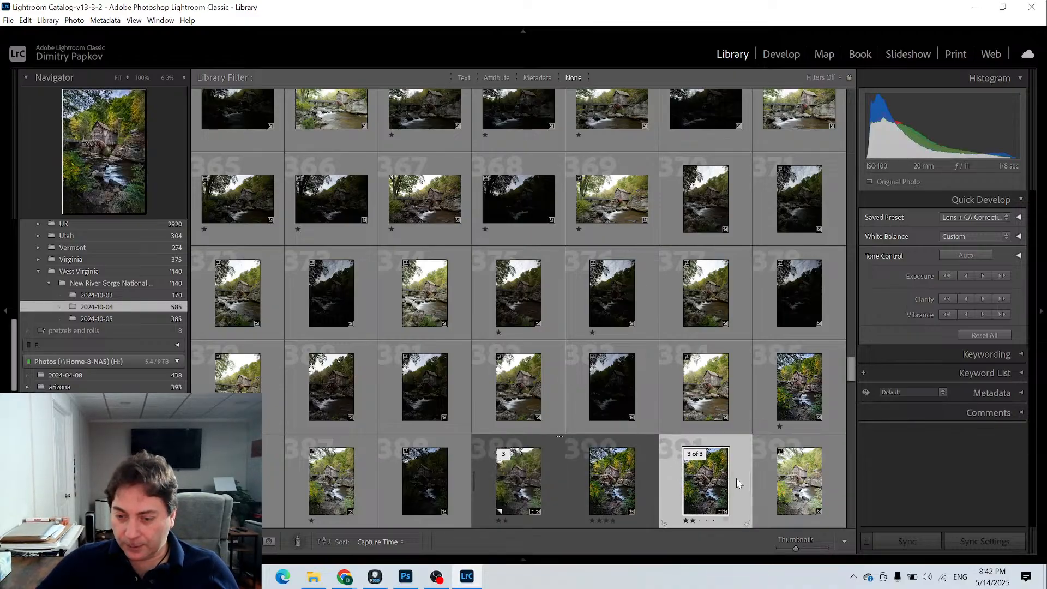
click(549, 478)
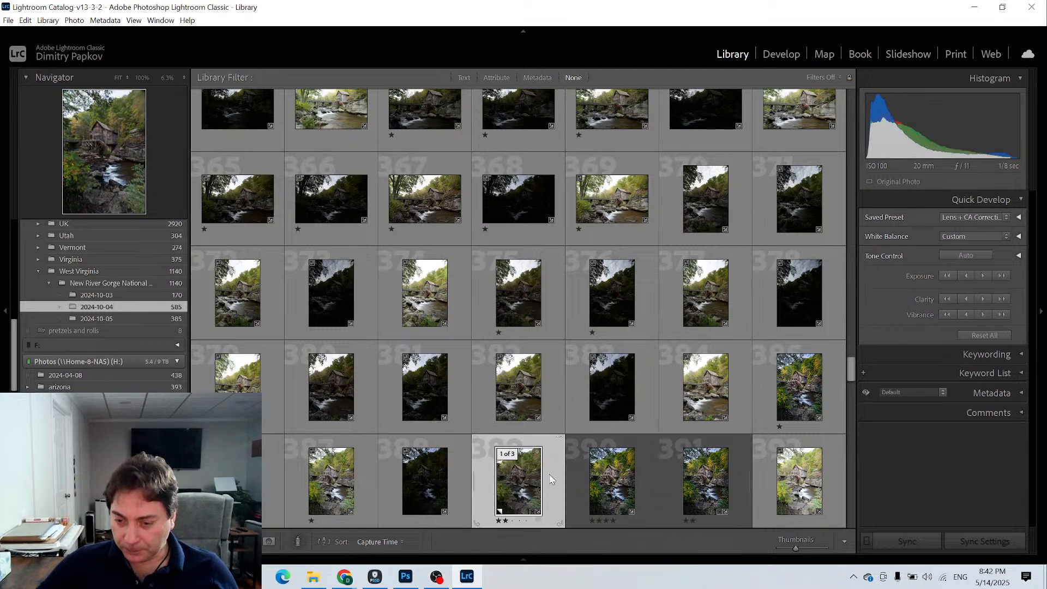
right_click(550, 478)
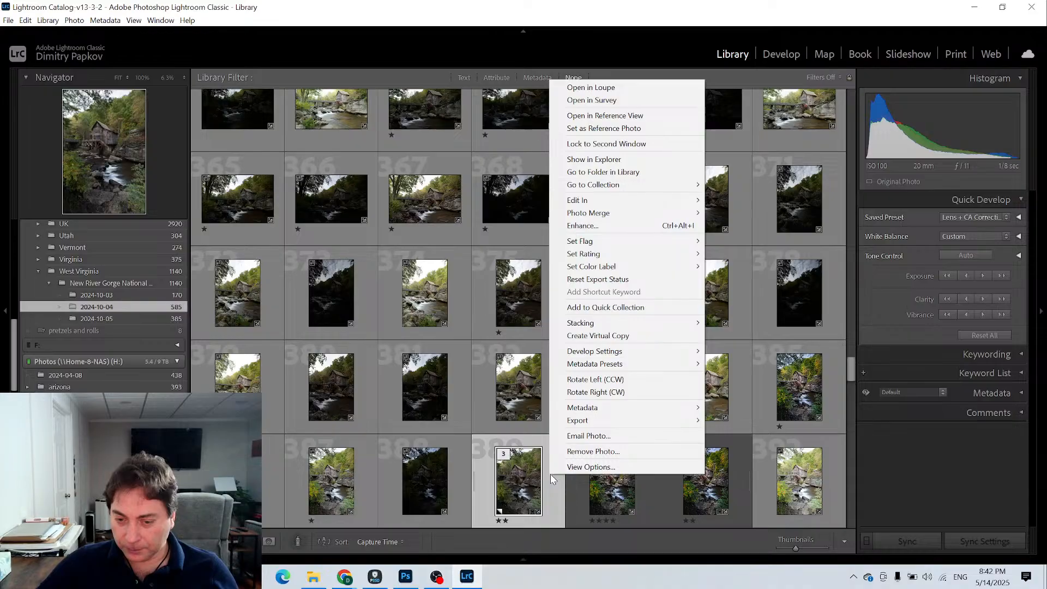
click(550, 486)
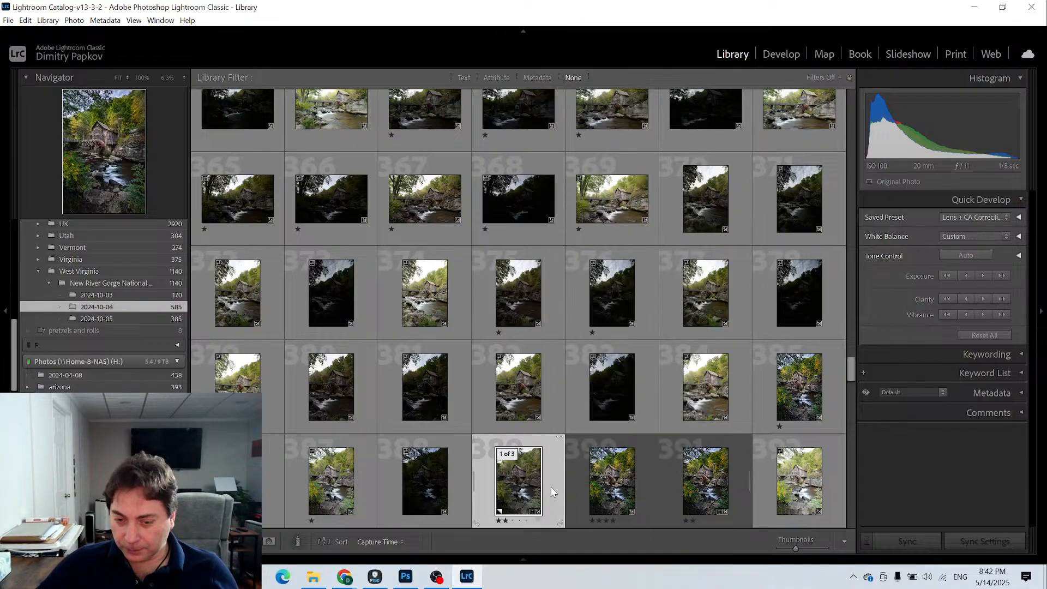
click(675, 482)
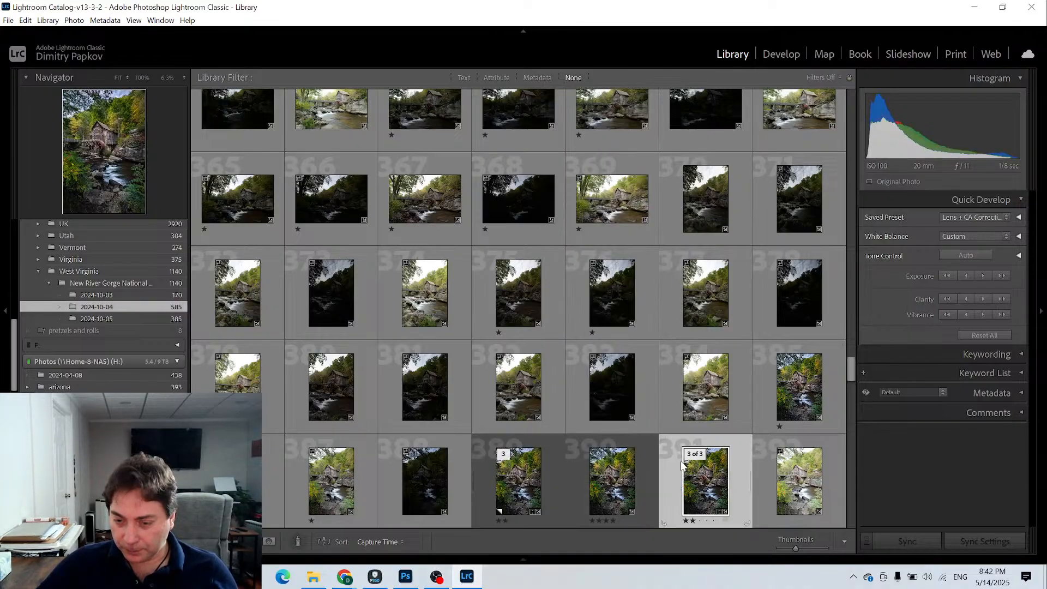
click(786, 57)
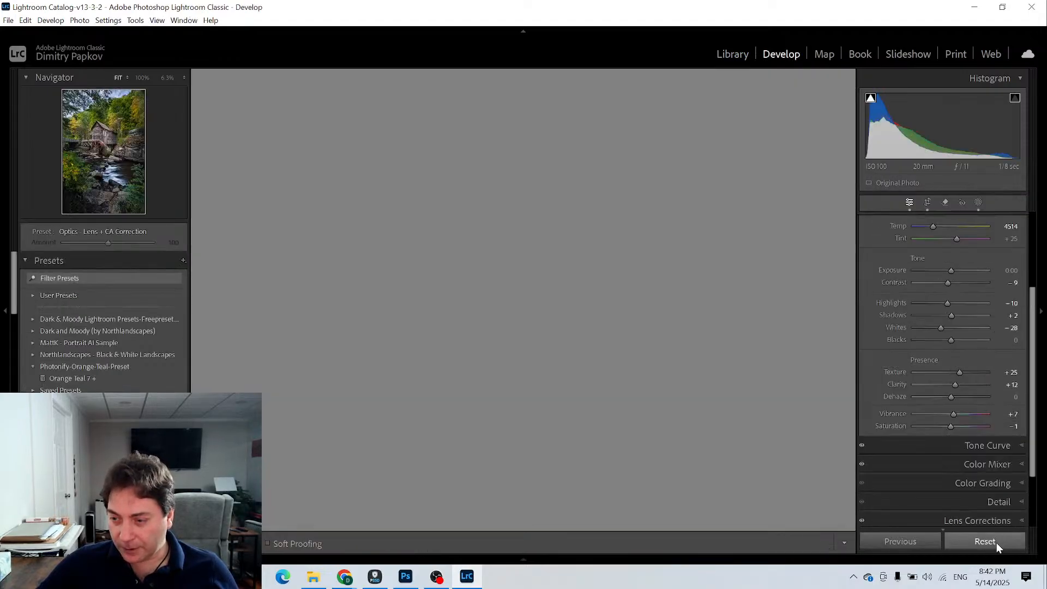
click(995, 541)
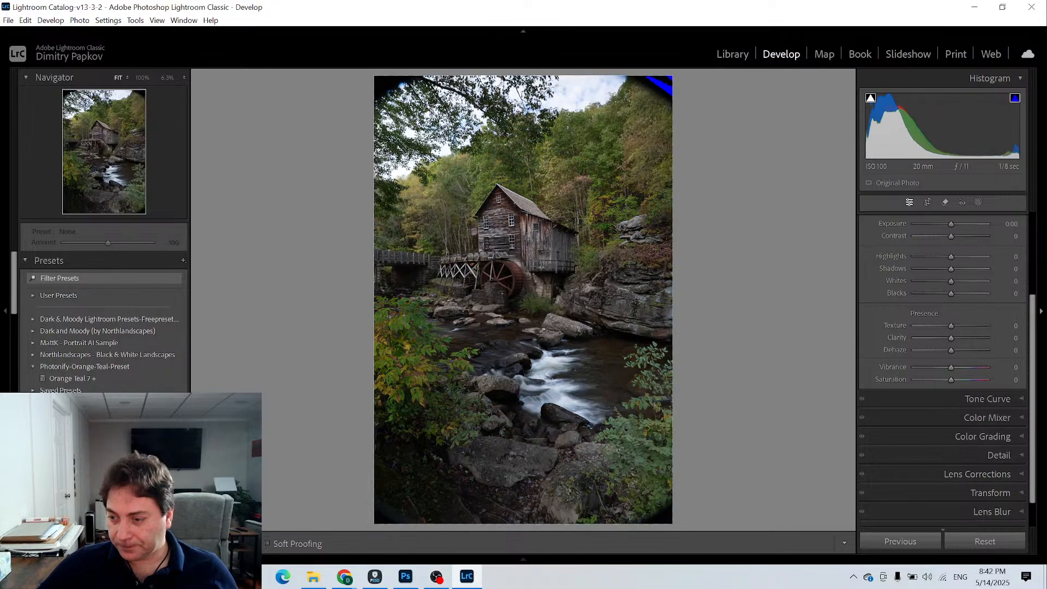
- Enable Remove Chromatic Aberration and Profile Corrections for the reset mill photo
scroll(1024, 437, down, 2)
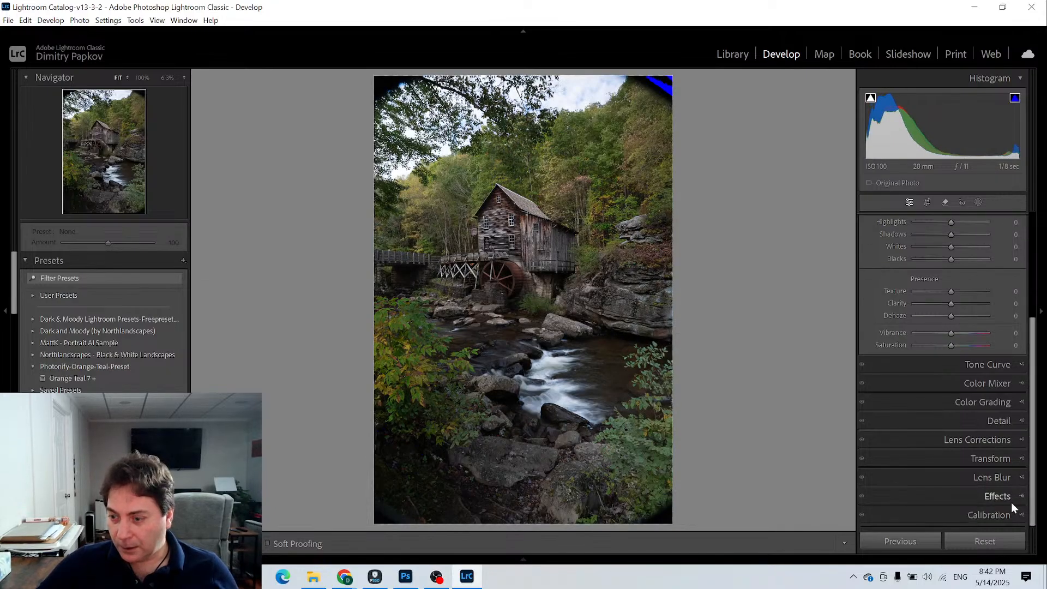
click(1022, 460)
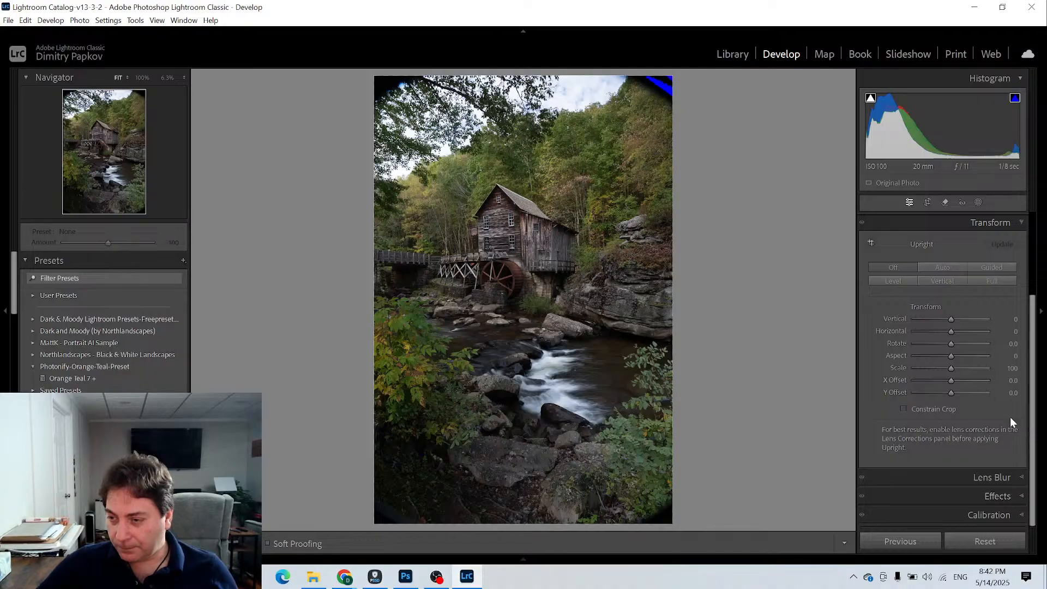
click(1021, 223)
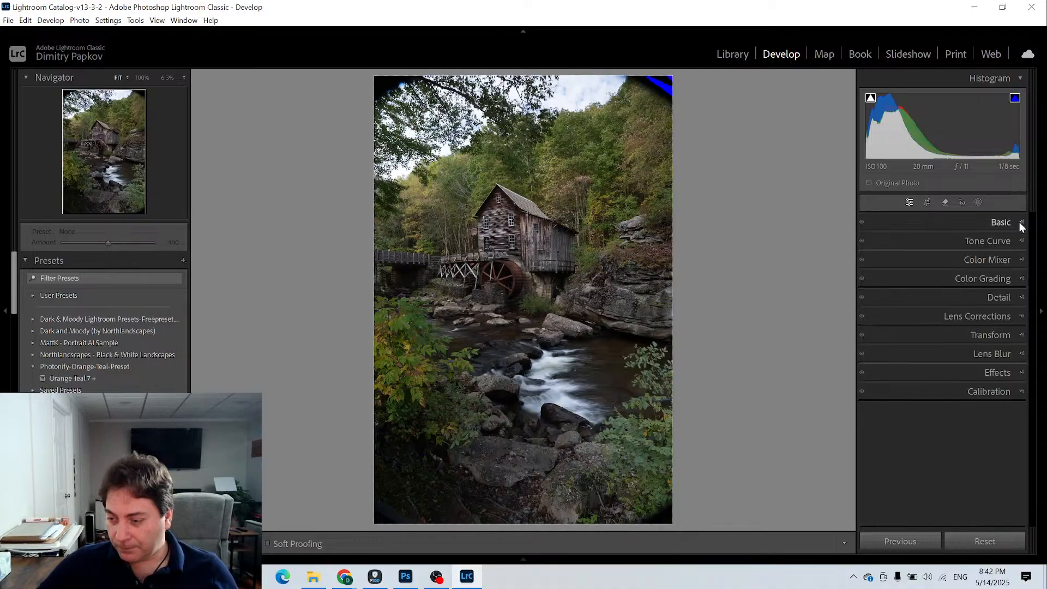
click(1010, 315)
click(891, 347)
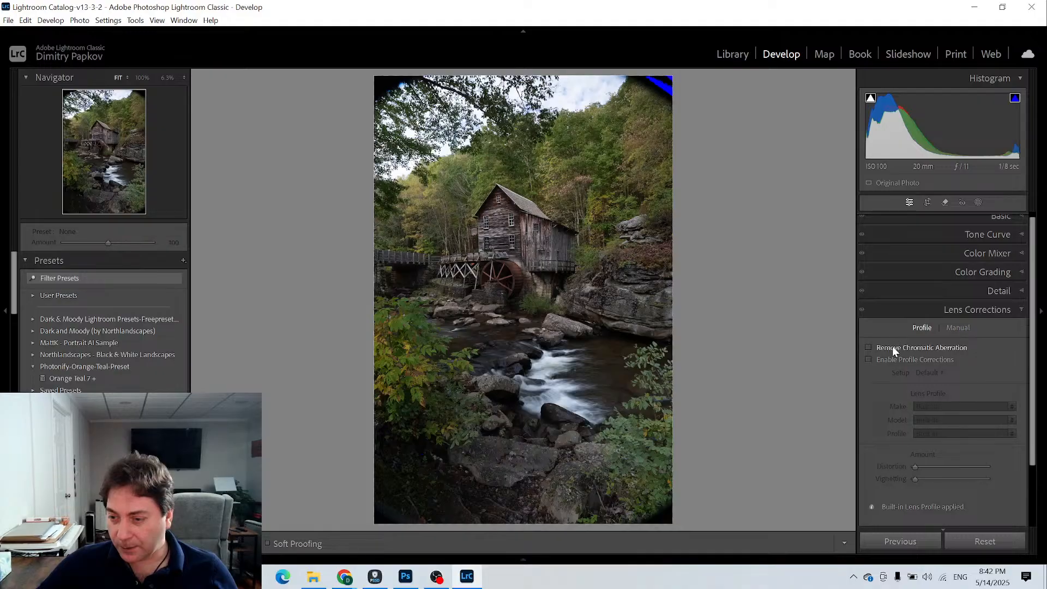
click(894, 359)
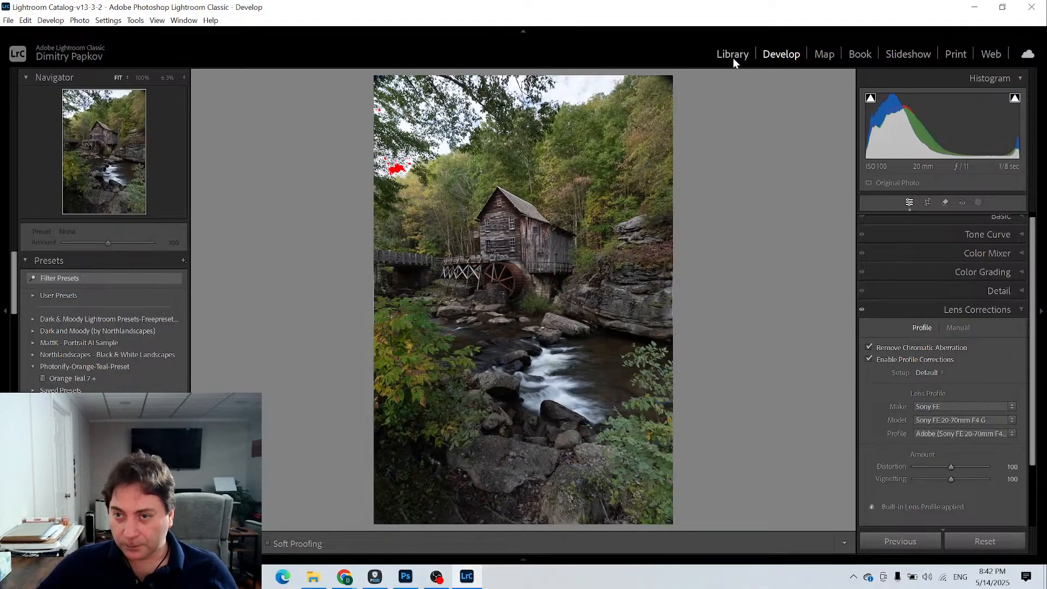
- Return to the Library and rate the virtual copy, the first photo in the mill stack, three stars
click(732, 55)
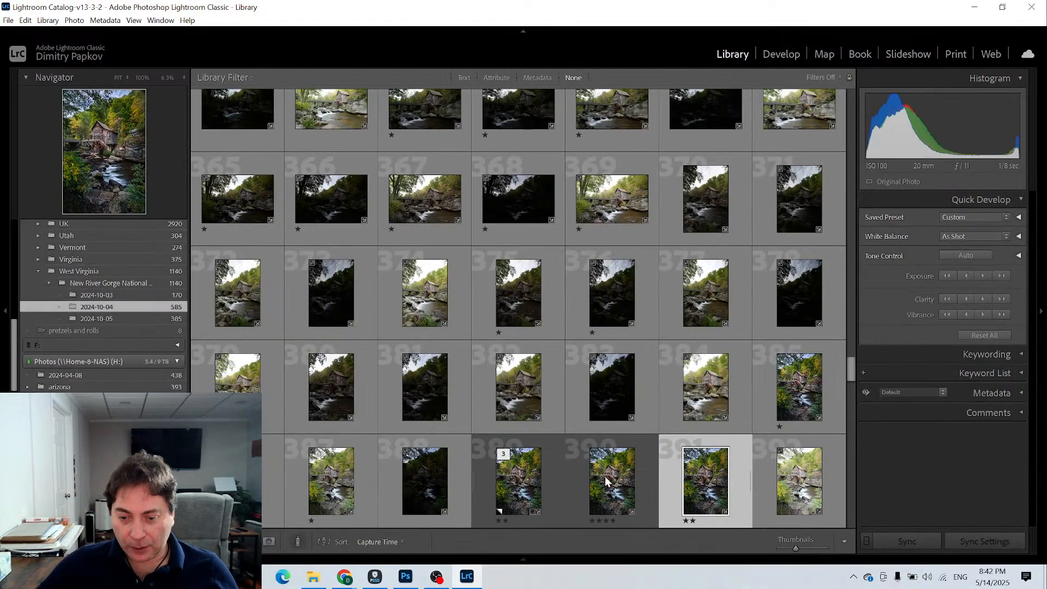
shift+click(550, 479)
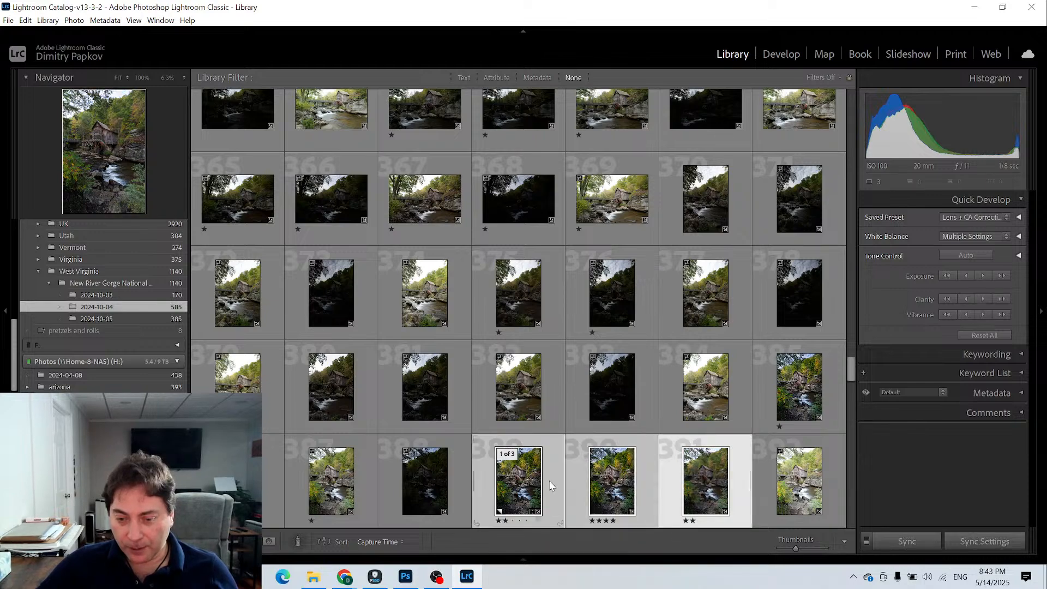
click(552, 482)
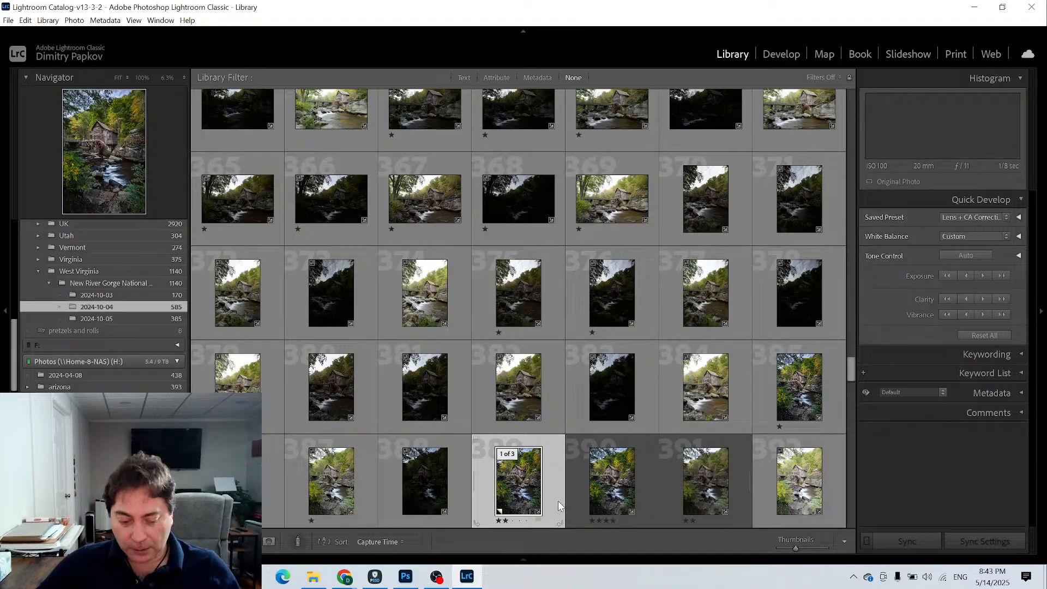
key(3)
- Compare the three stacked mill versions side by side in Survey view and return to the grid
click(738, 483)
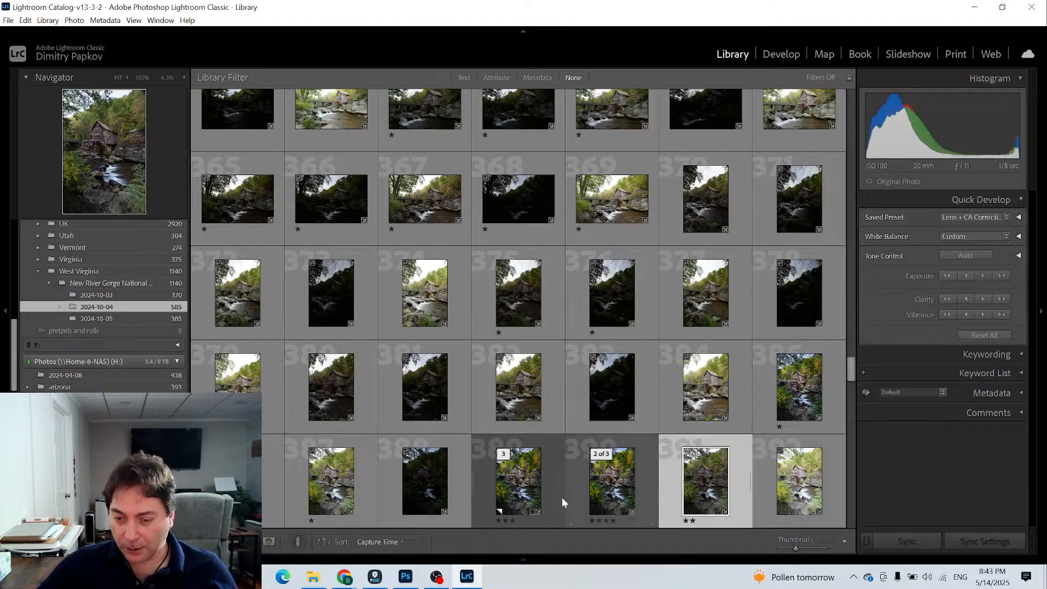
shift+click(529, 492)
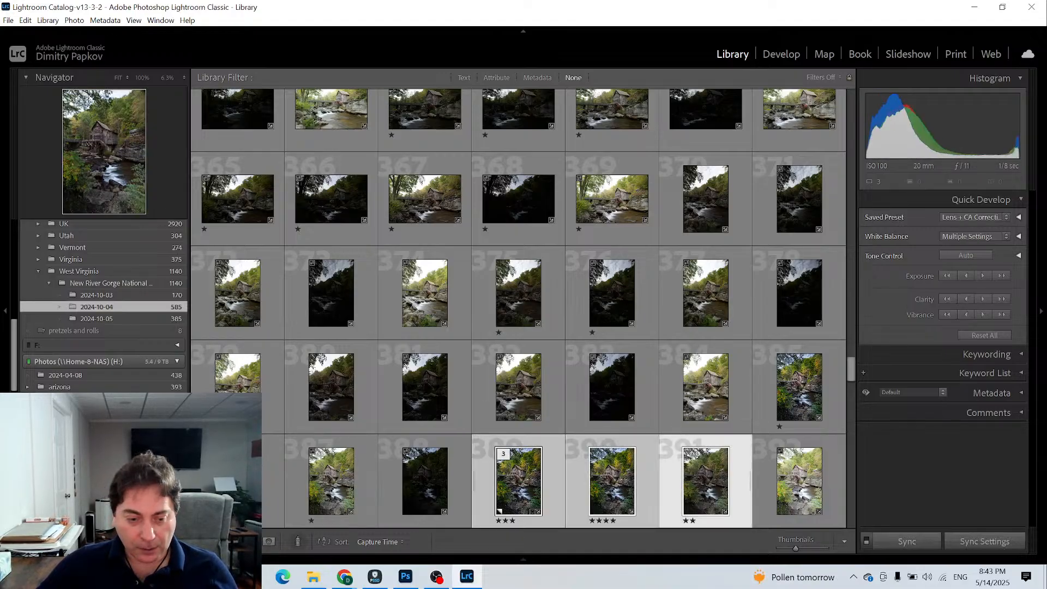
key(n)
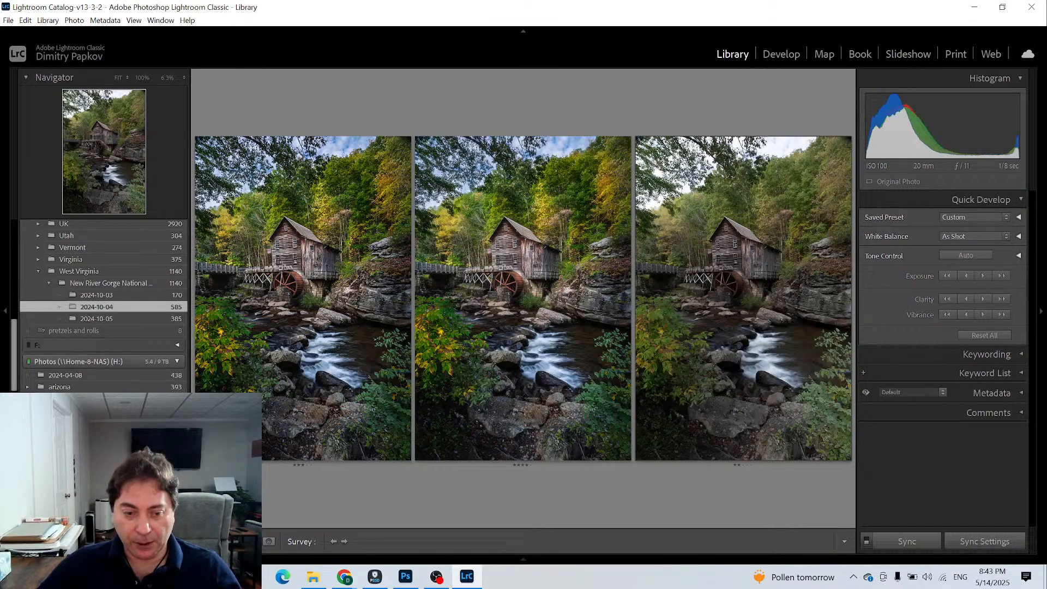
key(g)
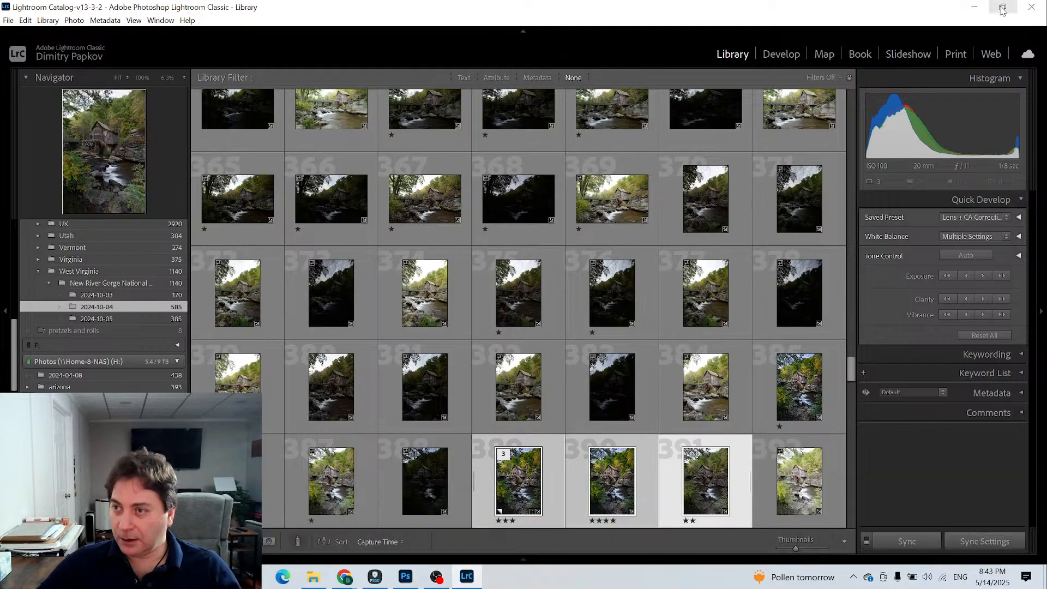
- Shrink the Lightroom window to uncover the live chat beside it, and switch to OBS
click(1002, 7)
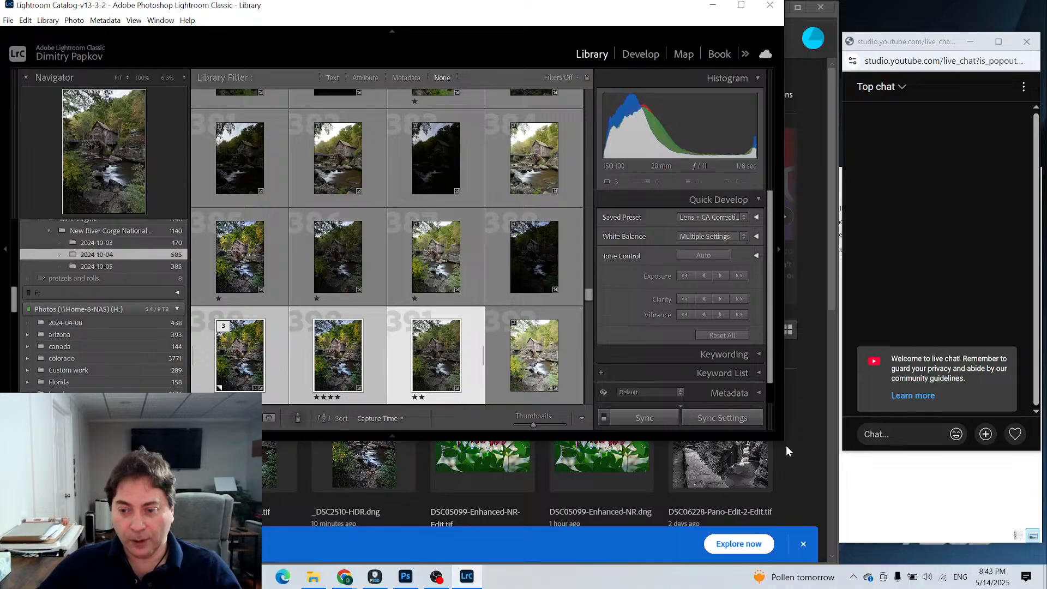
mouse_move(781, 436)
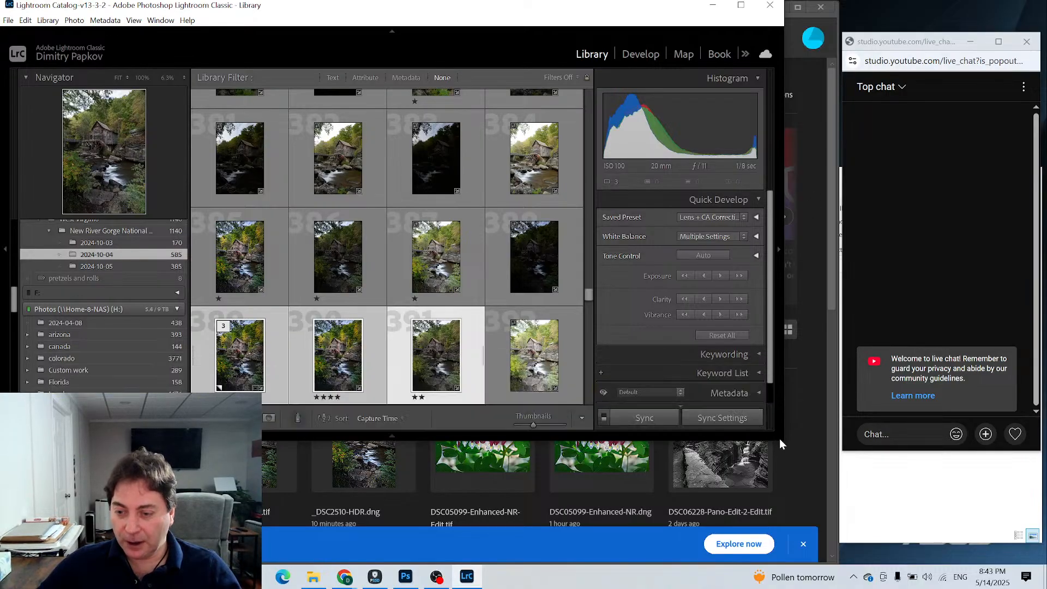
drag(783, 444, 810, 562)
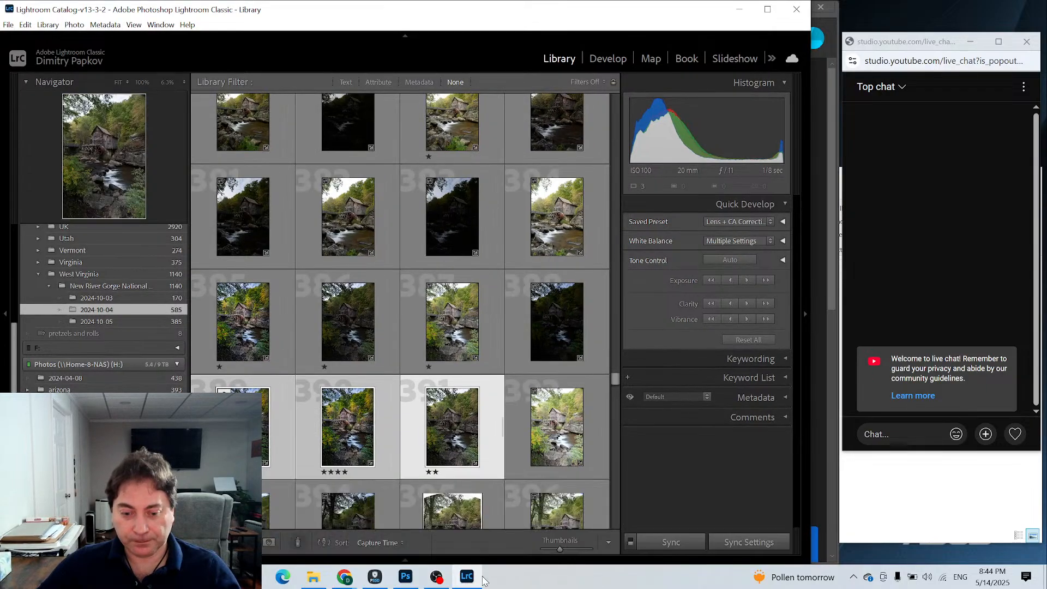
click(437, 577)
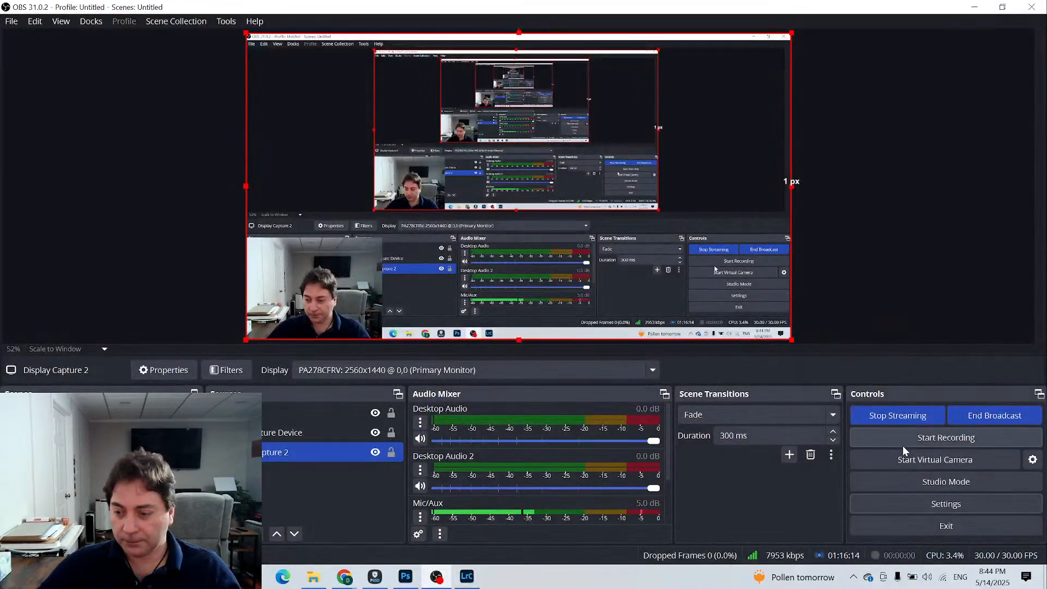